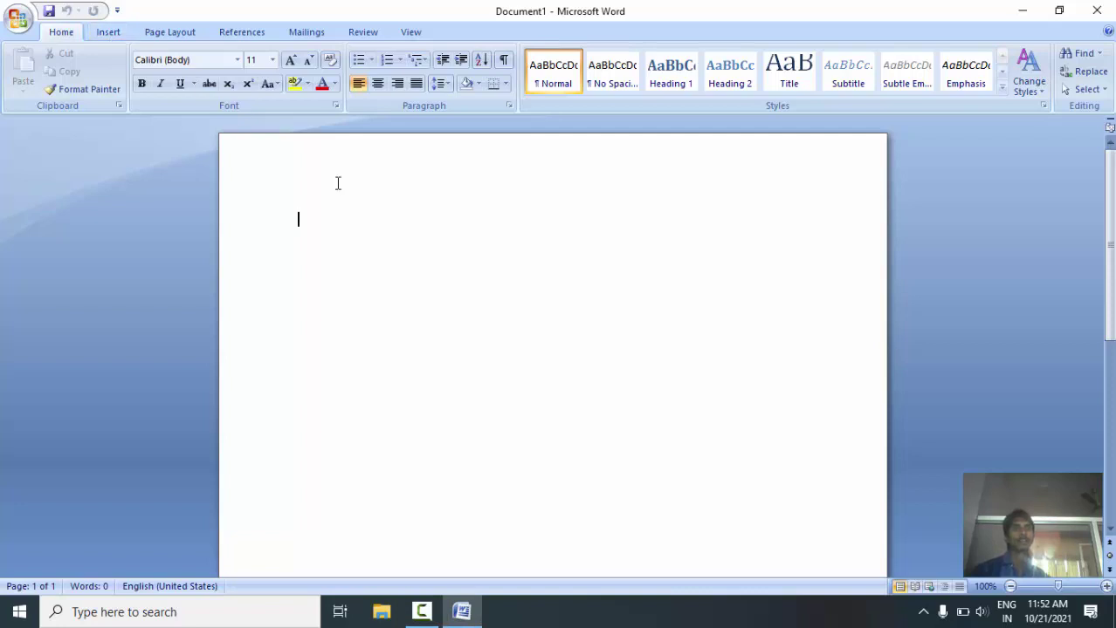
Step: Insert a Microsoft Equation 3.0 object into the document
left_click(114, 35)
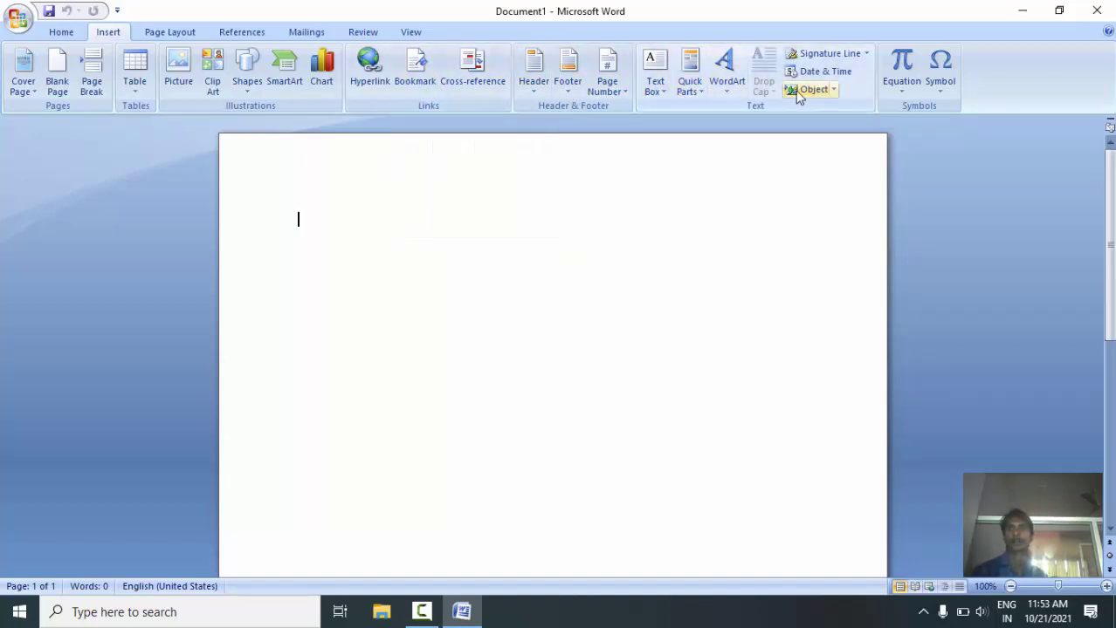
left_click(830, 93)
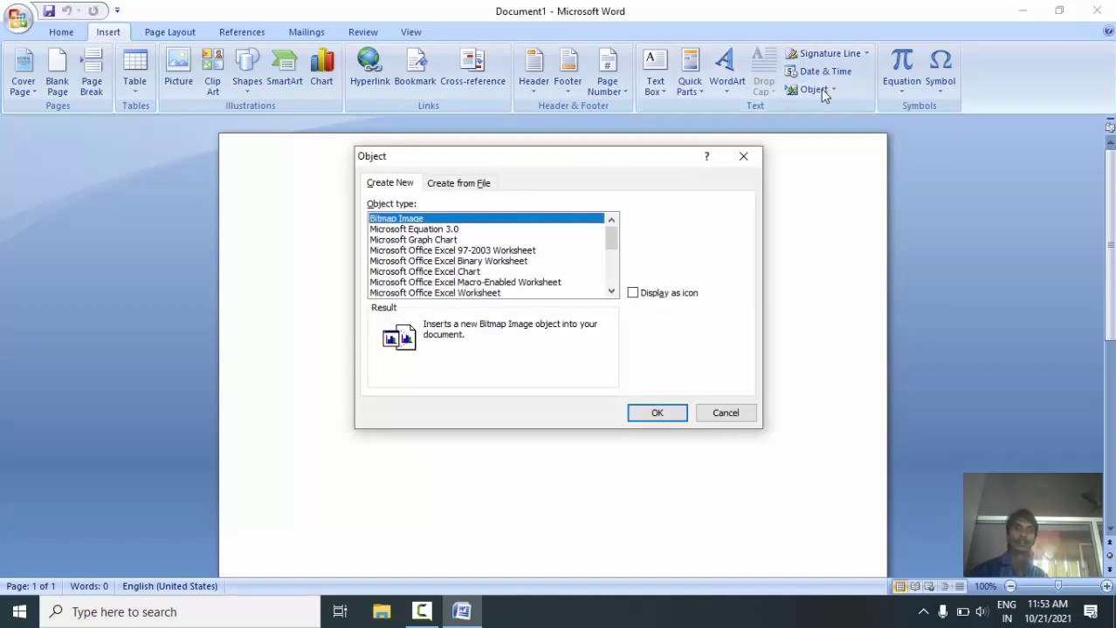
left_click(453, 229)
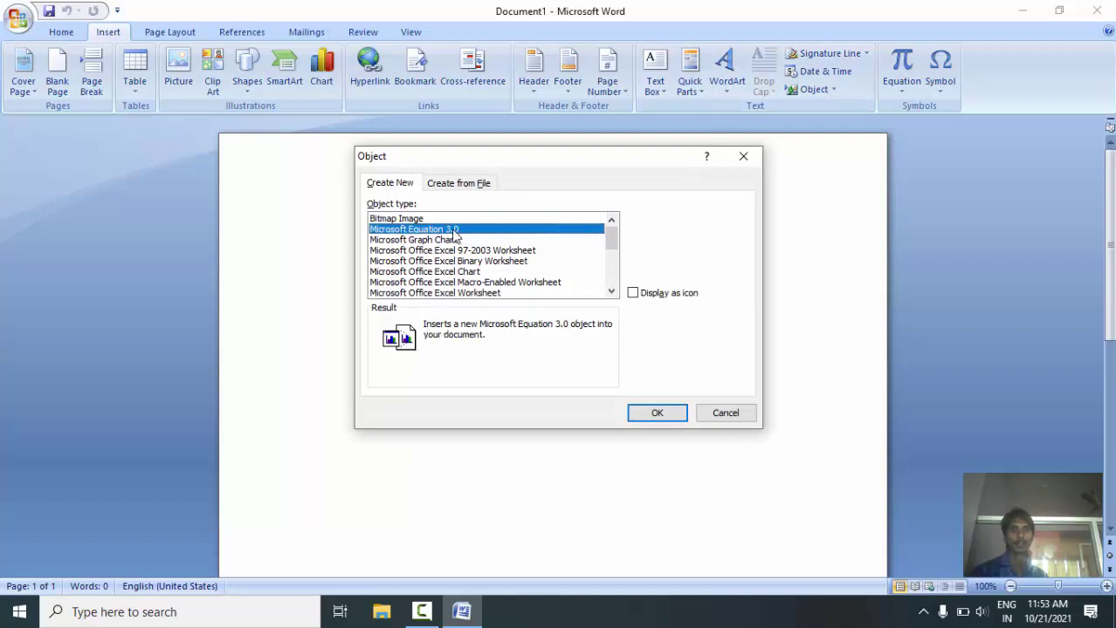
left_click(653, 414)
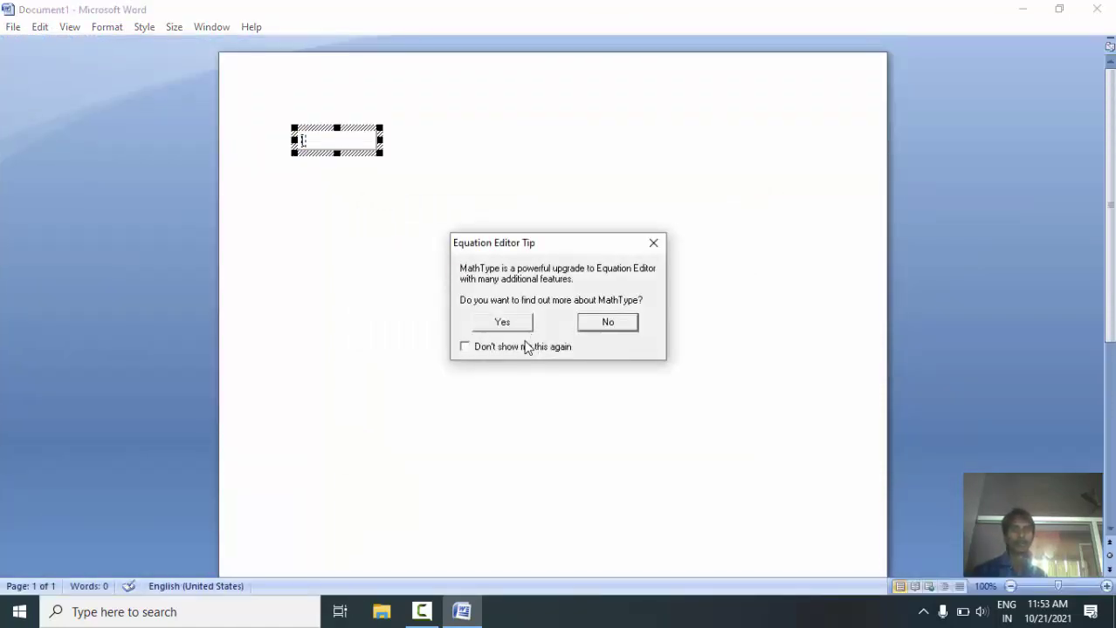
Step: Build the equation ≤ egerg, return to the document, then delete the equation object
left_click(502, 323)
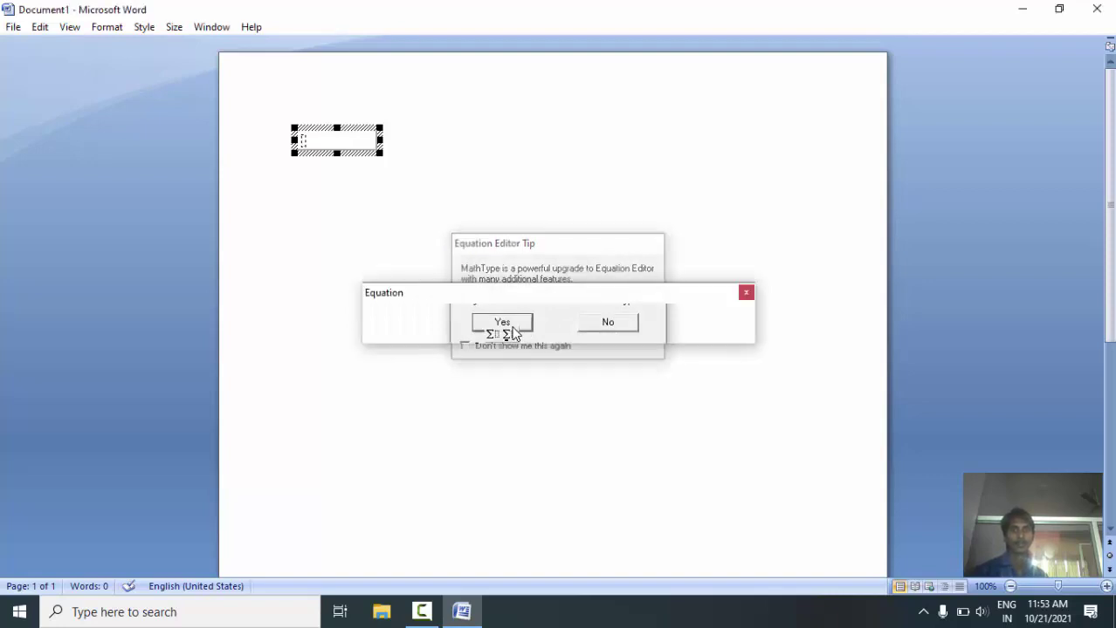
left_click(423, 323)
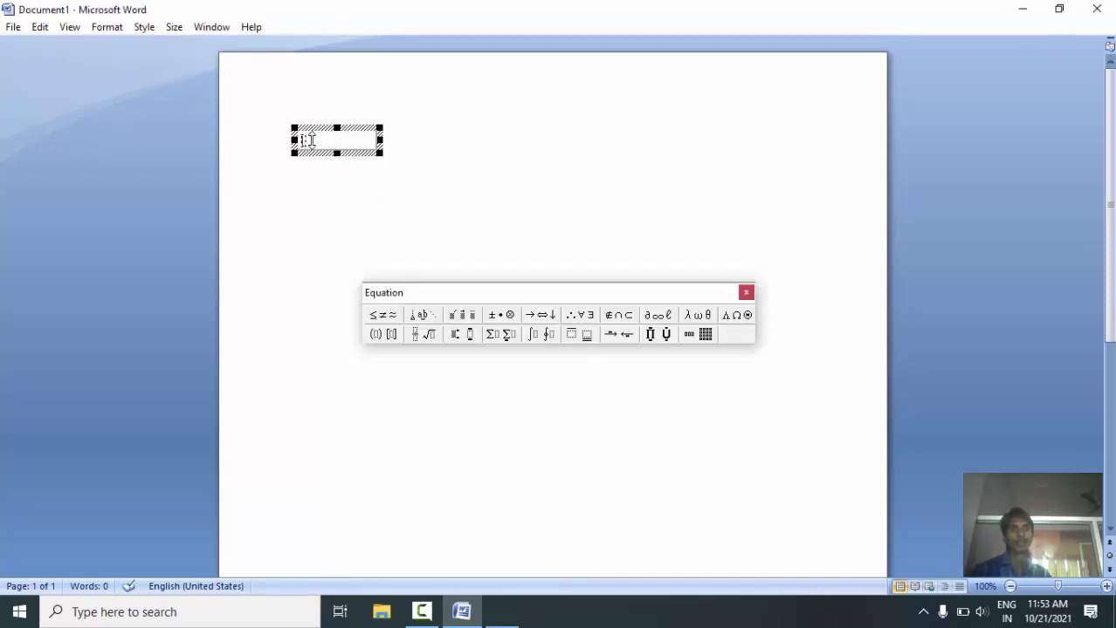
left_click(383, 316)
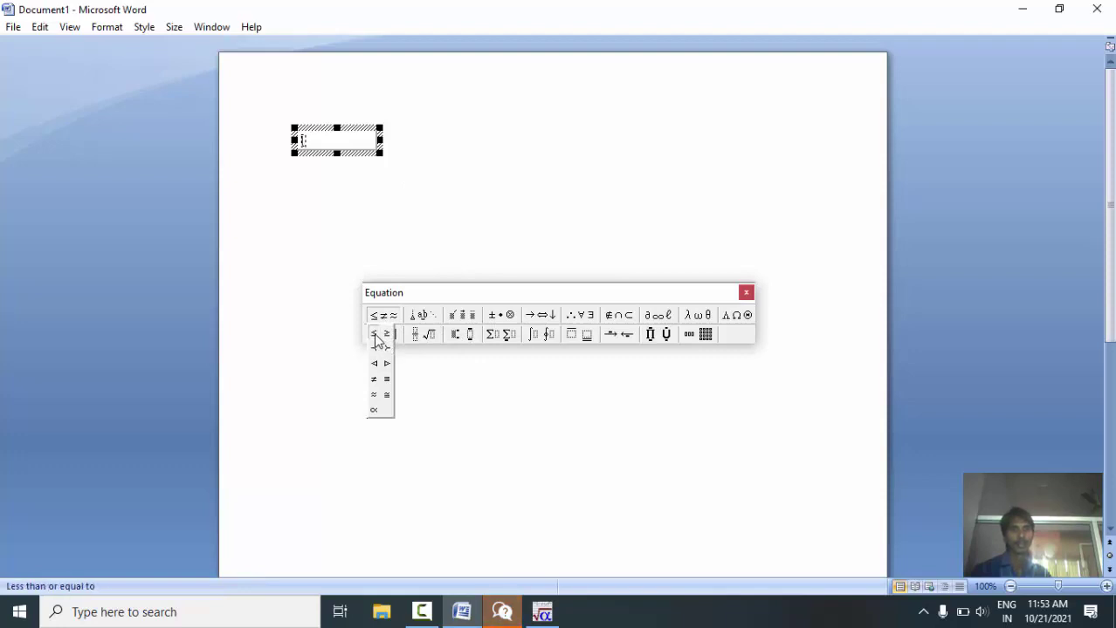
left_click(376, 339)
type("egerg")
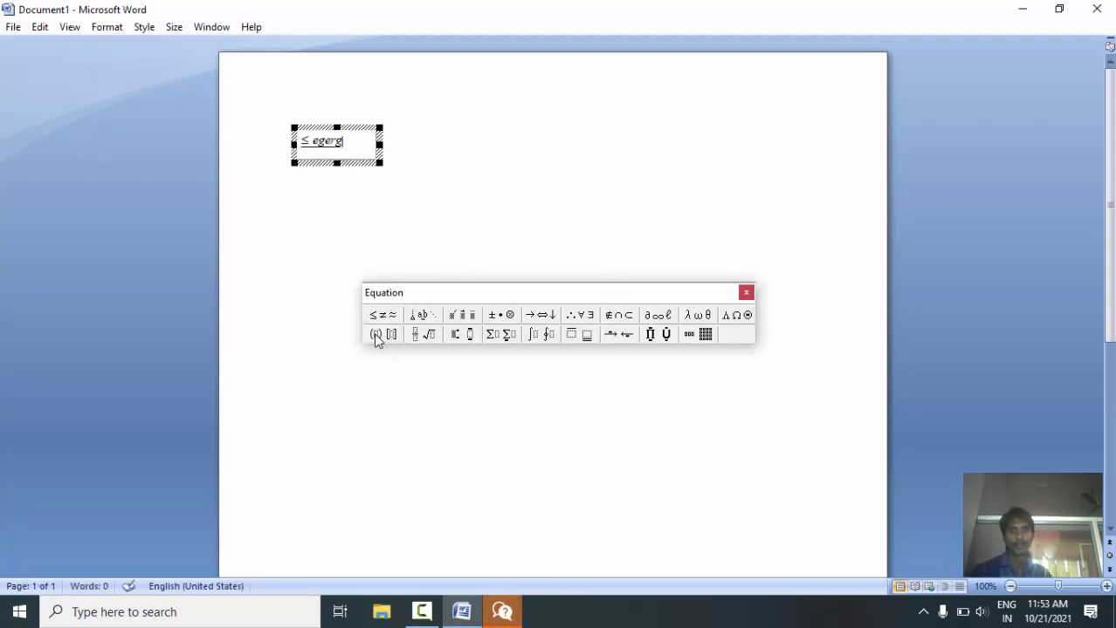
left_click(745, 293)
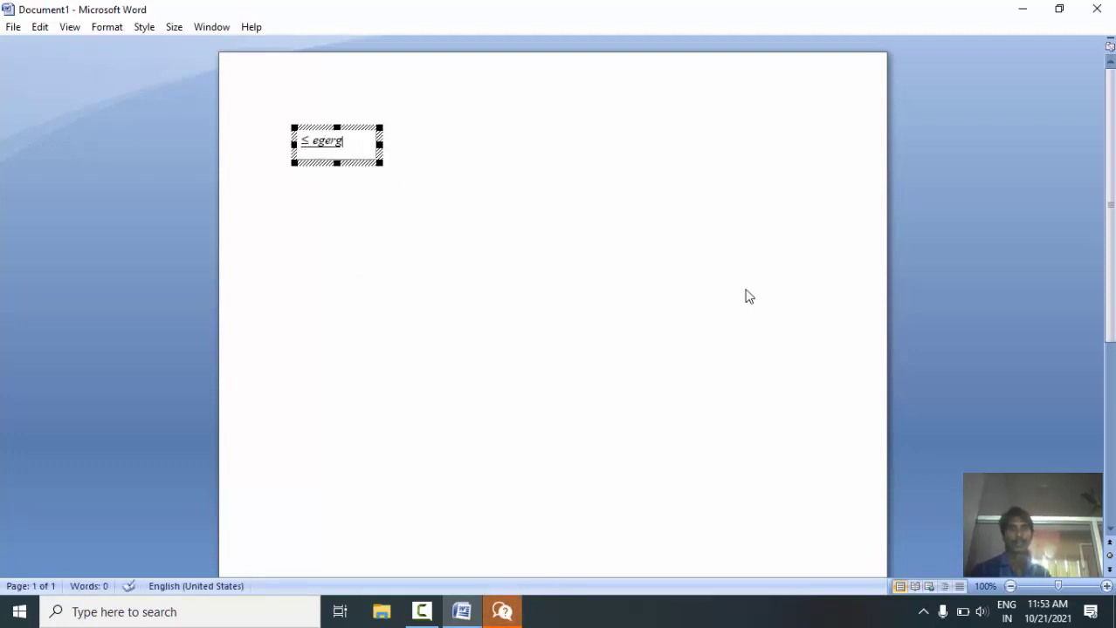
left_click(529, 179)
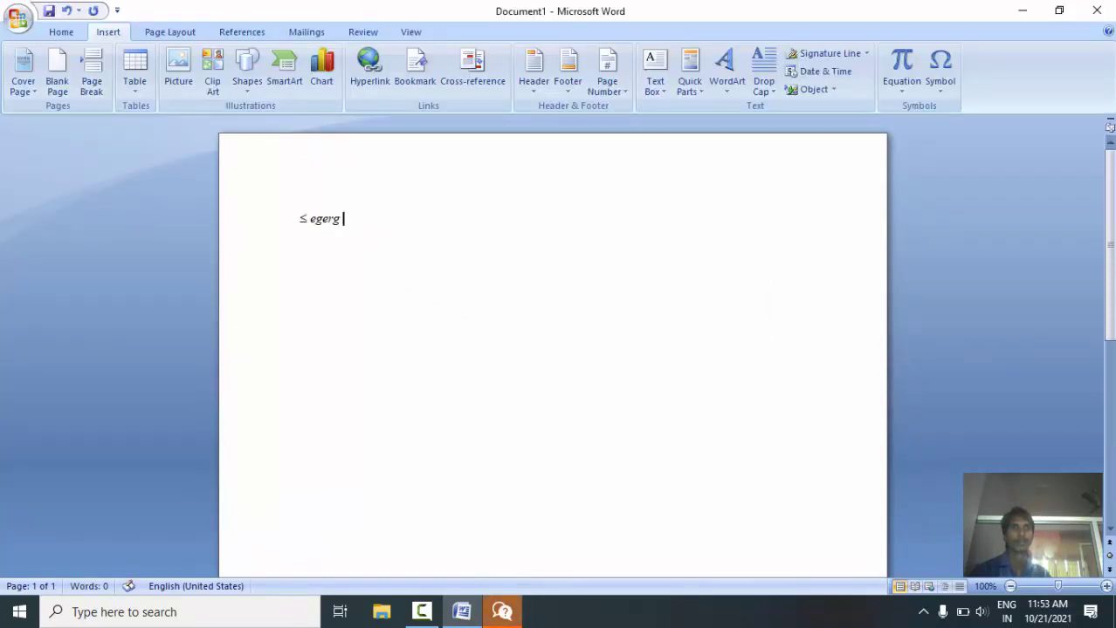
left_click(329, 219)
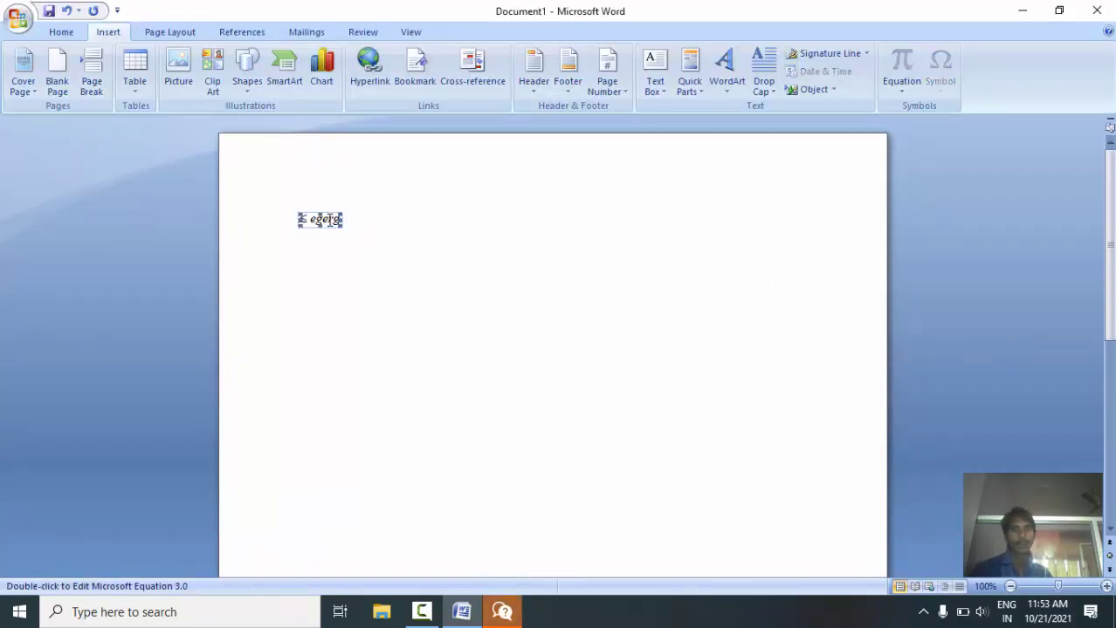
key("Delete")
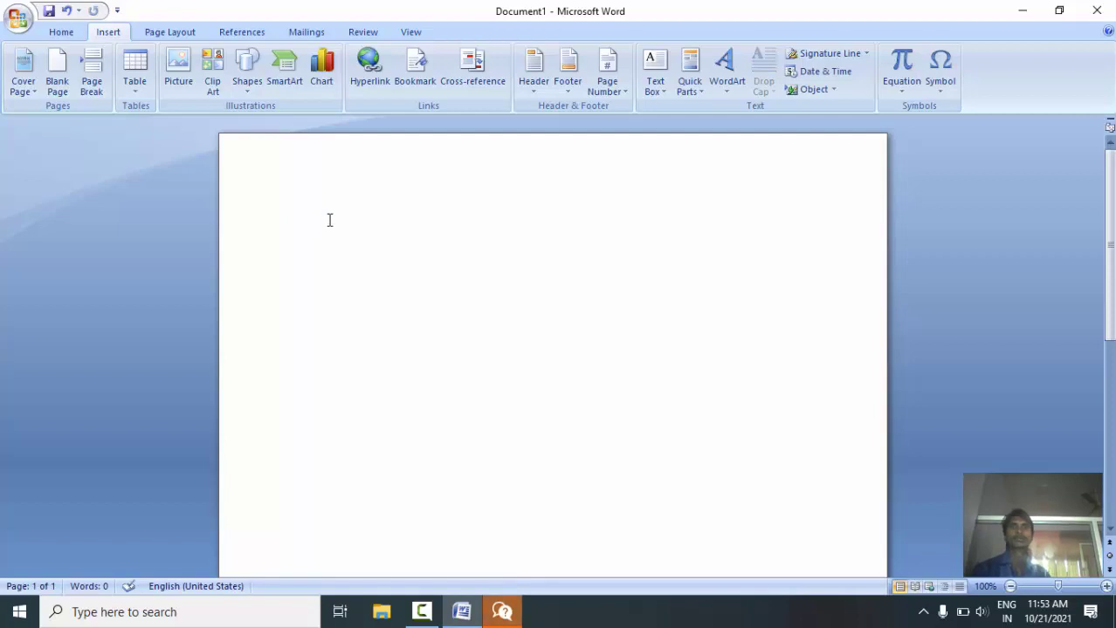
left_click(832, 91)
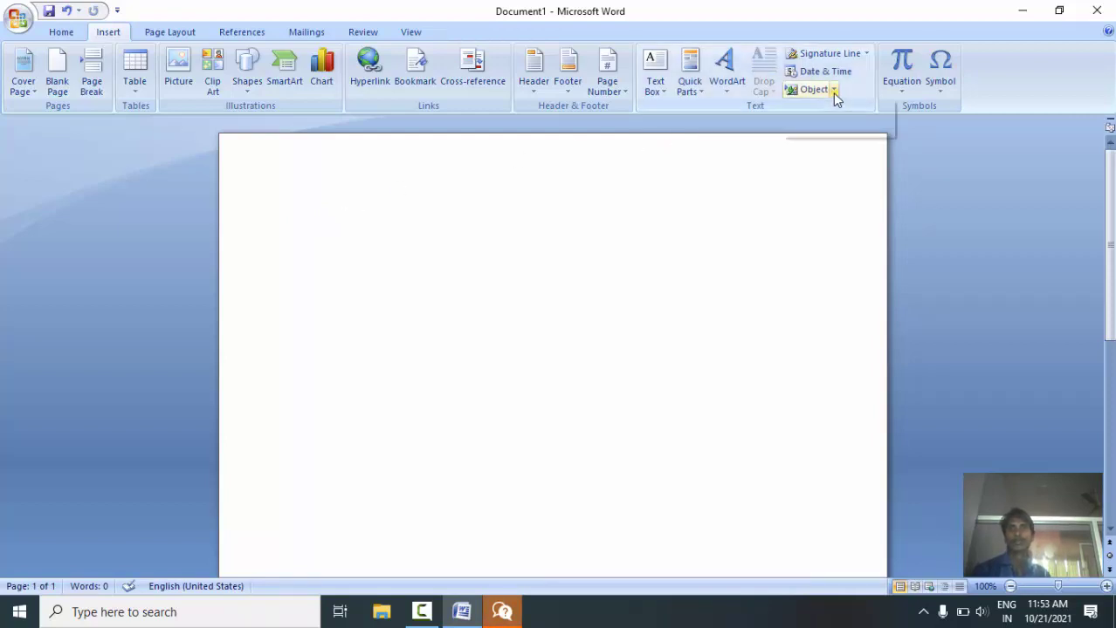
left_click(833, 109)
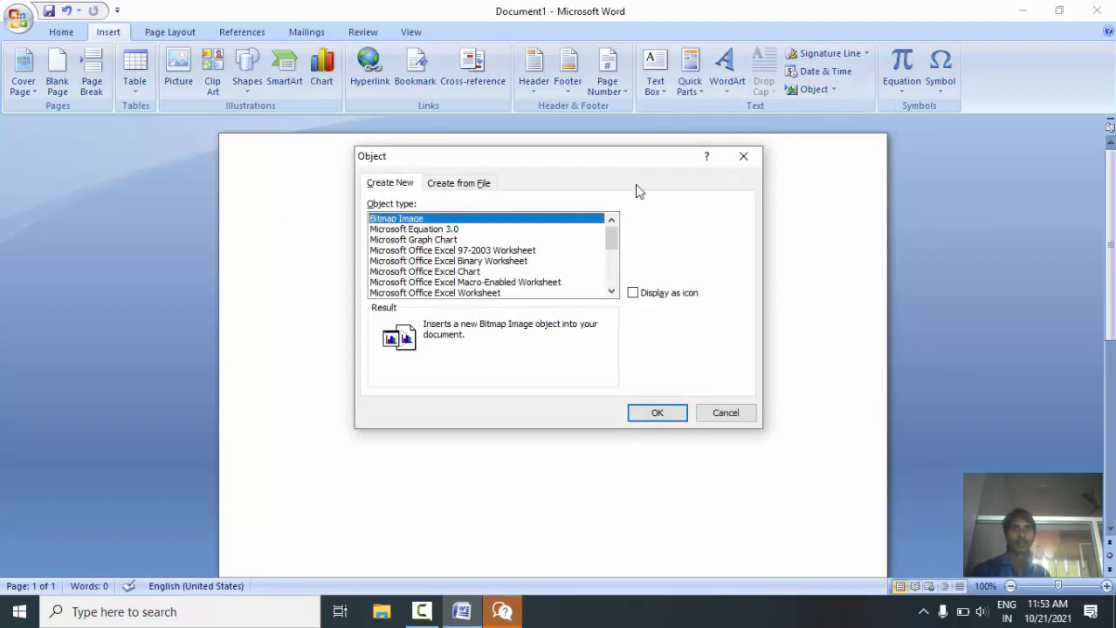
left_click(433, 231)
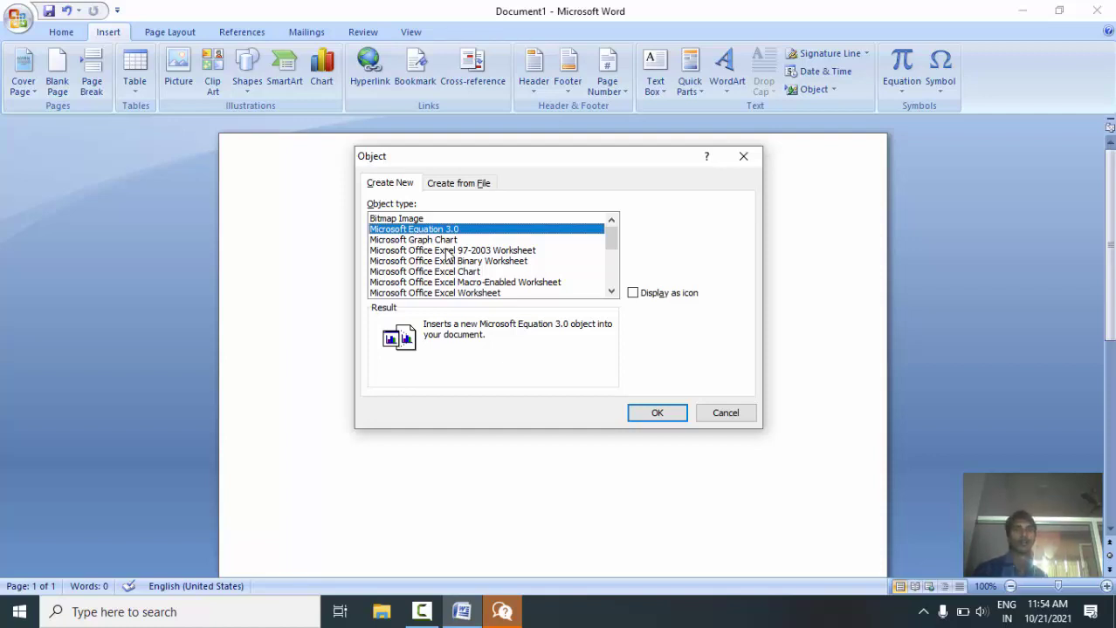
key("Escape")
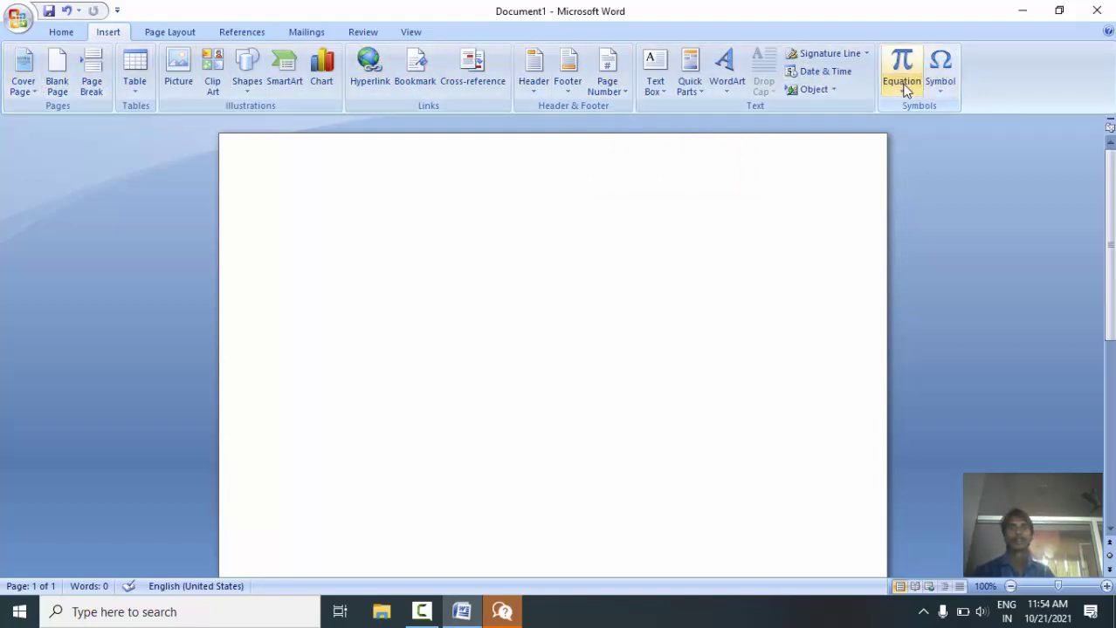
Step: Insert a four-column, five-row table and fill row 3 with wfjwiefj, ihioh, ihoi, ihoi
left_click(138, 77)
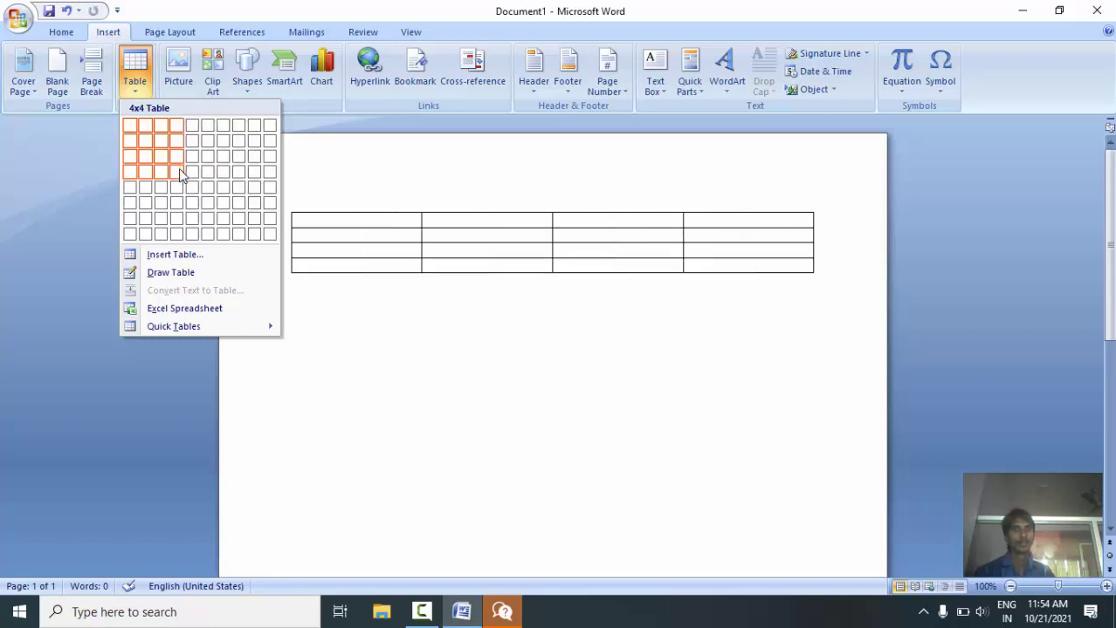
left_click(174, 188)
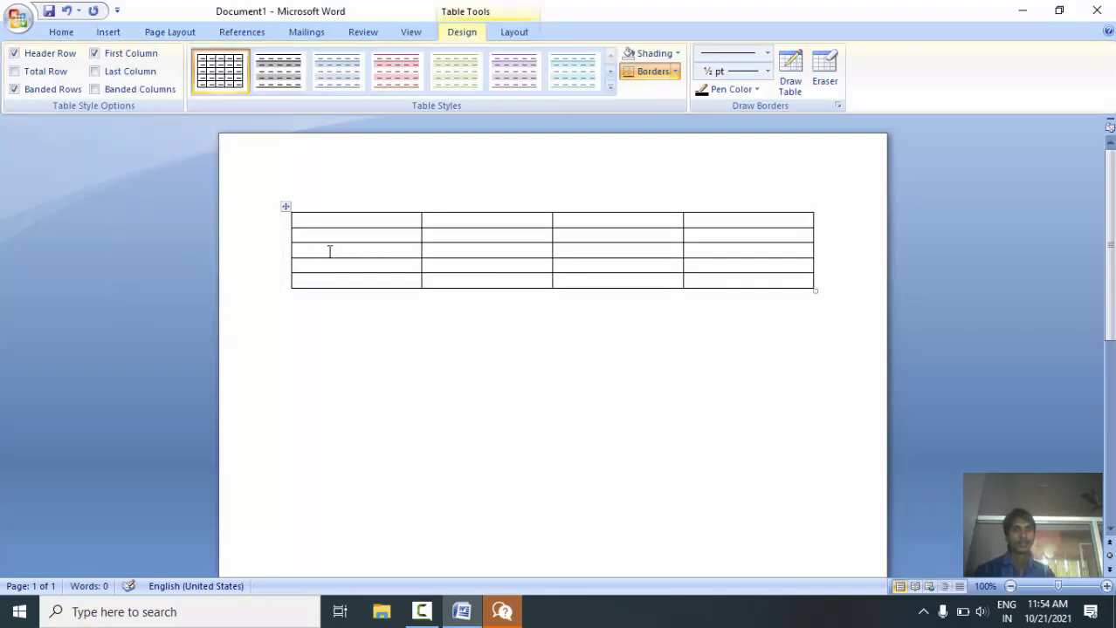
left_click(330, 252)
type("wfjwiefj")
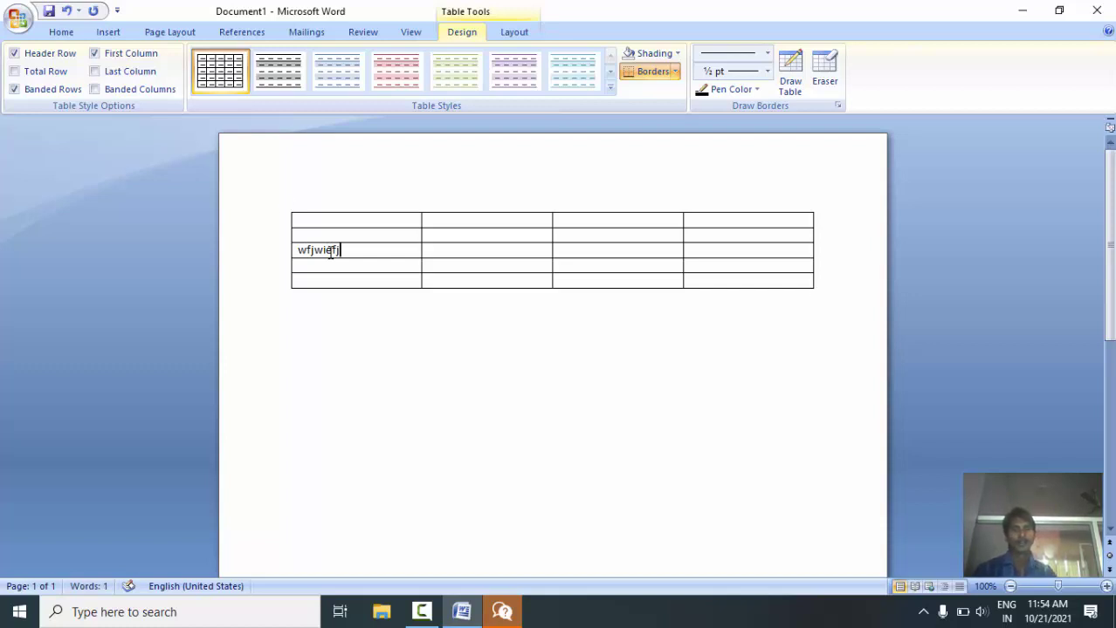
key("Tab")
type("ihioh")
key("Tab")
type("ihoi")
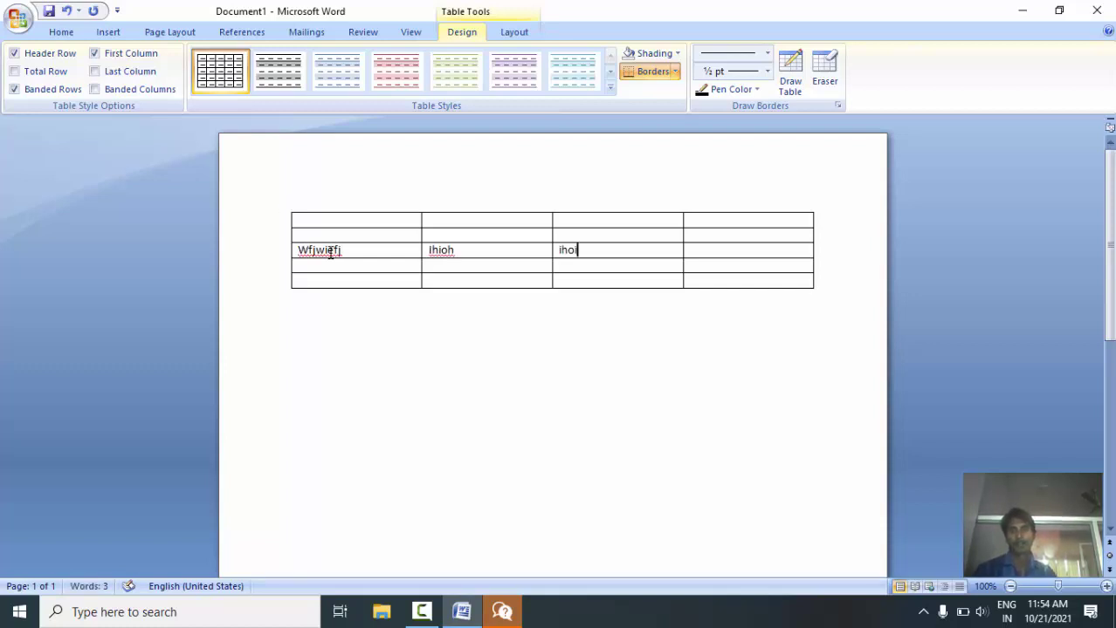
key("Tab")
type("ihoi")
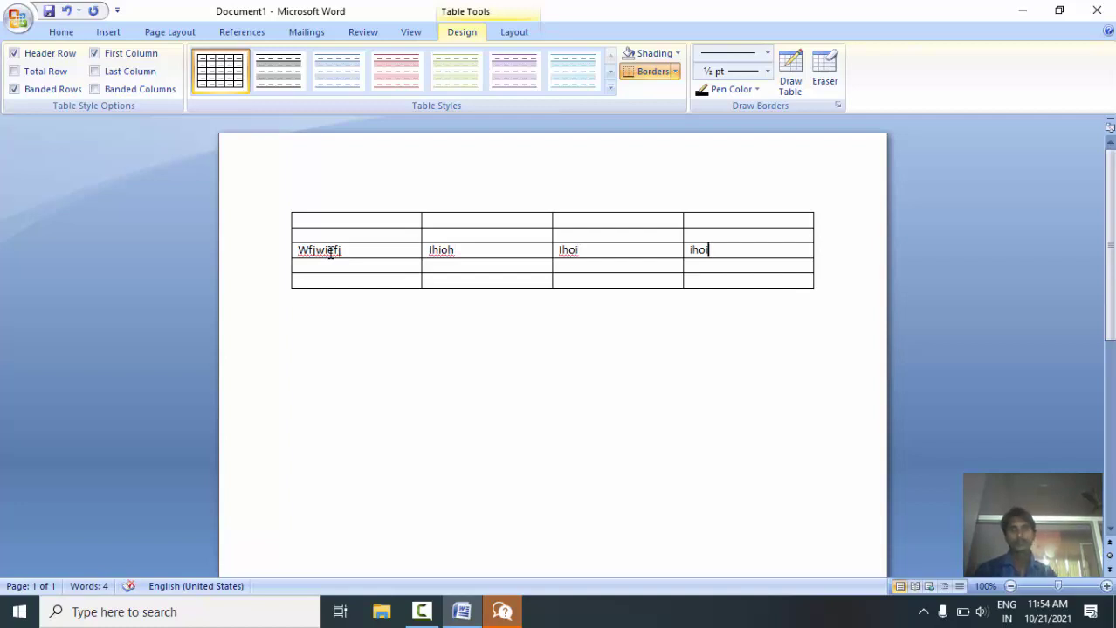
Step: Select the entire Wfjwiefj row
key("ctrl+shift+Left")
key("ctrl+shift+Left")
key("ctrl+shift+Left")
key("ctrl+shift+Left")
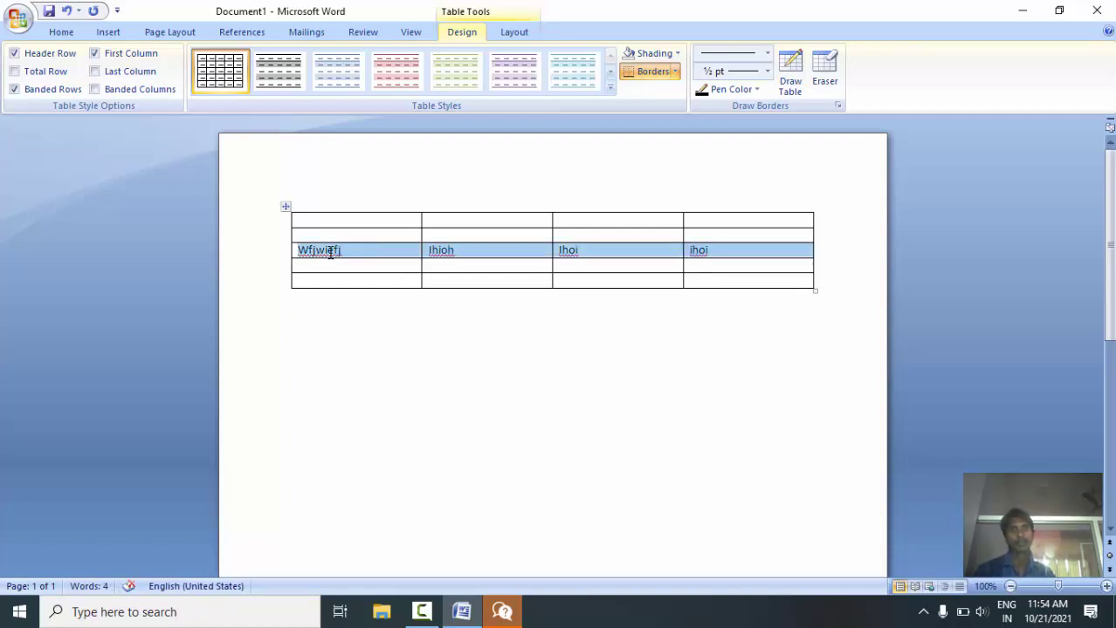
key("ctrl+shift+Right")
key("ctrl+shift+Right")
key("ctrl+shift+Left")
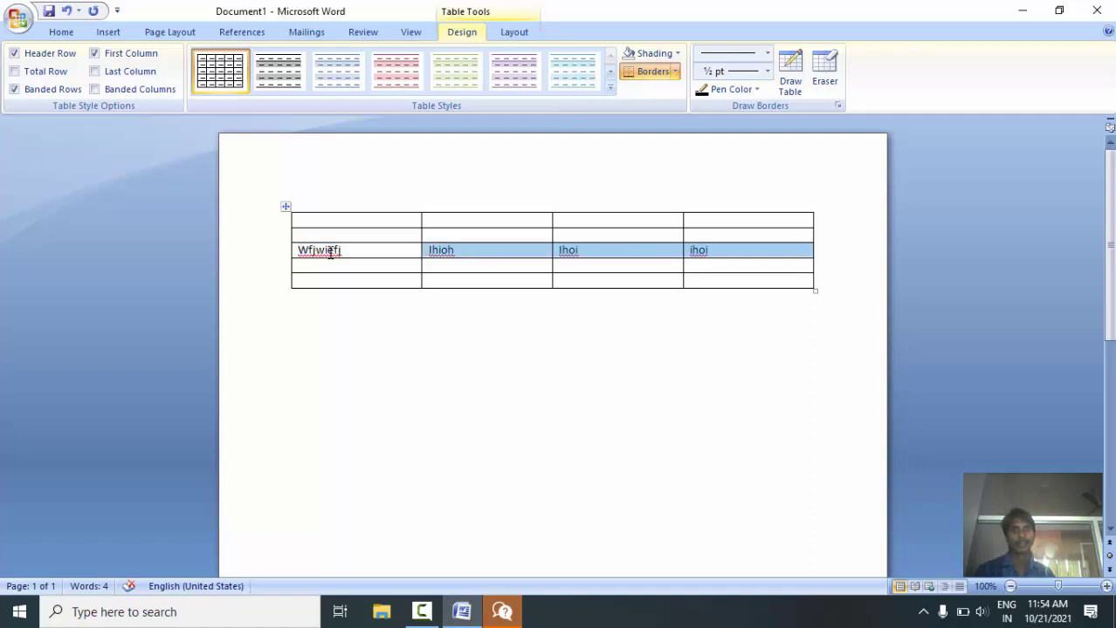
key("ctrl+shift+Left")
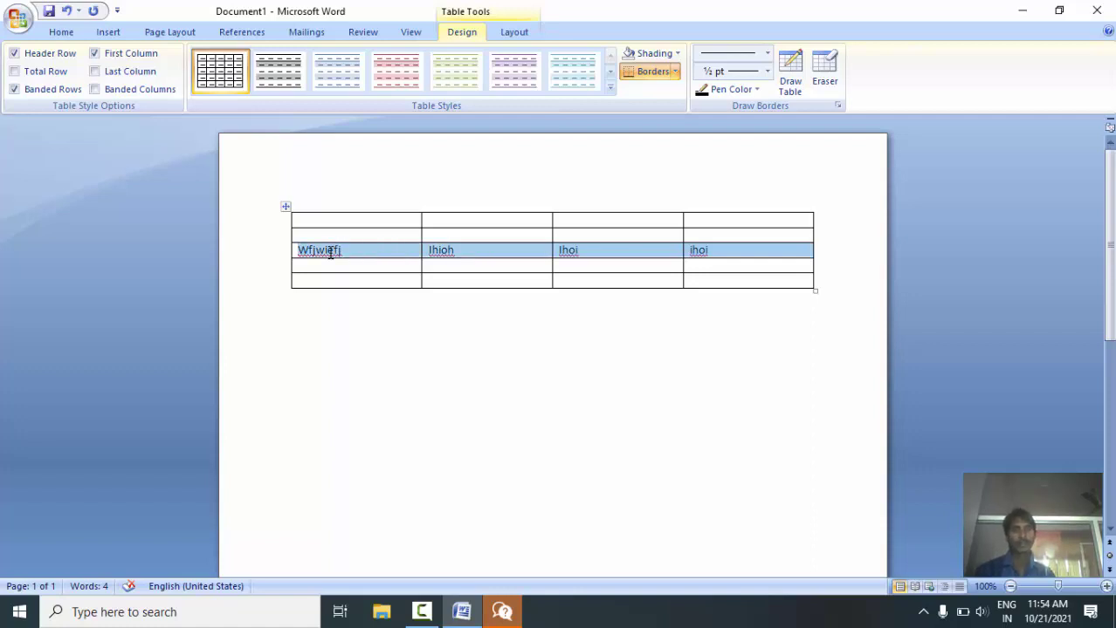
key("shift+Up")
key("shift+Up")
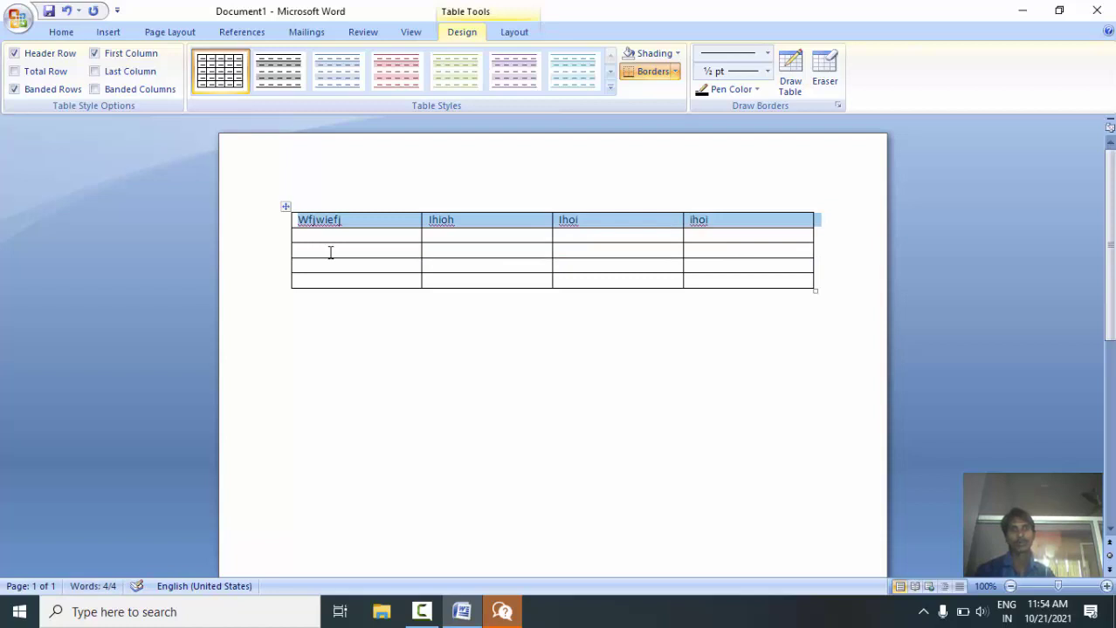
key("shift+Down")
key("shift+Down")
Step: Move the Wfjwiefj row around with Alt+Shift+Up/Down back to third place, then delete the table
key("alt+shift+Down")
key("alt+shift+Down")
key("alt+shift+Up")
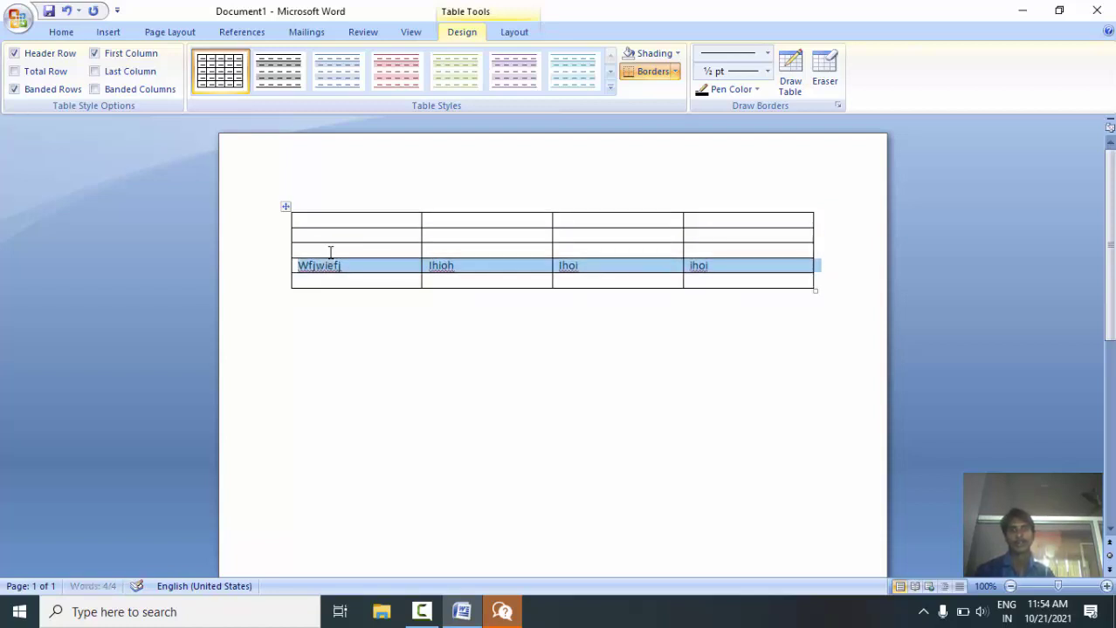
key("alt+shift+Up")
key("alt+shift+Up")
key("alt+shift+Up")
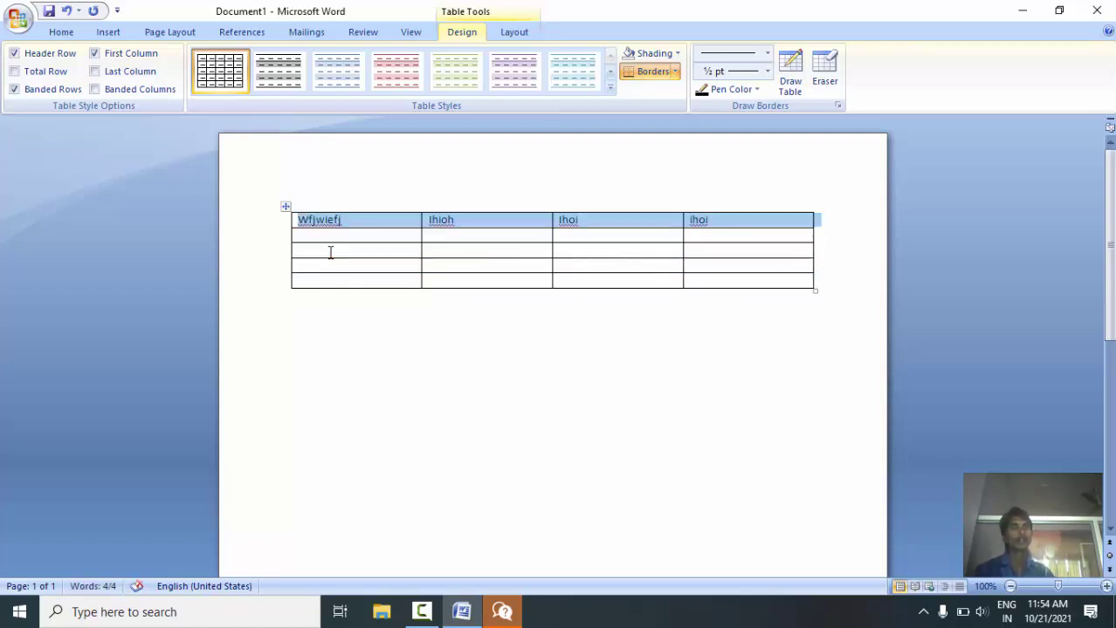
key("alt+shift+Down")
key("alt+shift+Down")
key("alt+shift+Down")
key("alt+shift+Down")
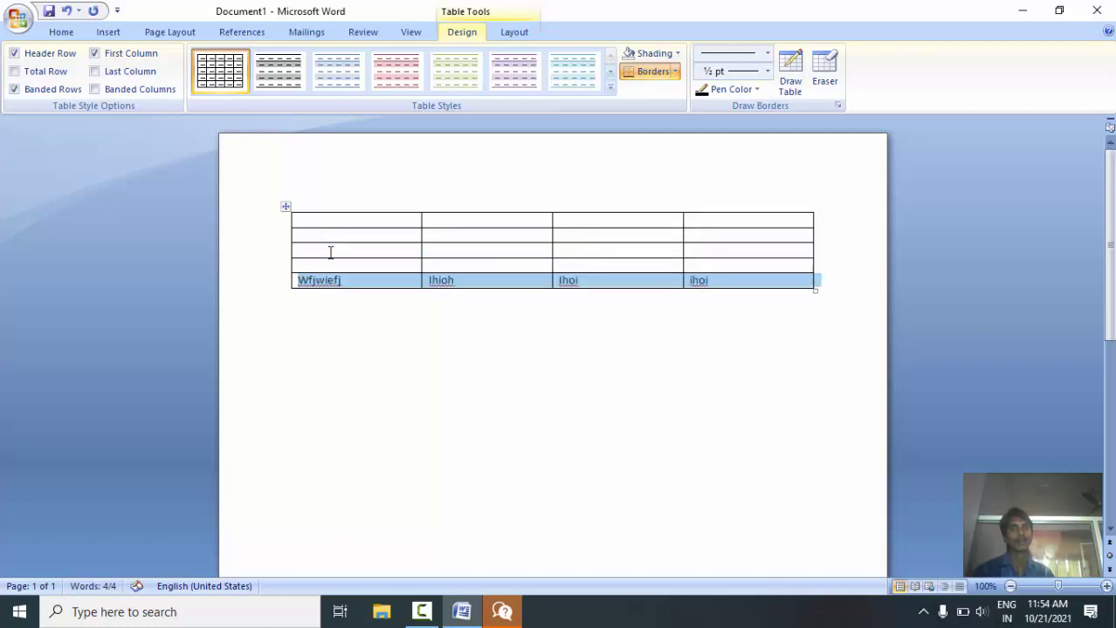
key("alt+shift+Down")
key("alt+shift+Up")
key("alt+shift+Up")
key("alt+shift+Up")
key("alt+shift+Up")
key("alt+shift+Up")
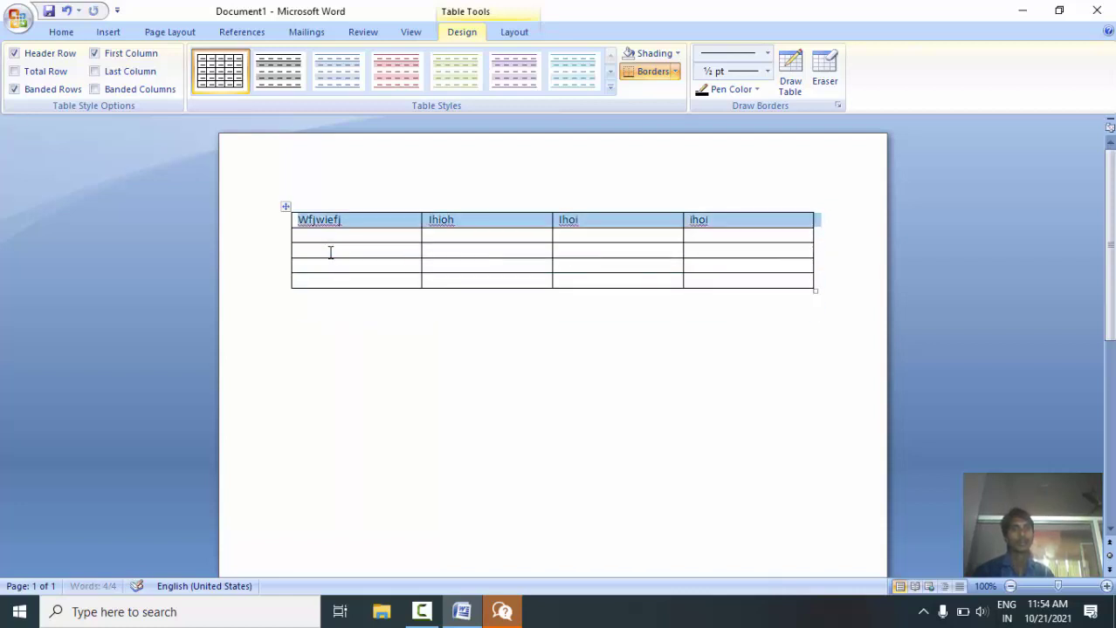
key("alt+shift+Down")
key("alt+shift+Down")
key("alt+shift+Down")
key("alt+shift+Down")
key("alt+shift+Down")
key("alt+shift+Down")
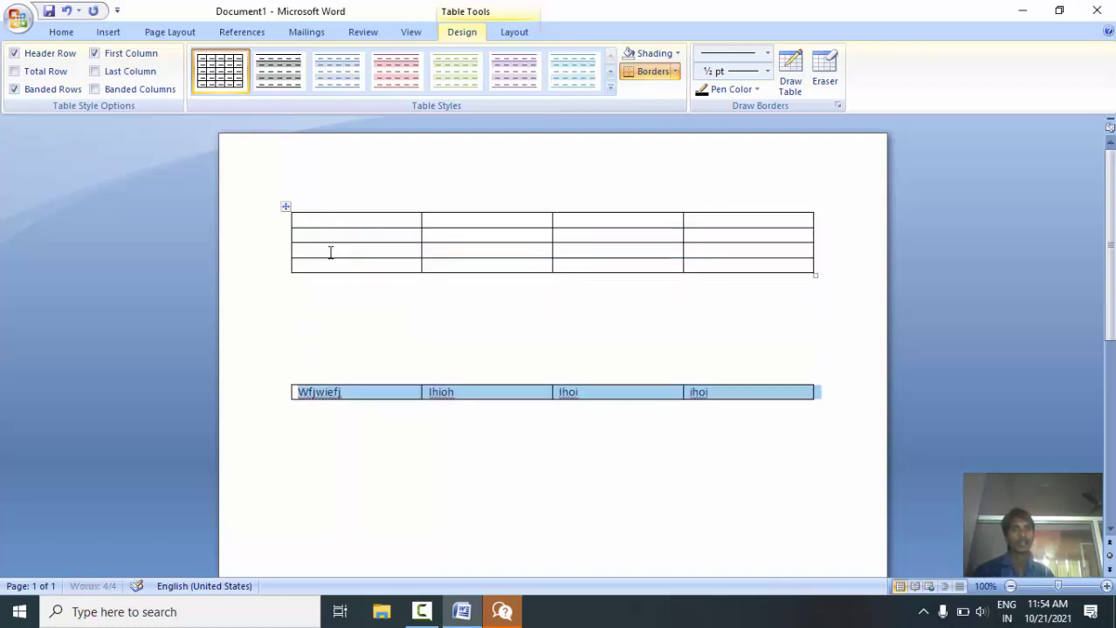
key("alt+shift+Down")
key("alt+shift+Up")
key("alt+shift+Up")
key("alt+shift+Up")
key("alt+shift+Up")
key("alt+shift+Up")
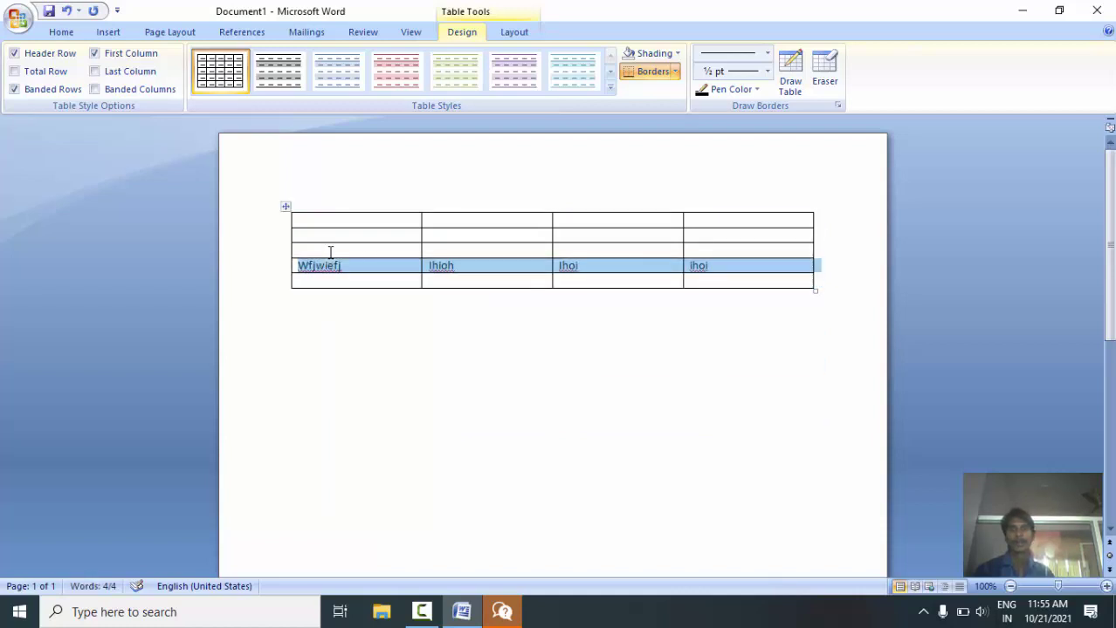
key("alt+shift+Up")
key("alt+shift+Up")
key("alt+shift+Up")
key("alt+shift+Down")
key("alt+shift+Down")
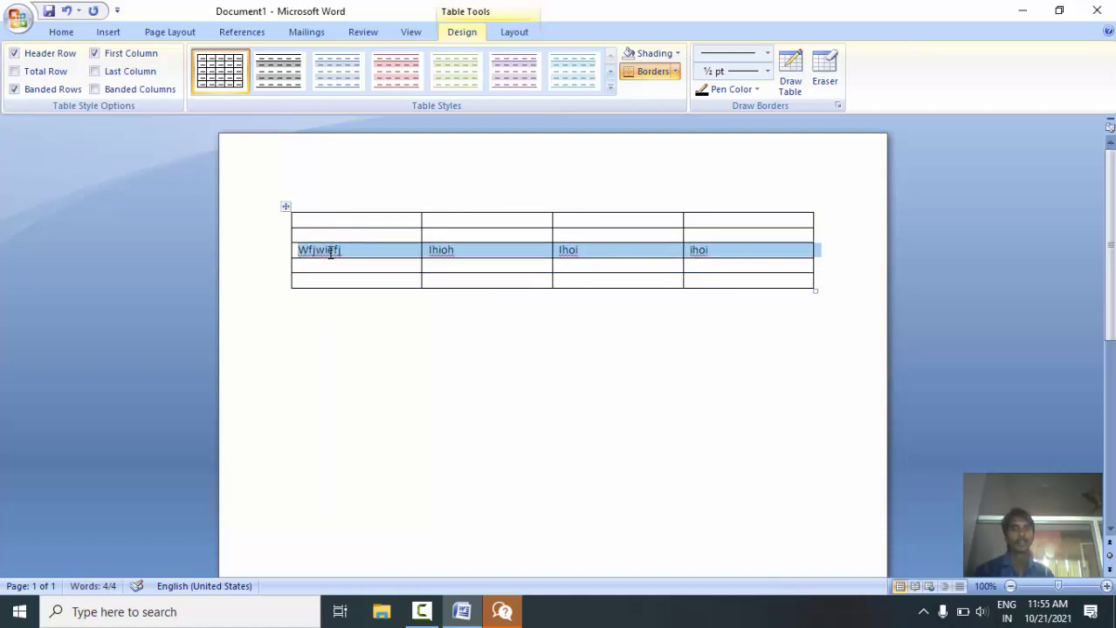
left_click(286, 205)
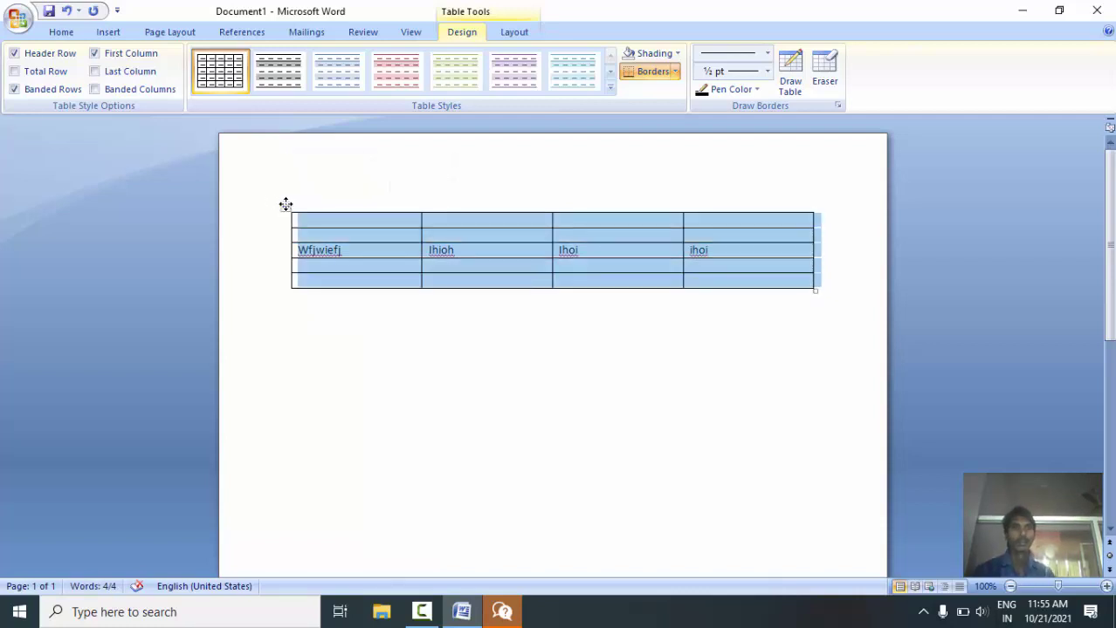
key("BackSpace")
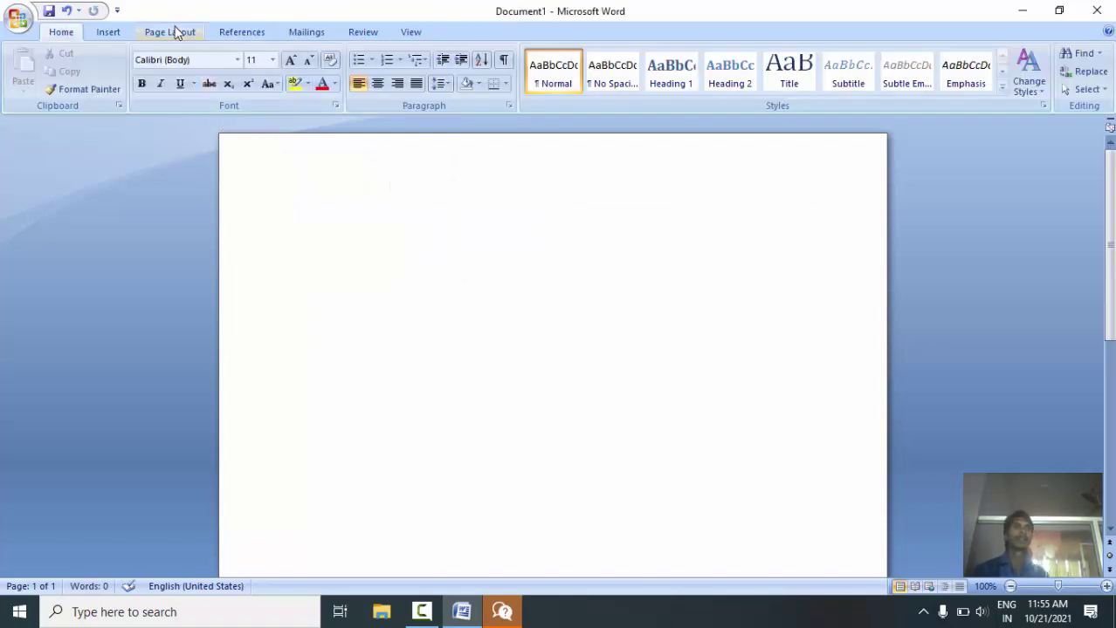
Step: Preview the colour themes under Change Styles, ending on the Page Layout commands
left_click(174, 32)
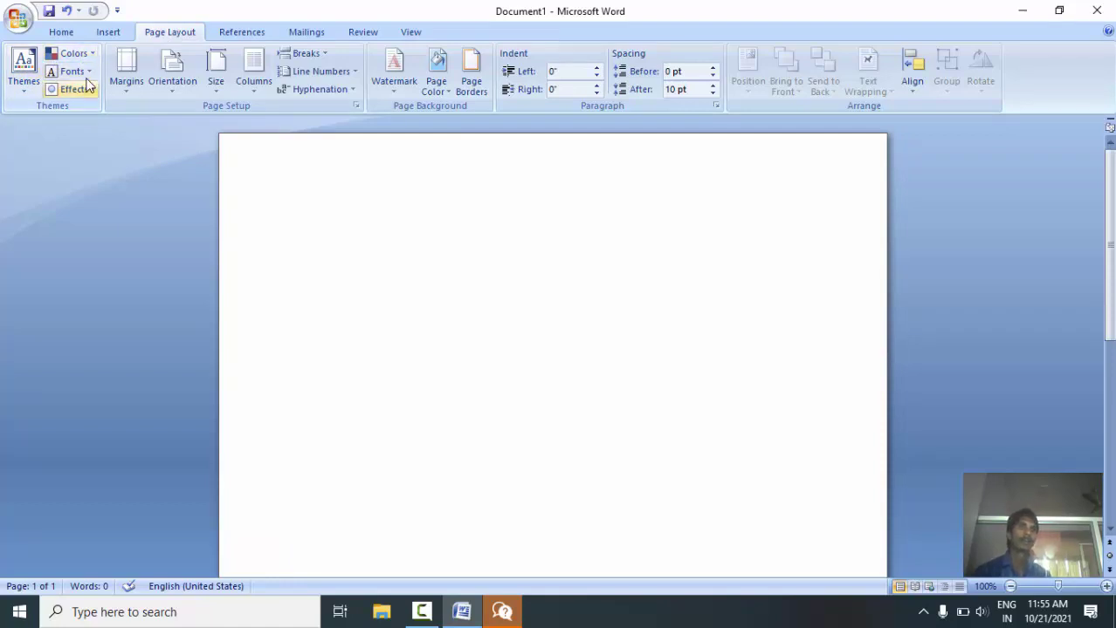
left_click(61, 33)
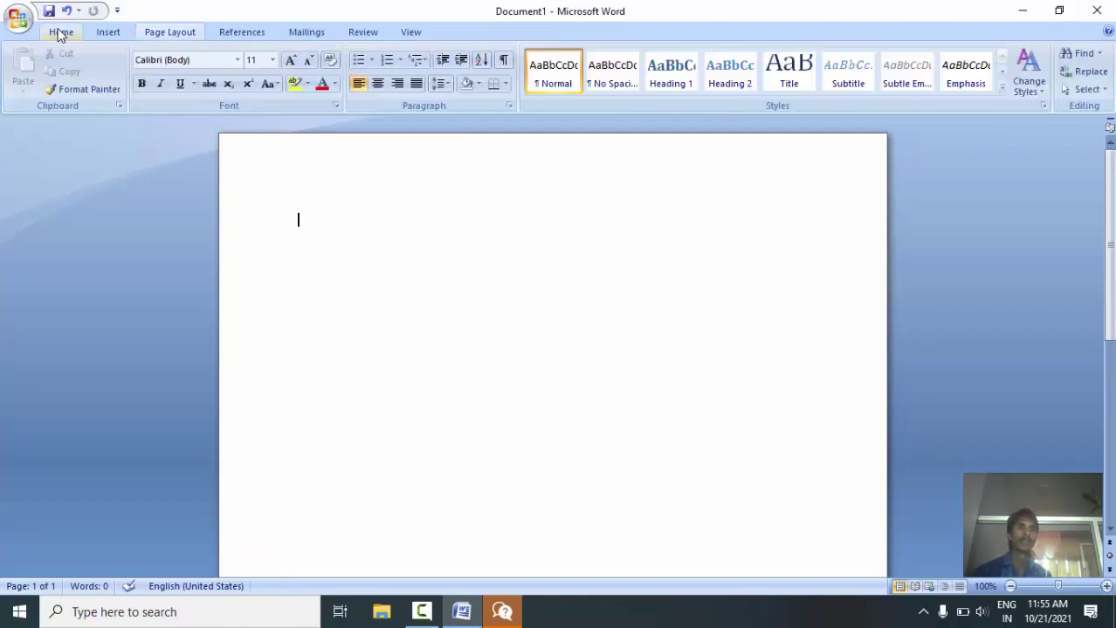
left_click(1036, 85)
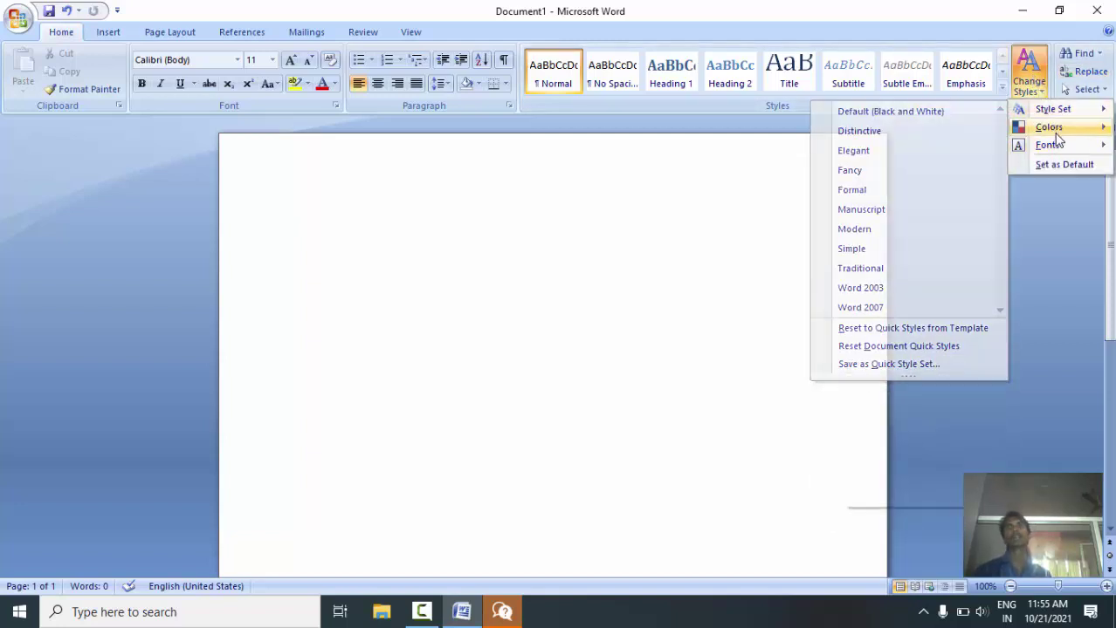
mouse_move(1056, 132)
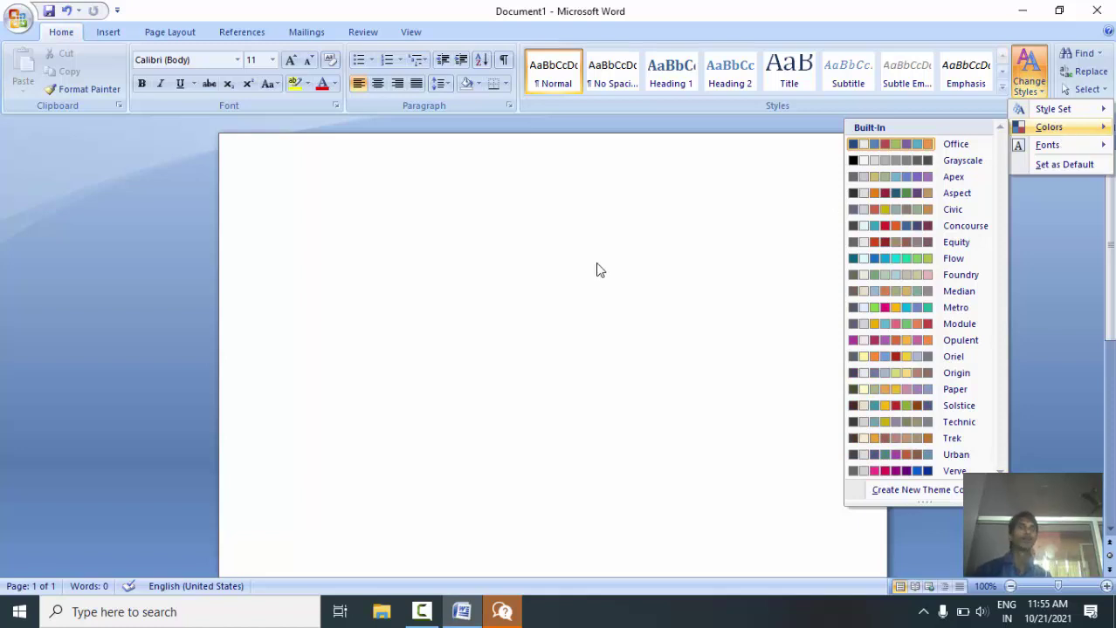
left_click(148, 31)
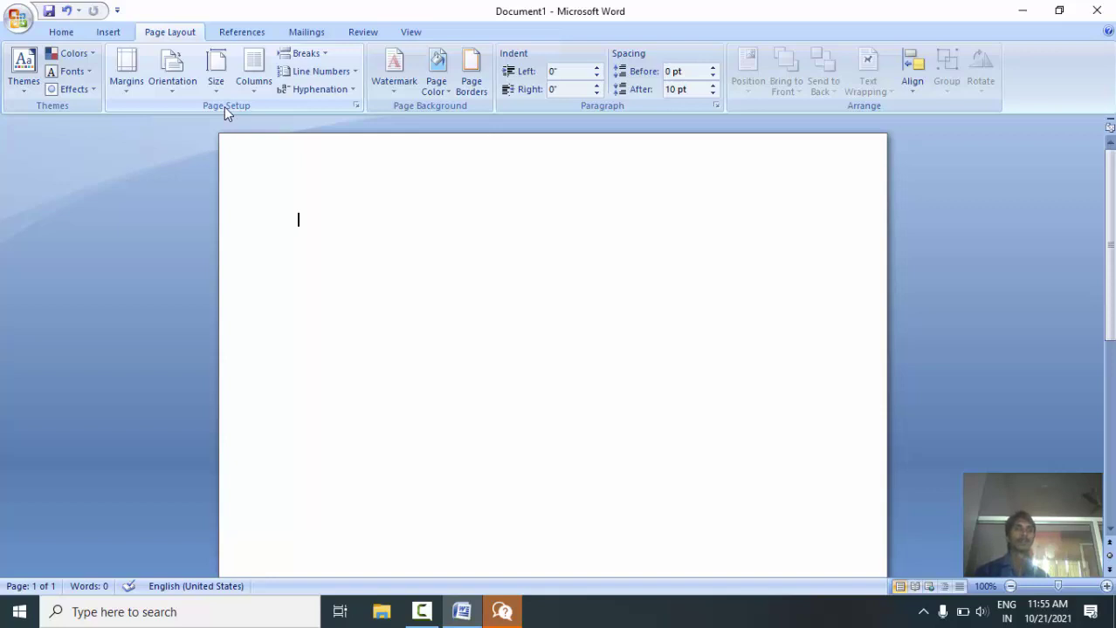
Step: Turn on the rulers and drag the top margin on the vertical ruler
left_click(127, 80)
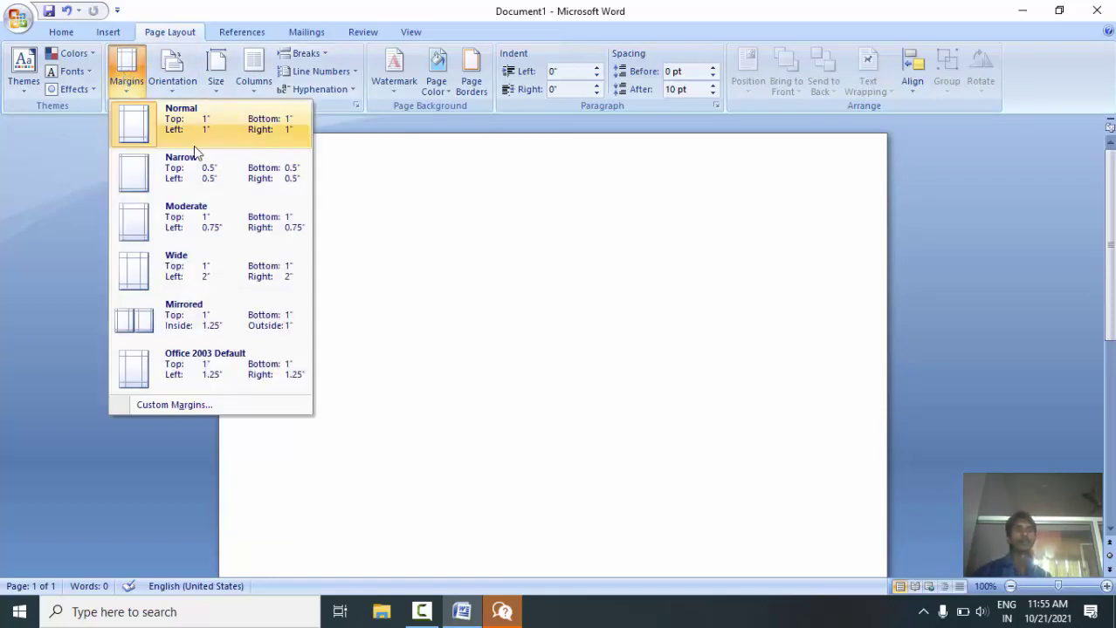
left_click(462, 266)
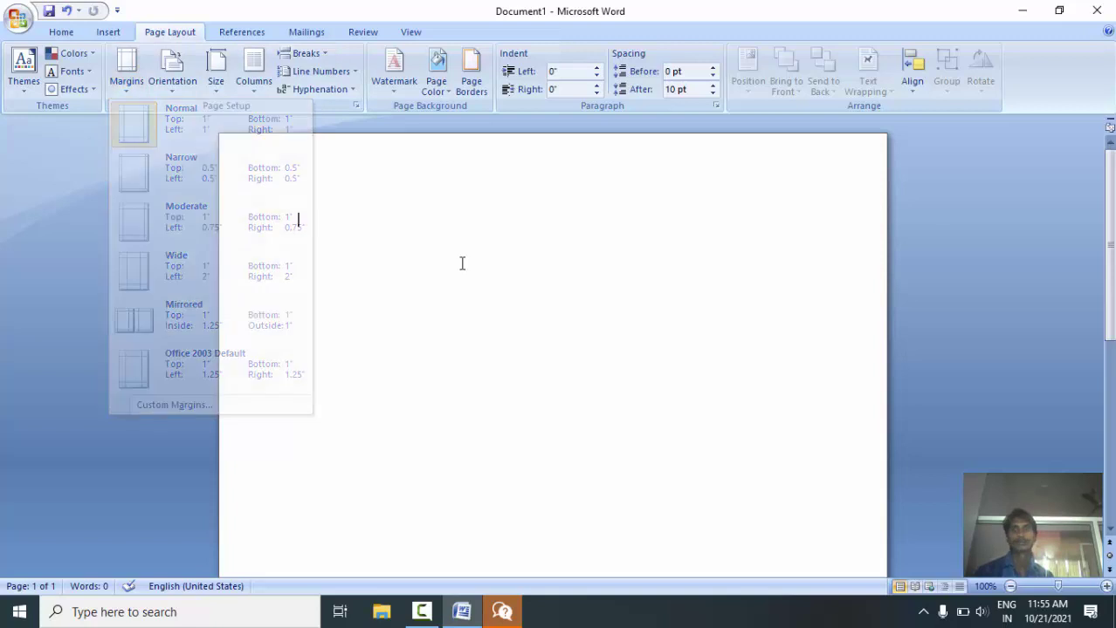
left_click(1109, 129)
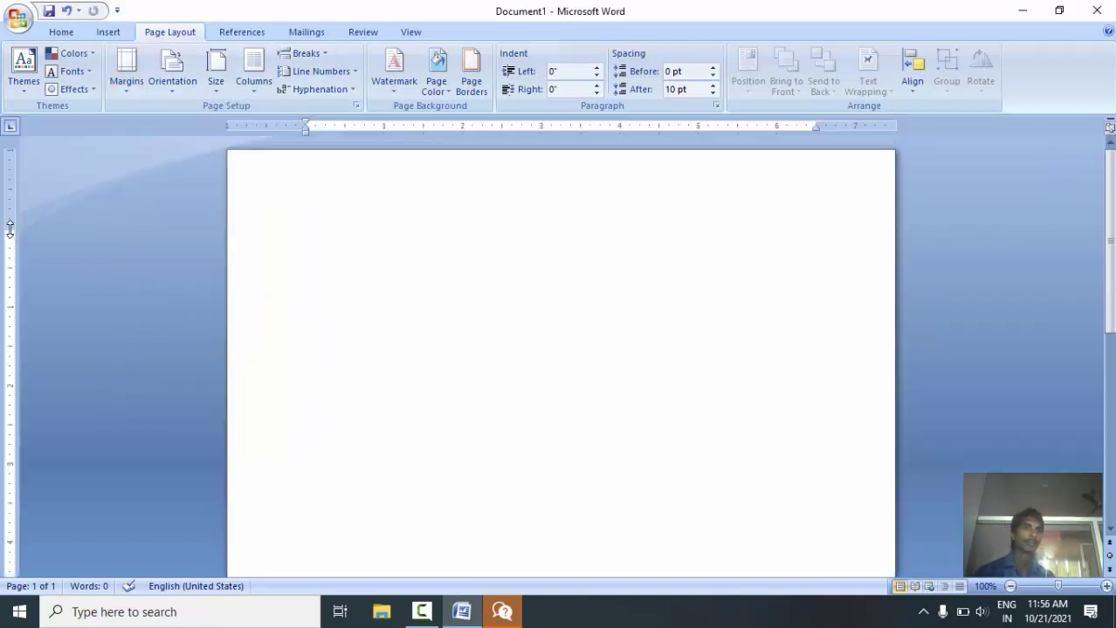
left_click_drag(10, 229, 10, 170)
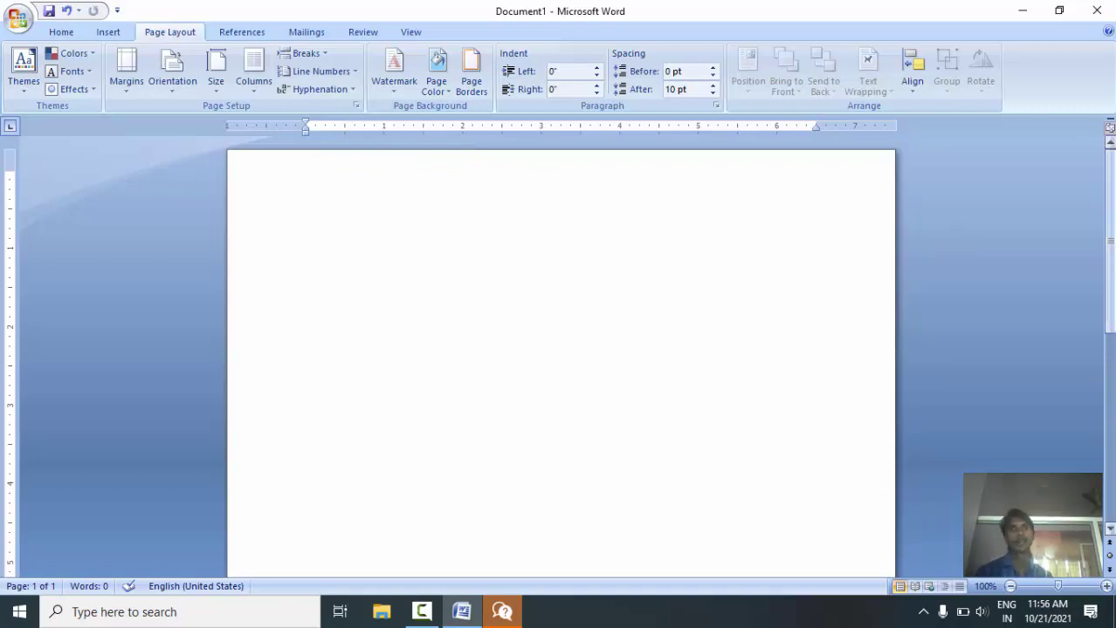
Step: Zoom the page in to 220% and step back out to 100%
scroll(1112, 230, "down", 2)
scroll(1112, 229, "up", 2)
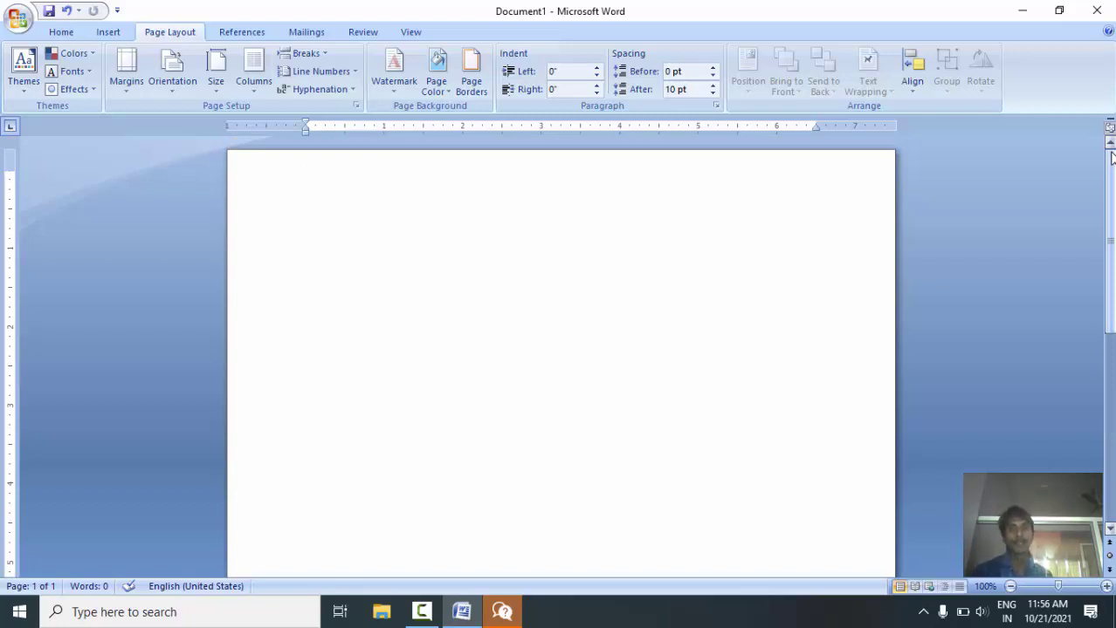
left_click_drag(1111, 155, 976, 398)
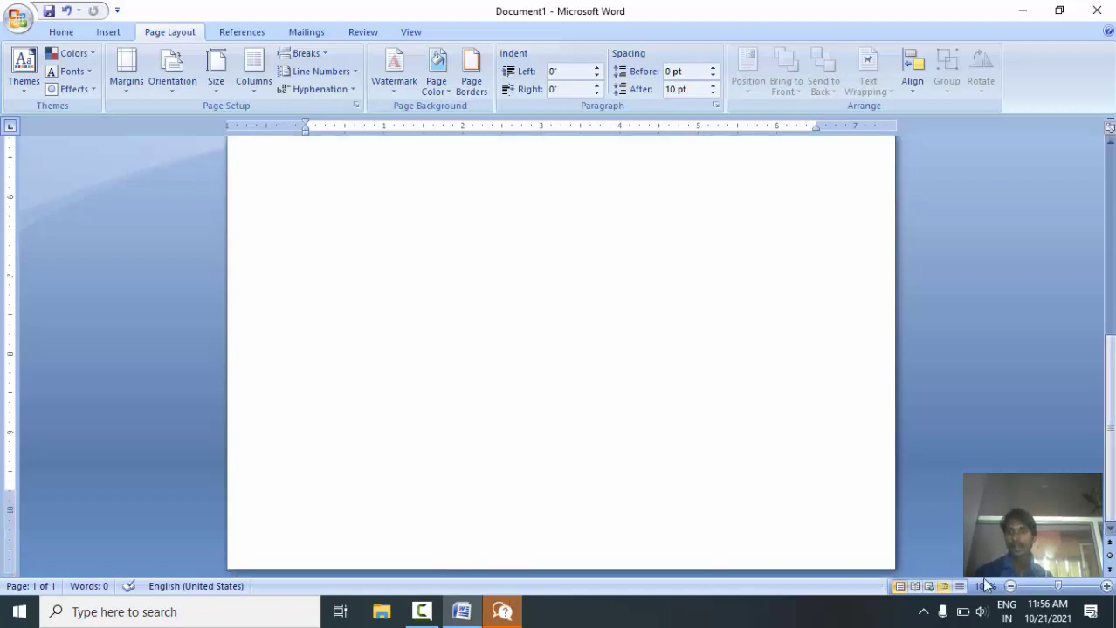
left_click(1071, 587)
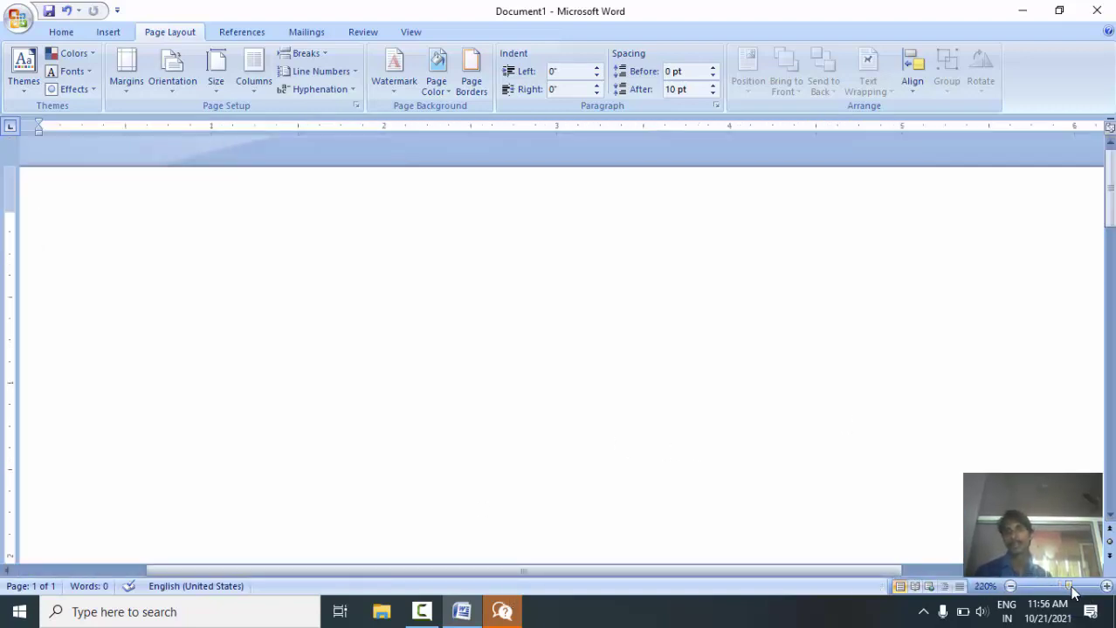
left_click(1011, 587)
left_click(1011, 587)
left_click(1011, 587)
left_click(1011, 587)
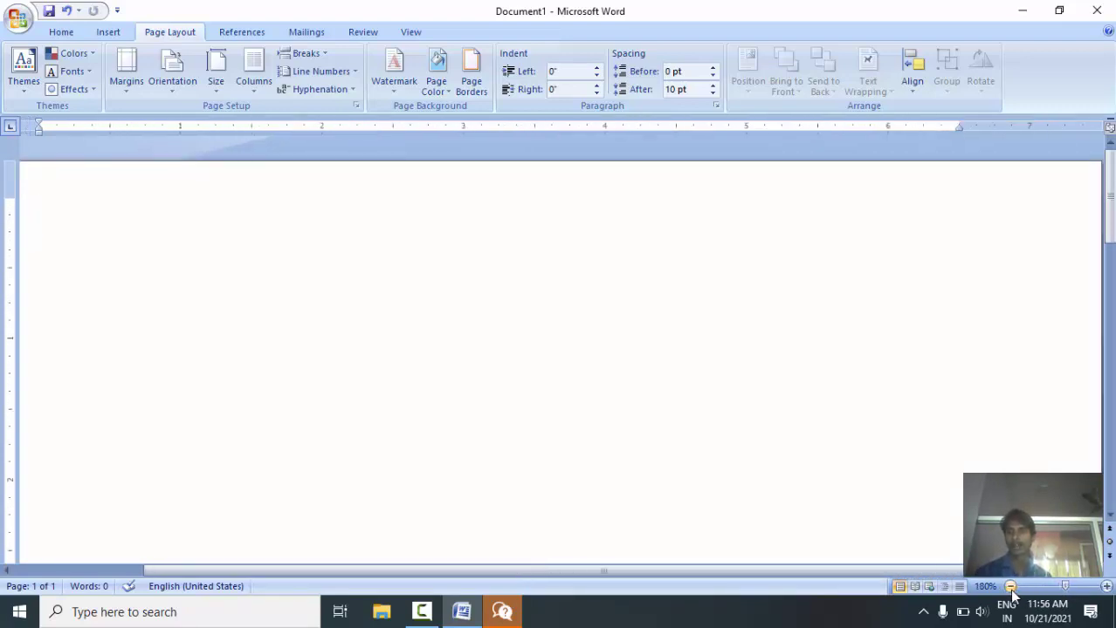
left_click(1011, 587)
left_click(1010, 588)
left_click(1011, 587)
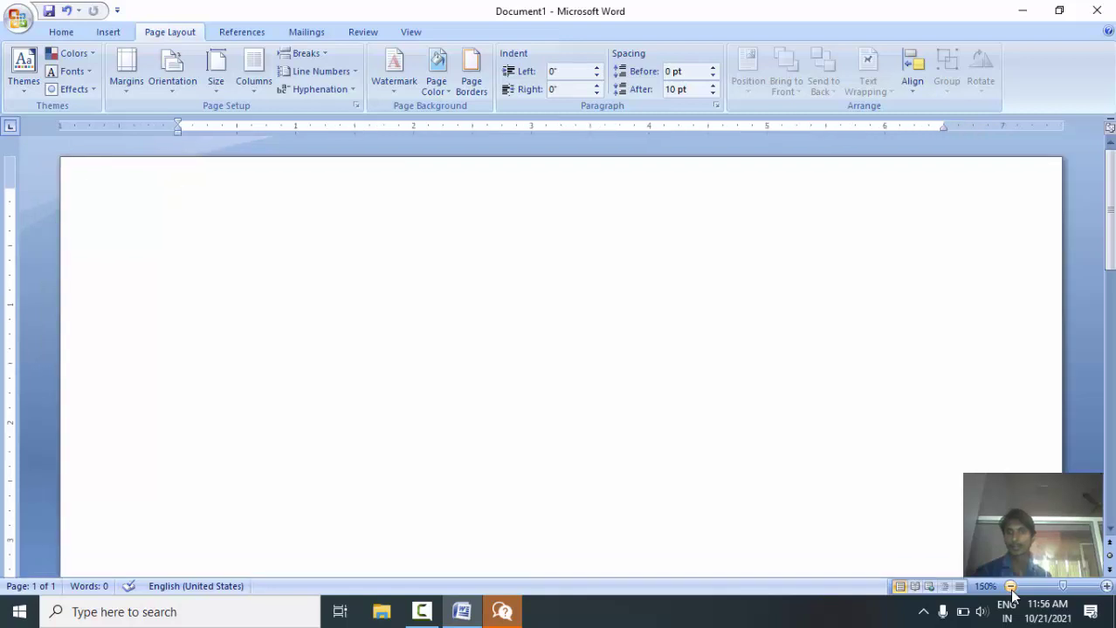
left_click(1011, 588)
left_click(1011, 588)
left_click(1011, 587)
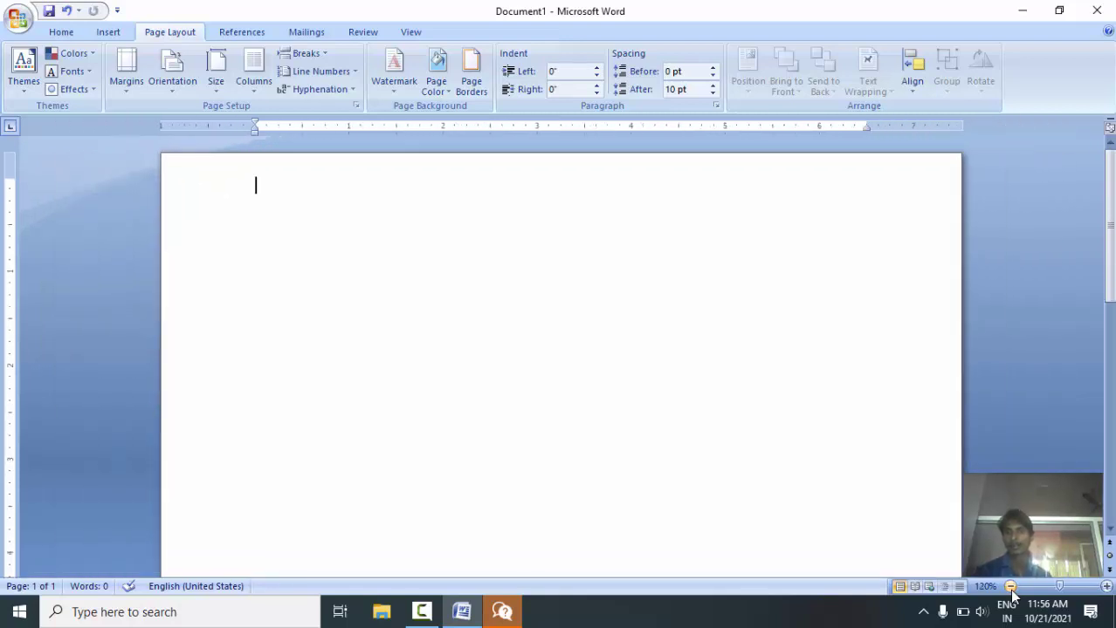
left_click(1010, 588)
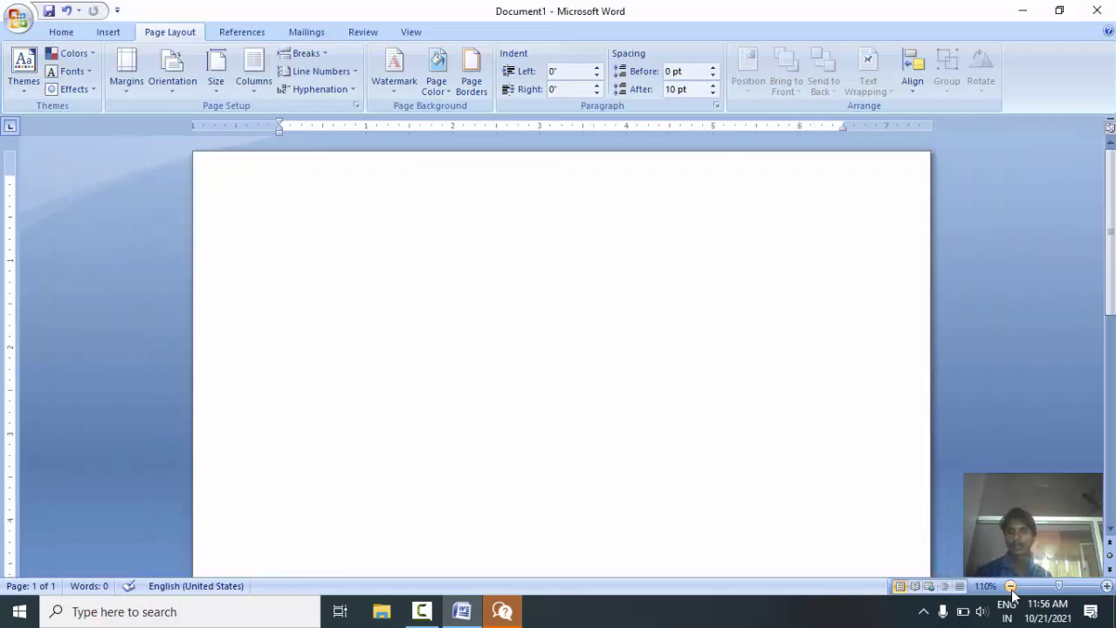
left_click(1011, 587)
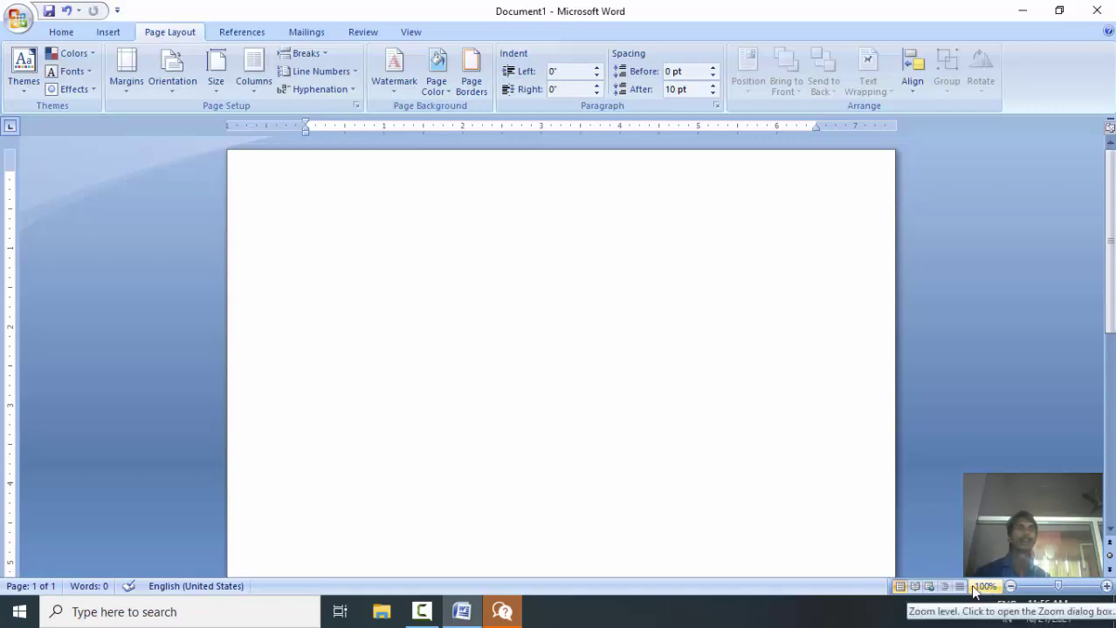
Step: Apply the Narrow margin preset to the page
left_click(127, 59)
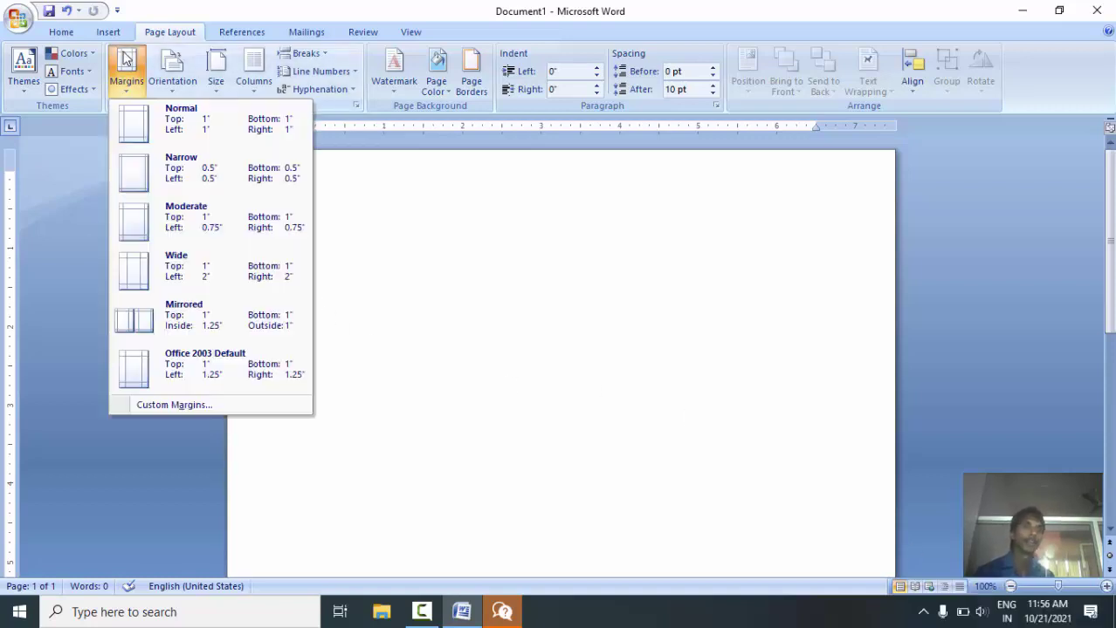
left_click(175, 122)
left_click(130, 68)
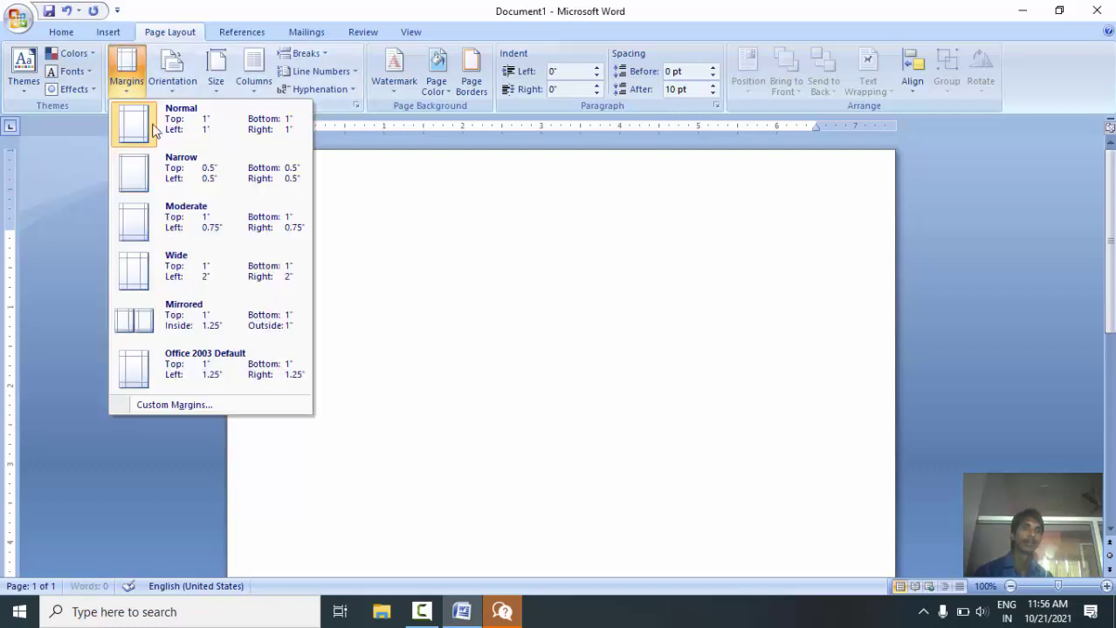
left_click(169, 183)
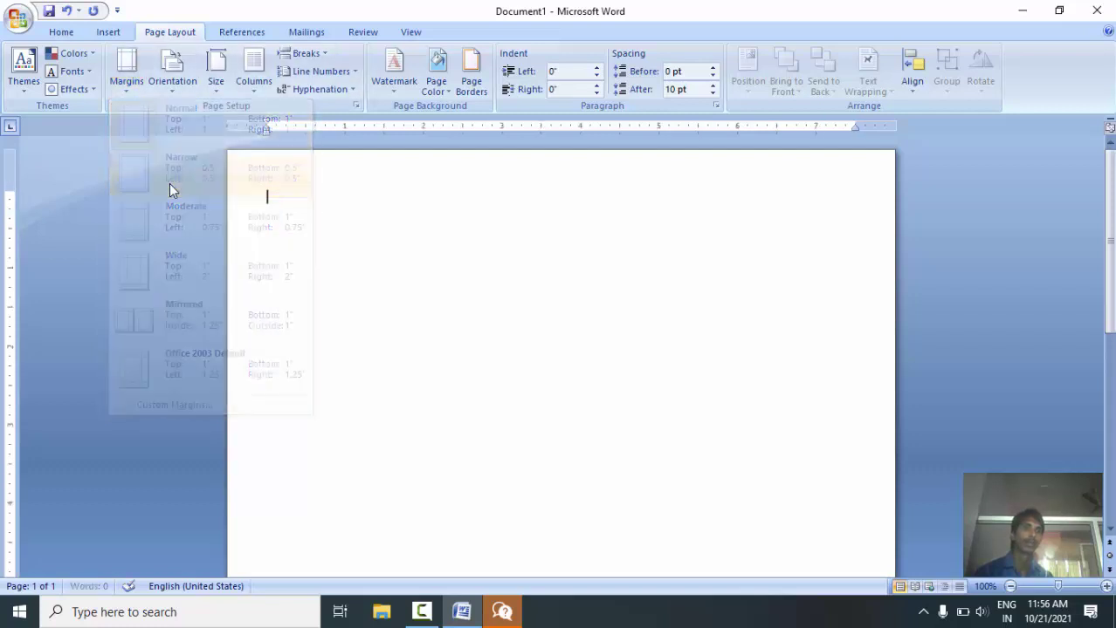
left_click(127, 65)
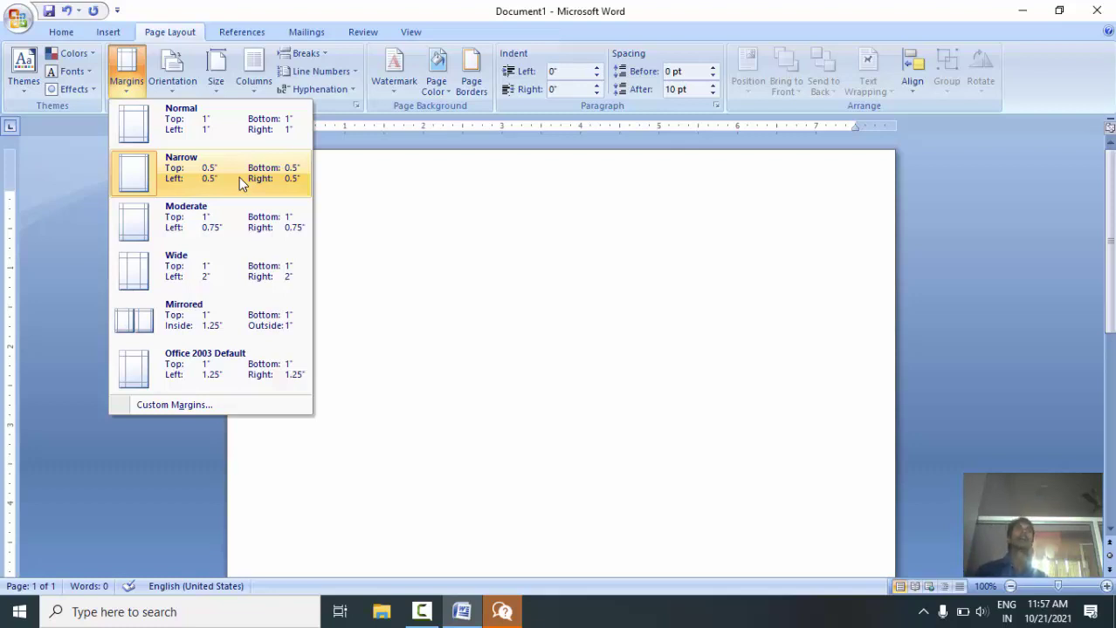
left_click(518, 249)
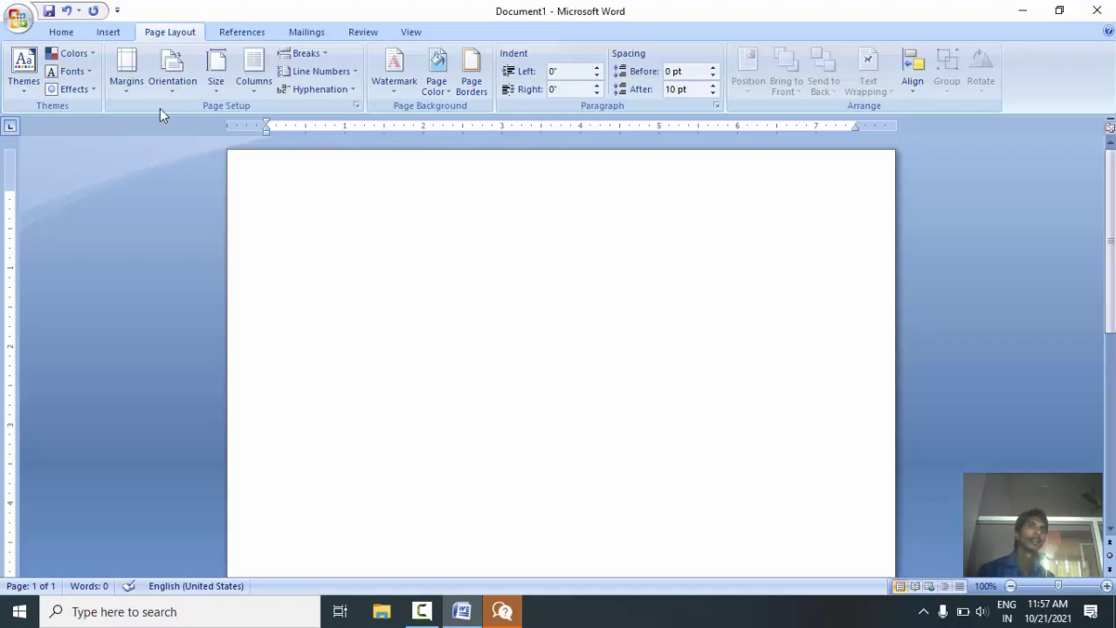
Step: Browse the theme colour schemes, then apply the Wide margin preset
left_click(87, 52)
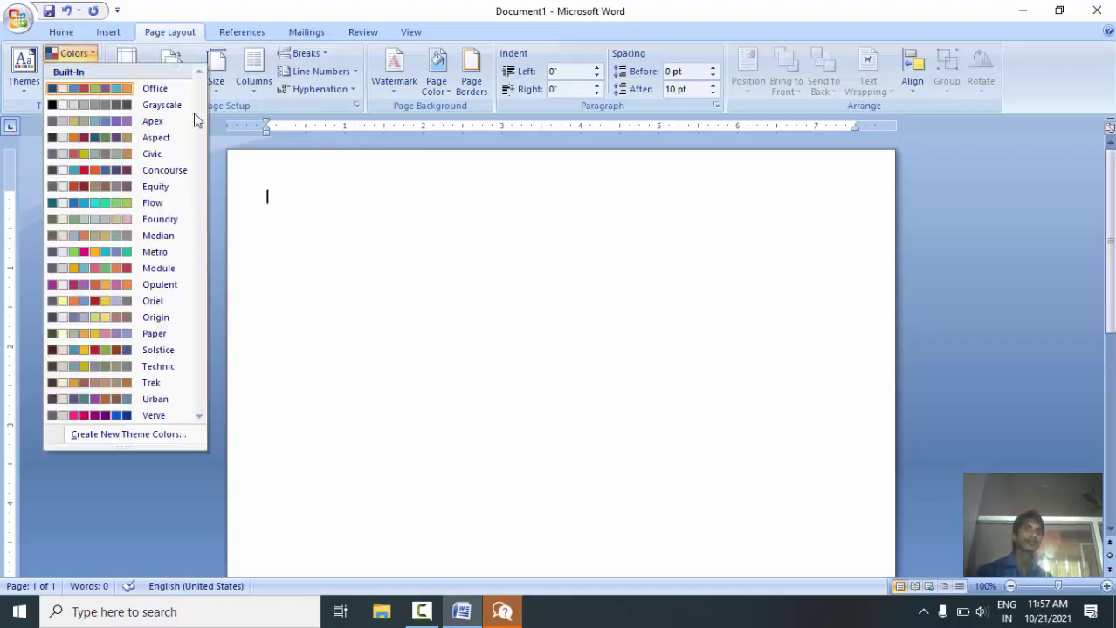
left_click(319, 243)
left_click(122, 67)
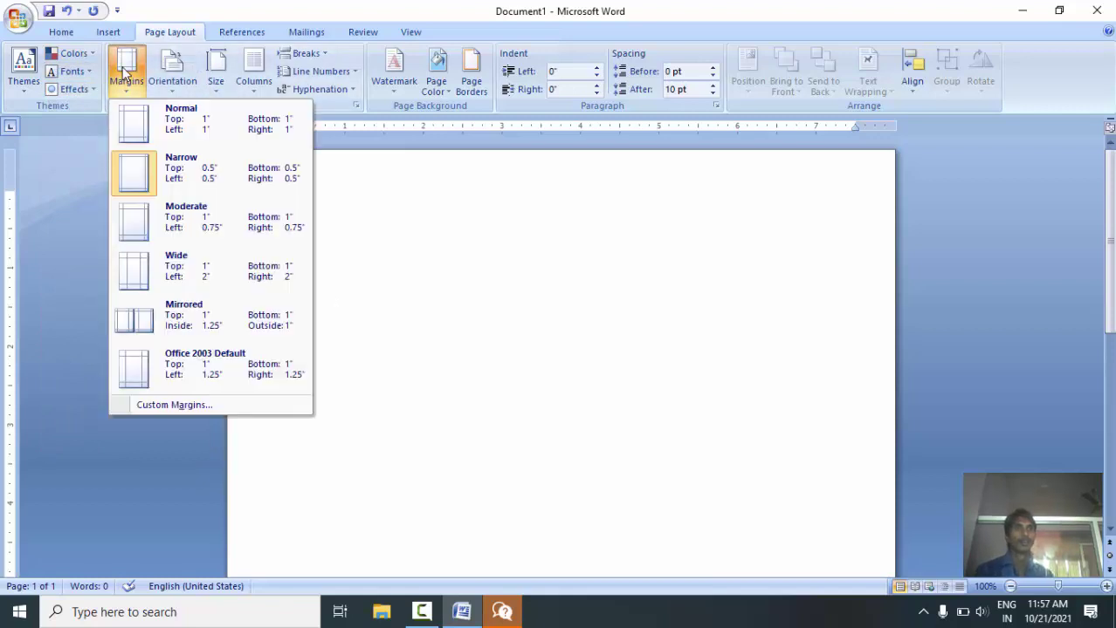
left_click(185, 271)
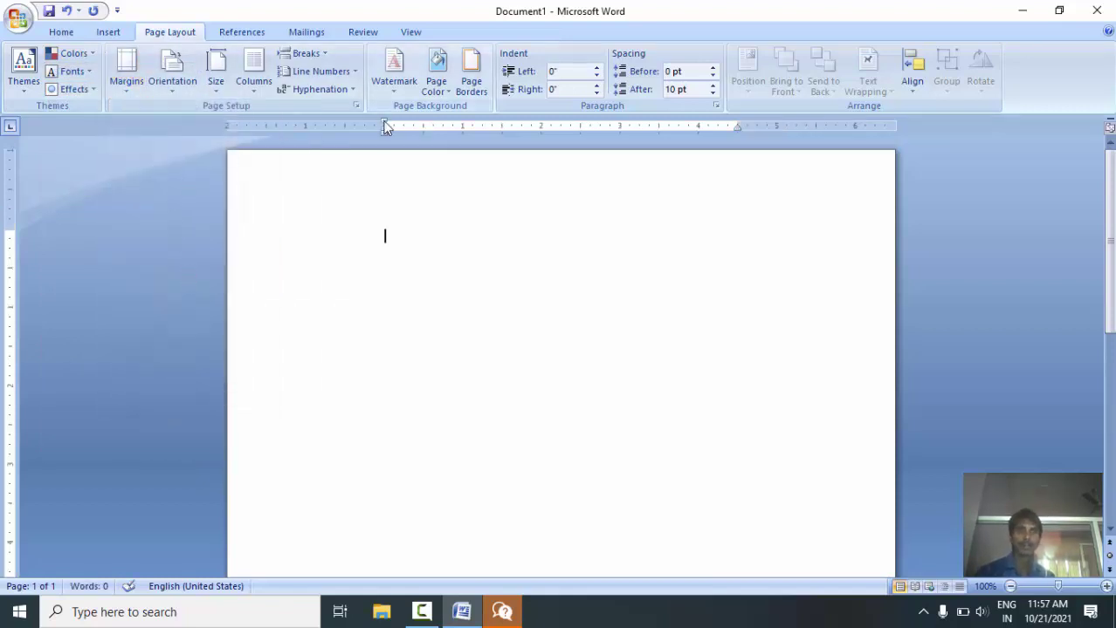
Step: Type a long run of test letters and show the margin presets
type("swgvsddddddddddddddddddddddddddddddddd")
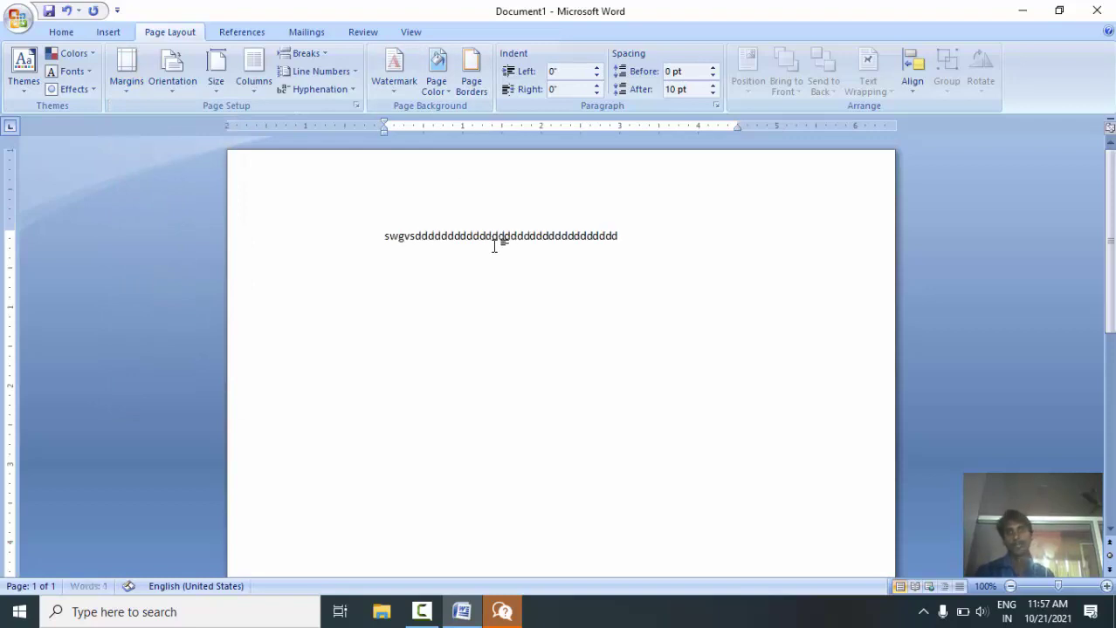
type("ddddddddddddddddddzbdsbxxs")
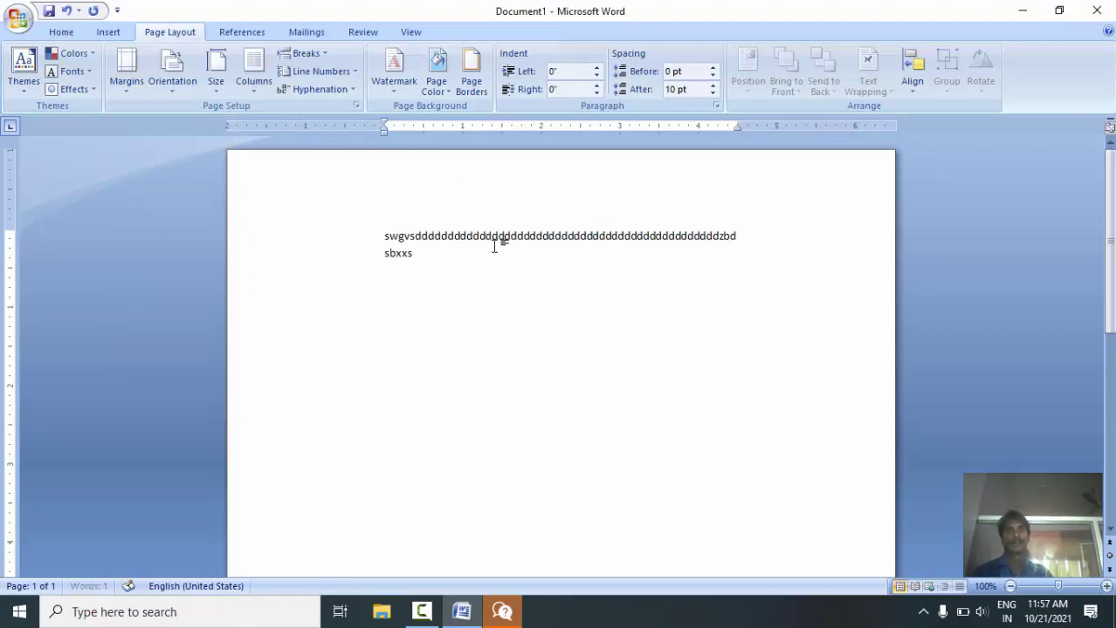
type("xxxxxx")
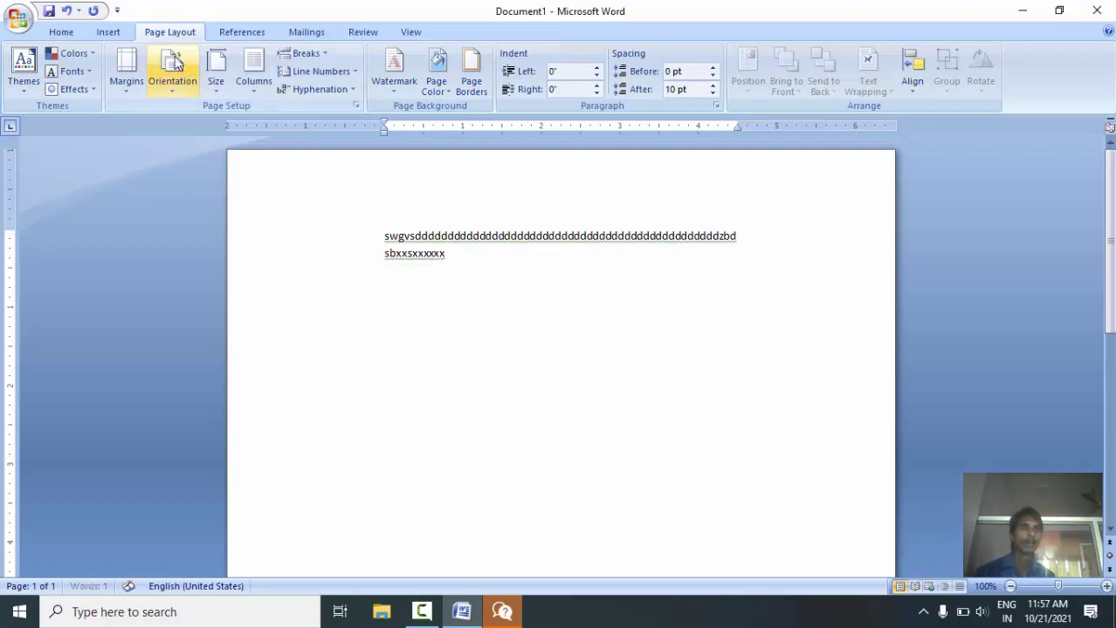
left_click(127, 68)
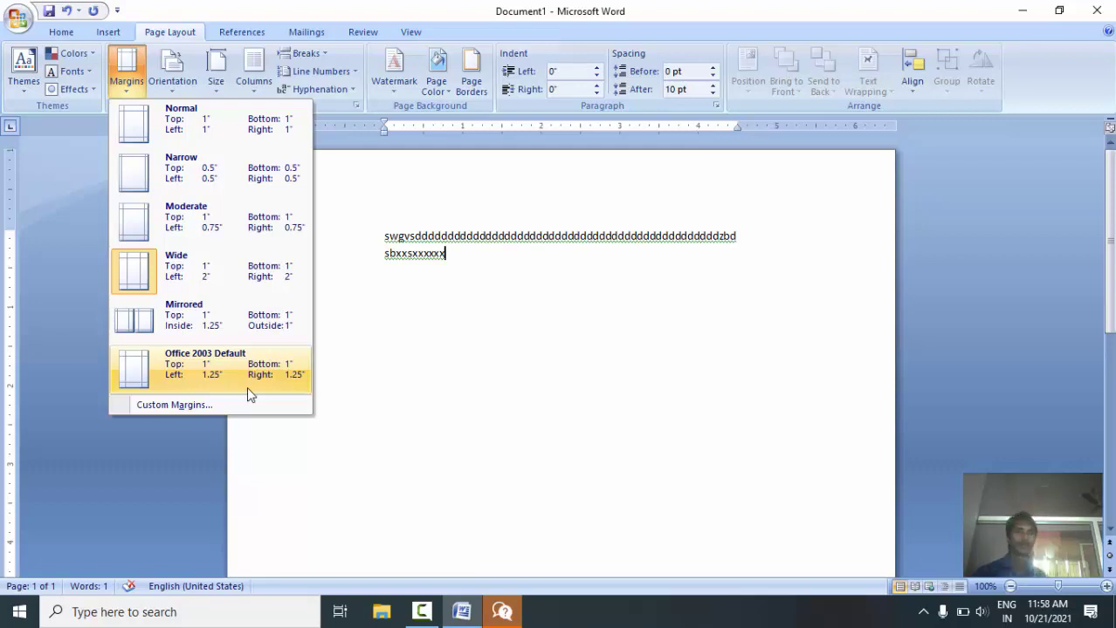
Step: Look at the left margin in Custom Margins' Page Setup, then close it unchanged
left_click(227, 408)
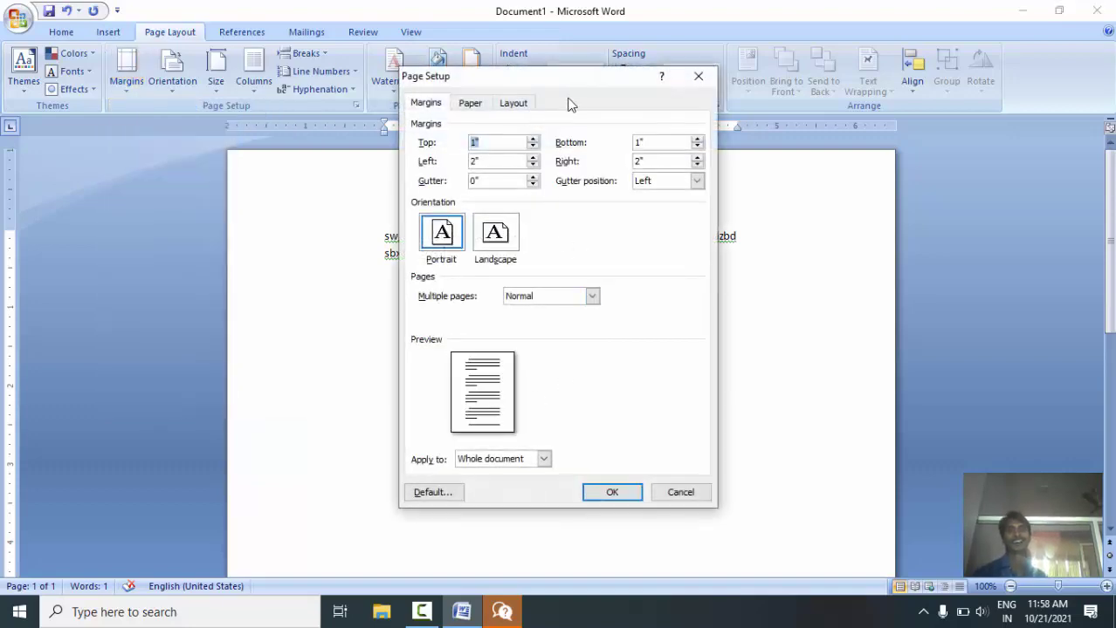
left_click_drag(564, 88, 377, 113)
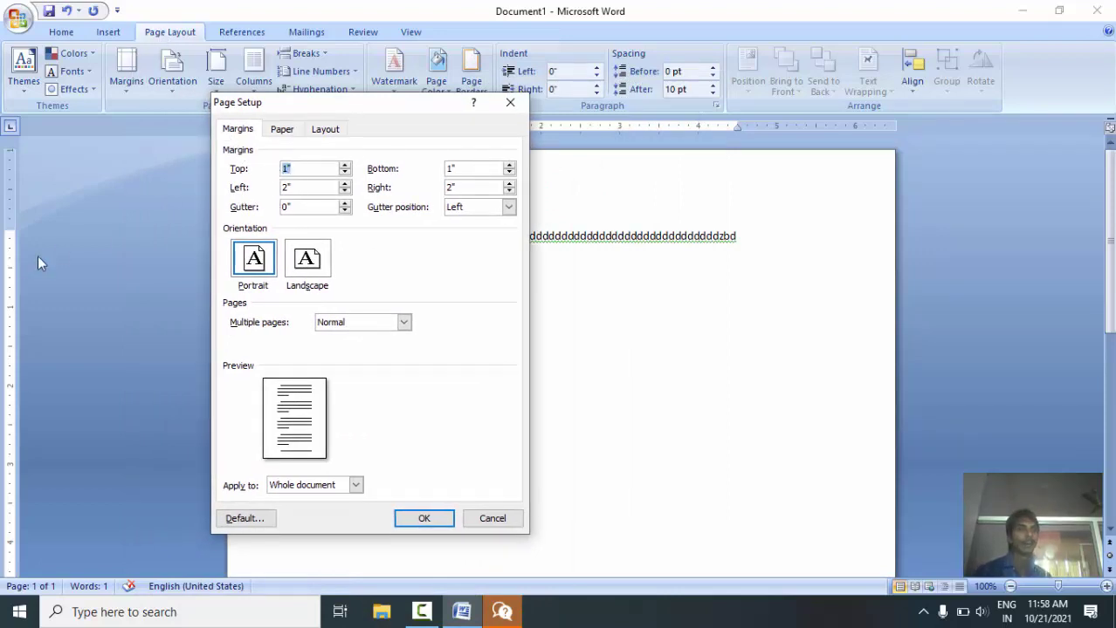
left_click(322, 188)
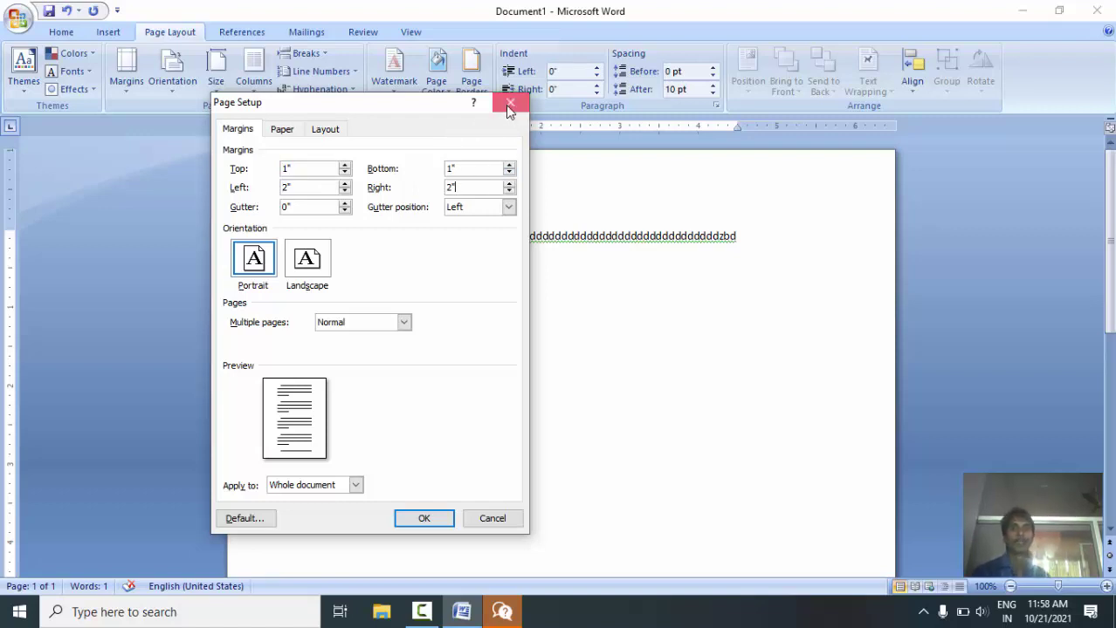
left_click(505, 105)
Step: Select all the document text with Ctrl+A and delete it
key("ctrl+a")
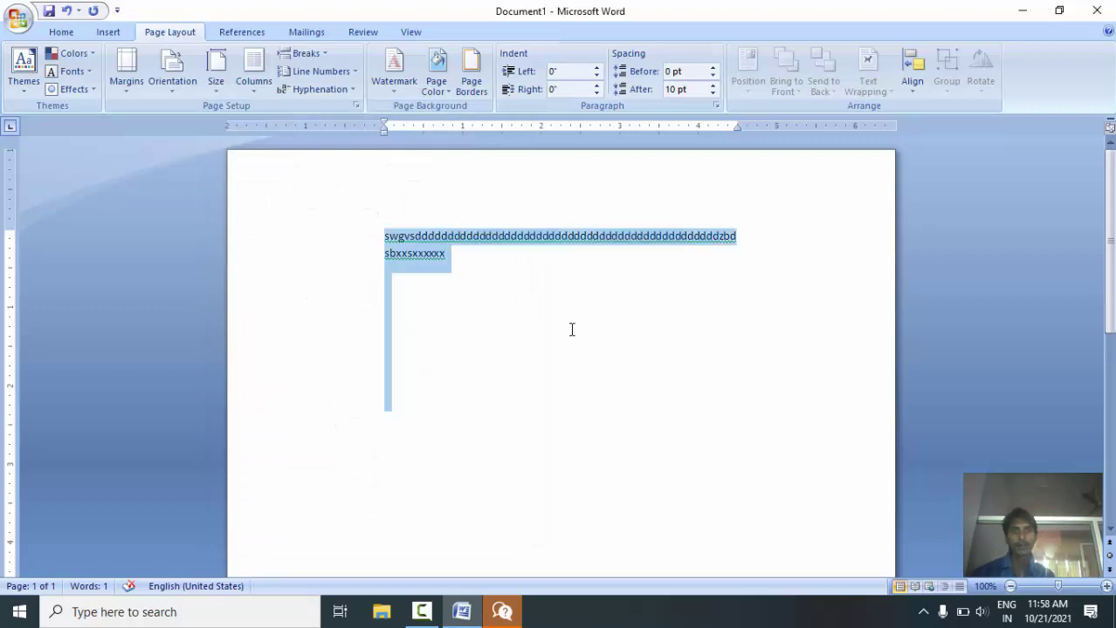
key("Down")
key("ctrl+a")
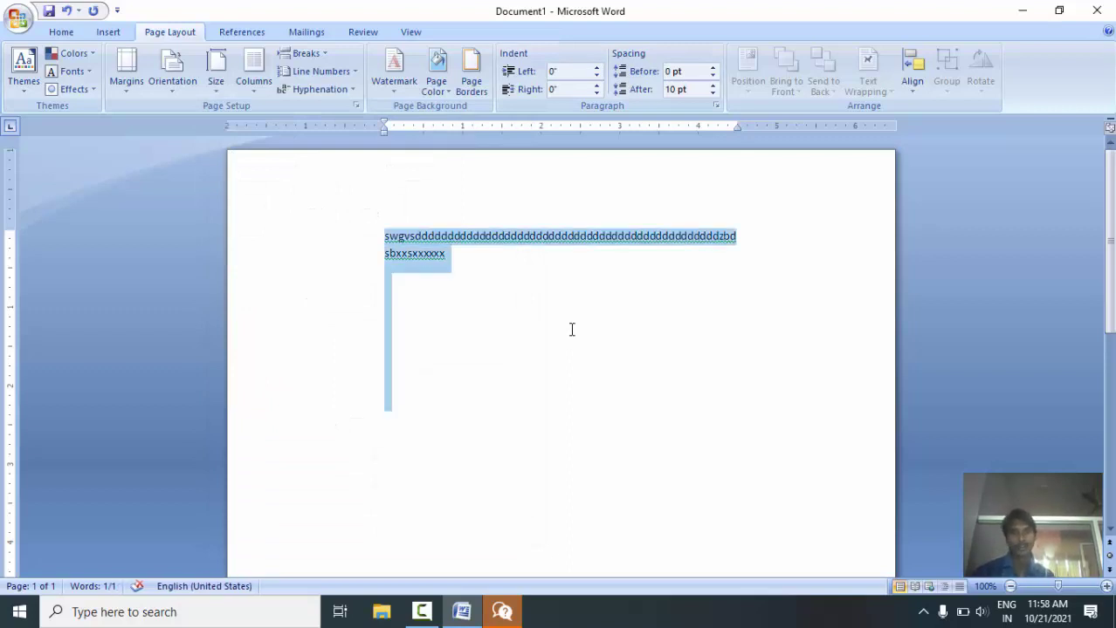
key("Delete")
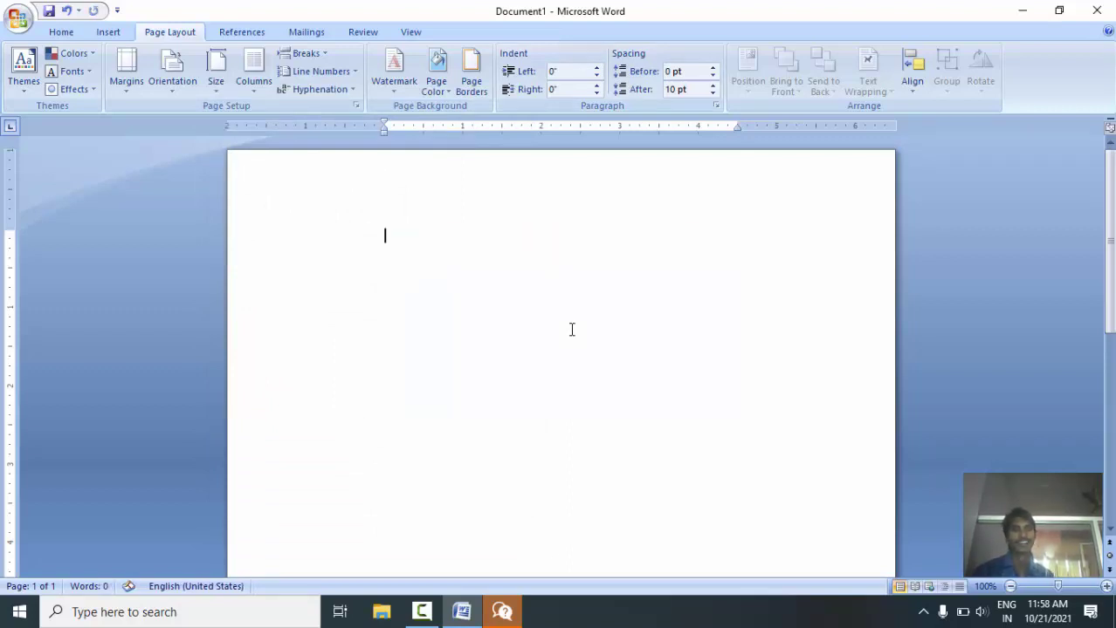
Step: Apply Narrow 0.5-inch margins, then bring up the Page Setup dialog via Custom Margins
left_click(129, 79)
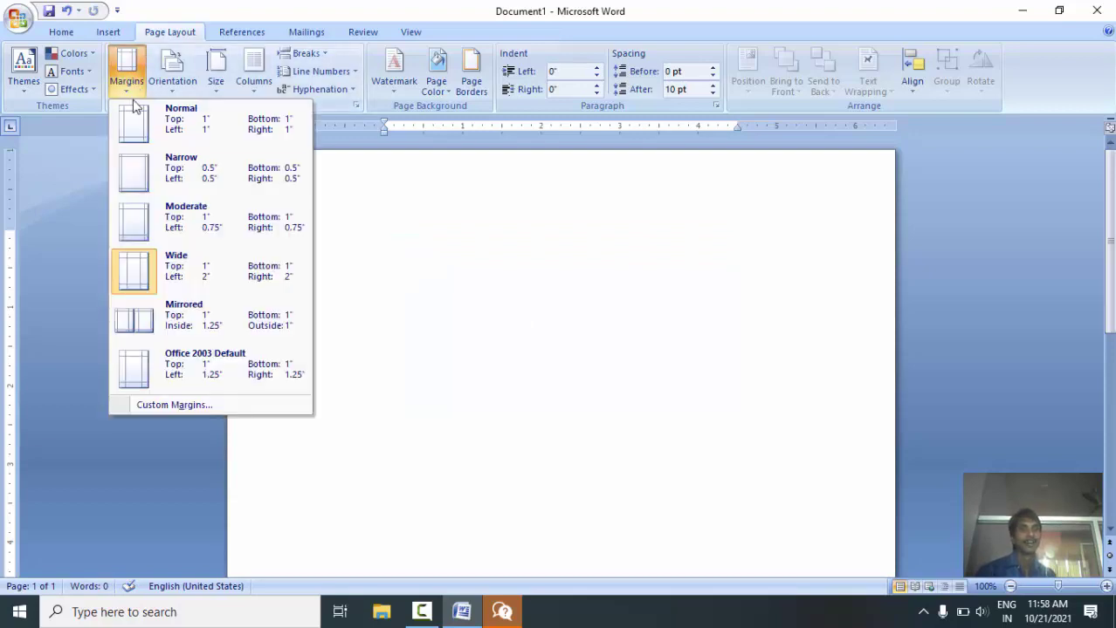
left_click(169, 185)
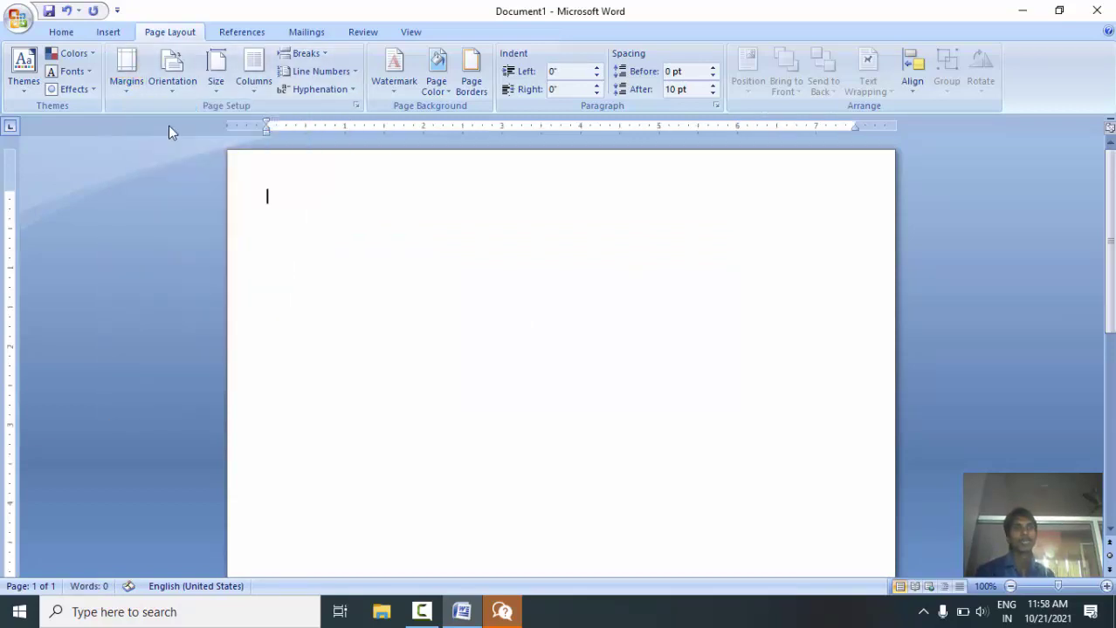
left_click(137, 74)
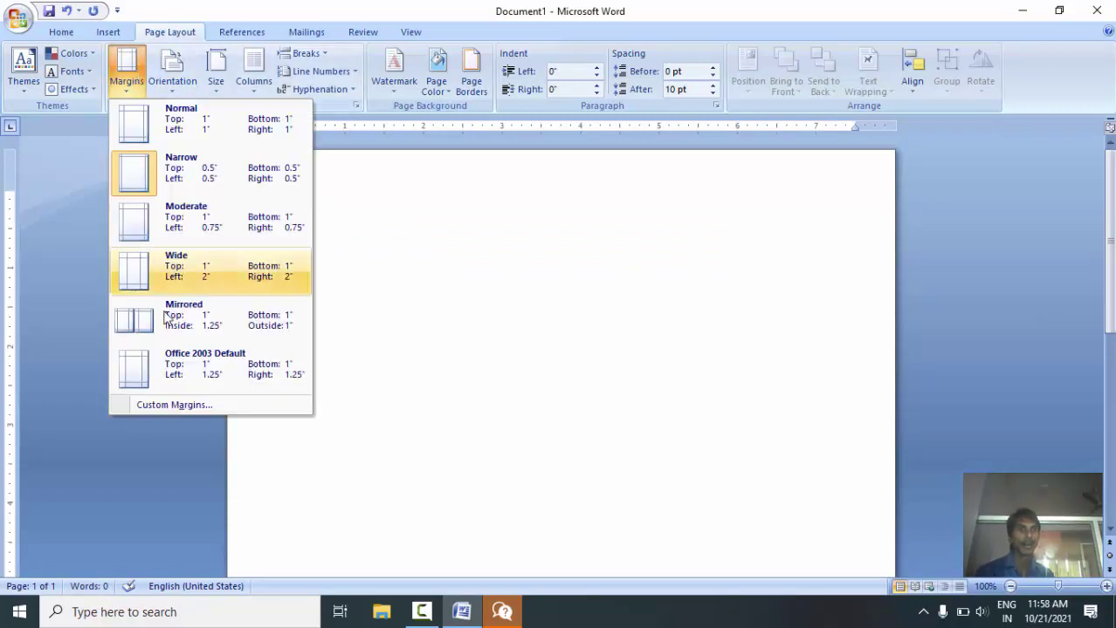
left_click(181, 405)
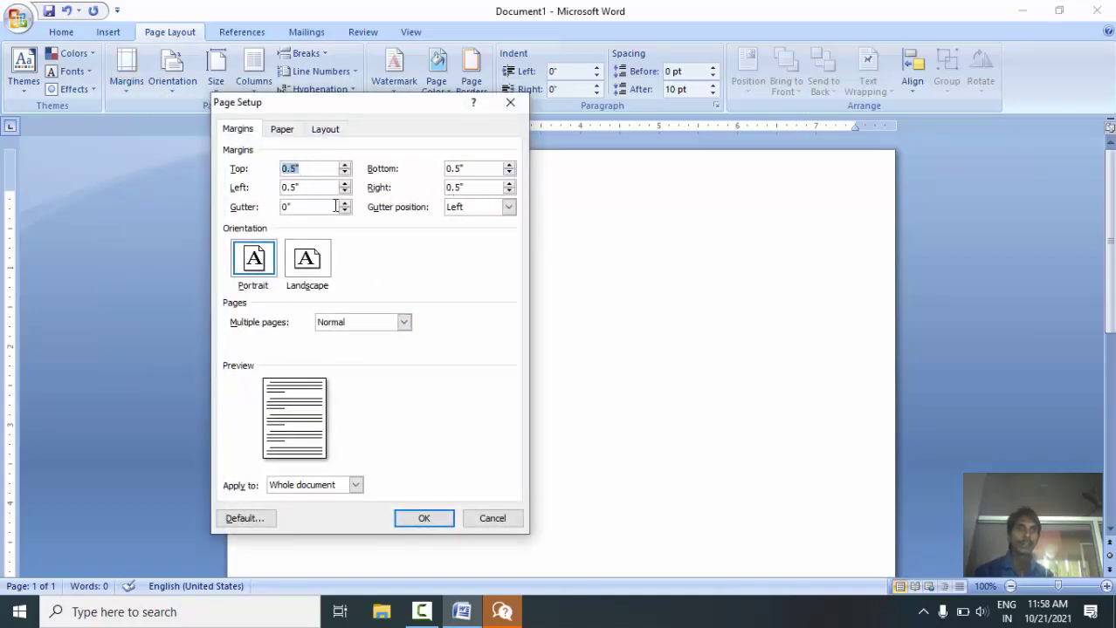
left_click_drag(366, 111, 673, 128)
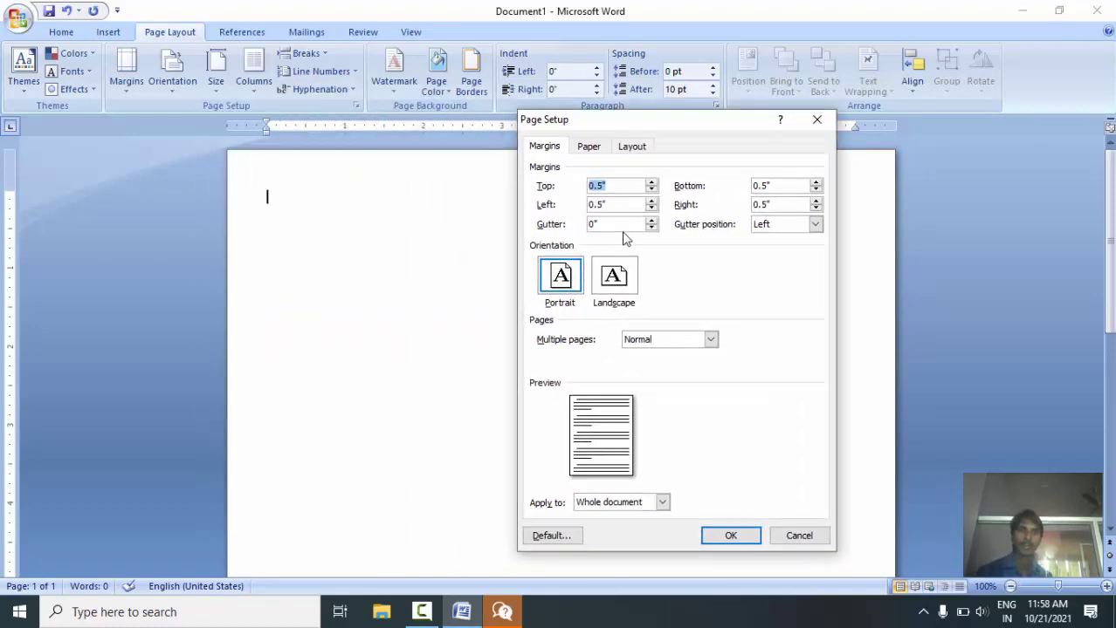
left_click(504, 613)
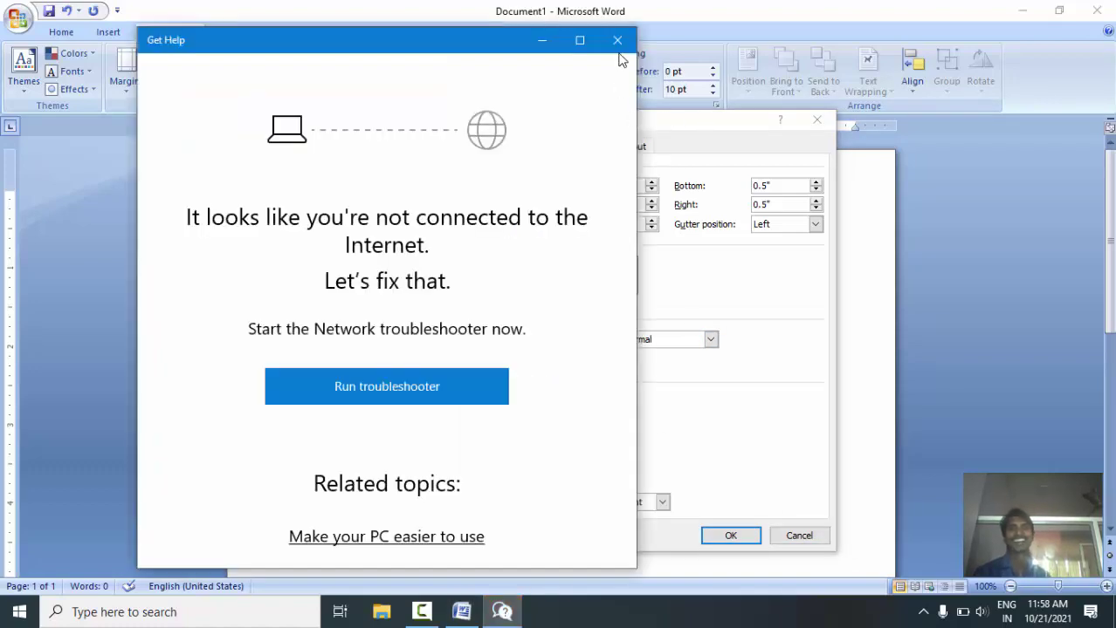
left_click(617, 40)
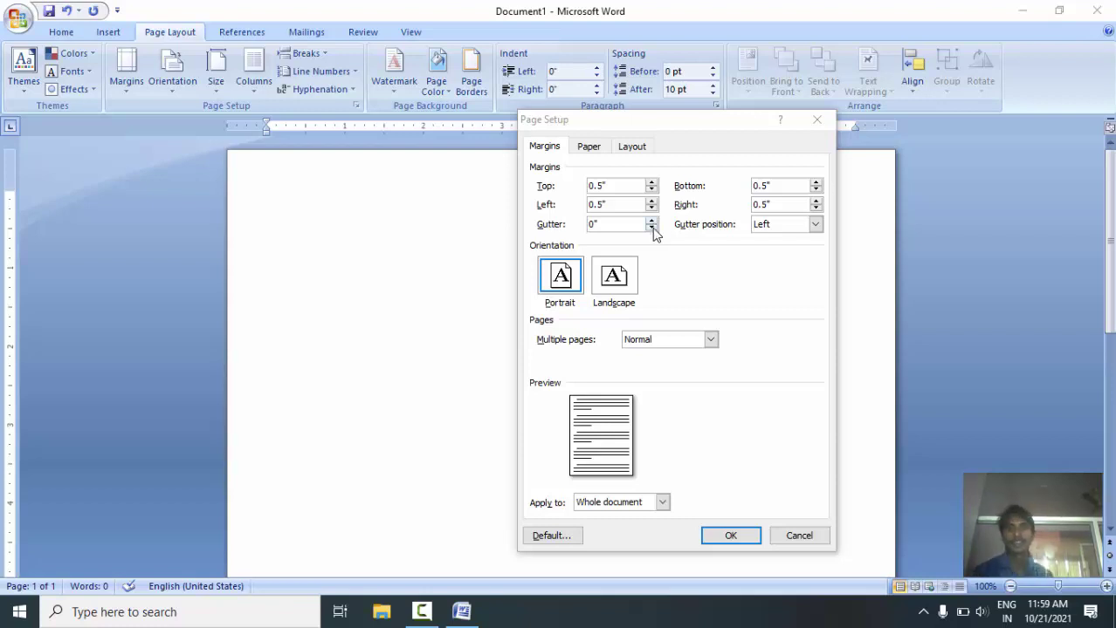
Step: Adjust the gutter spinner up and down until it reads 1.2 inches
left_click(651, 221)
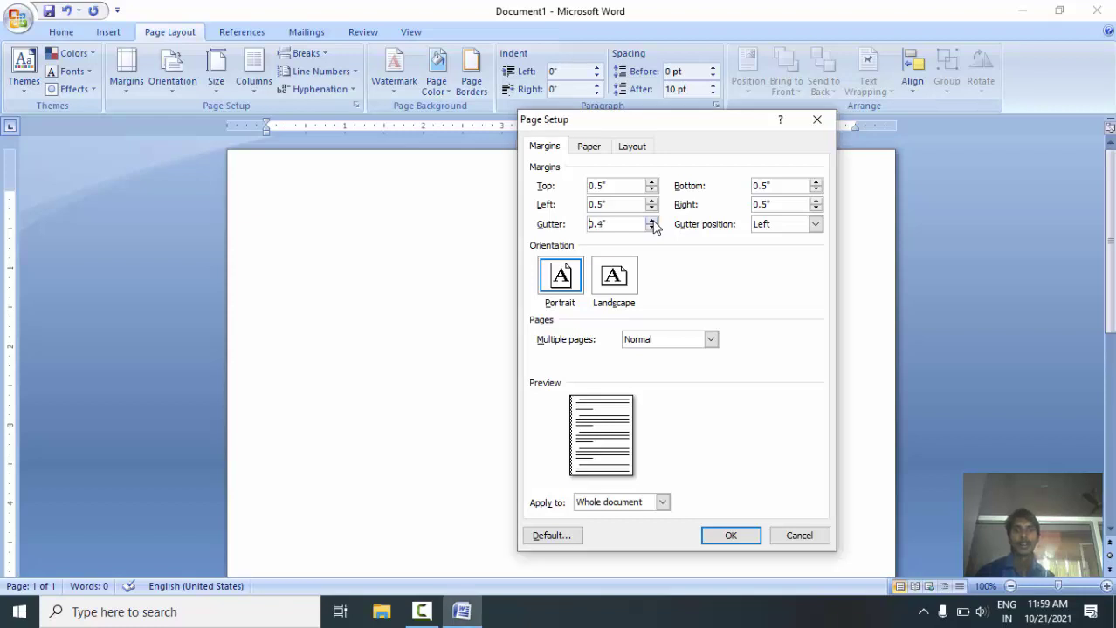
left_click(652, 220)
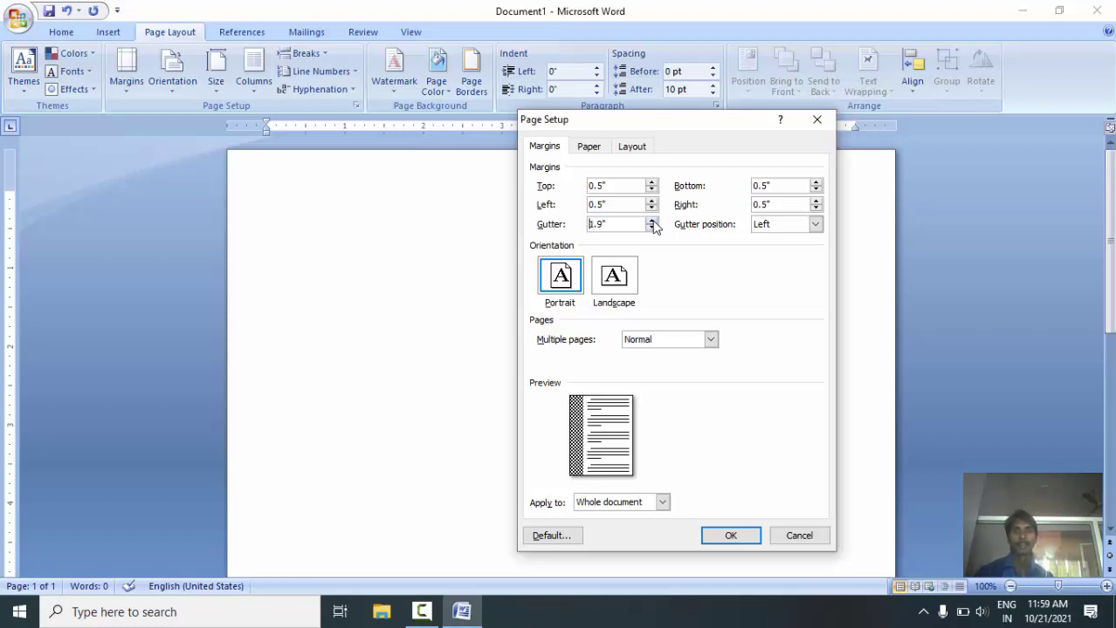
left_click(652, 220)
left_click(651, 228)
double_click(651, 228)
double_click(651, 228)
double_click(651, 228)
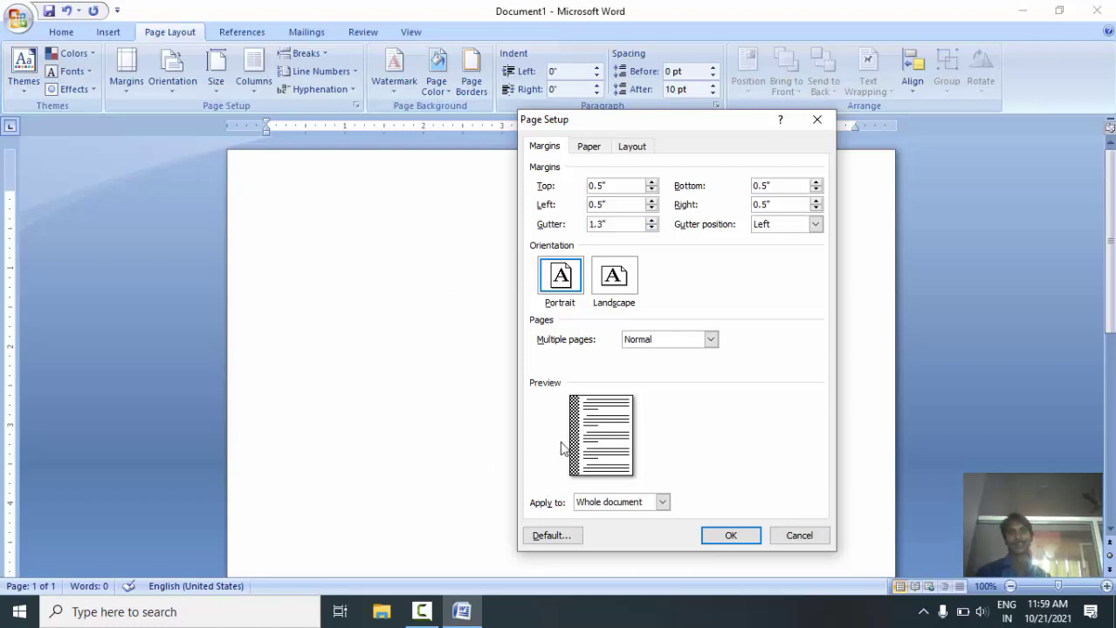
double_click(651, 228)
double_click(651, 228)
double_click(651, 228)
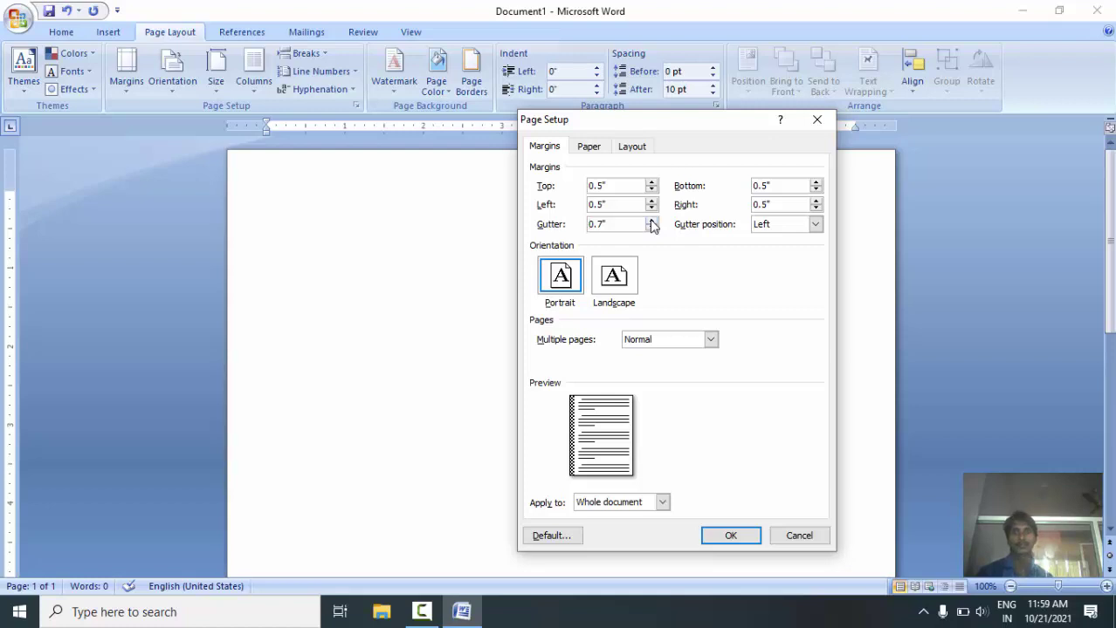
double_click(651, 228)
double_click(651, 221)
left_click(651, 222)
double_click(652, 221)
double_click(651, 222)
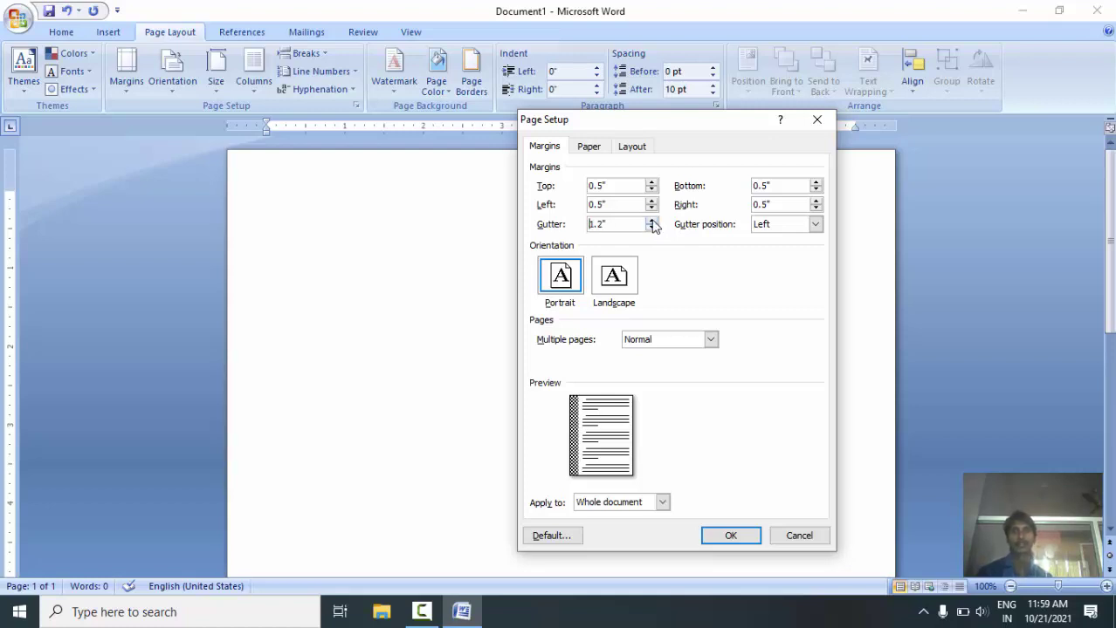
Step: Keep the gutter position on Left and apply the Page Setup settings
left_click(814, 225)
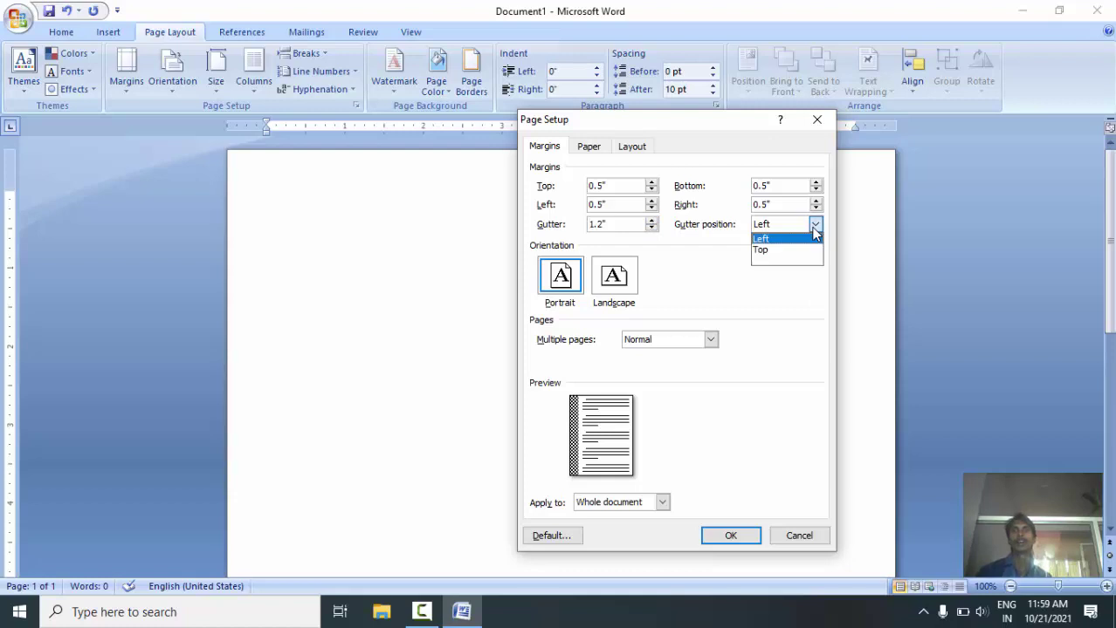
left_click(792, 250)
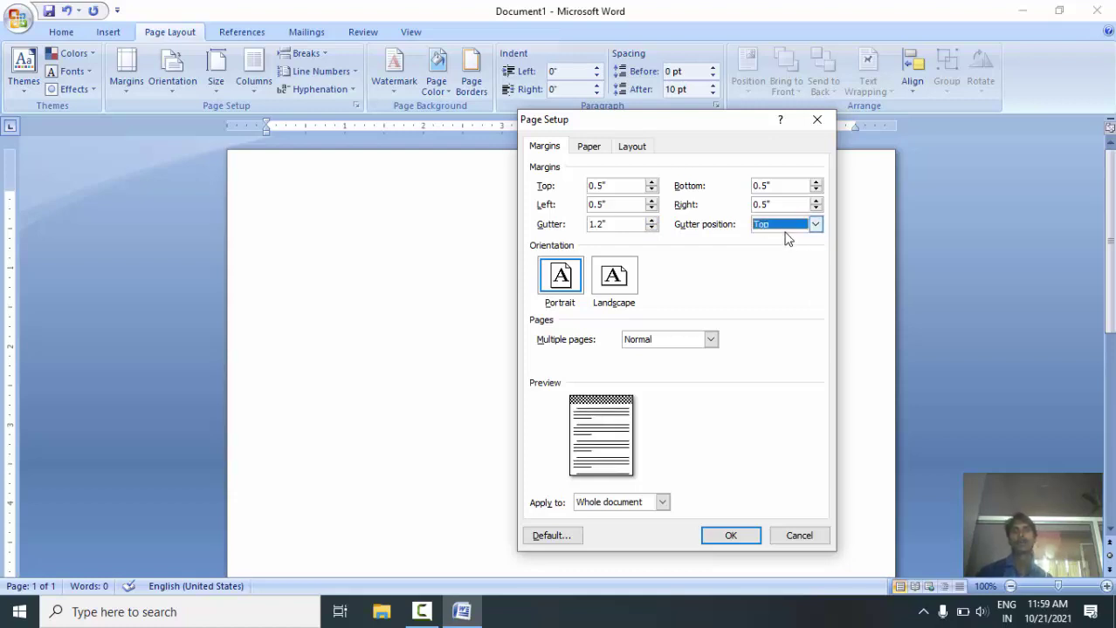
left_click(810, 229)
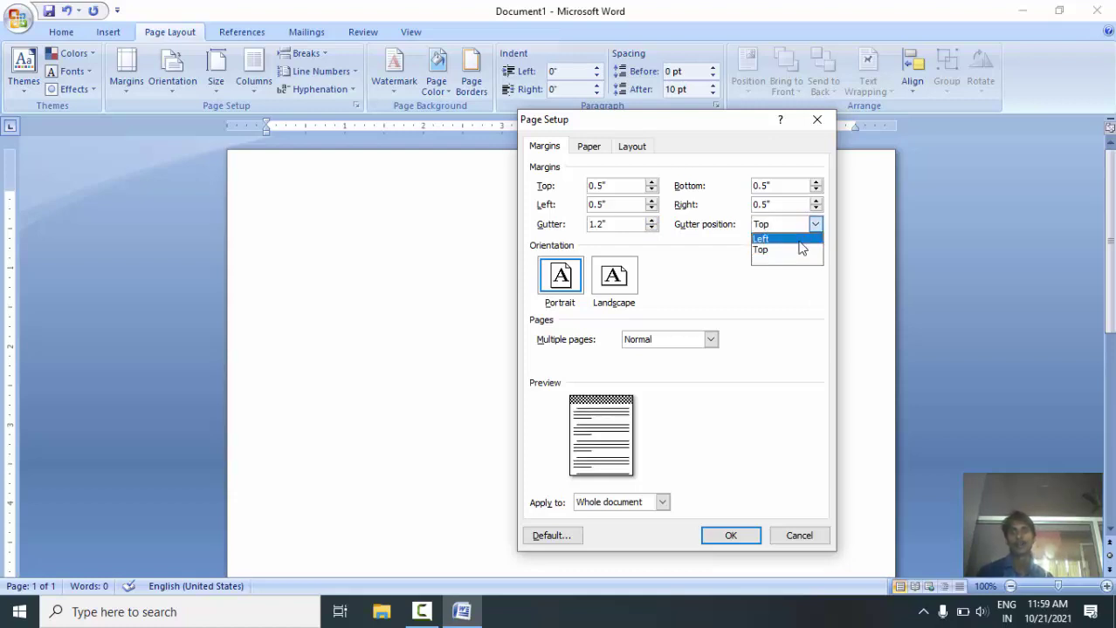
left_click(799, 248)
key("Up")
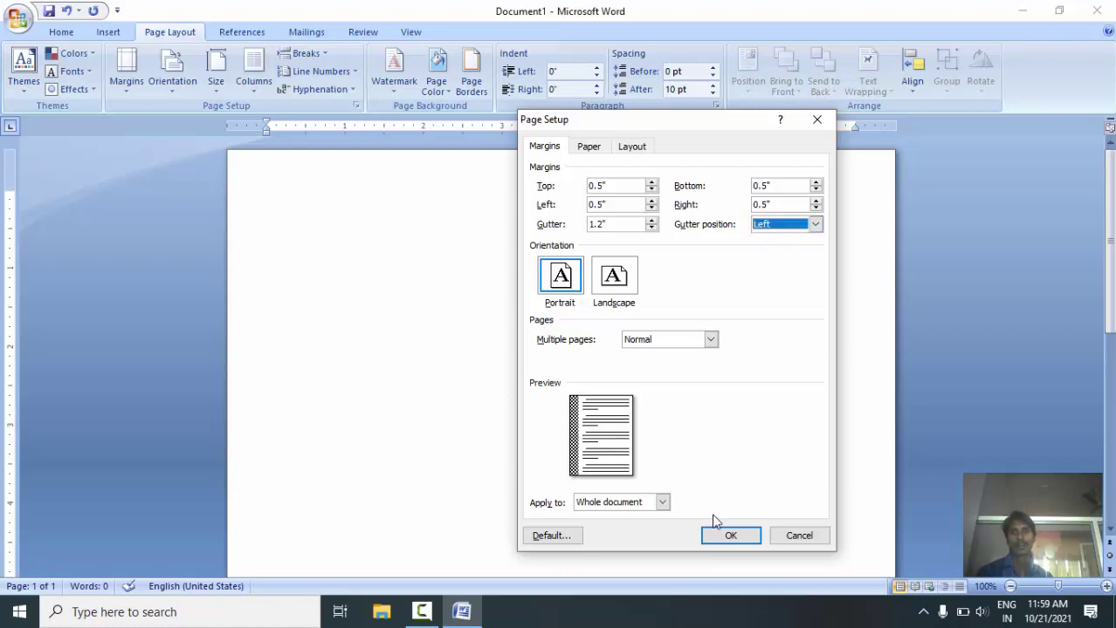
left_click(724, 536)
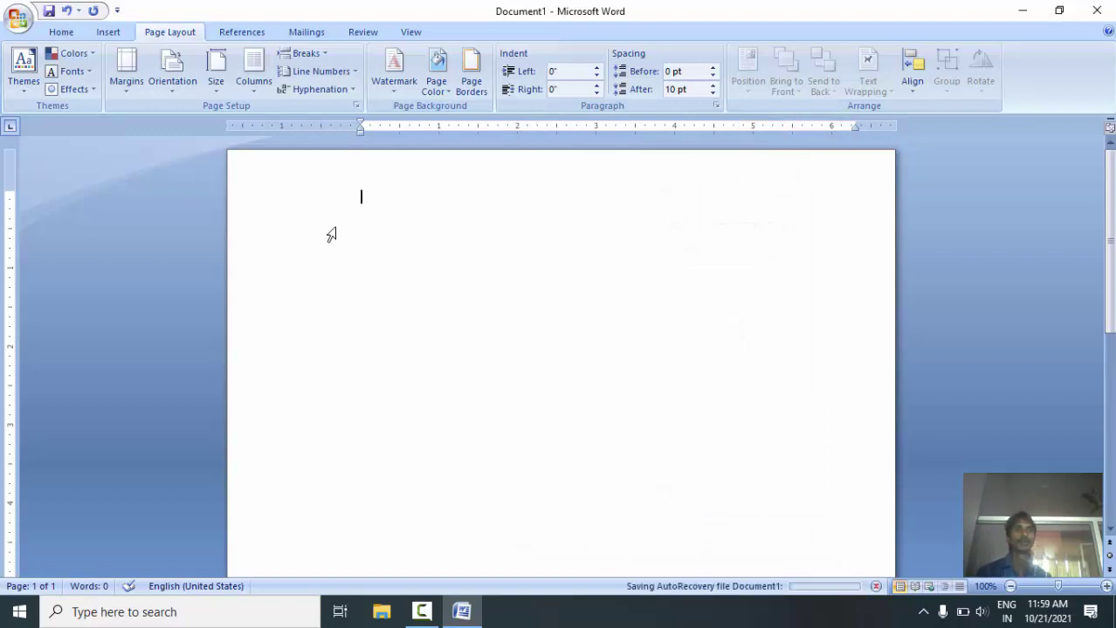
Step: Type 'dkbgdzlinbnsi' and drag the left margin marker leftward on the ruler
type("dkbgdzlinbnsi")
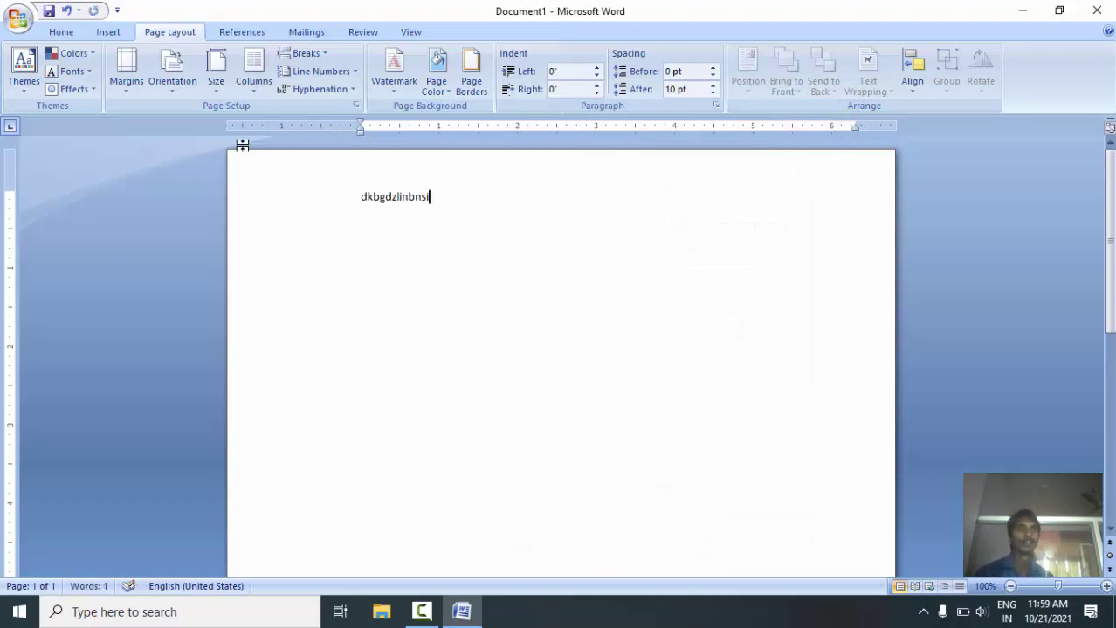
left_click(113, 72)
key("Escape")
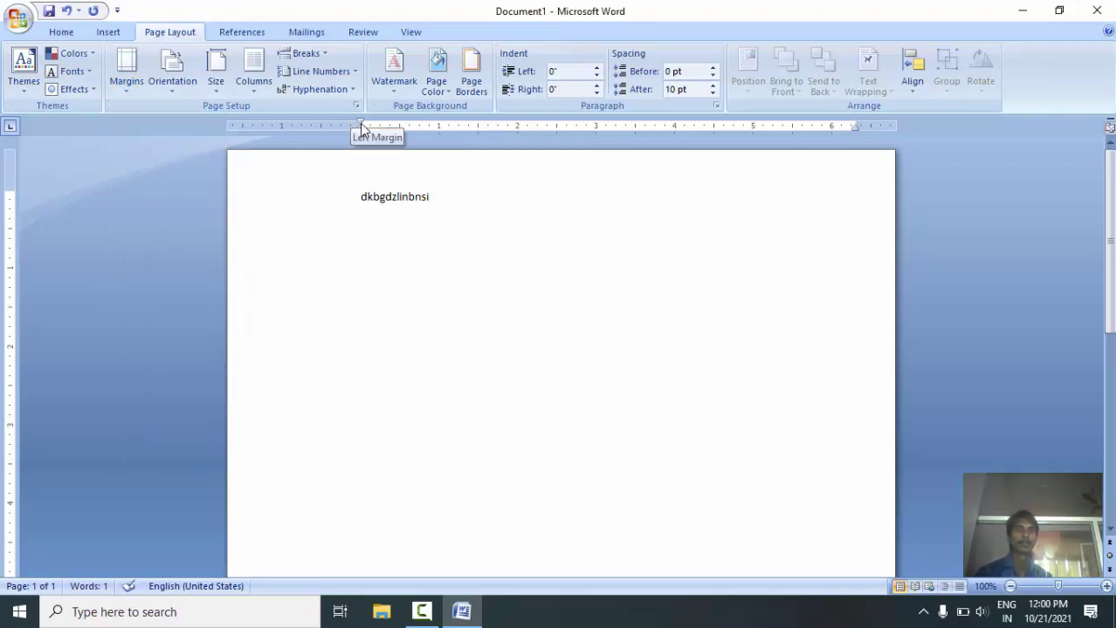
mouse_move(361, 127)
left_mouse_down()
mouse_move(41, 104)
mouse_move(164, 153)
left_mouse_up()
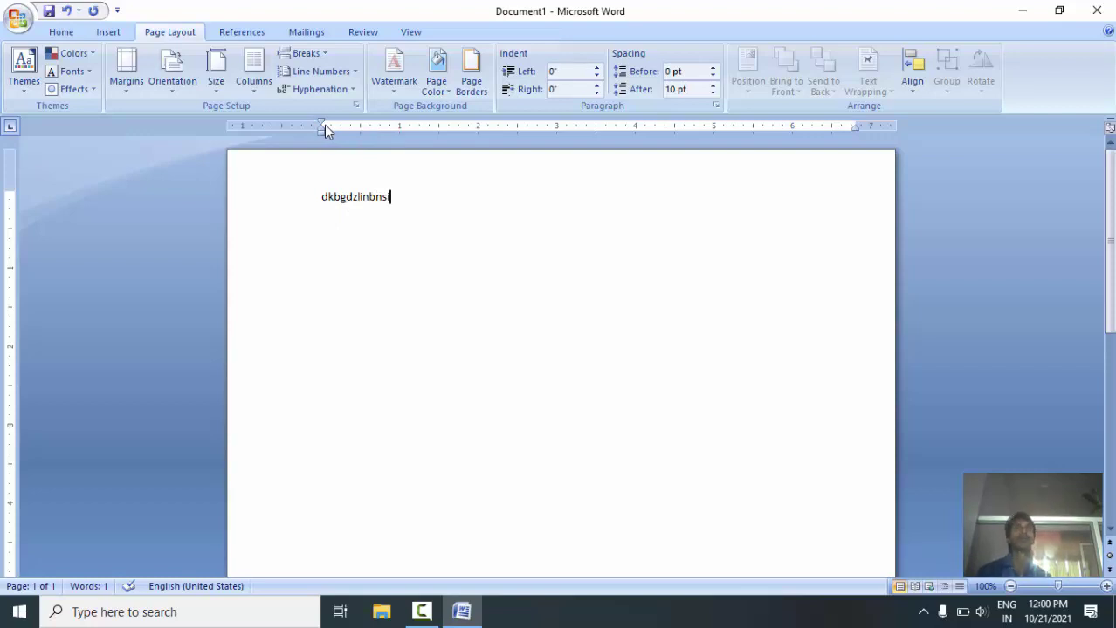
Step: Try lowering the gutter to 1 inch in Custom Margins, then close Page Setup without applying
left_click(138, 77)
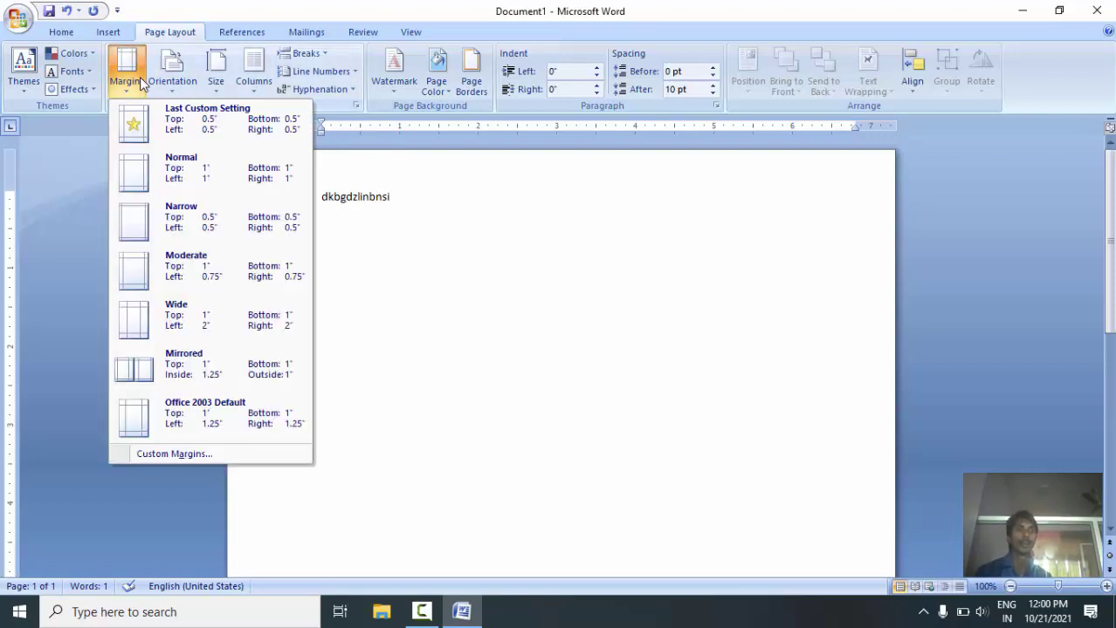
left_click(218, 457)
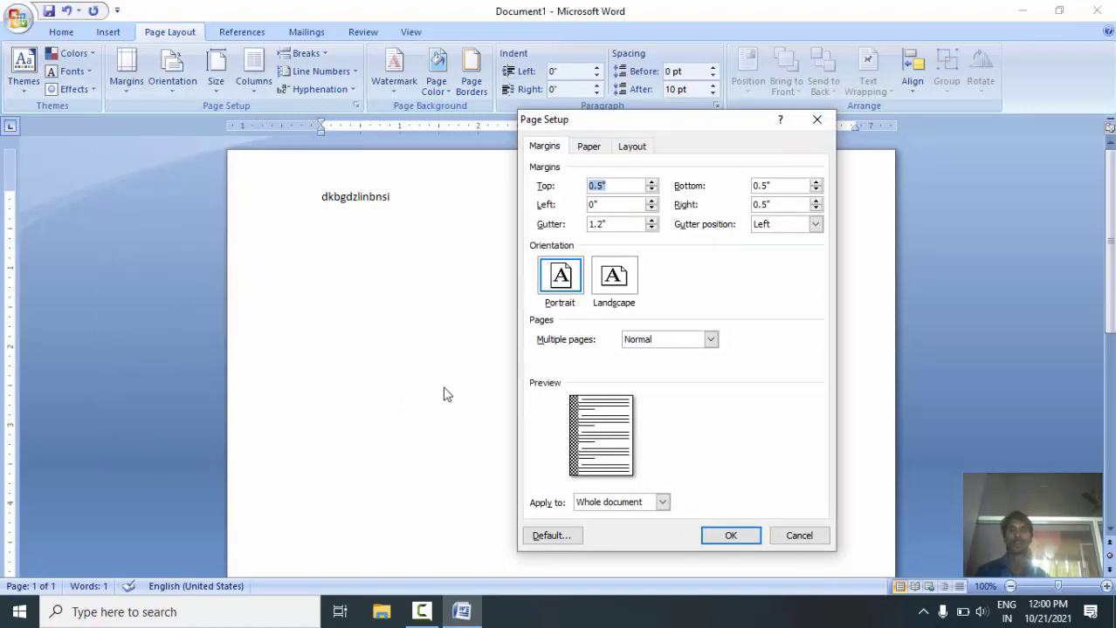
left_click(651, 227)
left_click(652, 228)
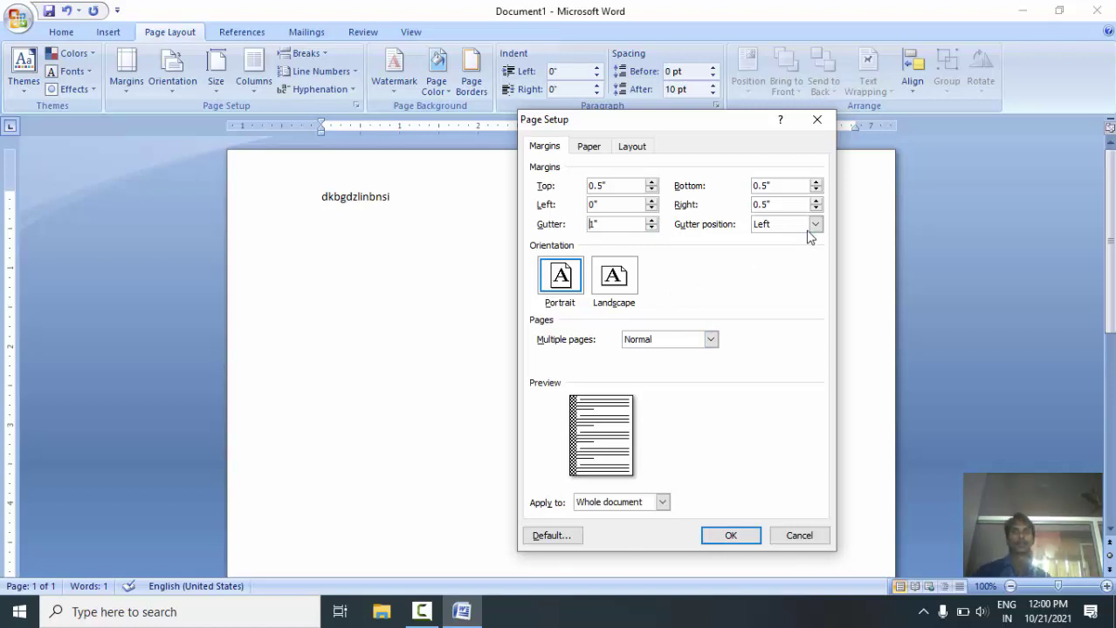
left_click(816, 120)
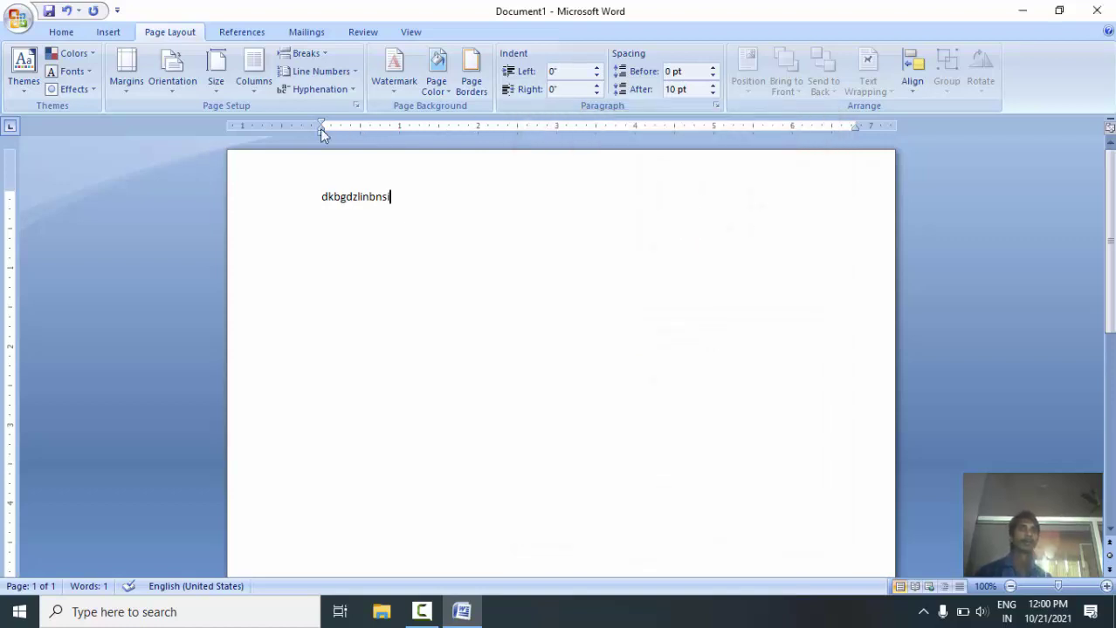
Step: Reopen Page Setup, switch Landscape back to Portrait, keep Multiple pages at Normal, and close it
left_click(126, 79)
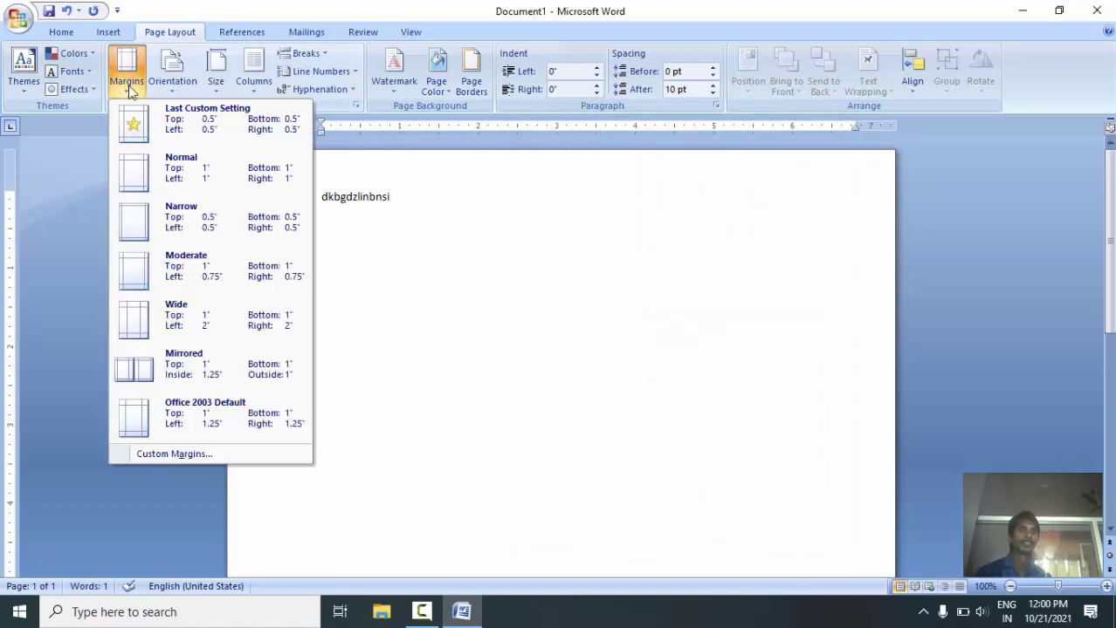
left_click(168, 455)
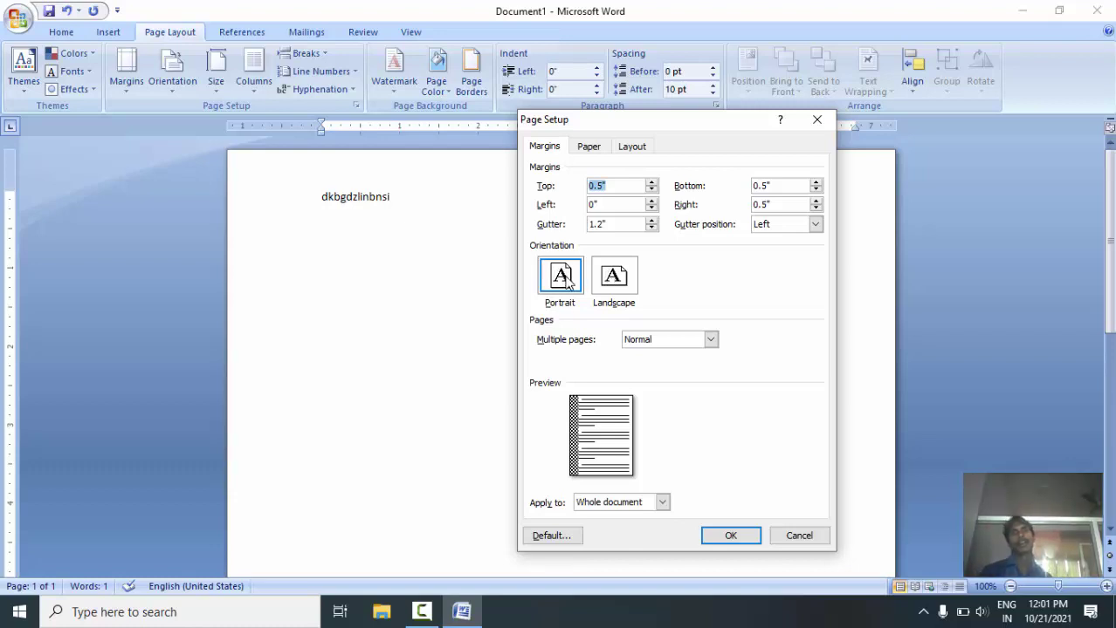
left_click(614, 276)
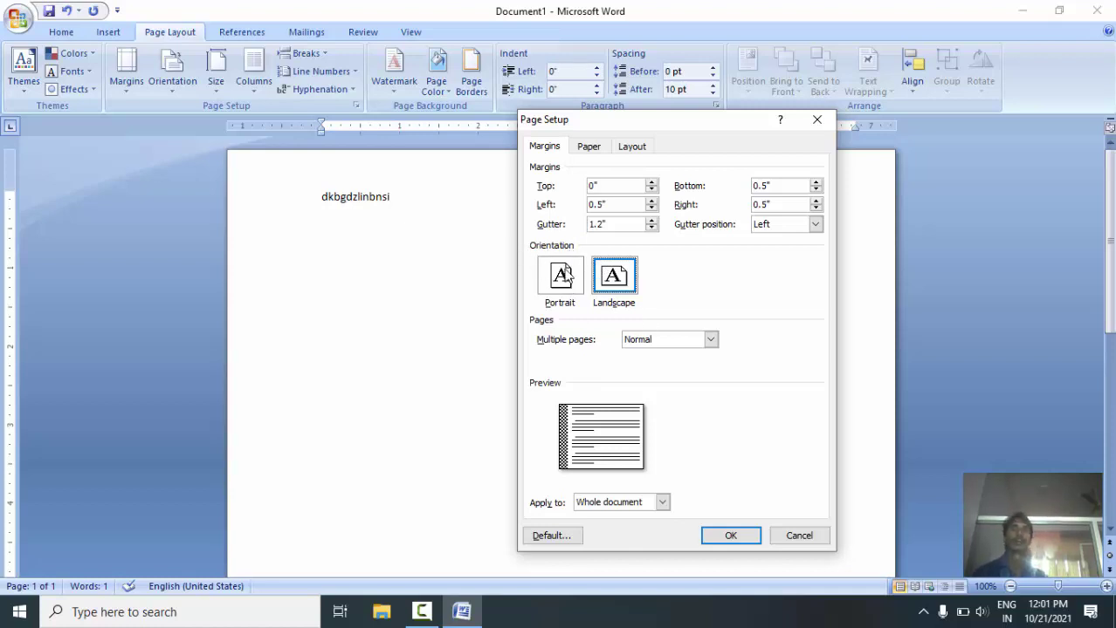
left_click(562, 276)
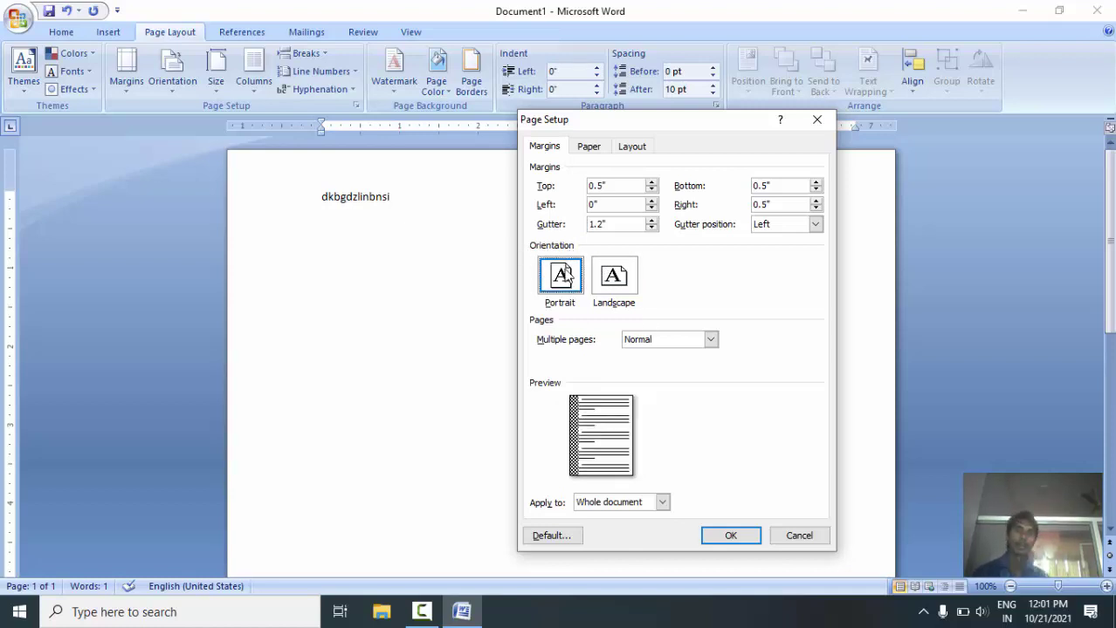
left_click(710, 346)
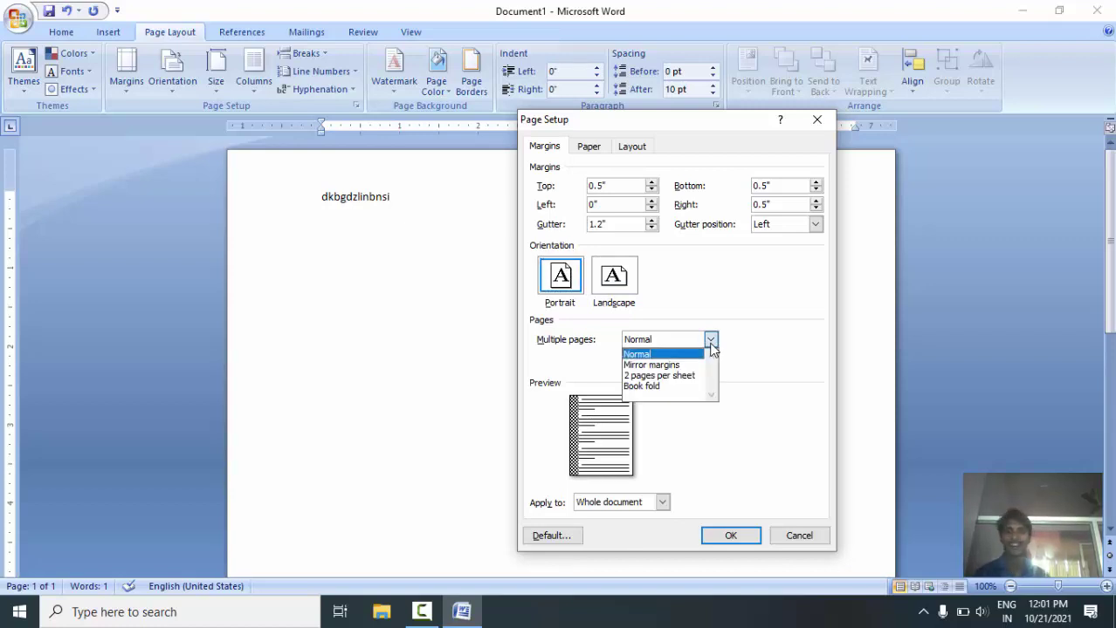
left_click(711, 348)
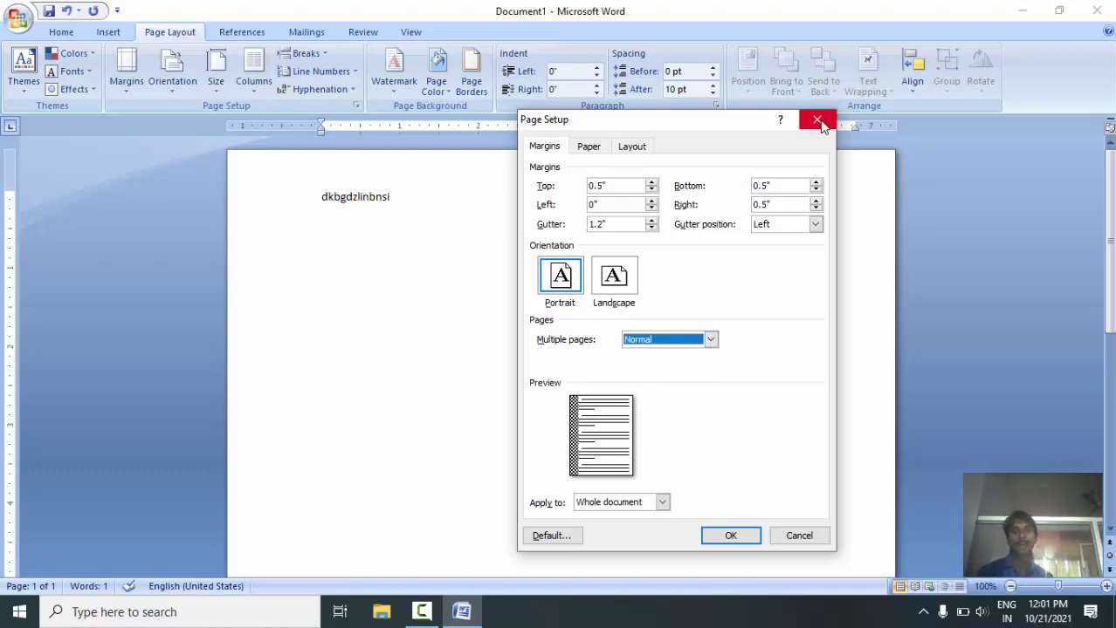
left_click(818, 121)
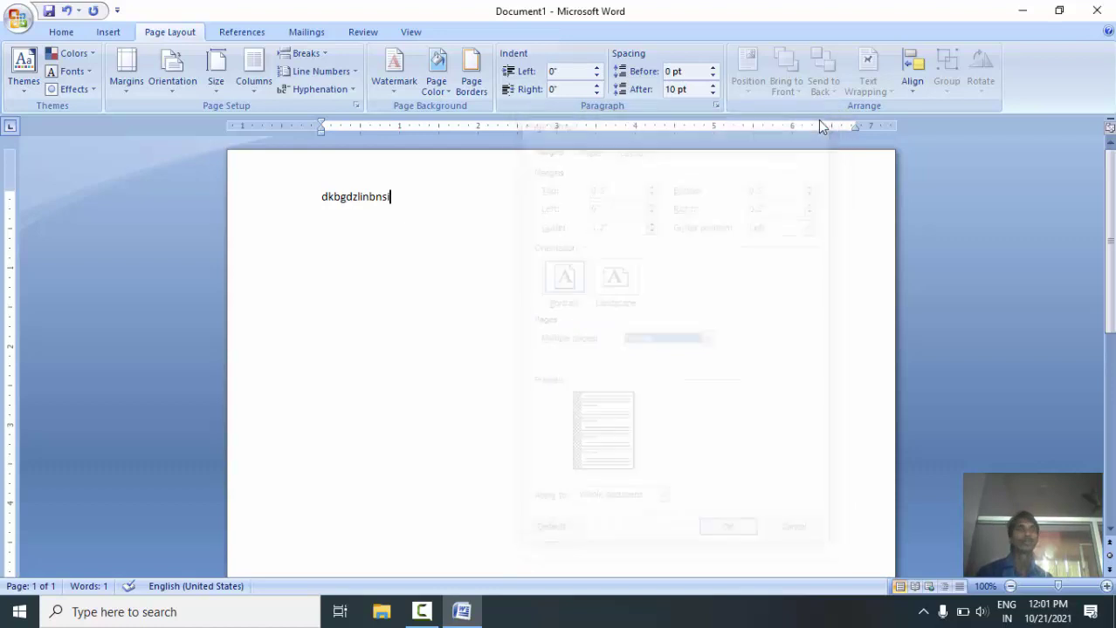
Step: Add Print Preview to the Quick Access Toolbar and use it to preview the page
left_click(116, 10)
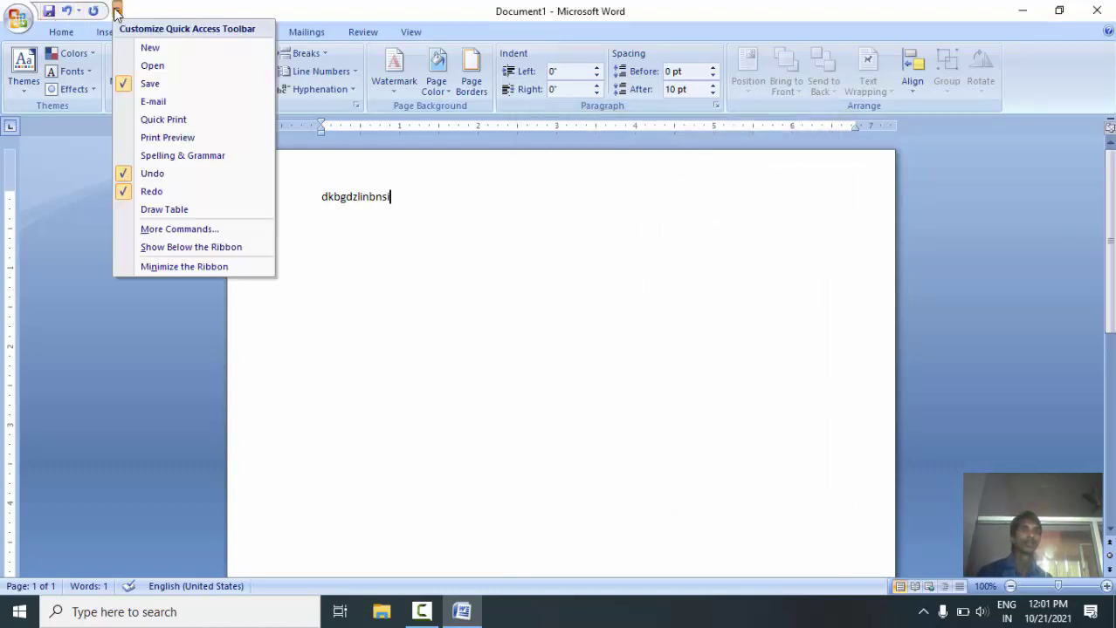
left_click(166, 138)
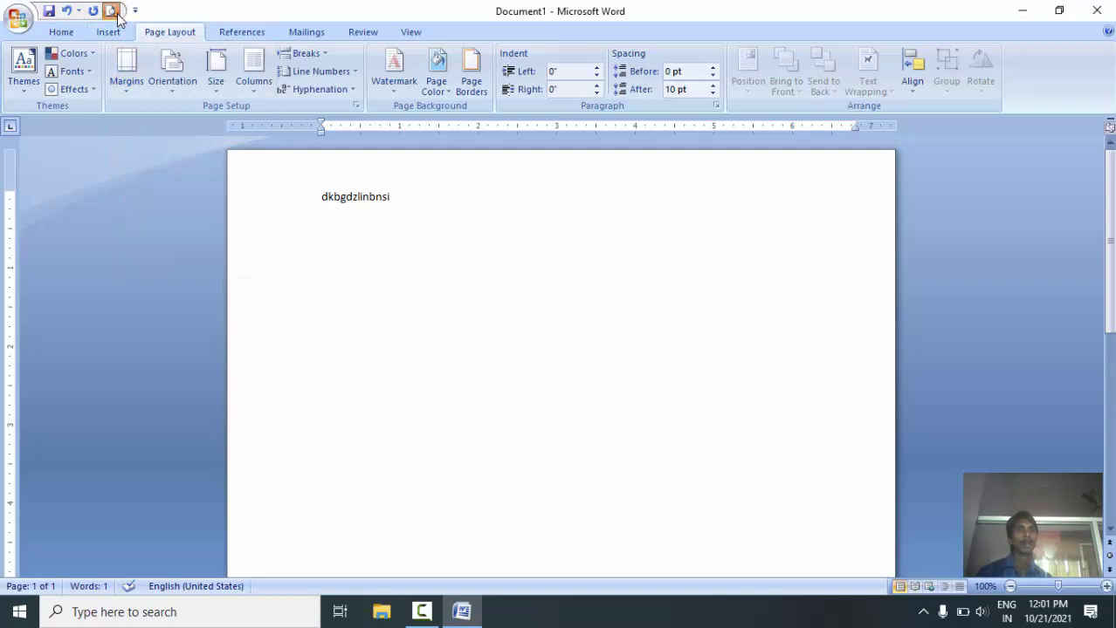
left_click(115, 13)
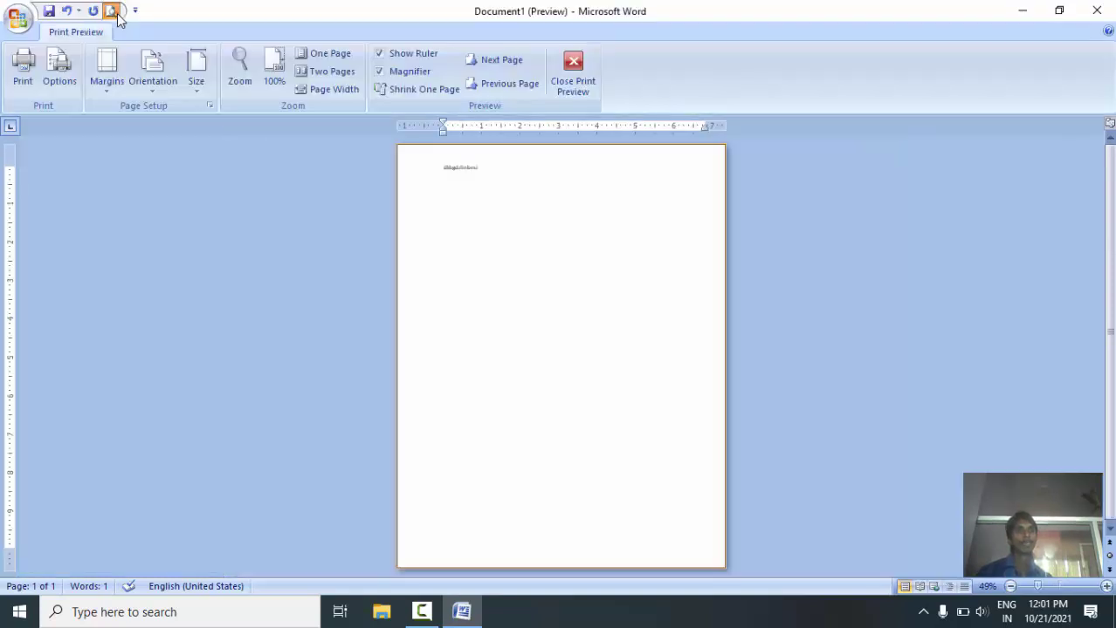
Step: Look at the Print and Word Options dialogs, close both unchanged, and leave Print Preview
left_click(34, 71)
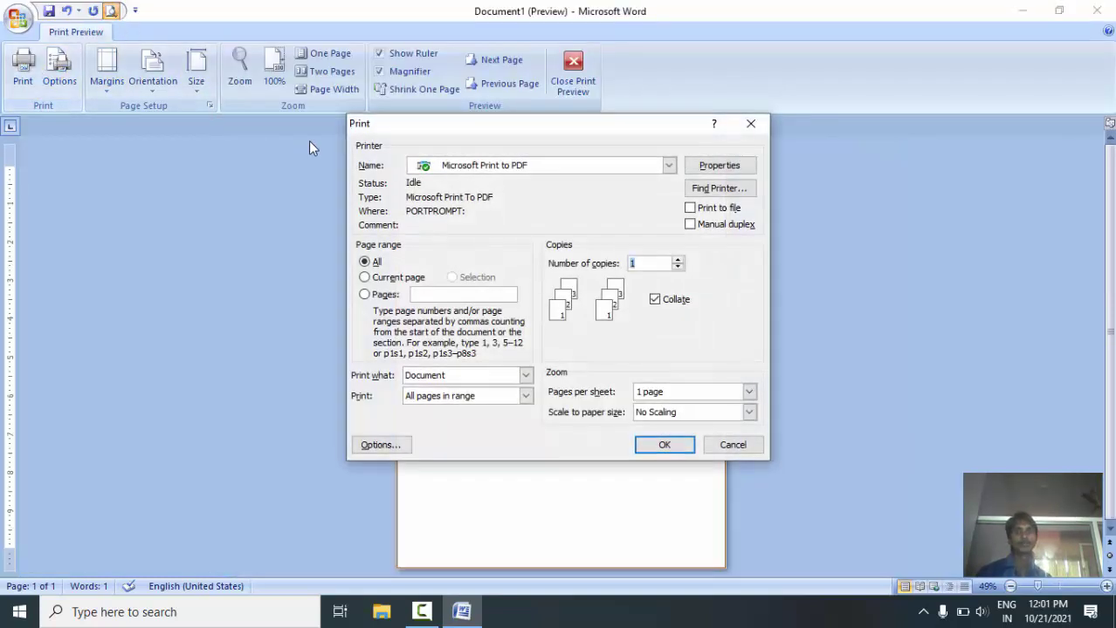
left_click(750, 123)
left_click(57, 74)
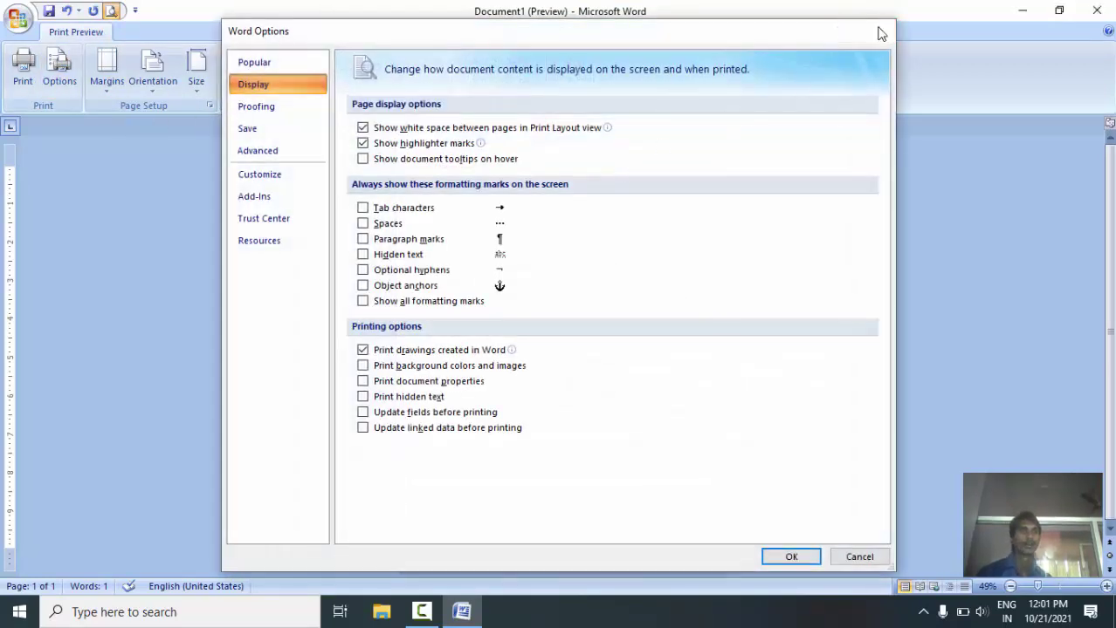
left_click(872, 29)
left_click(154, 97)
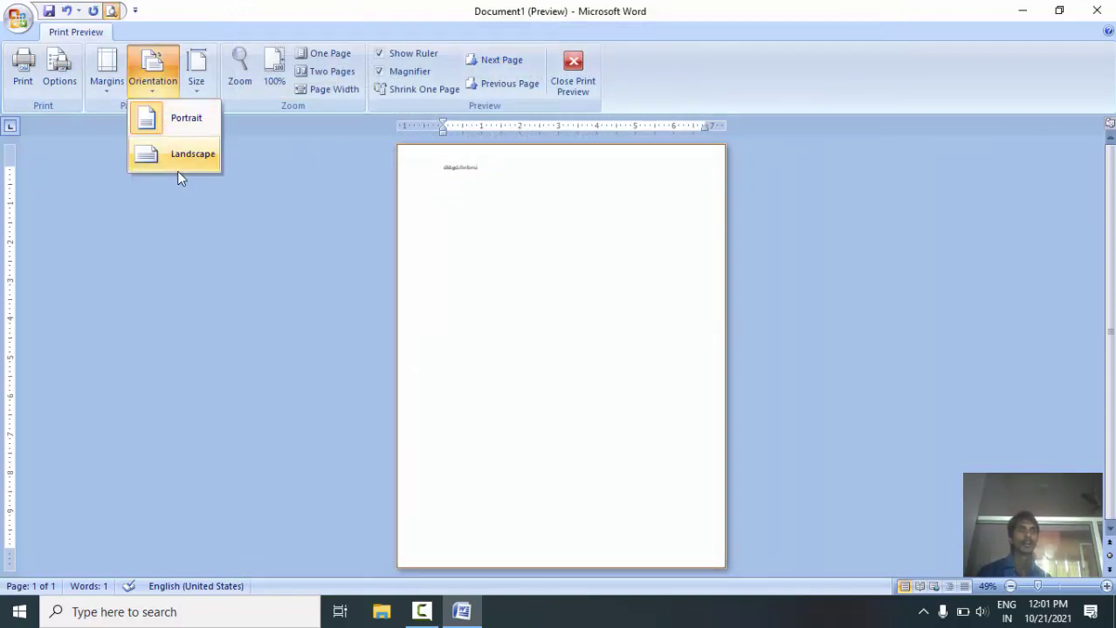
left_click(559, 87)
left_click(179, 87)
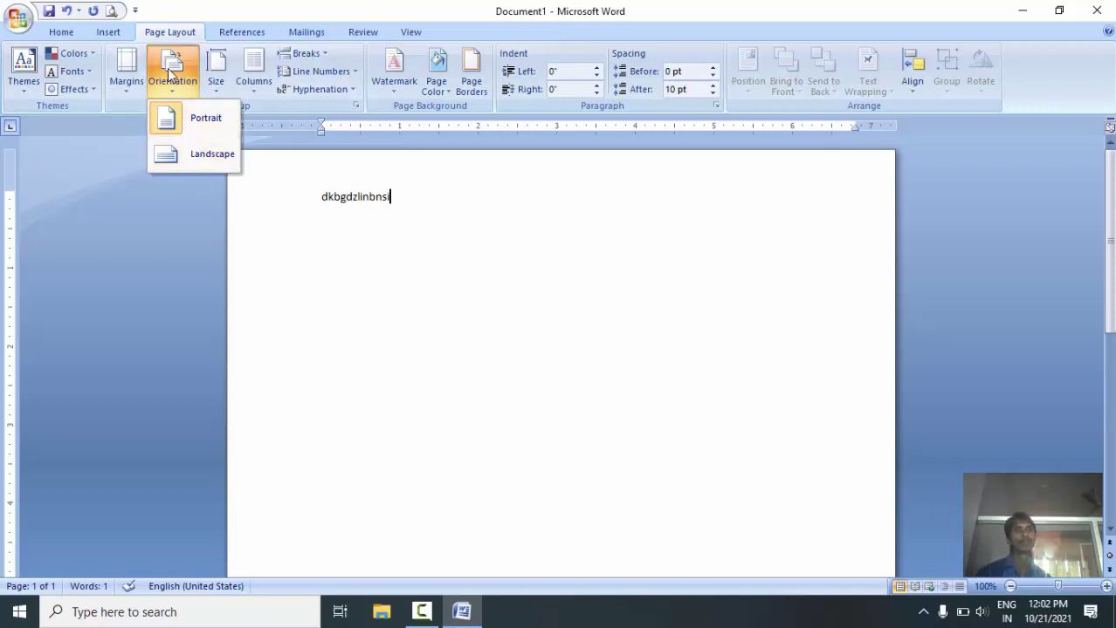
left_click(342, 218)
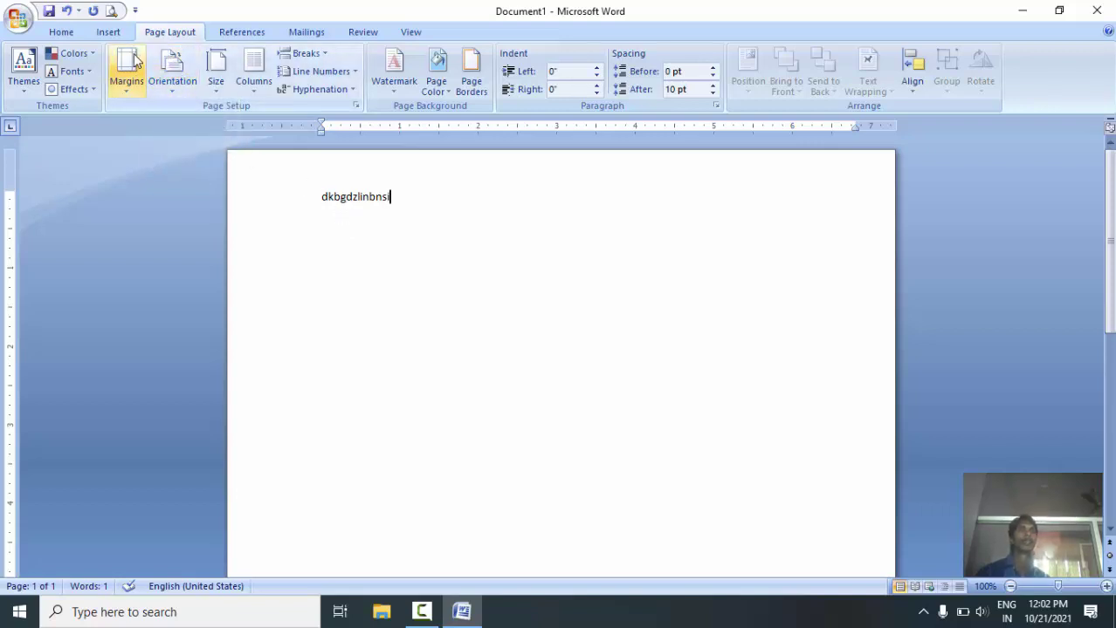
left_click(126, 72)
left_click(229, 455)
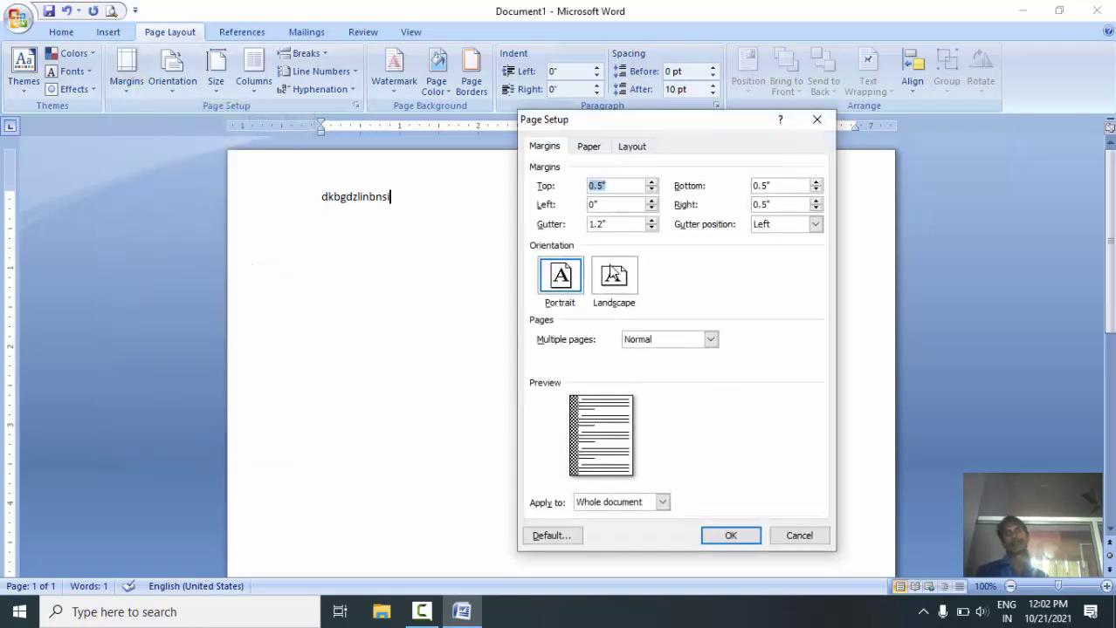
left_click(614, 275)
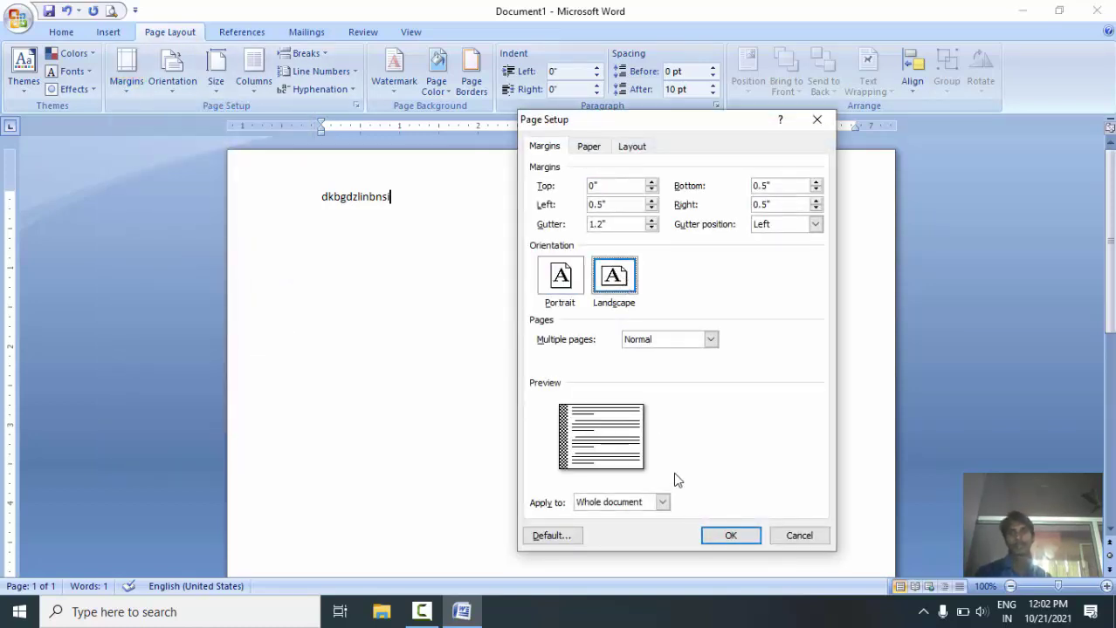
left_click(725, 541)
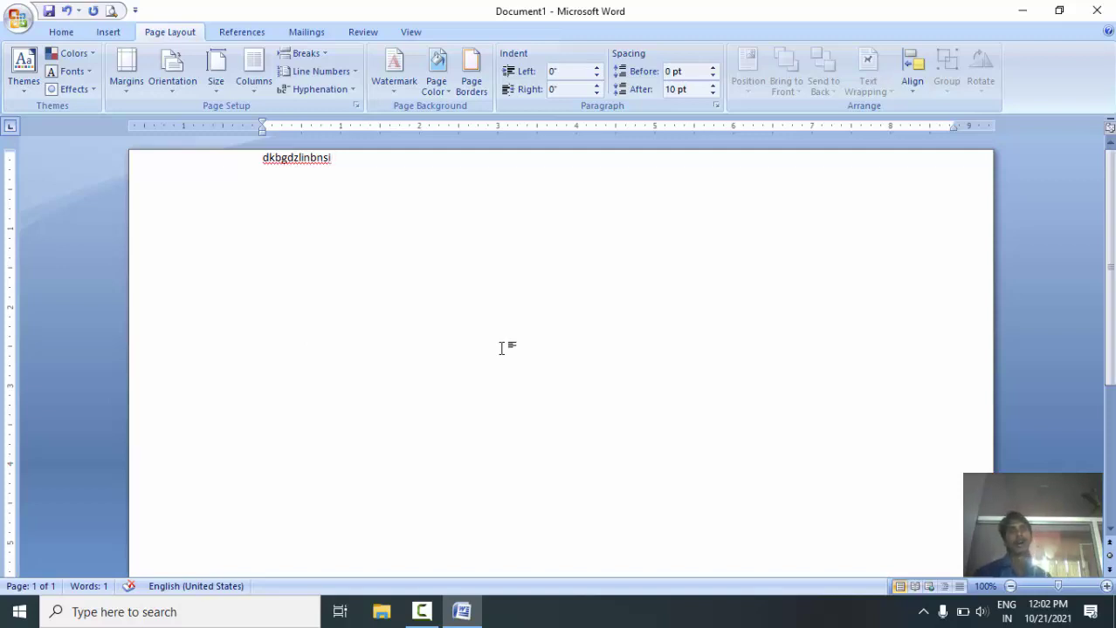
left_click(180, 70)
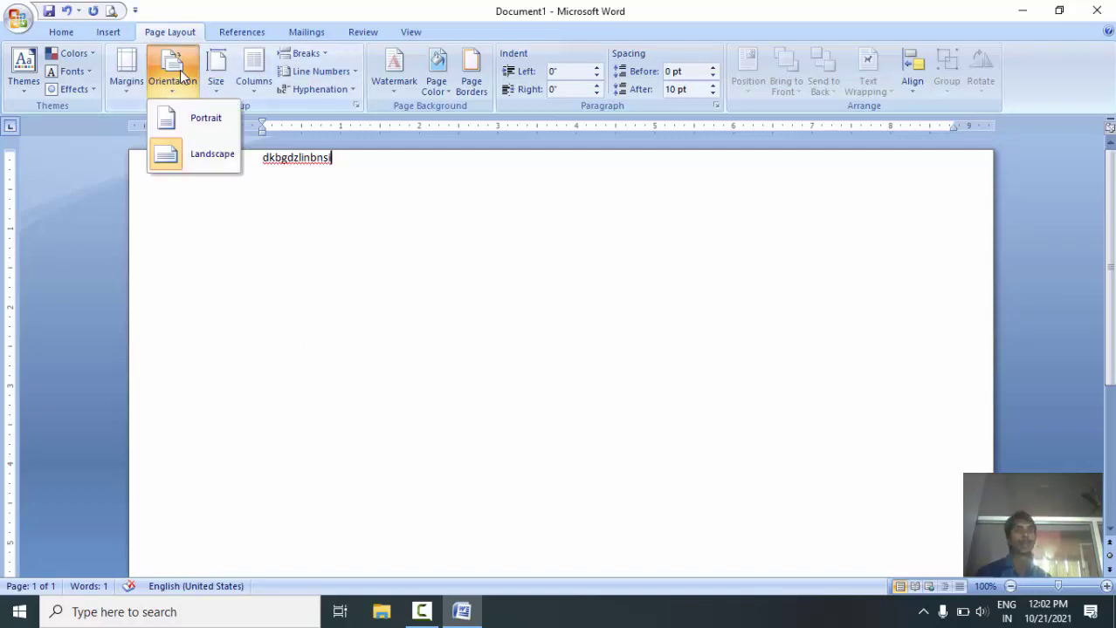
left_click(194, 120)
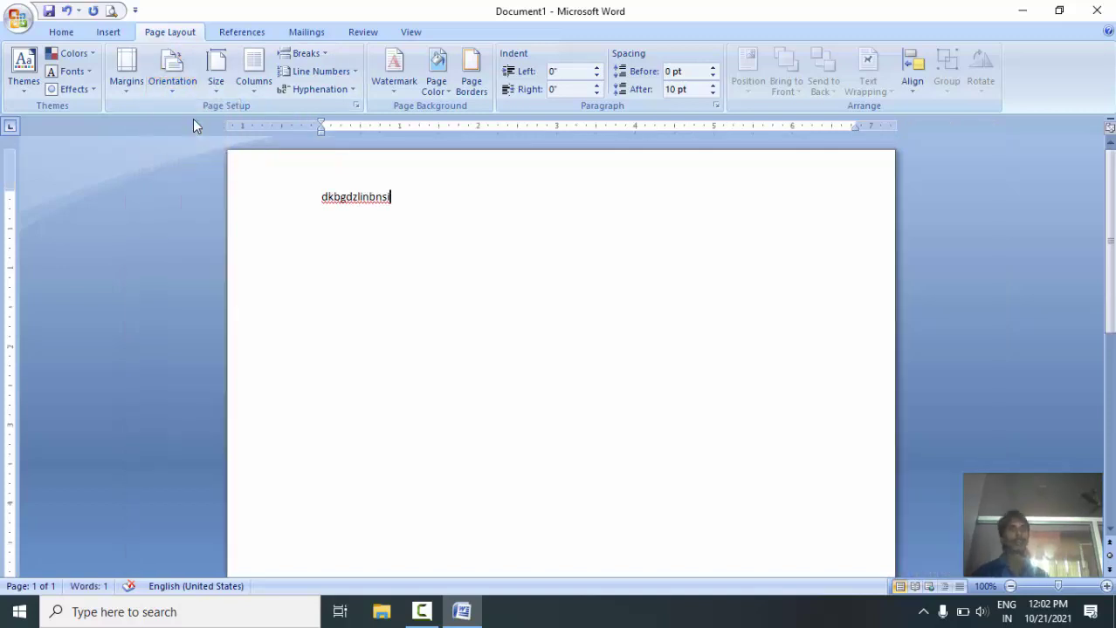
Step: Add Ctrl+Enter page breaks to extend the document to six pages
left_click(126, 71)
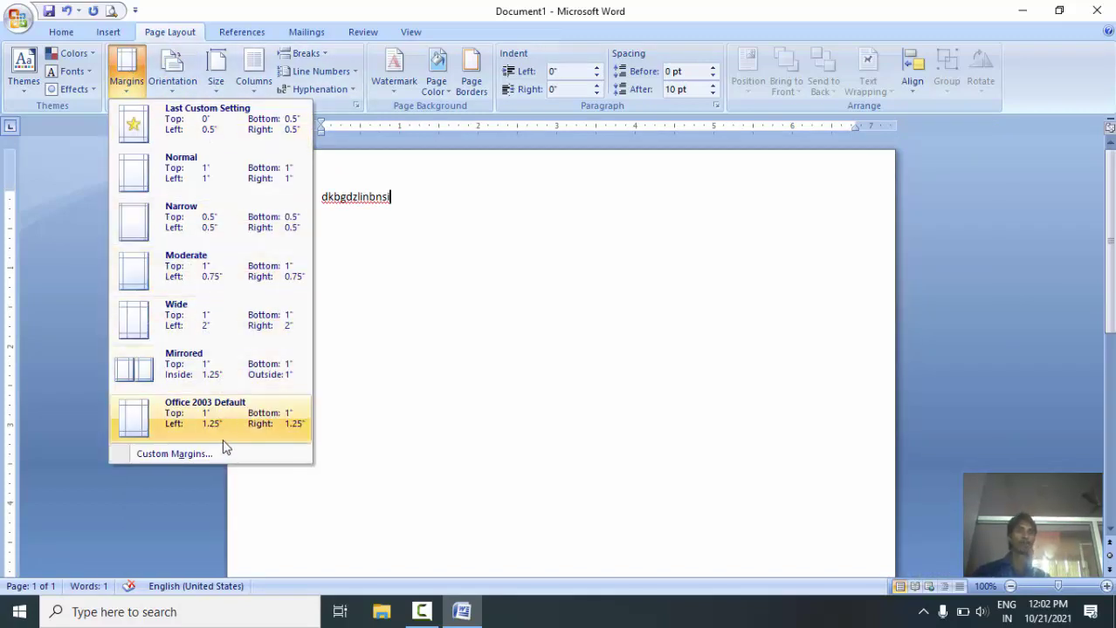
left_click(463, 236)
key("ctrl+Return")
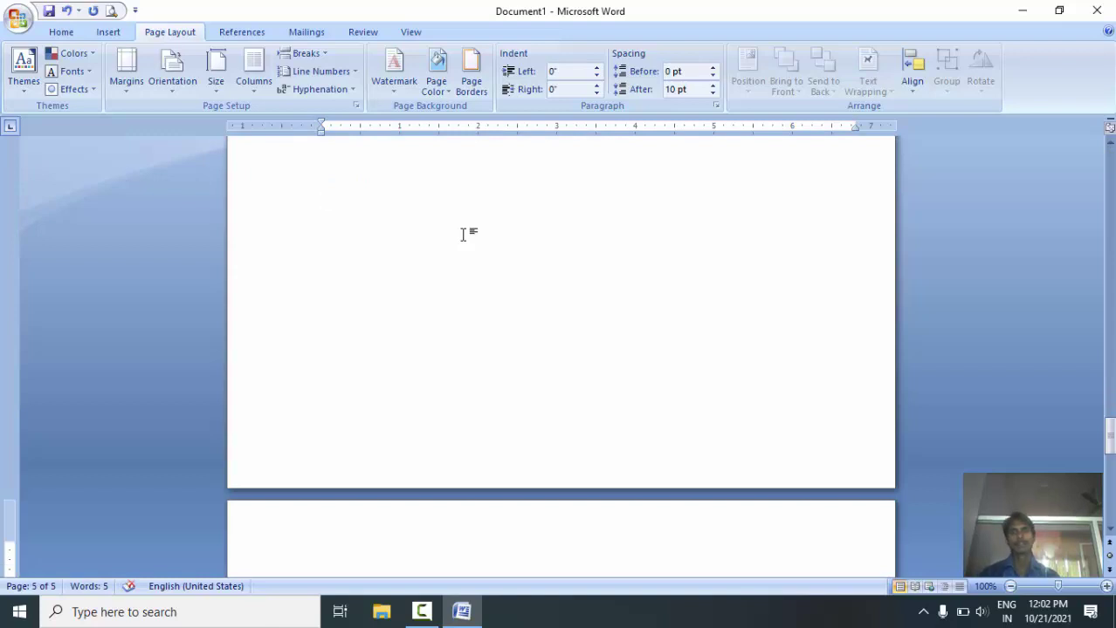
key("ctrl+Return")
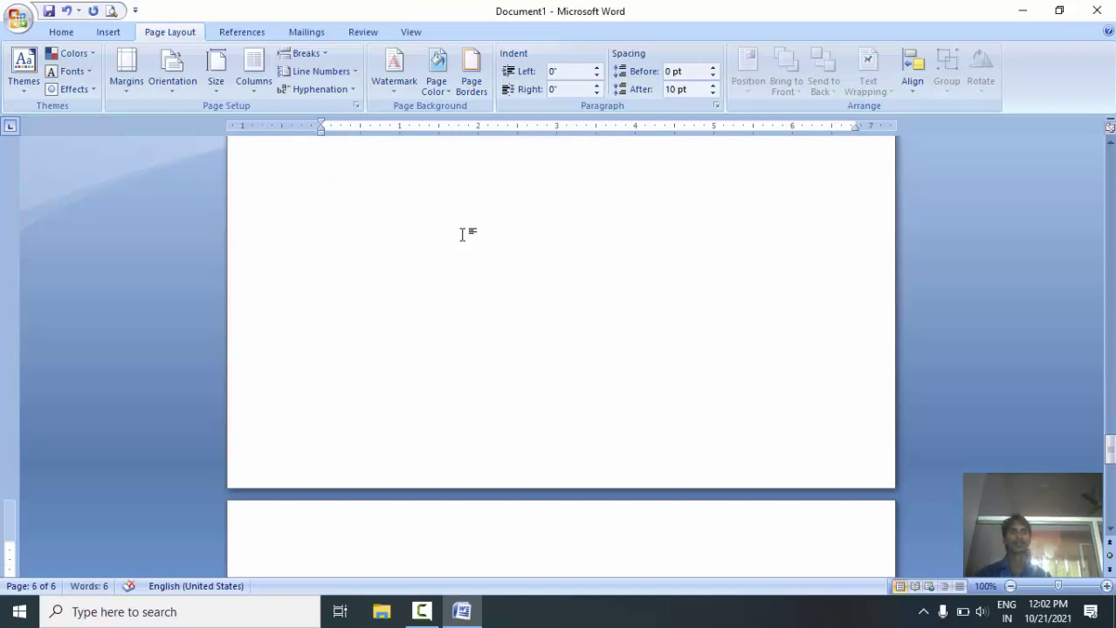
scroll(383, 274, "up", 5)
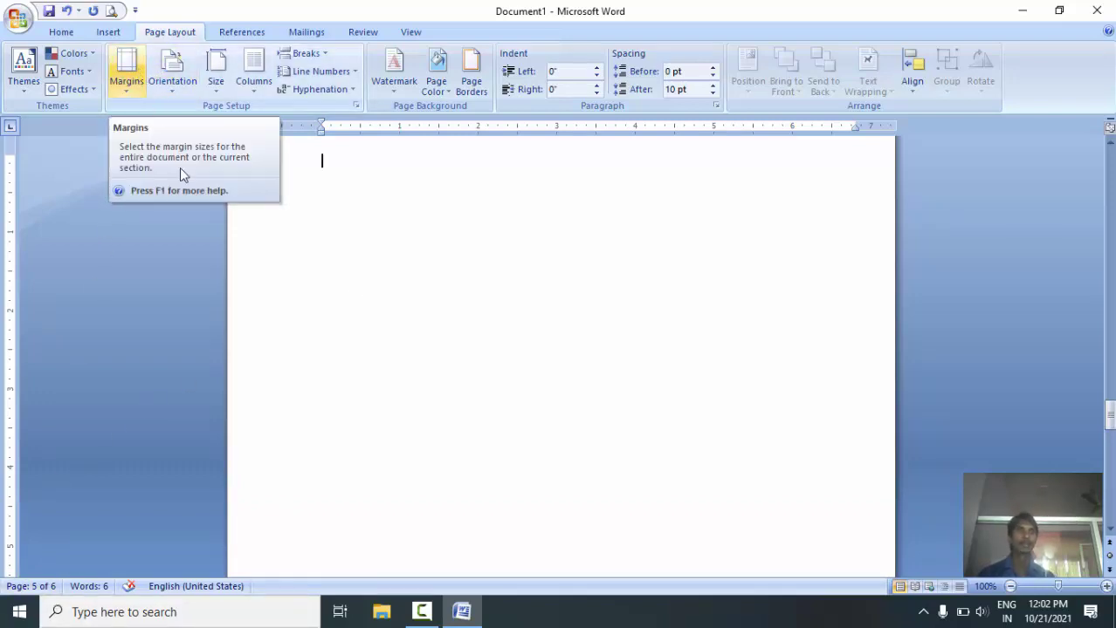
Step: In Page Setup, set Landscape applied to 'This point forward', leaving Multiple pages at Normal
left_click(126, 80)
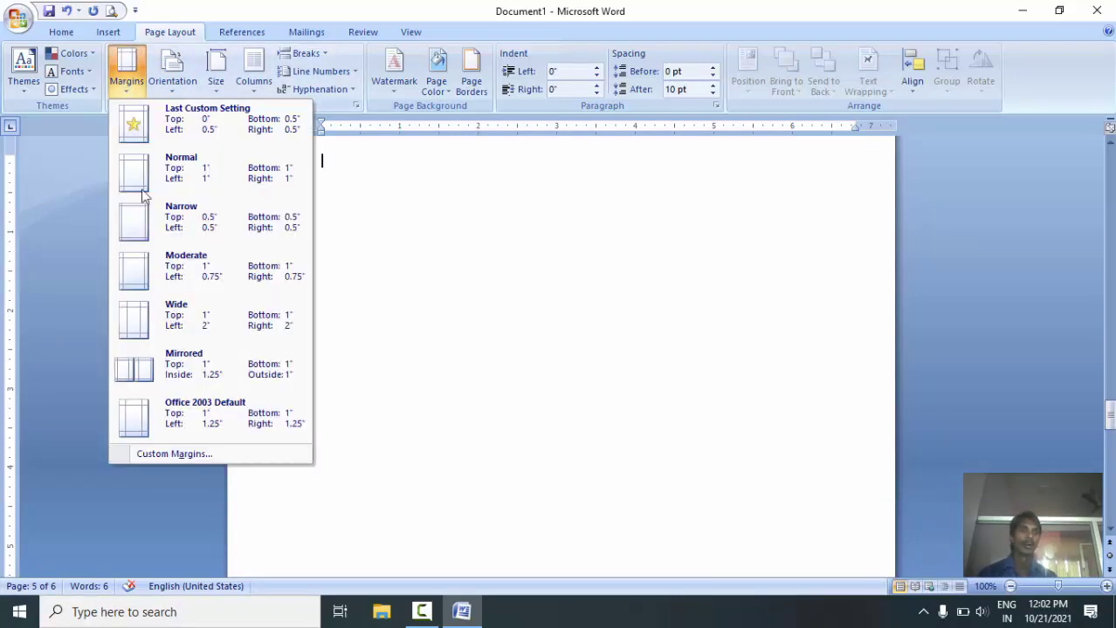
left_click(189, 453)
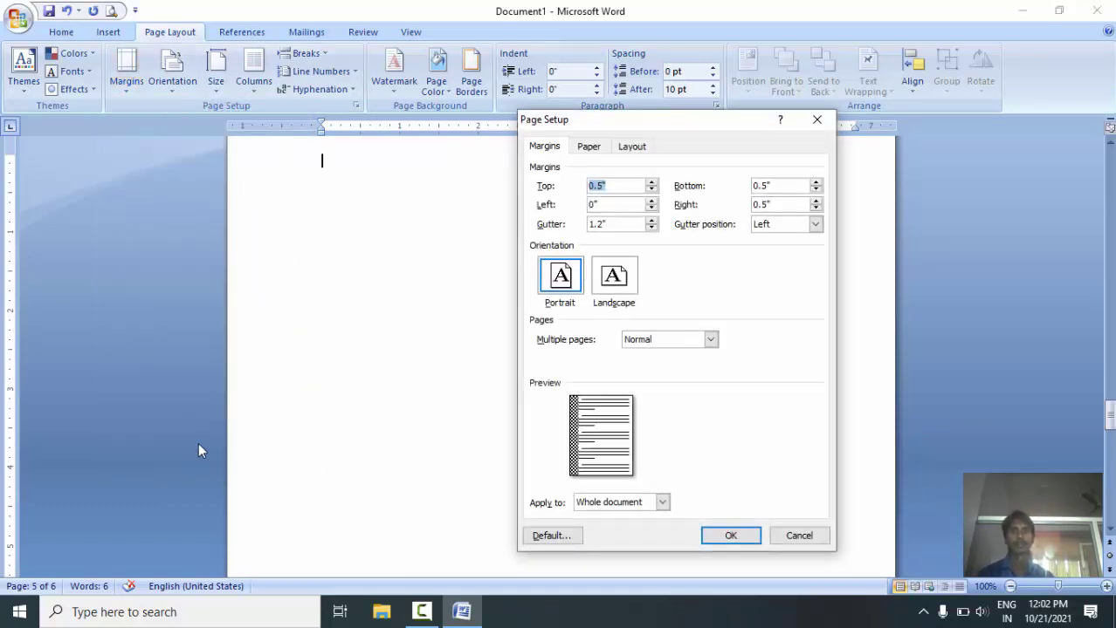
left_click(711, 341)
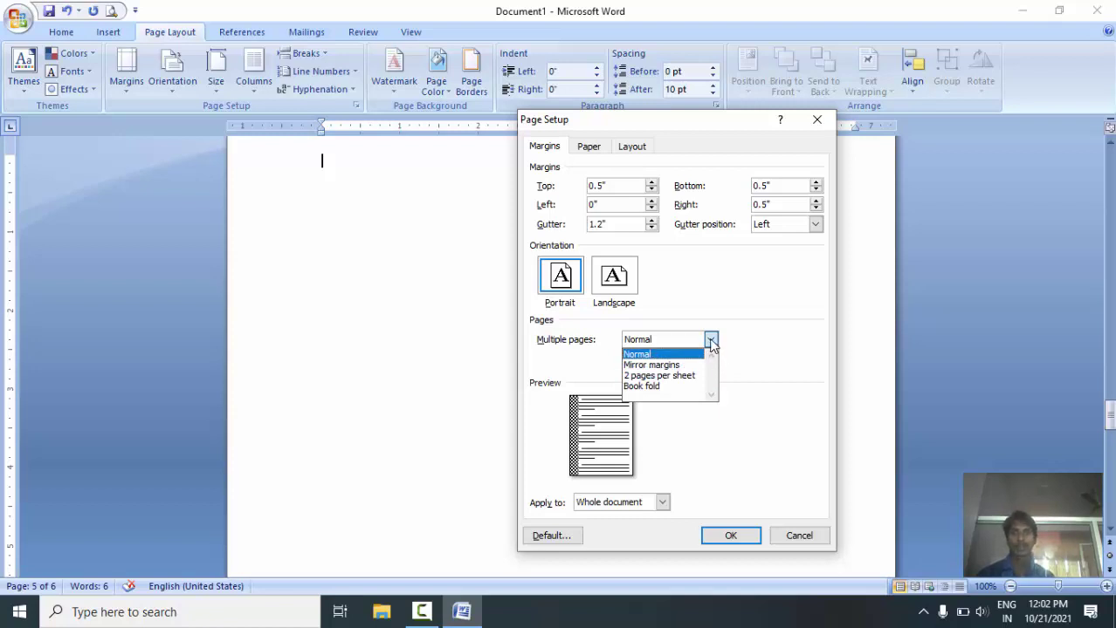
left_click(712, 343)
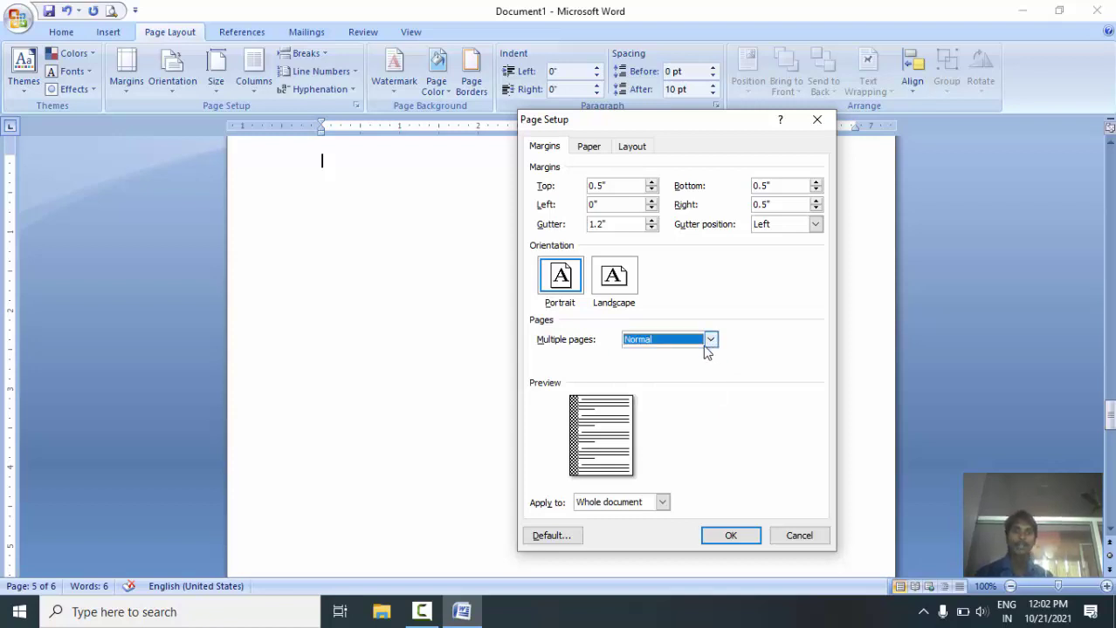
left_click(662, 504)
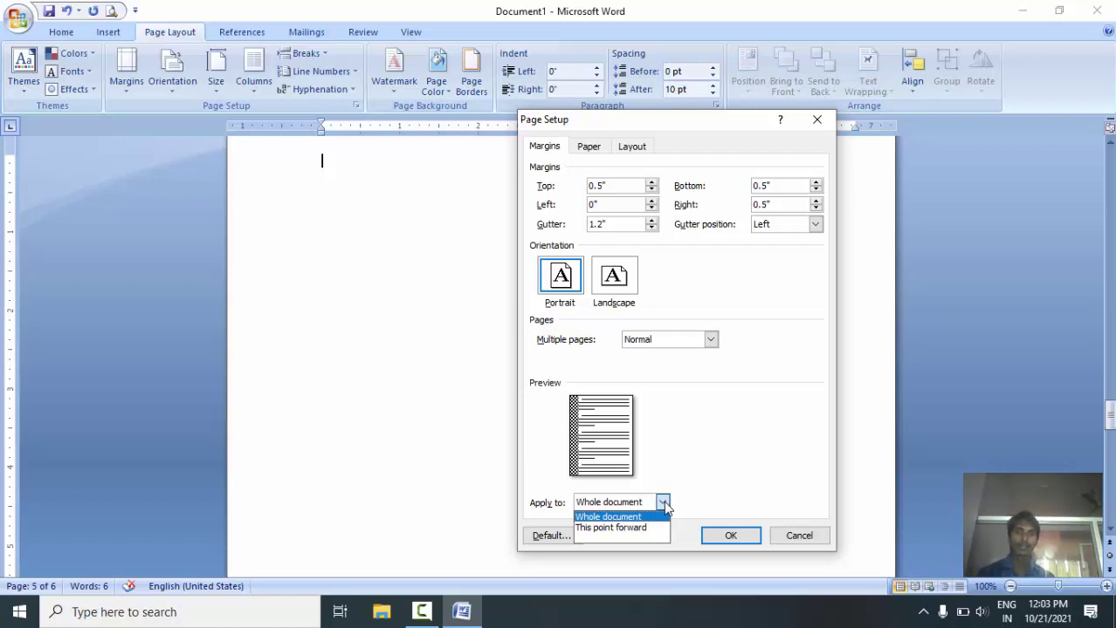
left_click(611, 528)
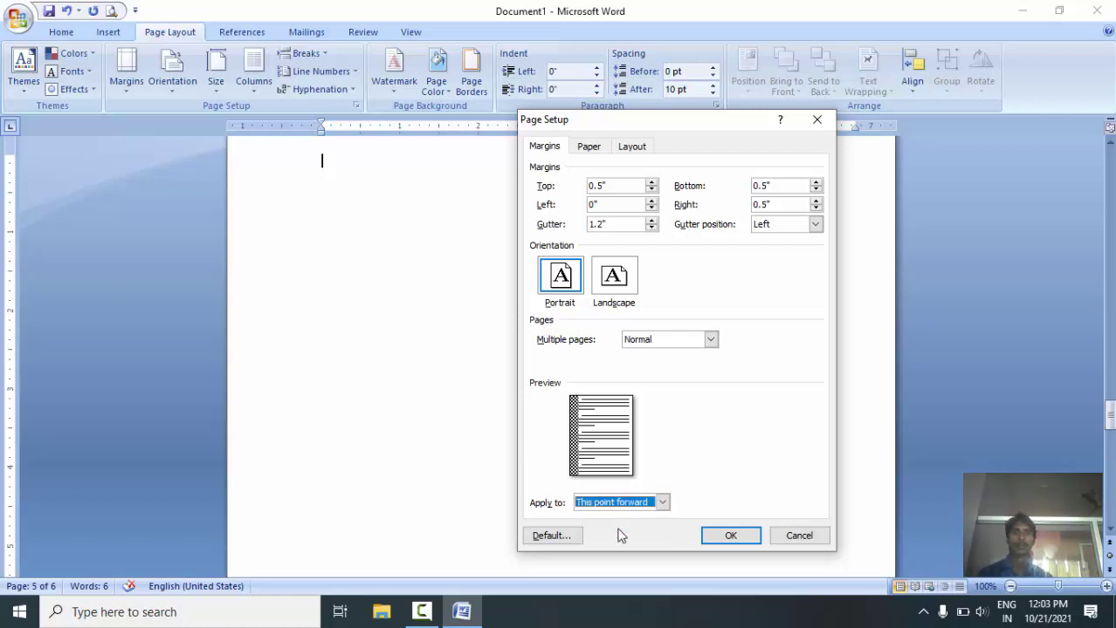
left_click(611, 275)
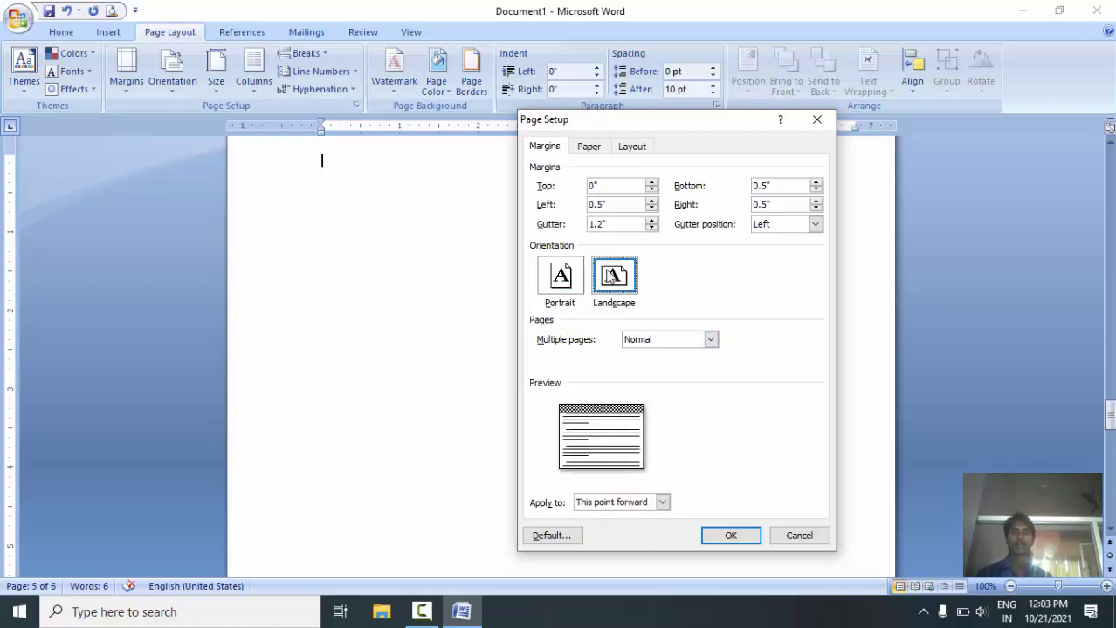
left_click(720, 540)
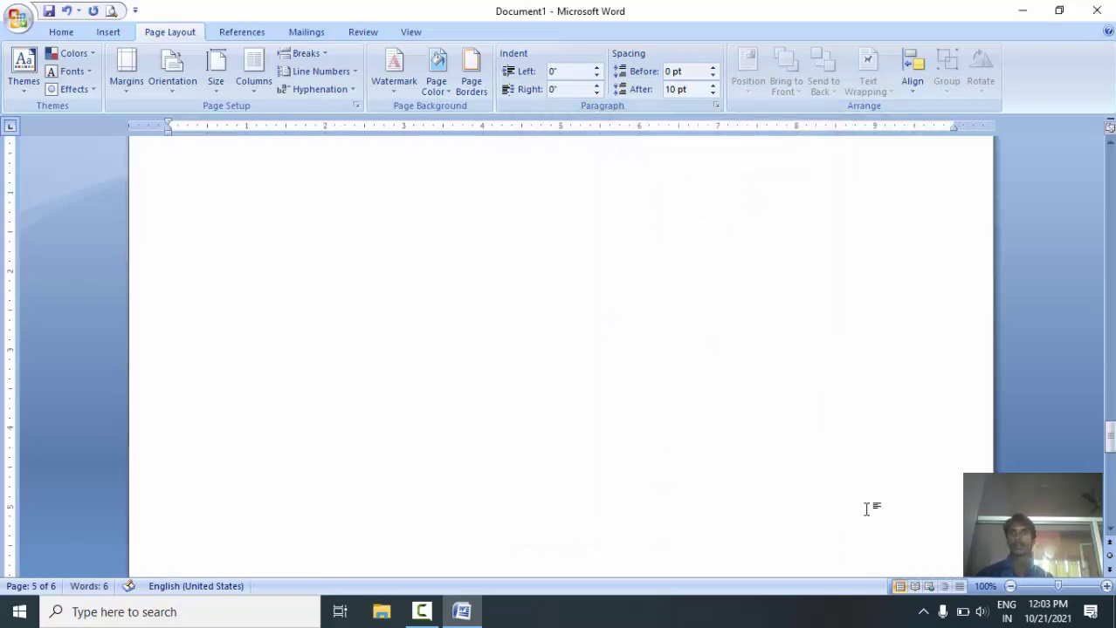
mouse_move(1111, 447)
left_mouse_down()
mouse_move(1110, 483)
mouse_move(1112, 361)
left_mouse_up()
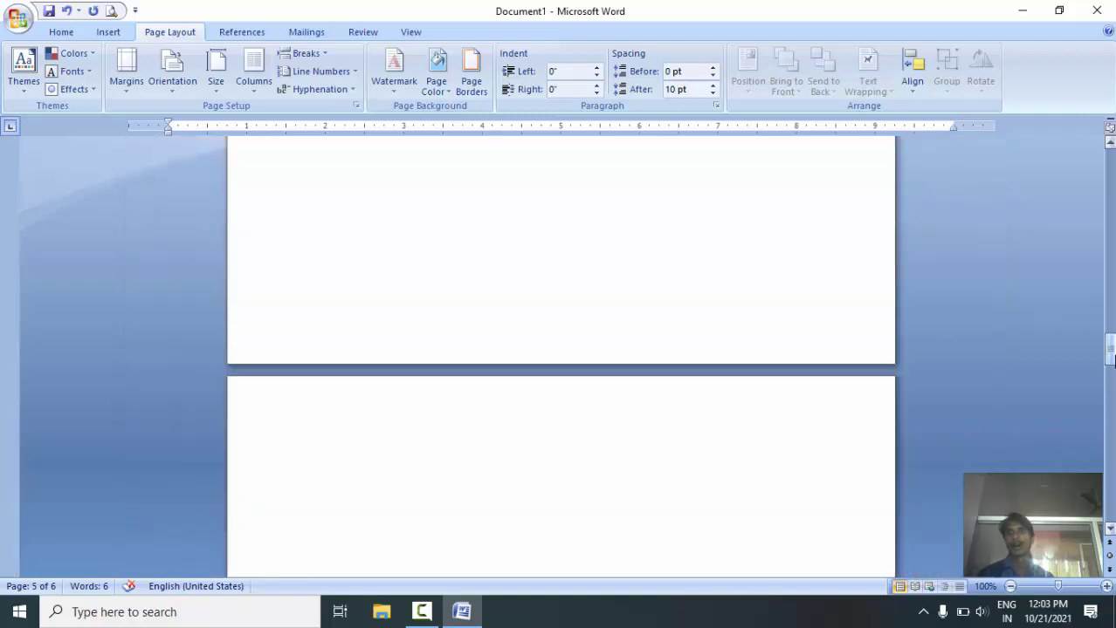
left_click(1109, 262)
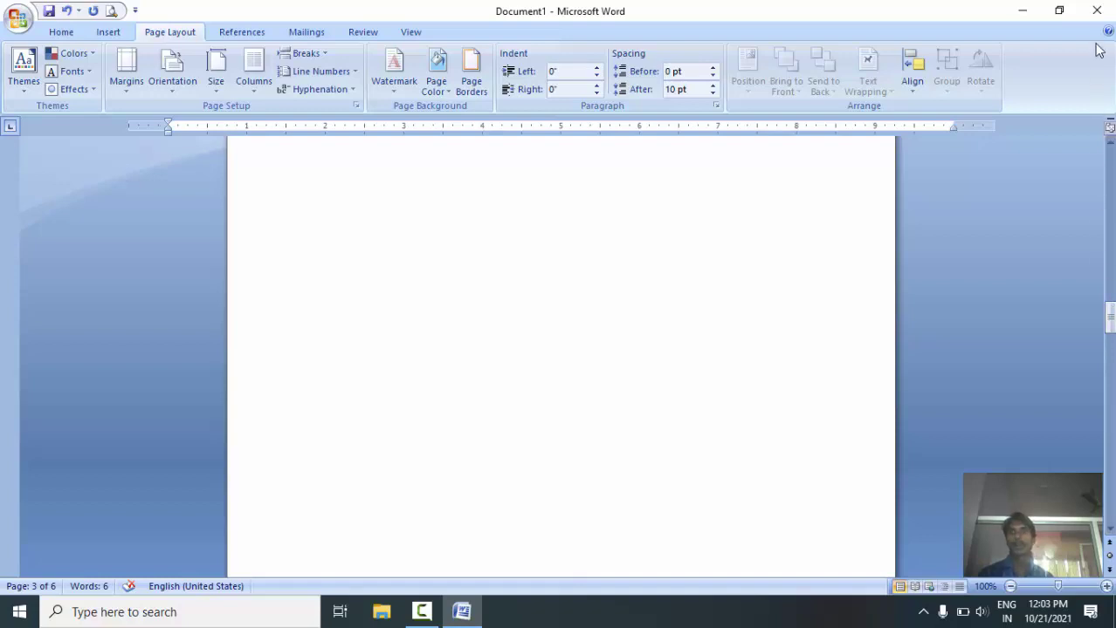
left_click_drag(1110, 323, 1109, 497)
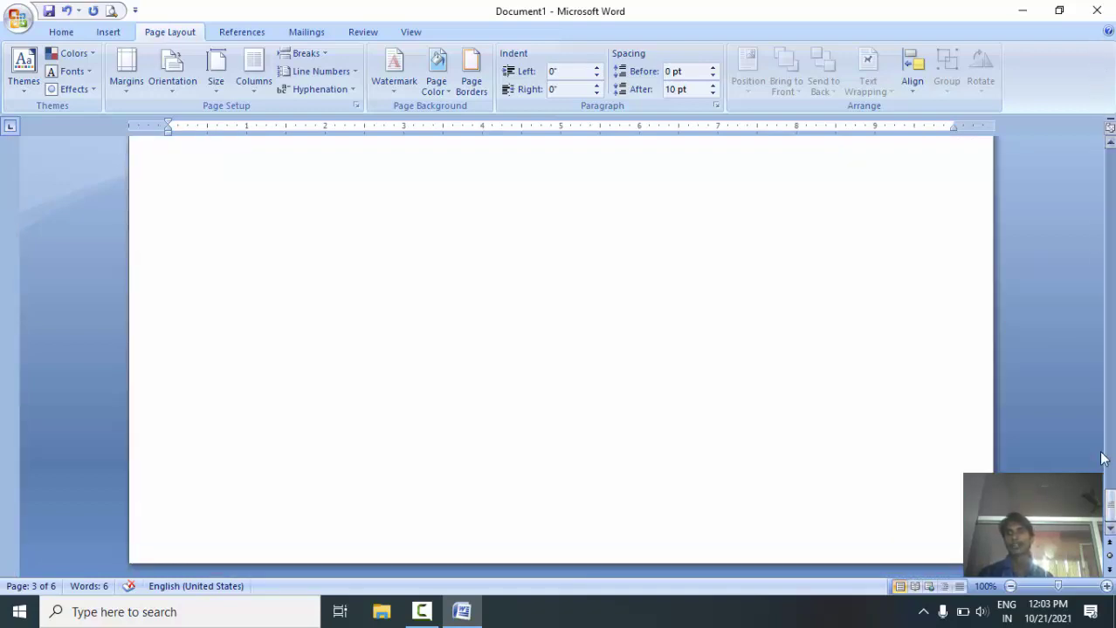
left_click_drag(1111, 508, 1107, 424)
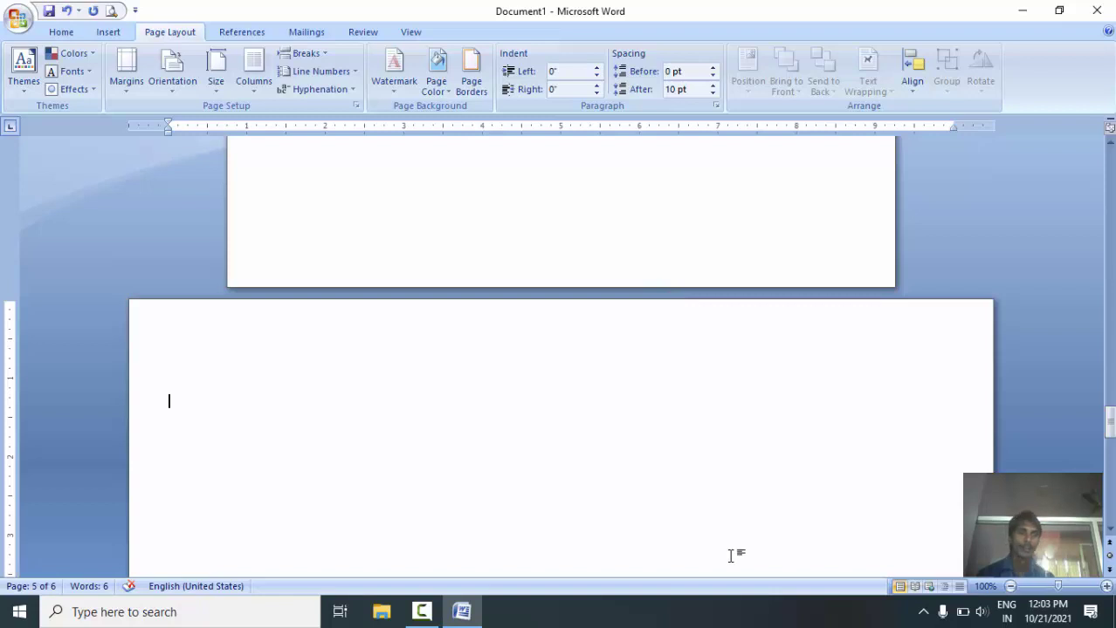
left_click(130, 77)
Step: Set page 5's section to Portrait in Page Setup, applied to This section only
left_click(191, 456)
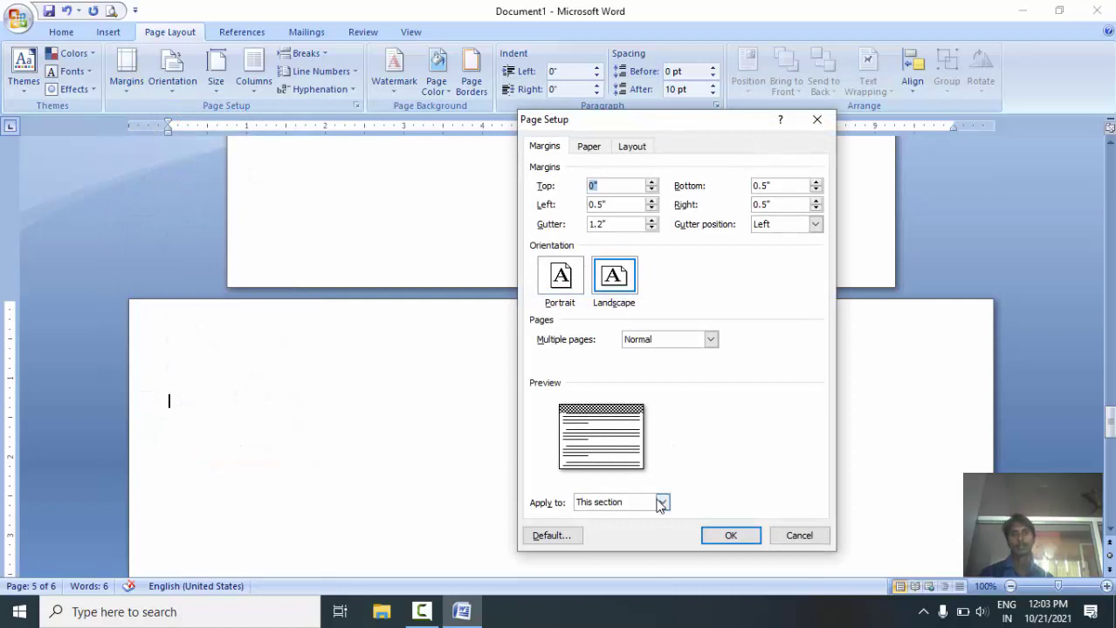
left_click(661, 503)
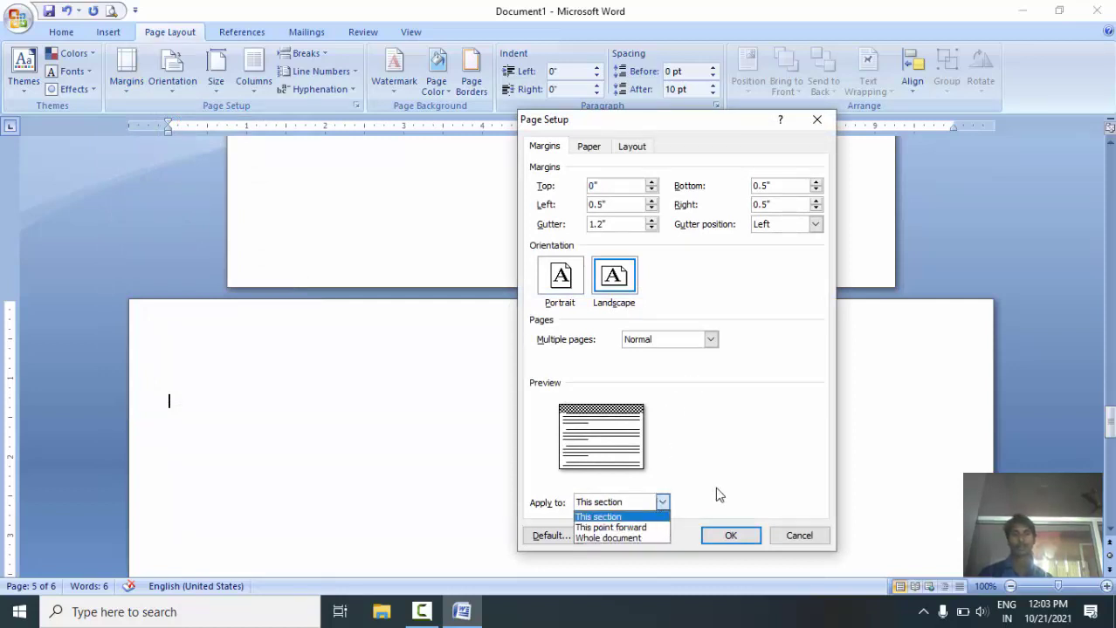
left_click(607, 520)
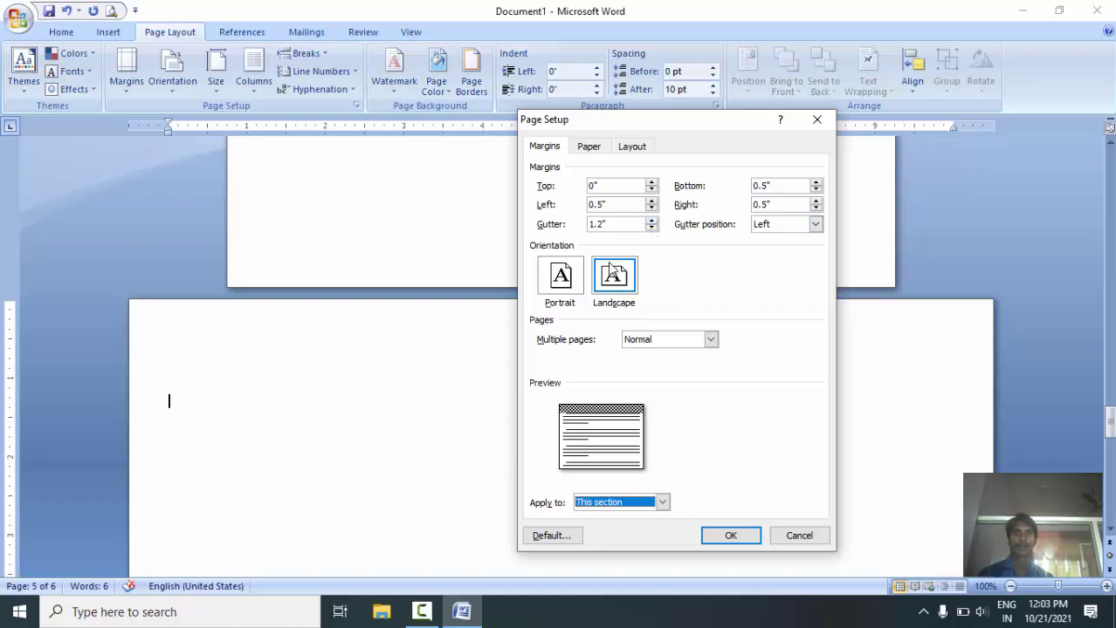
left_click(556, 278)
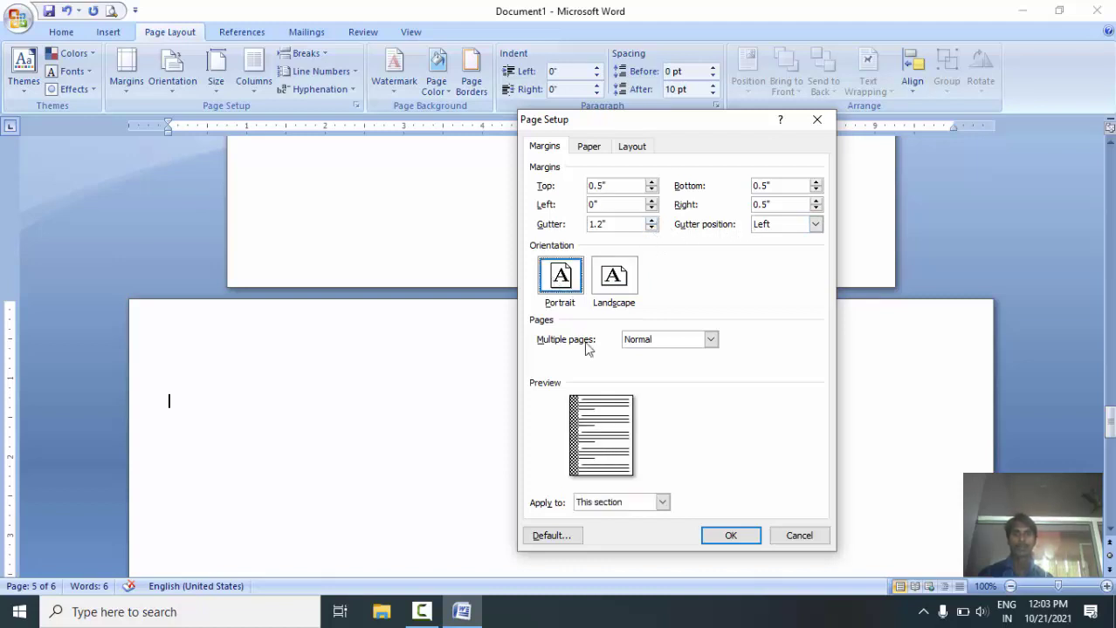
left_click(716, 538)
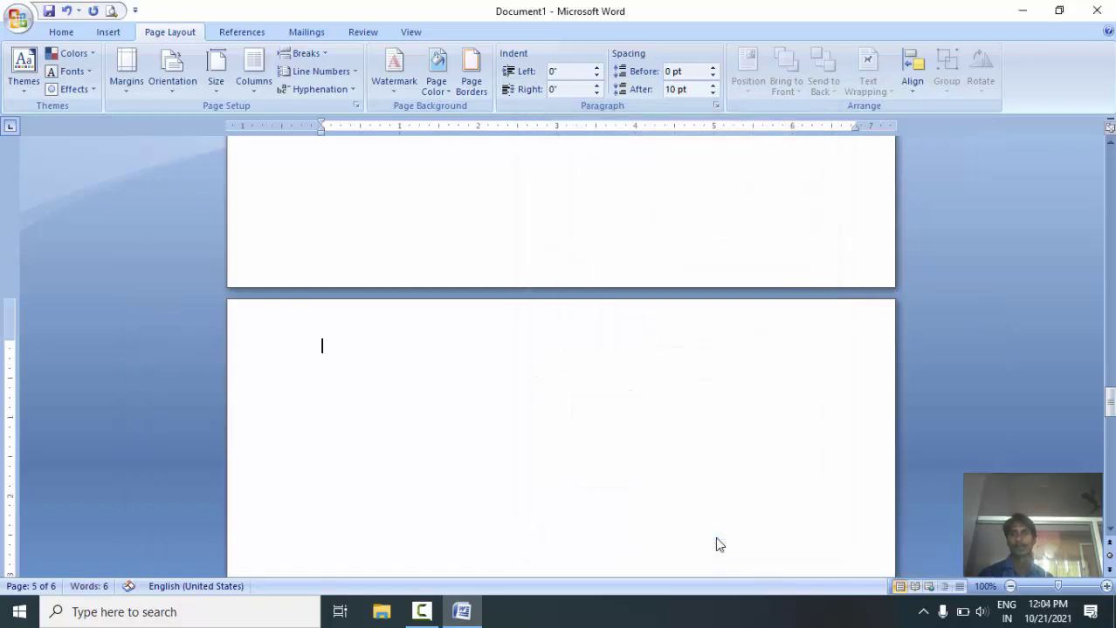
Step: Scroll to page 4 and set its section to Landscape through Custom Margins
left_click_drag(1102, 402, 988, 366)
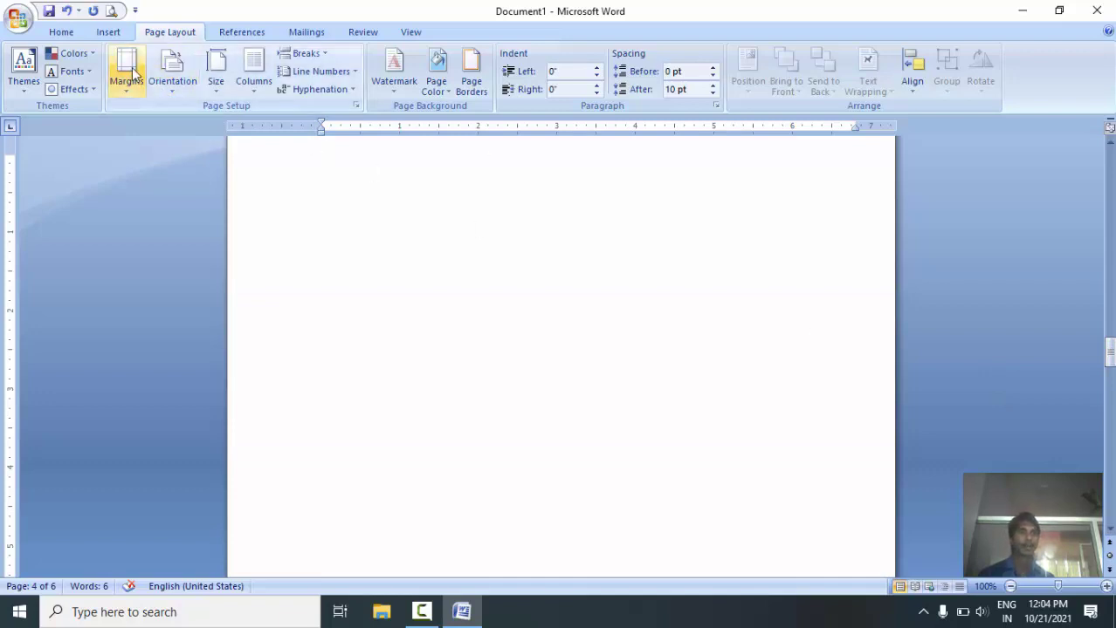
left_click(133, 74)
left_click(183, 455)
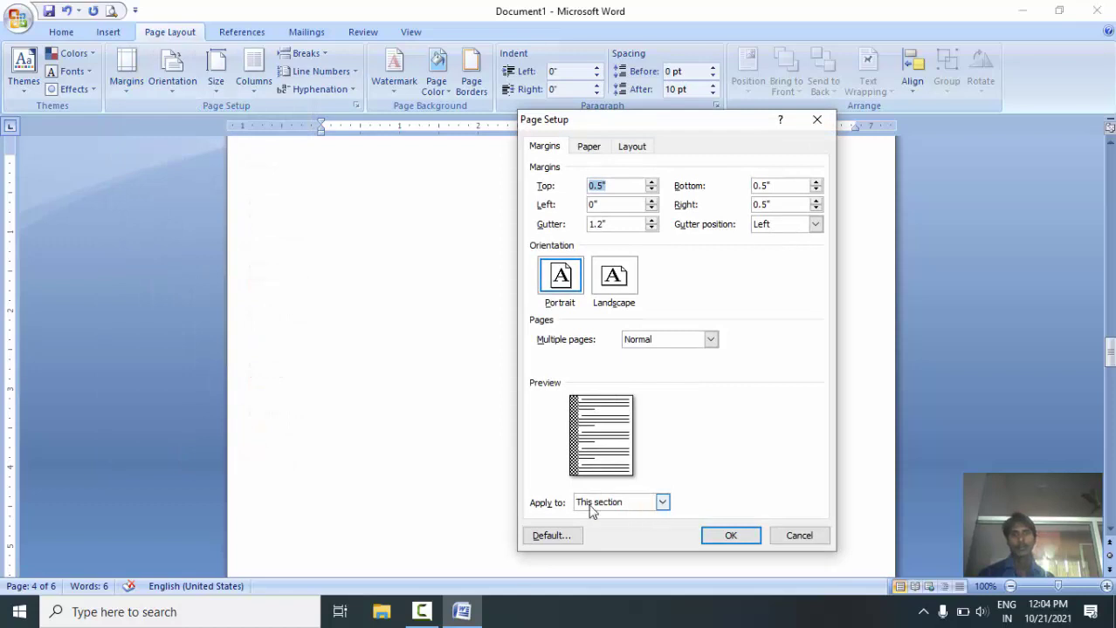
left_click(737, 536)
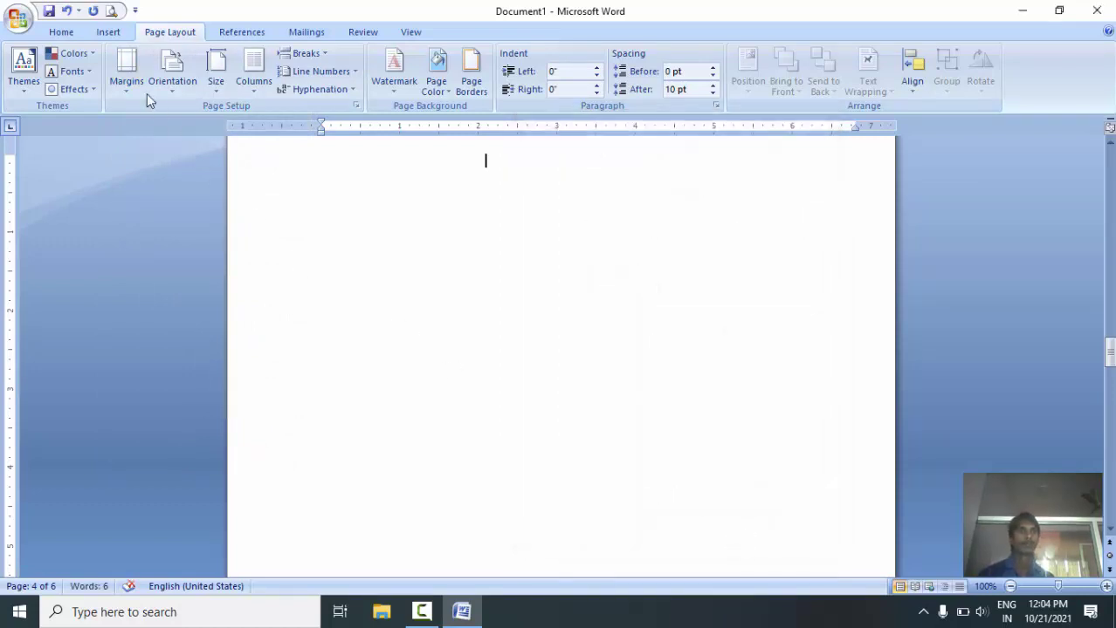
left_click(127, 68)
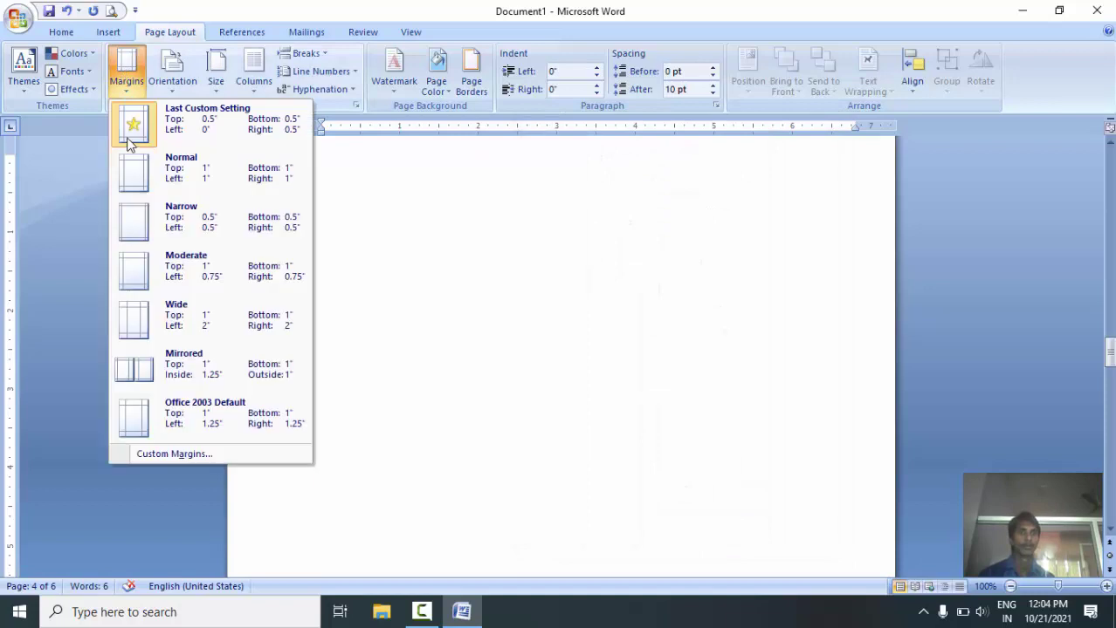
left_click(169, 454)
left_click(610, 278)
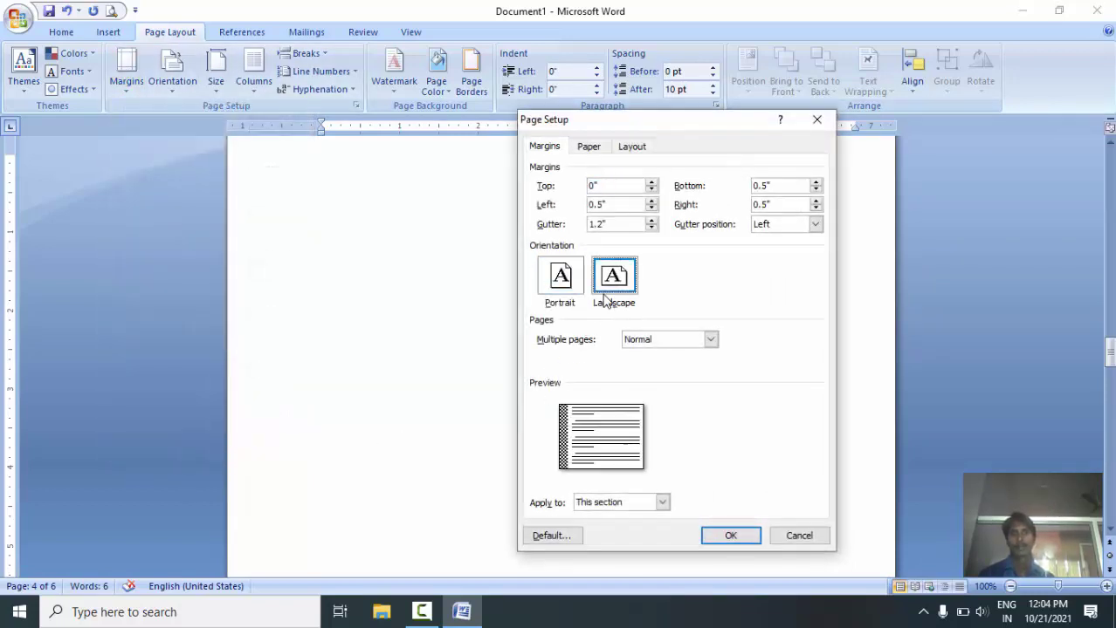
left_click(710, 538)
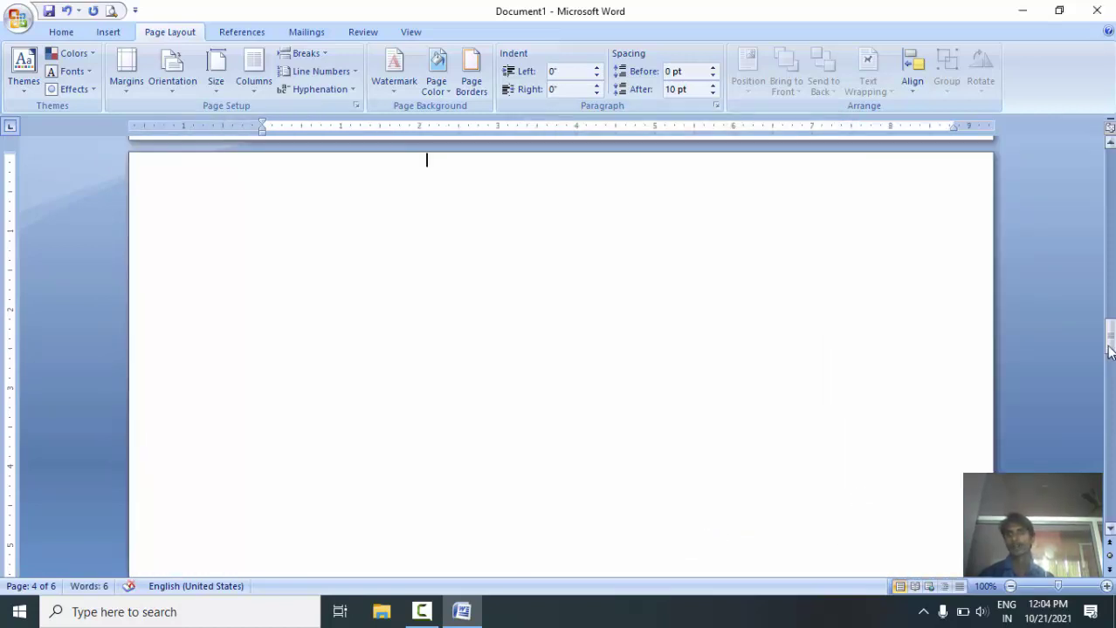
mouse_move(1108, 336)
left_mouse_down()
mouse_move(1108, 346)
mouse_move(1109, 157)
mouse_move(1110, 397)
left_mouse_up()
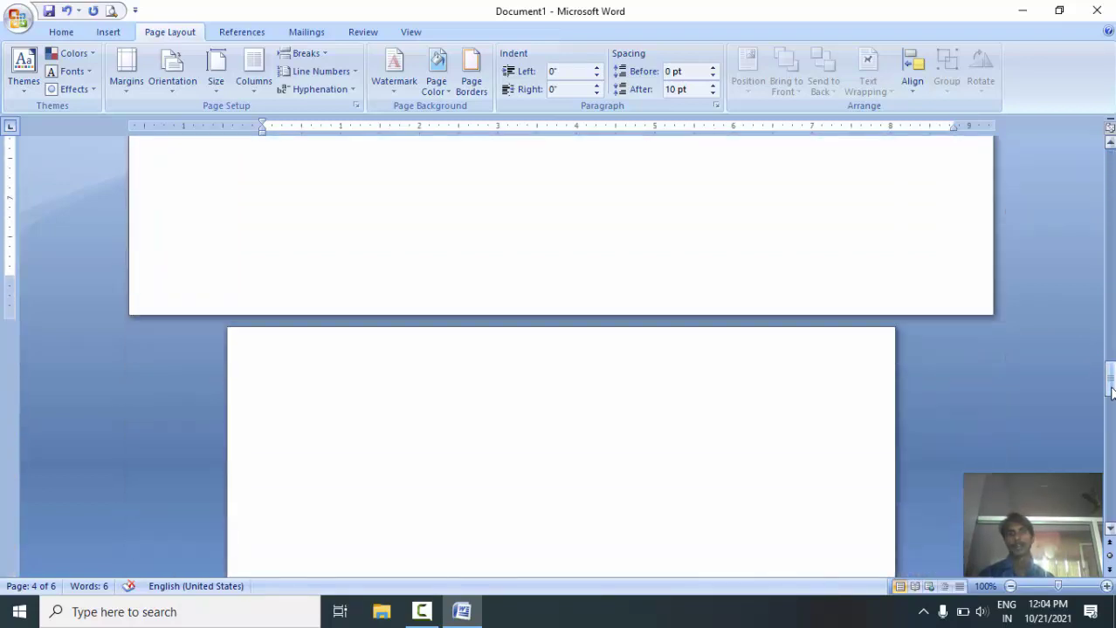
mouse_move(1111, 399)
left_mouse_down()
mouse_move(1110, 522)
mouse_move(1109, 157)
left_mouse_up()
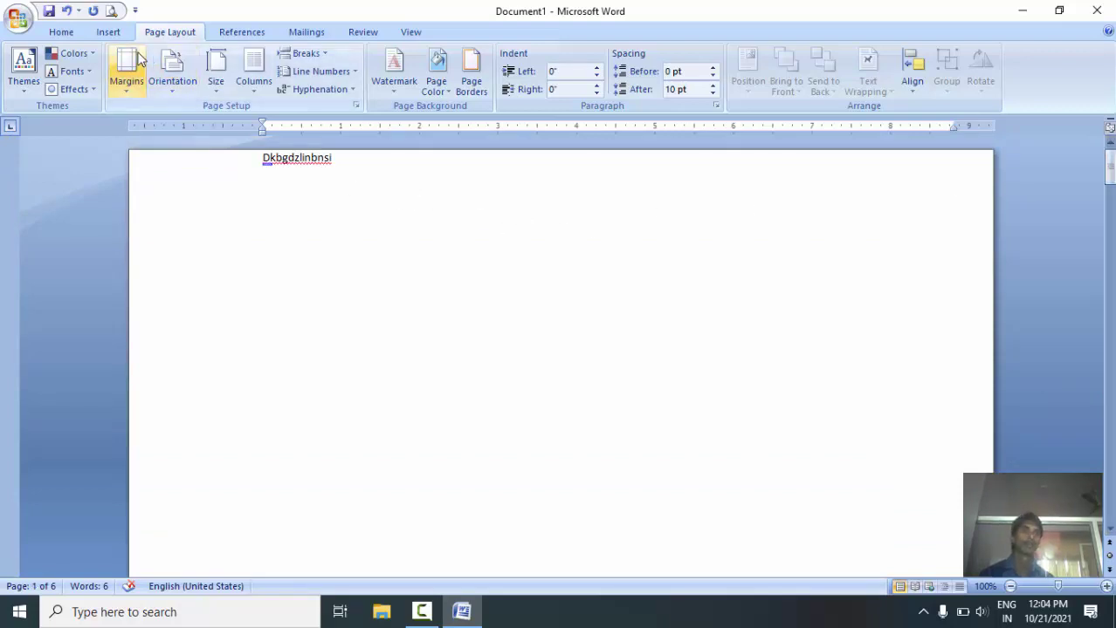
left_click(127, 70)
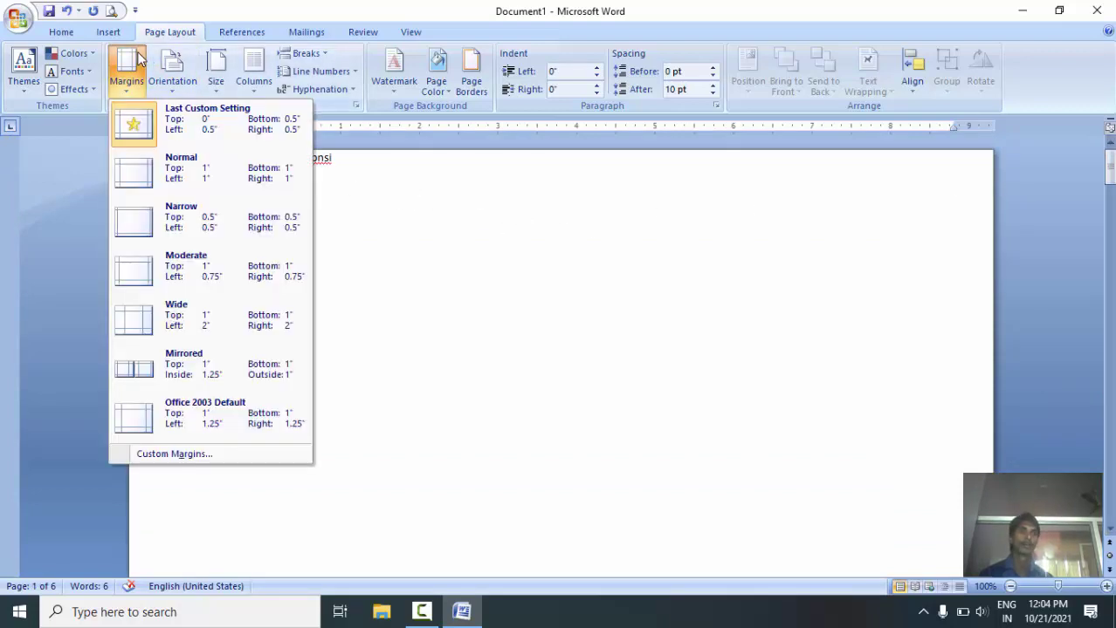
left_click(156, 458)
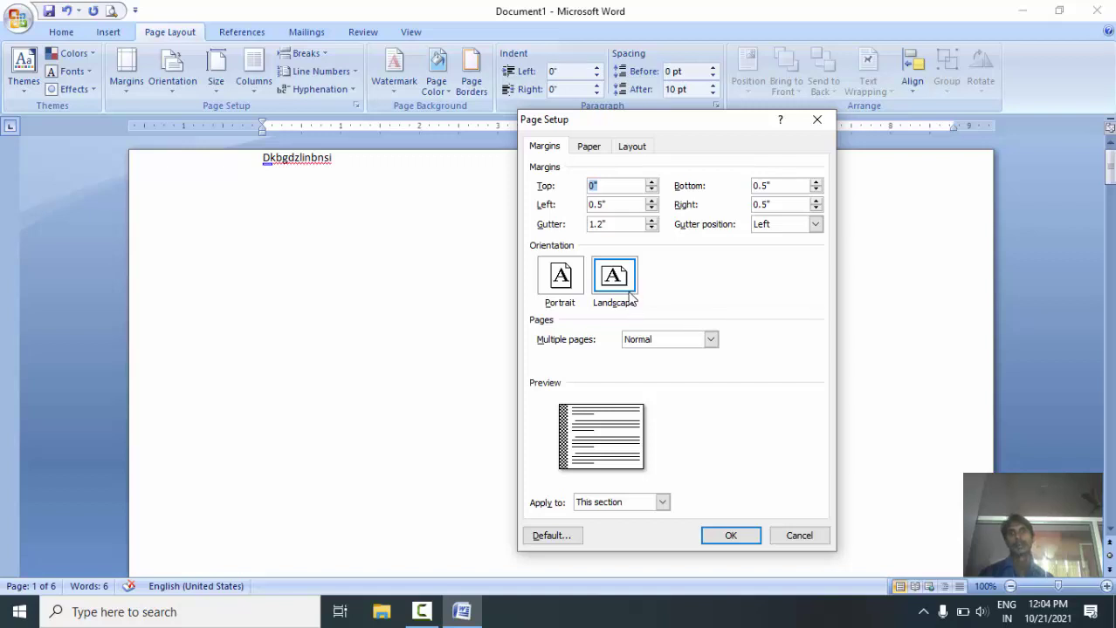
left_click(711, 342)
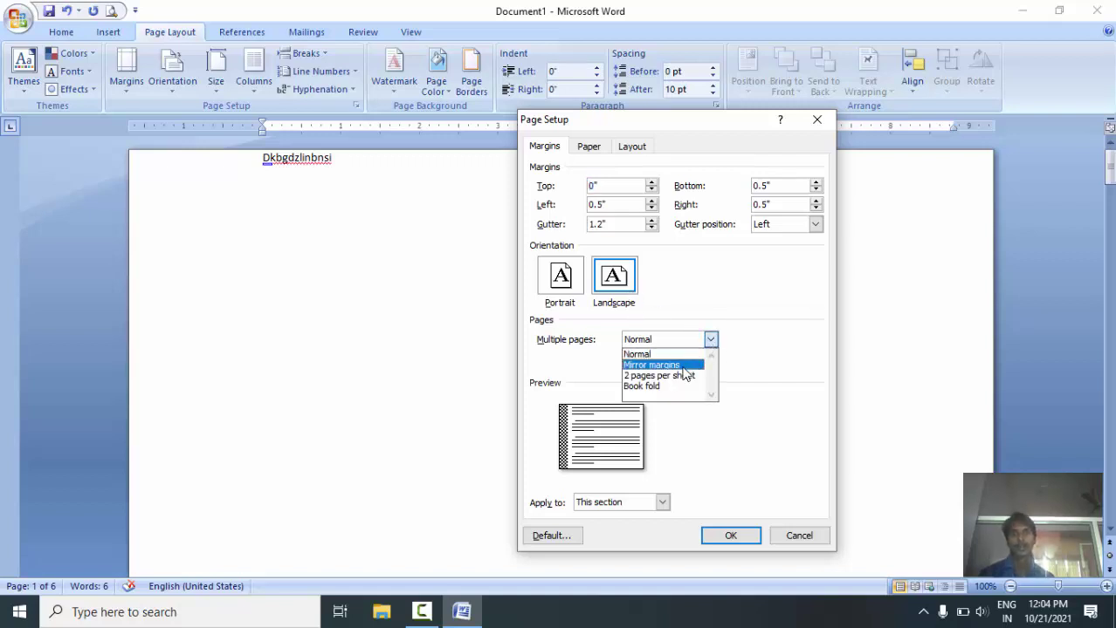
left_click(683, 368)
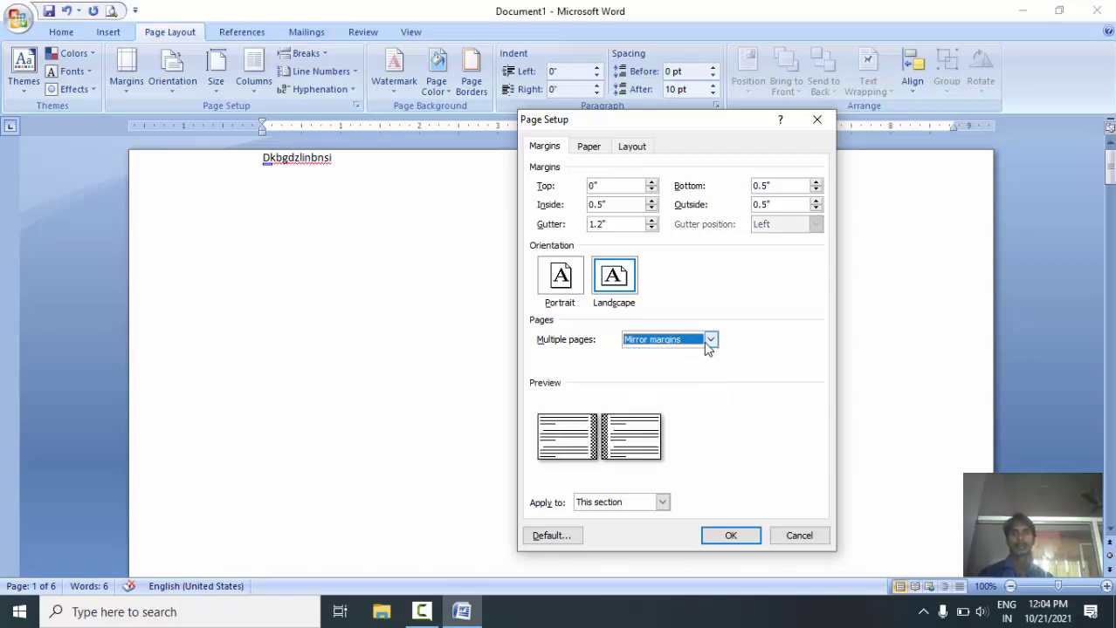
left_click(709, 343)
left_click(693, 374)
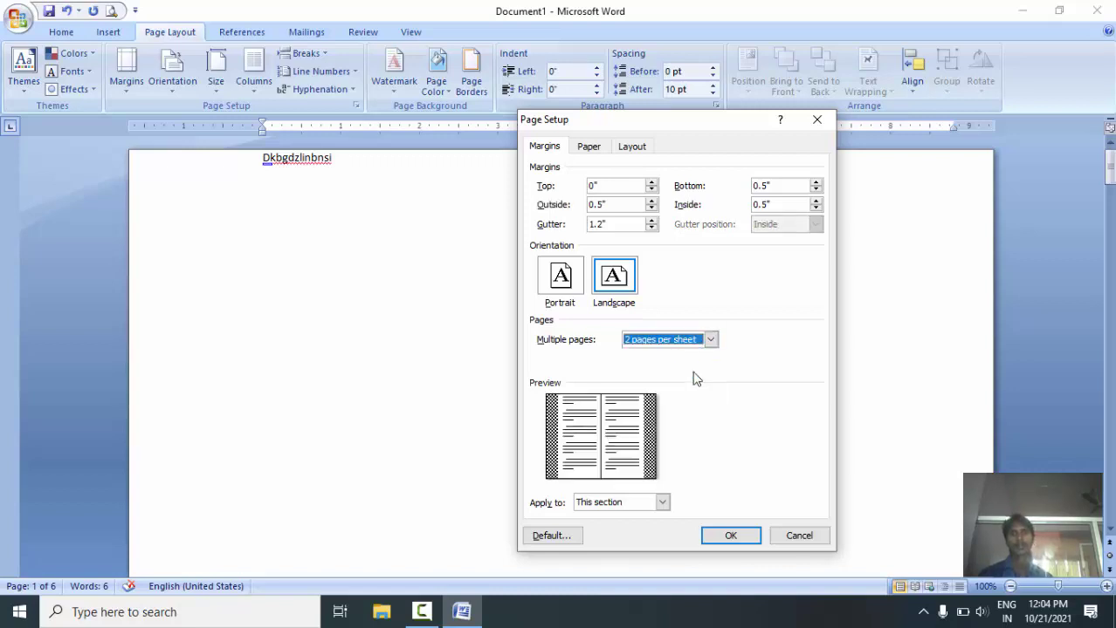
left_click(712, 341)
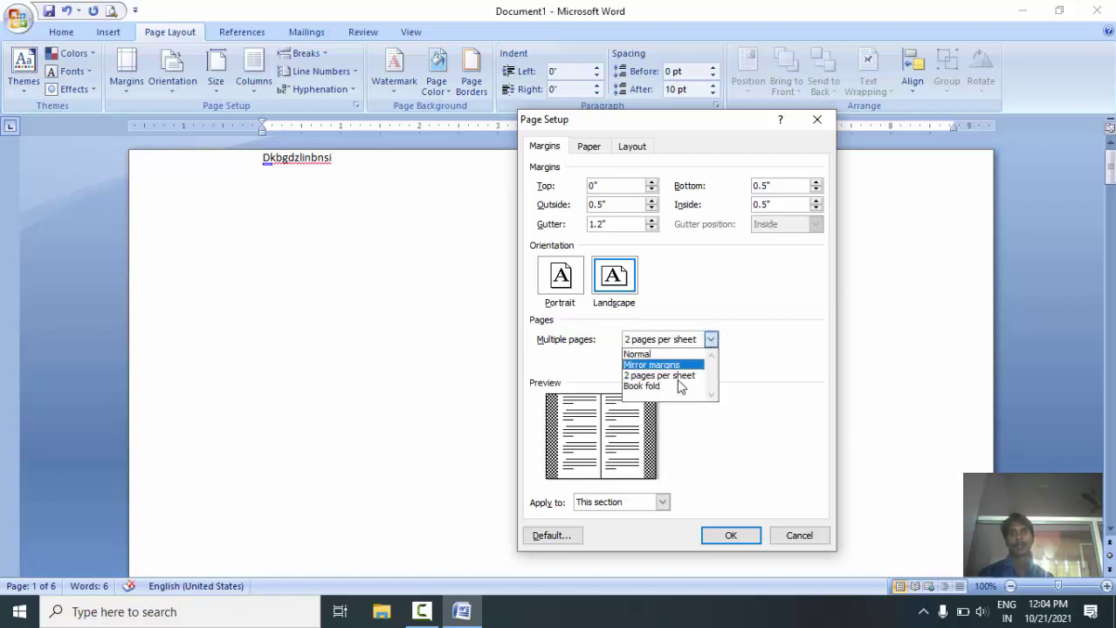
left_click(662, 394)
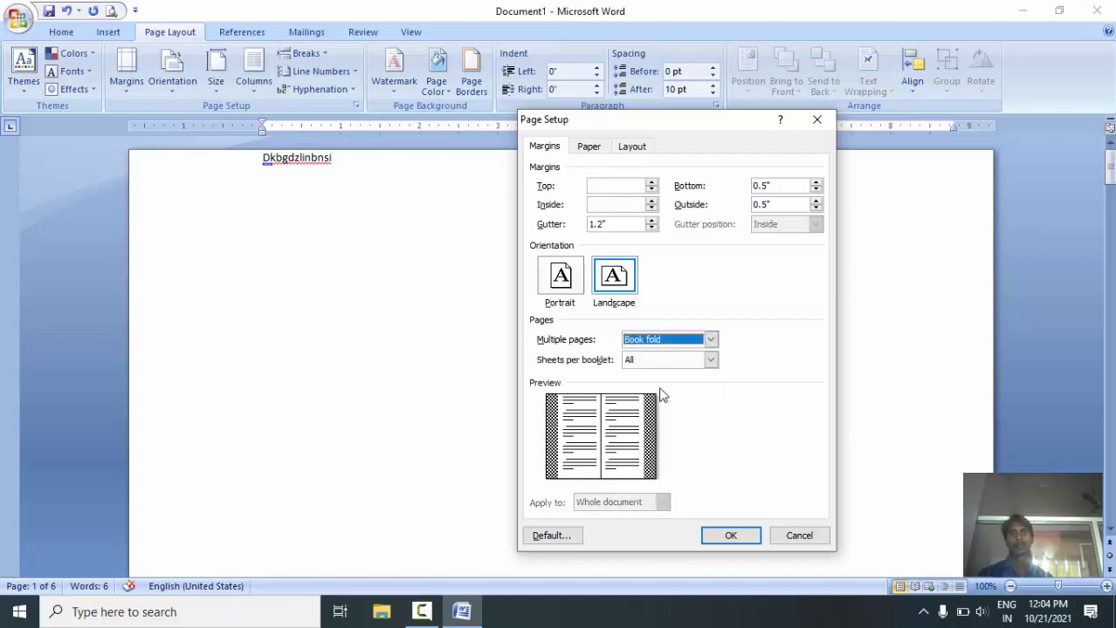
left_click(711, 341)
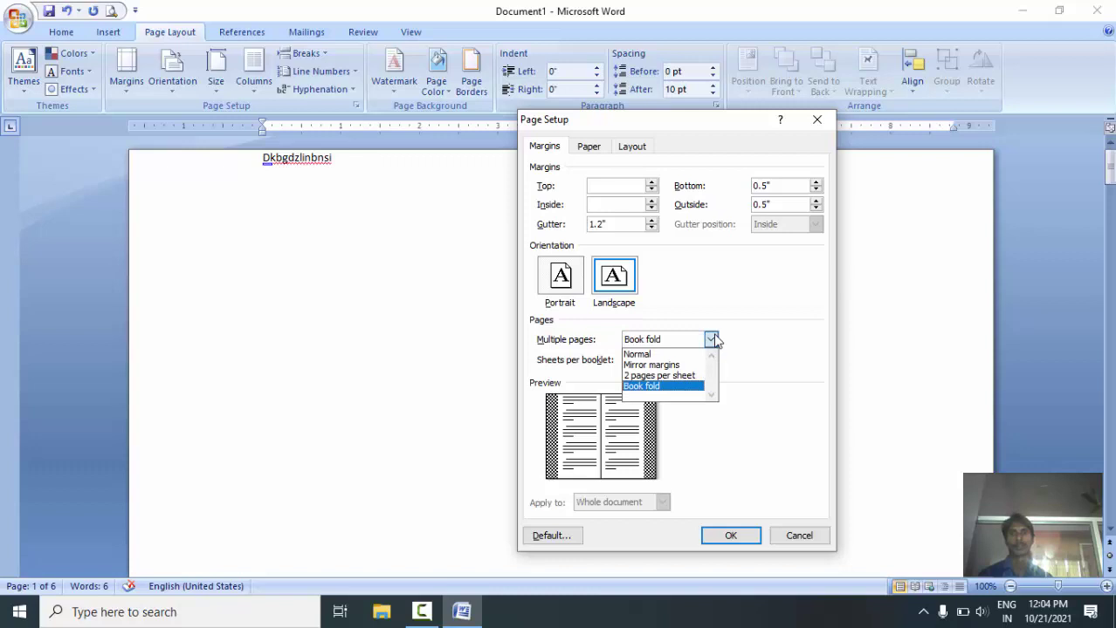
left_click(667, 356)
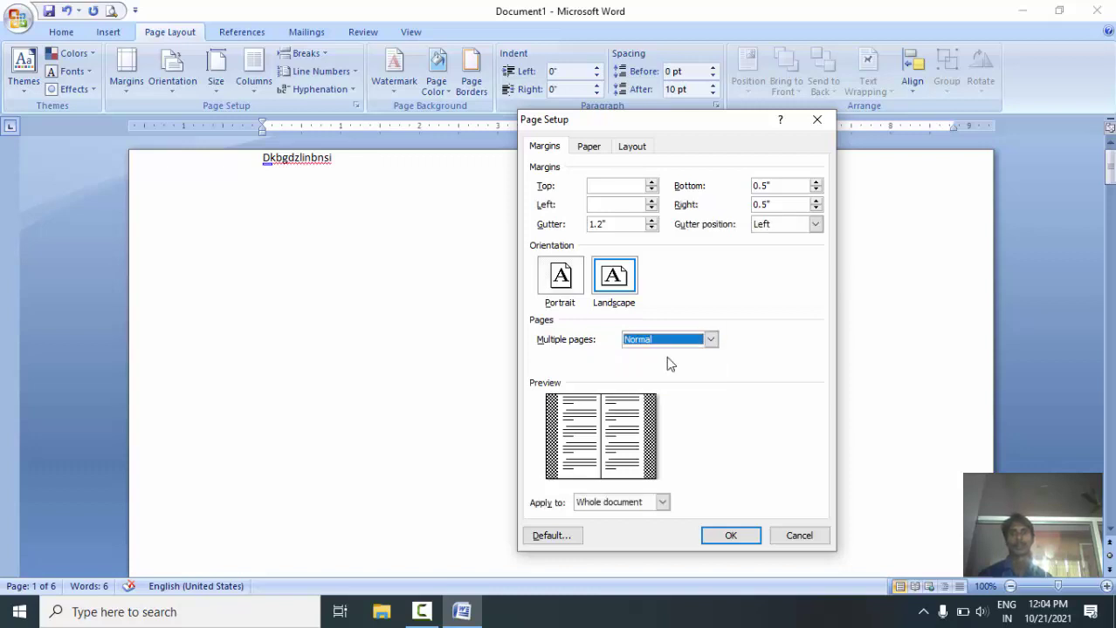
left_click(815, 119)
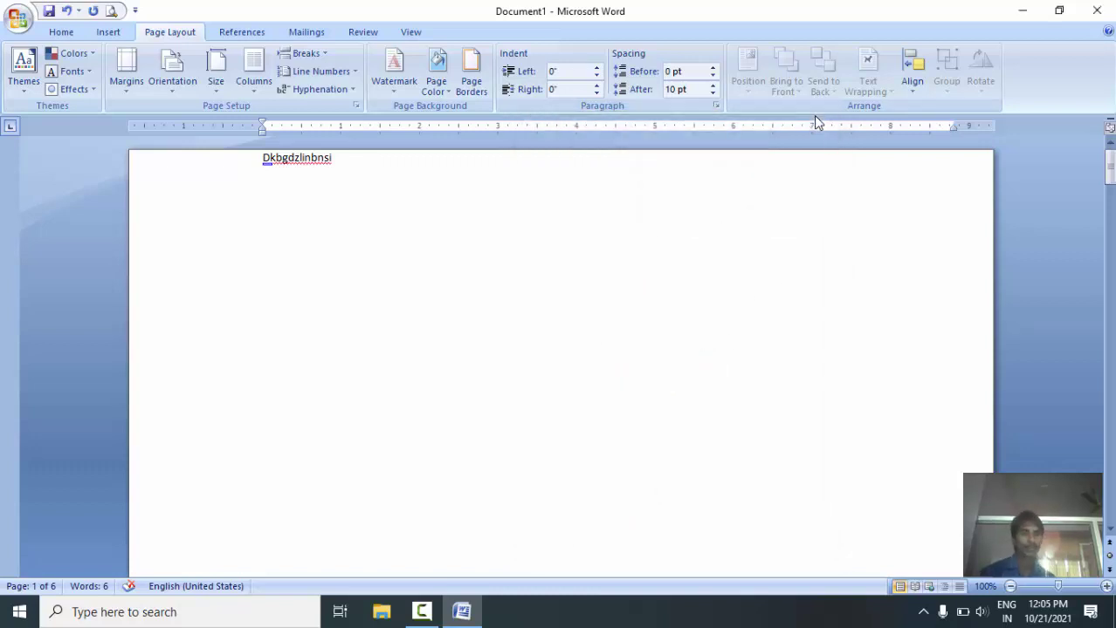
Step: Undo to clear the document, then switch the orientation to Landscape and back to Portrait
key("ctrl+z")
key("ctrl+z")
key("ctrl+z")
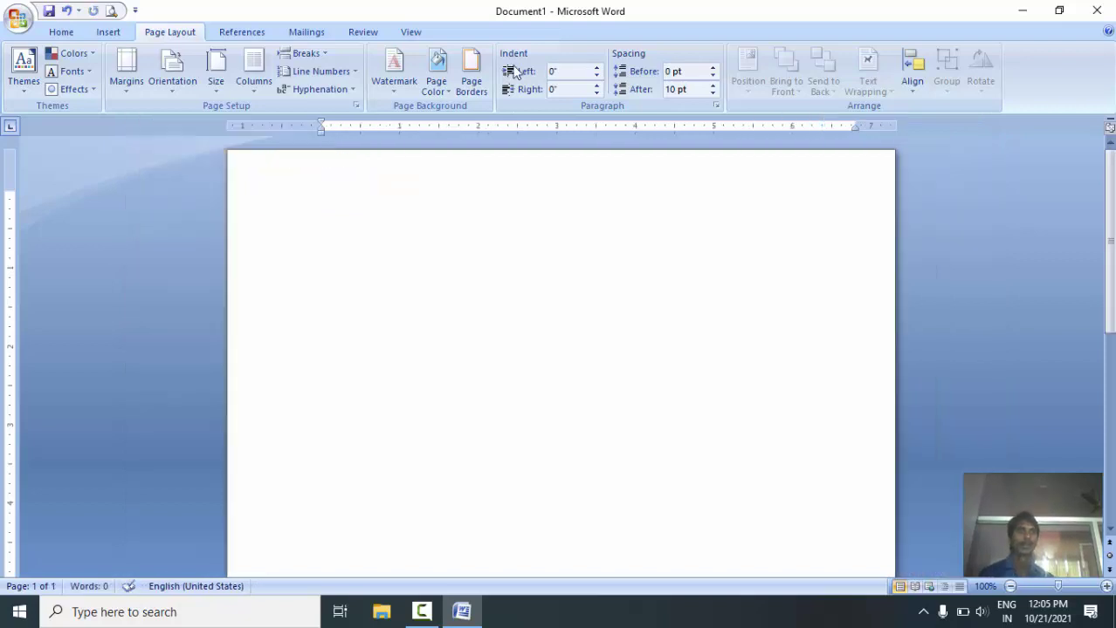
left_click(155, 87)
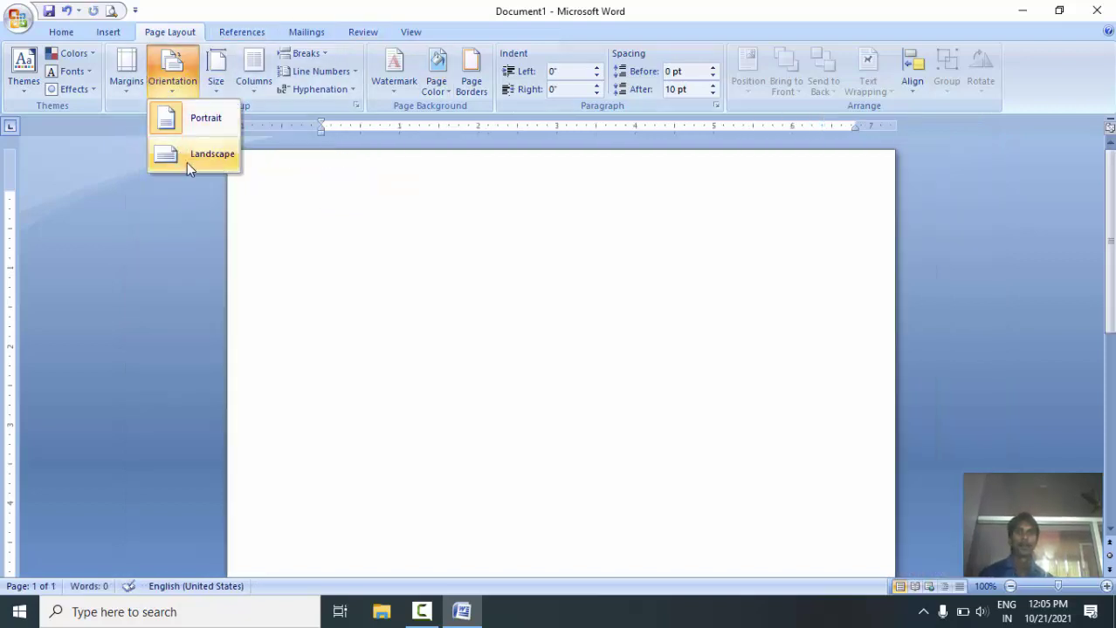
left_click(187, 161)
left_click(179, 80)
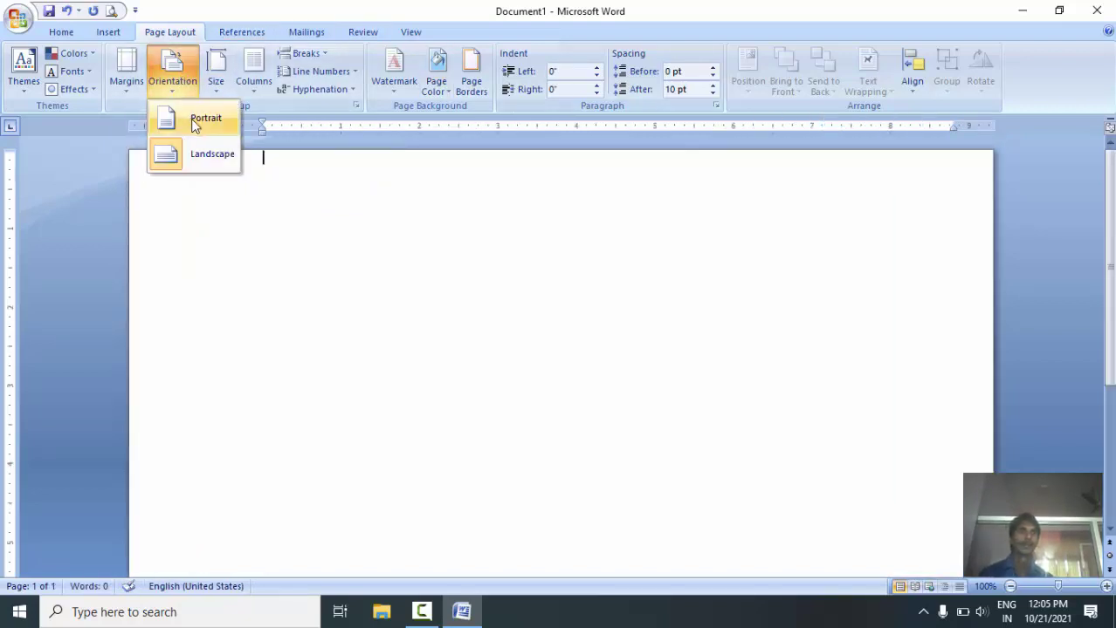
left_click(170, 113)
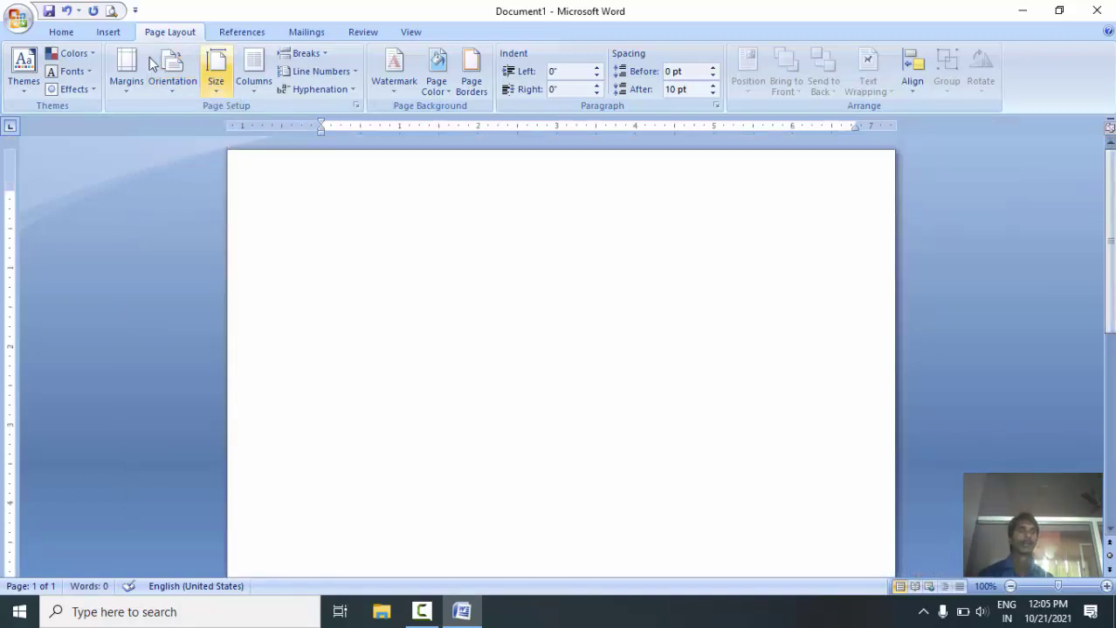
Step: In Custom Margins with Apply to Whole document, cancel the Default prompt and view the Paper settings
left_click(126, 77)
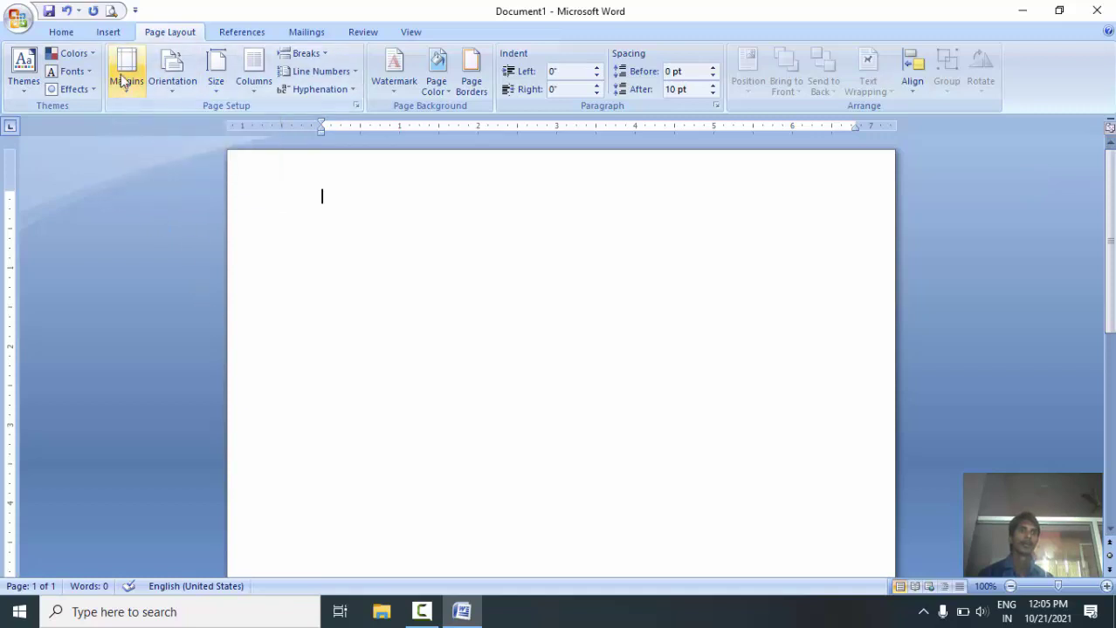
left_click(180, 452)
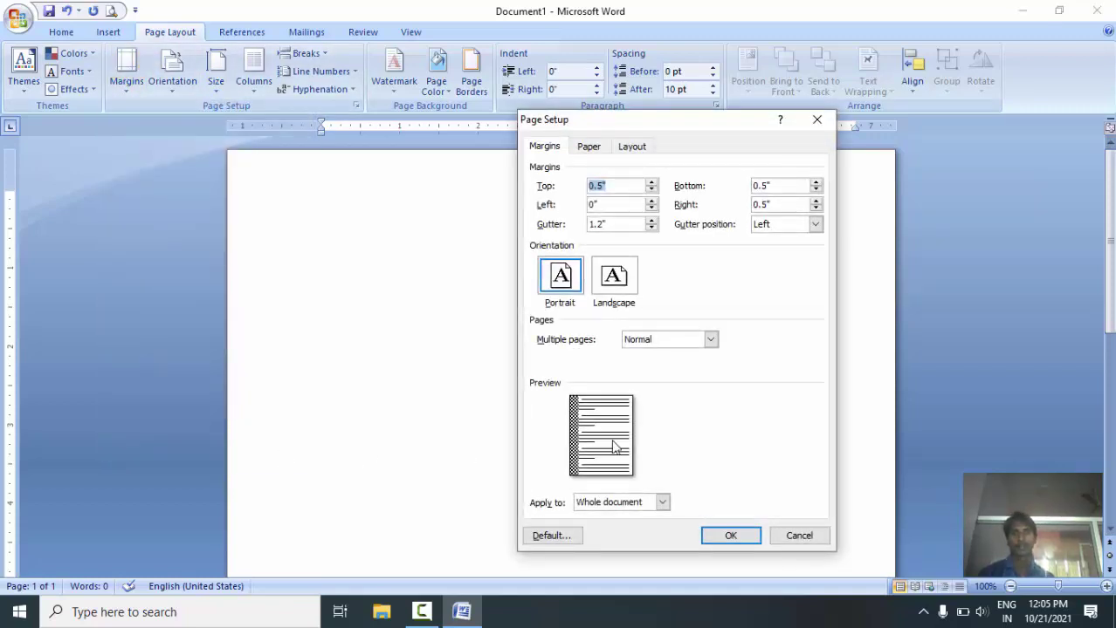
left_click(663, 506)
left_click(665, 511)
left_click(561, 538)
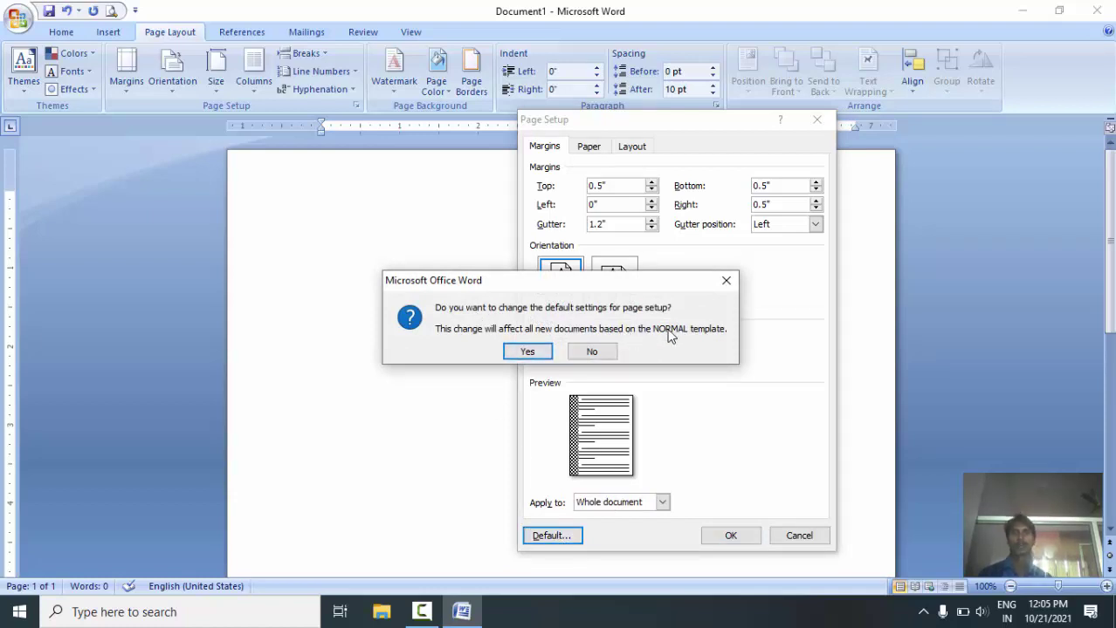
left_click(725, 288)
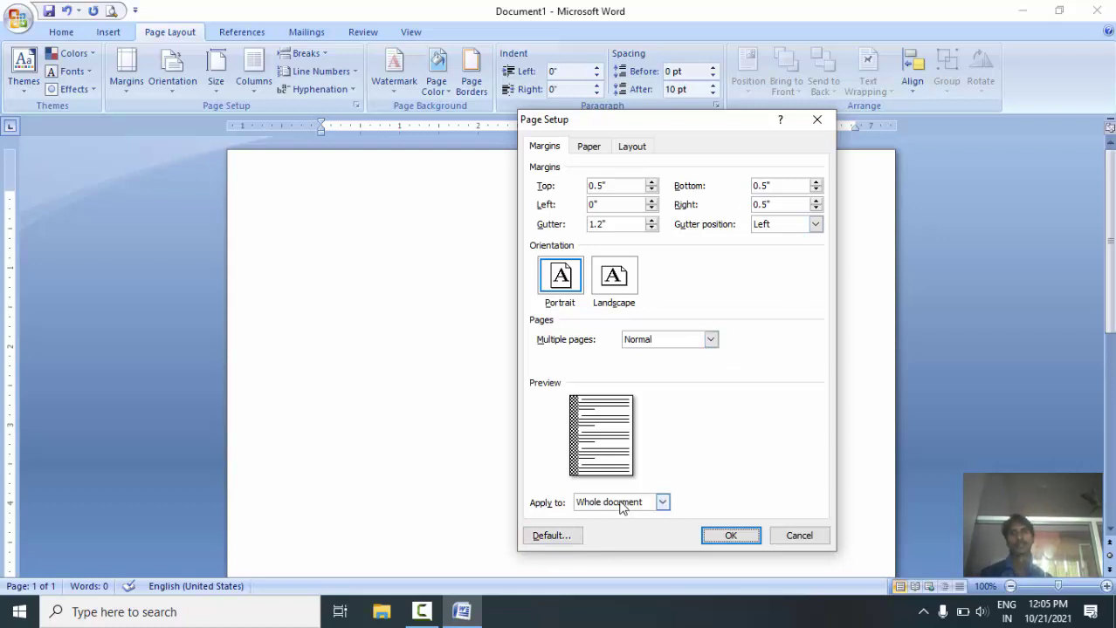
left_click(587, 147)
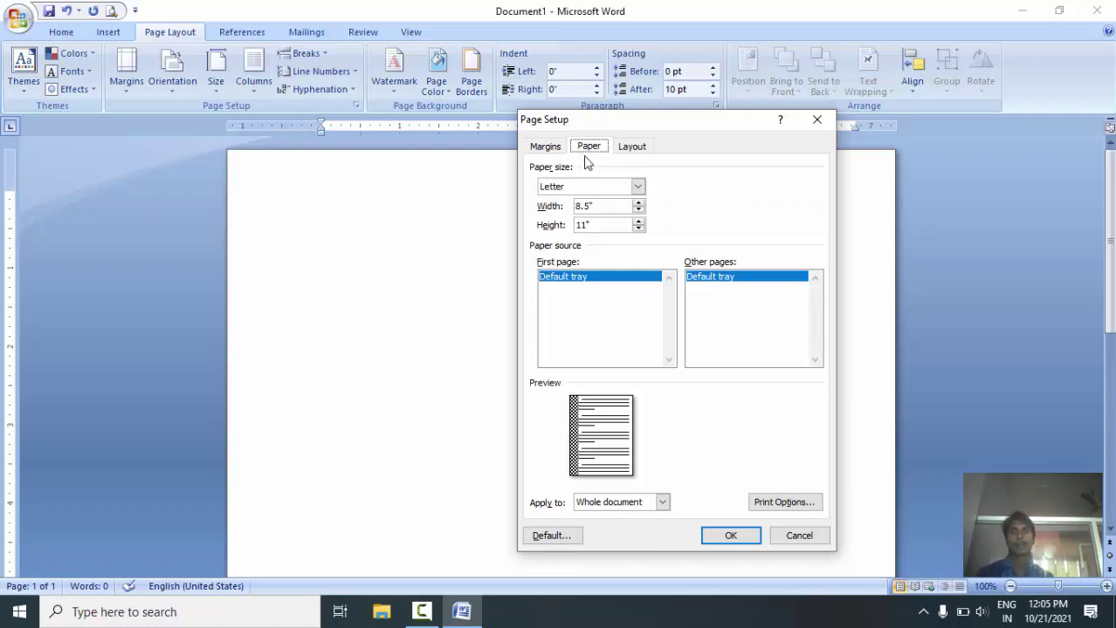
Step: Check the Letter paper size in Page Setup and the Size list, closing both unchanged
left_click(638, 186)
left_click(638, 186)
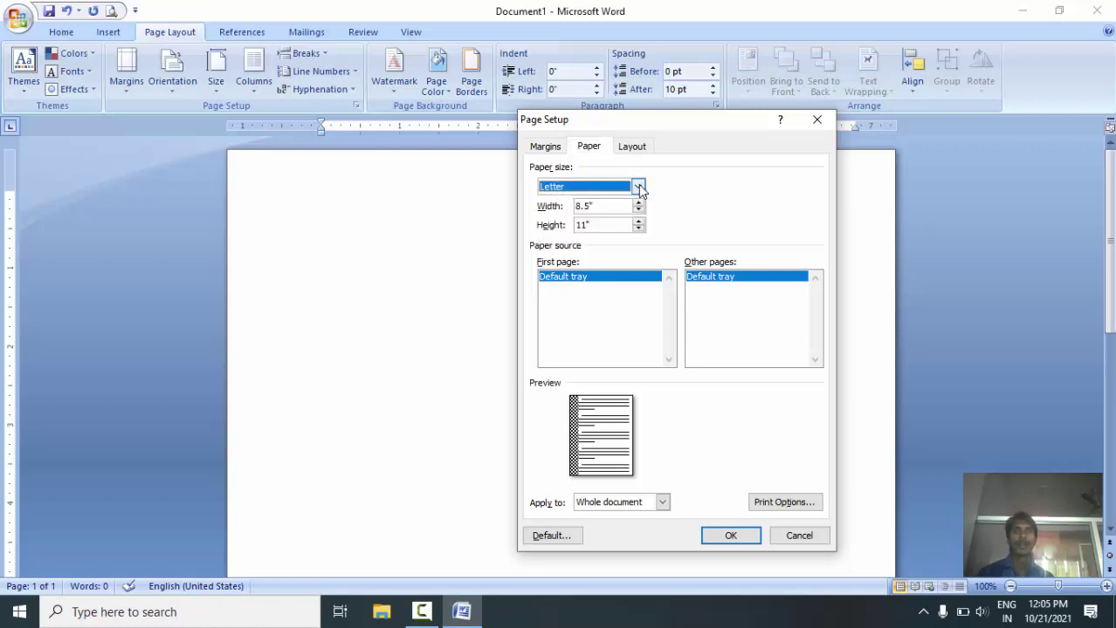
left_click(816, 119)
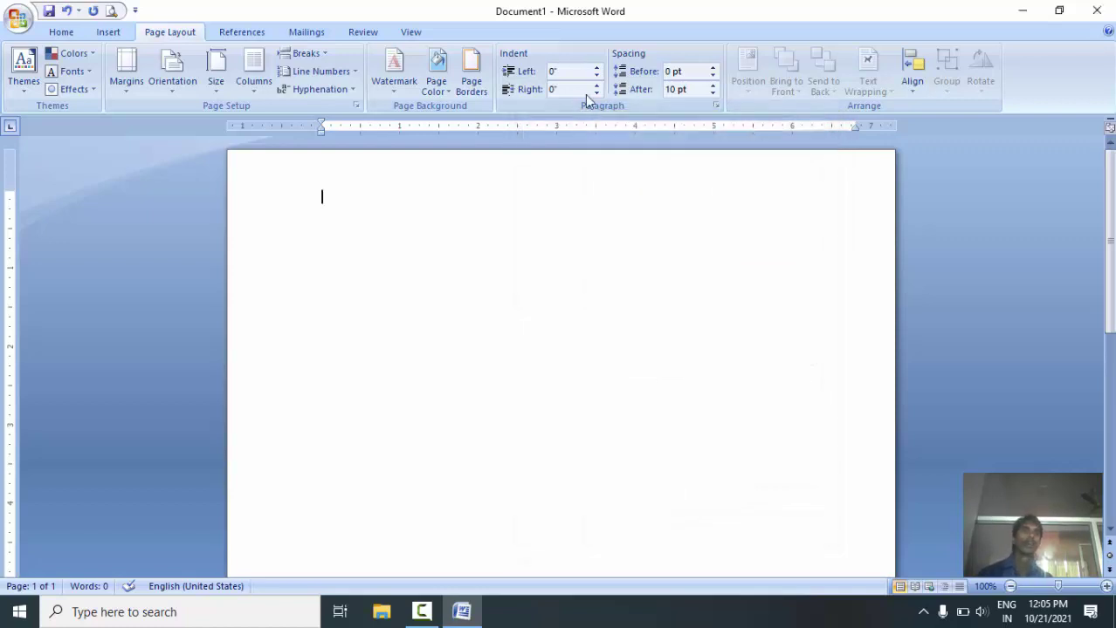
left_click(212, 85)
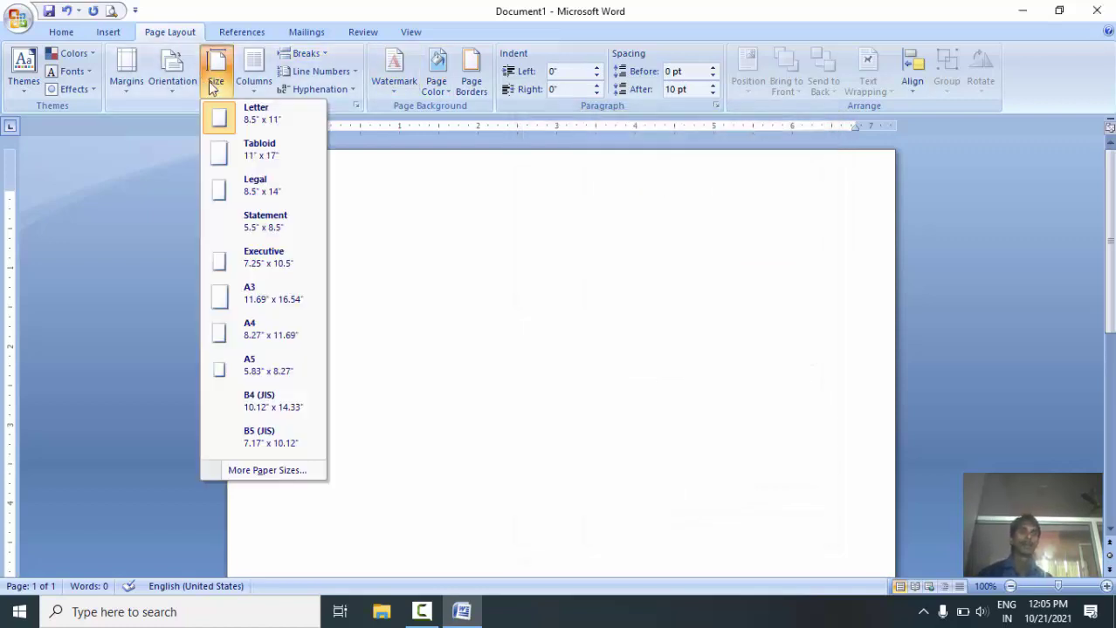
left_click(456, 268)
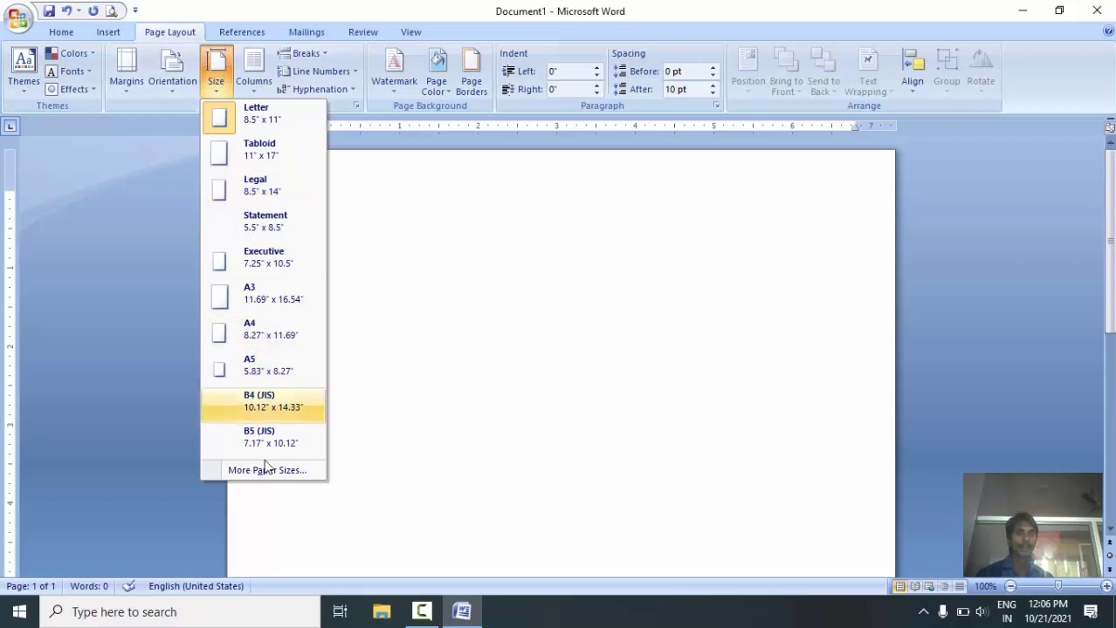
left_click(259, 471)
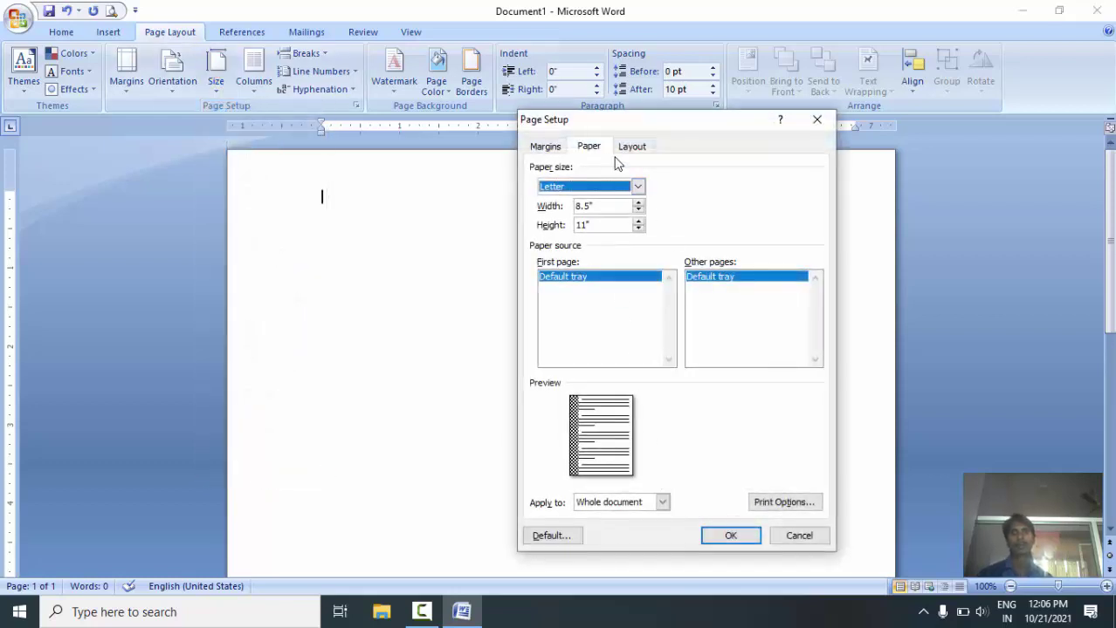
left_click(586, 149)
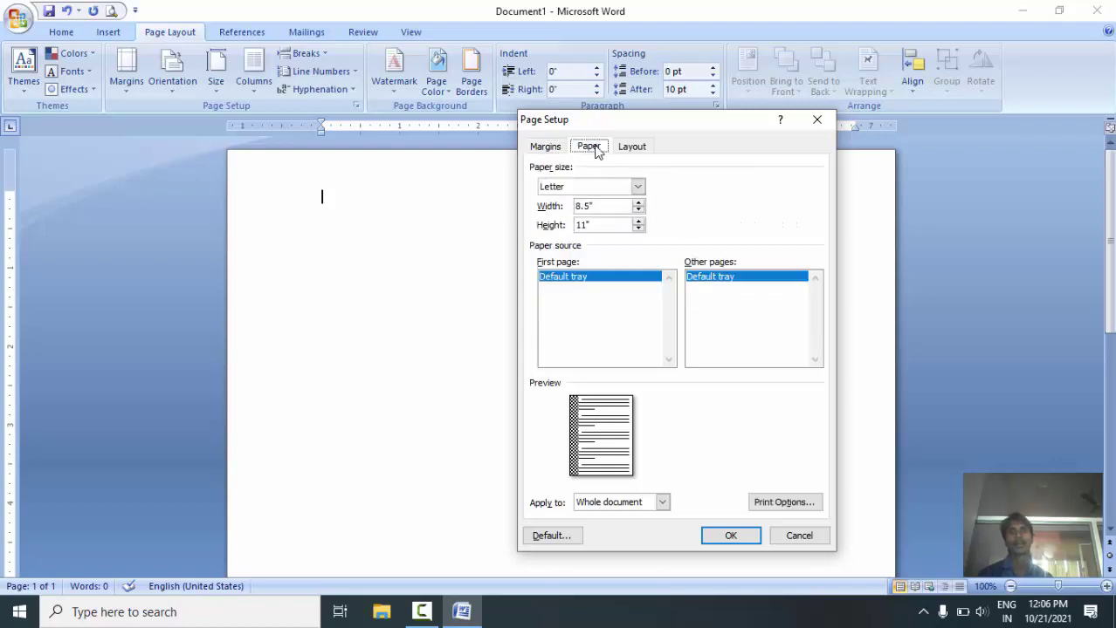
left_click(824, 122)
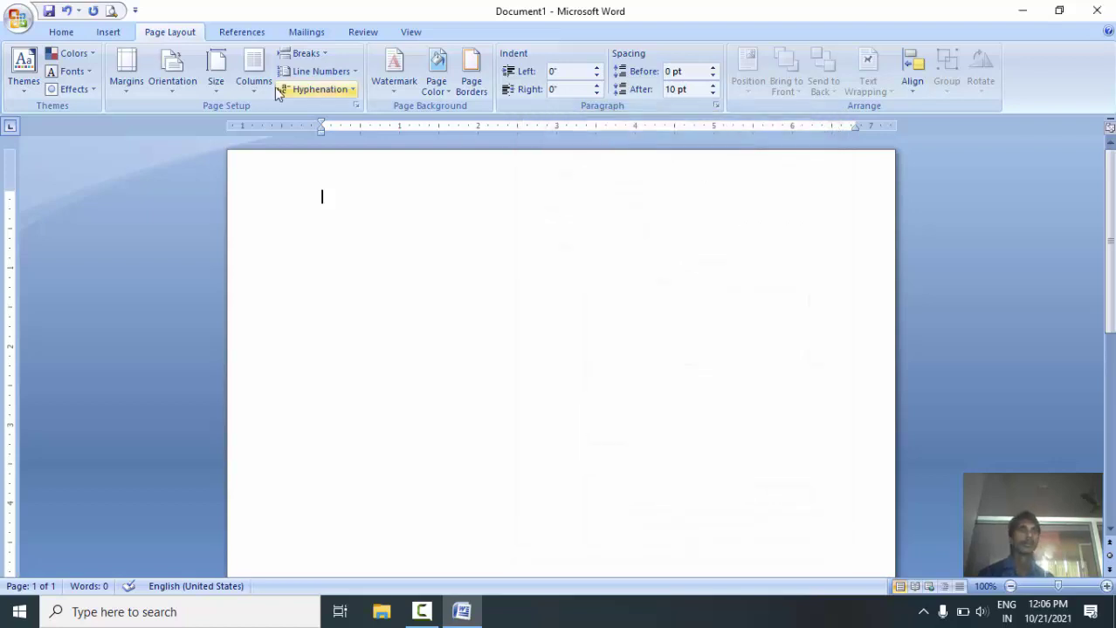
Step: Lower the paper height to 10.8" for the whole document and bring up Print Options
left_click(131, 74)
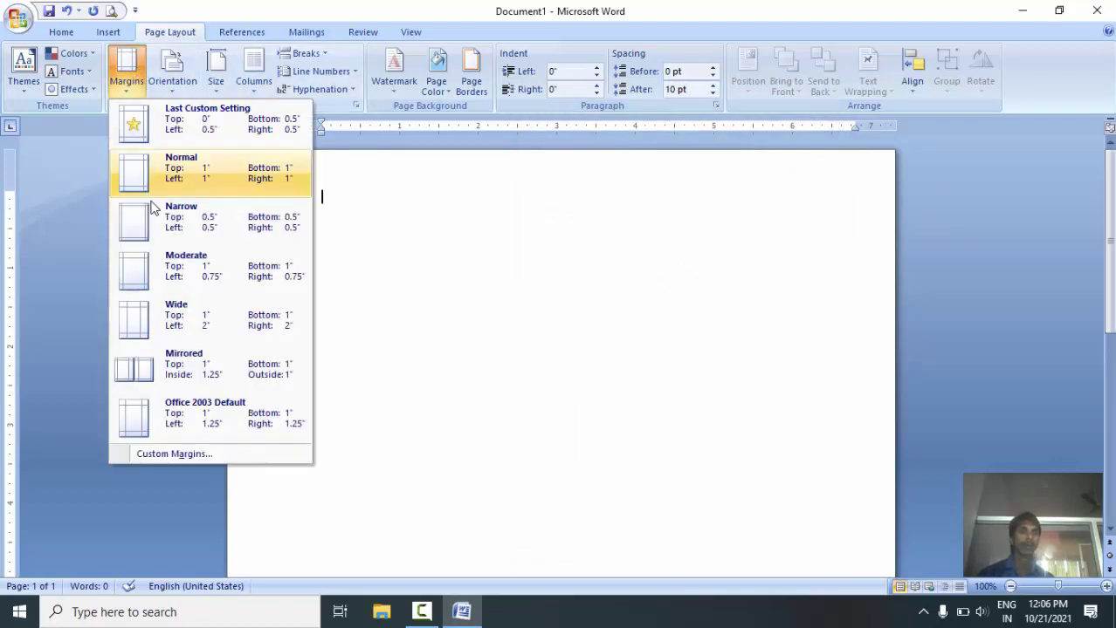
left_click(203, 454)
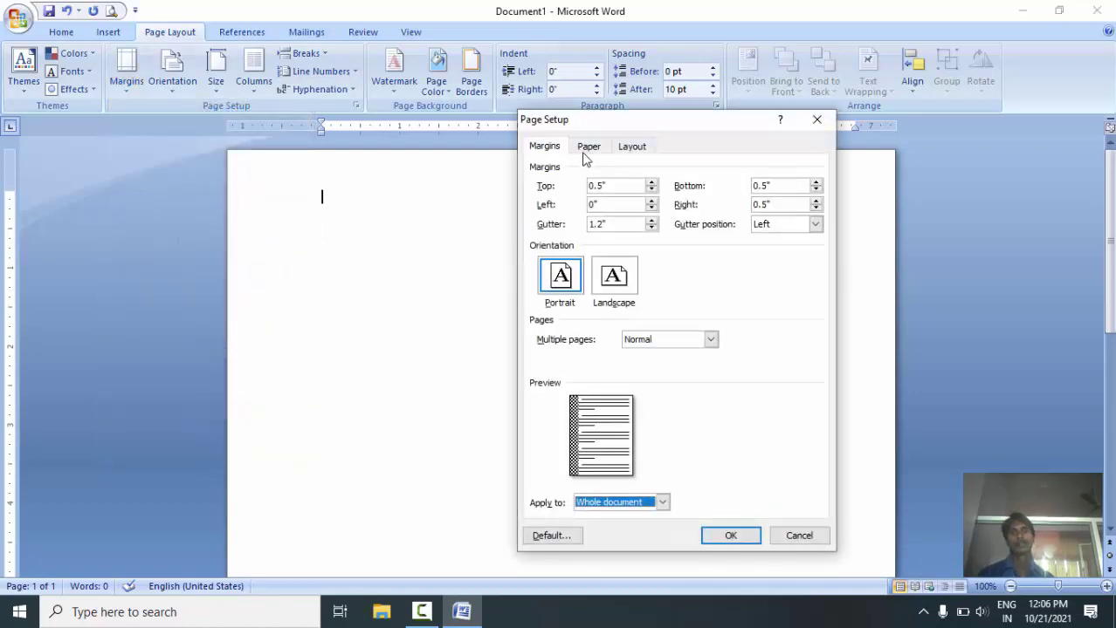
left_click(587, 148)
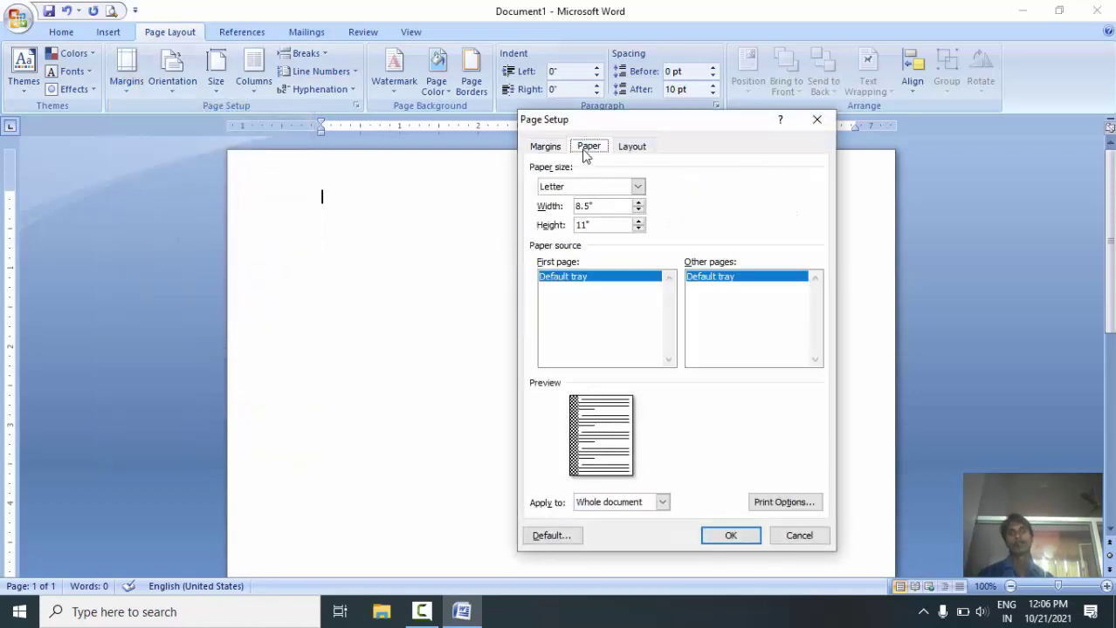
left_click(638, 188)
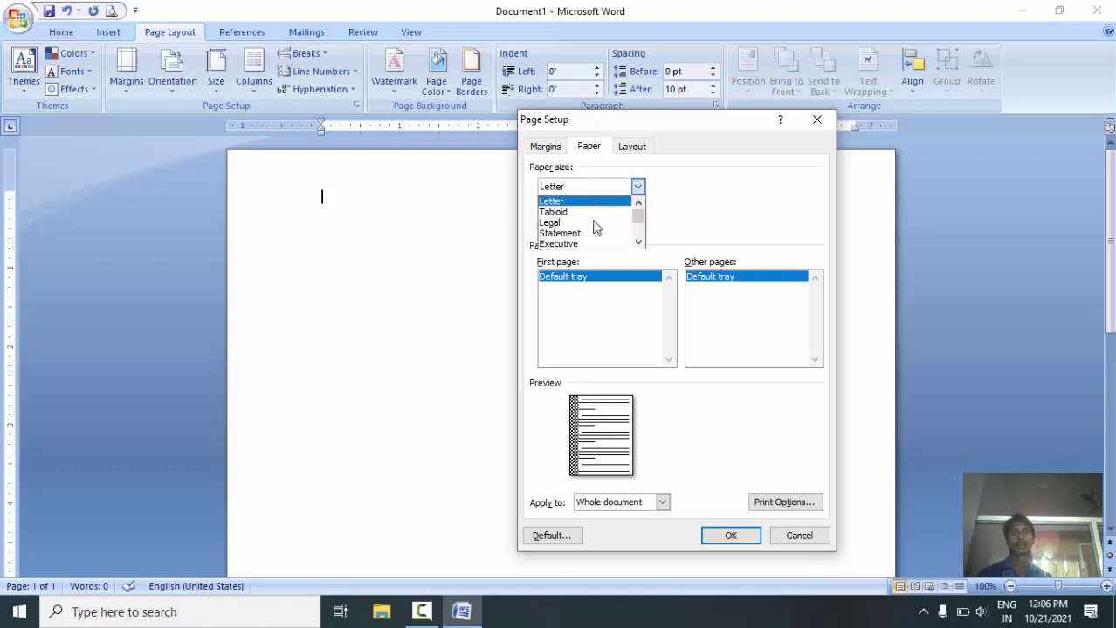
left_click(638, 188)
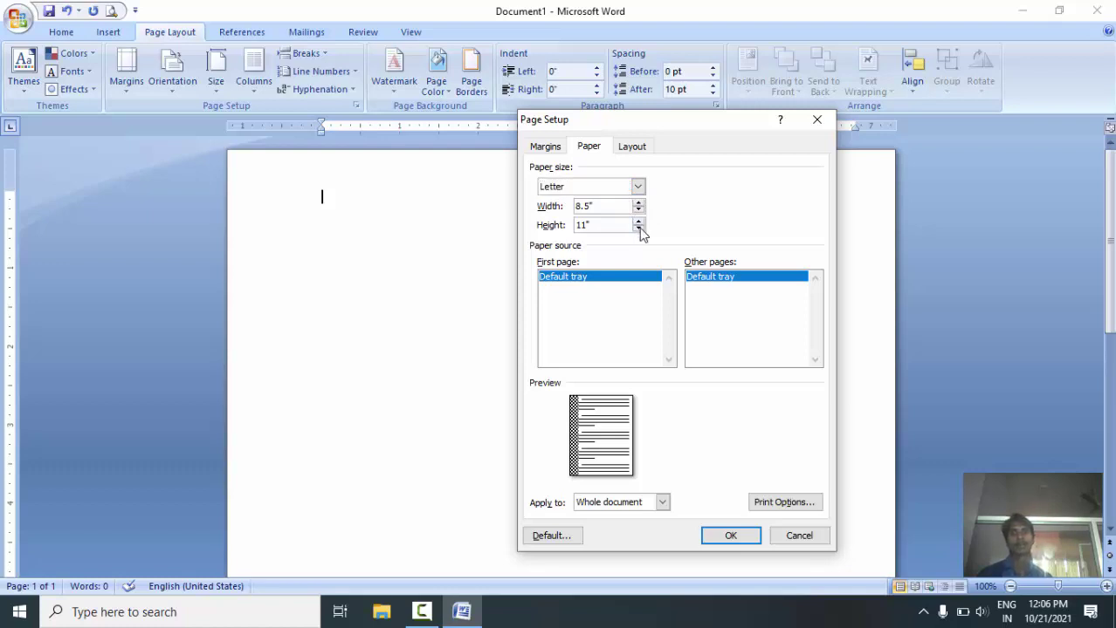
left_click(638, 228)
left_click(638, 229)
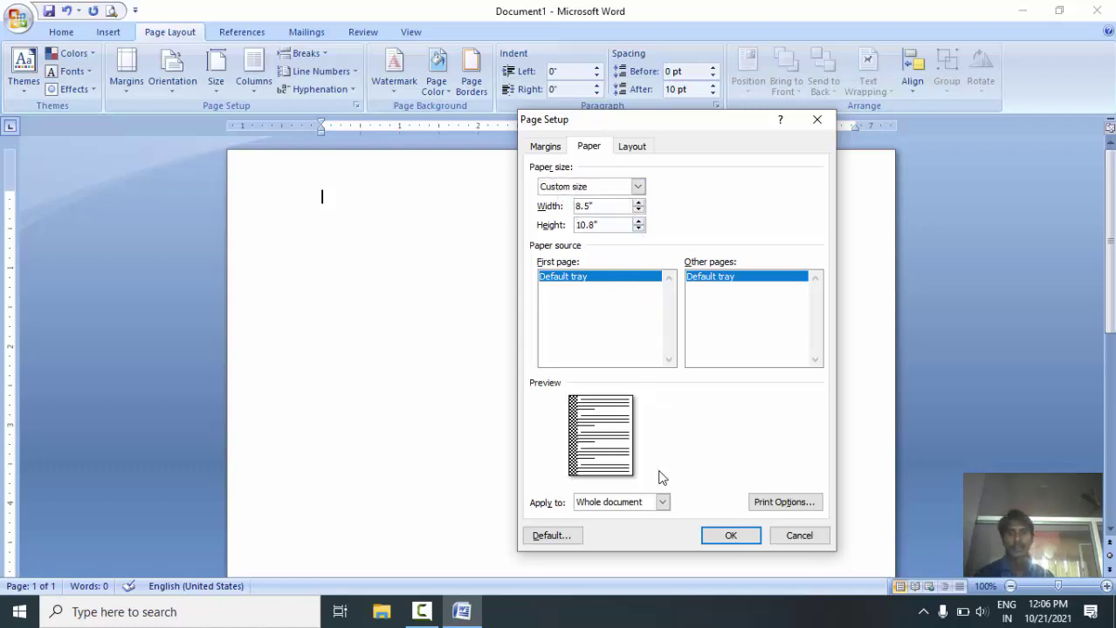
left_click(663, 503)
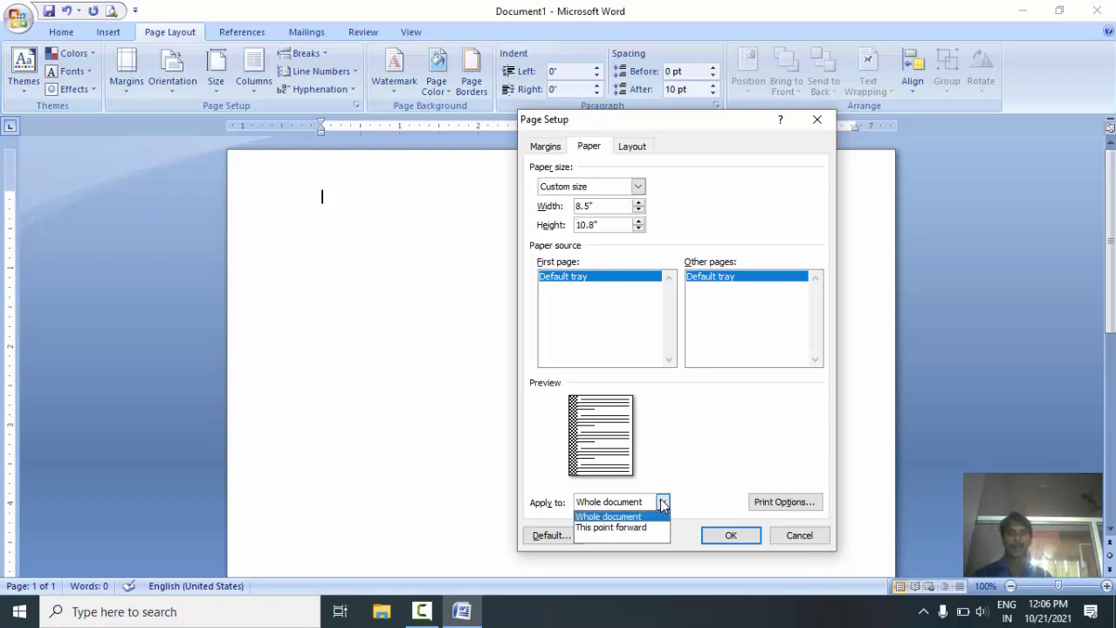
left_click(732, 434)
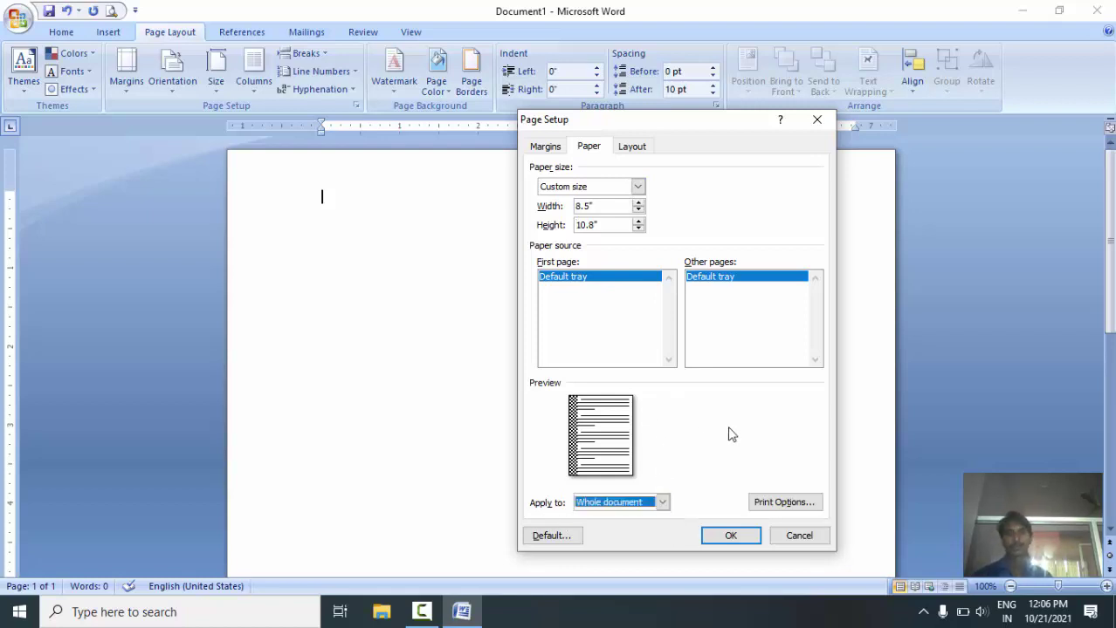
left_click(808, 503)
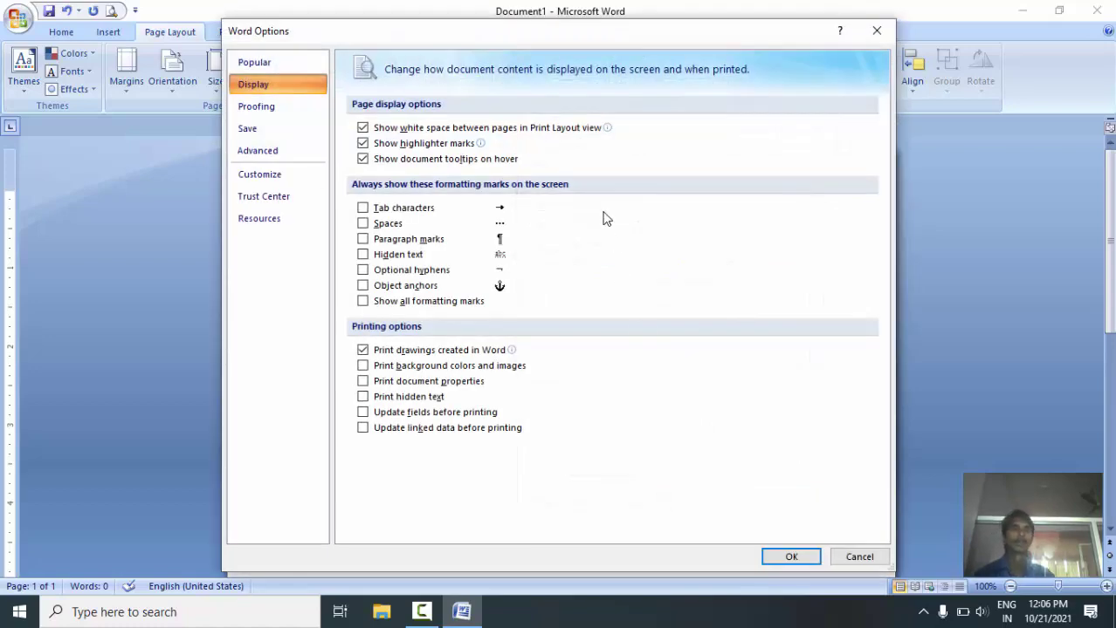
Step: Close Print Options and Page Setup without saving, then open and close Word Options from the Office menu
left_click(871, 35)
left_click(772, 502)
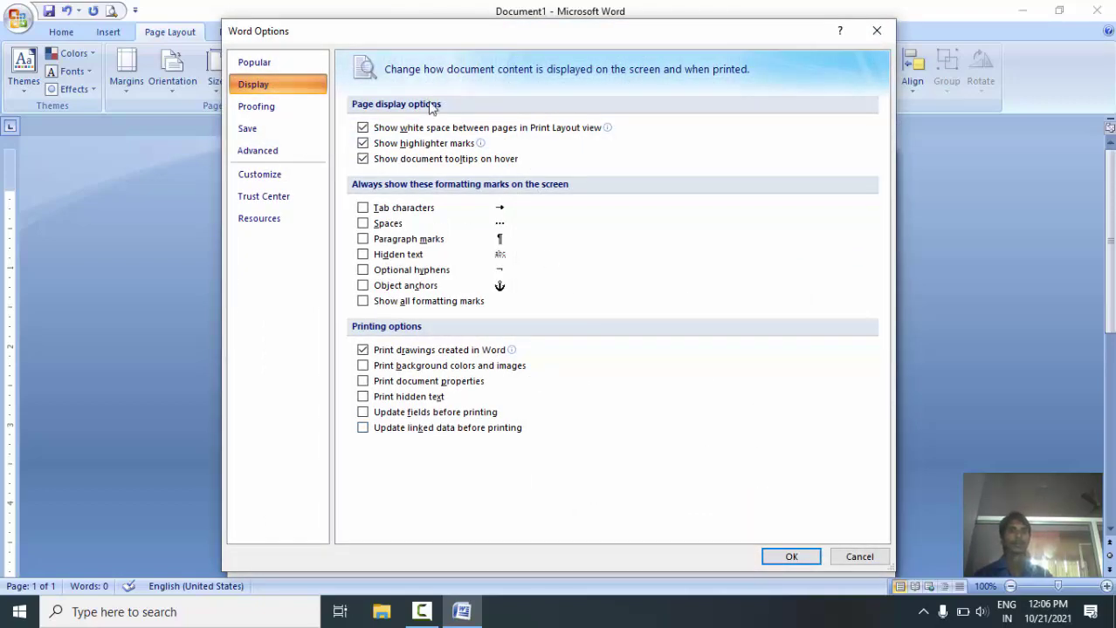
left_click(877, 33)
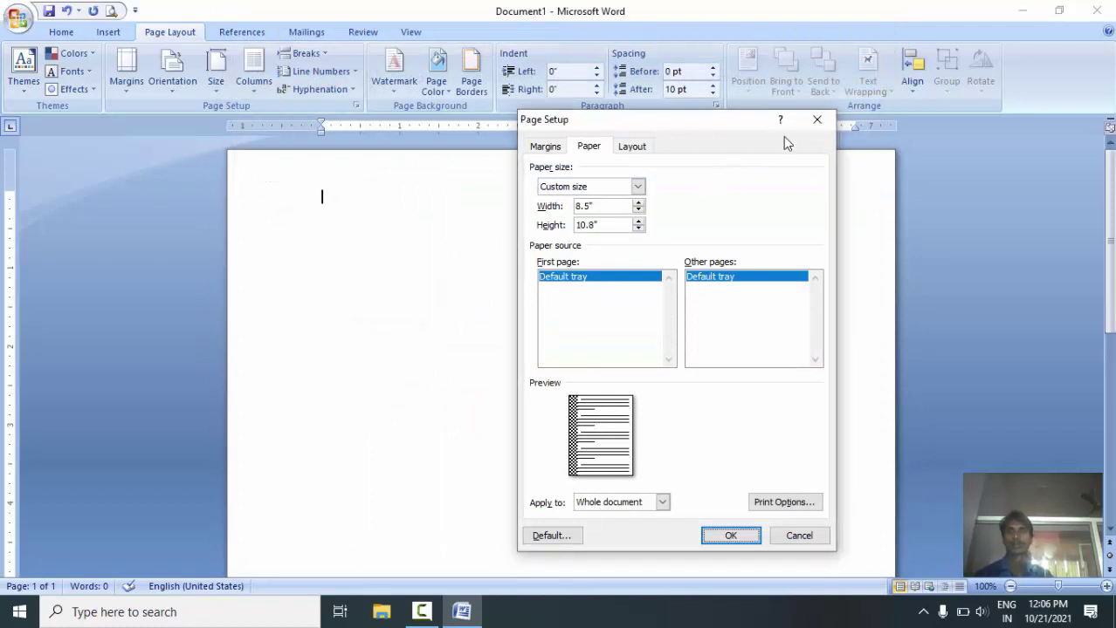
left_click(817, 120)
left_click(18, 18)
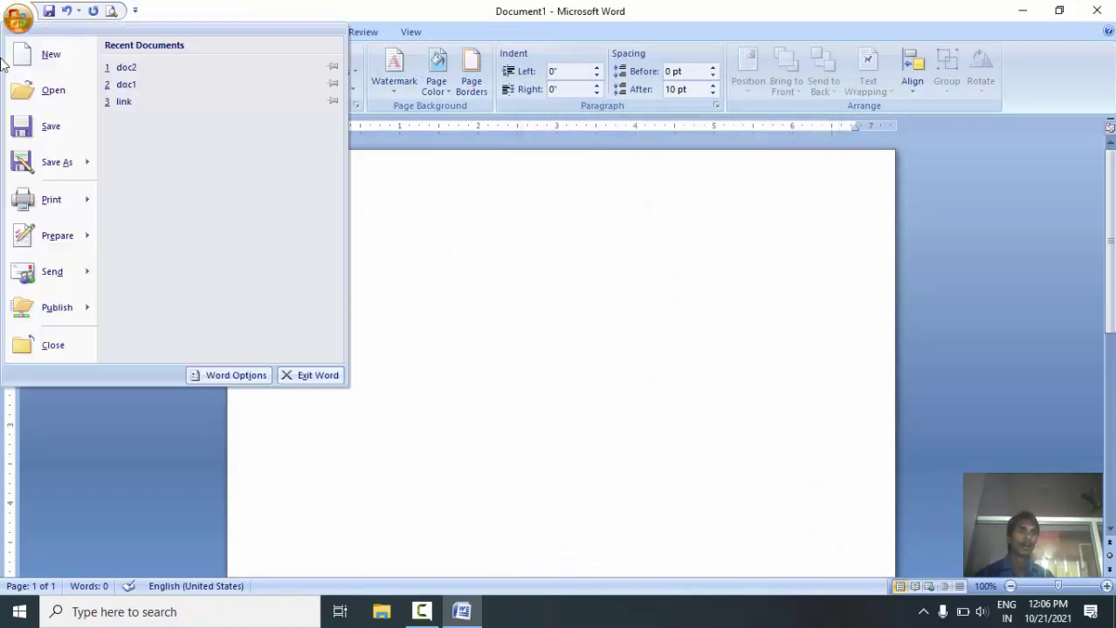
left_click(233, 382)
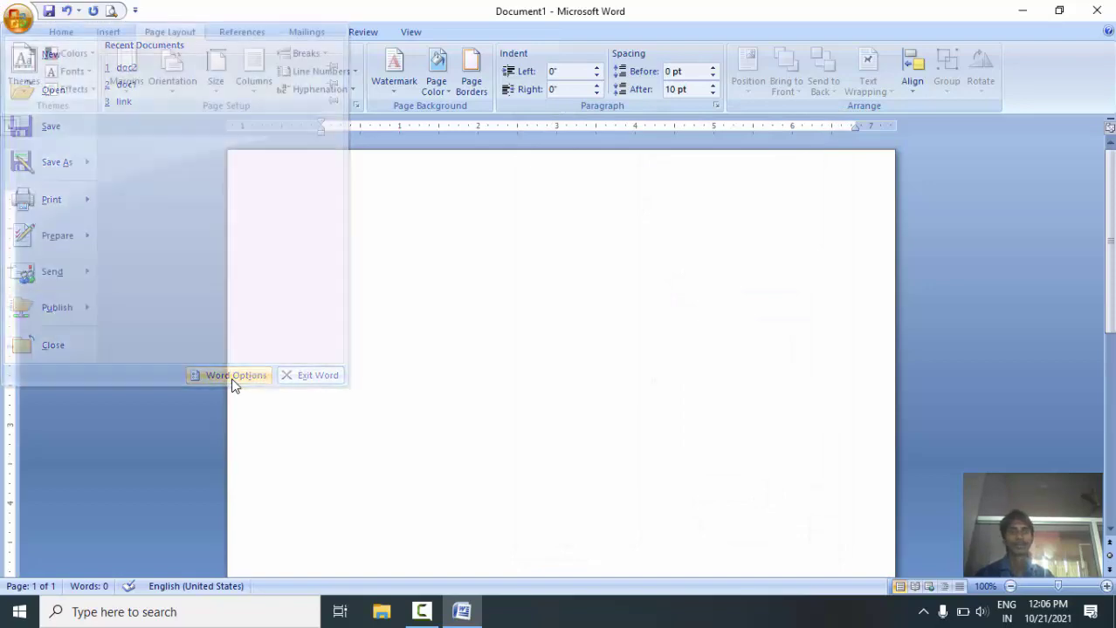
left_click(876, 31)
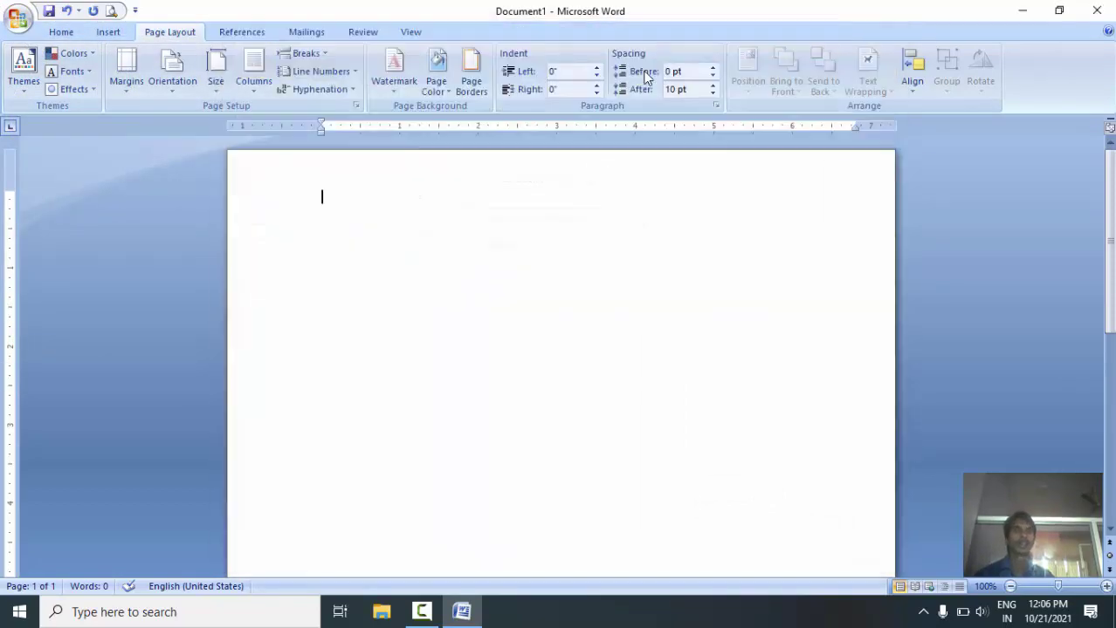
Step: Via Size > More Paper Sizes, keep Letter and show the Layout section and header/footer settings
left_click(194, 81)
left_click(218, 83)
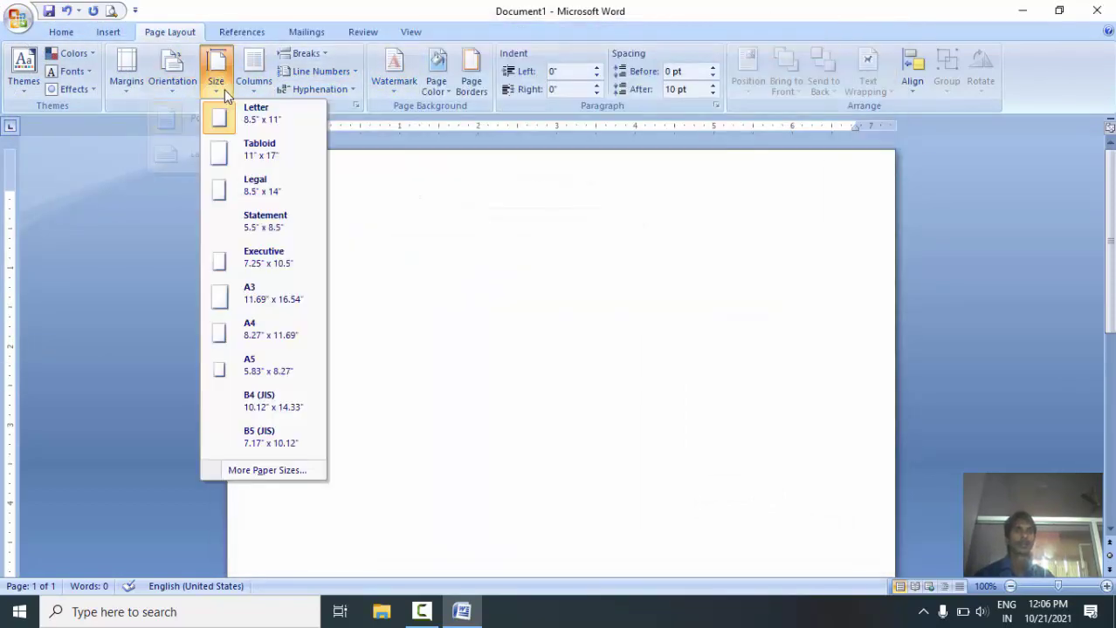
left_click(283, 469)
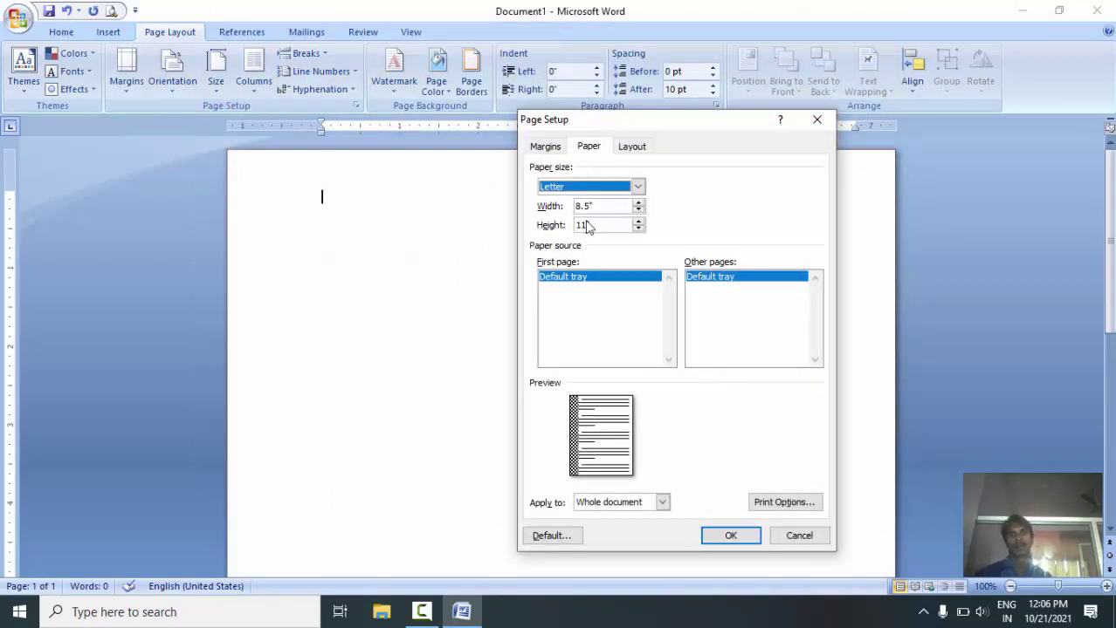
left_click(638, 186)
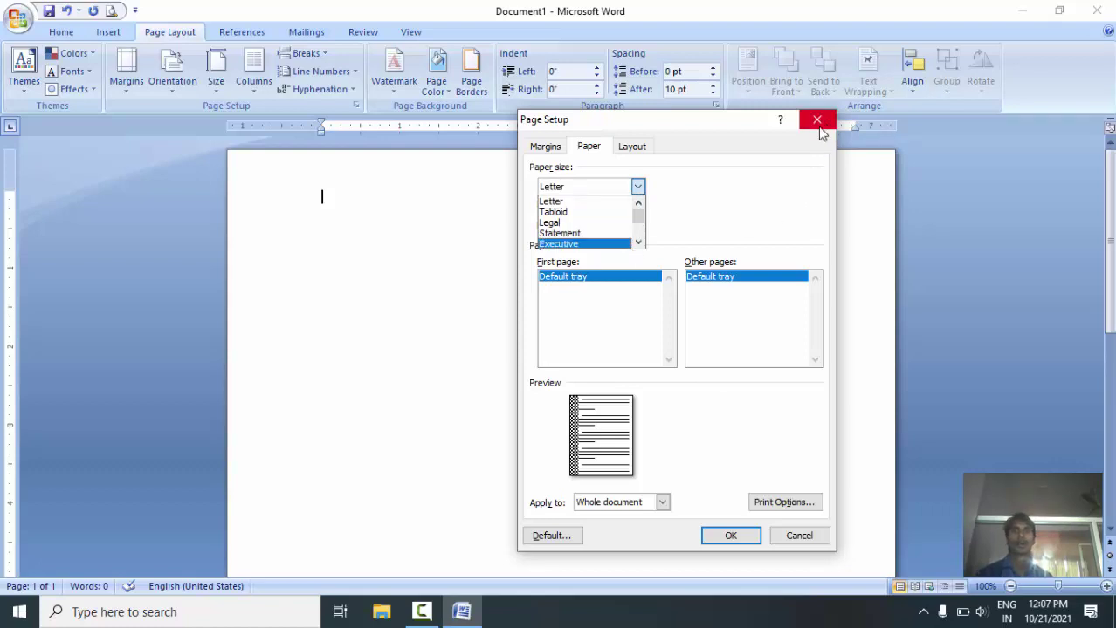
left_click(686, 164)
left_click(641, 150)
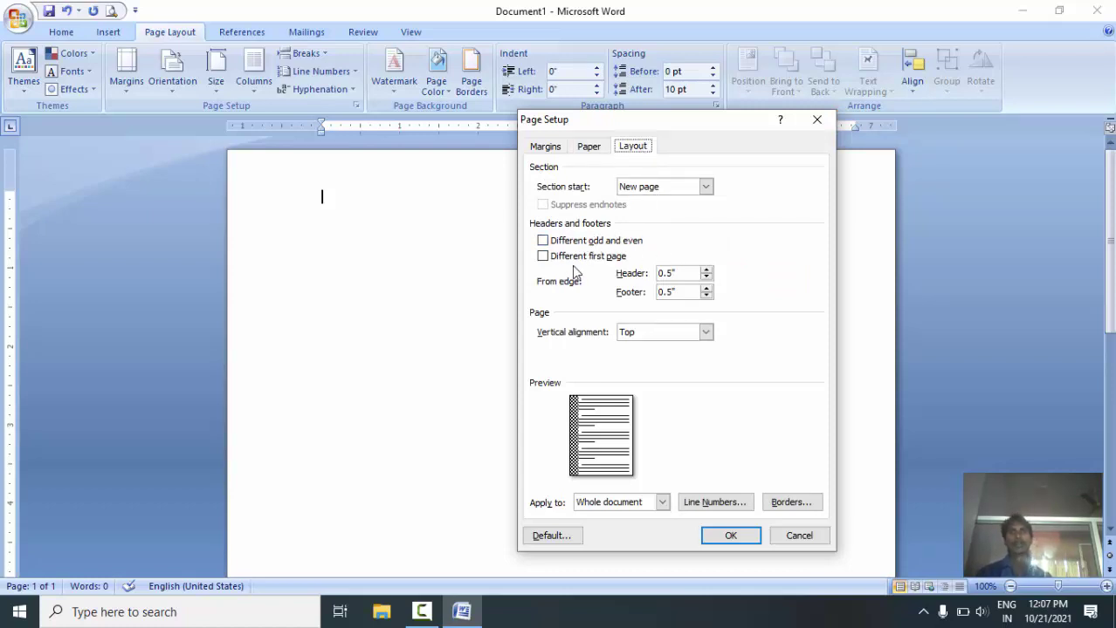
Step: Keep vertical alignment at Top, then open and close Borders from Page Setup
left_click(708, 333)
left_click(710, 334)
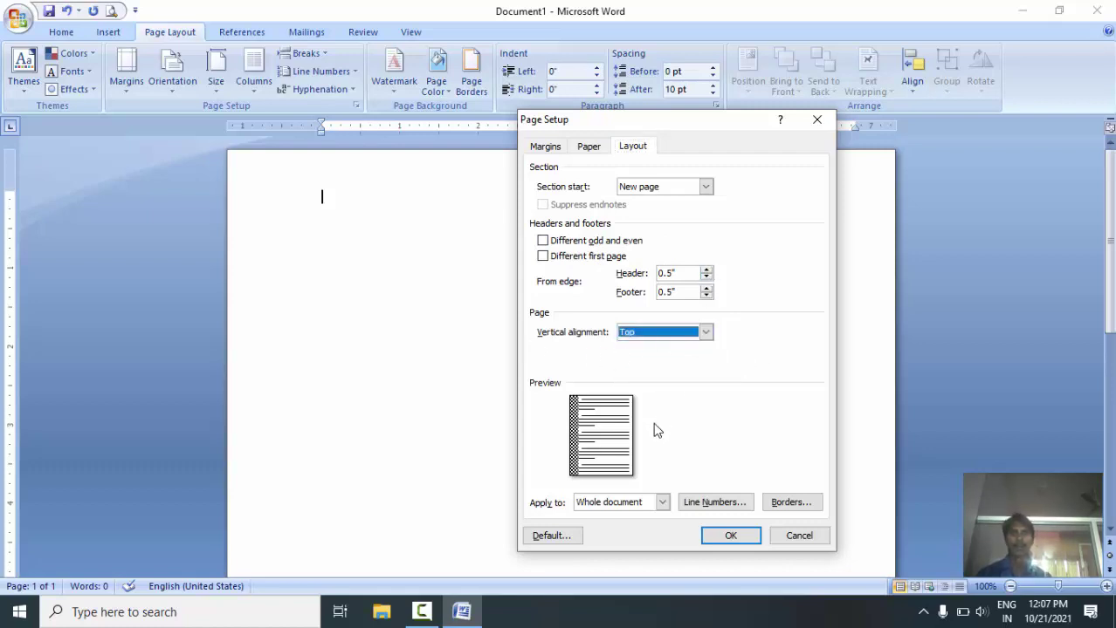
left_click(798, 508)
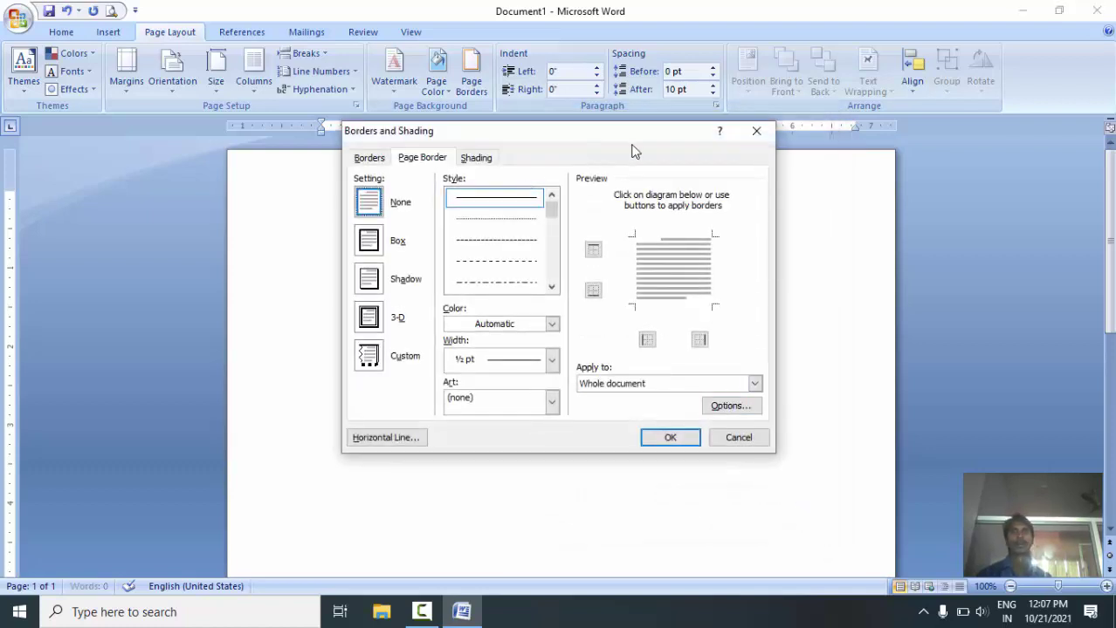
left_click(756, 133)
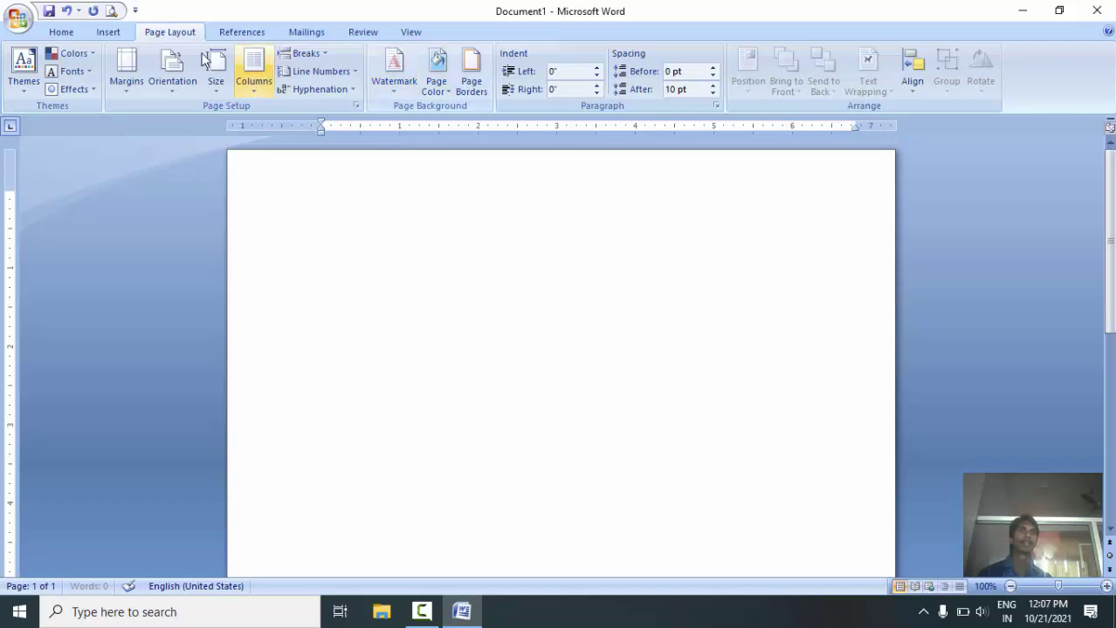
Step: Reopen Page Borders from Page Layout, close it unchanged, and show the paper Size list
left_click(117, 33)
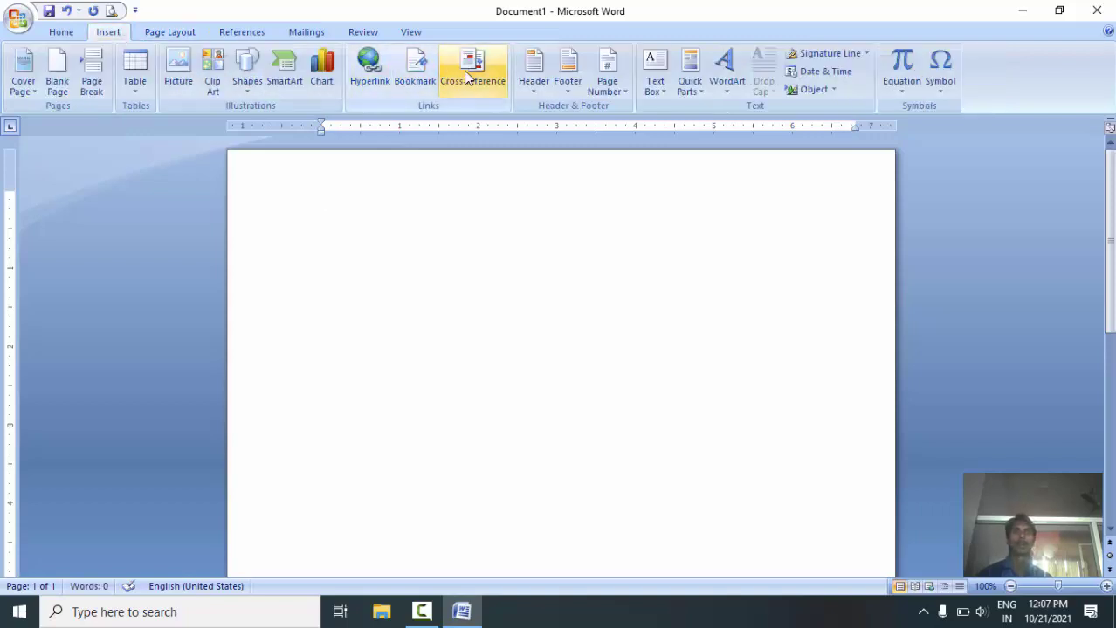
left_click(170, 35)
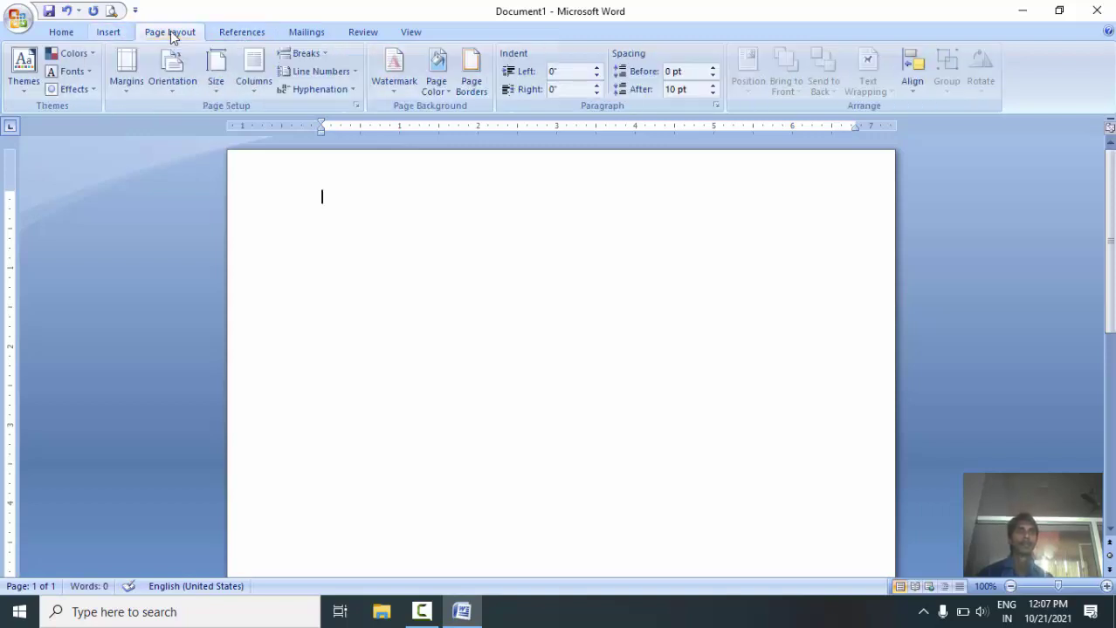
left_click(471, 77)
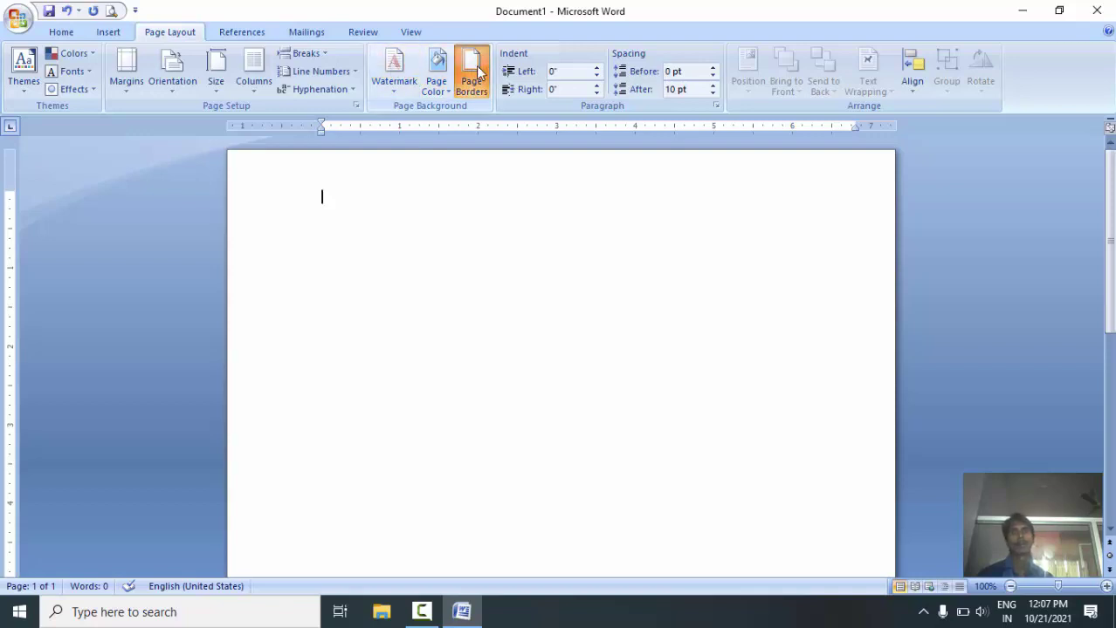
left_click(756, 131)
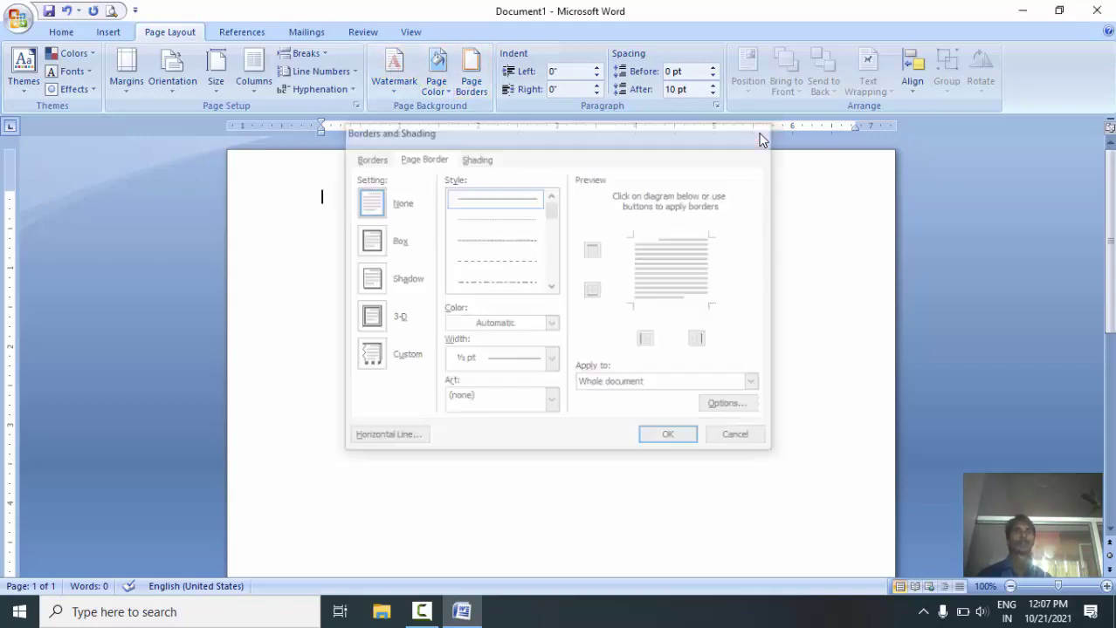
left_click(216, 74)
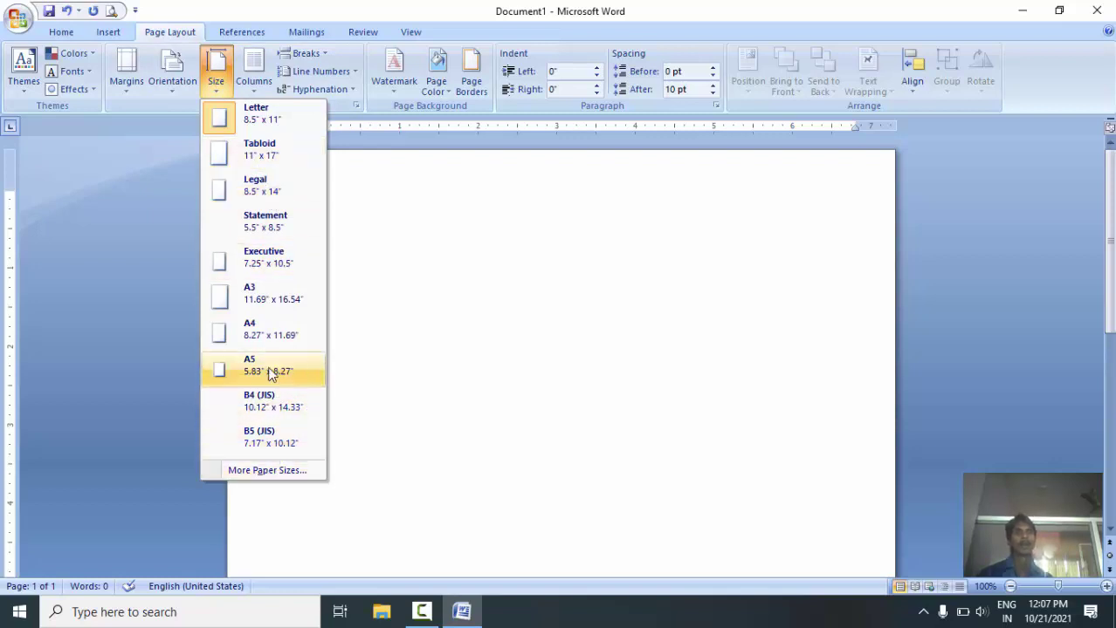
Step: Try Tabloid and A3 paper sizes, then settle on A4 (8.27" x 11.69")
left_click(277, 151)
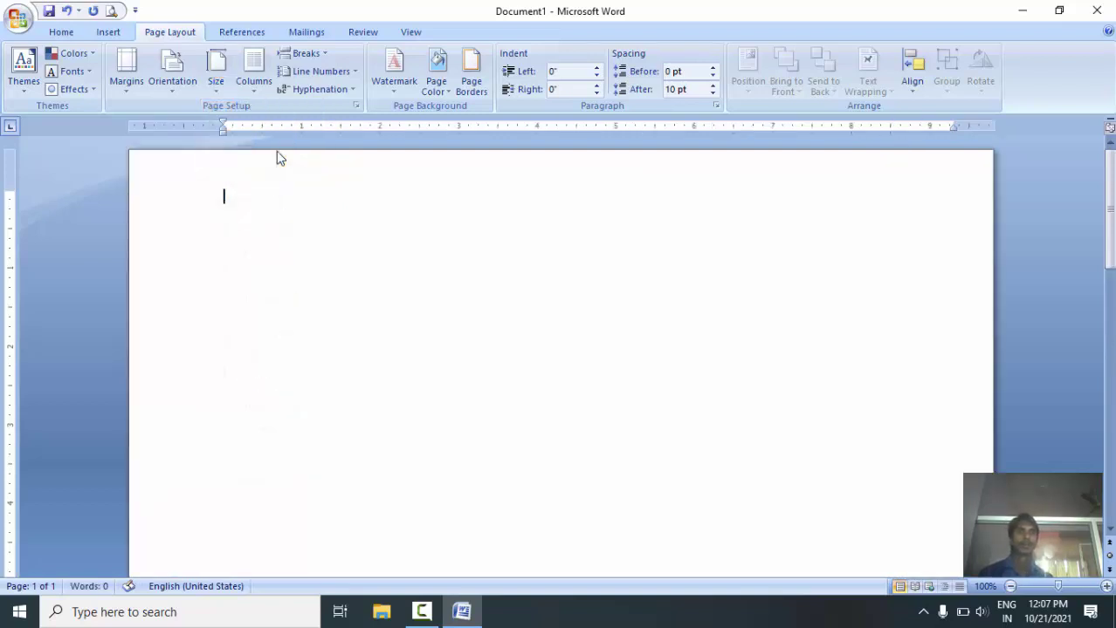
left_click(214, 83)
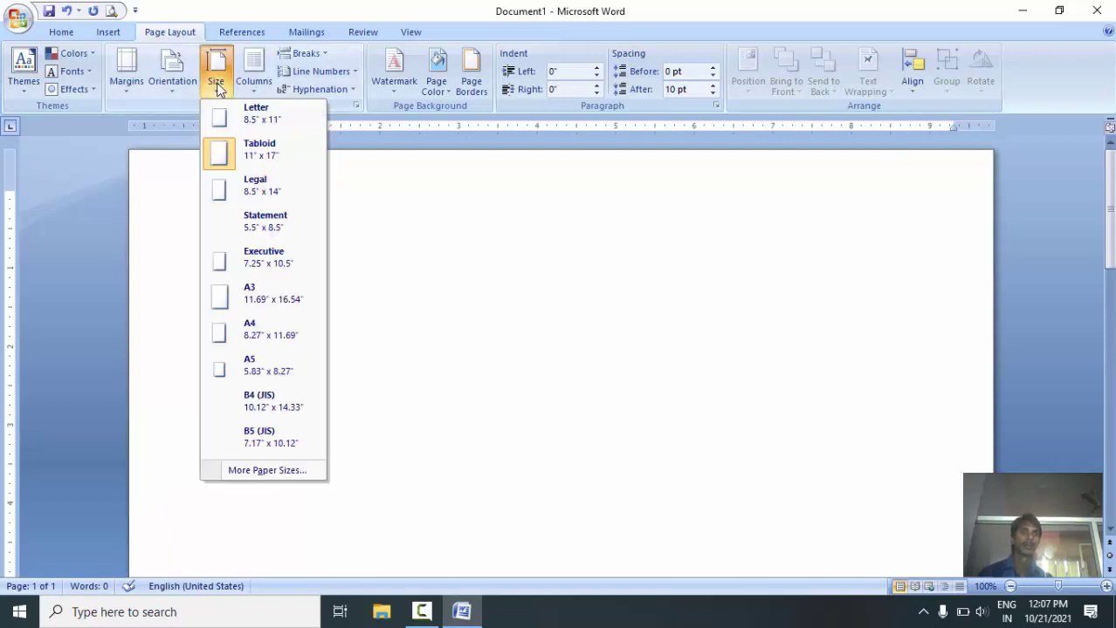
left_click(269, 301)
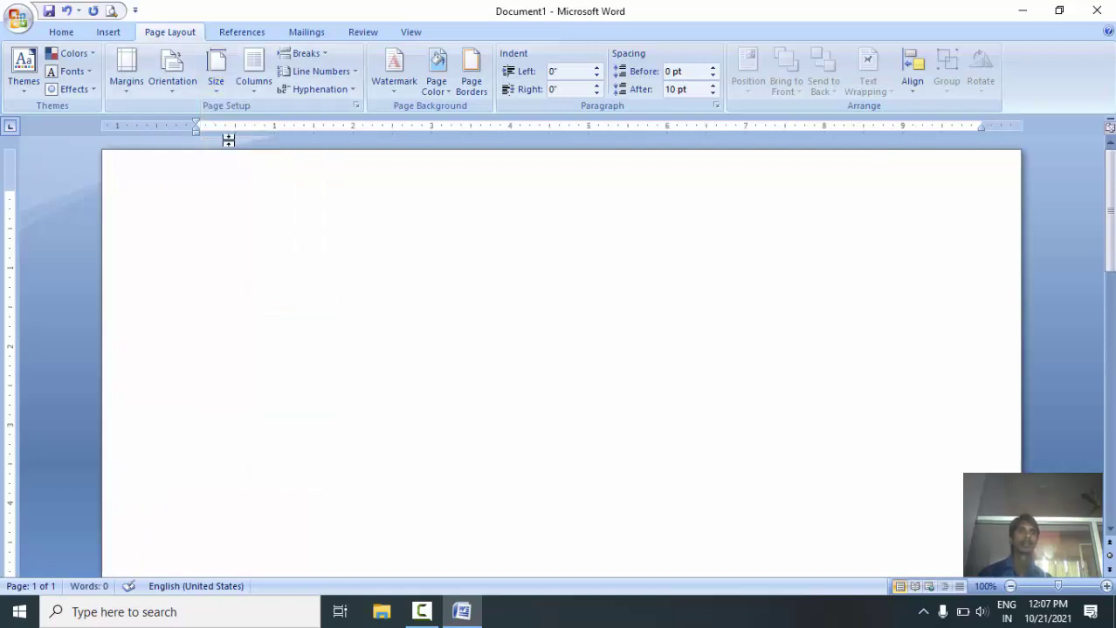
left_click(220, 88)
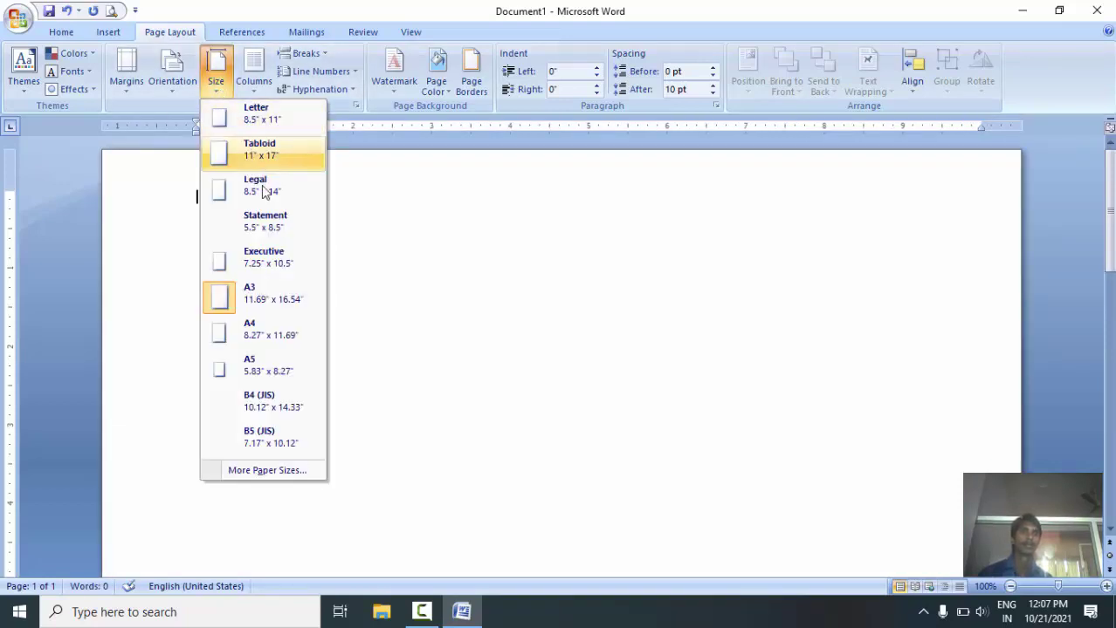
left_click(272, 346)
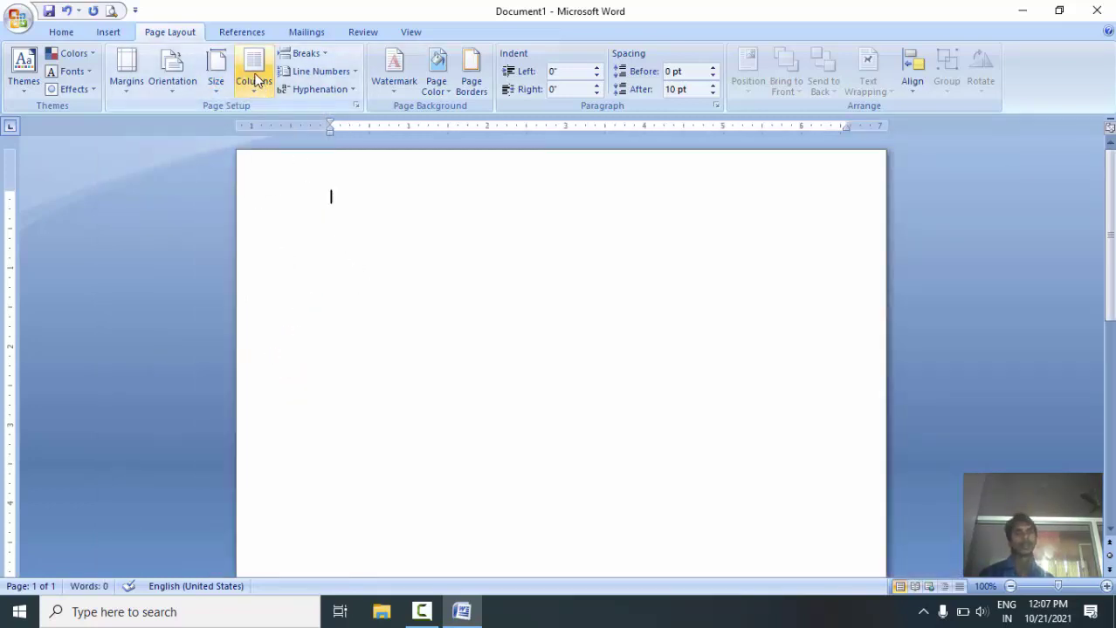
left_click(215, 74)
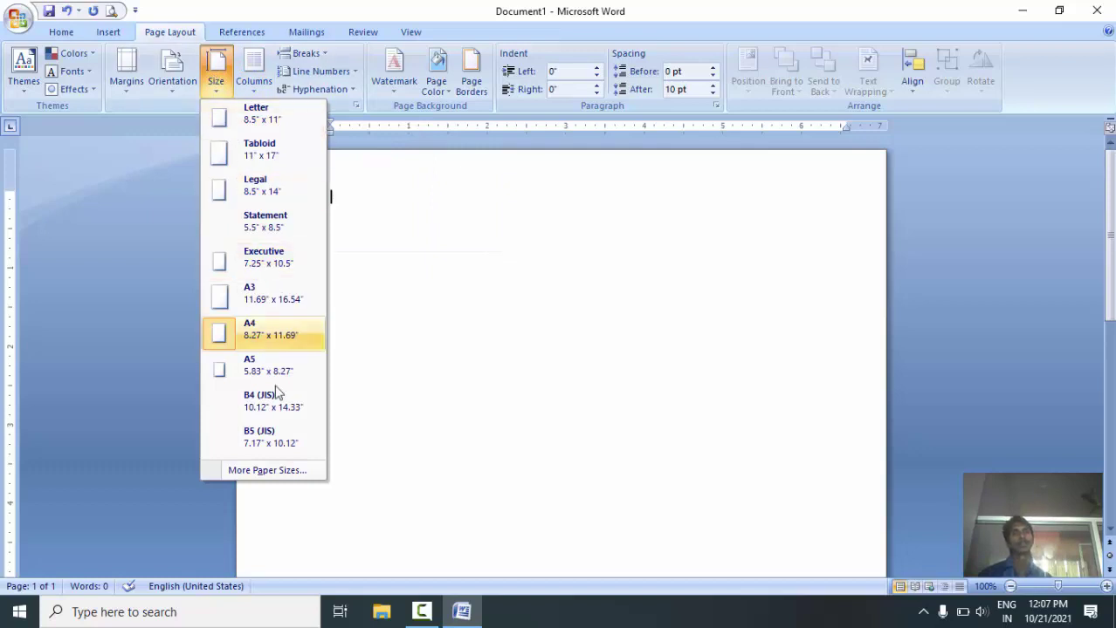
left_click(500, 426)
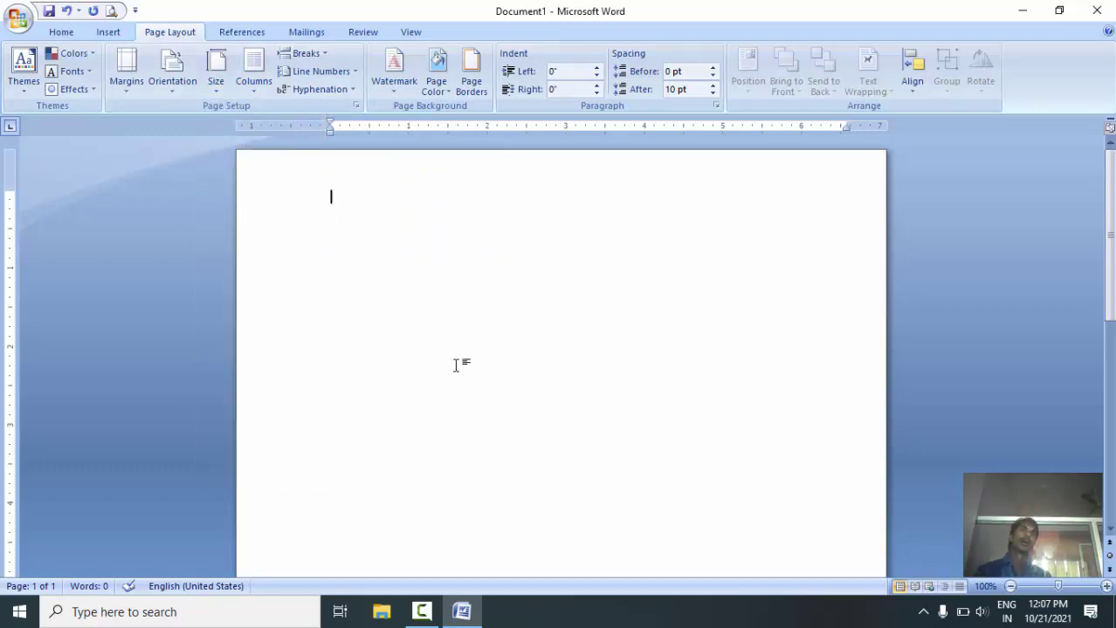
Step: Switch the page to two columns and type the test letters 'libdnnnn…' in the first
left_click(260, 89)
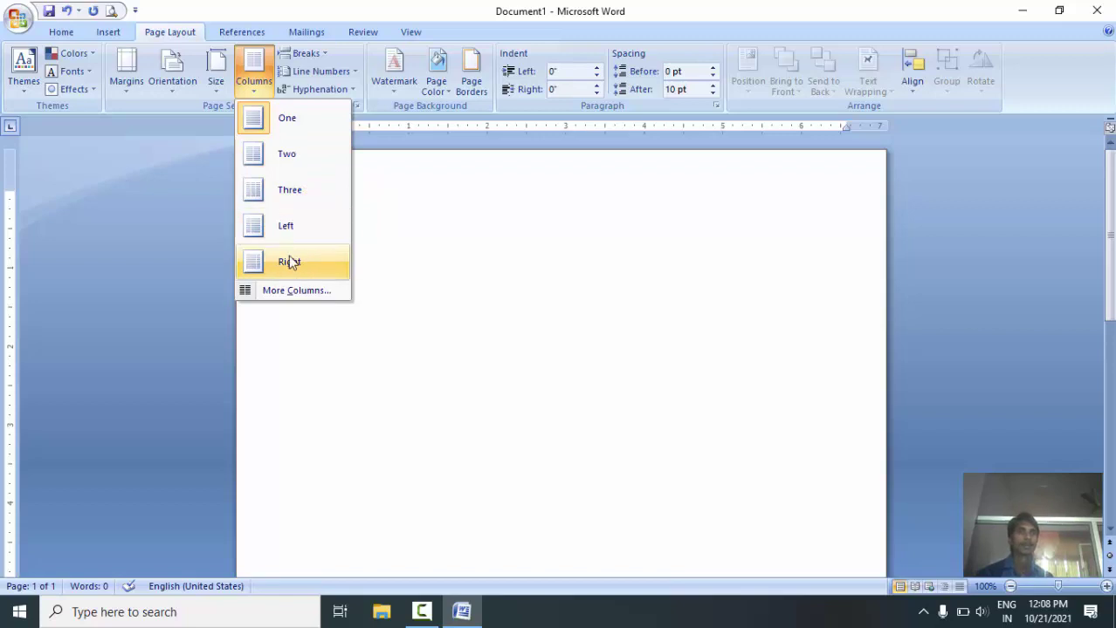
left_click(319, 158)
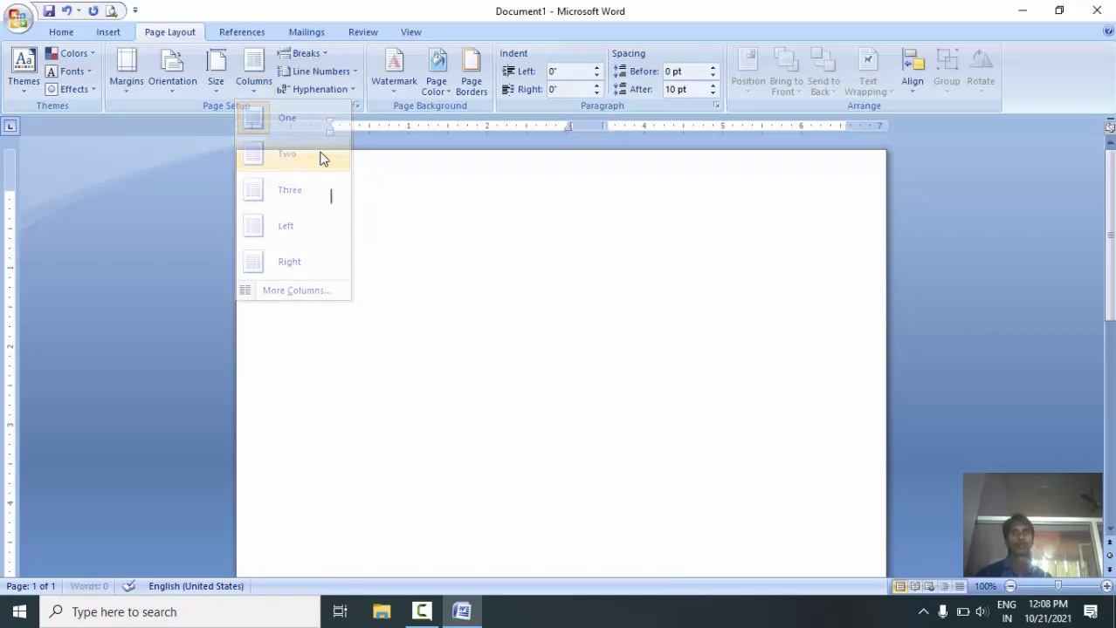
type("libdnnnnnnnnnnnnn")
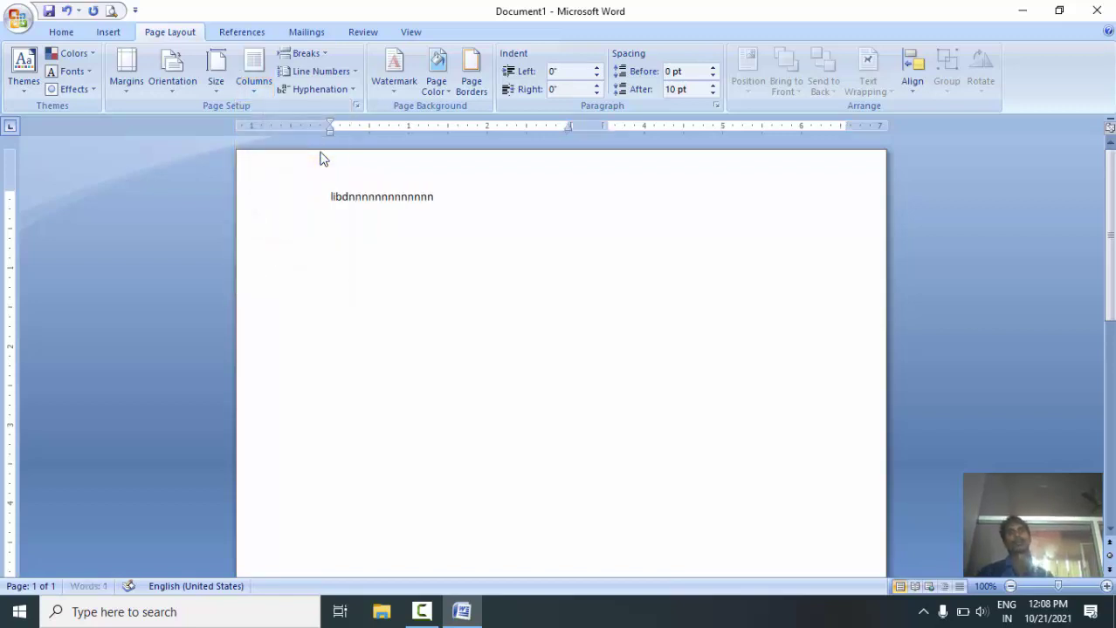
type("nnnnnnnnnnnnnnnnnnnnnnnnnnnnnnnnnnnnnnnnnnnnnnnnnnnnnnnnnnnnnnnnnnnnnnnnnnnnnnnnn")
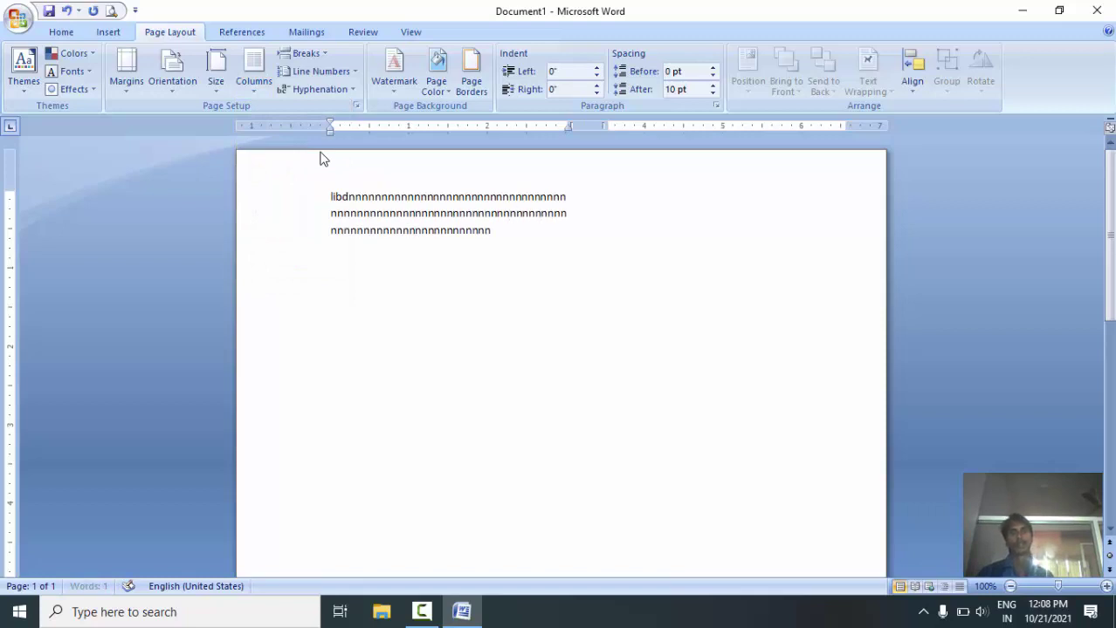
type("nnnnnnnnnnel")
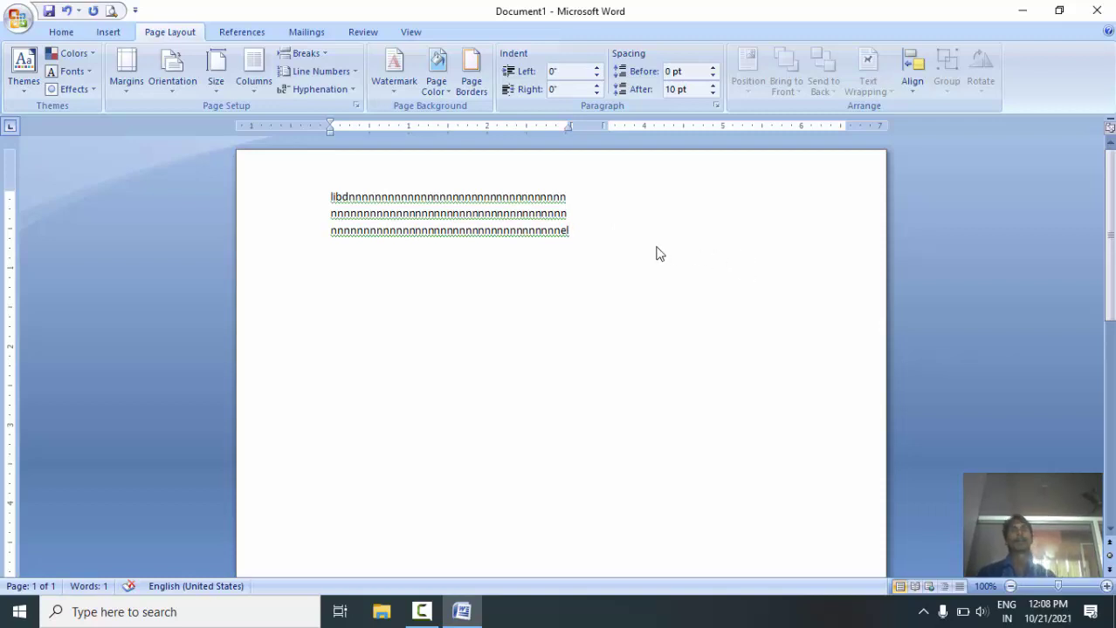
Step: Type 'fuqbwefubfuibfu' and 'alkvnldkvibeewi hweug hweiug wig eihgeiugh eug' in the second column
left_click(322, 57)
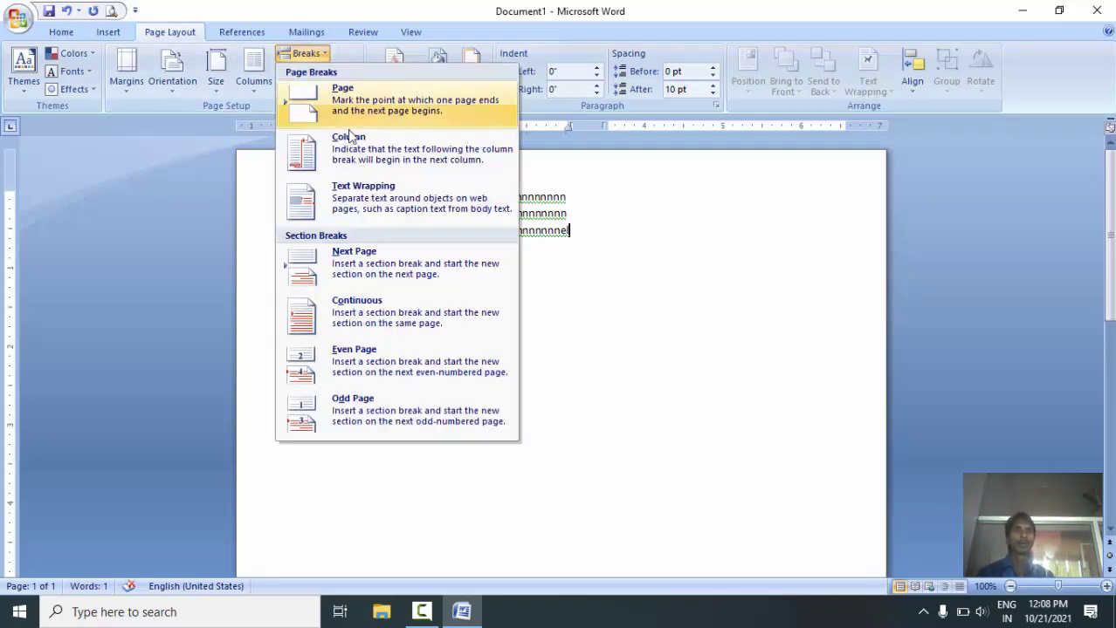
left_click(709, 227)
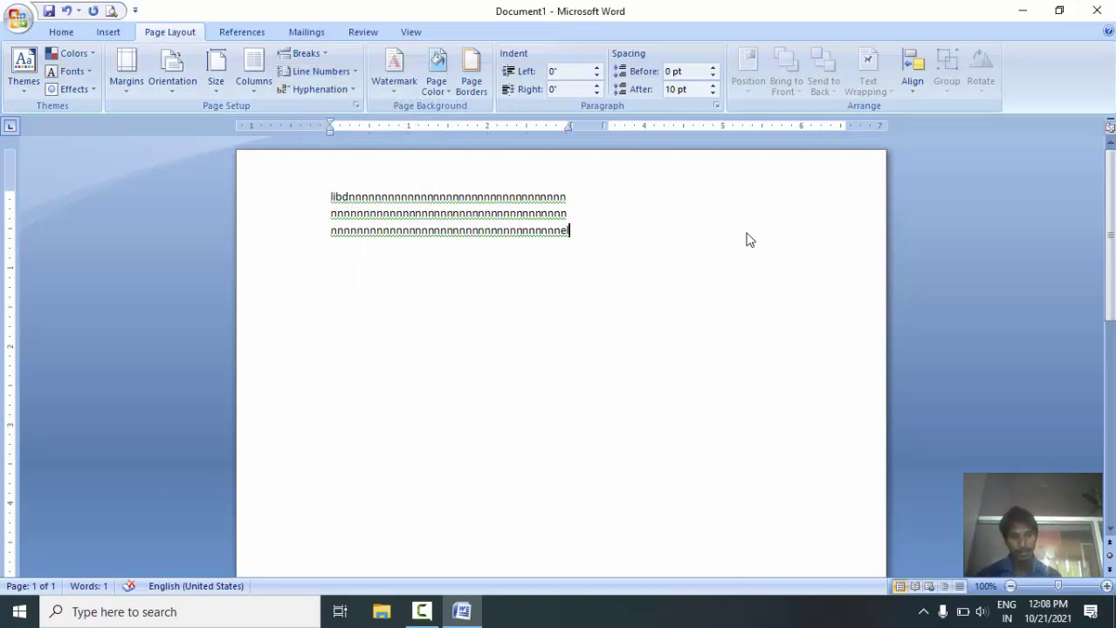
key("Tab")
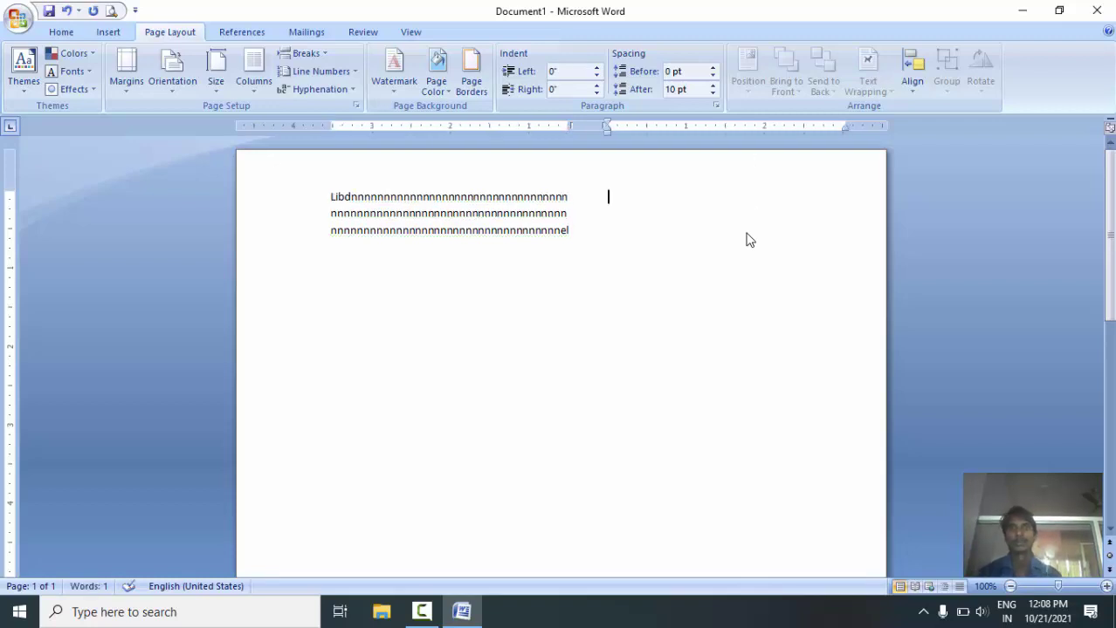
type("fuqbwefubfuibfu")
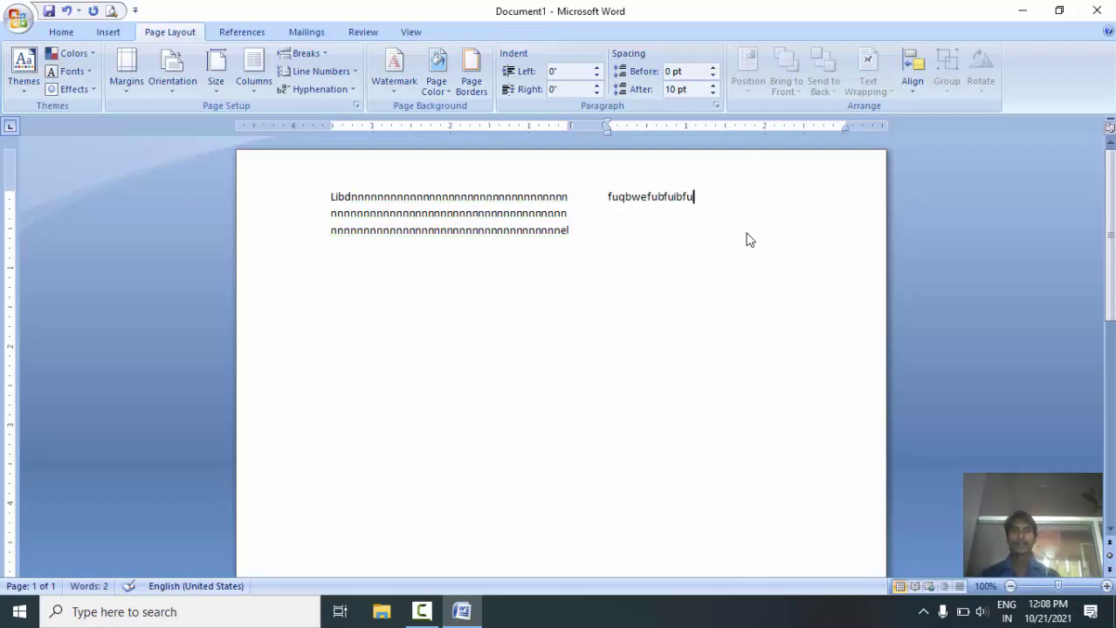
left_click(486, 256)
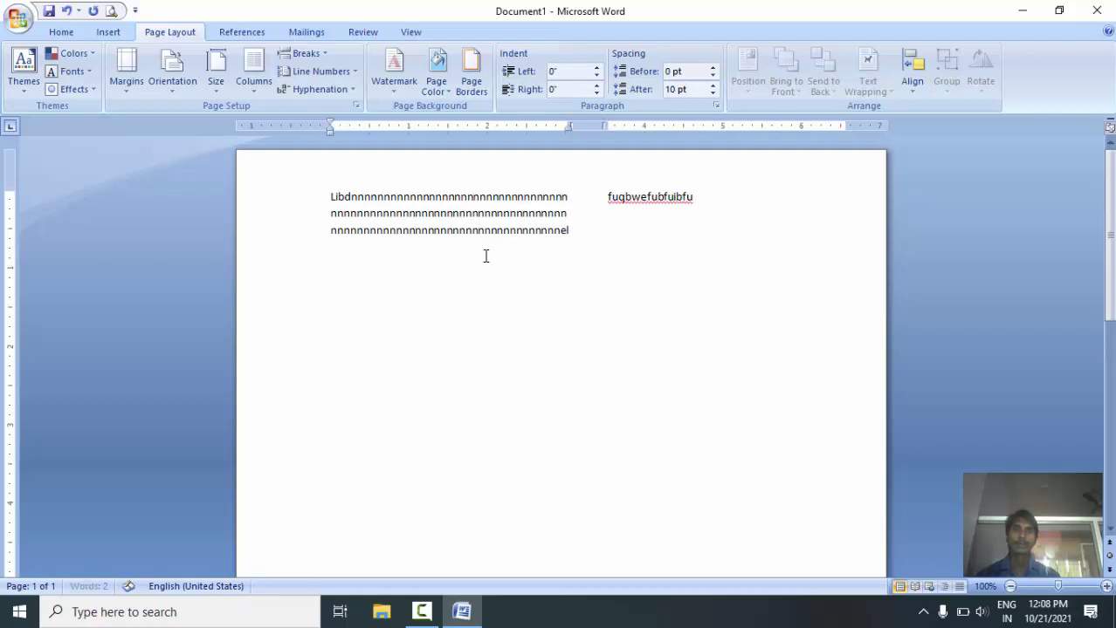
type("alkvnl")
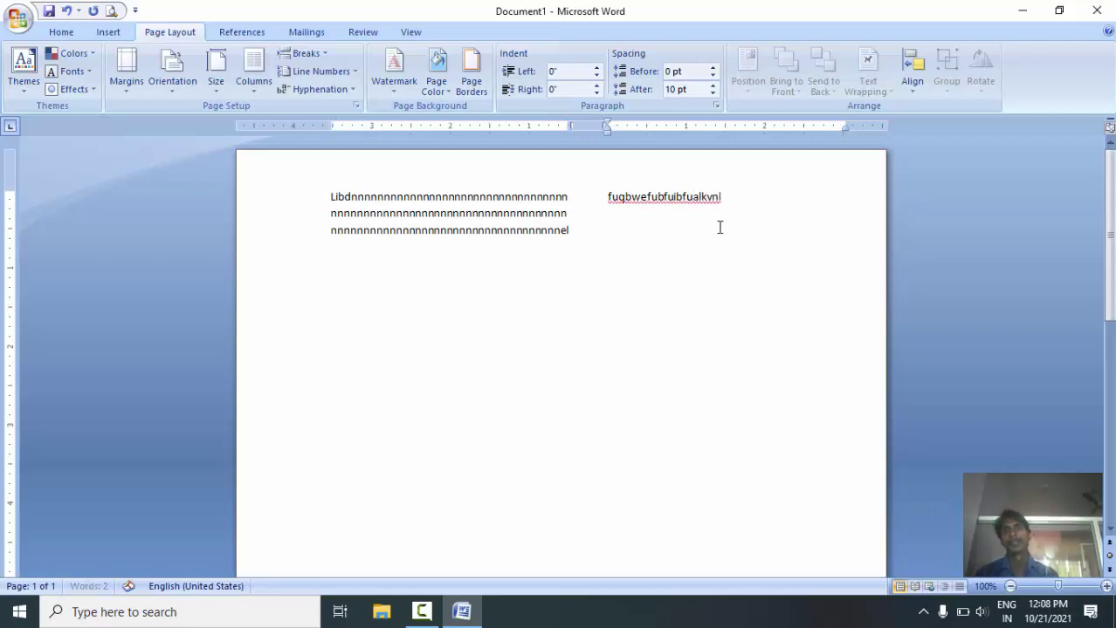
type("dkvibeewi hweug hweiug wig eihgeiugh eug")
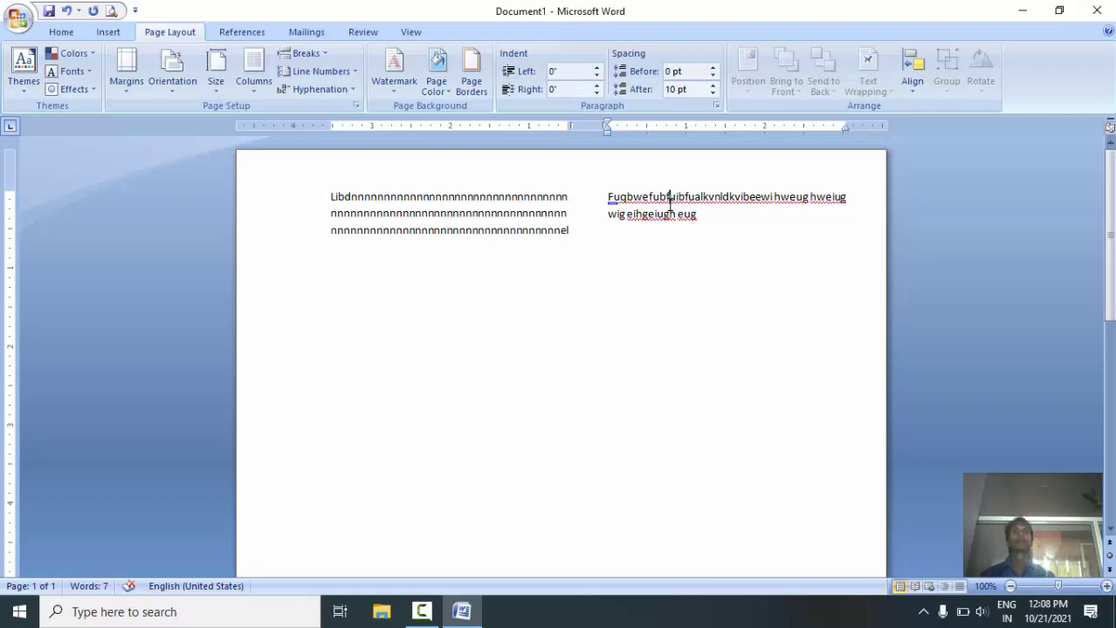
left_click(669, 203)
left_click_drag(1109, 218, 1111, 147)
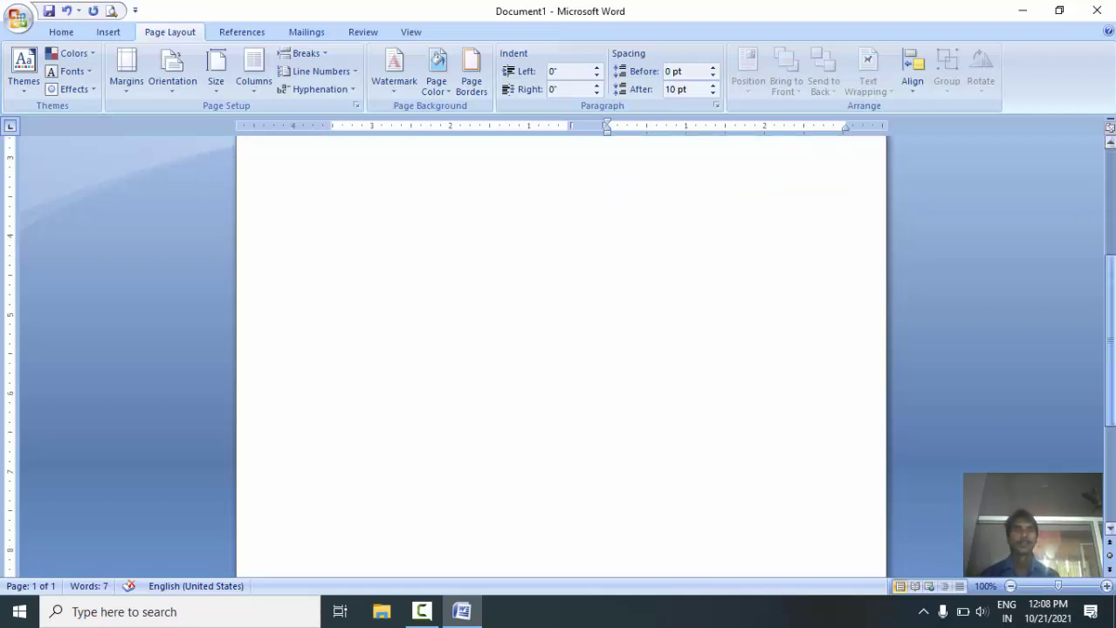
Step: In the Columns dialog, set two equal columns with Line between
left_click(264, 77)
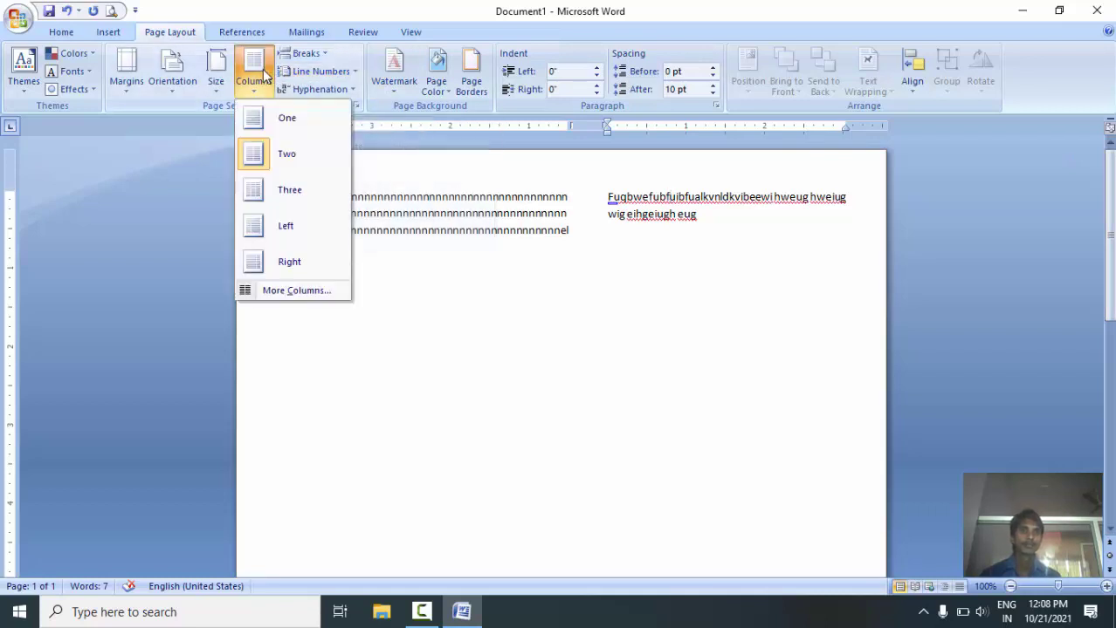
left_click(289, 238)
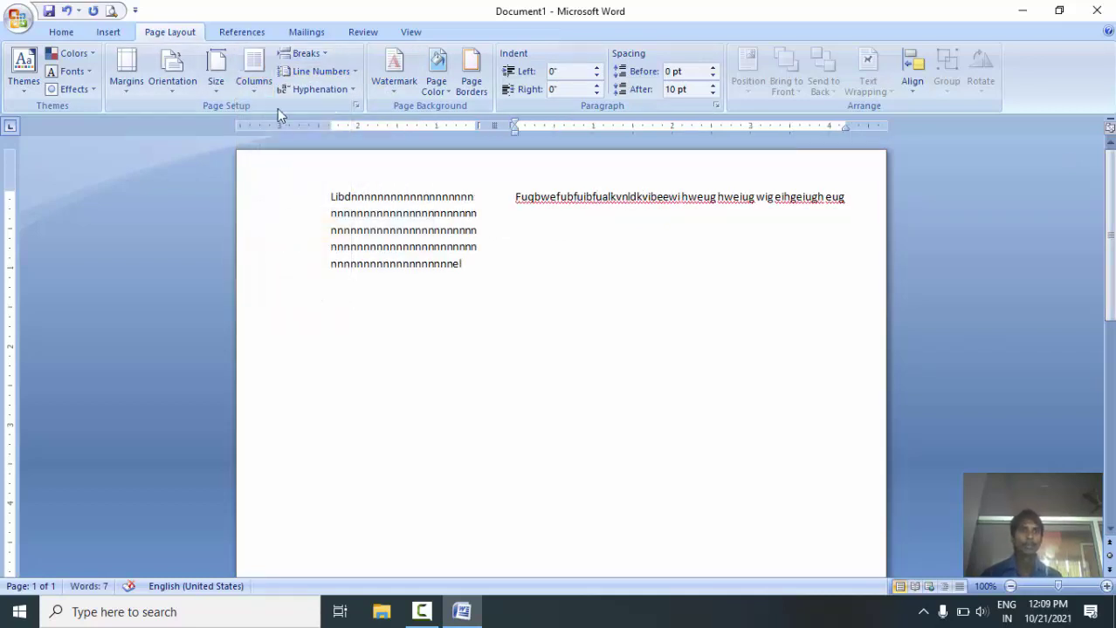
left_click(258, 85)
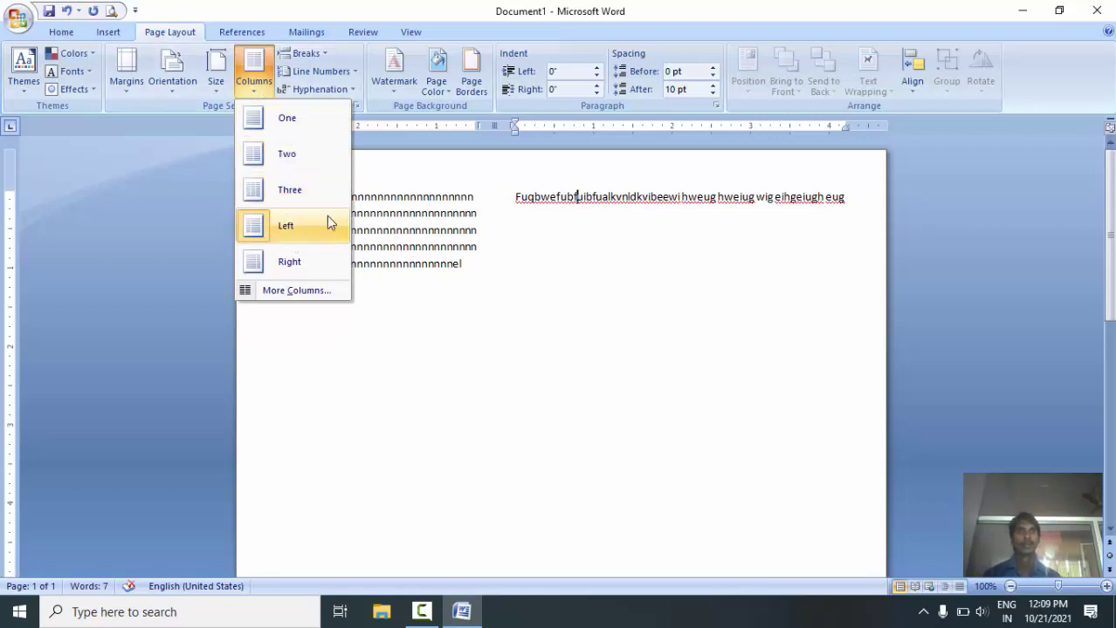
left_click(297, 291)
left_click(441, 209)
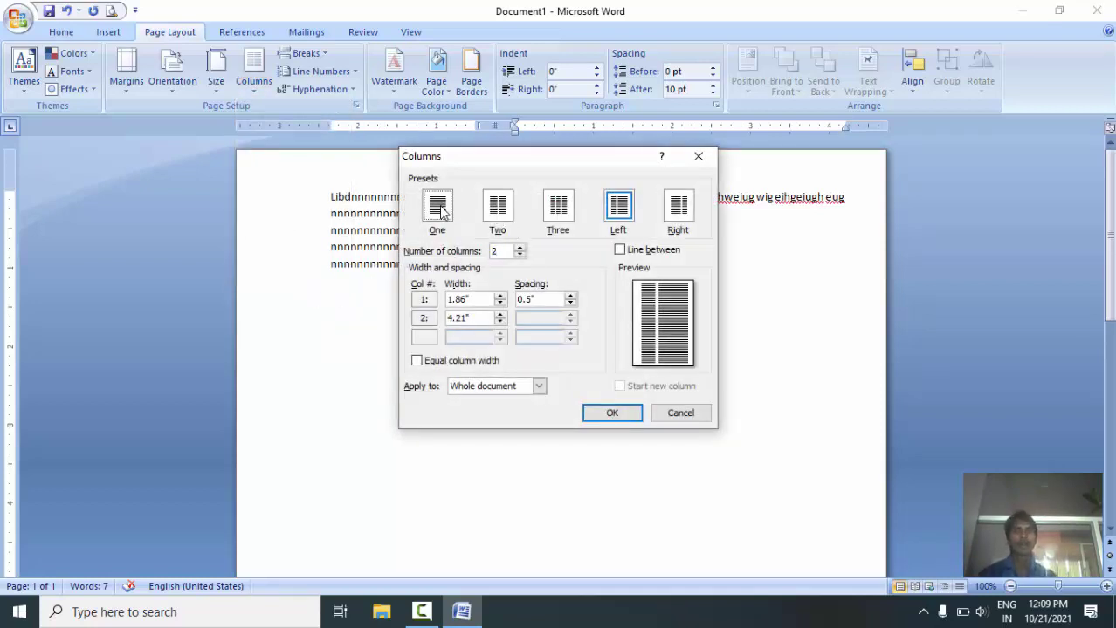
left_click(495, 219)
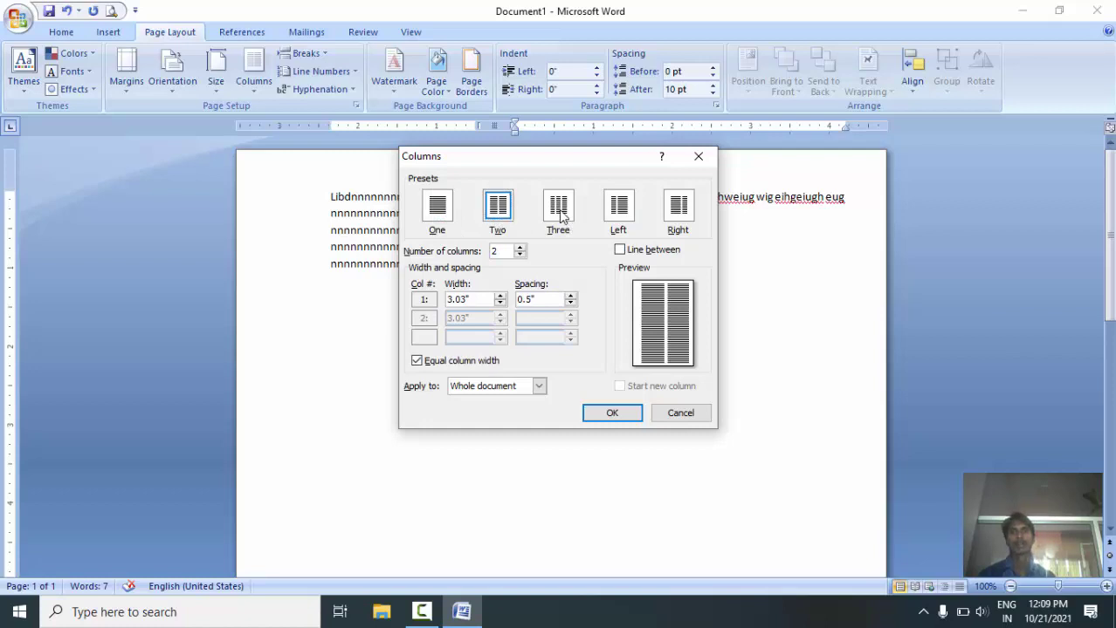
left_click(562, 216)
left_click(508, 214)
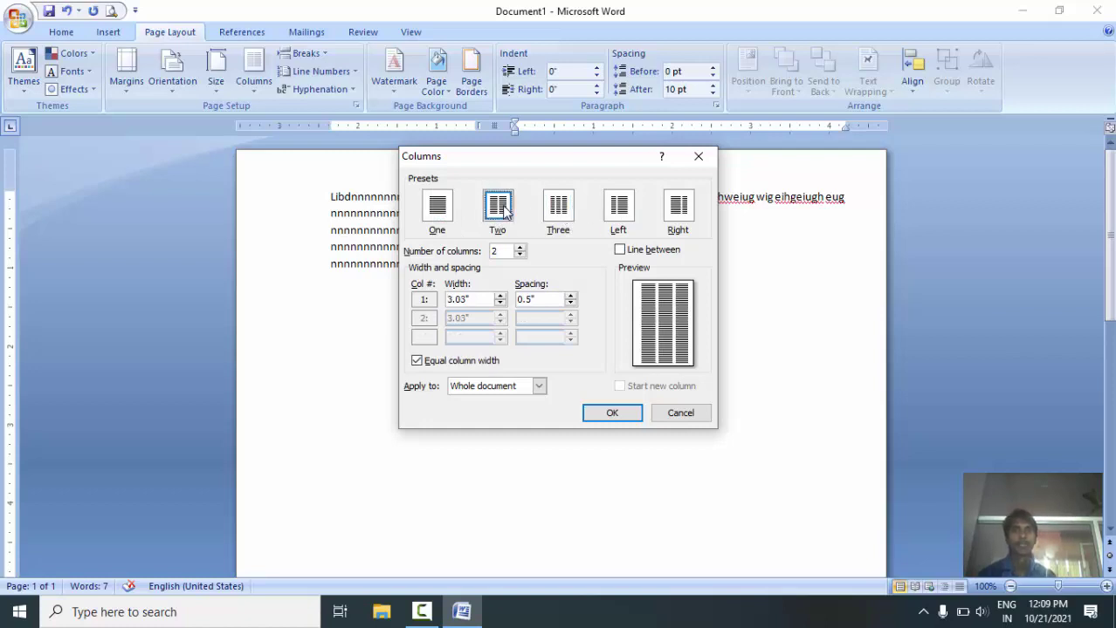
left_click(648, 253)
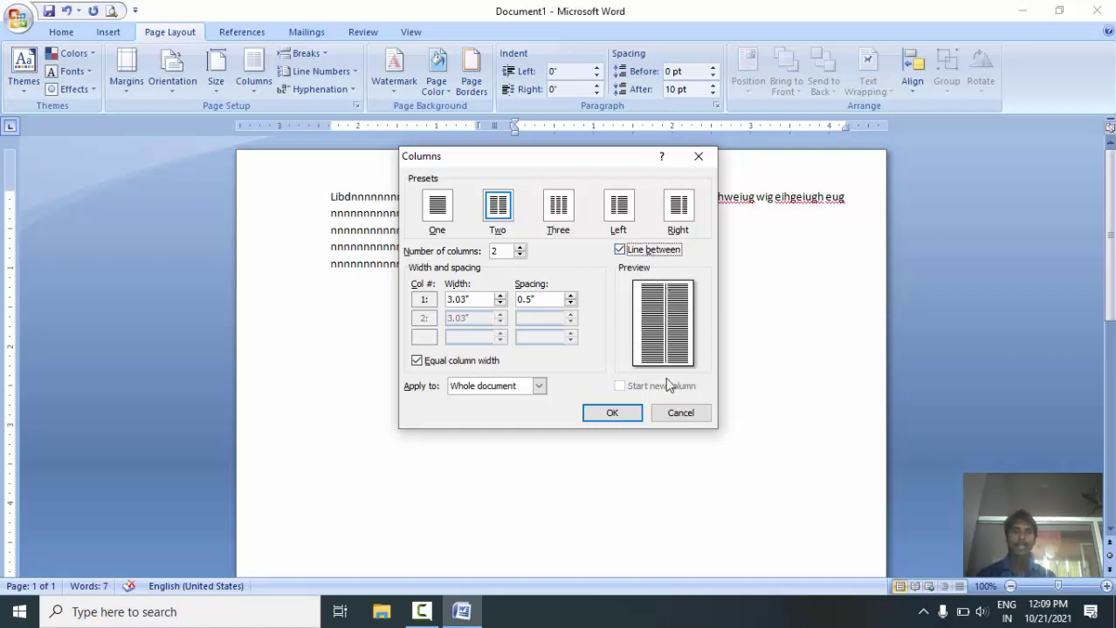
left_click(622, 412)
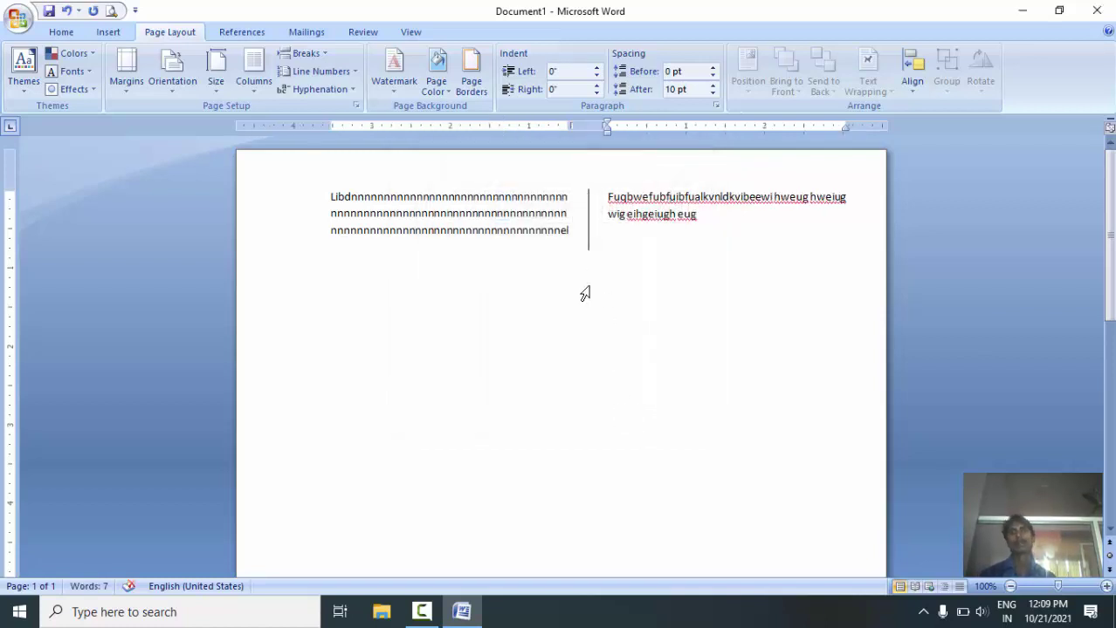
Step: Add paragraphs 'edgkmsekgd', 'Ds,j vsdjv' and 'Vdkjsb vsdj' in the right column
key("Return")
type("edgkmsekgd")
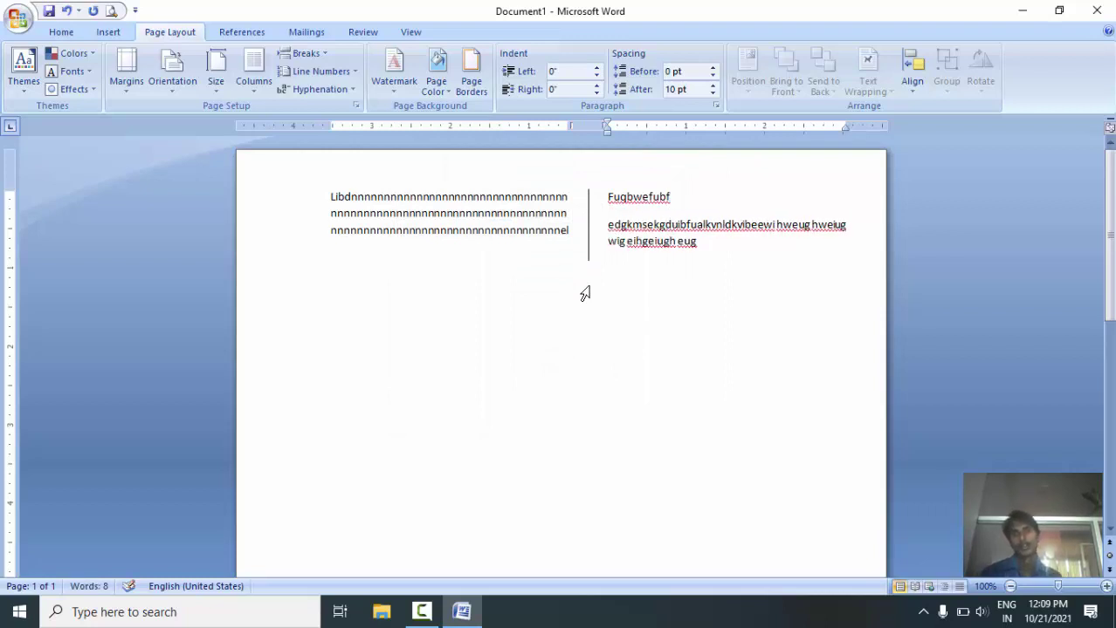
key("Return")
type("Ds,j vsdjv")
key("Return")
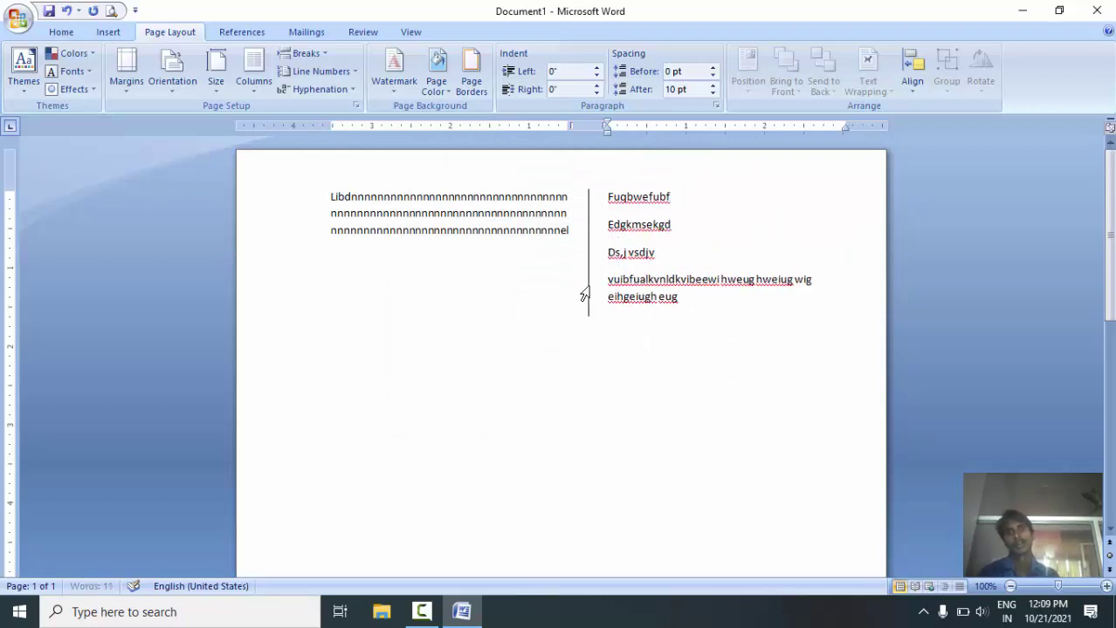
type("Vdkjsb vsdj")
left_click(254, 77)
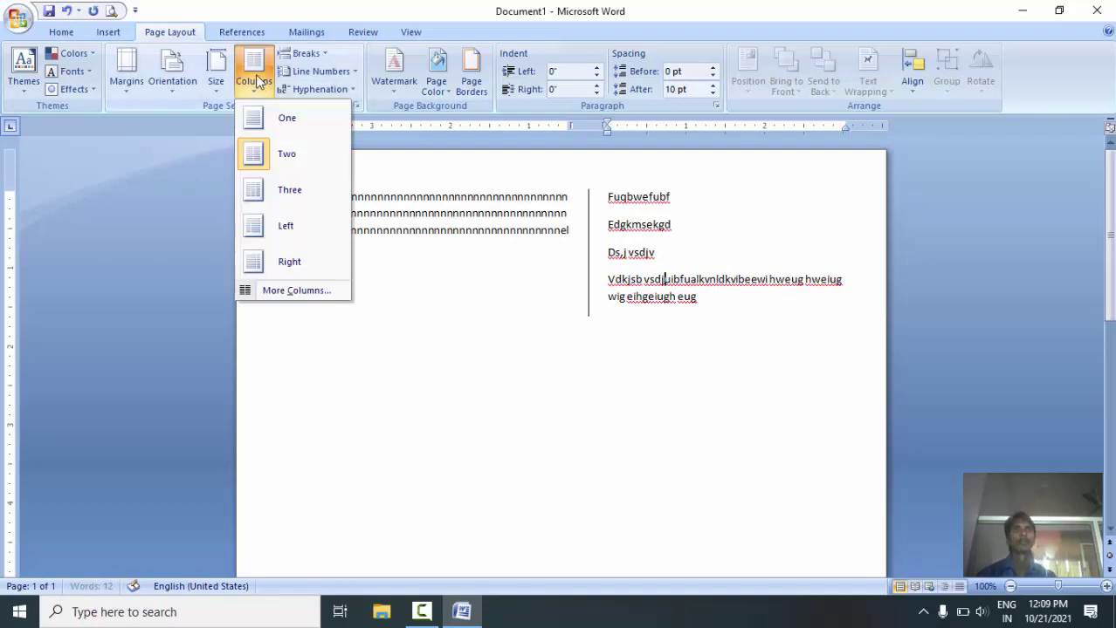
left_click(314, 288)
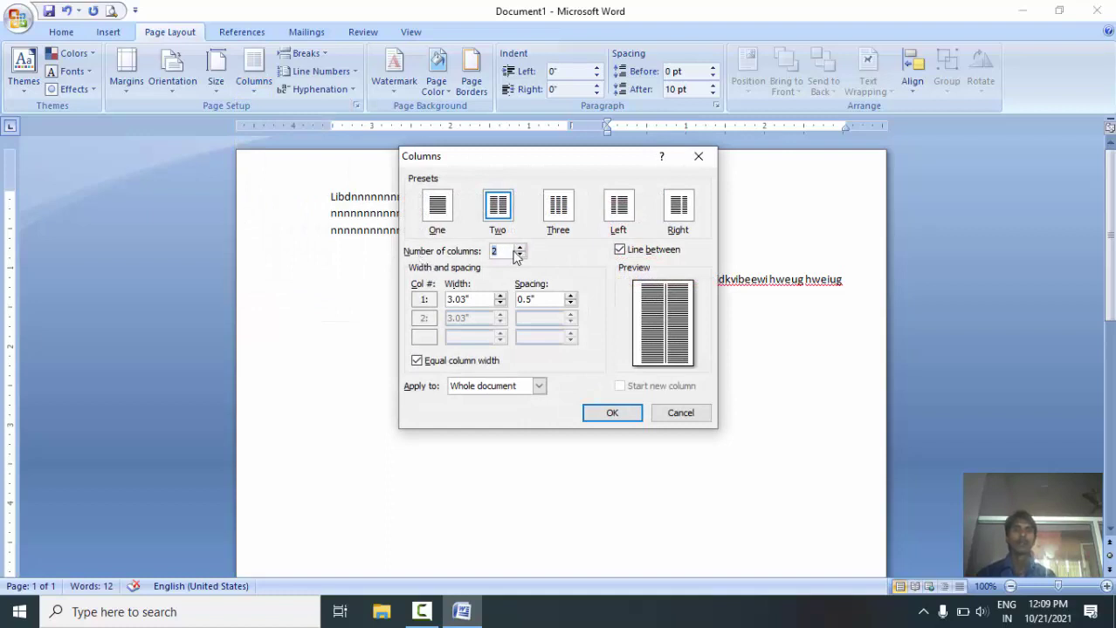
left_click(519, 255)
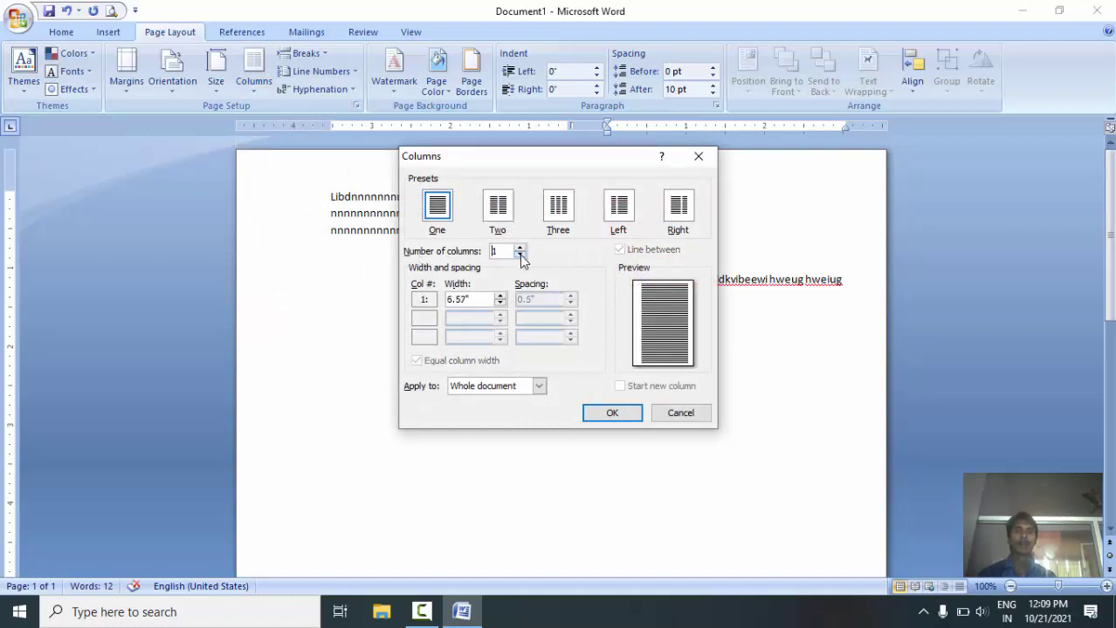
left_click_drag(519, 251, 520, 255)
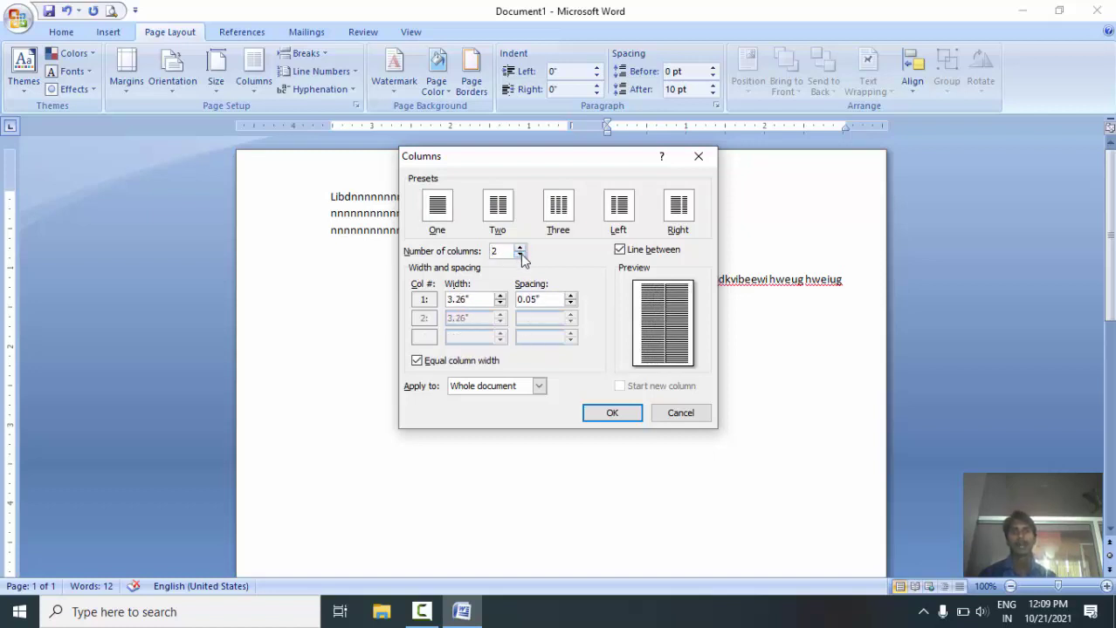
left_click(521, 255)
left_click(519, 249)
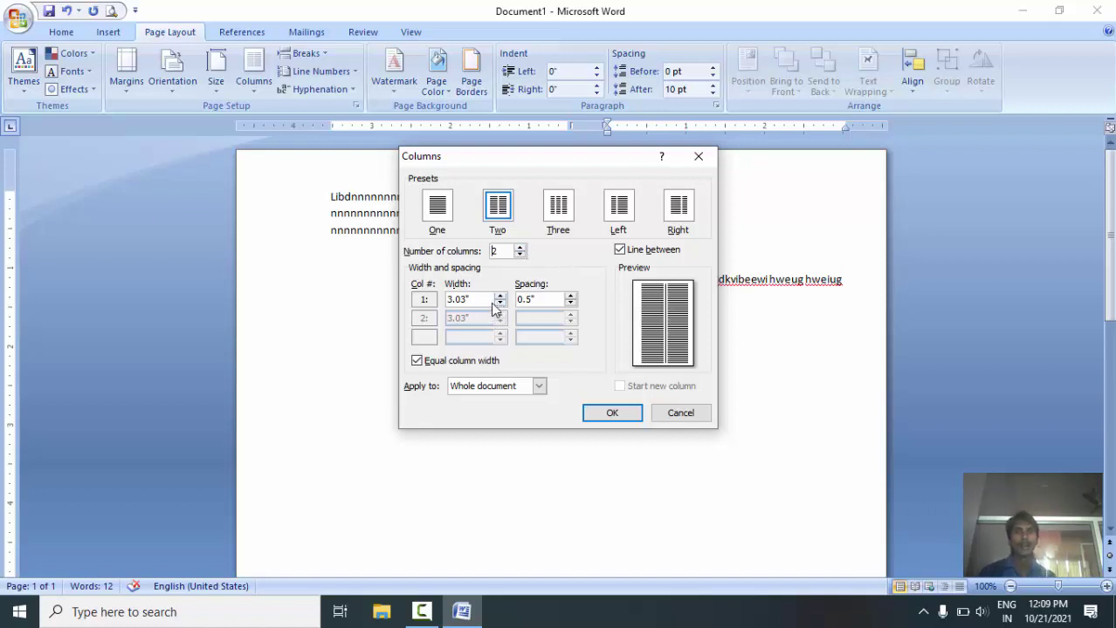
left_click(499, 303)
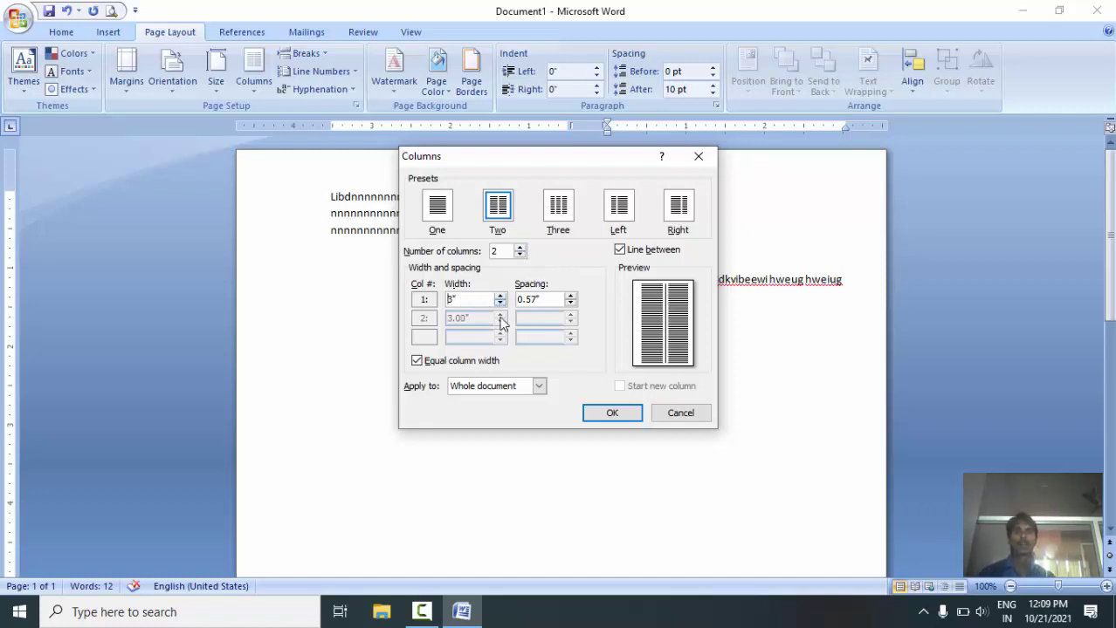
left_click(500, 296)
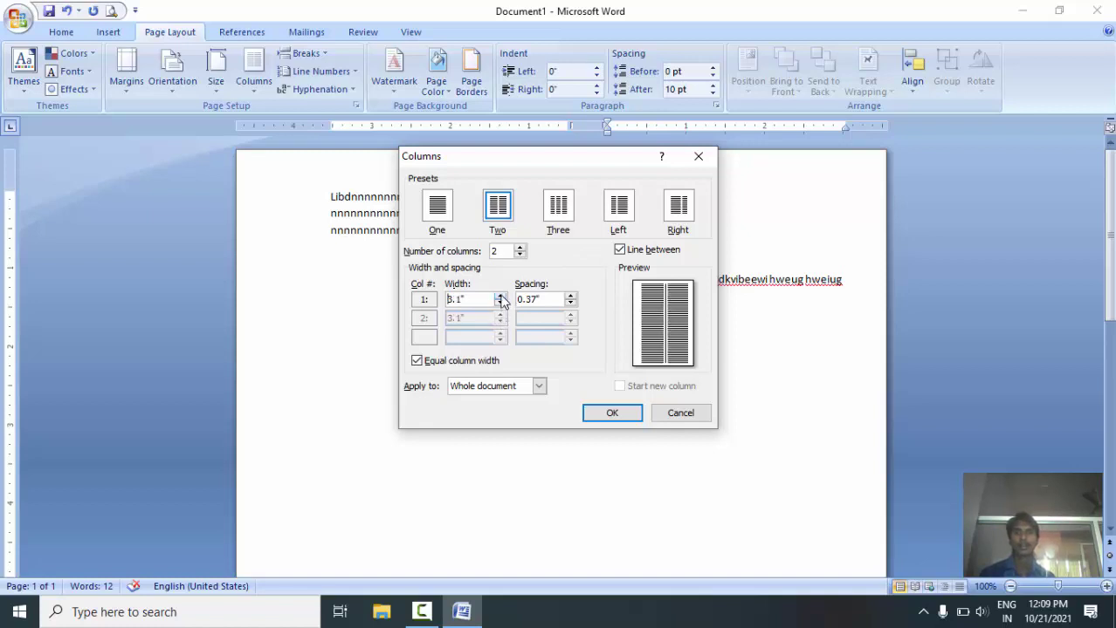
left_click(499, 296)
left_click(500, 304)
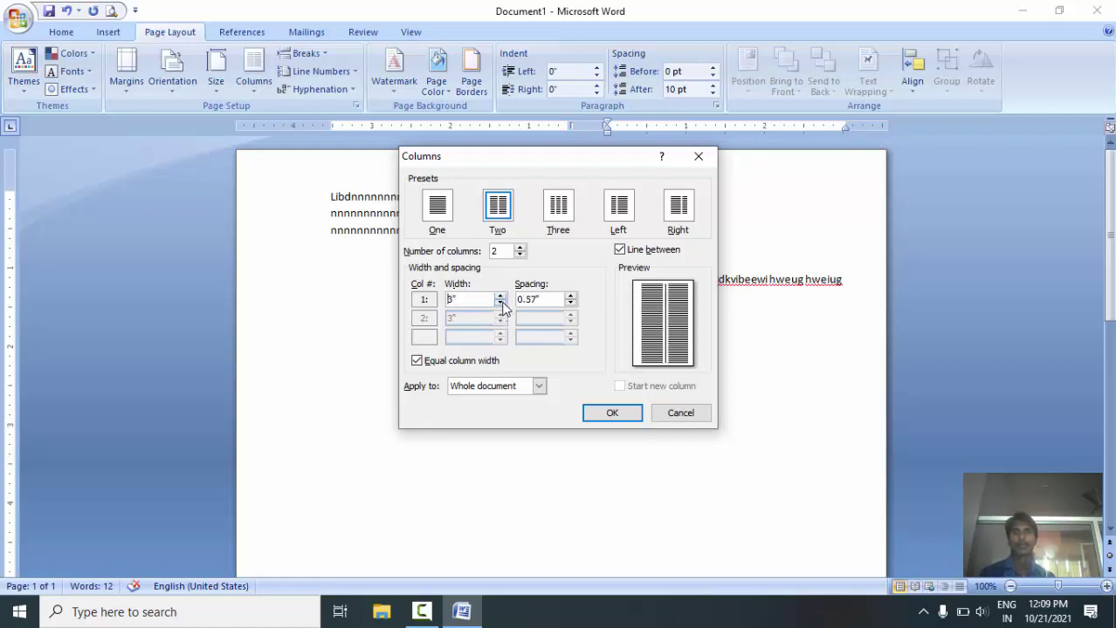
left_click(500, 304)
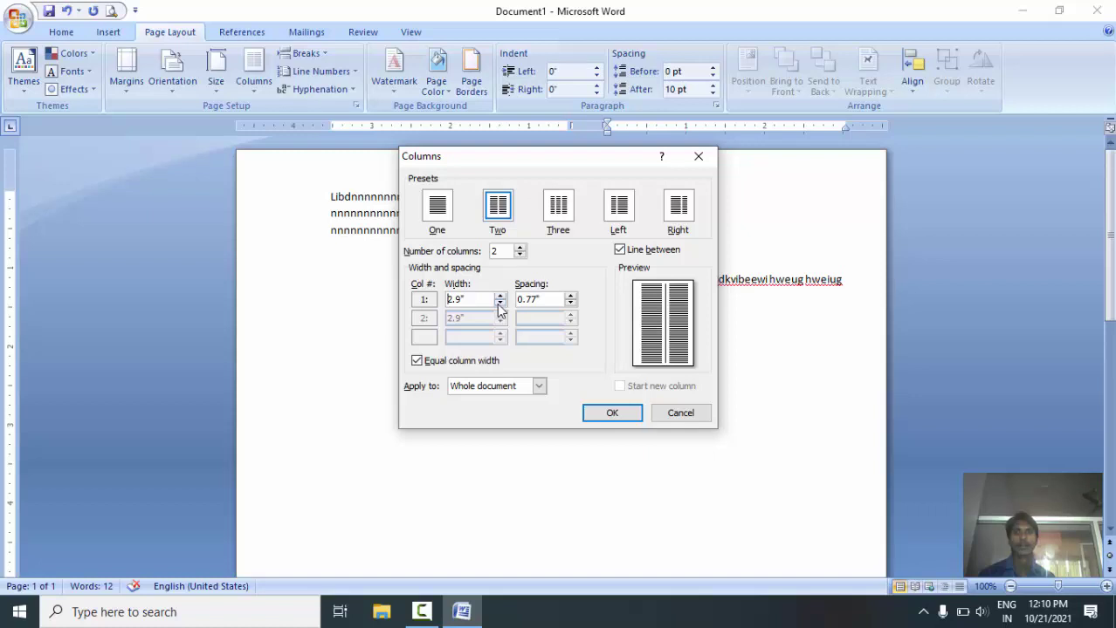
left_click(499, 304)
left_click(499, 304)
left_click(500, 304)
left_click(499, 304)
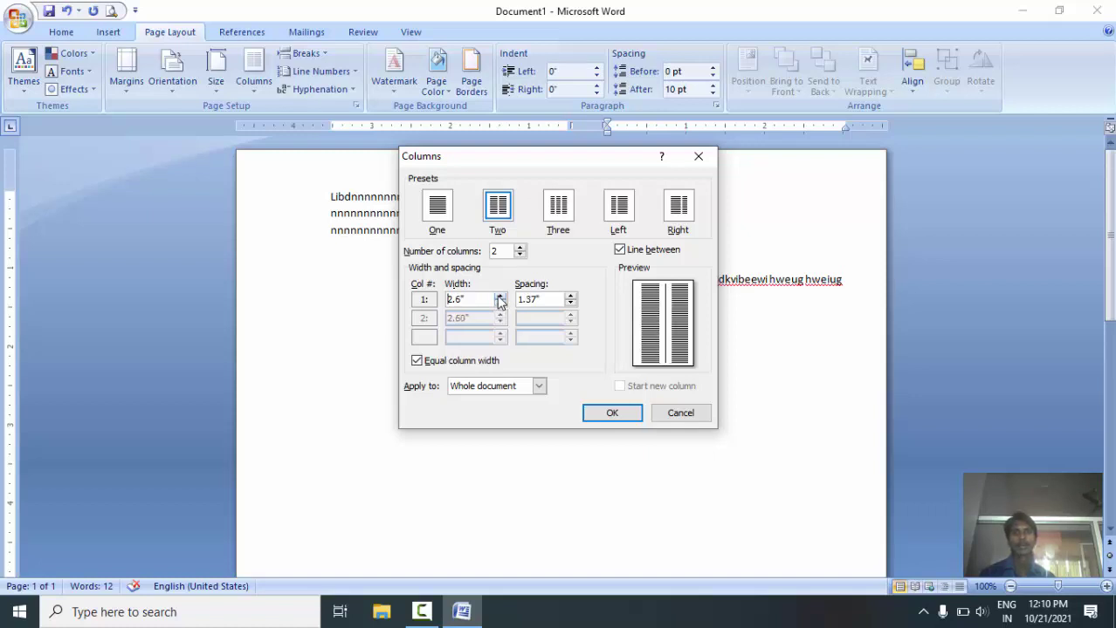
left_click(500, 297)
left_click(499, 297)
left_click(499, 297)
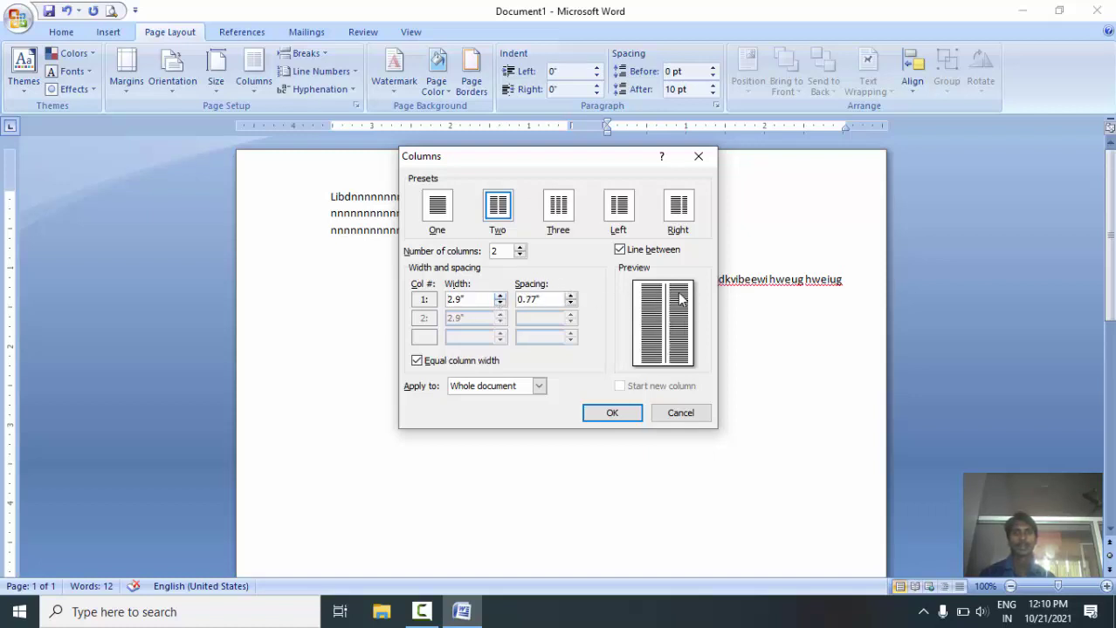
left_click(569, 303)
left_click(569, 303)
left_click(569, 303)
left_click(569, 303)
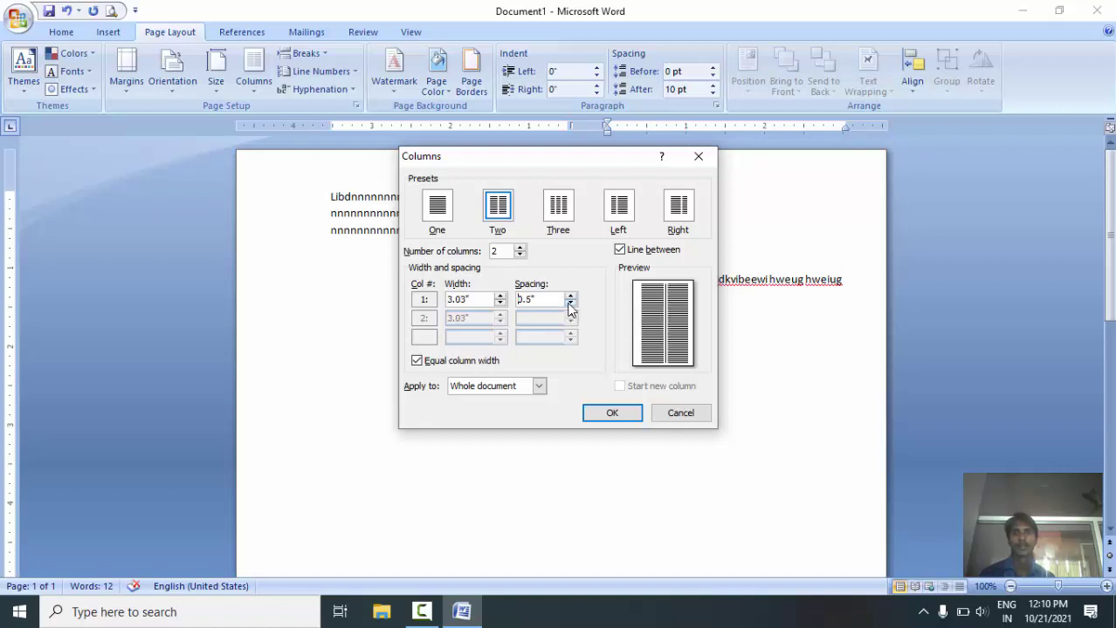
left_click(570, 297)
left_click(570, 297)
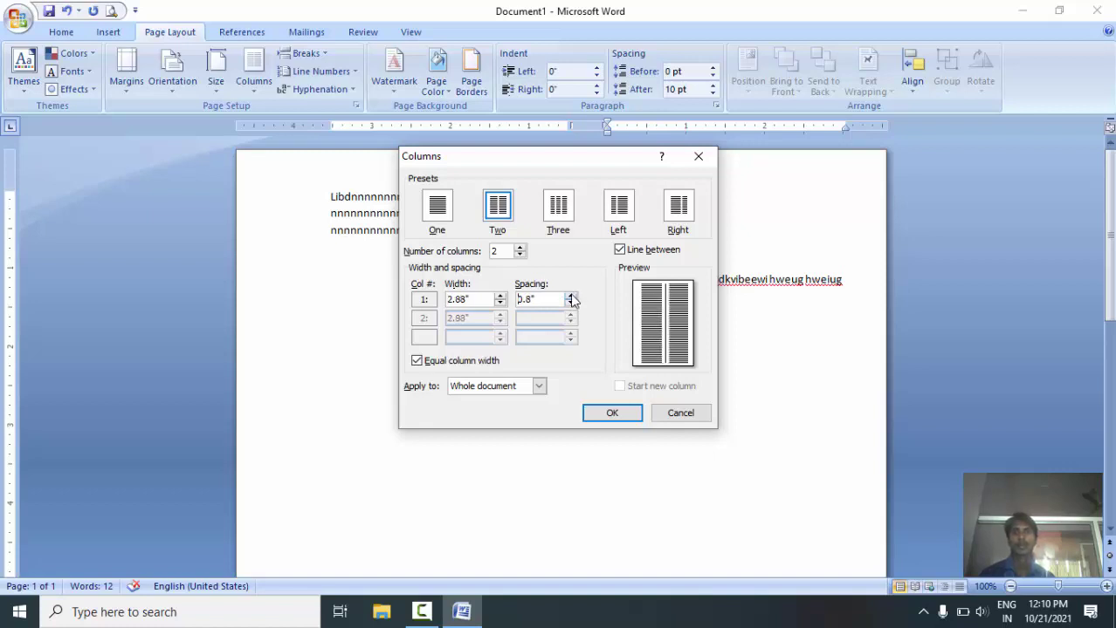
left_click(570, 297)
left_click(570, 297)
left_click(570, 297)
left_click(570, 297)
left_click(570, 303)
left_click(570, 303)
left_click(570, 303)
left_click(570, 303)
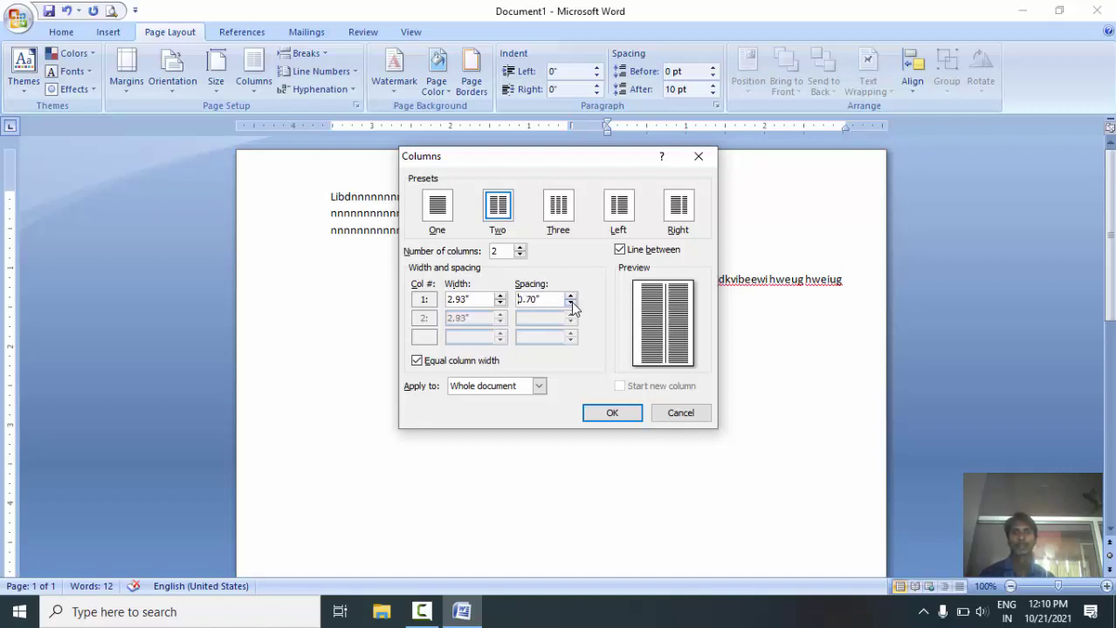
left_click(569, 303)
left_click(570, 302)
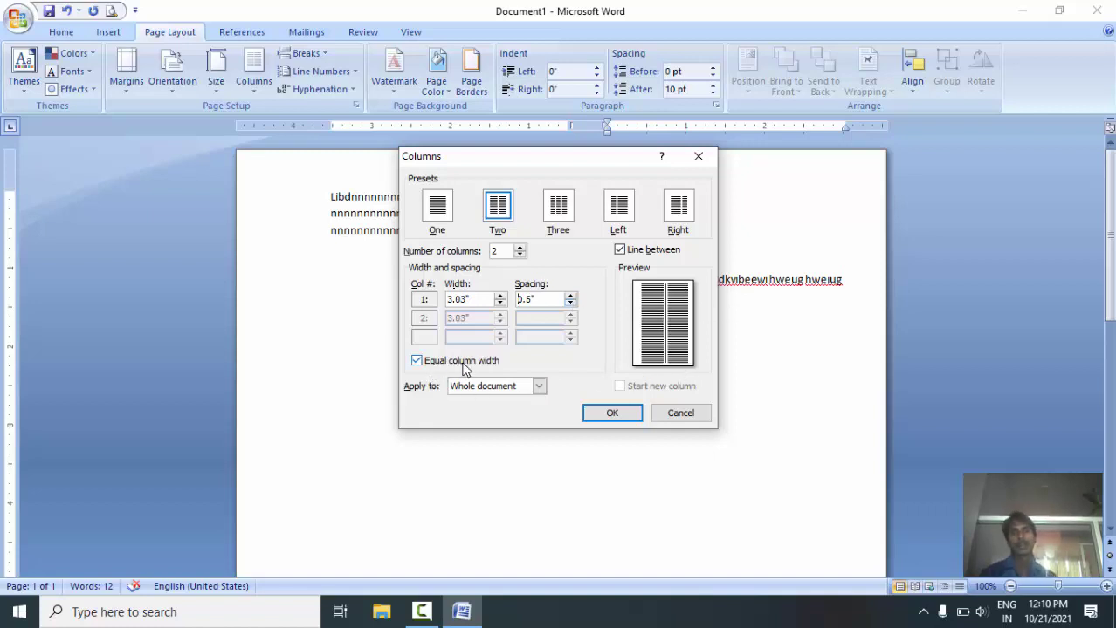
left_click(464, 364)
left_click(463, 365)
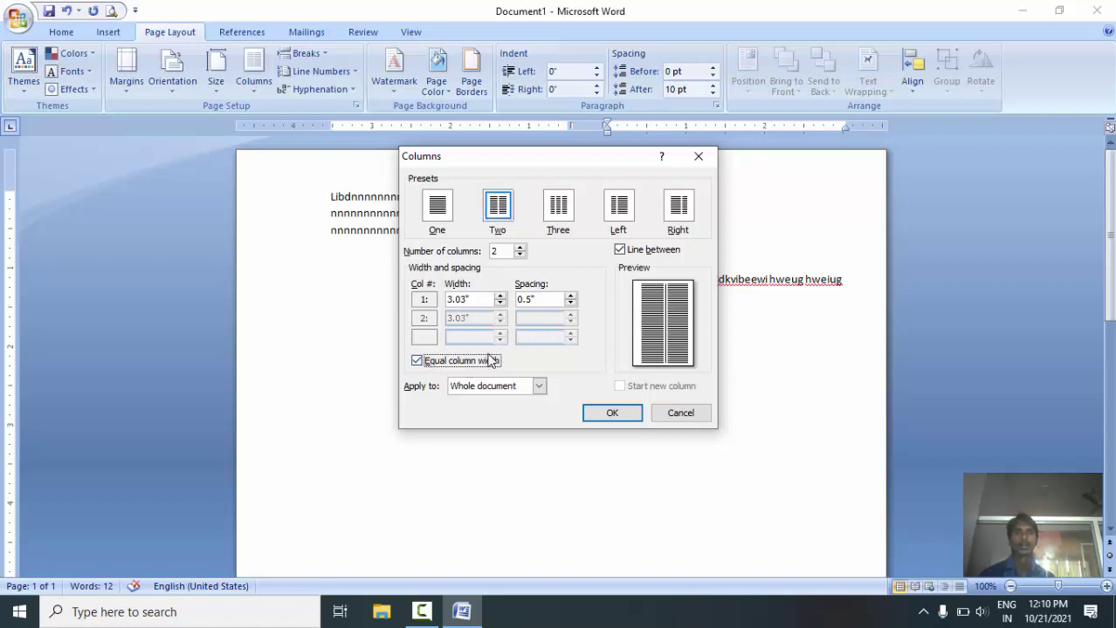
left_click(491, 364)
left_click(491, 364)
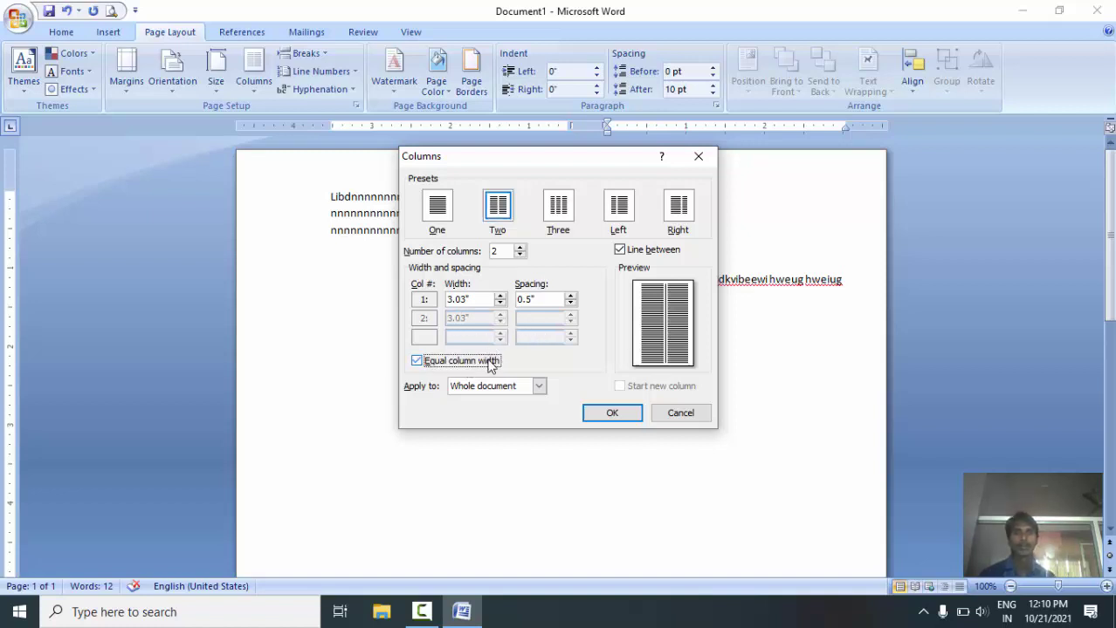
left_click(539, 386)
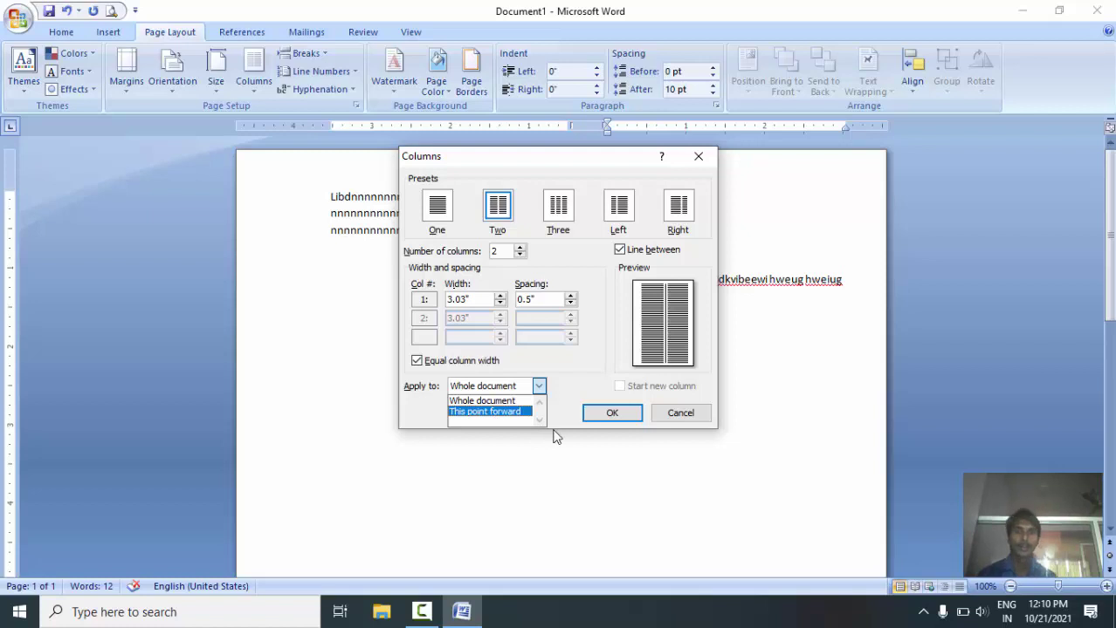
left_click(663, 416)
left_click(662, 416)
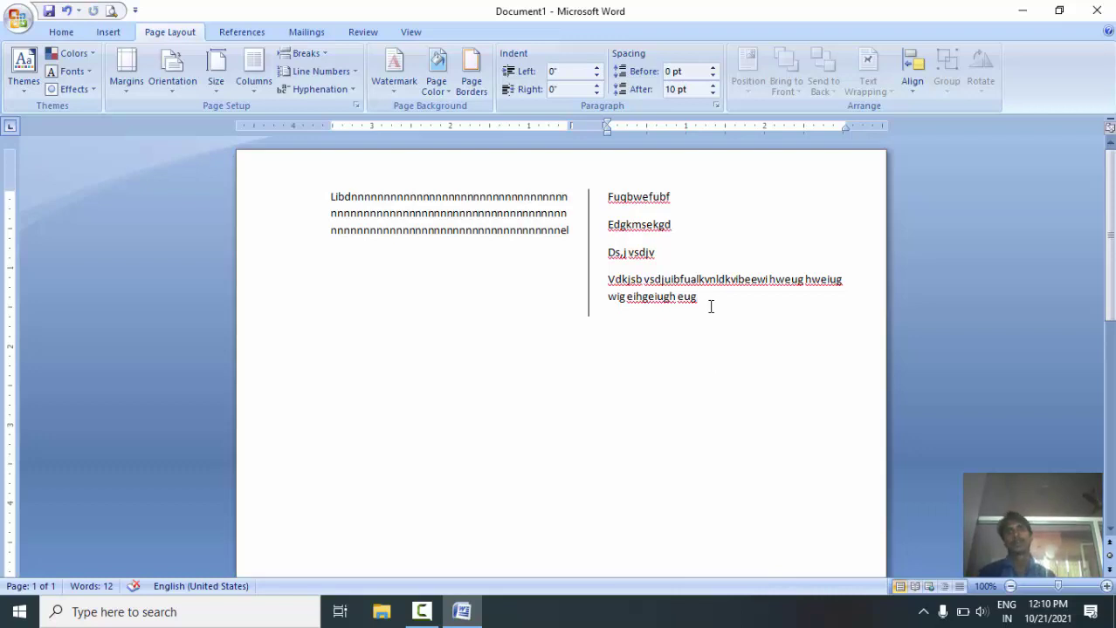
Step: Insert a page break and type 'dbfnfdb' on the new single-column page
left_click(710, 306)
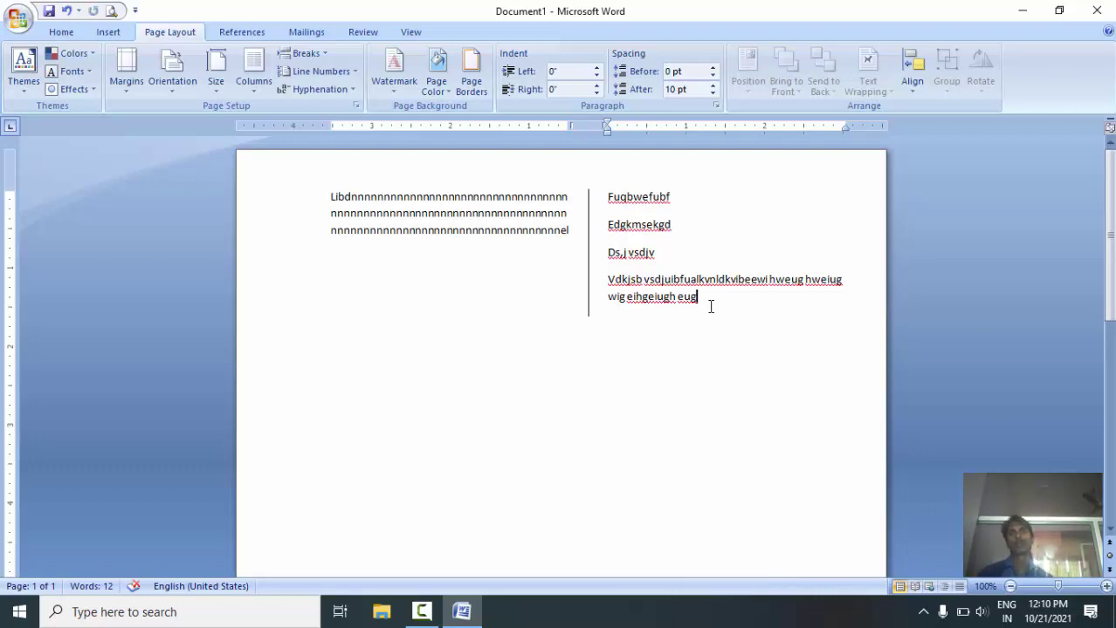
key("ctrl+Return")
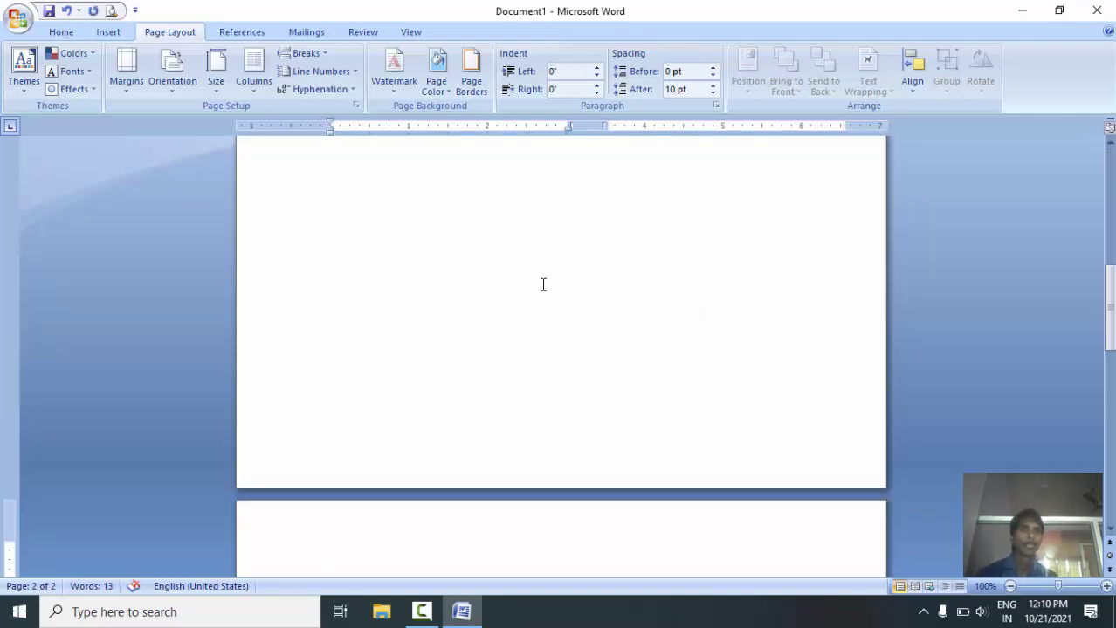
left_click(253, 70)
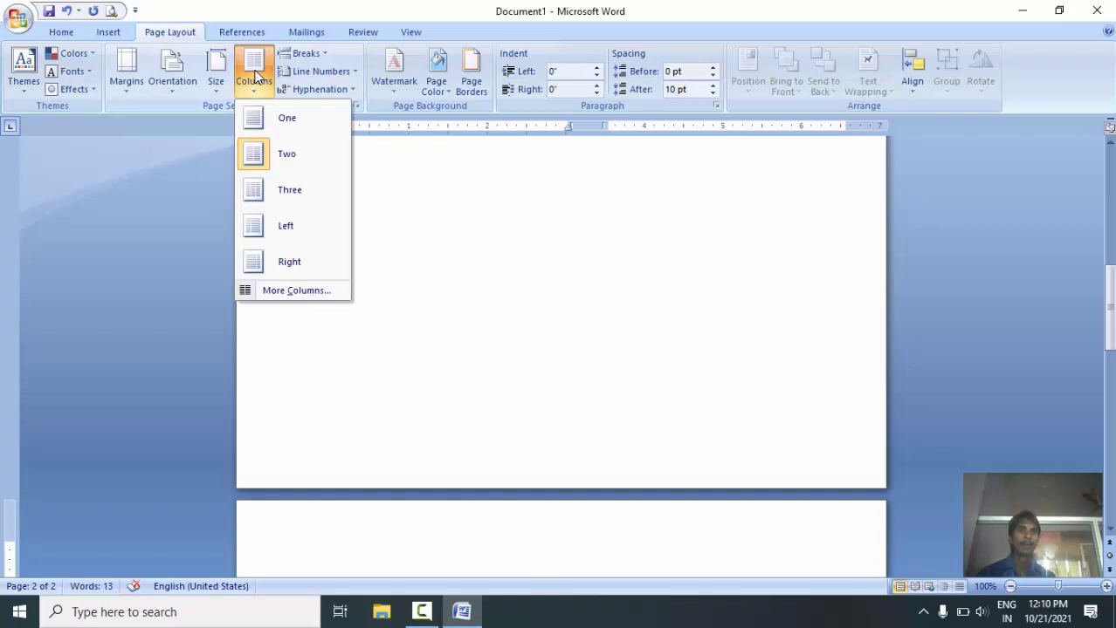
left_click(273, 129)
type("dbfn")
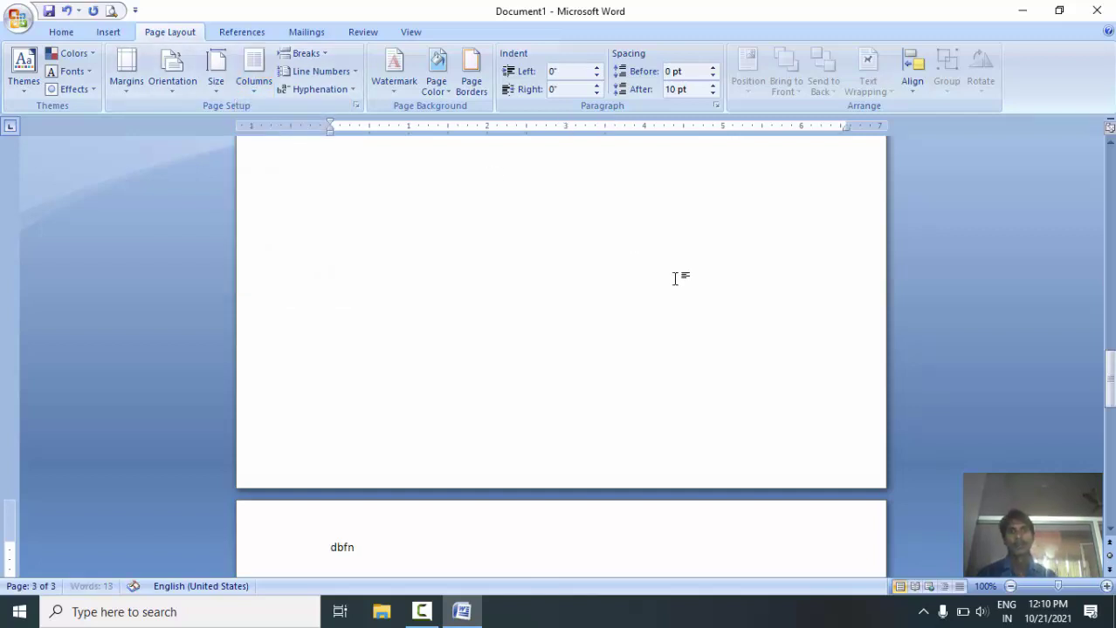
type("fdb")
Step: Select the text from the end of page 2 back to the document start
left_click_drag(1109, 385, 1111, 188)
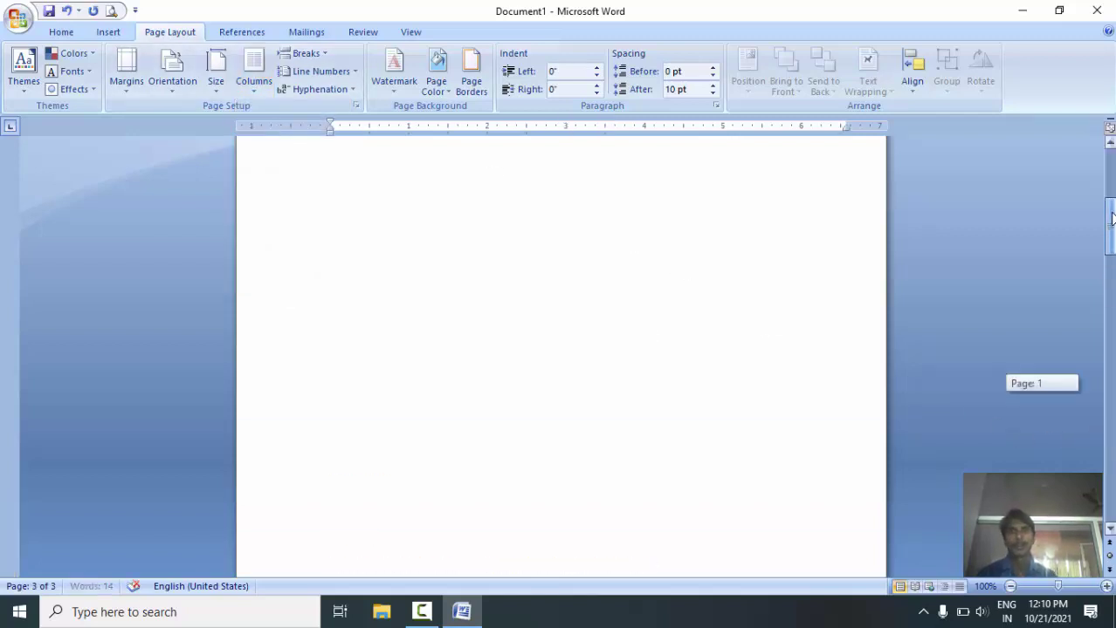
left_click(568, 215)
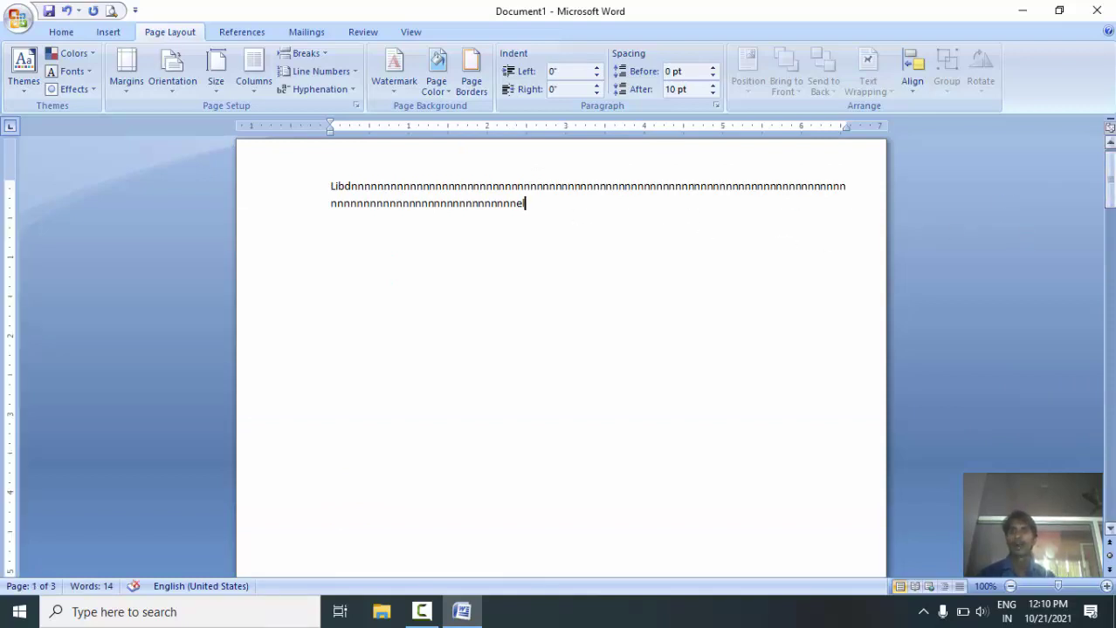
left_click_drag(1111, 188, 1110, 298)
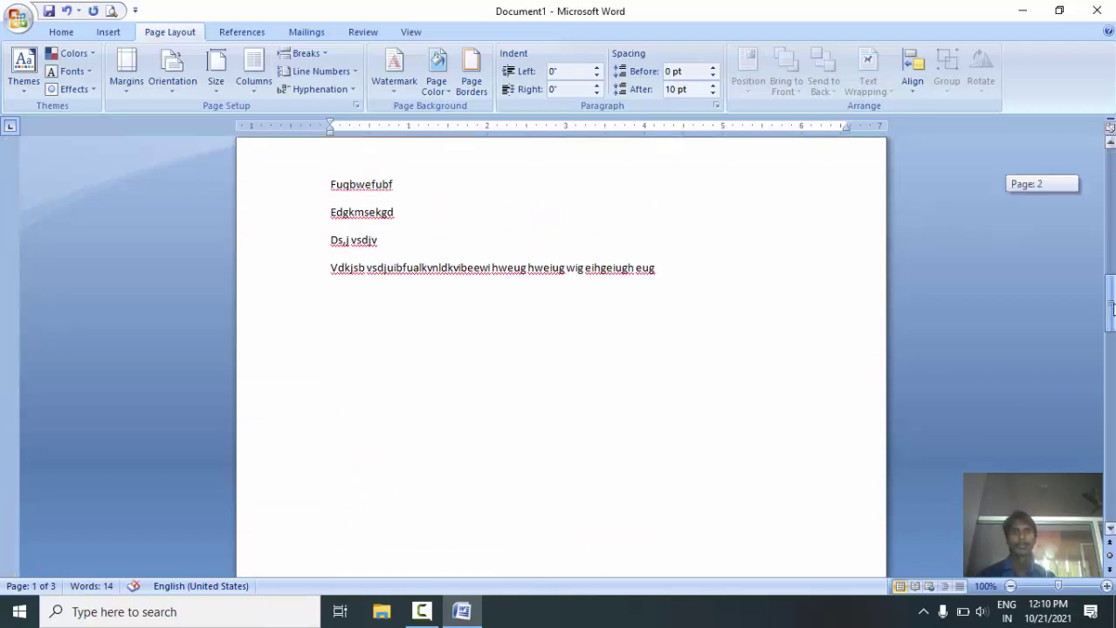
left_click(741, 319)
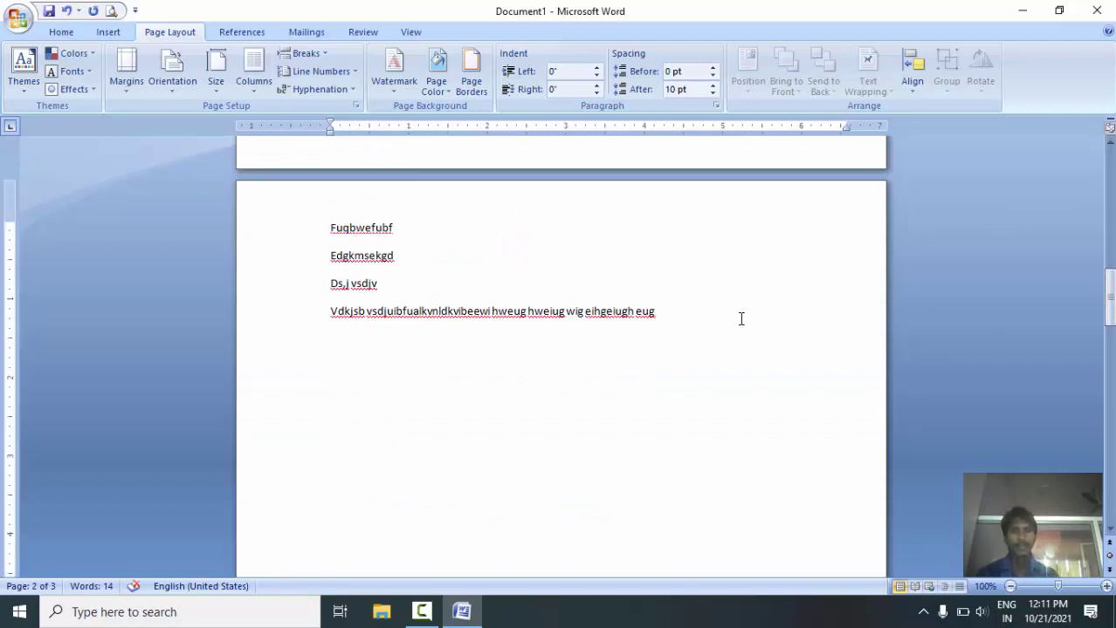
key("shift+Up")
key("shift+Up")
key("shift+Up")
key("shift+Up")
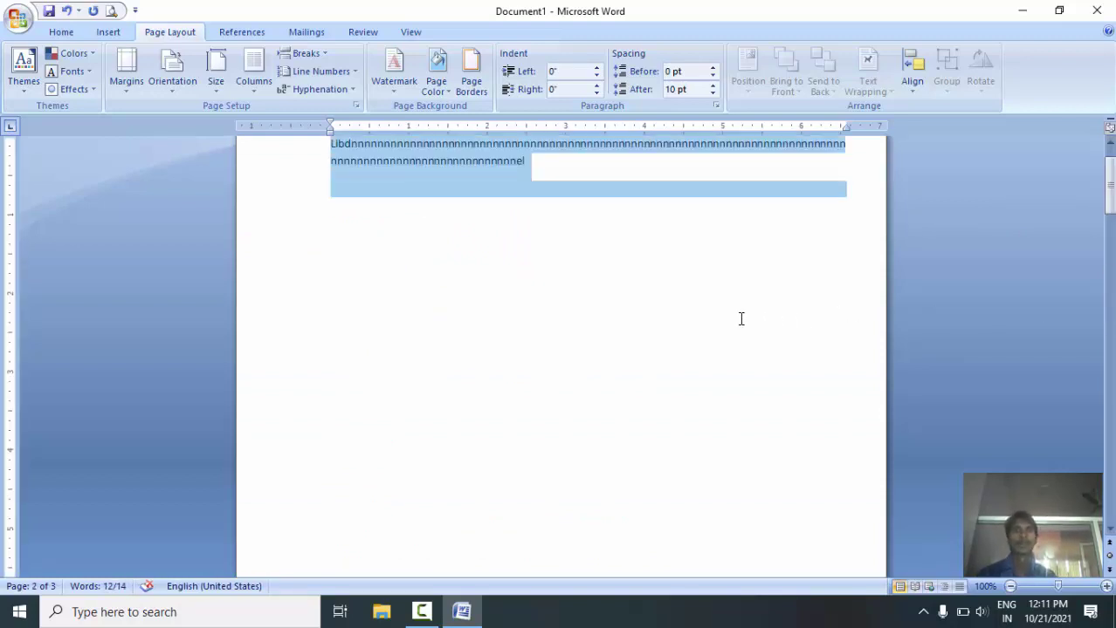
Step: Set the selected text in two columns
left_click(254, 70)
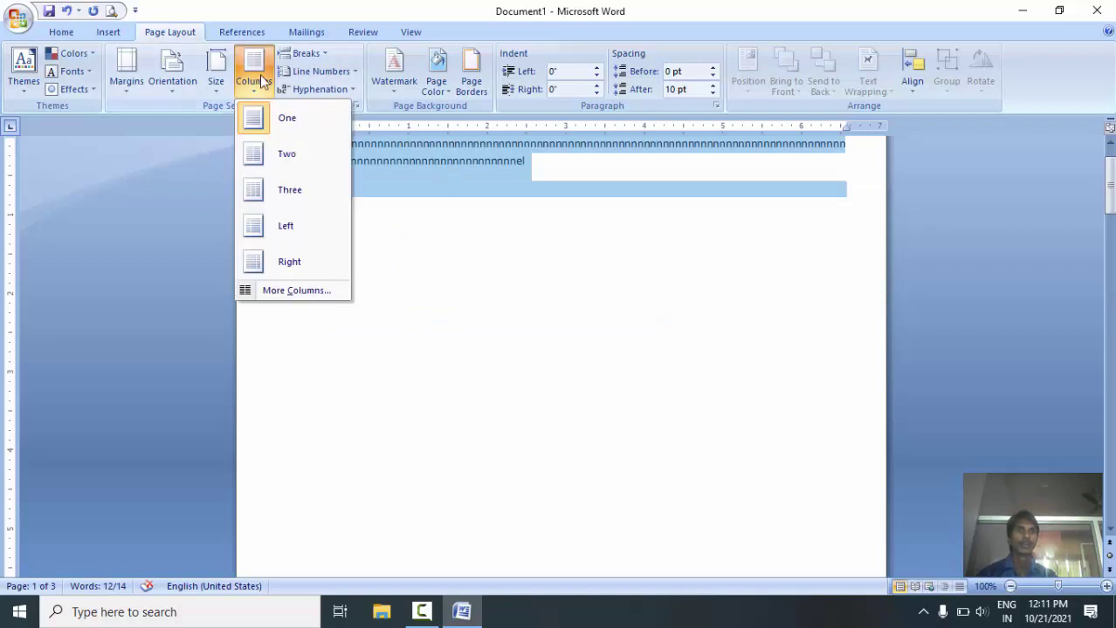
left_click(266, 157)
left_click_drag(1108, 188, 1110, 324)
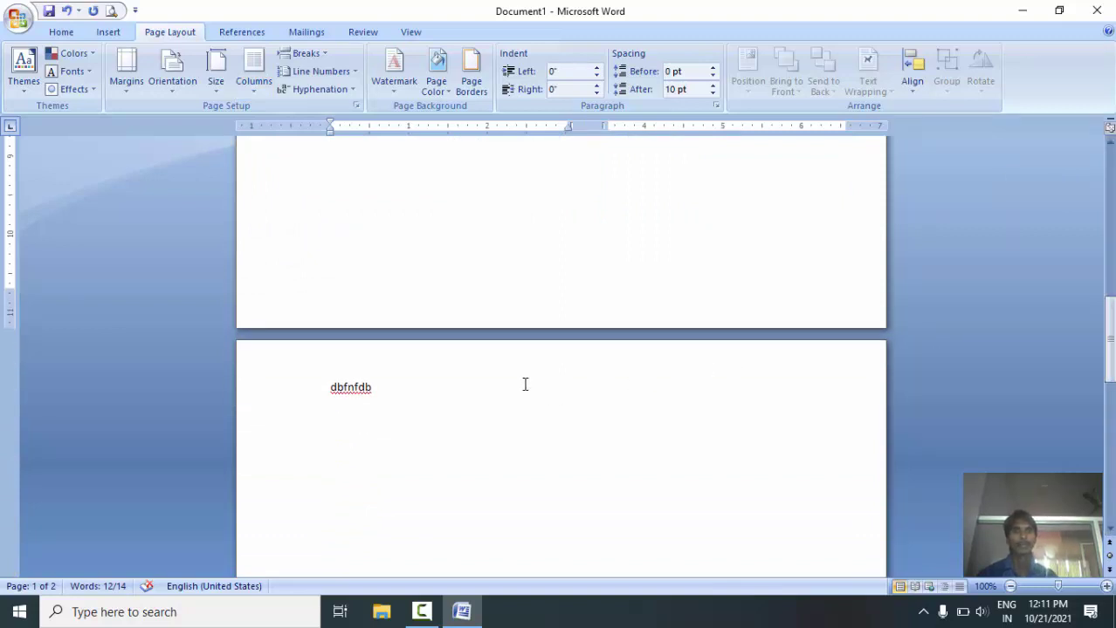
Step: Extend the page 2 line with 'vnek juhue heug ueweugbweg,wzwuegzugrhz,zgb smyjgsrzgryrgyrgergerg'
left_click(403, 385)
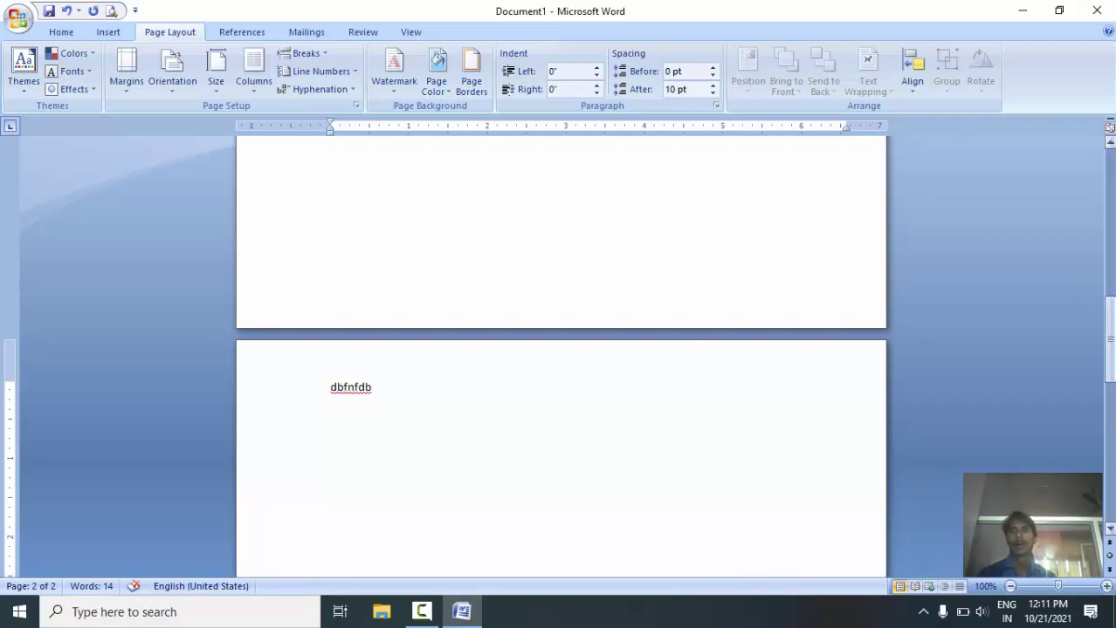
left_click_drag(1108, 323, 1109, 146)
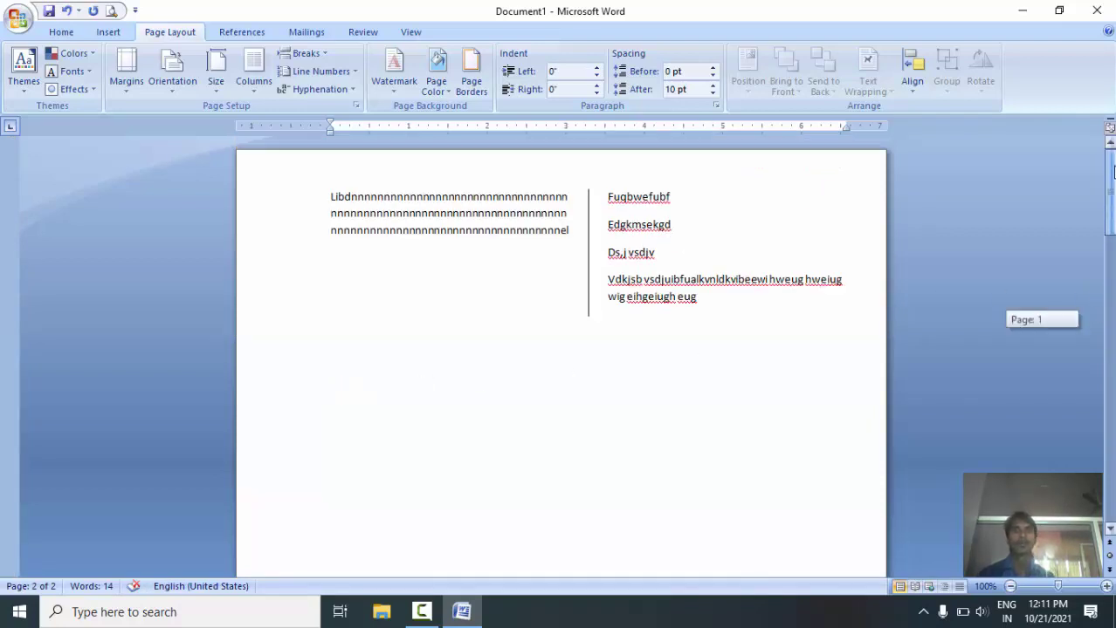
left_click(636, 220)
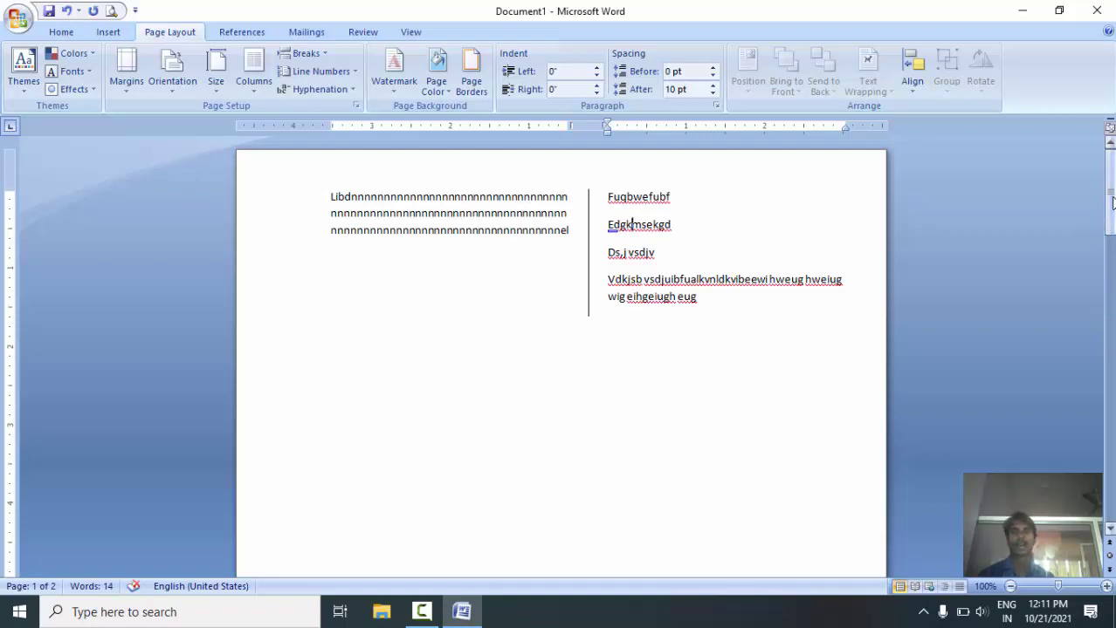
left_click_drag(1109, 218, 1110, 345)
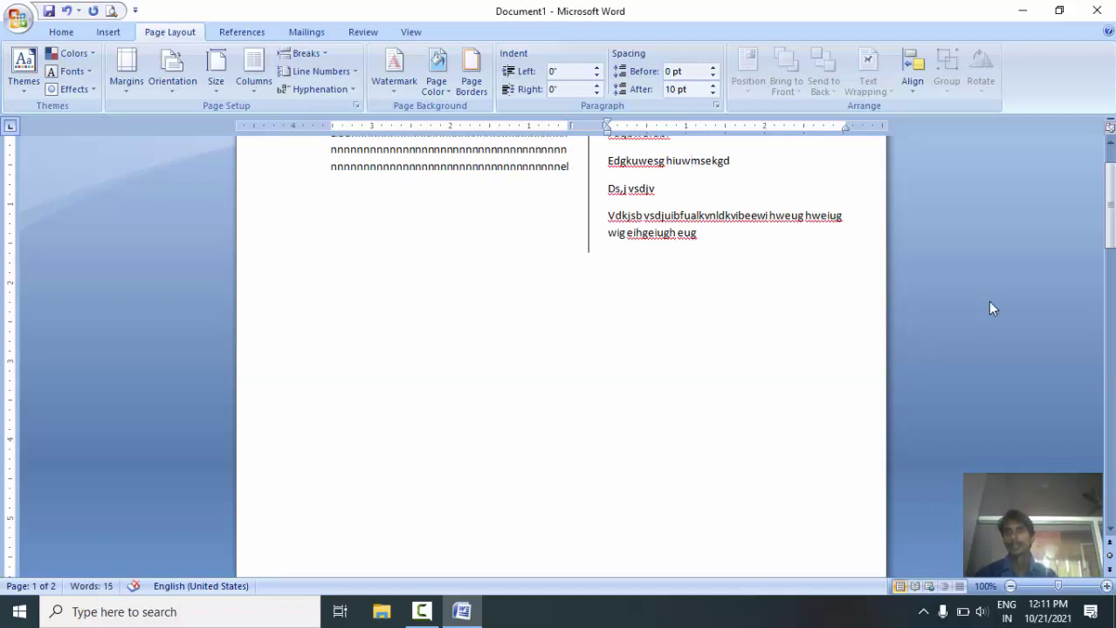
key("ctrl+End")
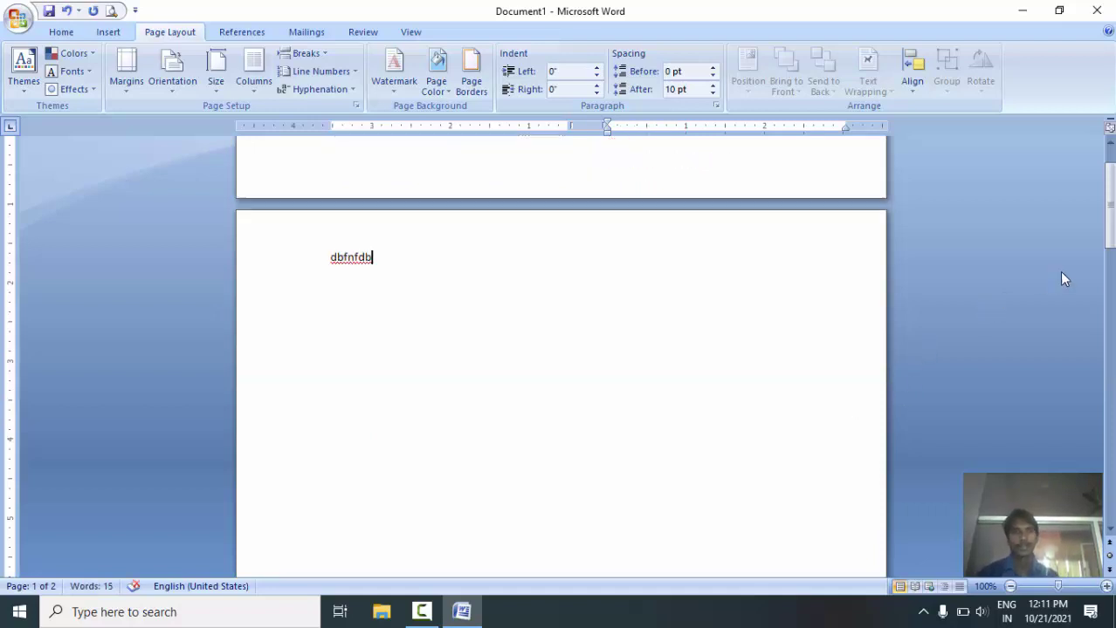
type("vnek juhue")
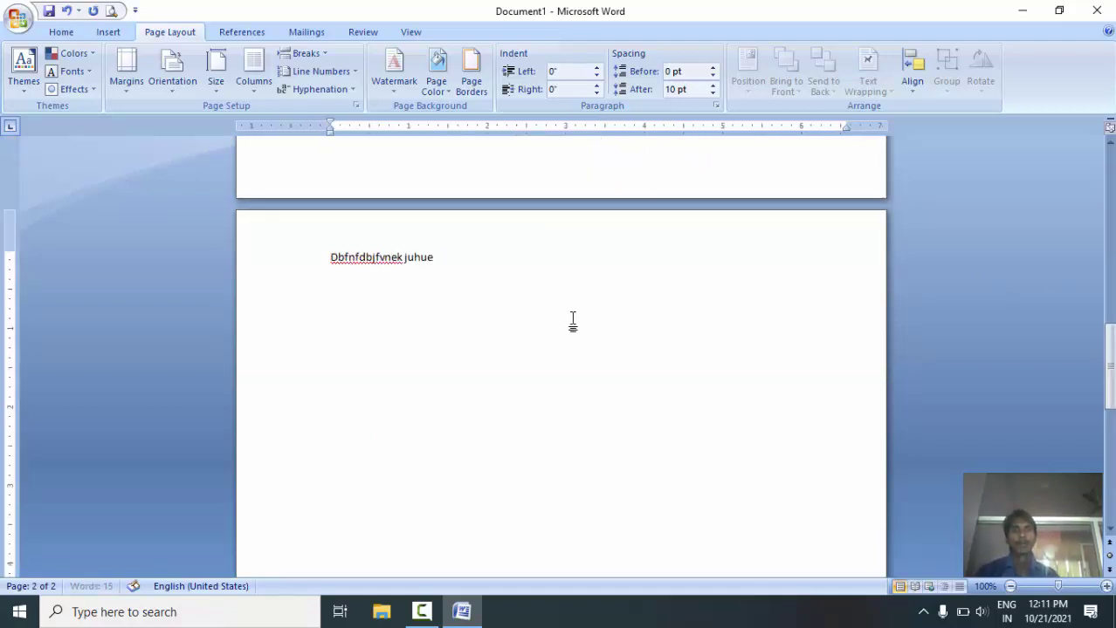
type(" heug ueweugbweg,wzwuegzugrhz,")
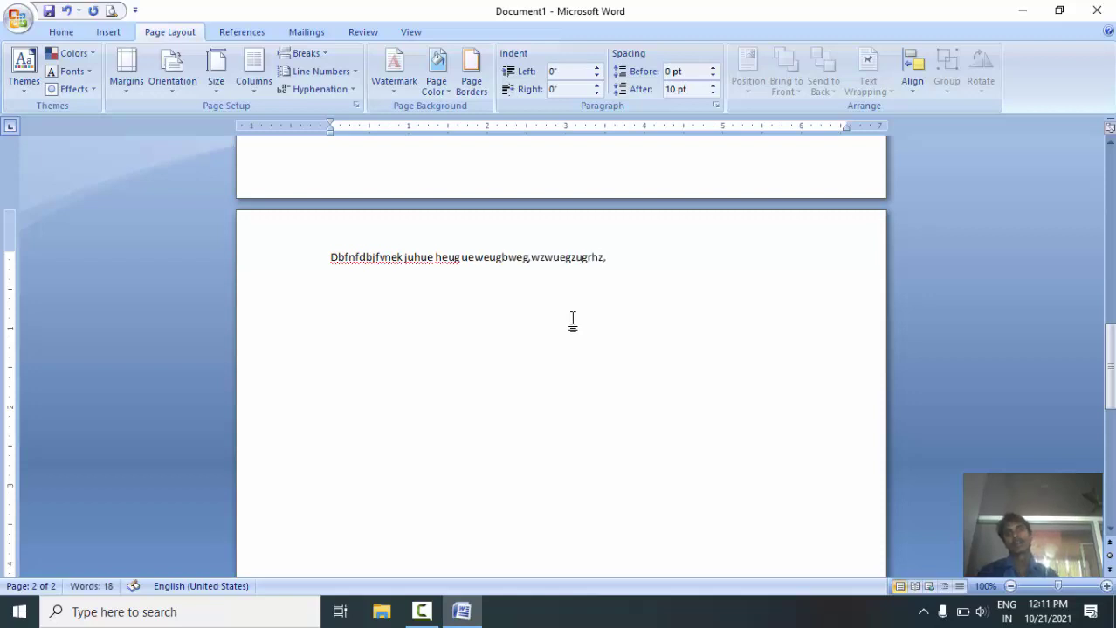
type("zgb smyjgsrzgry")
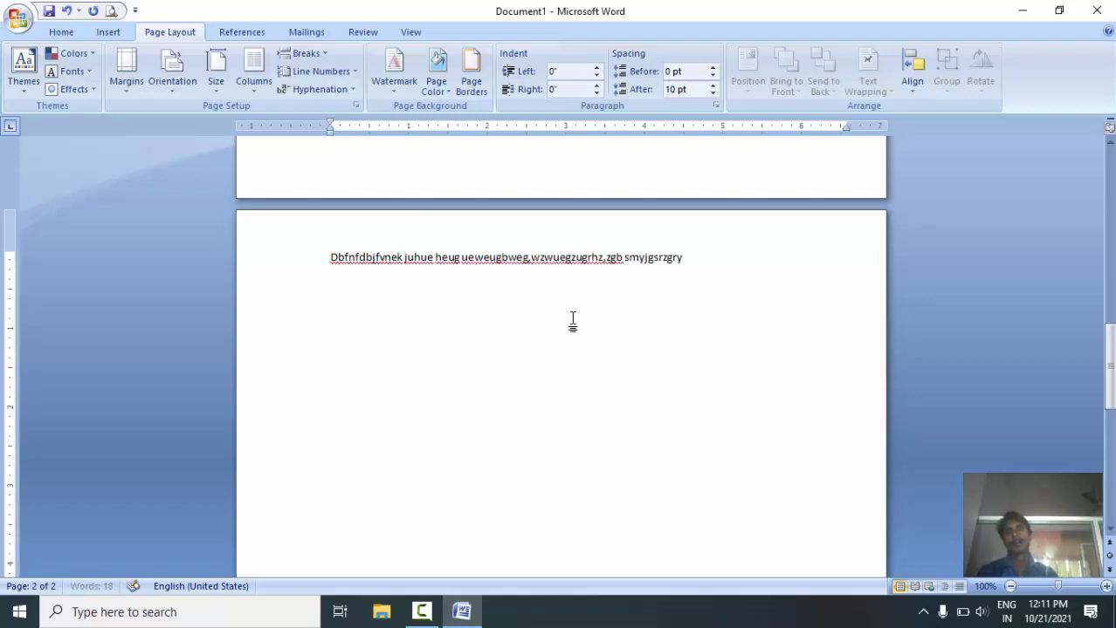
type("rgyrgergerg")
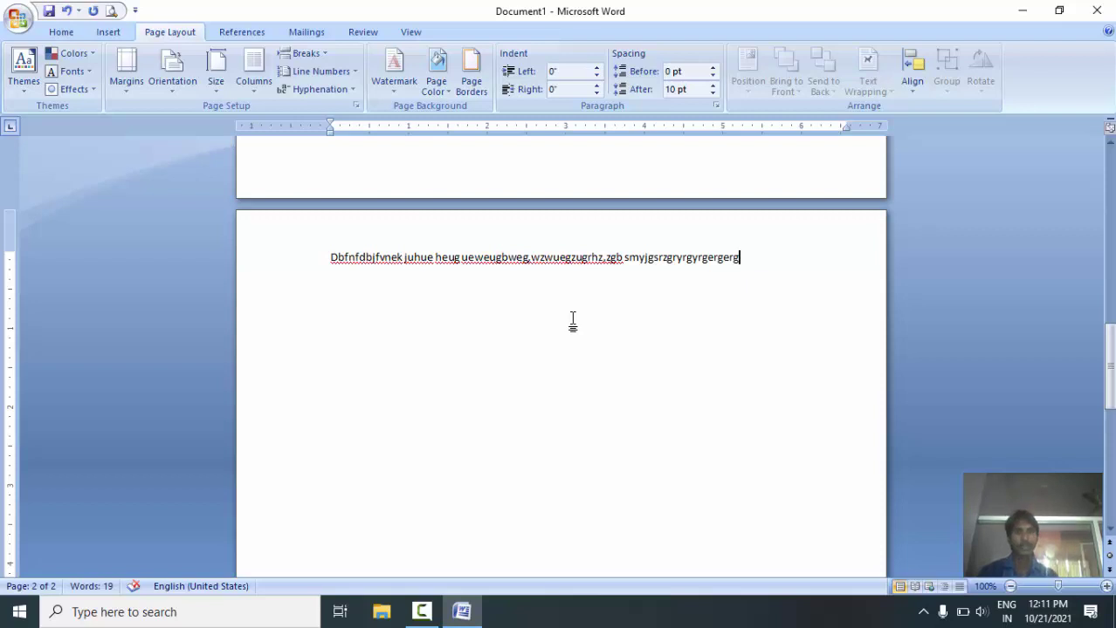
Step: Start page 3 with the line 'Eu hwiueg hwlighweiughwegu' and select it
key("ctrl+Return")
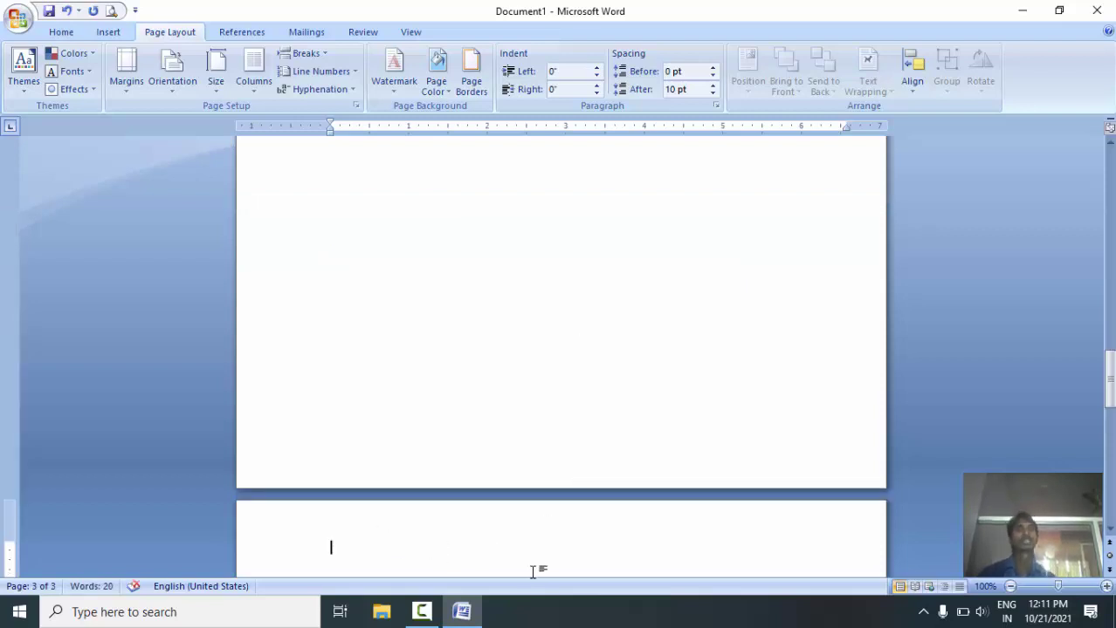
type("Eu hwi")
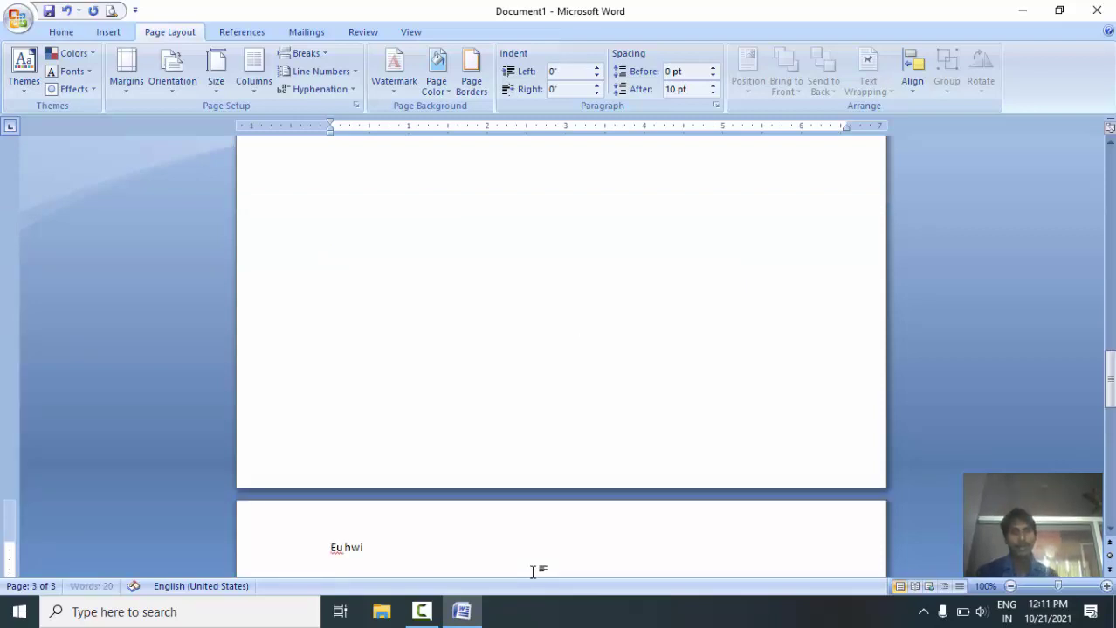
type("ueg hwlighweiughwegu")
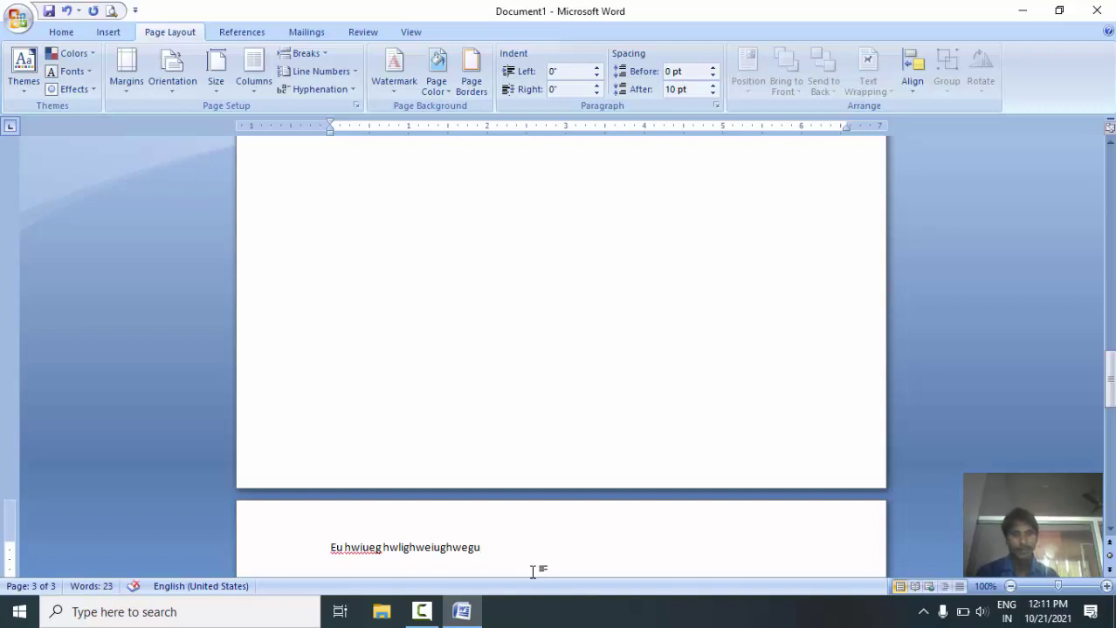
triple_click(532, 572)
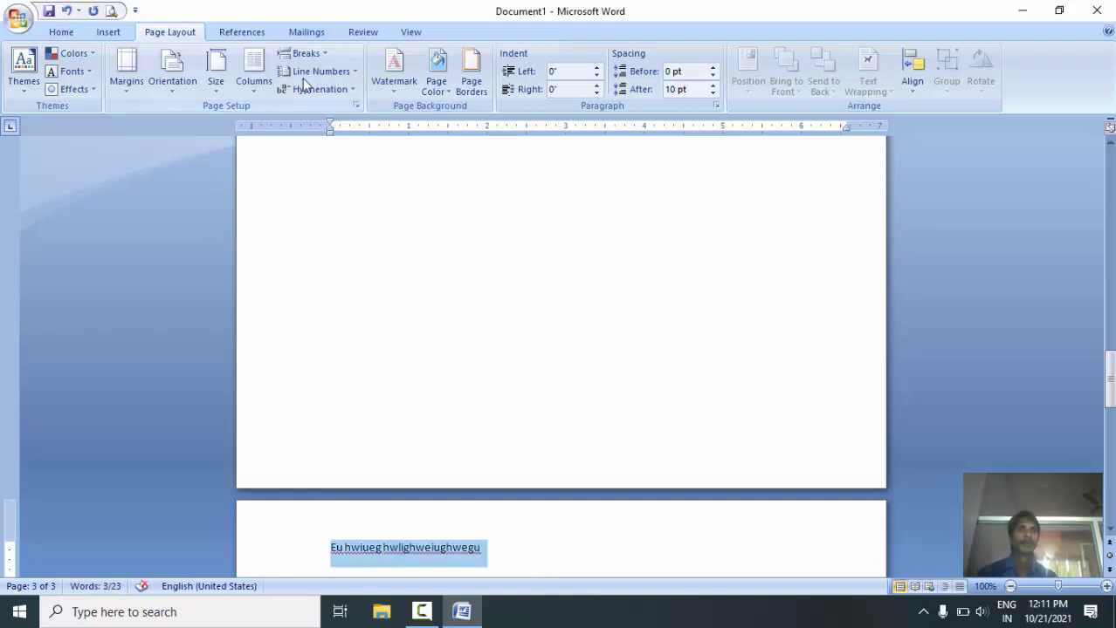
Step: Lay out the selected page 3 line in three columns
left_click(253, 83)
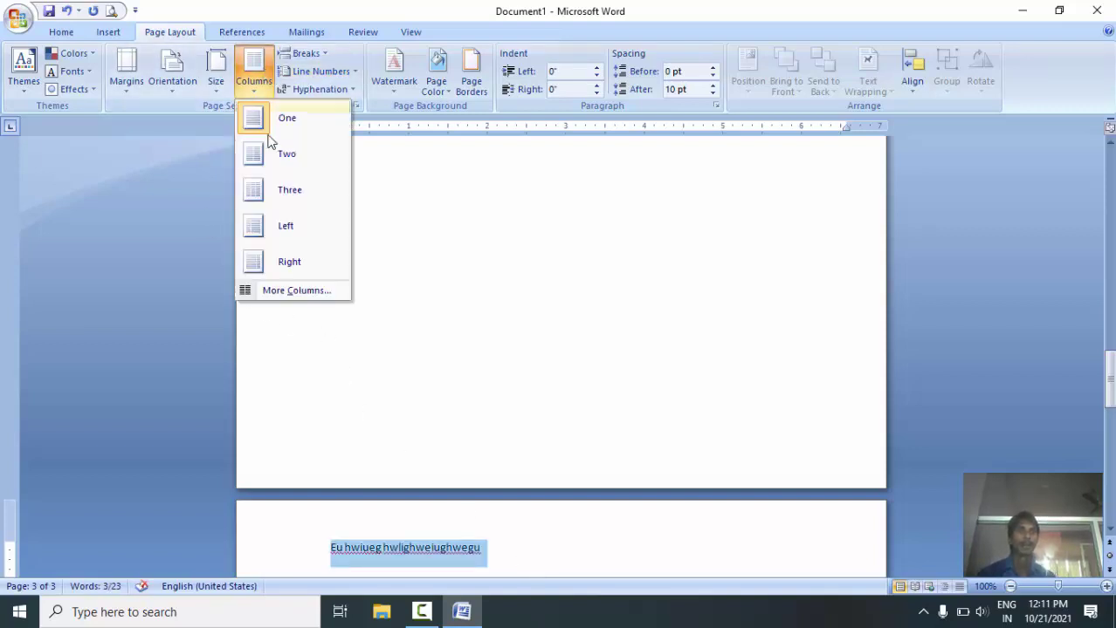
left_click(282, 190)
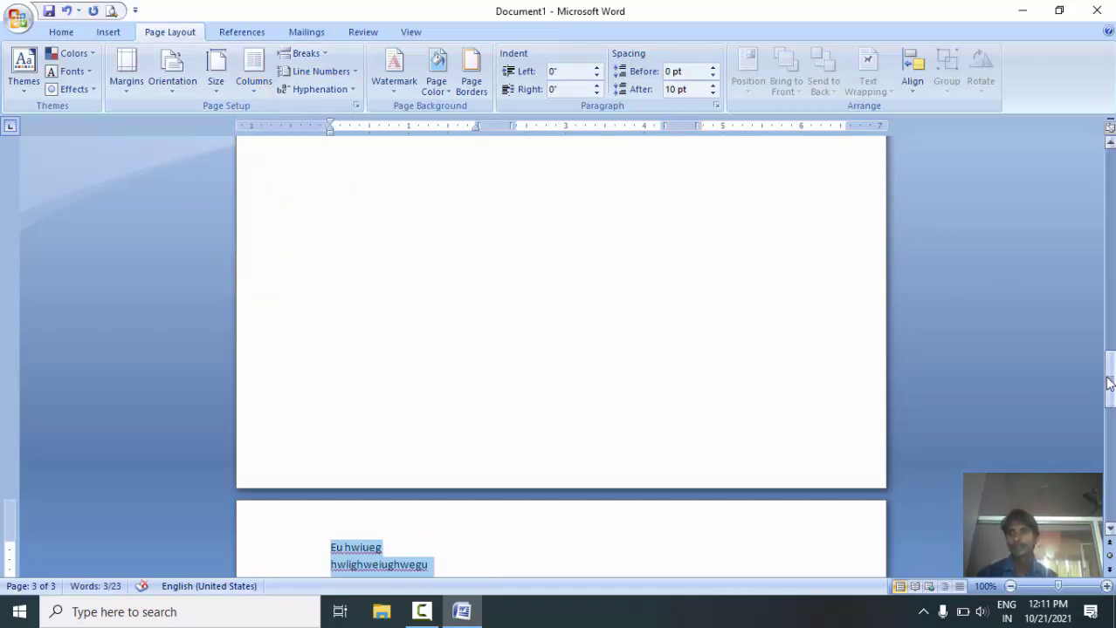
left_click_drag(1110, 384, 1110, 415)
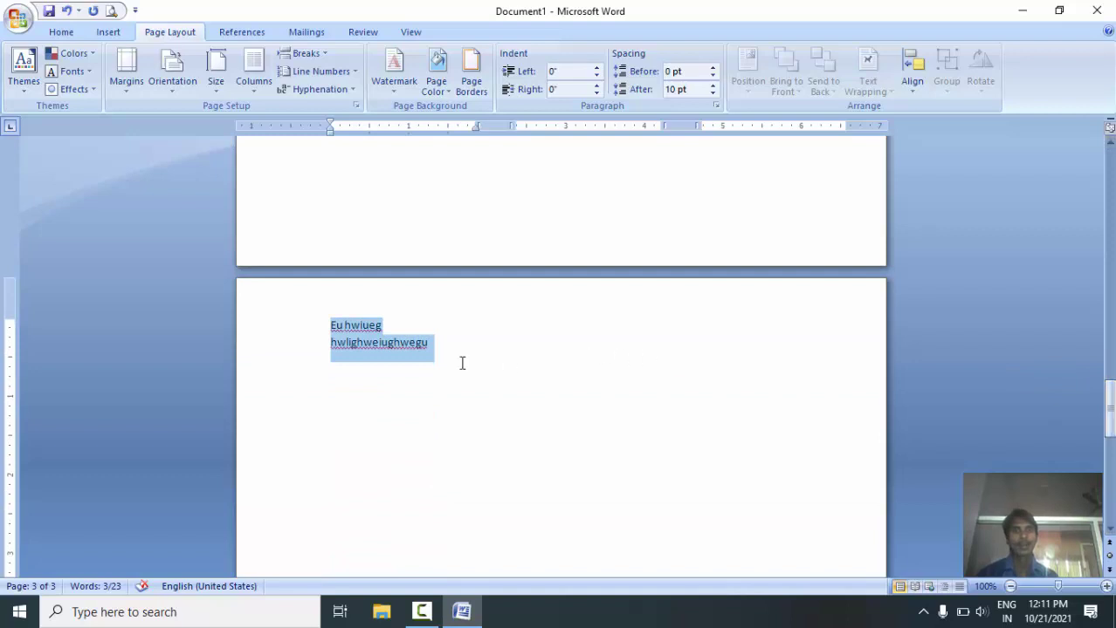
Step: Add column breaks and type 'elsgjnsebgjvbsj' and 'ruigbriugbusg' in the second and third columns
left_click(435, 359)
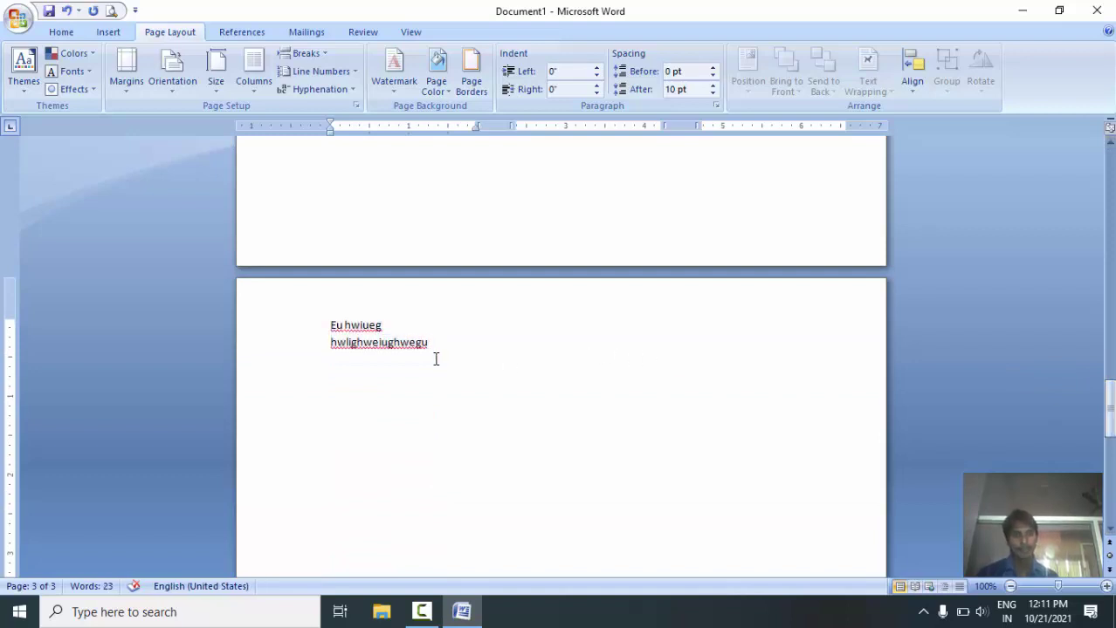
key("ctrl+shift+Return")
type("elsgjnsebgjvbsj")
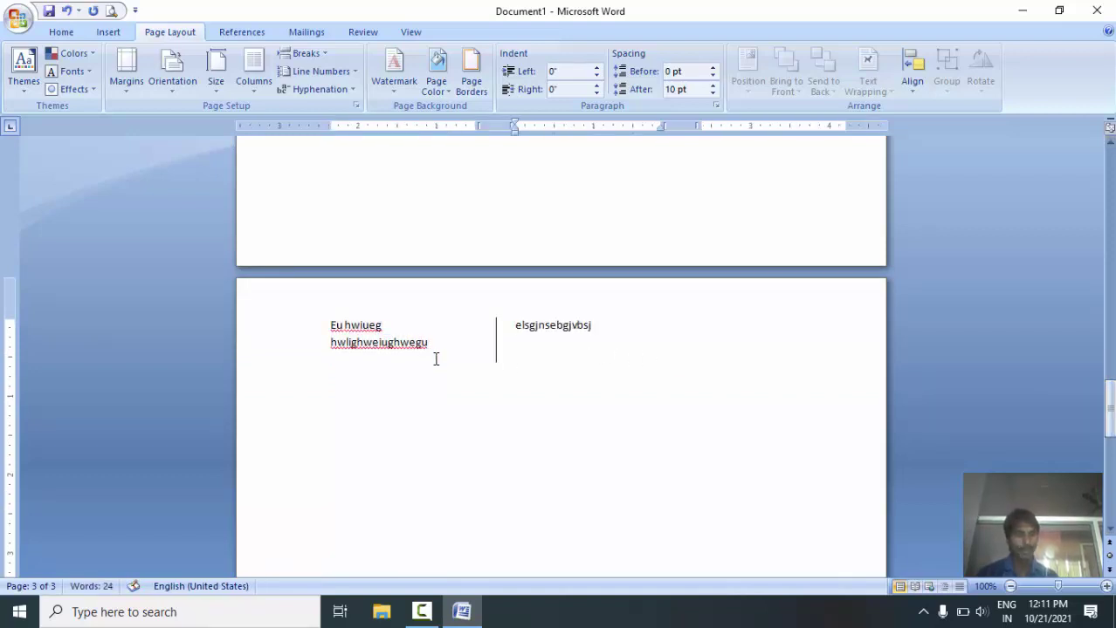
key("ctrl+shift+Return")
type("ruigbriu")
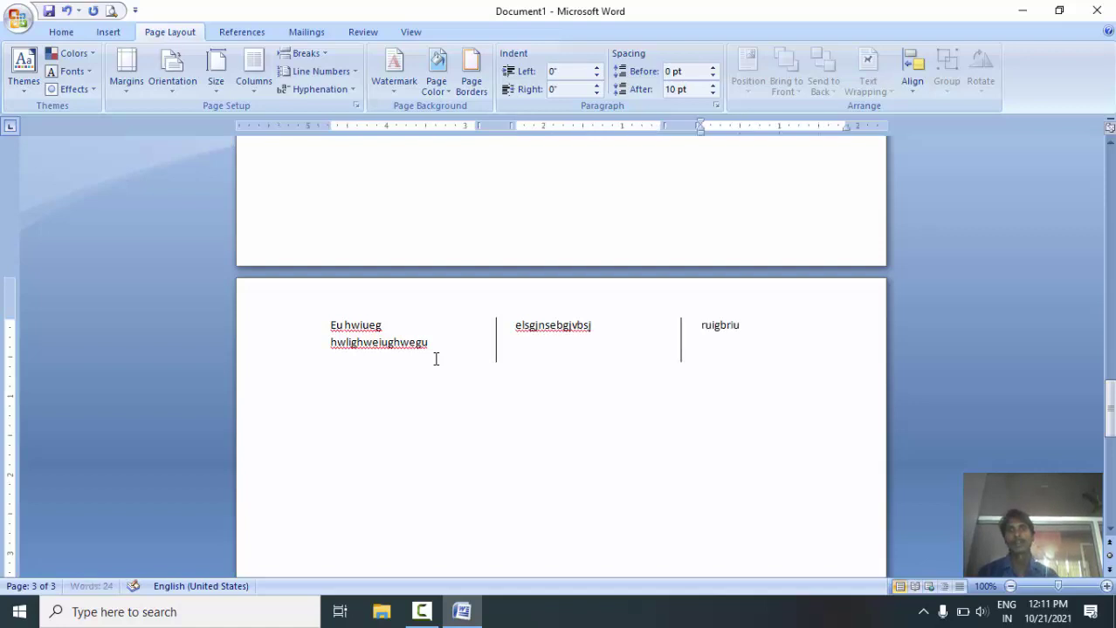
type("gbusg")
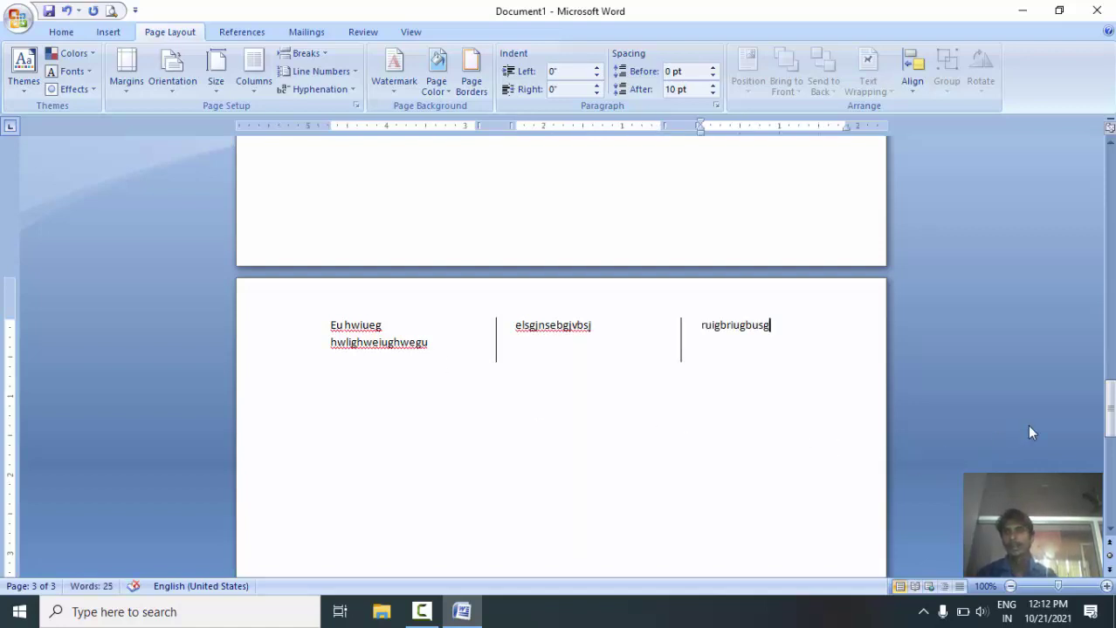
left_click_drag(1112, 419, 1111, 290)
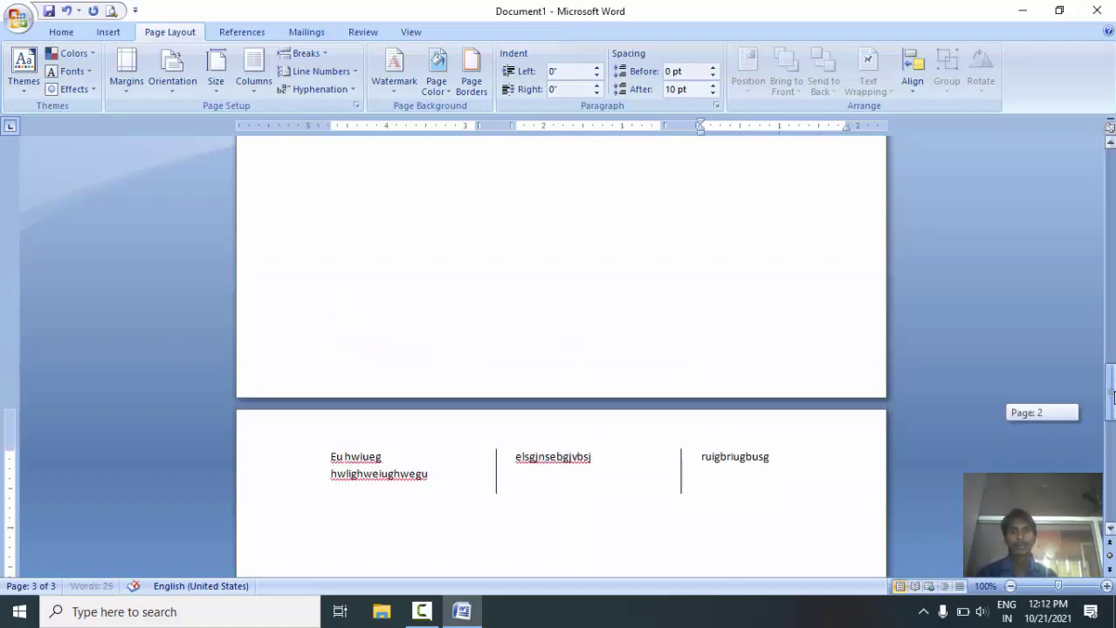
left_click(780, 282)
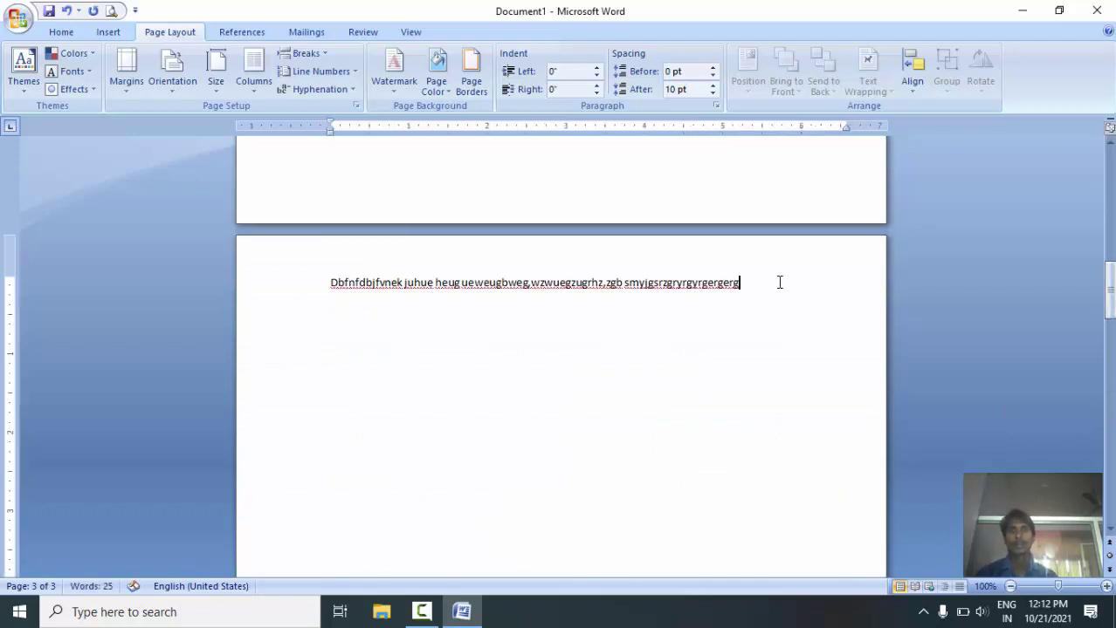
left_click_drag(1110, 293, 1110, 179)
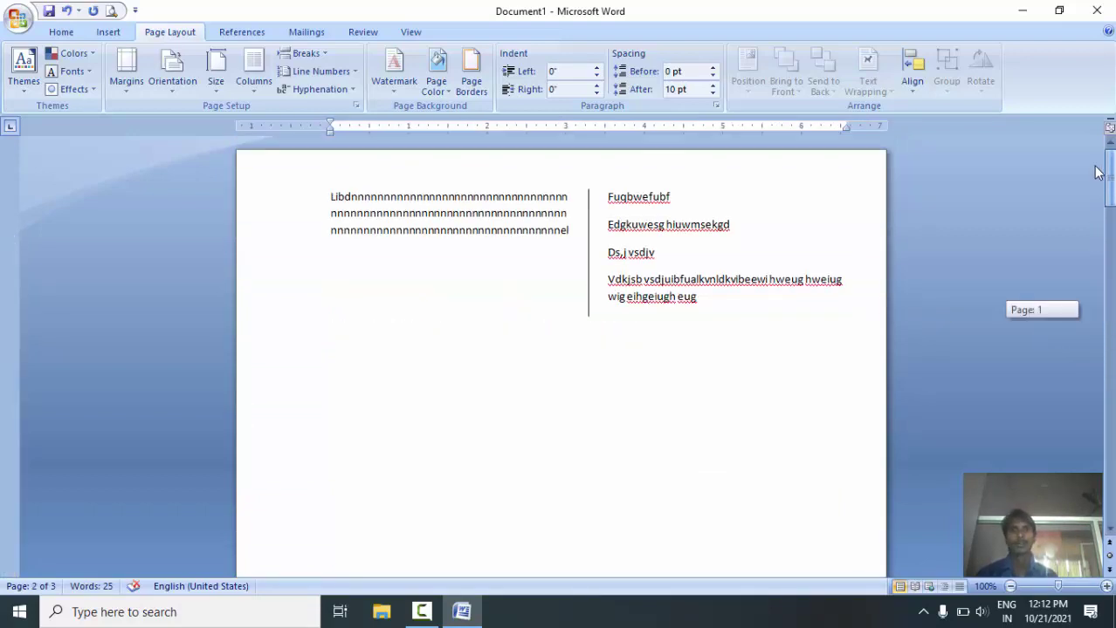
left_click(619, 252)
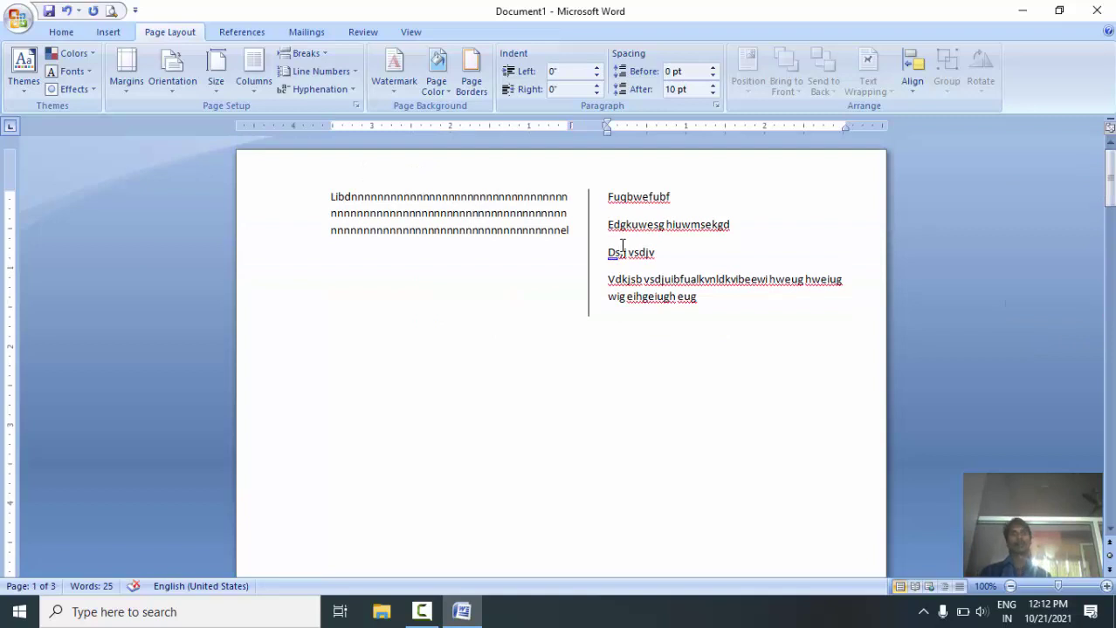
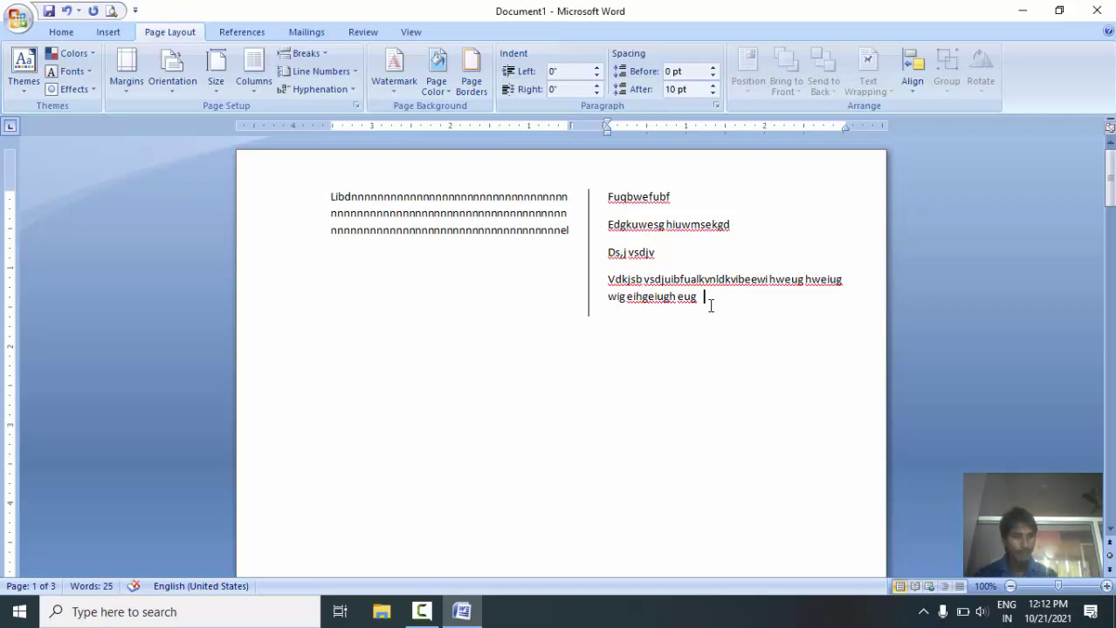
Step: Delete all the document's text and close Word without saving the changes
key("ctrl+a")
key("Delete")
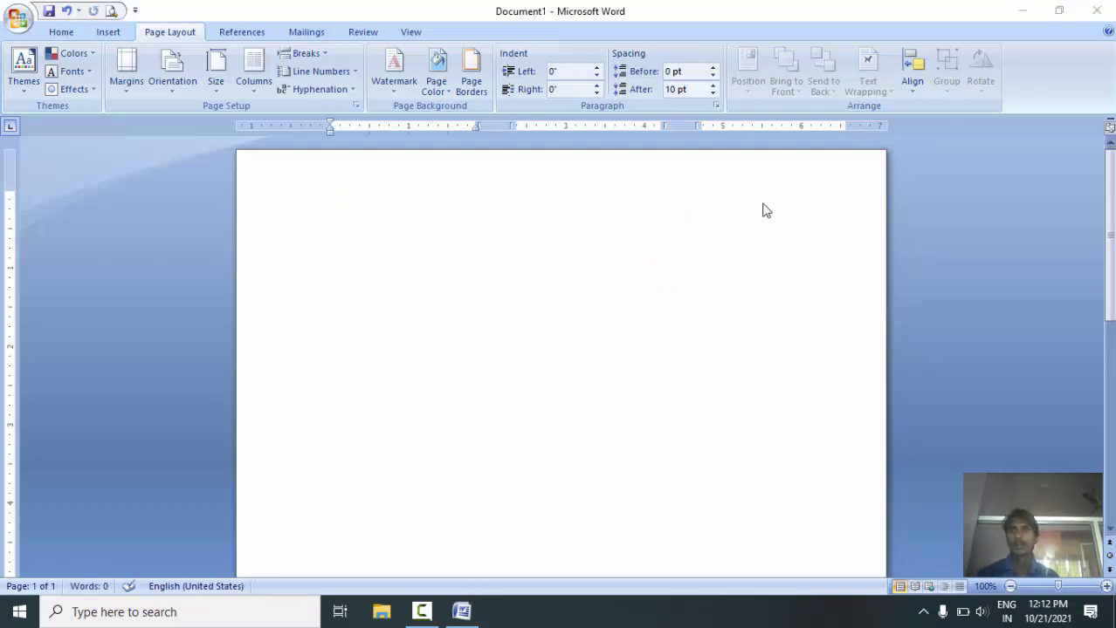
left_click(1087, 15)
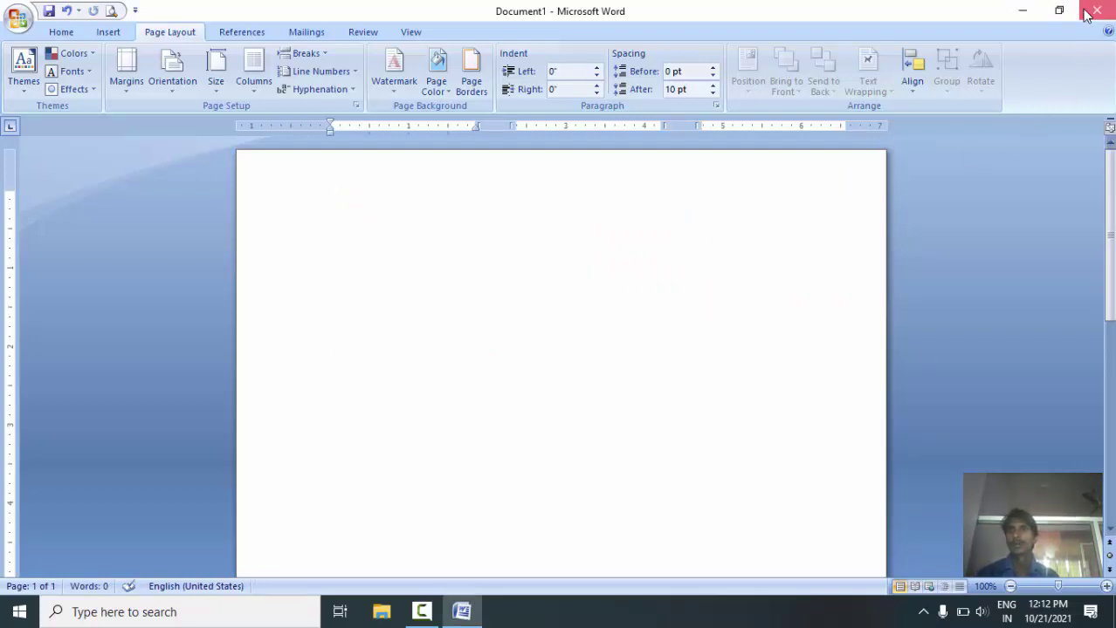
left_click(557, 349)
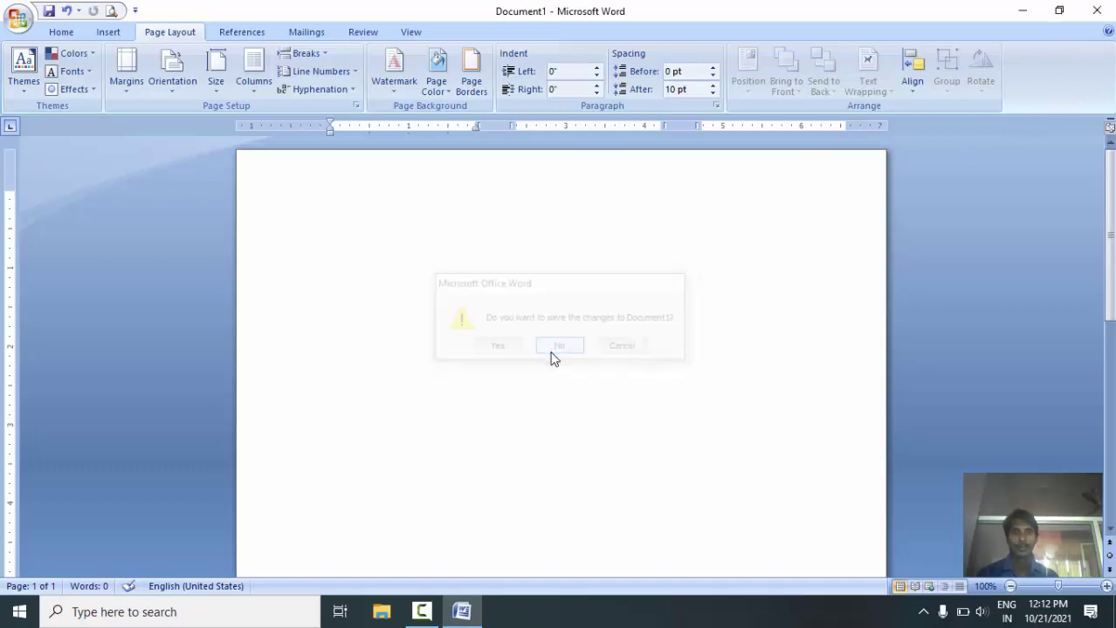
Step: Launch Word 2007 from the taskbar search to get a new blank Document1
left_click(190, 612)
type("winwor")
type("d")
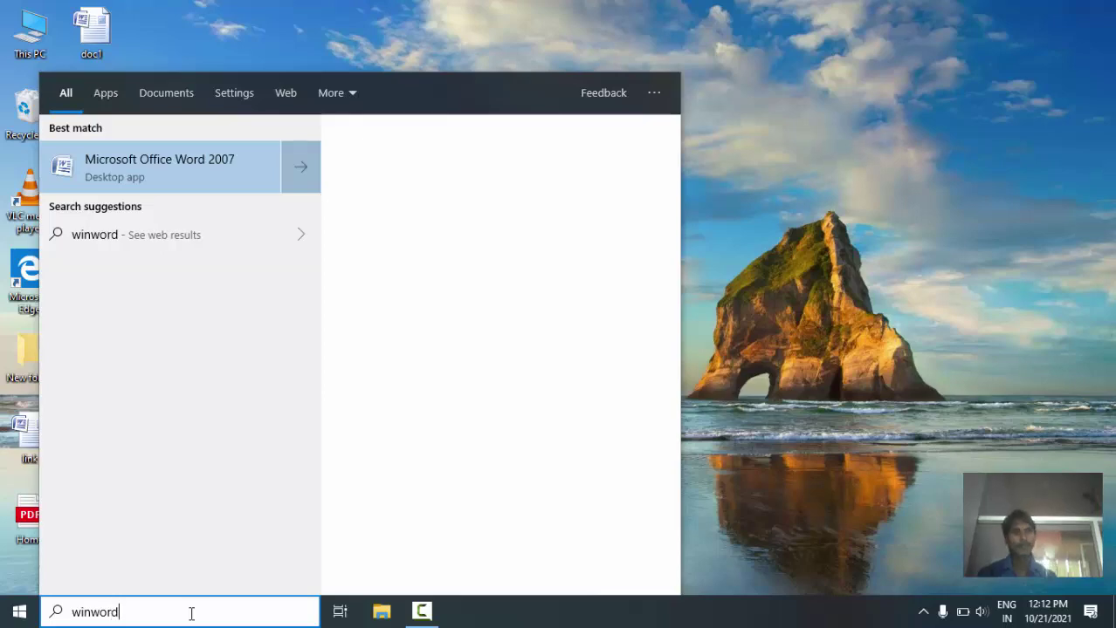
key("Return")
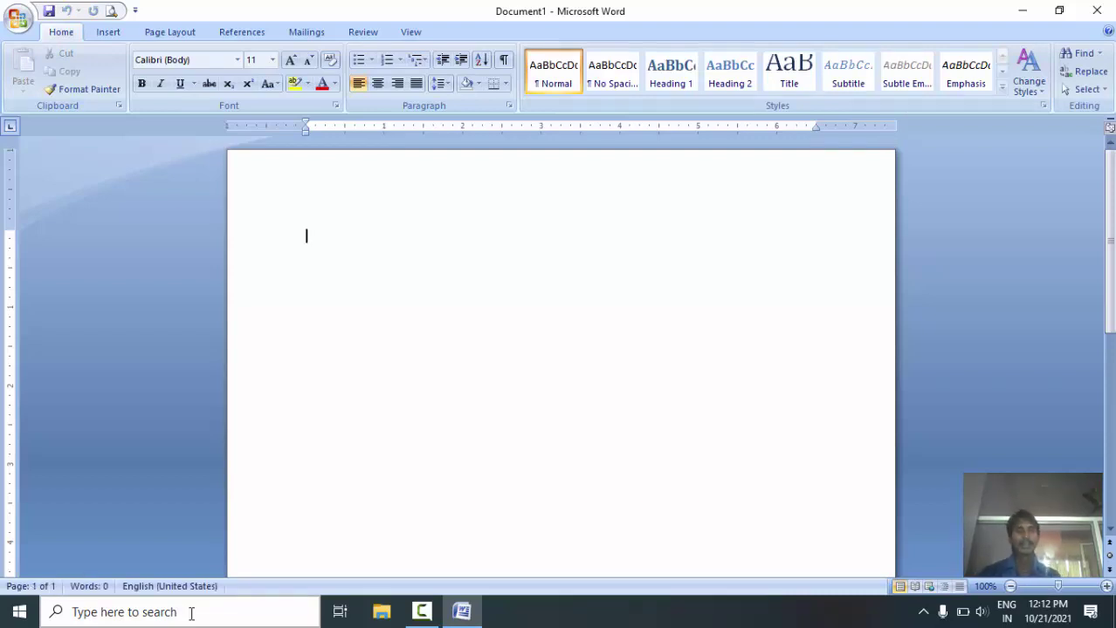
Step: Type the heading 'Eug hgh ogi;orh oihihjitdhjrid' and make it 36 pt, centred
type("Eug hgh ogi;orh oihi")
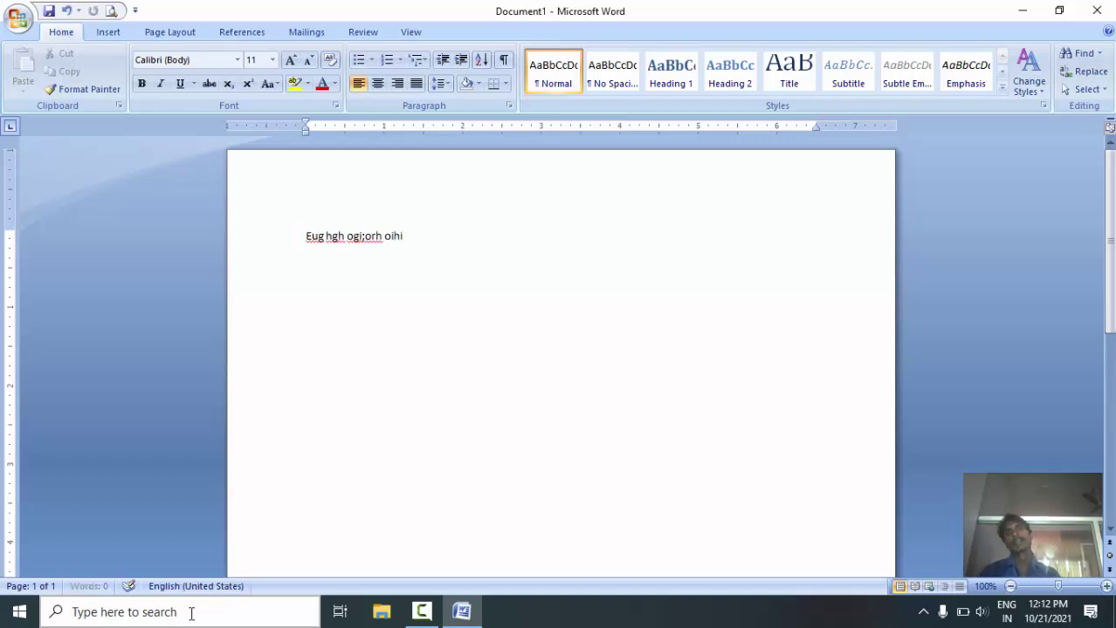
type("hjitdhjrid")
key("ctrl+a")
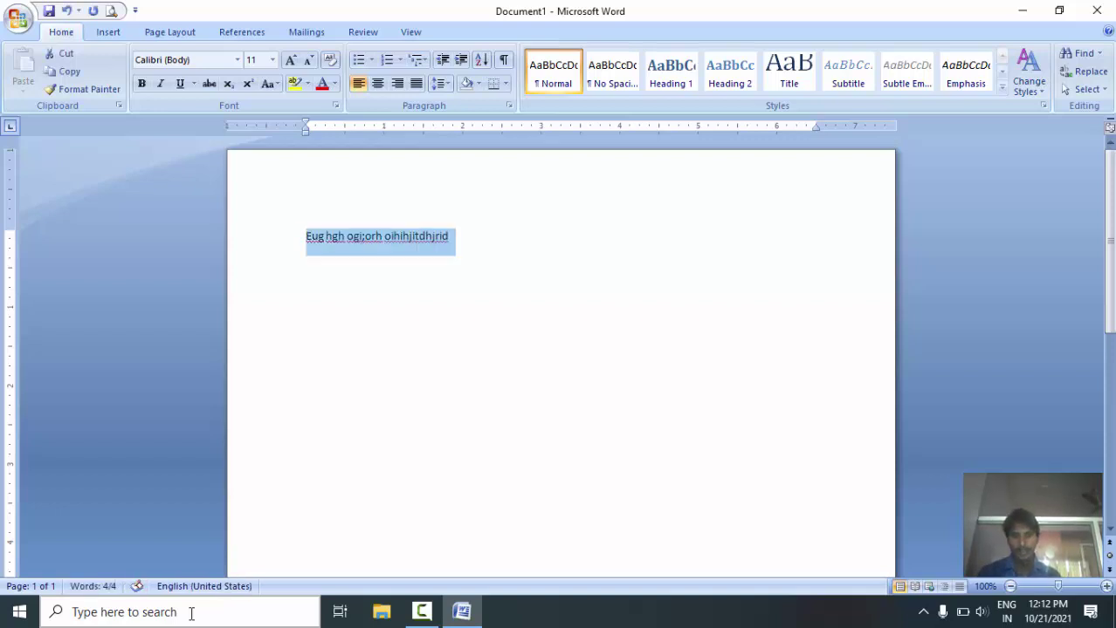
key("ctrl+shift+period")
key("ctrl+shift+period")
key("ctrl+shift+period")
key("ctrl+shift+period")
key("ctrl+shift+period")
key("ctrl+shift+period")
key("ctrl+shift+period")
key("ctrl+shift+period")
key("ctrl+shift+period")
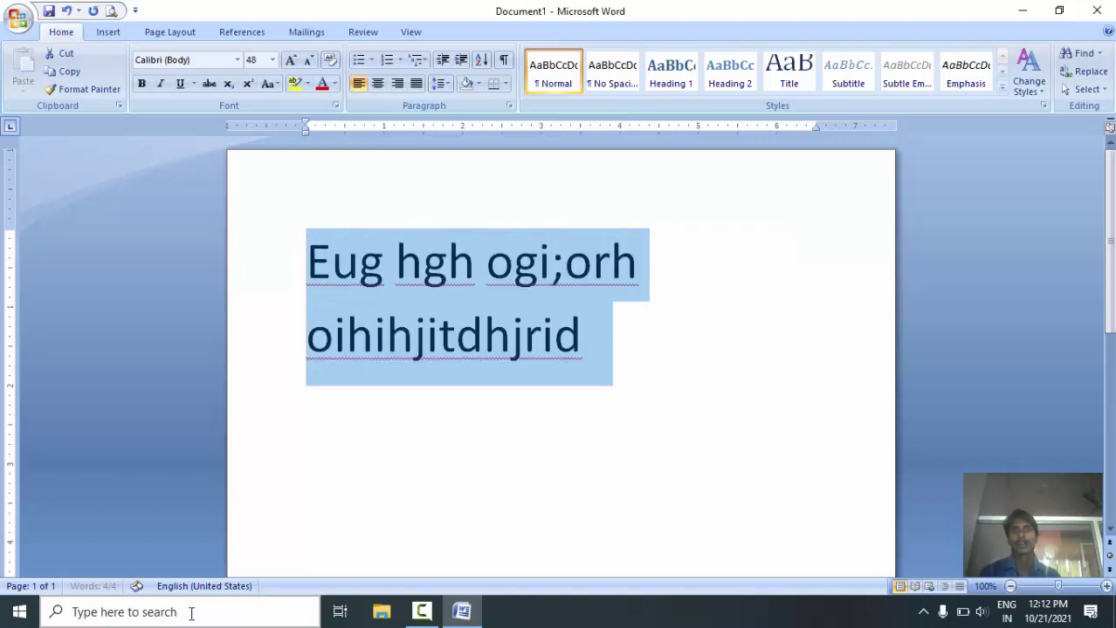
key("ctrl+shift+comma")
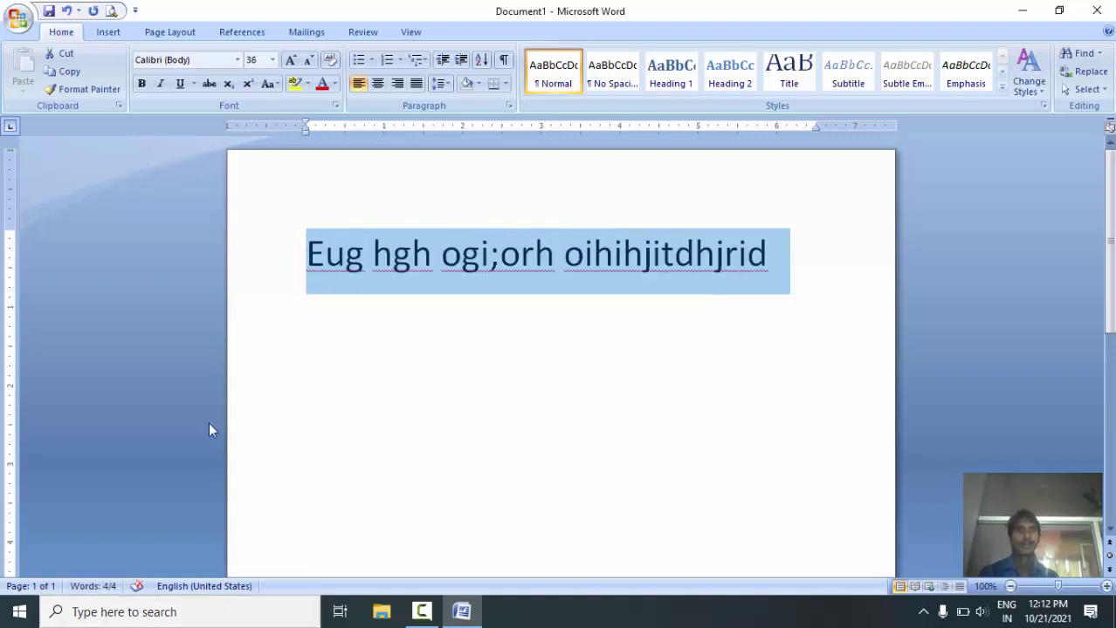
left_click(378, 87)
left_click(500, 366)
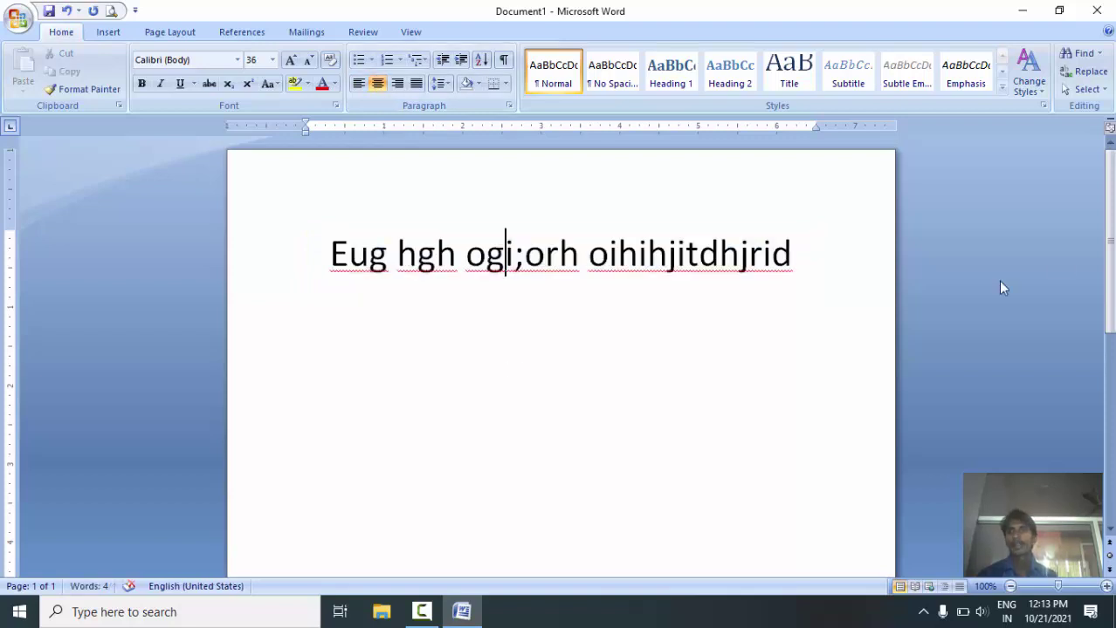
Step: Add a 22 pt line 'Whe guwghweiu' below the heading and select it
scroll(961, 284, "down", 2)
scroll(835, 273, "up", 2)
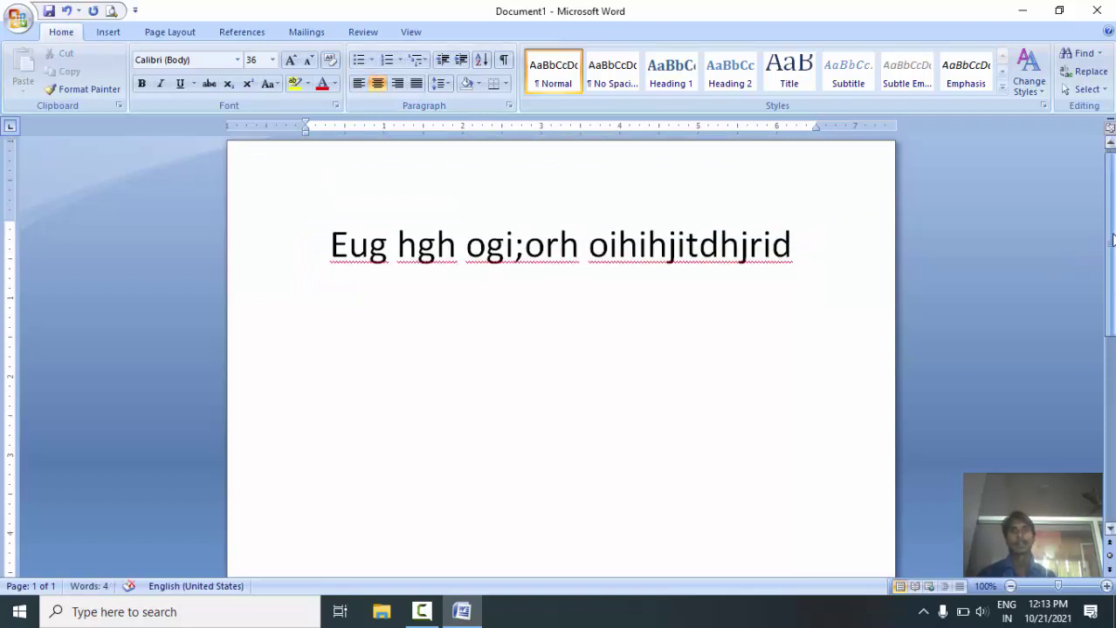
left_click(847, 266)
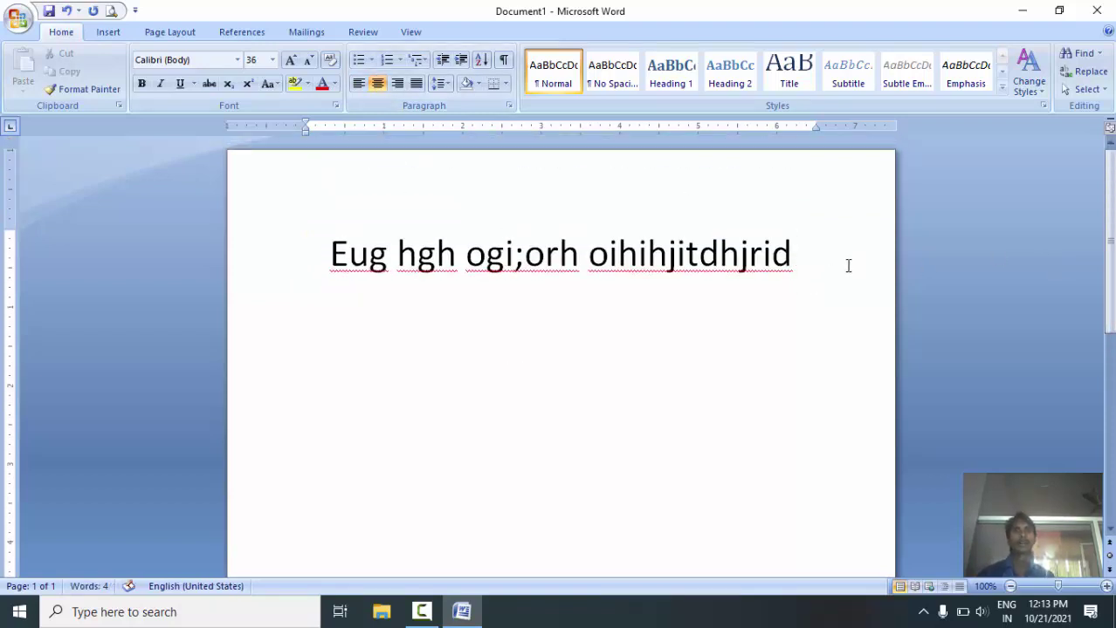
key("Return")
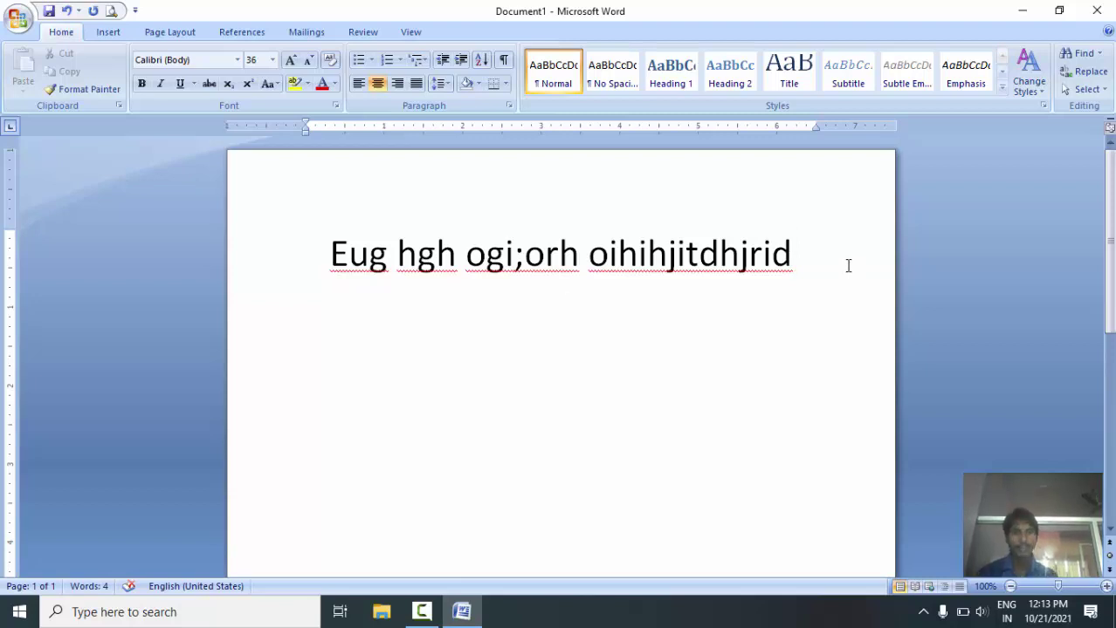
key("ctrl+shift+comma")
key("ctrl+shift+comma")
key("ctrl+shift+comma")
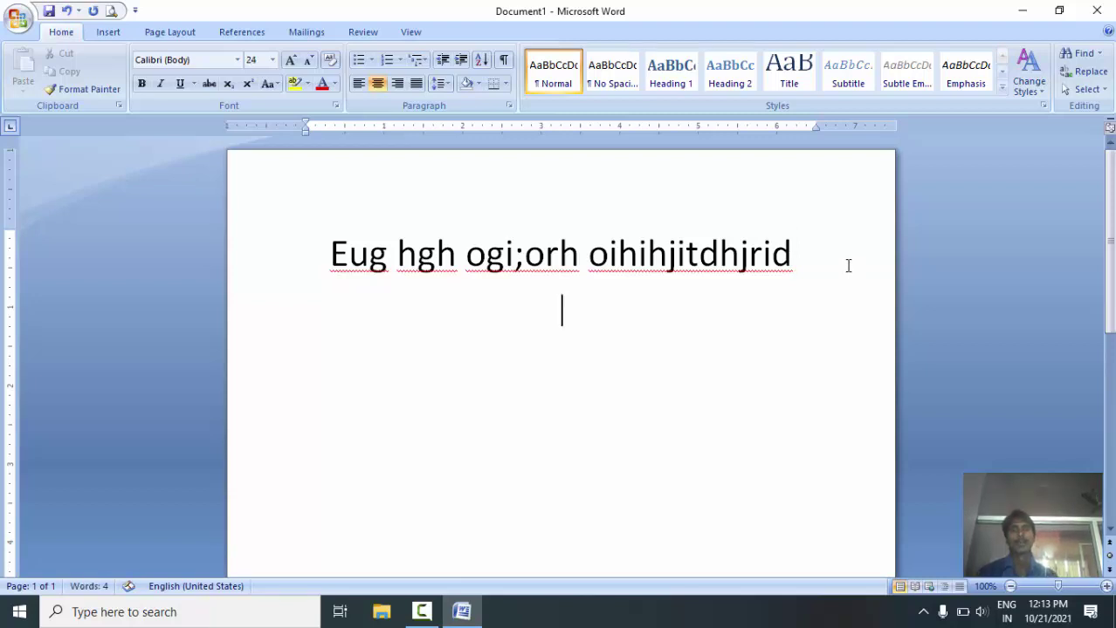
key("ctrl+shift+comma")
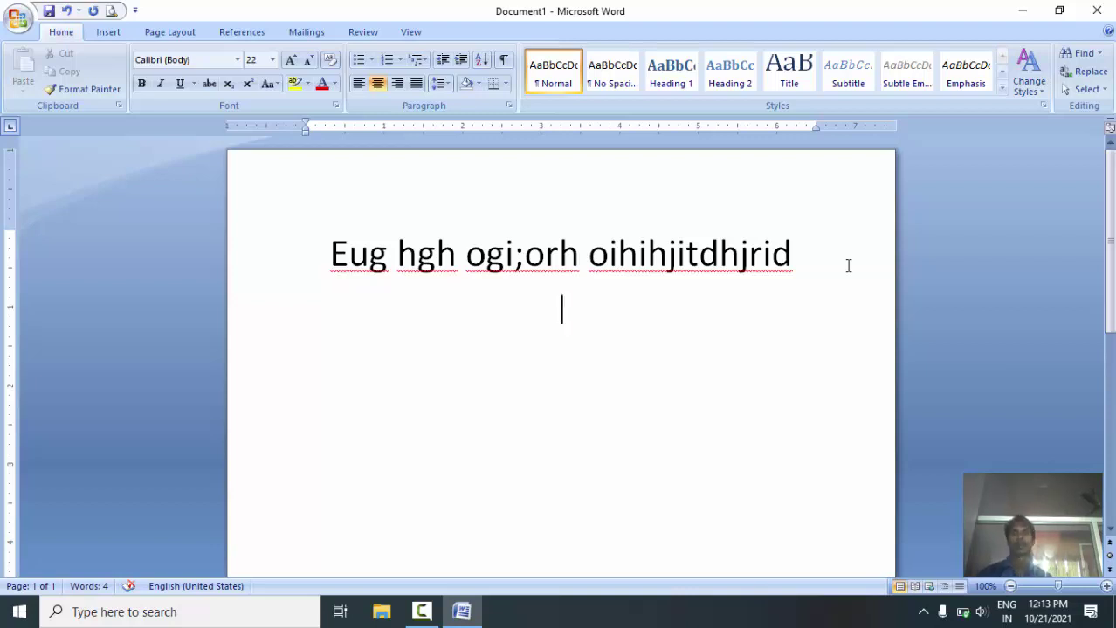
type("Whe guwghweiu")
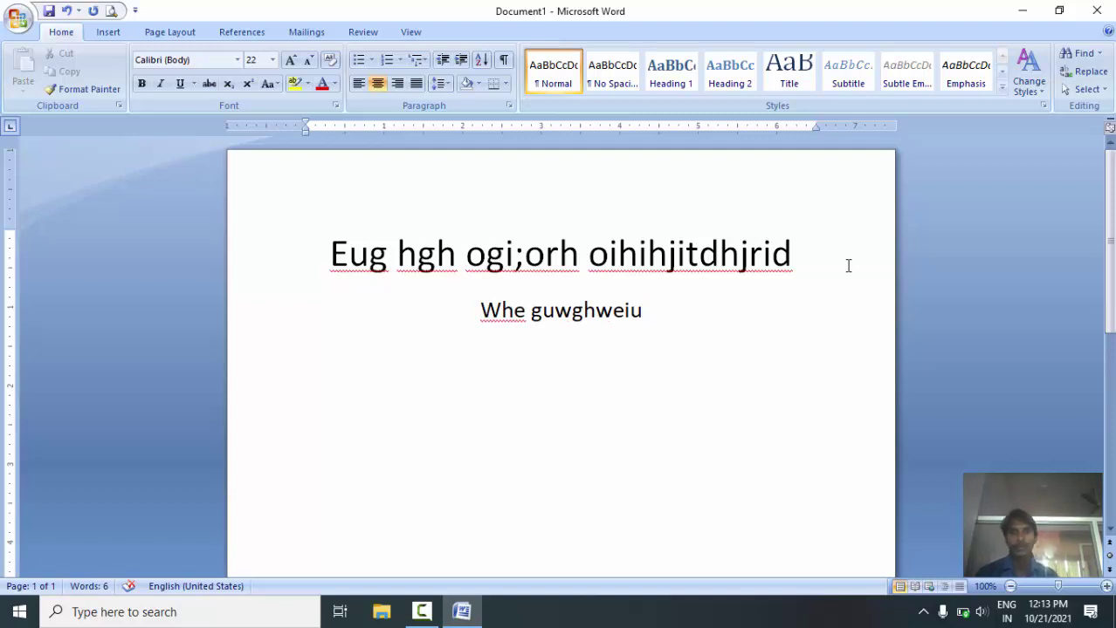
key("shift+Home")
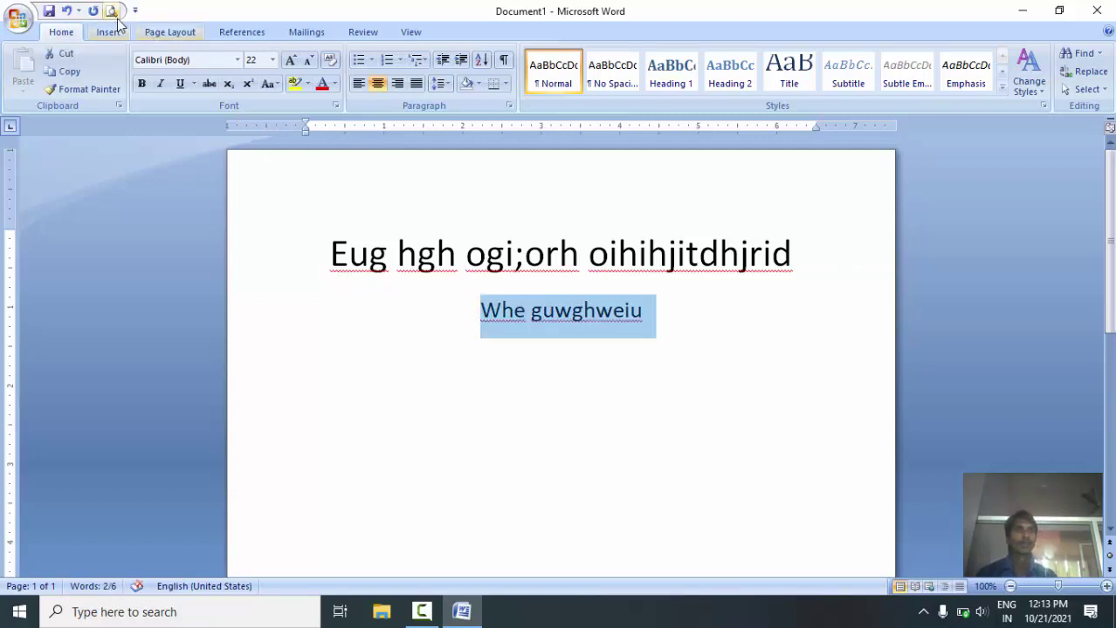
Step: Split the selected second line into three columns
left_click(110, 31)
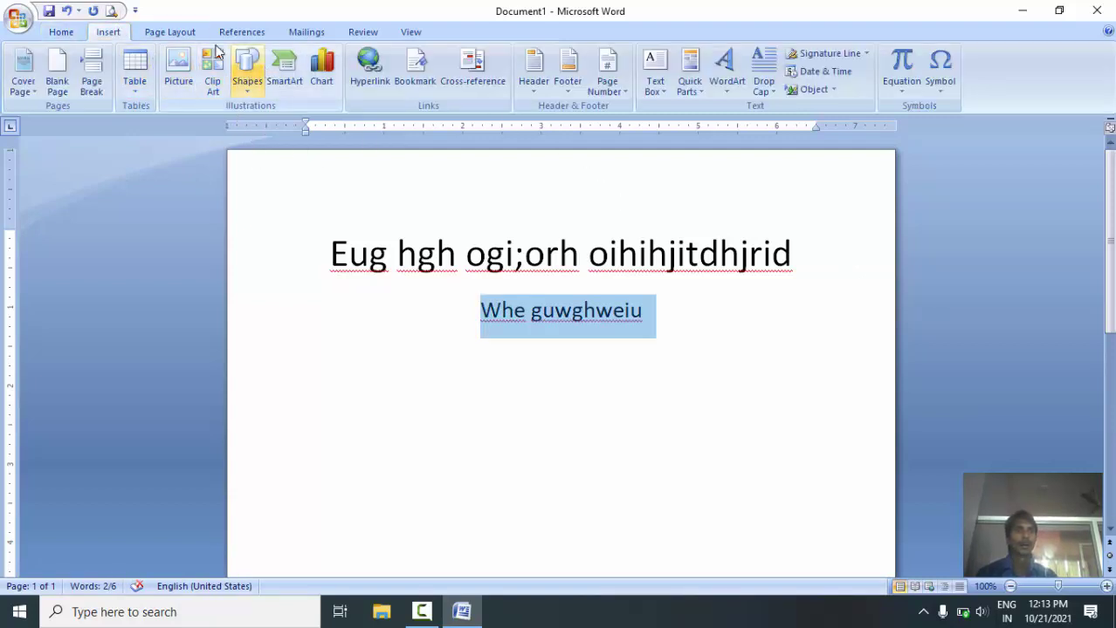
left_click(155, 35)
left_click(266, 67)
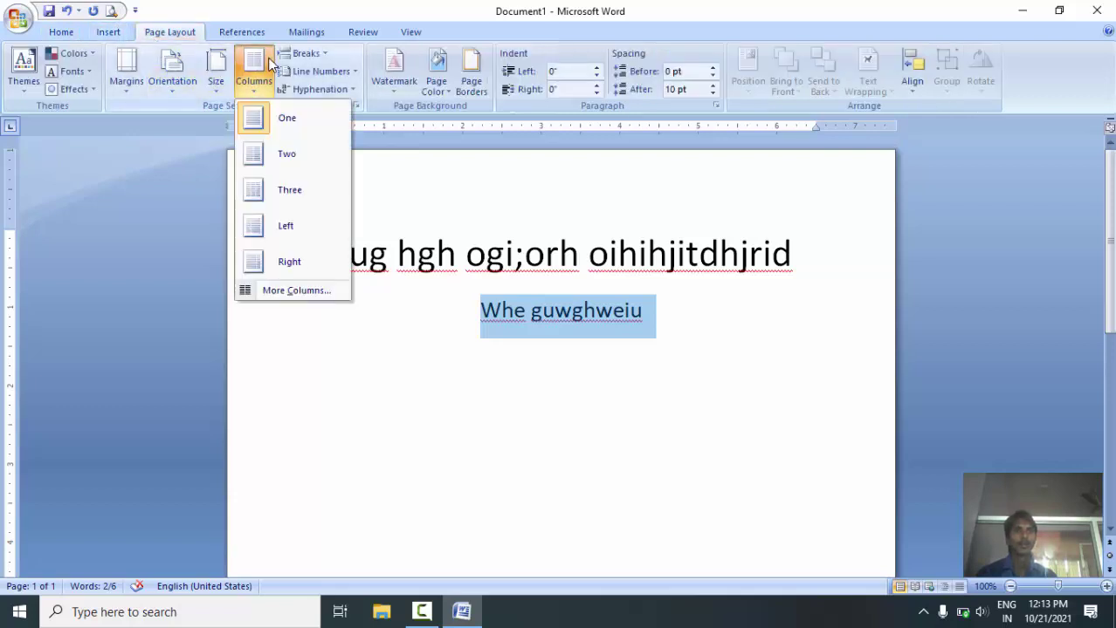
left_click(296, 184)
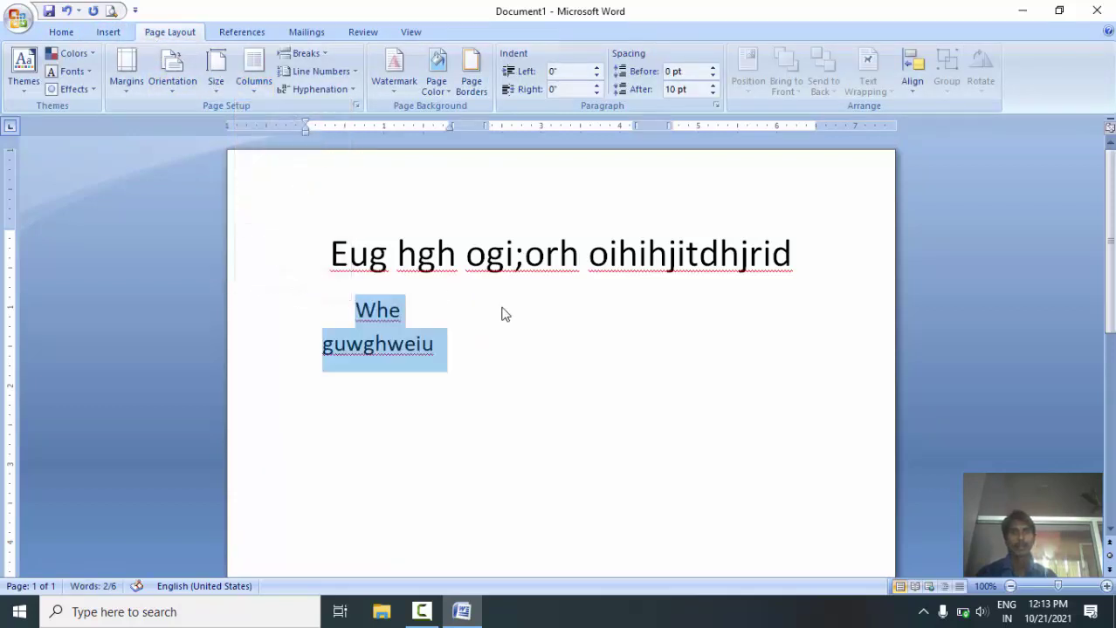
Step: Add column breaks with 'lrkgnrlkdnhrdk' in column two and 'kjfbnkjdfnj' in column three
left_click(550, 314)
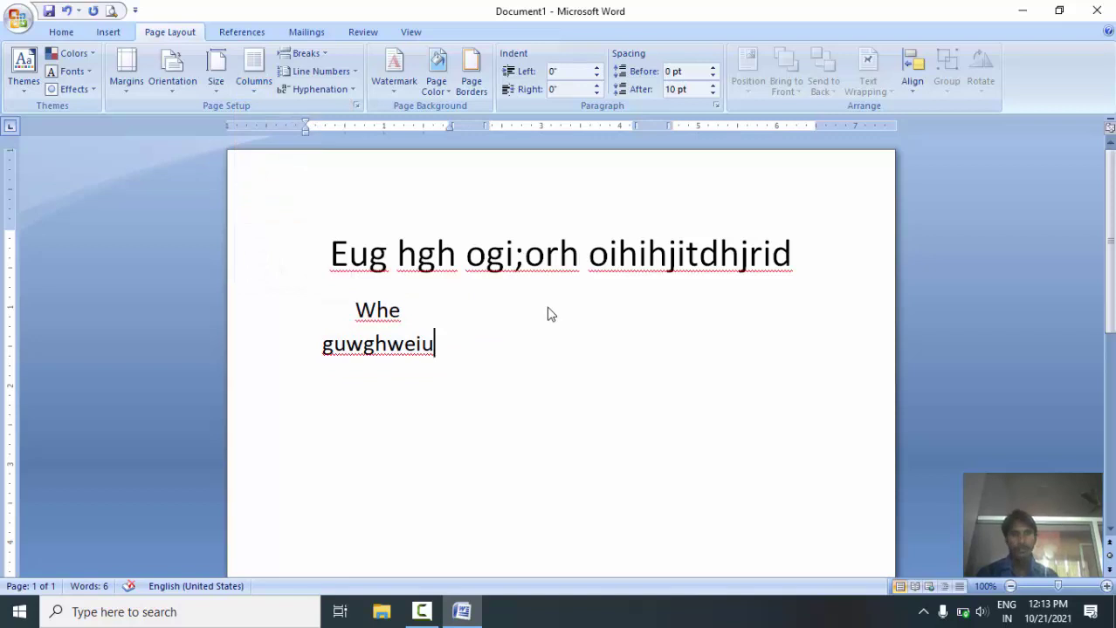
key("ctrl+shift+Return")
type("lrkgnrlkdnhrdk")
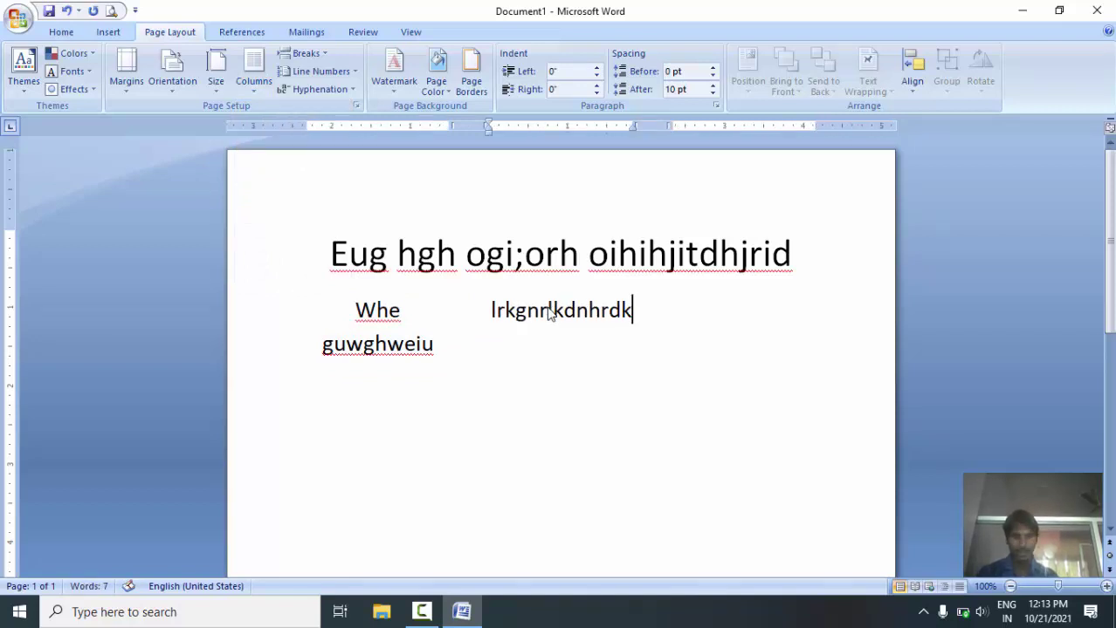
key("ctrl+shift+Return")
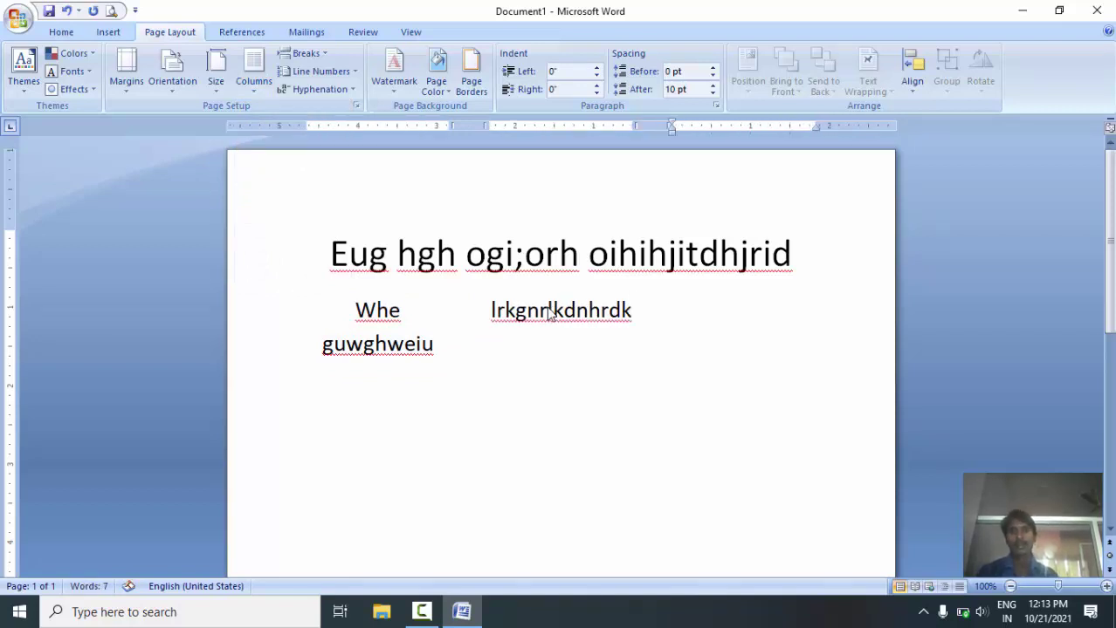
type("kjfbnkjdfnj")
Step: Try adding a line 'leignesg' above the columns, then undo it
left_click(820, 262)
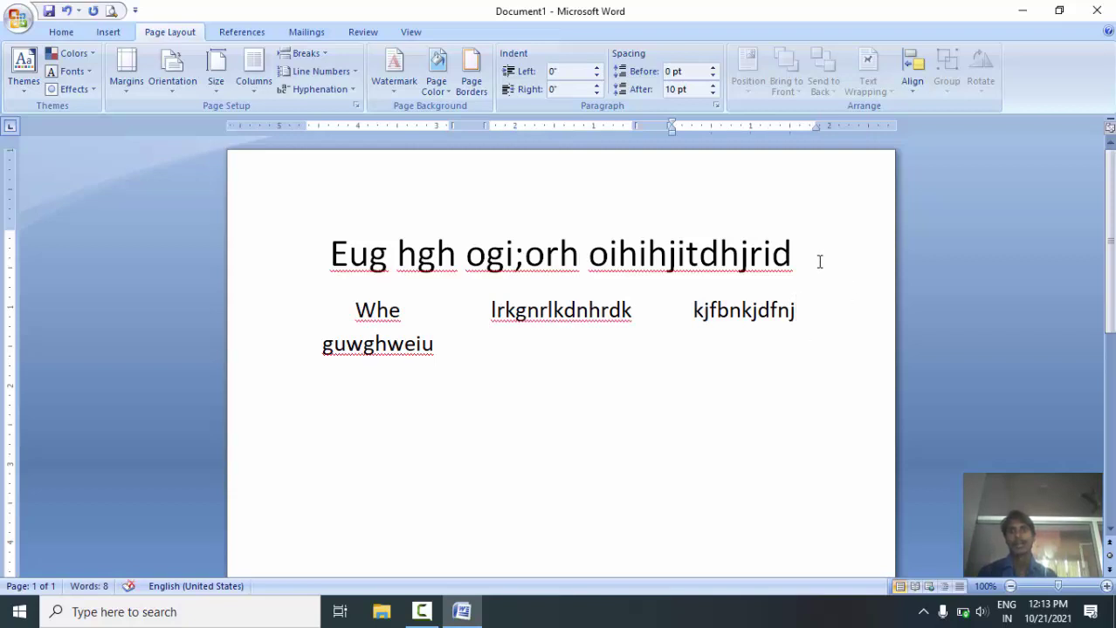
key("Return")
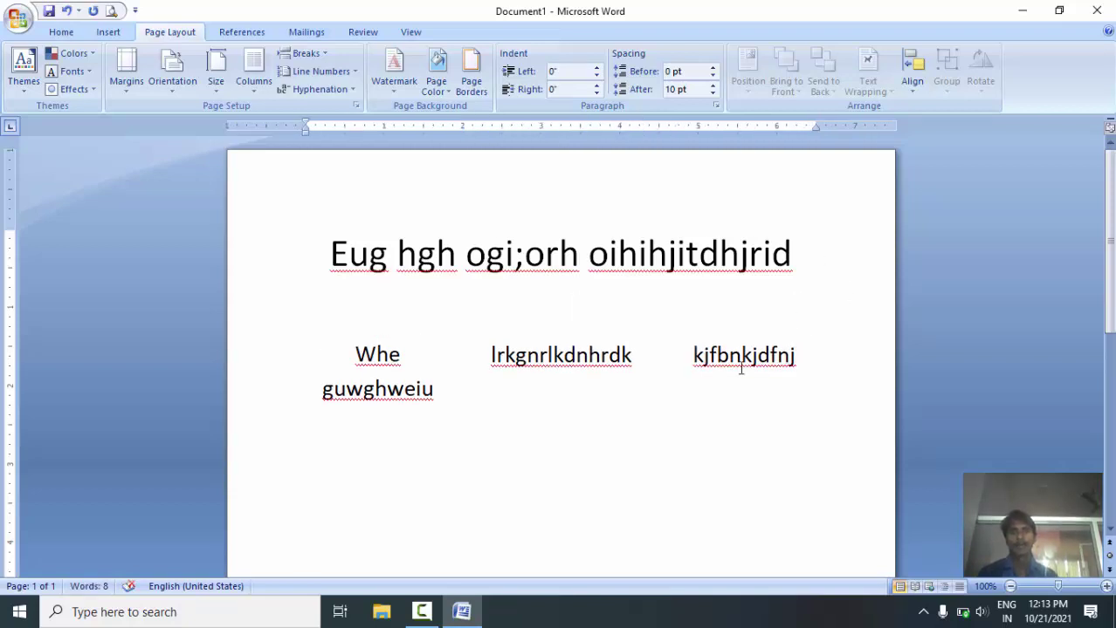
key("Return")
type("leignesg")
key("ctrl+z")
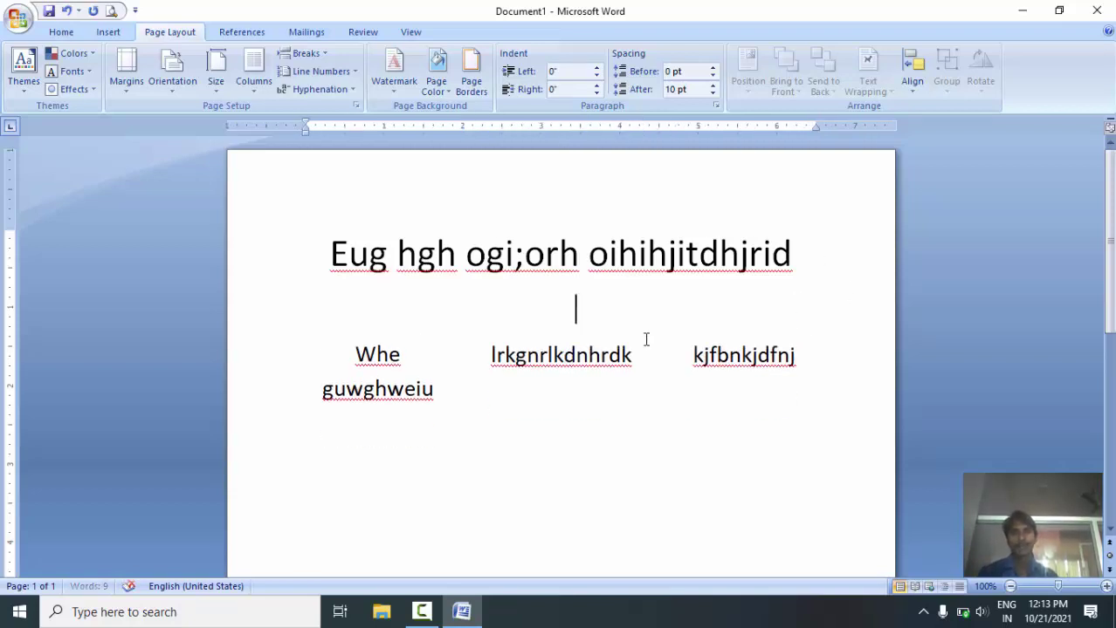
Step: Insert 'lse gnskg krug nrj' into column two's word and 'kue hguhgwu' into column three's
left_click(601, 370)
type("lse g")
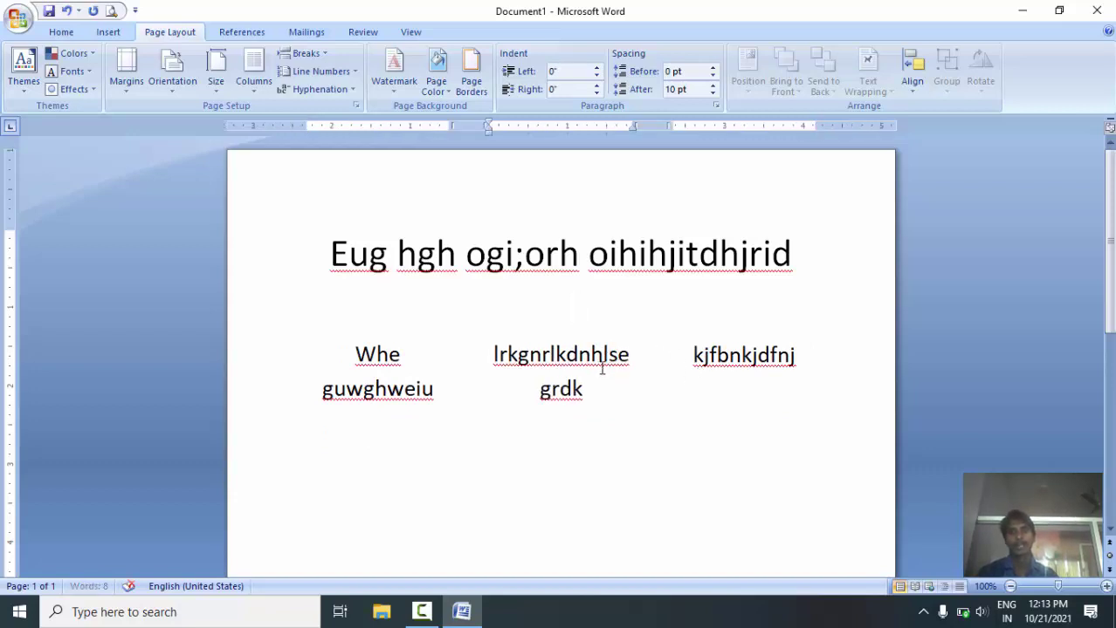
type("nskg krug nrj")
left_click(773, 373)
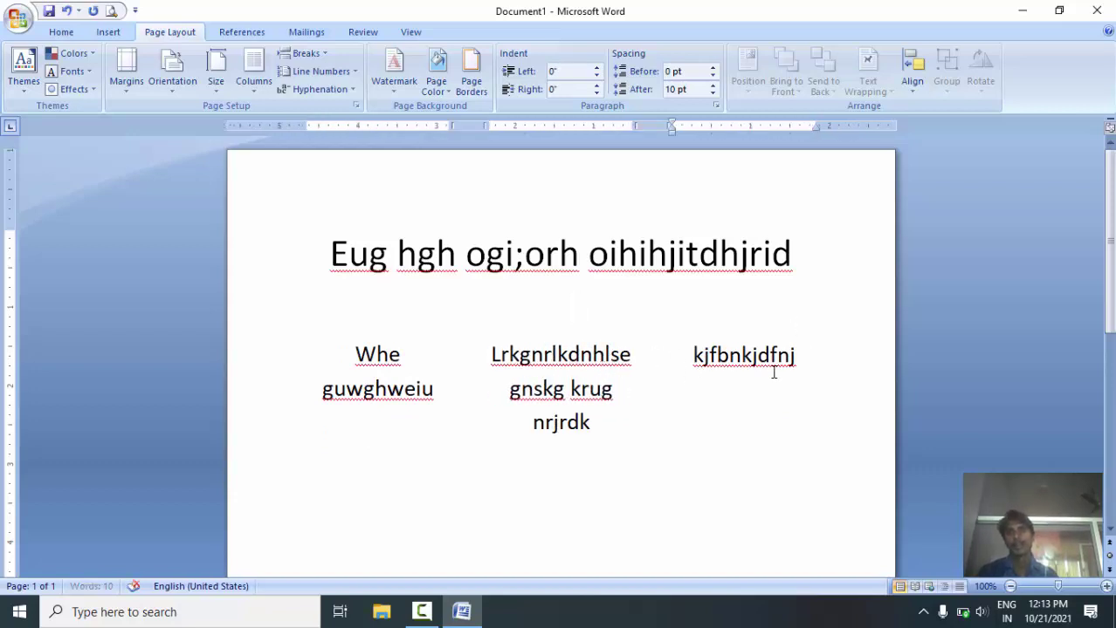
type("kue hguhgwu")
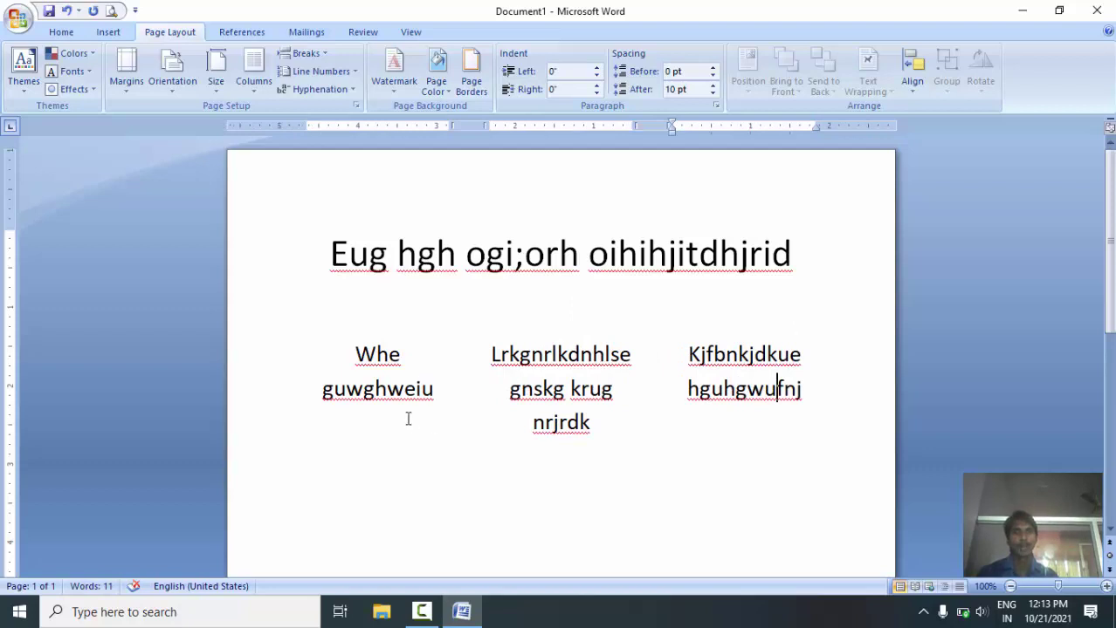
Step: Add 'ke', 'uhgiurhgreiuh' and 'grughrugh' as lines in the first column
left_click(406, 419)
type("ke")
key("Return")
type("uhgiurhgreiuh")
key("Return")
type("grughrugh")
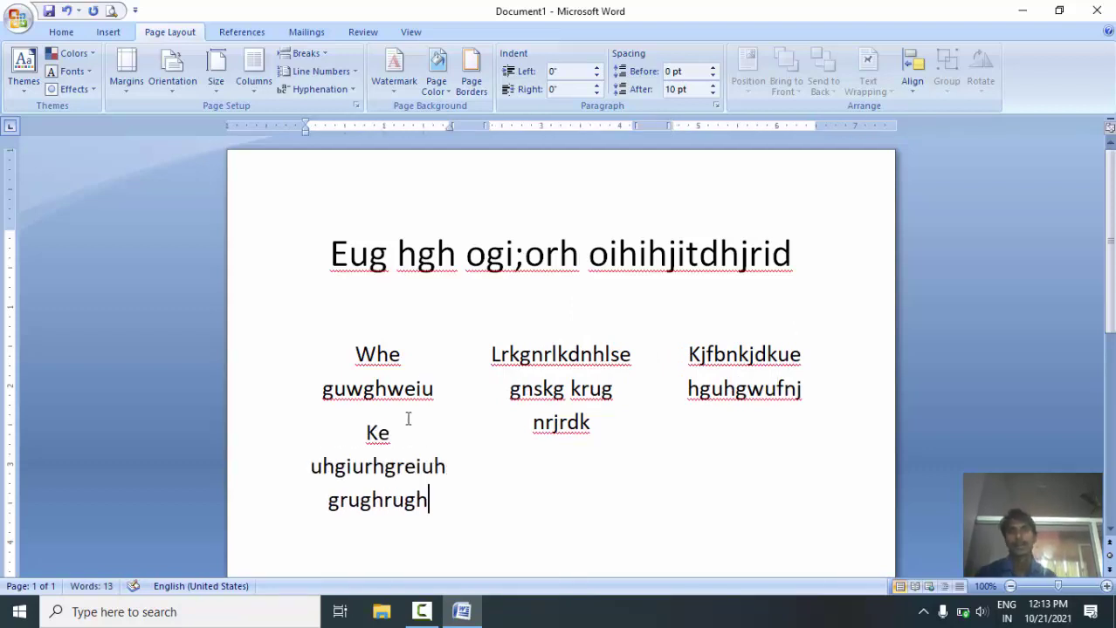
scroll(560, 245, "down", 3)
scroll(556, 246, "up", 3)
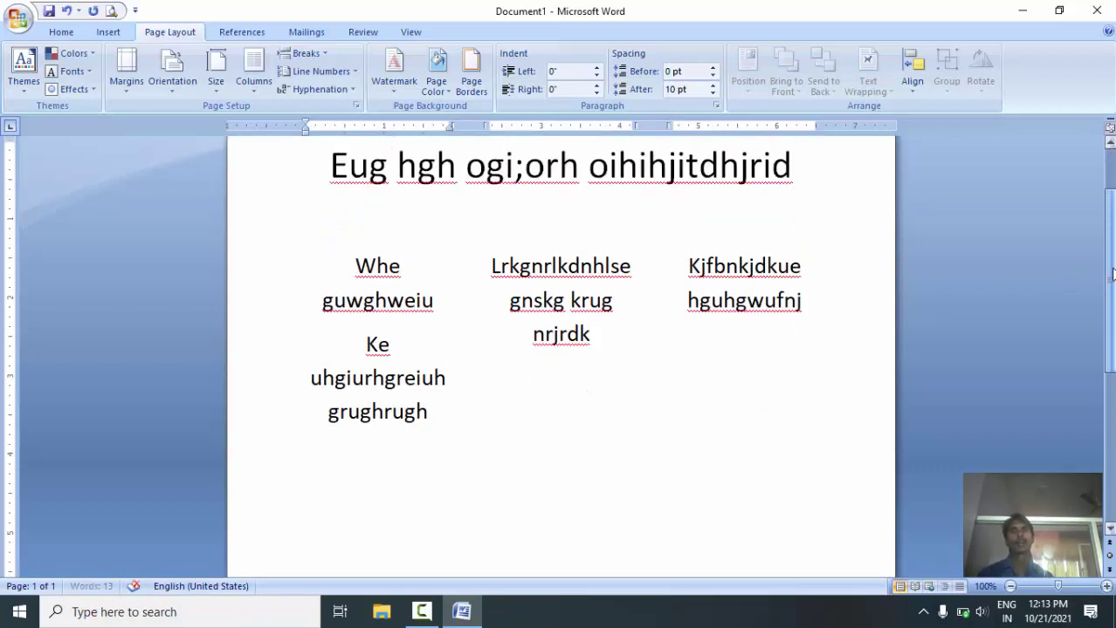
left_click(665, 268)
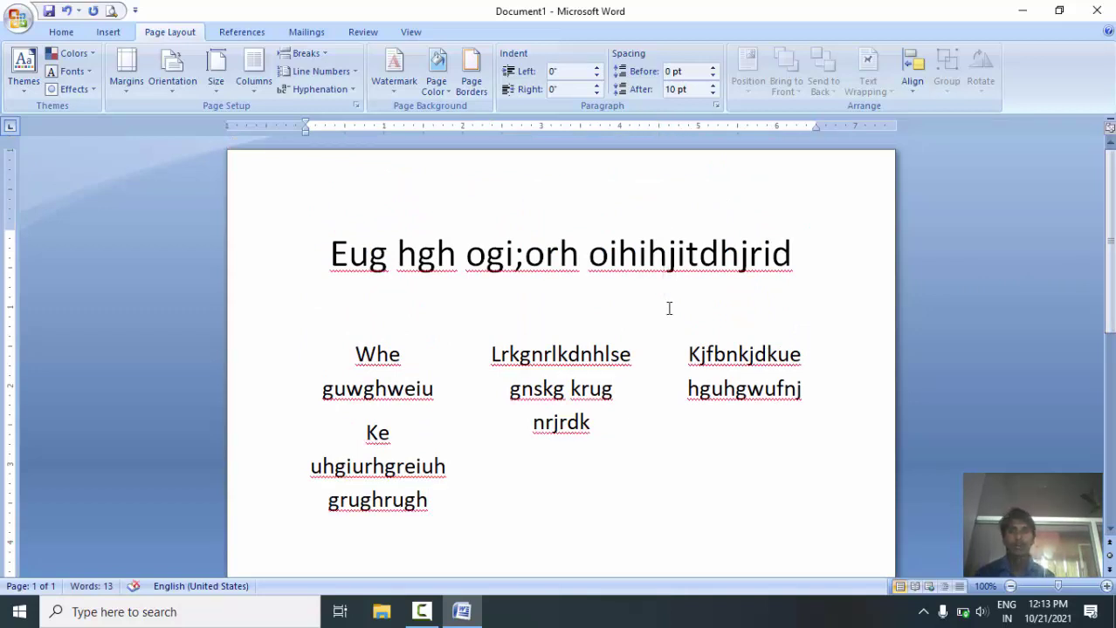
left_click(689, 408)
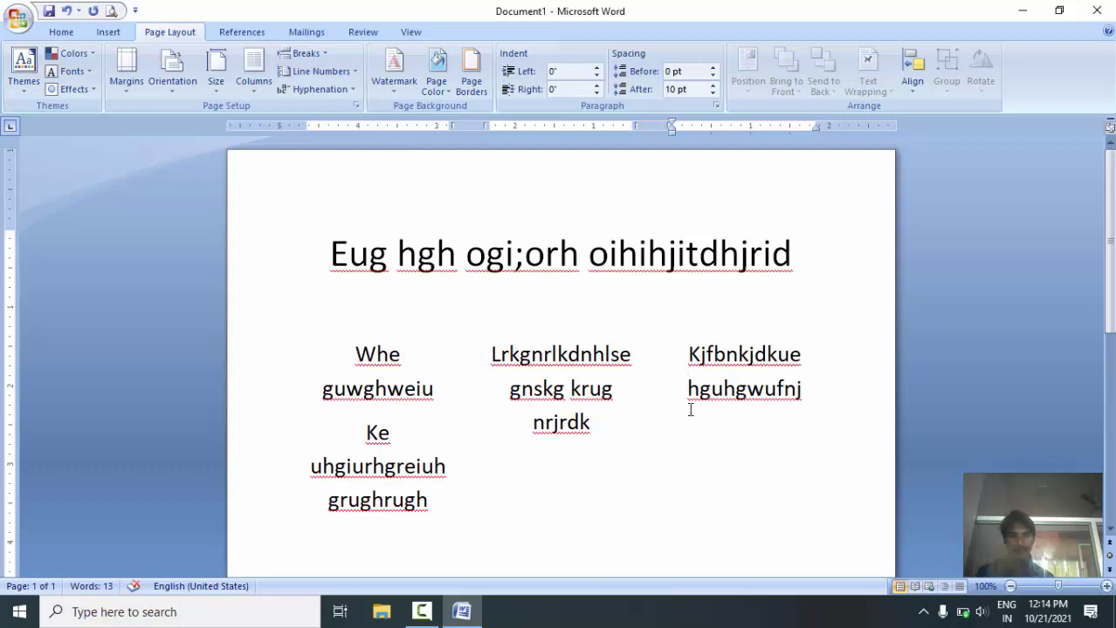
Step: Delete the selected text, then browse the Columns and Breaks lists without applying anything
left_click(426, 616)
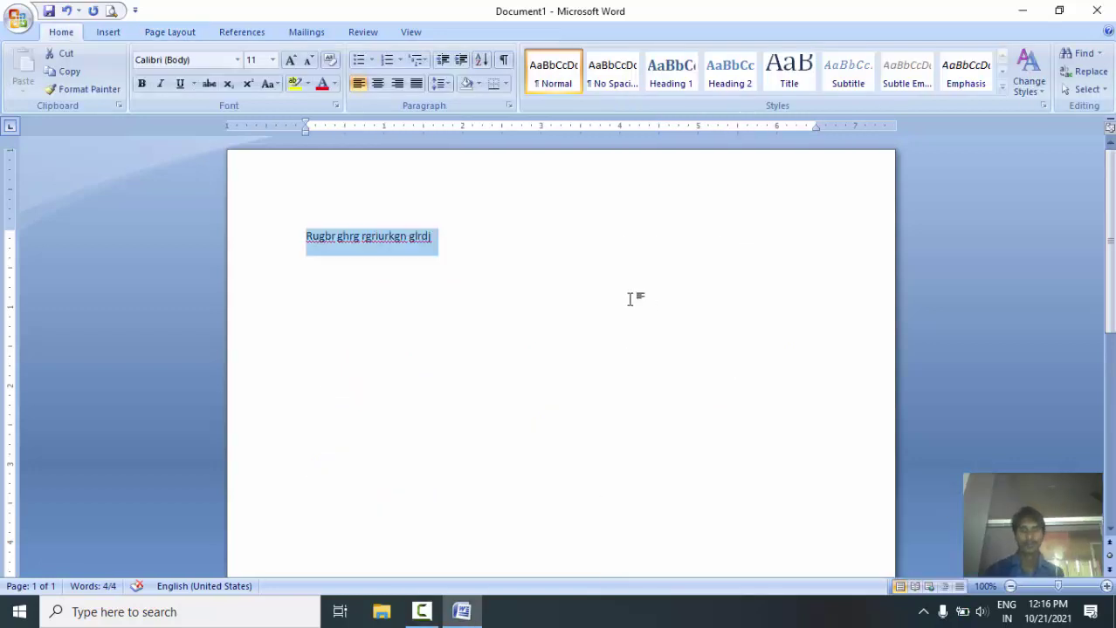
key("Delete")
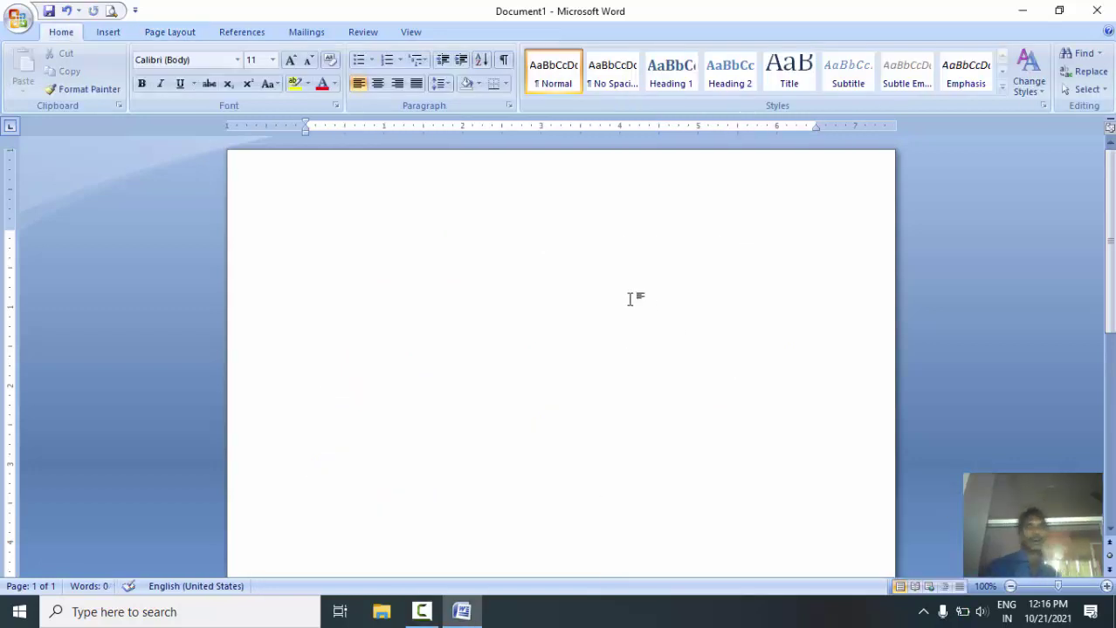
left_click(166, 38)
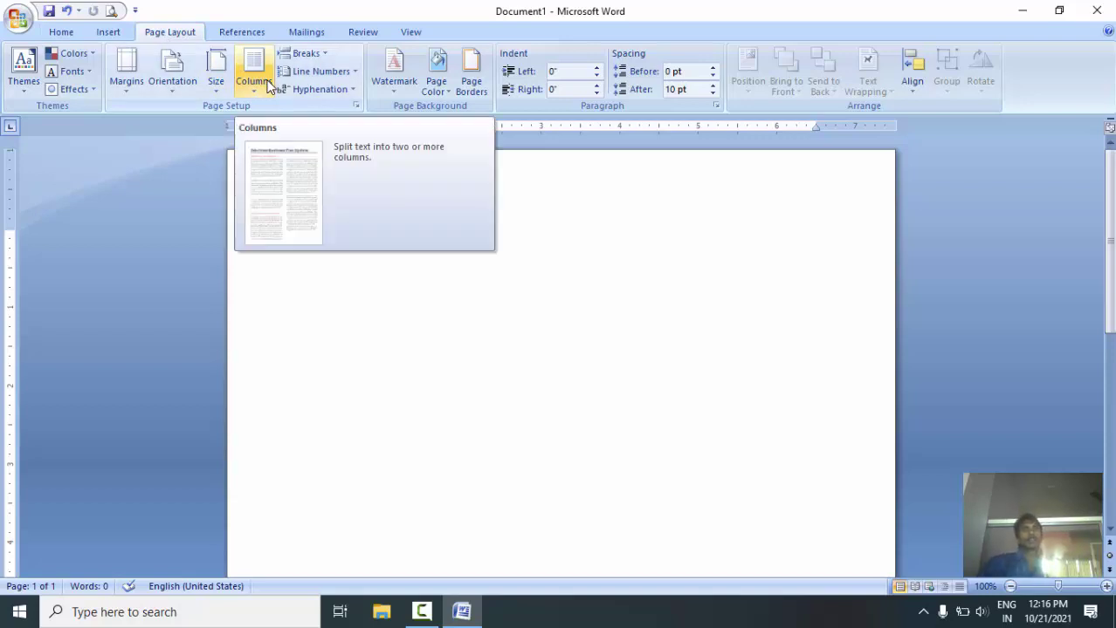
left_click(269, 85)
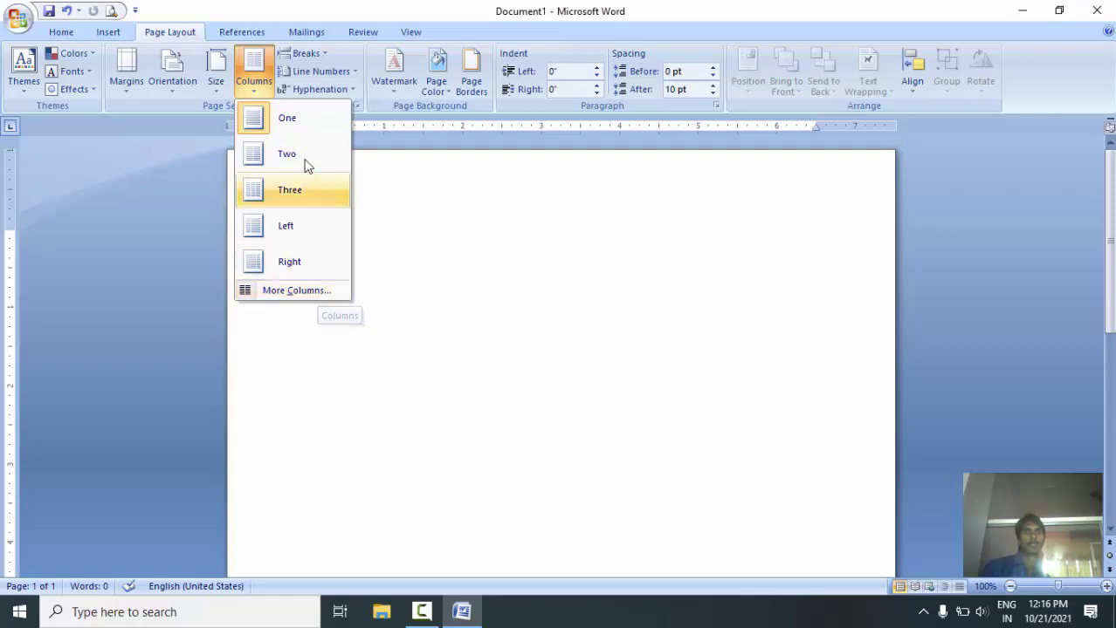
left_click(429, 234)
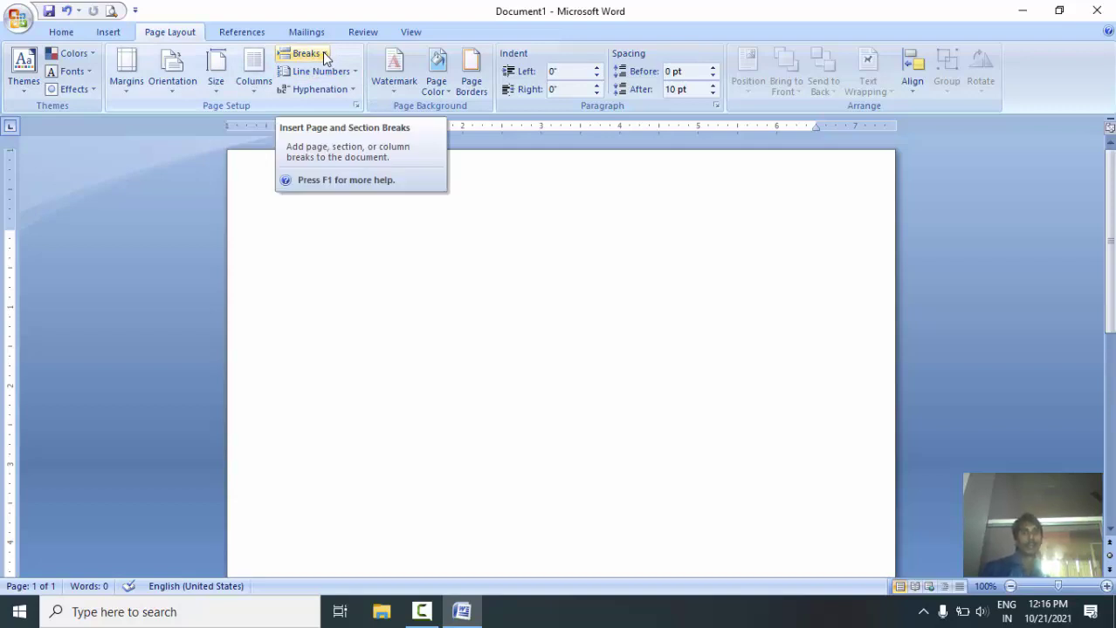
left_click(310, 50)
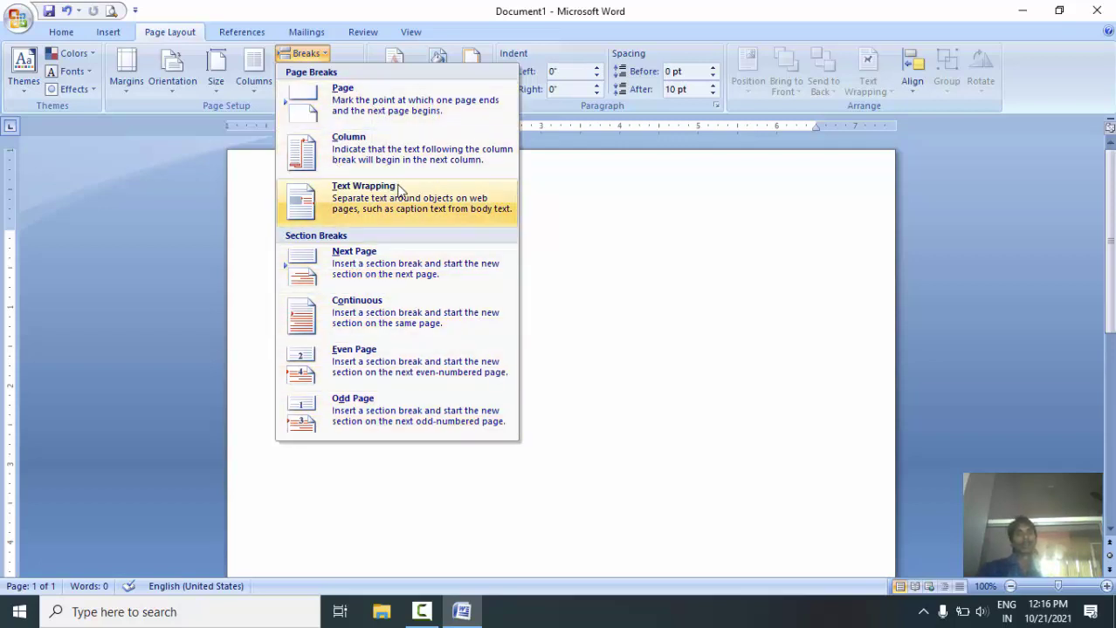
left_click(622, 213)
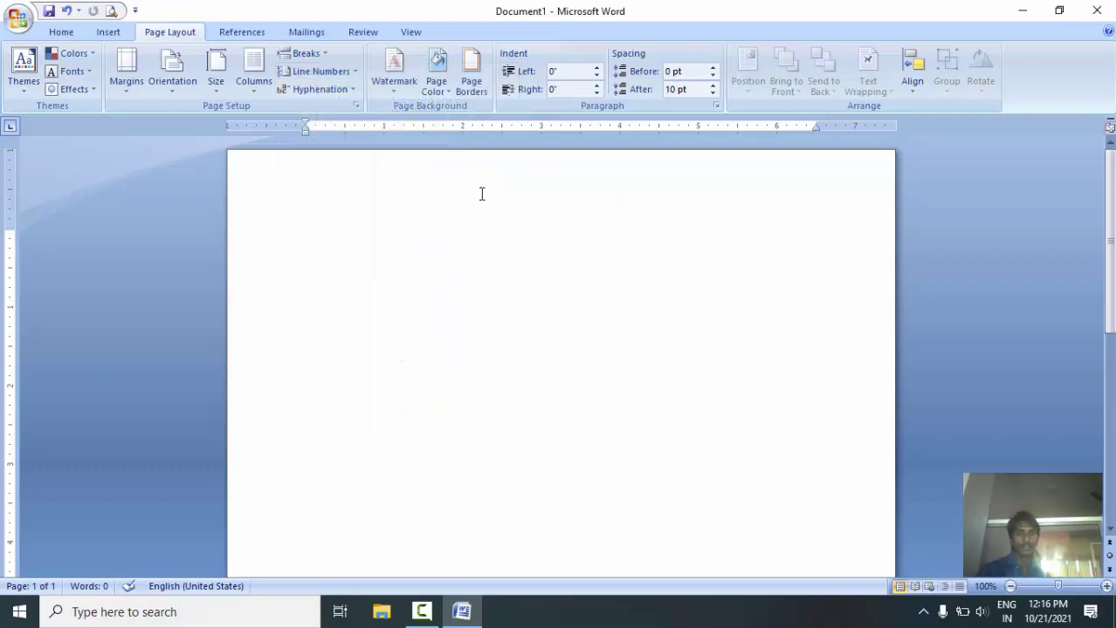
Step: Type two sample paragraphs starting 'Bes ,jbsef' and ',wekbg', spacing apart run-together words
type("Bes ,jbsef,sbefjs")
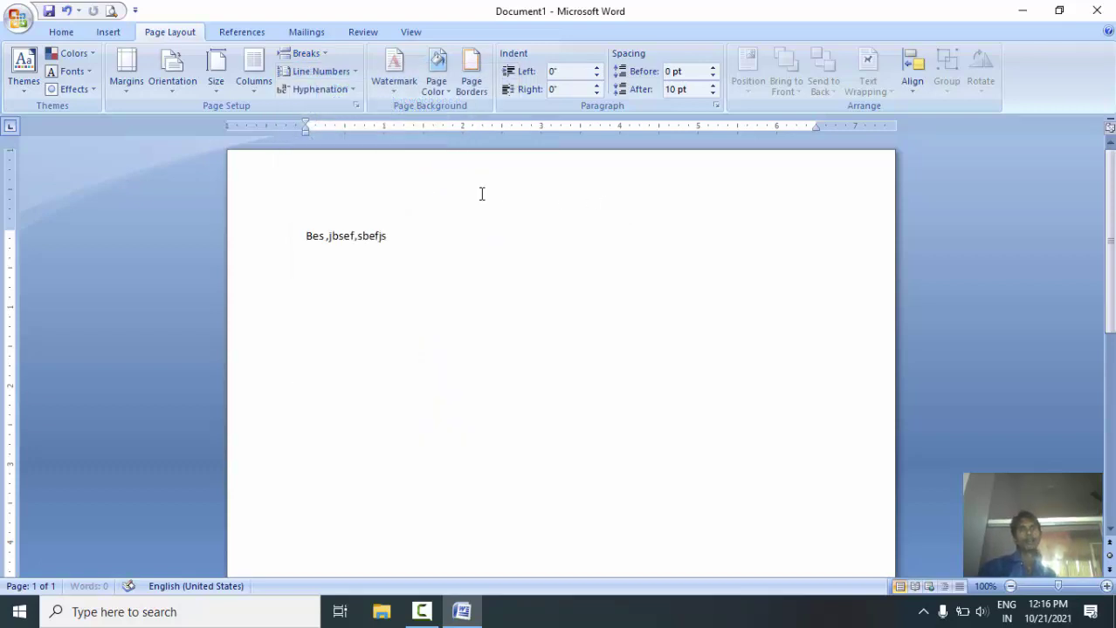
type("bejfsbhfsyh")
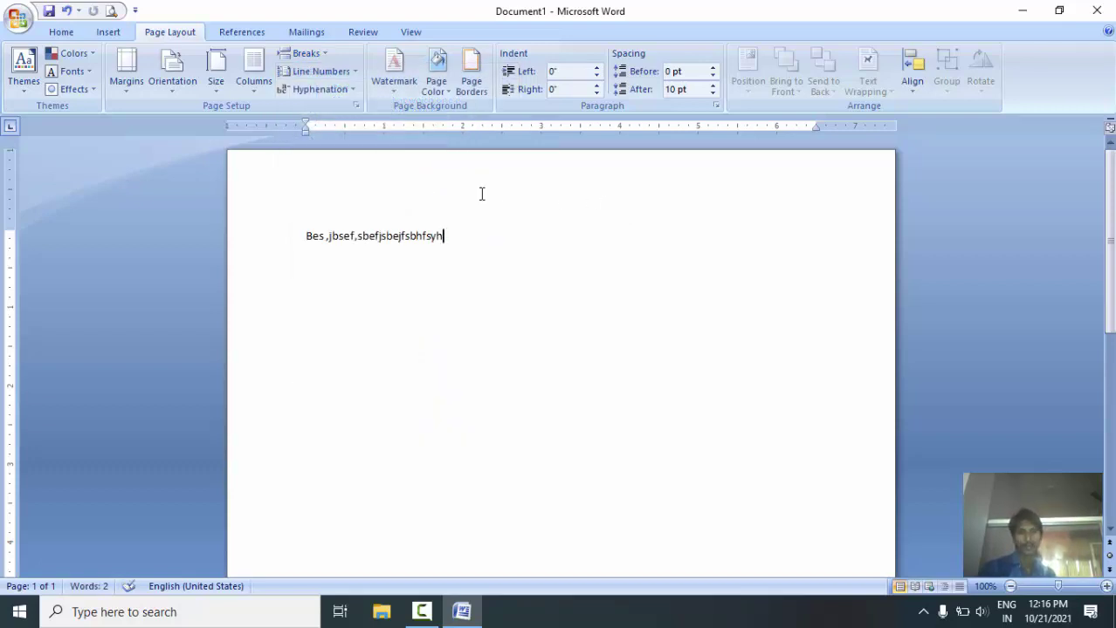
type(" yewfgyewg fyewfgyweg f")
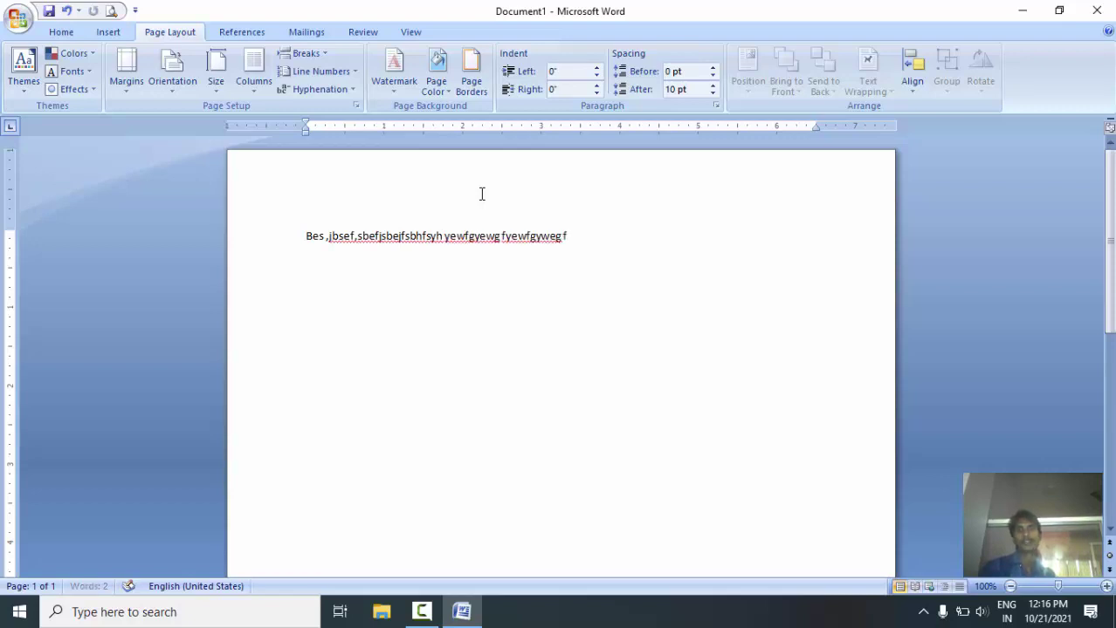
type("yewgfwyf gywefgwyefgywgfyugf weyfewyfgewyf")
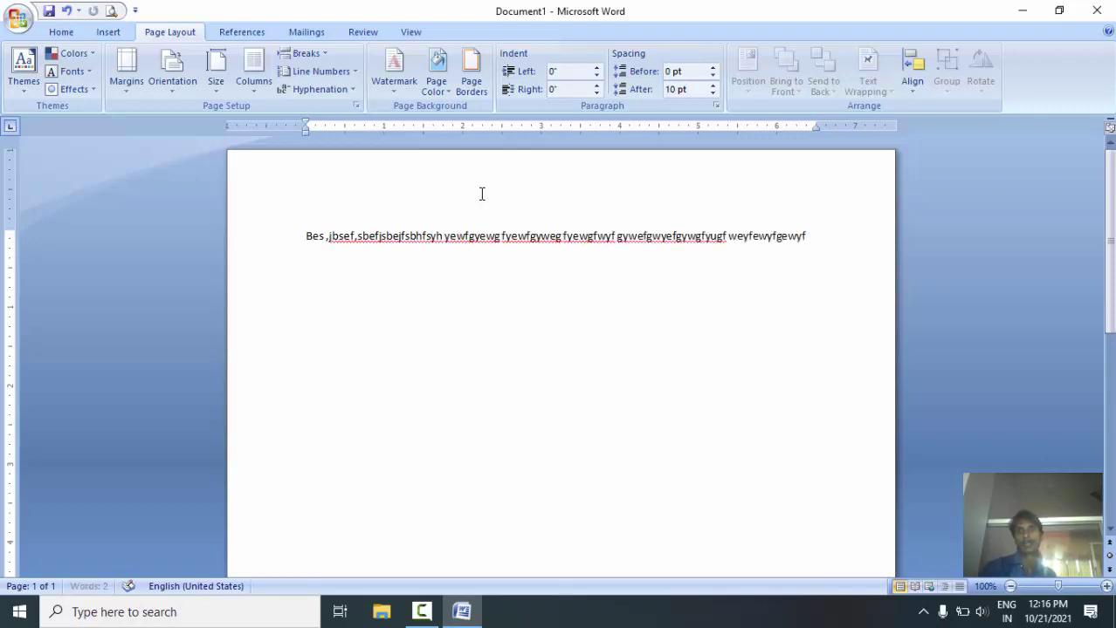
type("ewyfgewyfgweyfgyewgfywefgyewfgyew")
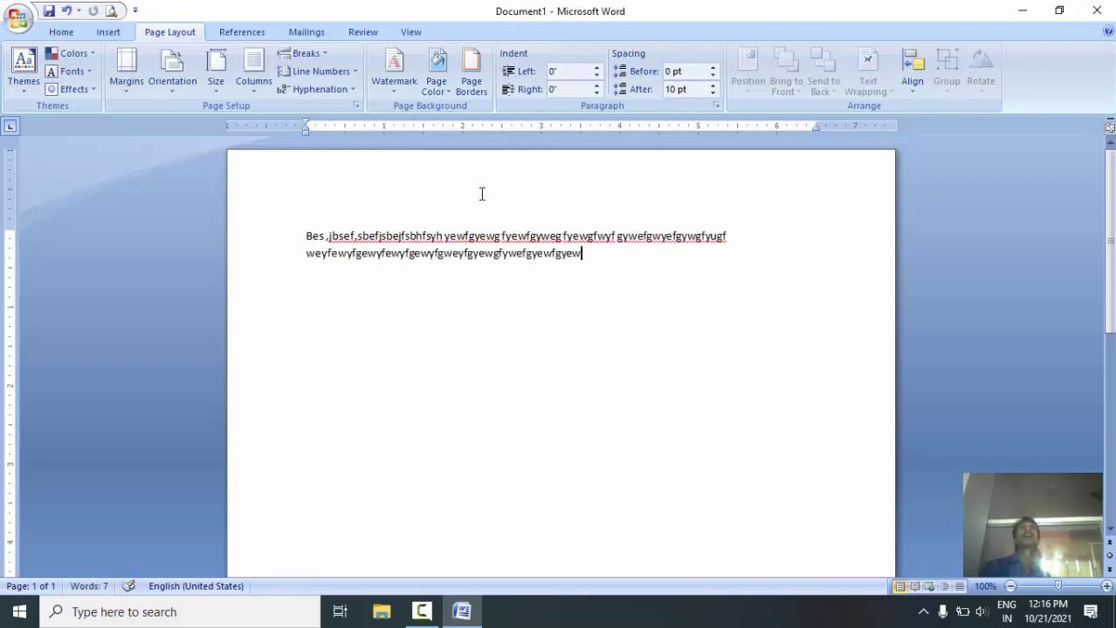
type("m mhjv")
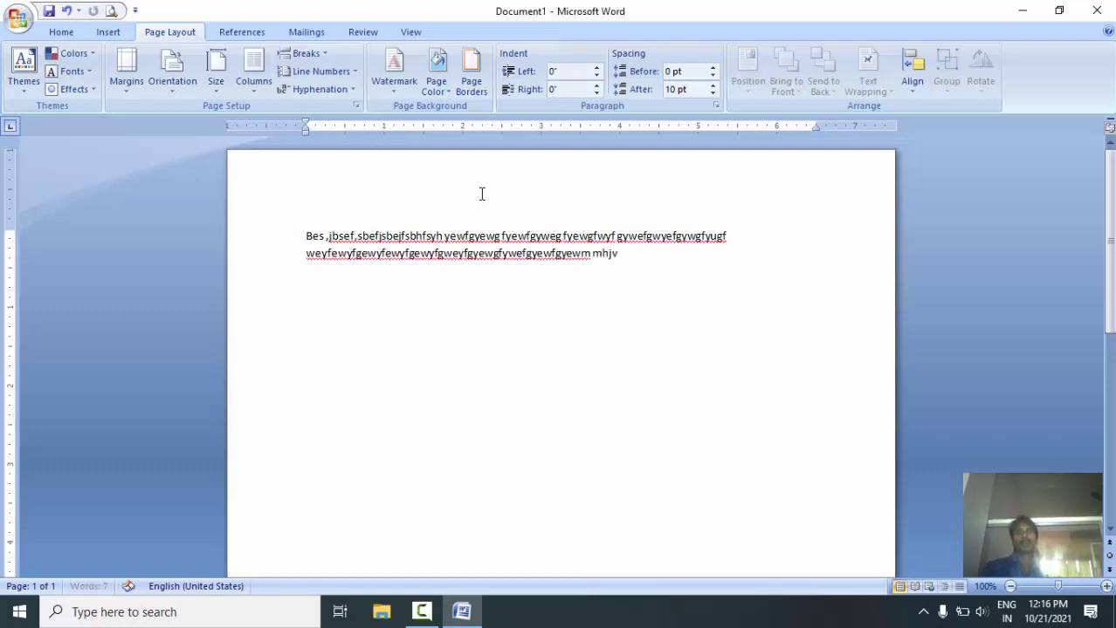
type("hj")
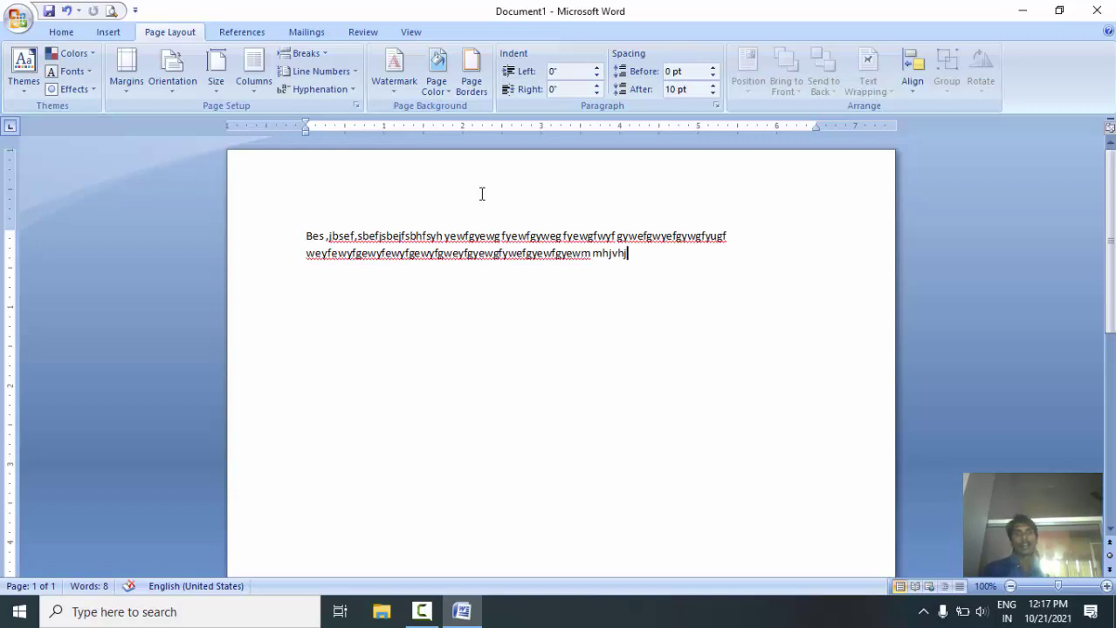
key("Return")
type(",wekbg ubgeugwgwe")
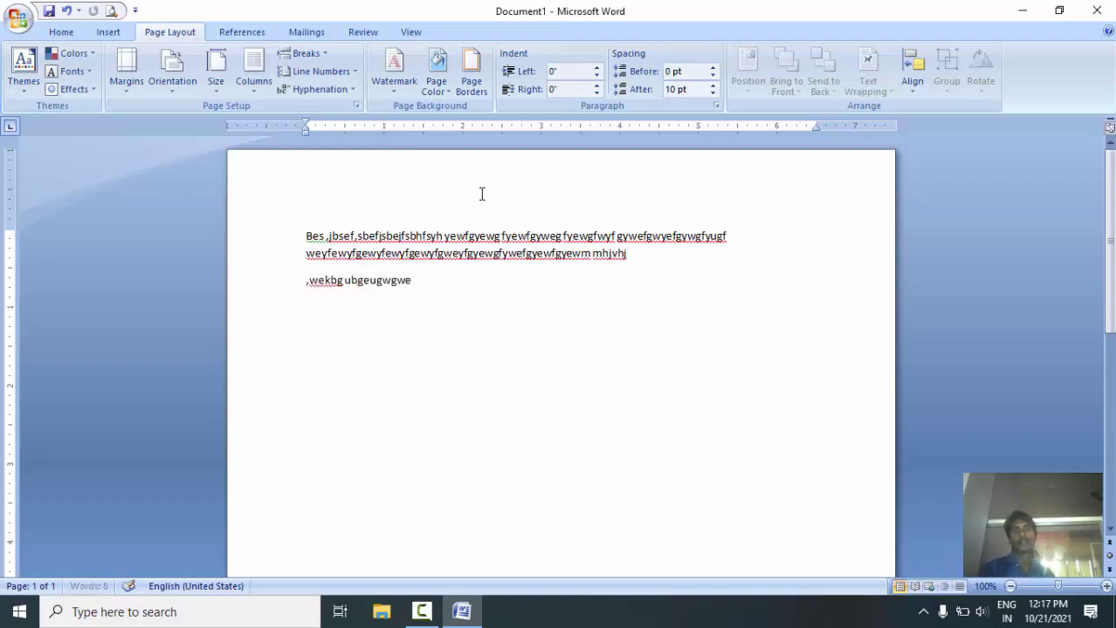
type("uhguheughw,ehfsgusg,s,u,rg")
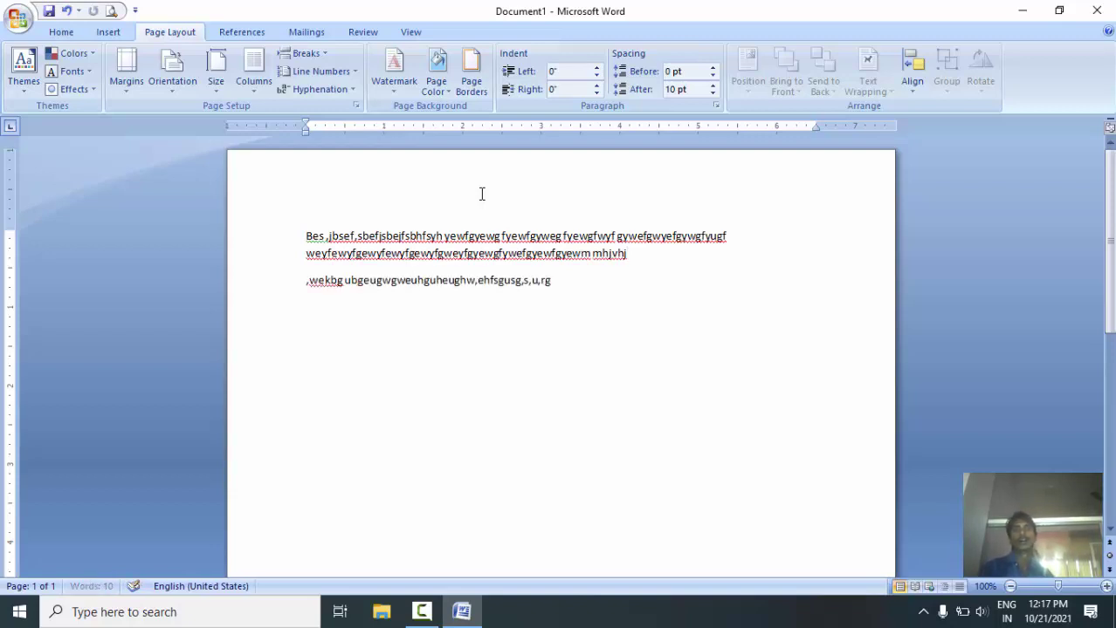
type("skgksnzgkues ghiuwh uwhufwefwfbwe")
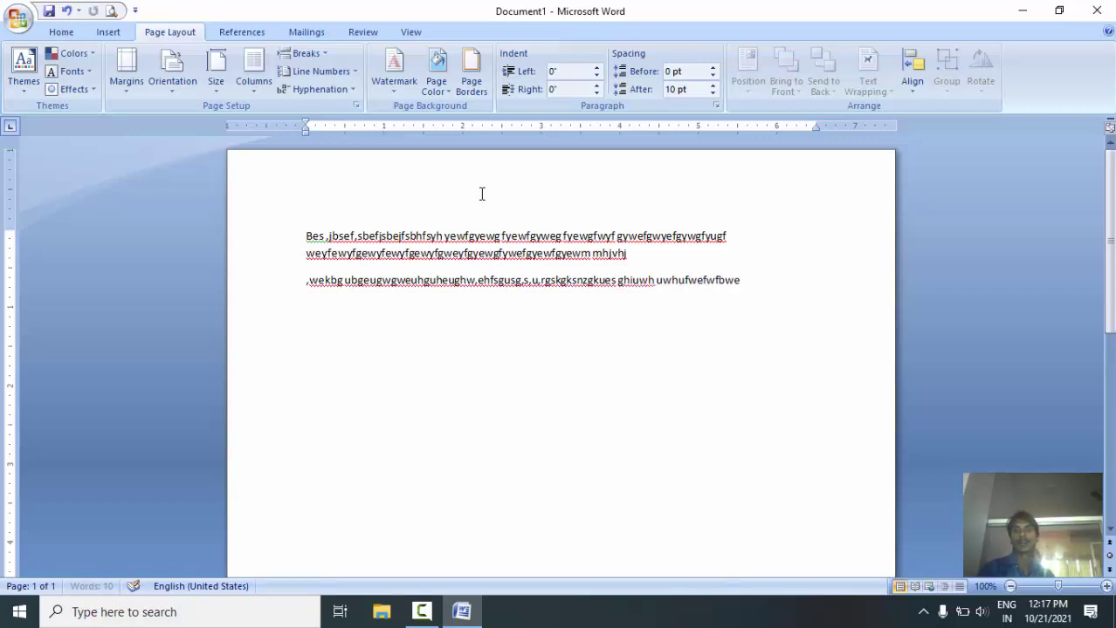
type("fweufweufweufweufweufhewufhwefhewufhweufhuewh")
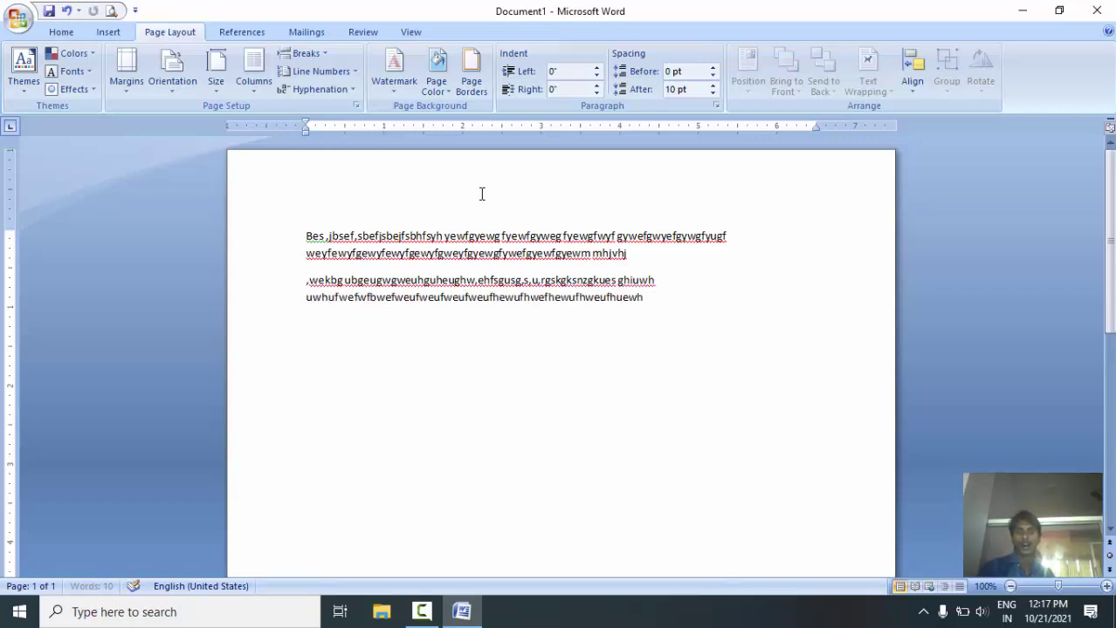
type("fuwefh fuefh uewhf uwe f")
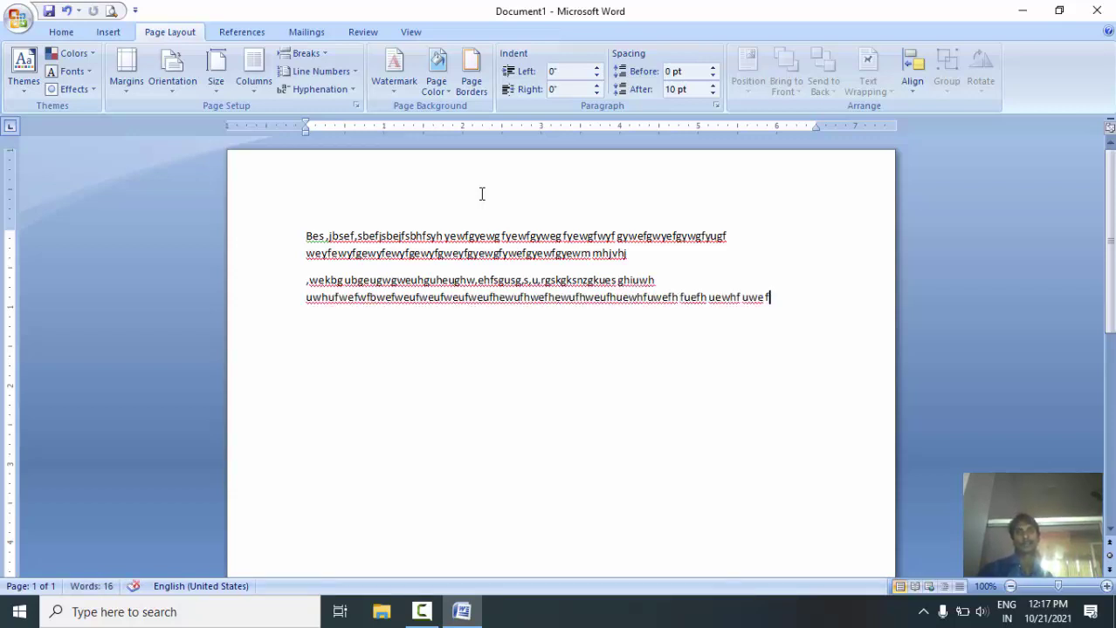
left_click(642, 279)
left_click(594, 298)
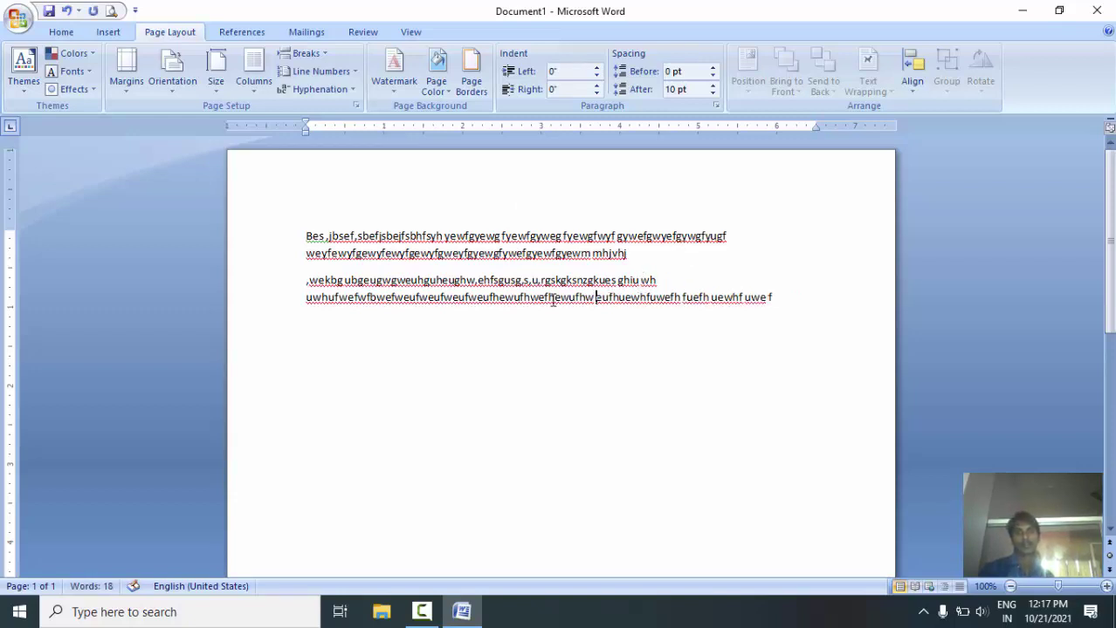
left_click(504, 297)
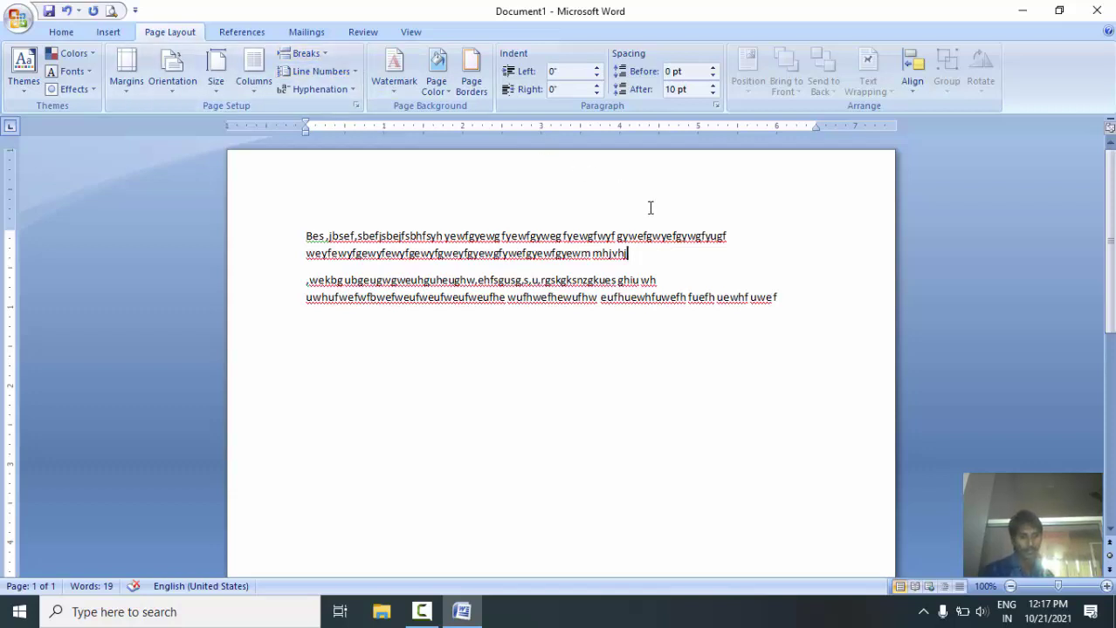
Step: Check word count, try Remove Space After Paragraph, recheck the statistics, then undo it
key("ctrl+shift+g")
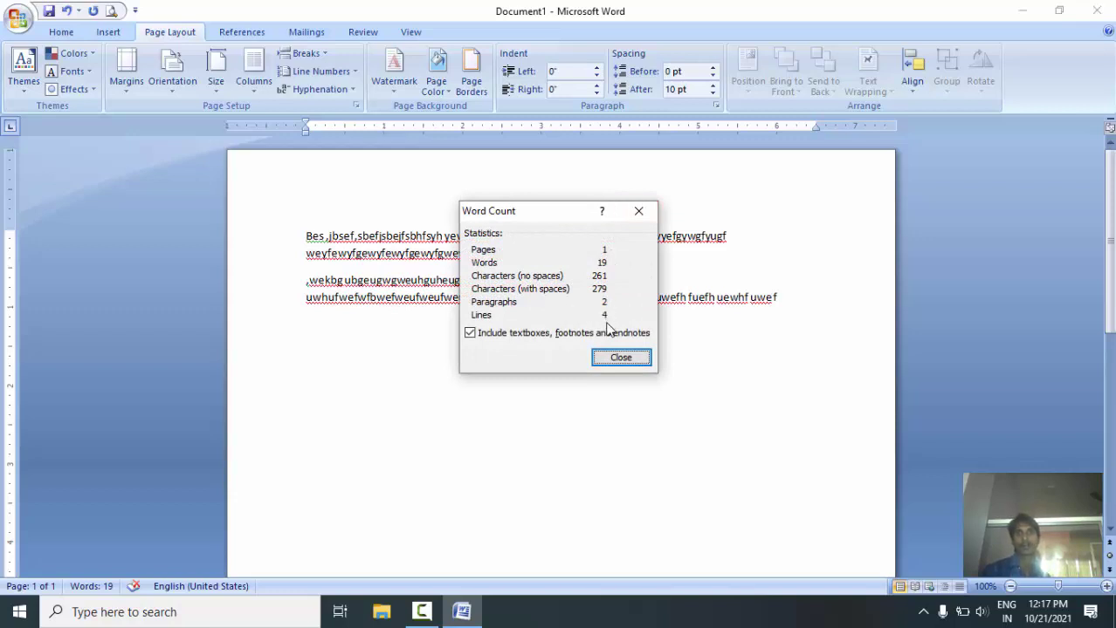
left_click(620, 360)
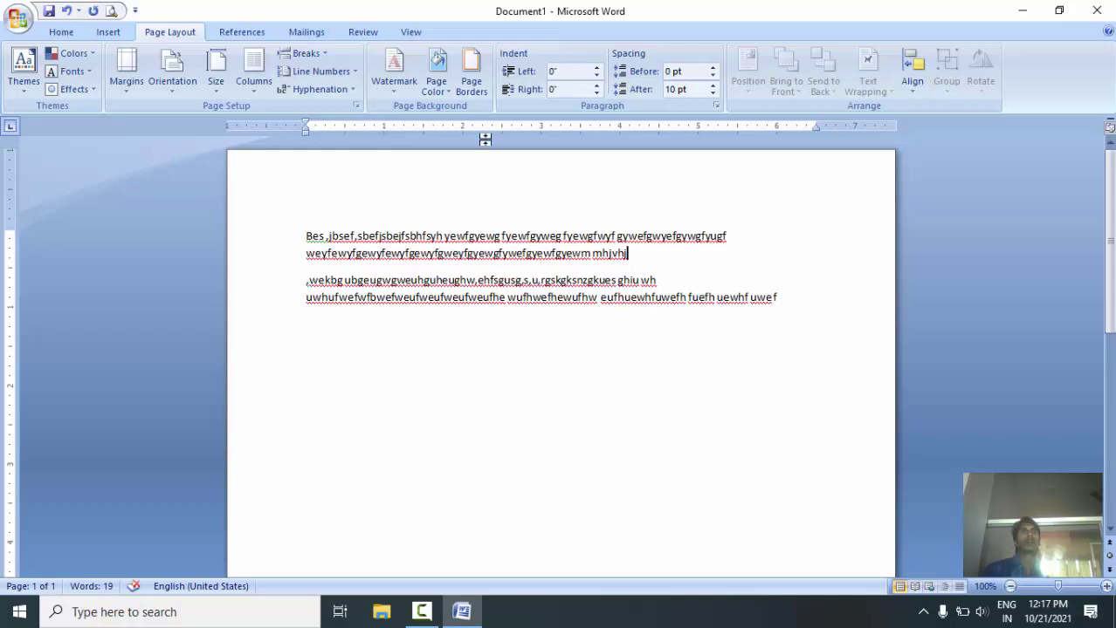
left_click(64, 33)
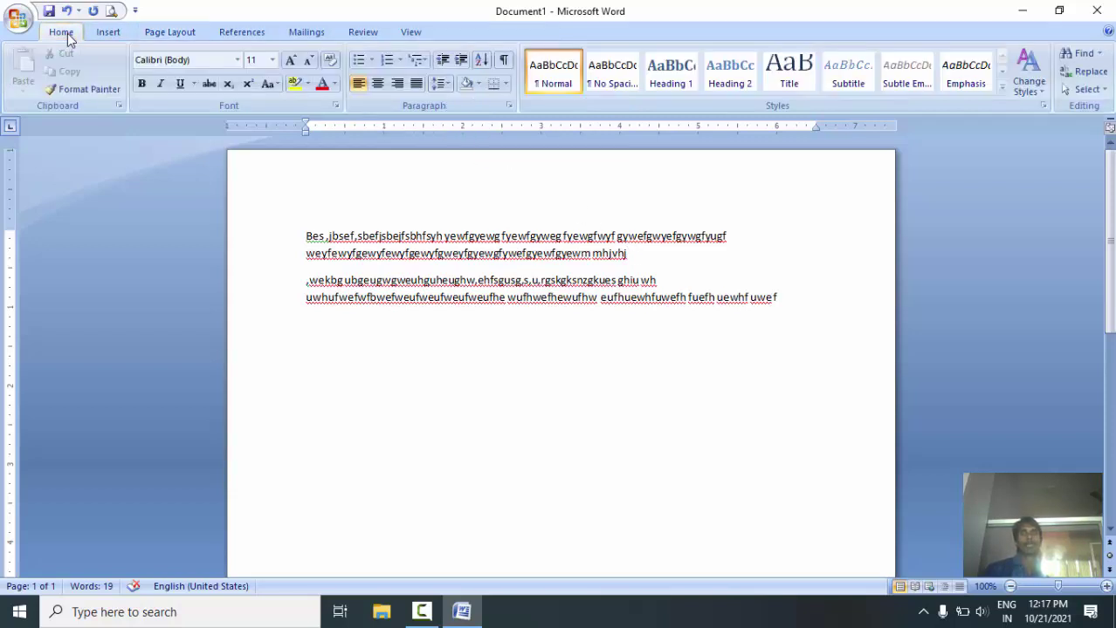
left_click(439, 84)
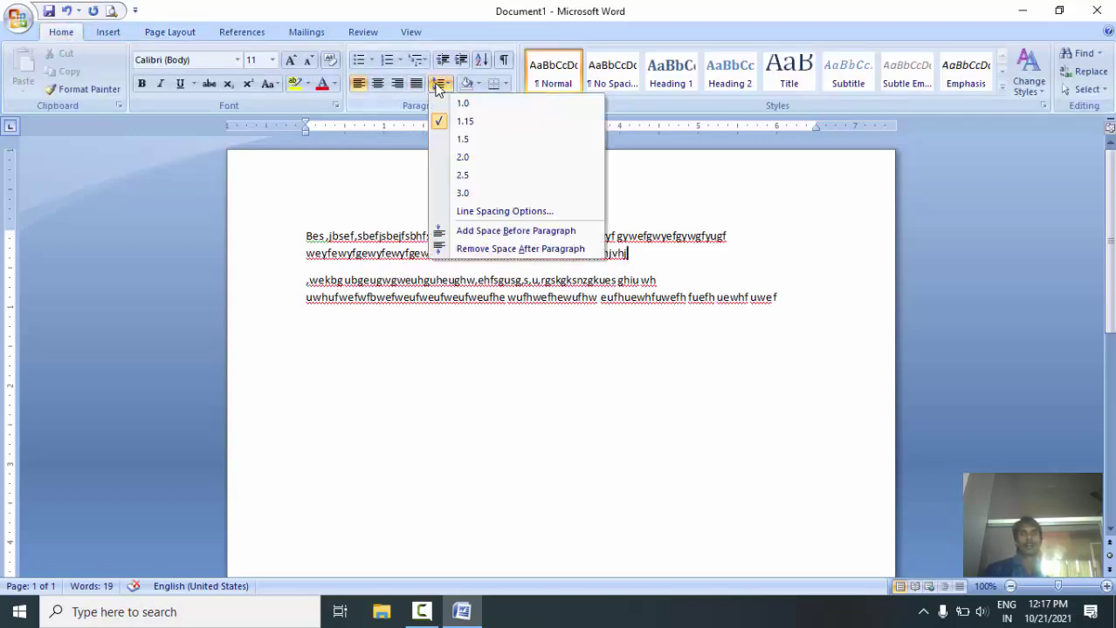
left_click(486, 250)
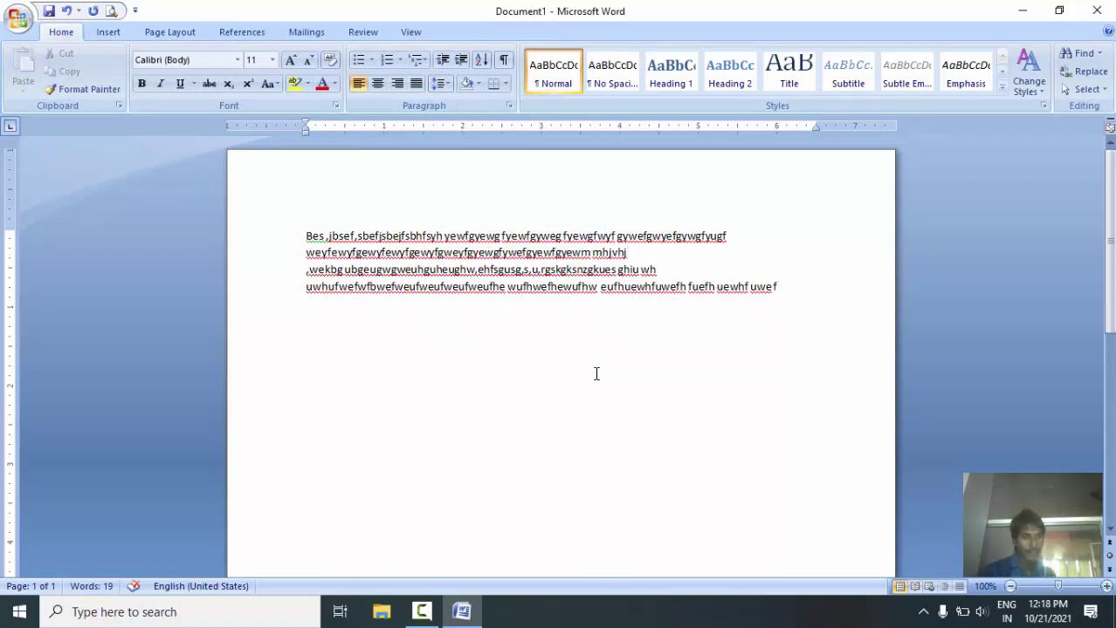
key("ctrl+shift+g")
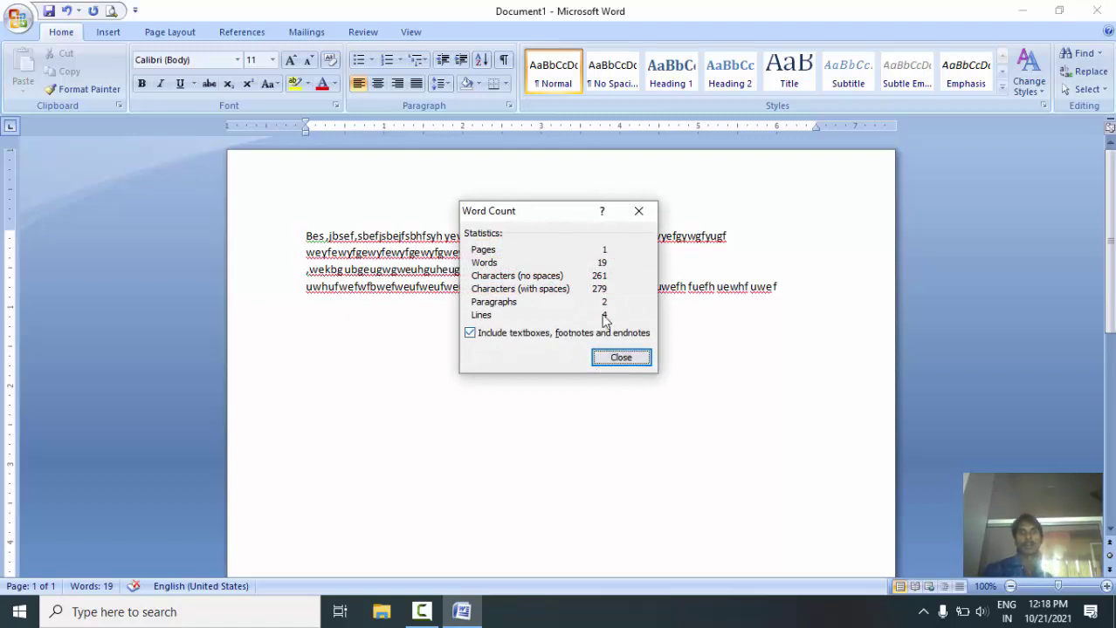
left_click(622, 357)
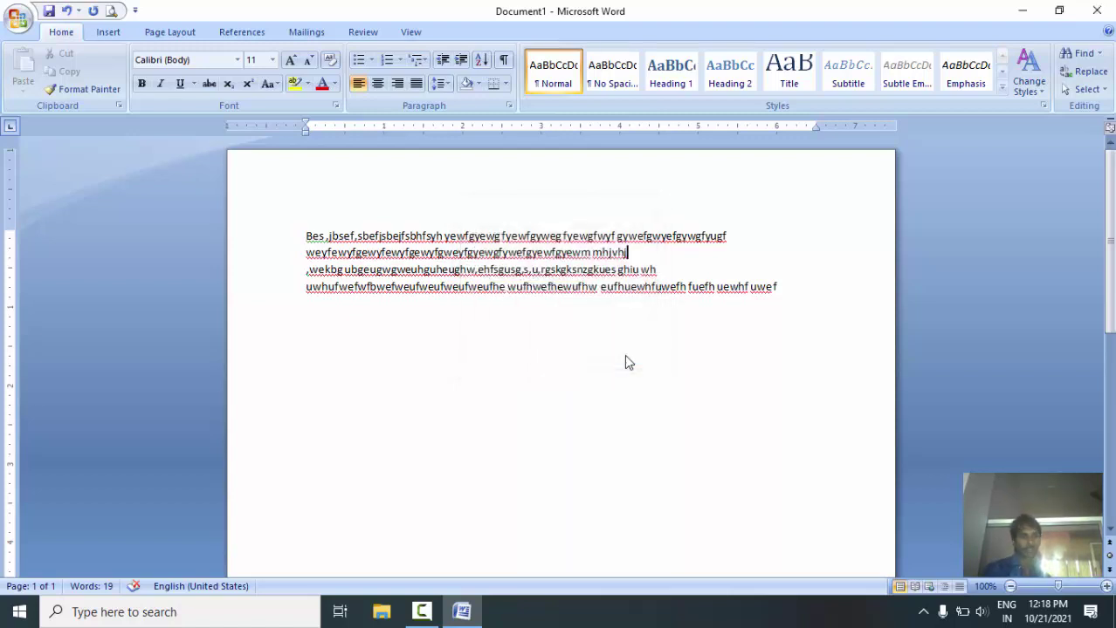
key("ctrl+z")
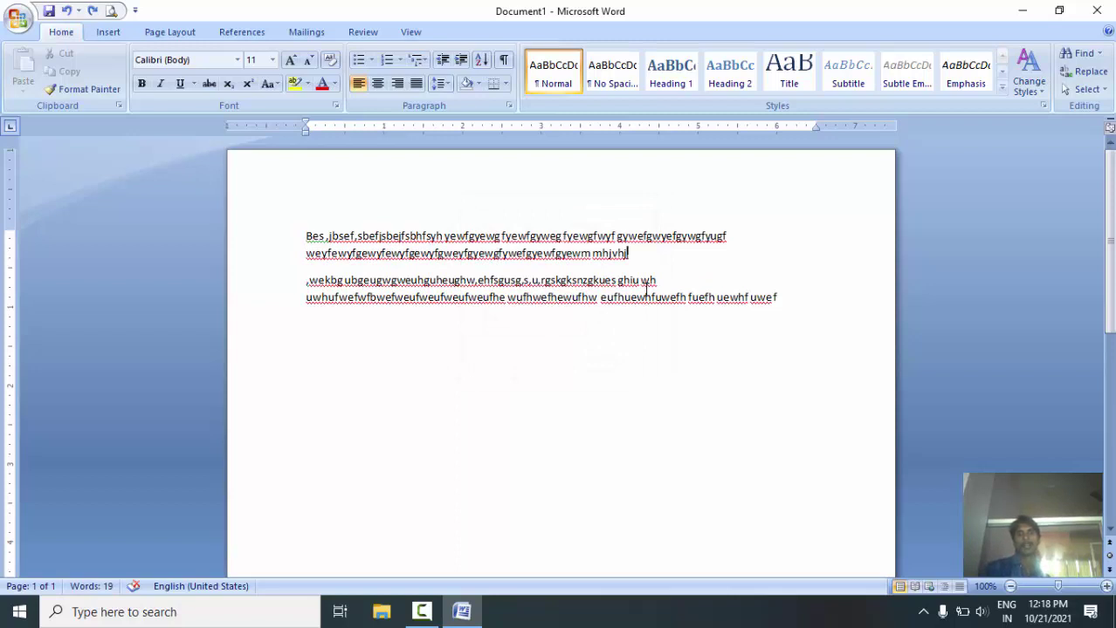
Step: Join the two paragraphs into one and confirm the statistics show 1 paragraph
key("Delete")
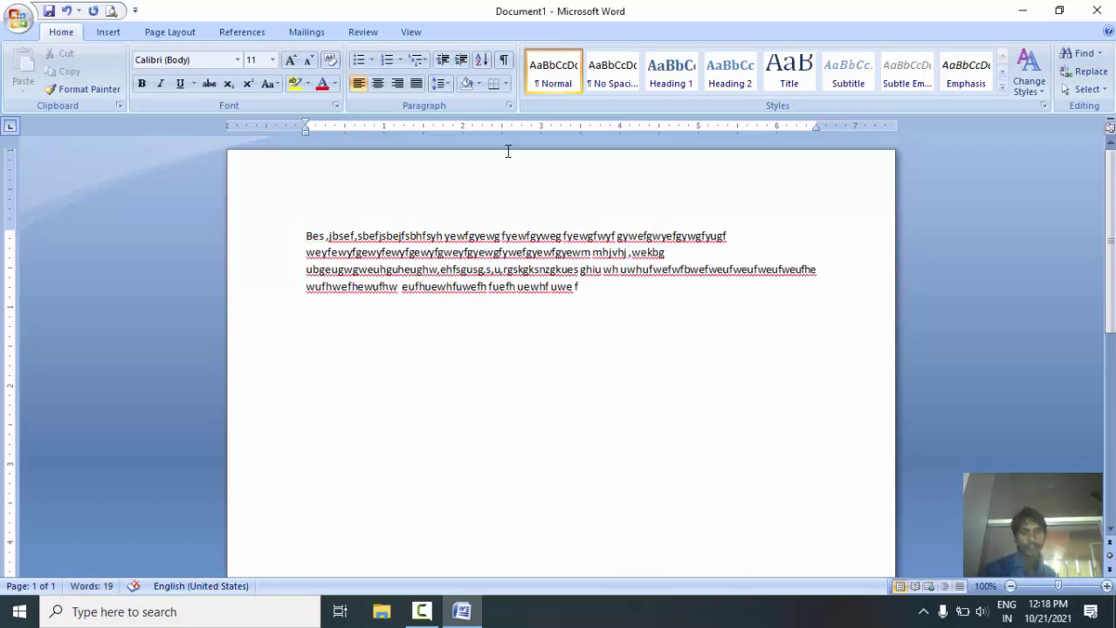
key("ctrl+shift+g")
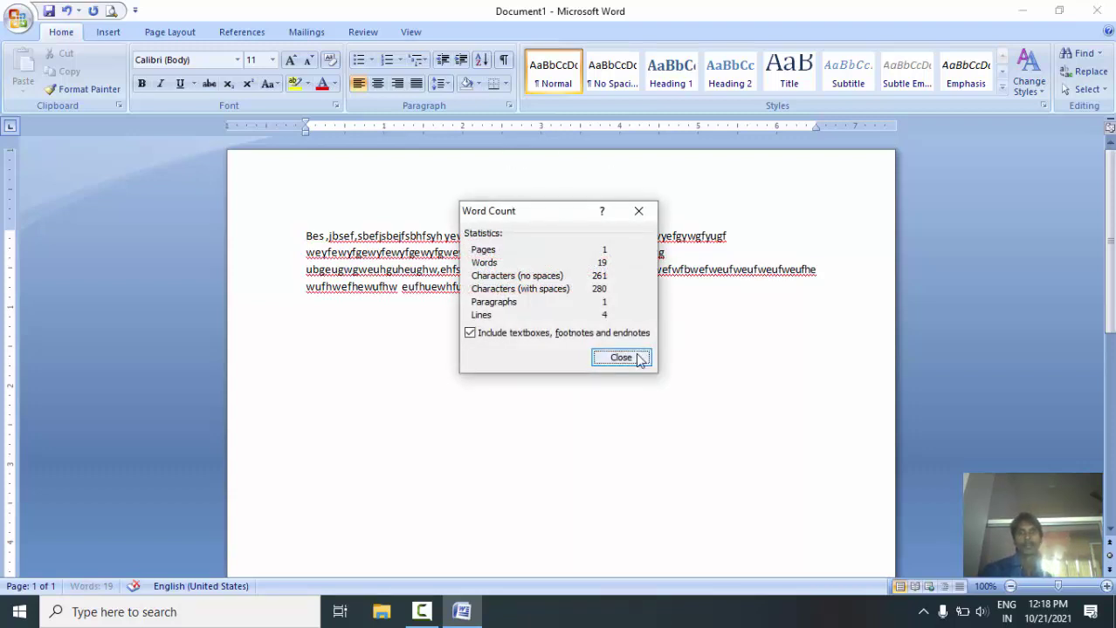
left_click(636, 357)
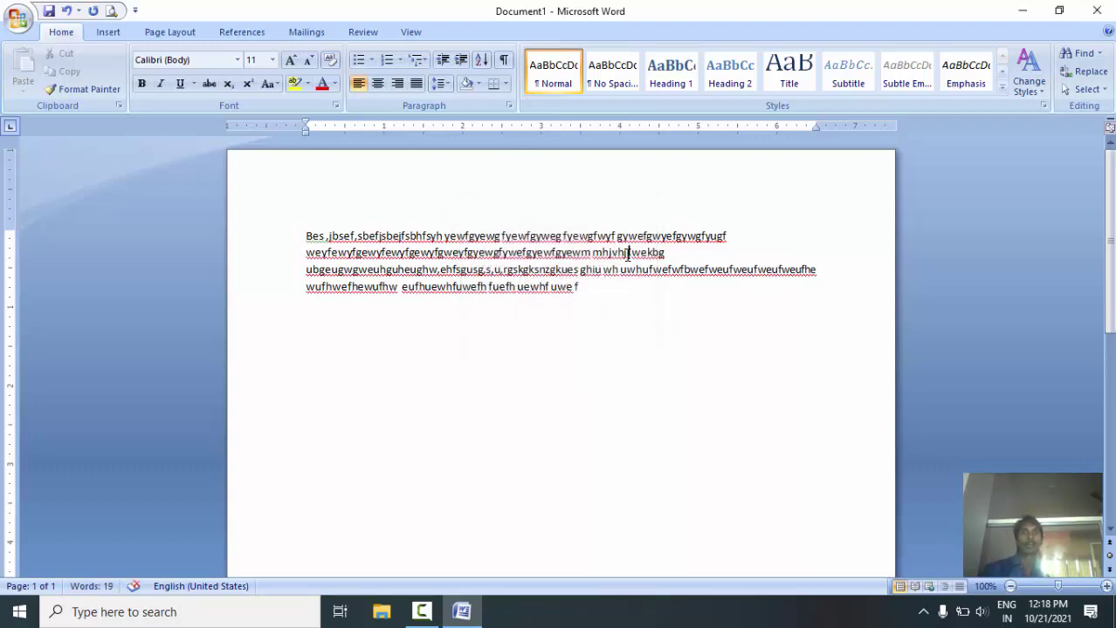
left_click(167, 32)
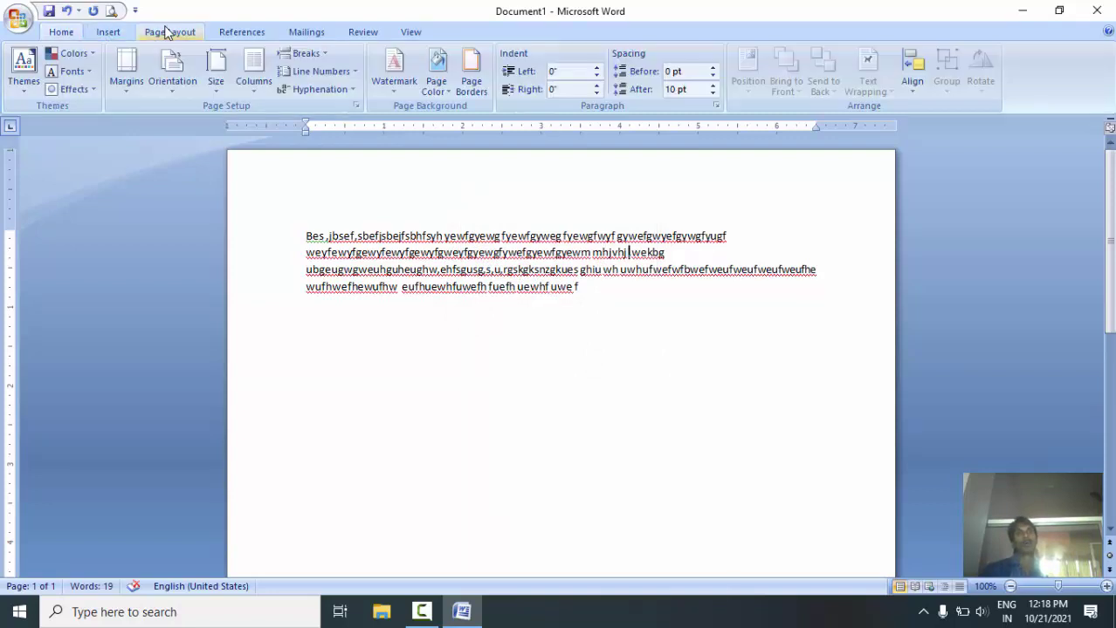
Step: Insert a text-wrapping break before ',wekbg' and recheck the word count
left_click(307, 53)
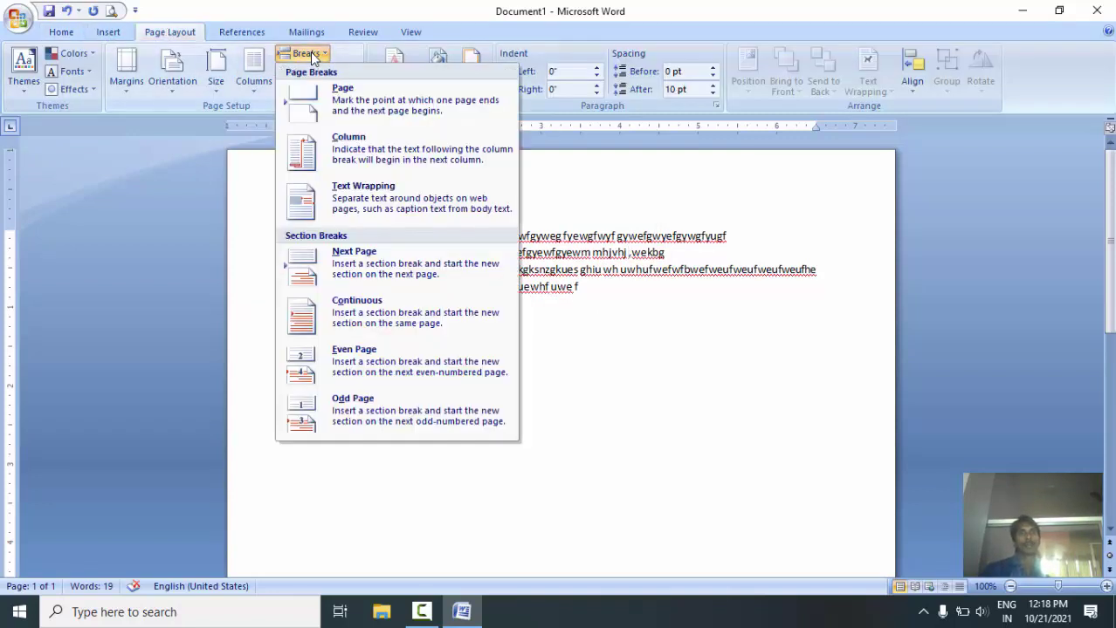
left_click(402, 201)
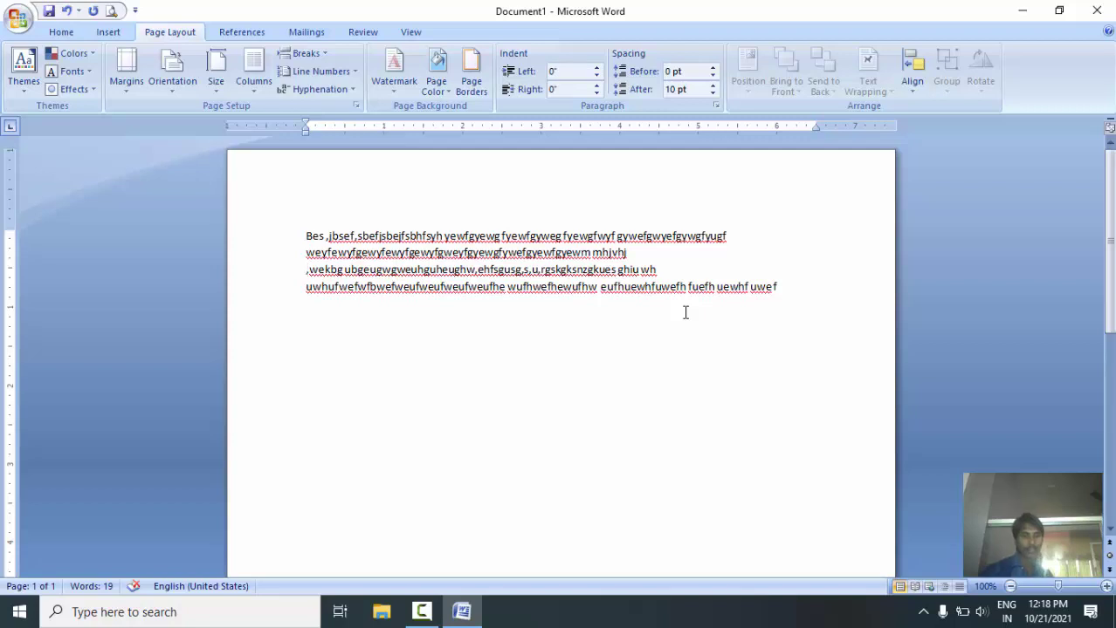
key("ctrl+shift+g")
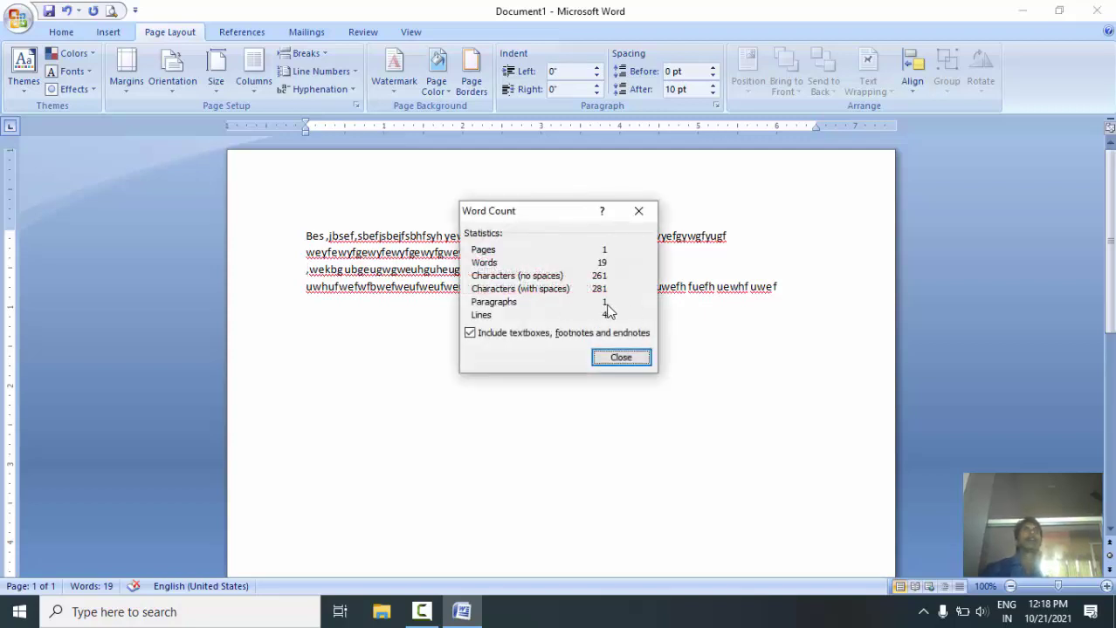
left_click(640, 361)
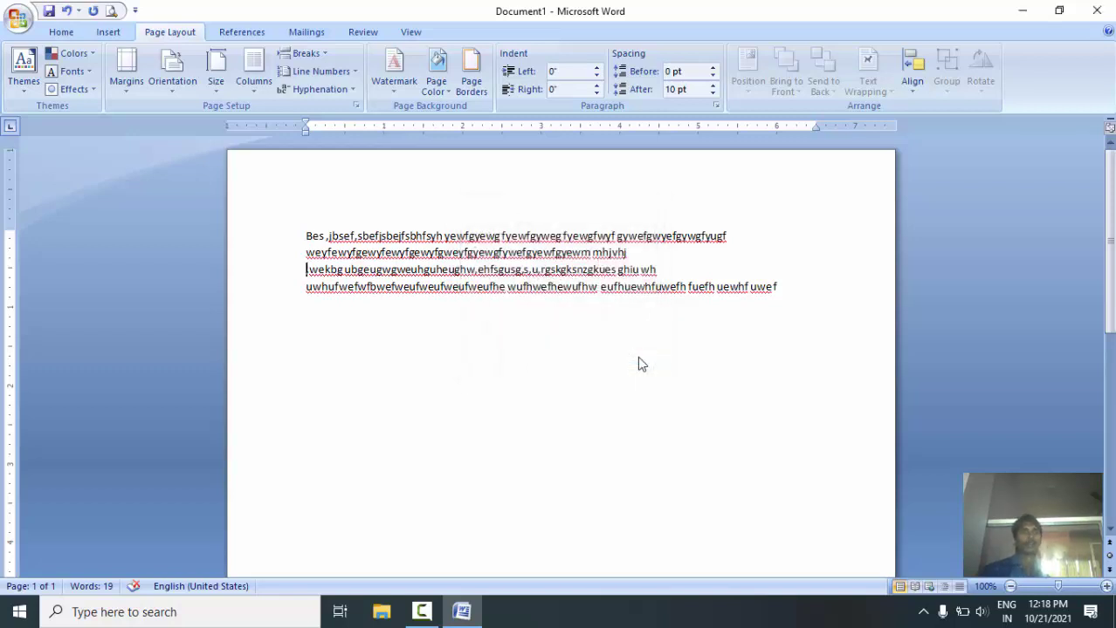
left_click(316, 52)
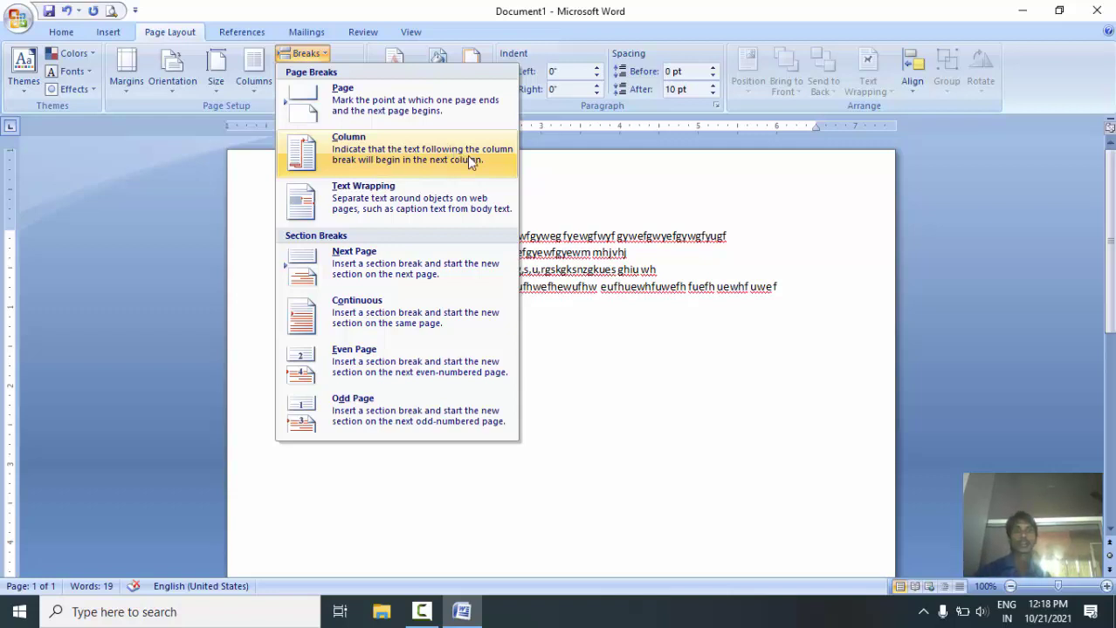
left_click(628, 278)
Step: Clear the document, switch to two columns, and type 'Dlijr oirghroigherih golgngdilgnksgsignksdhguusdvsdbvbdvd'
key("ctrl+a")
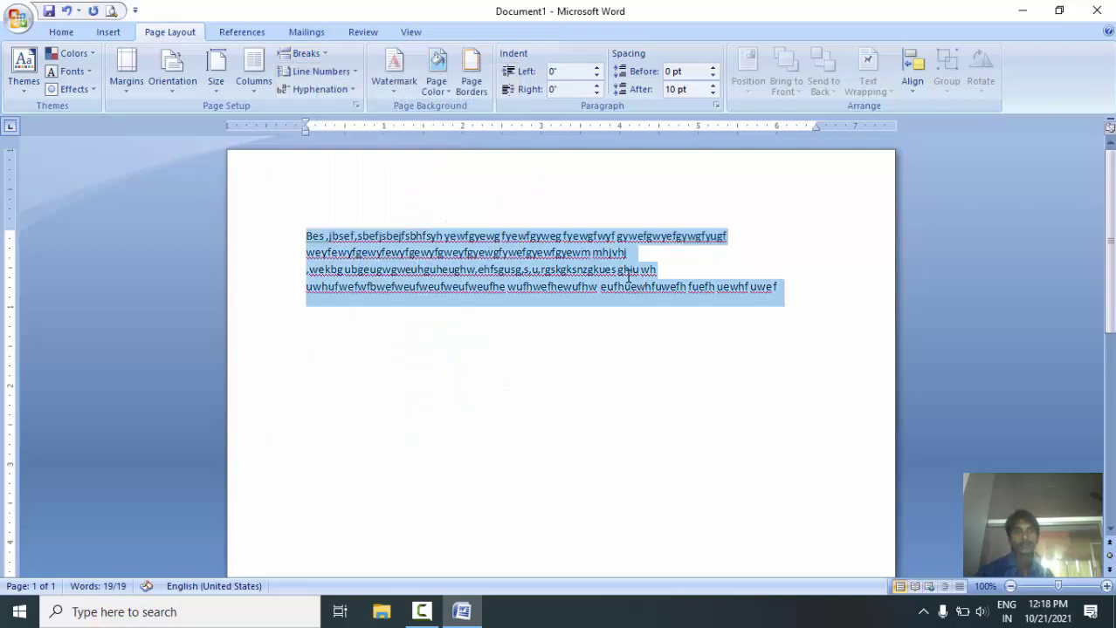
key("Delete")
left_click(253, 77)
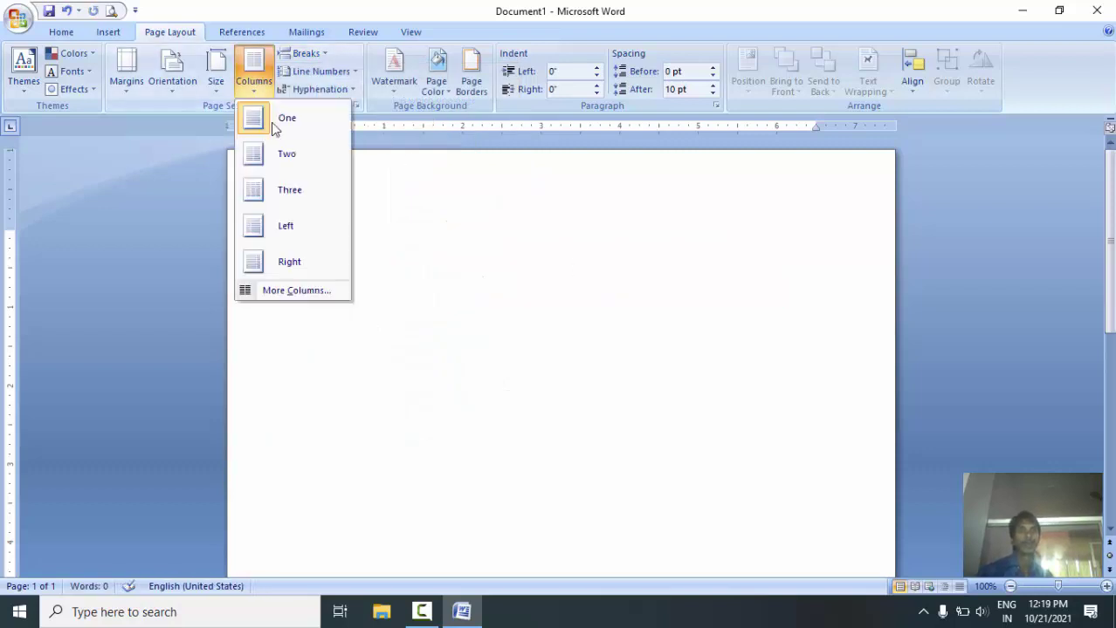
left_click(281, 162)
type("Dlij")
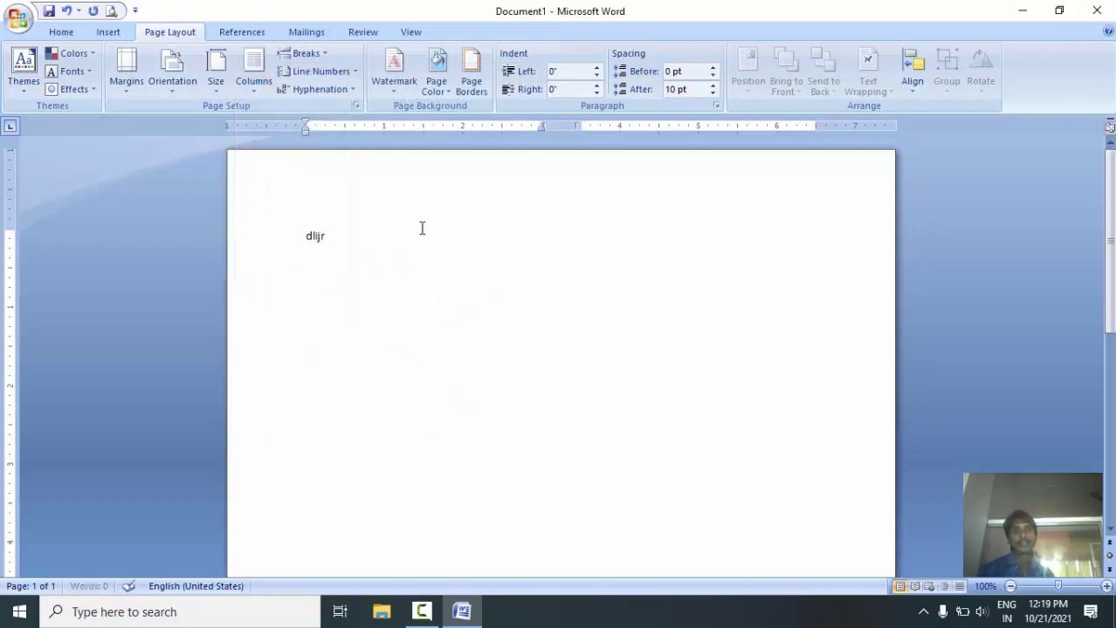
type("r oirghroigherih golgngdilgnksgsign")
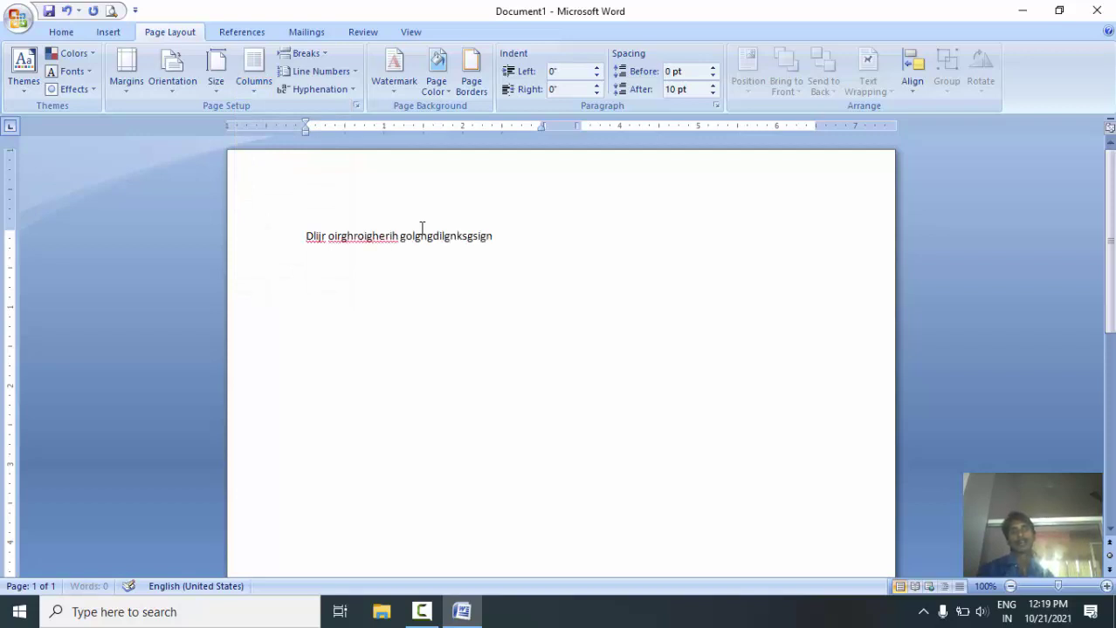
type("ksdhguusdvsdbvbdvd")
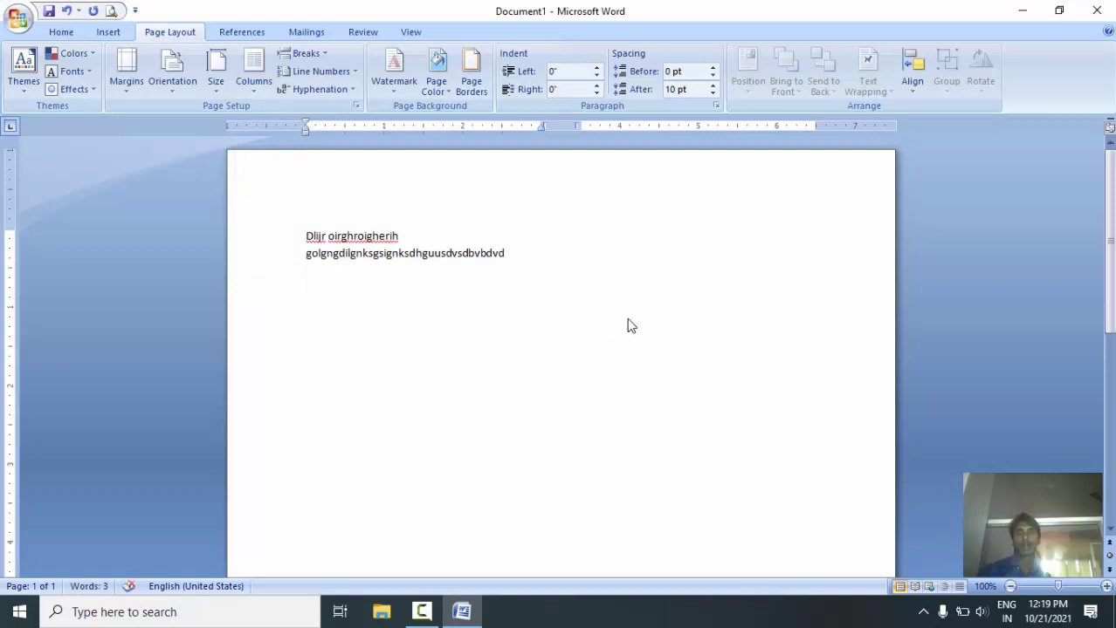
Step: Insert a column break and type 'iueg hiuht iwuhuwe' in the right column
left_click(308, 54)
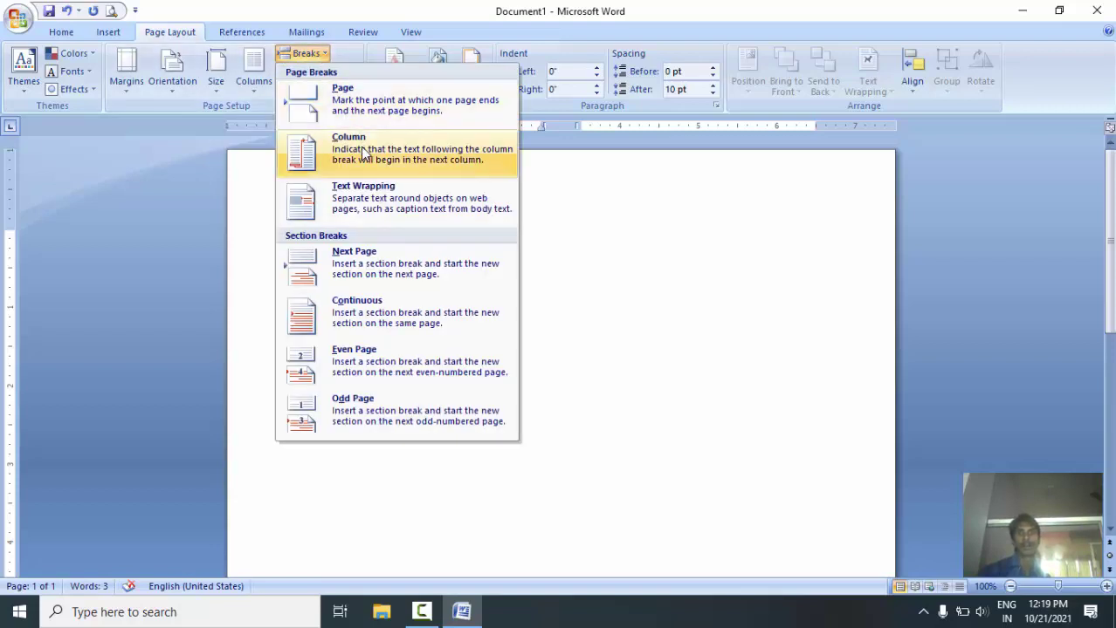
left_click(362, 153)
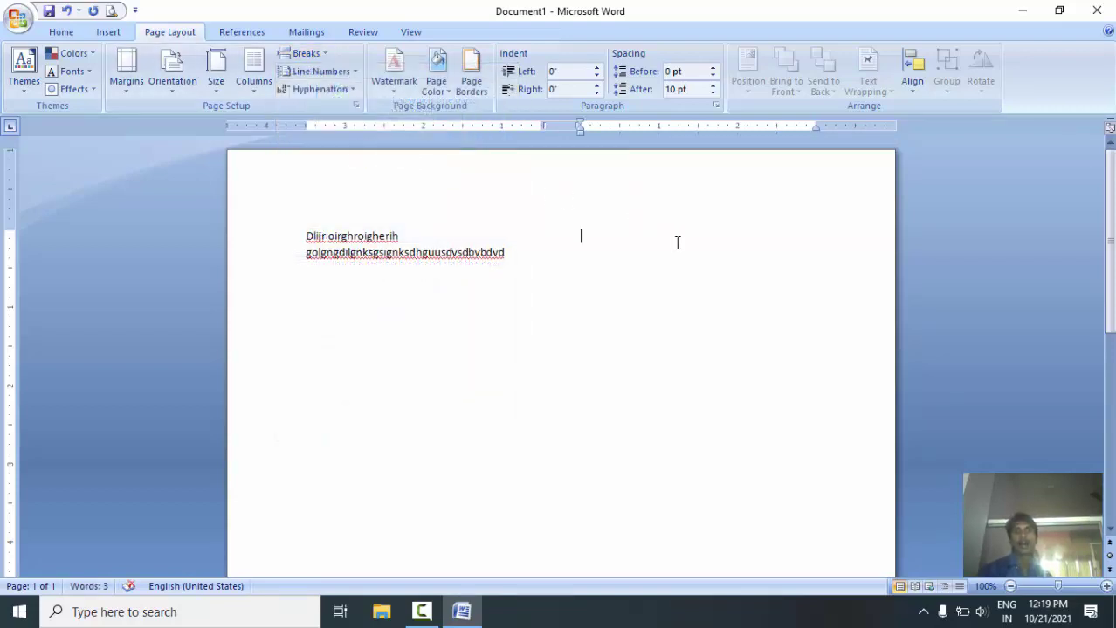
type("iueg hiuht iwuhuwe")
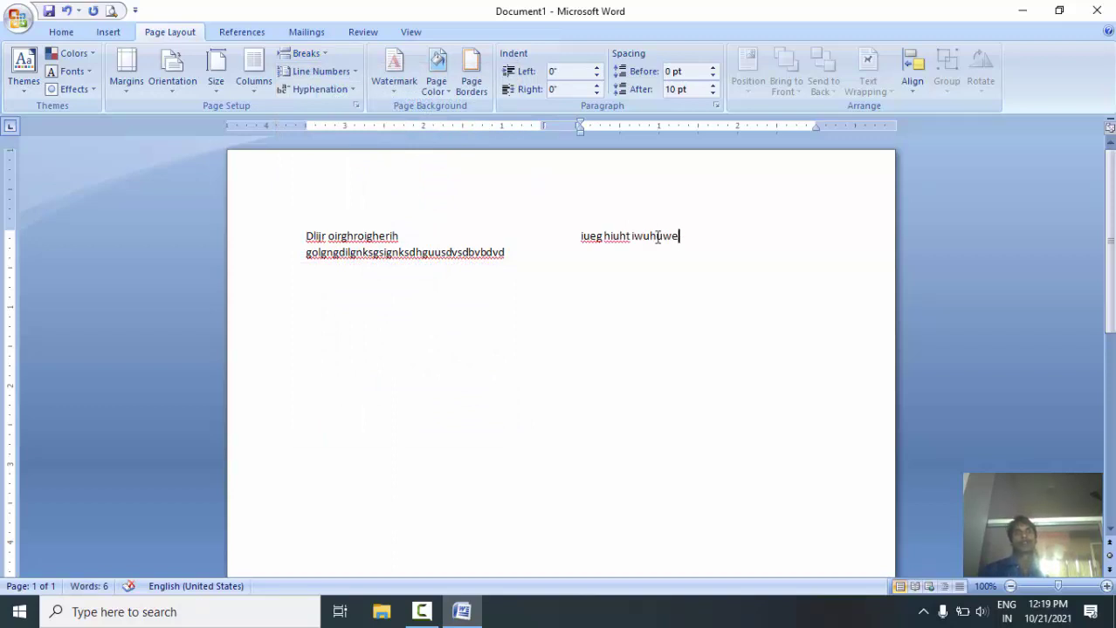
left_click(297, 63)
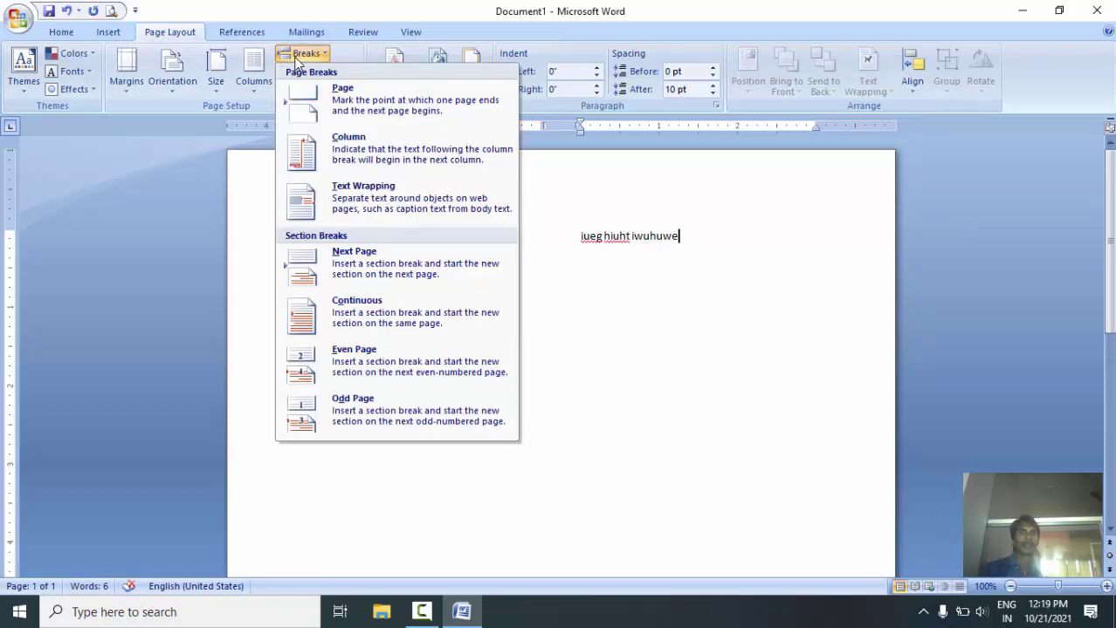
Step: Insert two Next Page section breaks and type 'liehg oishgiseg' on the new page
left_click(405, 264)
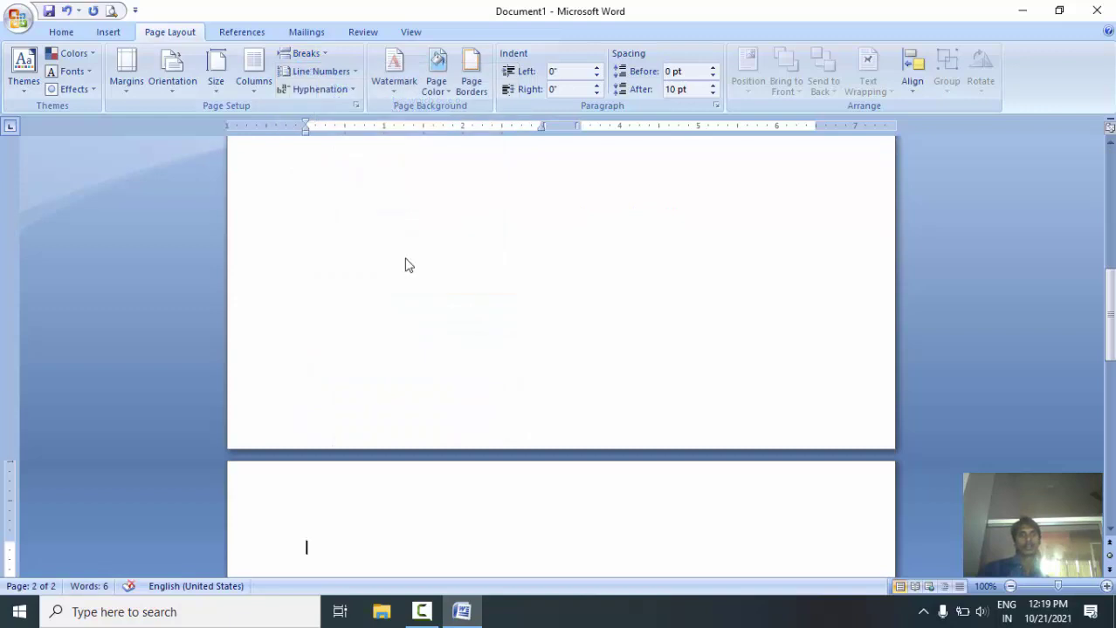
left_click(301, 53)
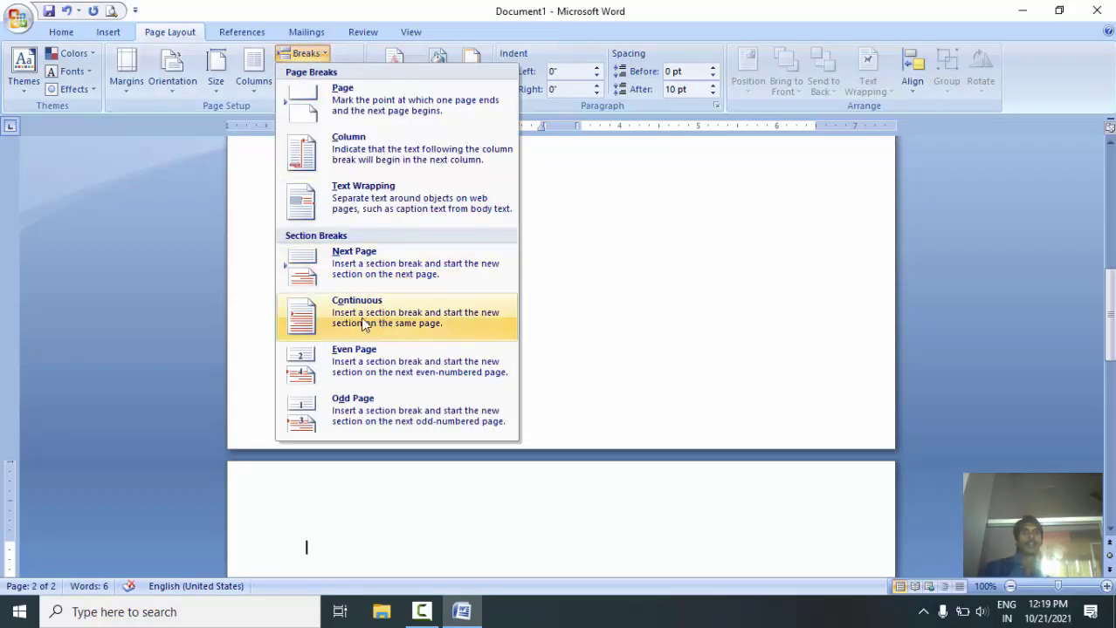
left_click(447, 321)
type("liehg oishgiseg")
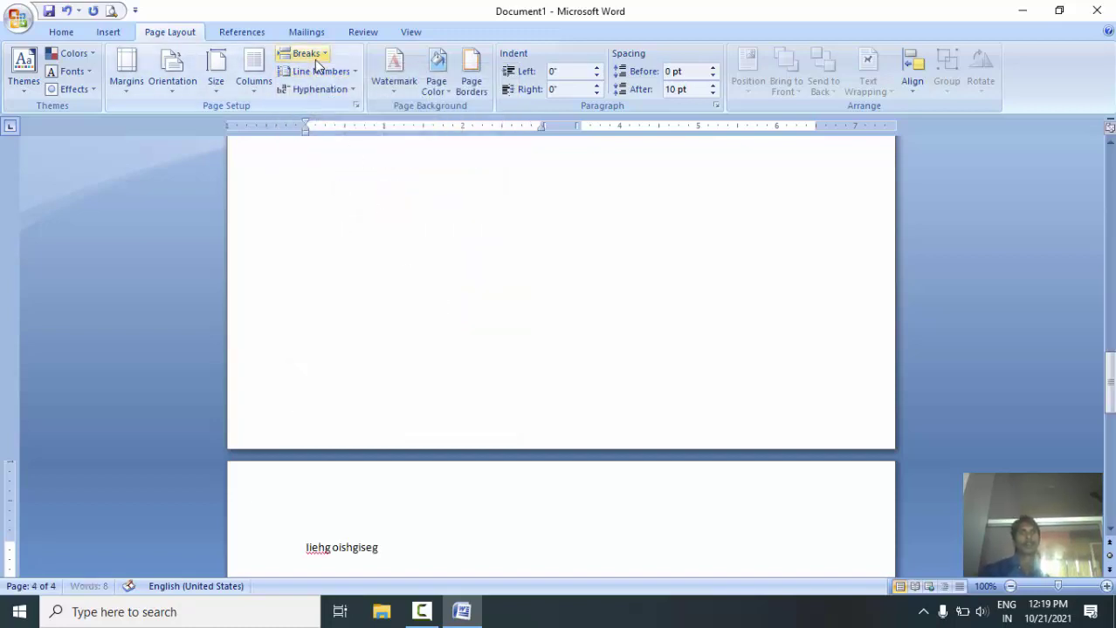
Step: Add a Continuous section break followed by the text 'A uhgisrughrughdurg'
left_click(302, 54)
left_click(397, 323)
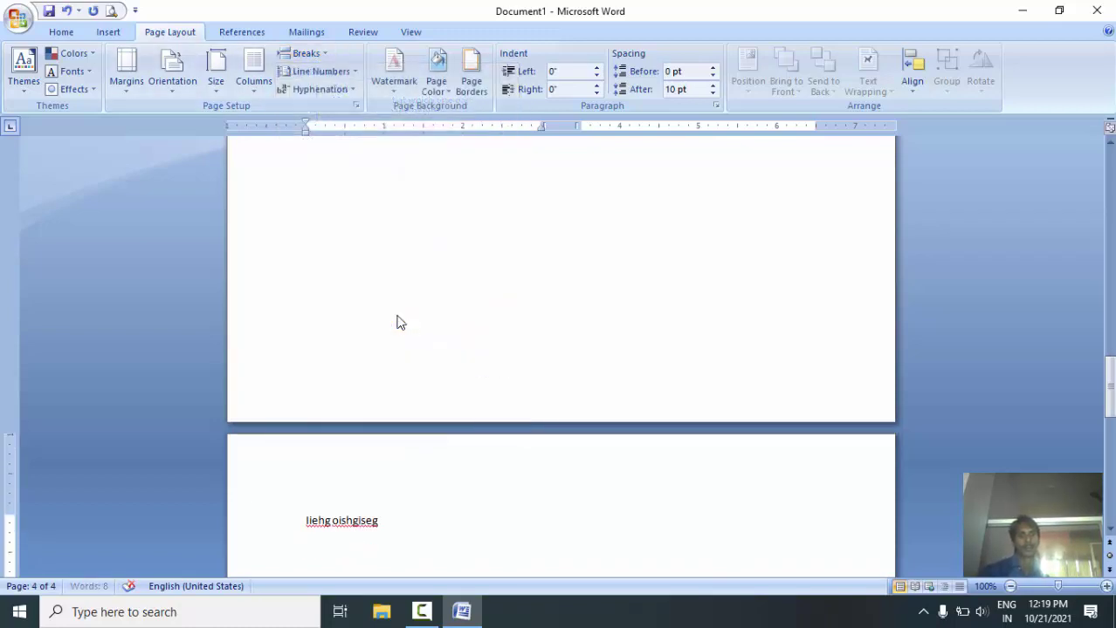
type("A uhgisrughrugh")
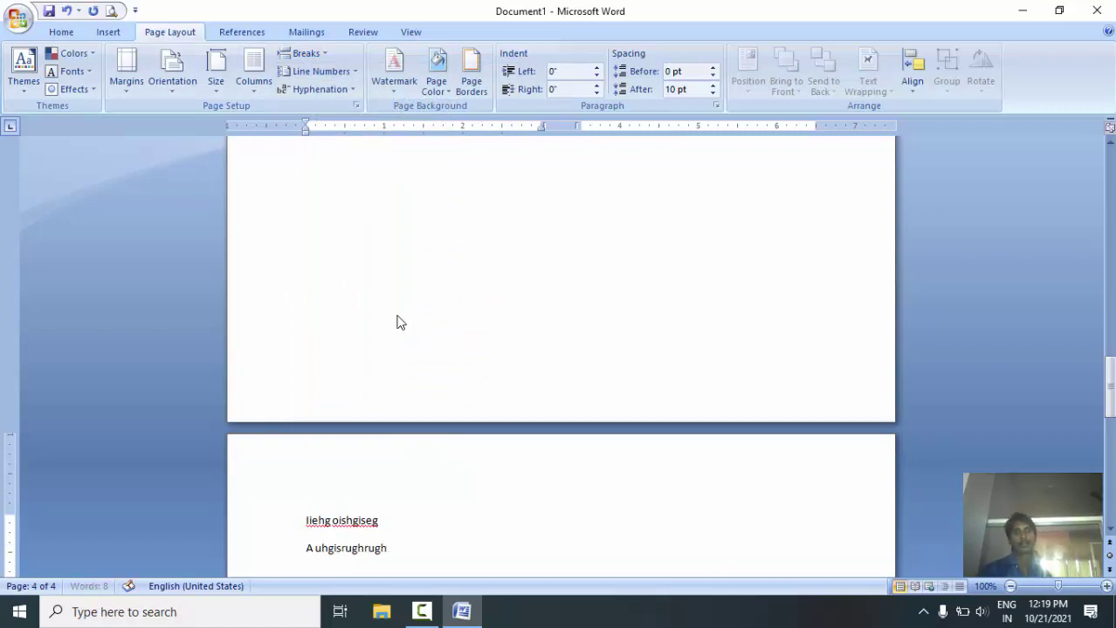
type("durg")
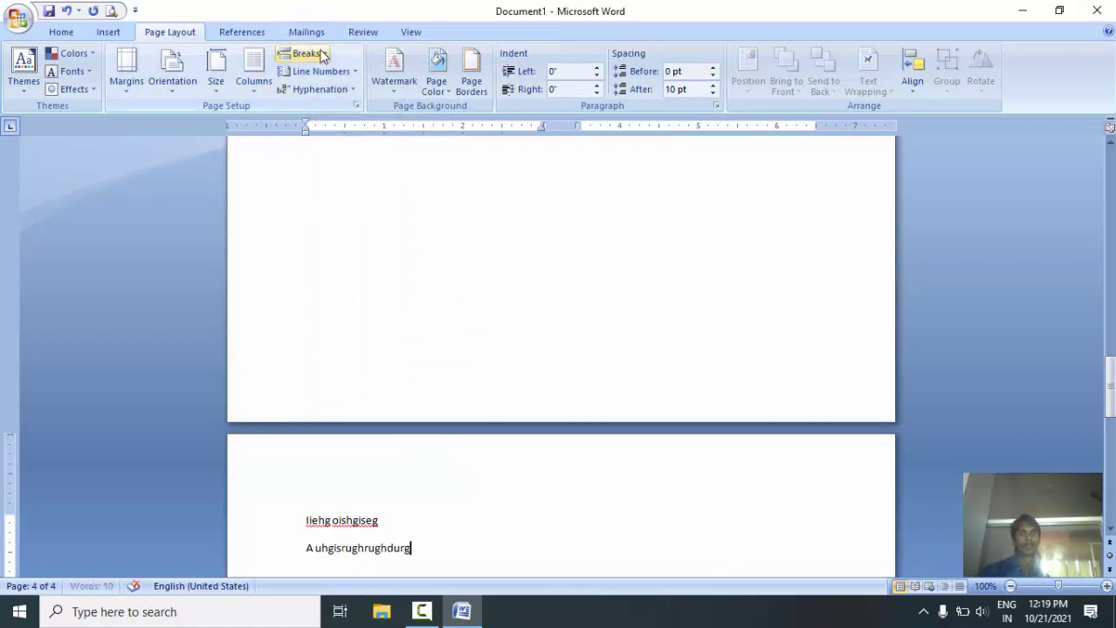
left_click(322, 54)
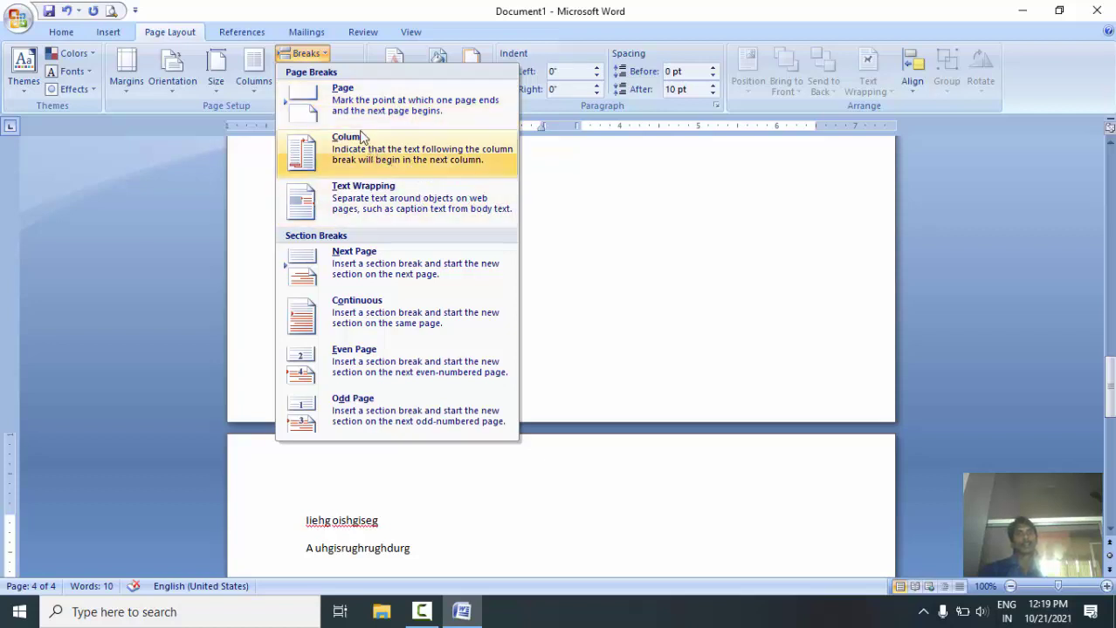
Step: Select and delete all the text to leave one blank page, then check the Breaks list without inserting one
left_click(698, 220)
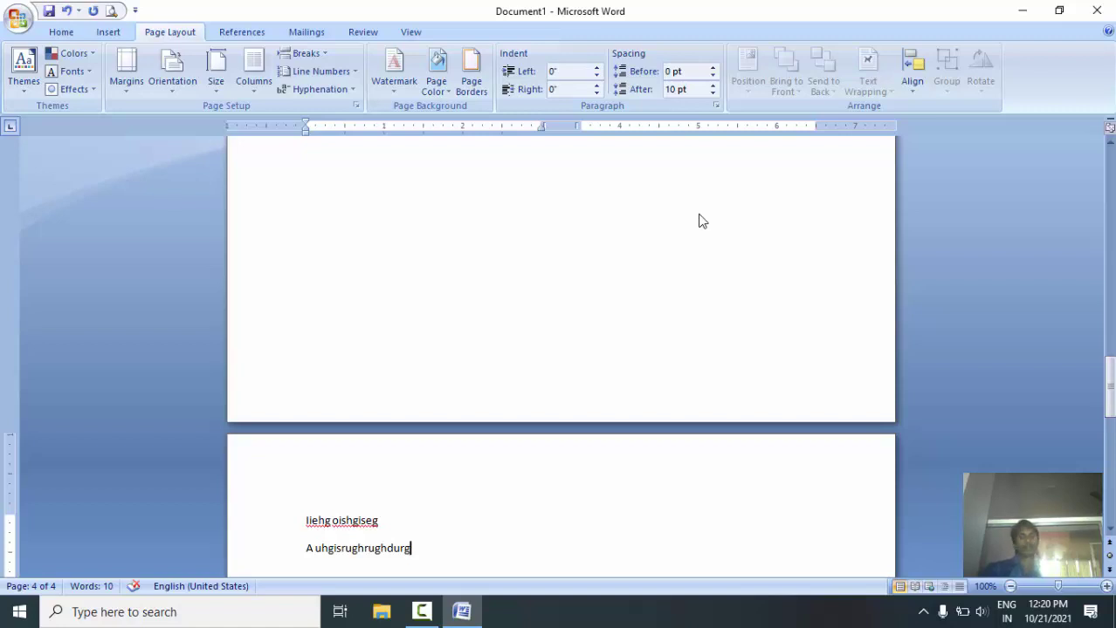
key("ctrl+a")
key("Delete")
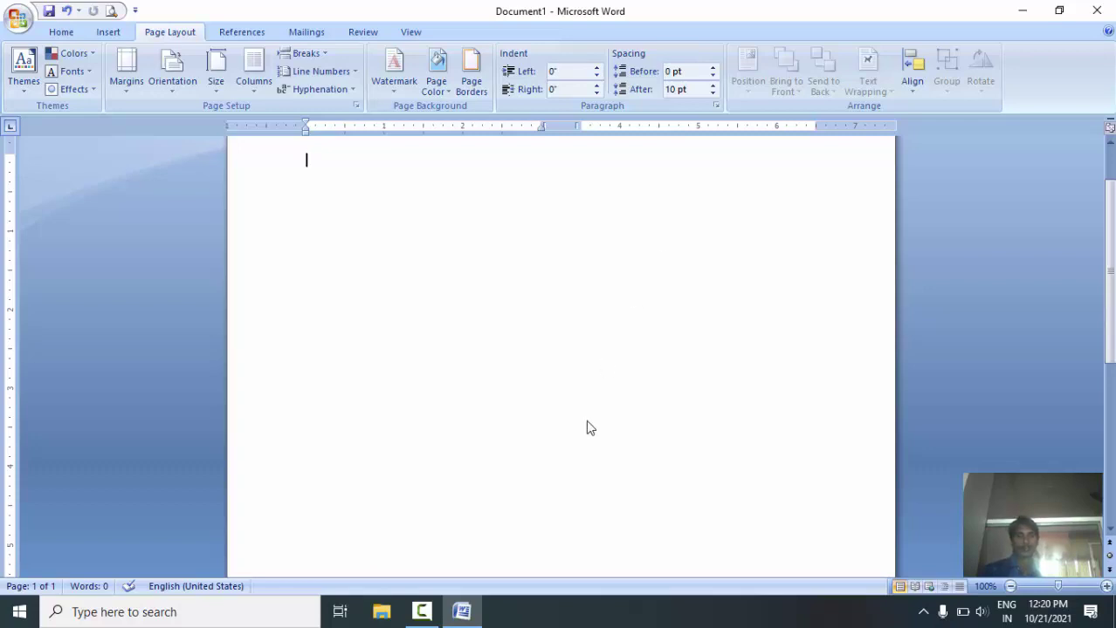
mouse_move(422, 612)
left_click(422, 612)
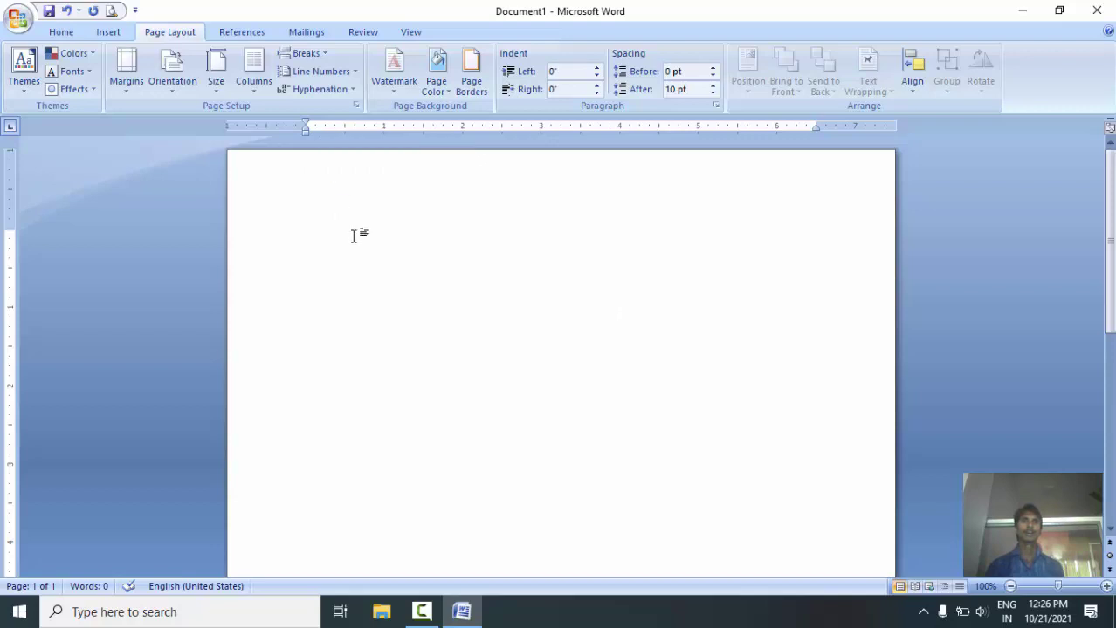
left_click(314, 58)
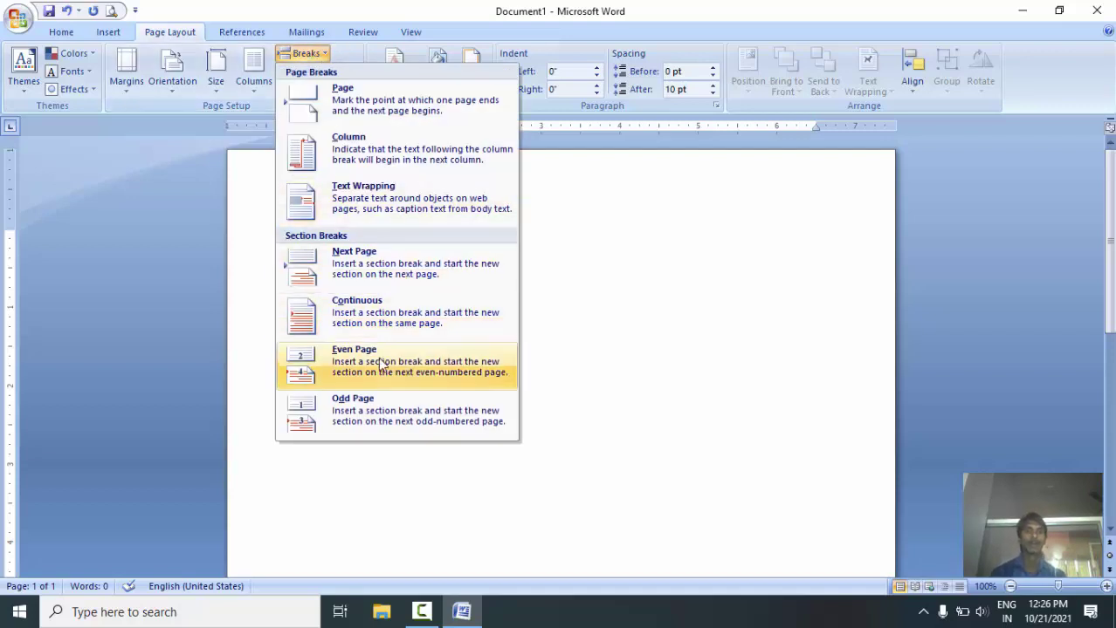
left_click(650, 211)
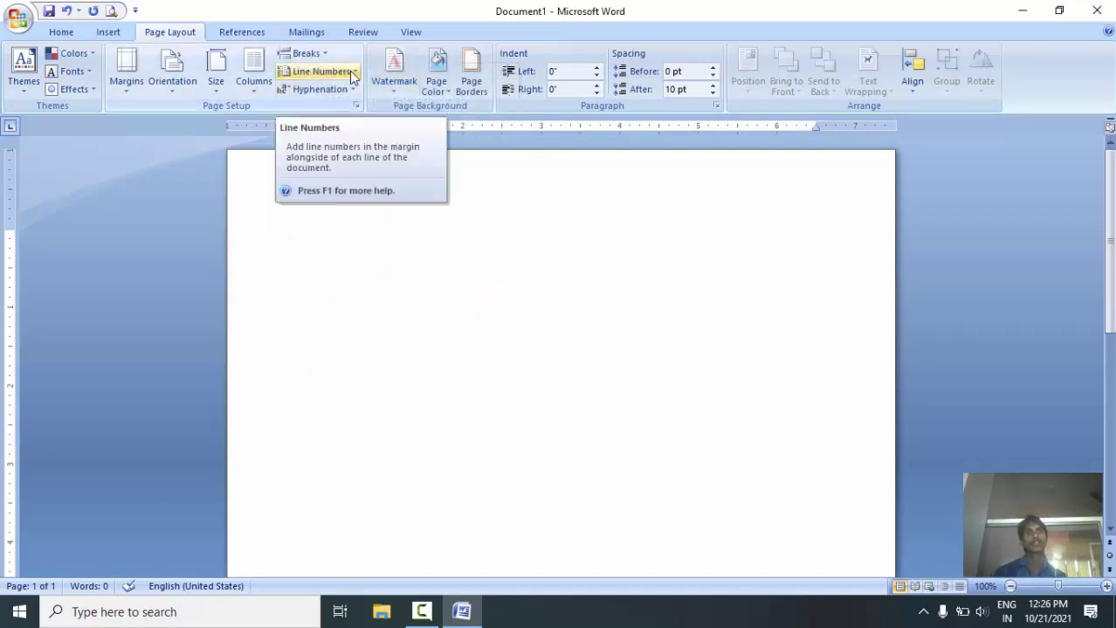
Step: Turn on Continuous line numbering and type four lines: 'Ighwei hwiehfuwe ewhw', 'F ebwfwefwe', 'Wu uwhfuwhfu', 'E uwfewuh'
left_click(354, 75)
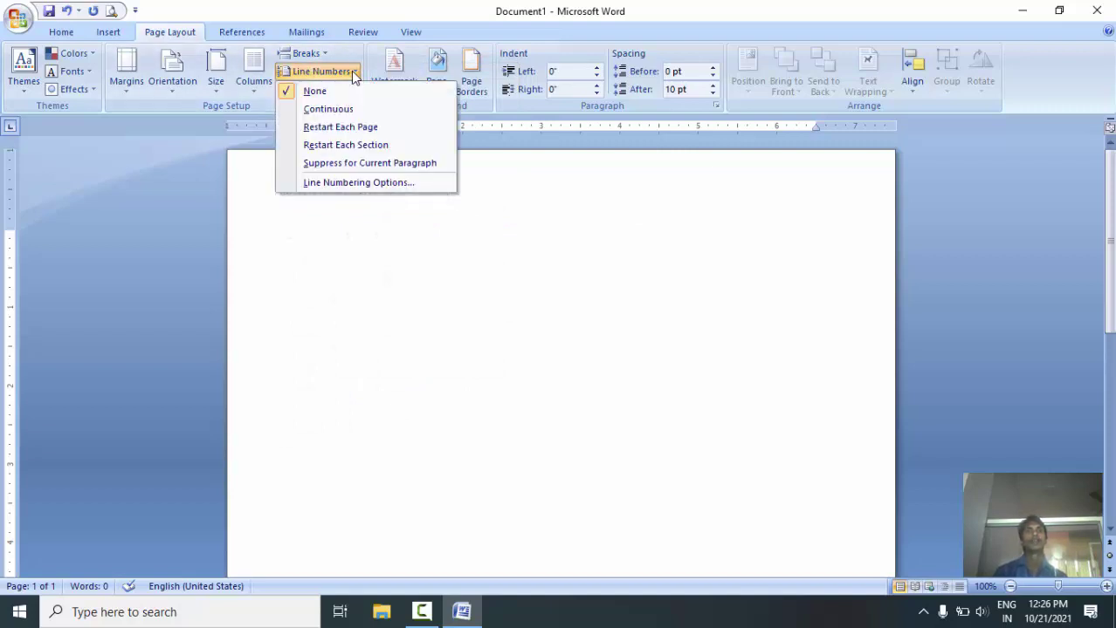
left_click(328, 111)
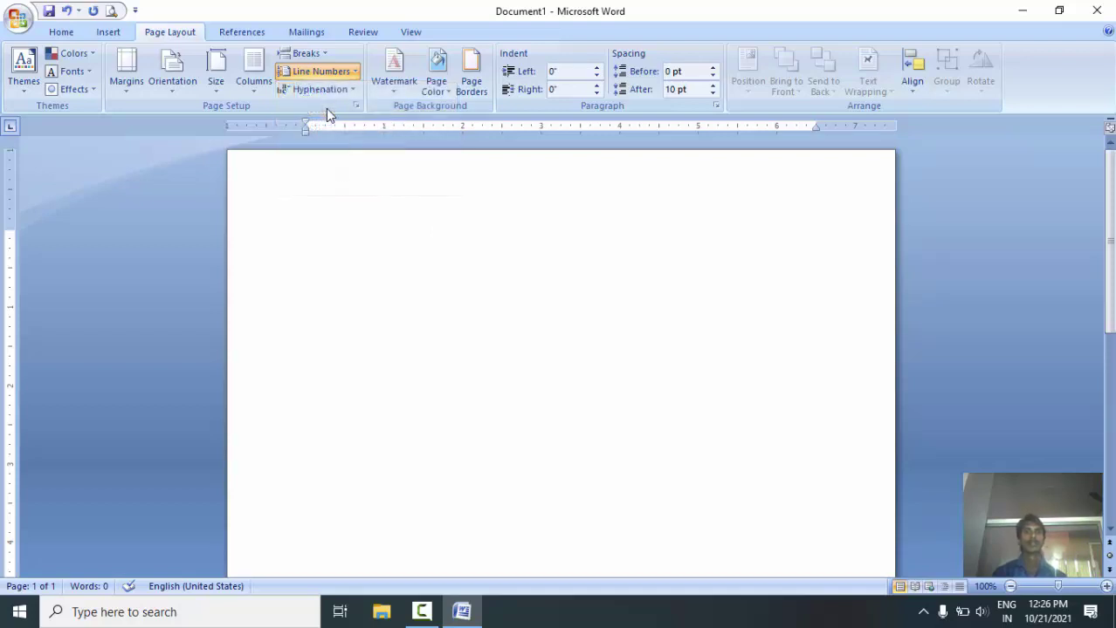
type("Ighwei hwiehfuwe")
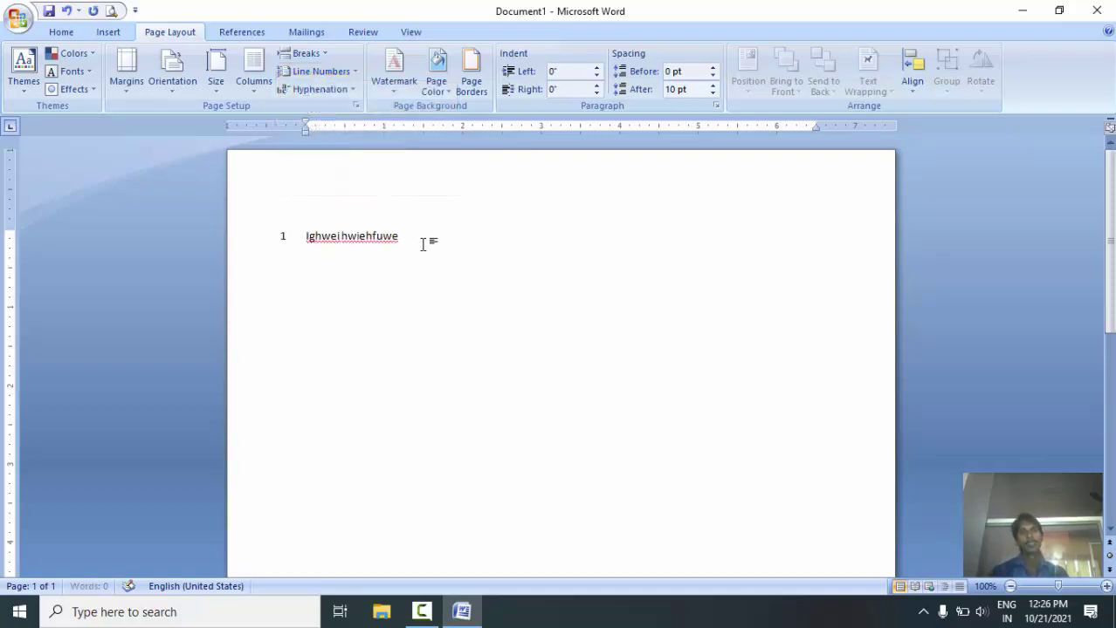
type(" ewhw")
key("Return")
type("F ebwfwefwe")
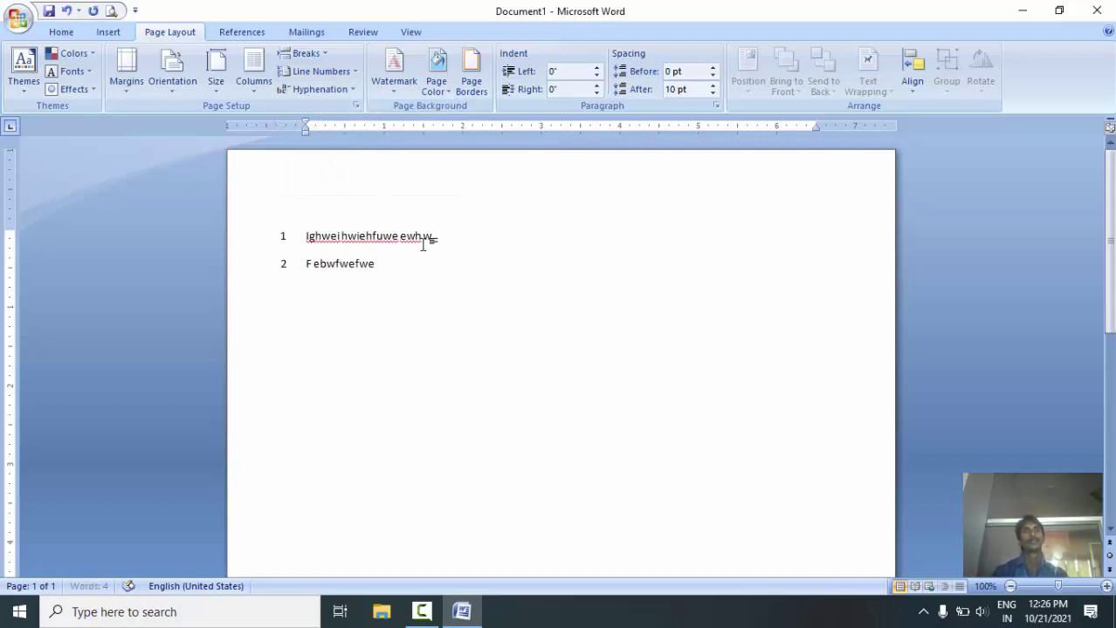
key("Return")
type("Wu uwhfuwhfu")
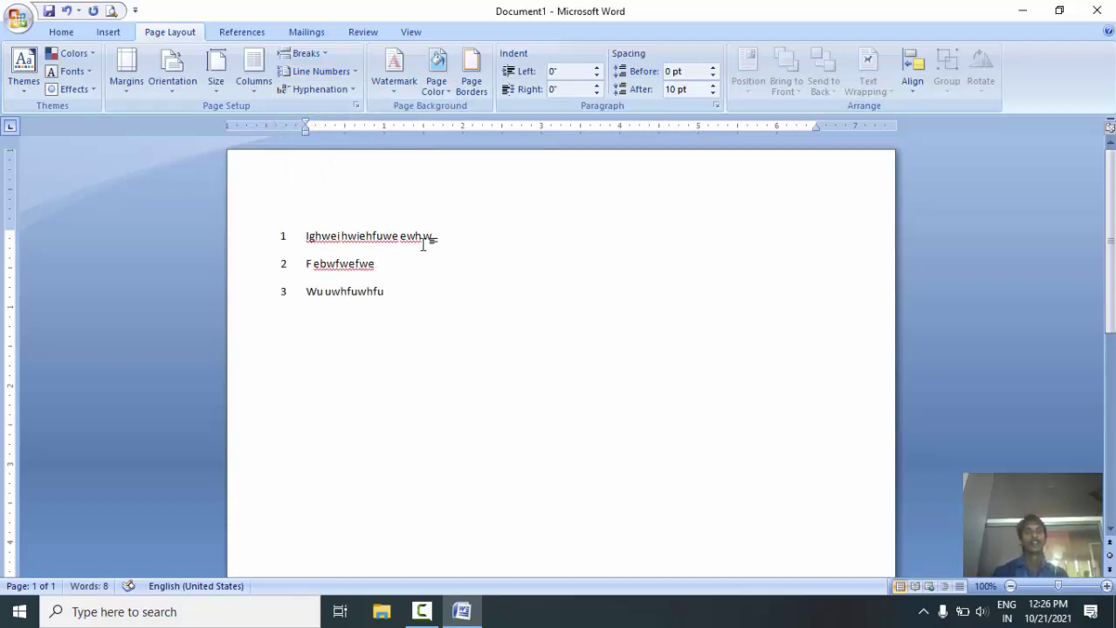
key("Return")
type("E uwfewuh")
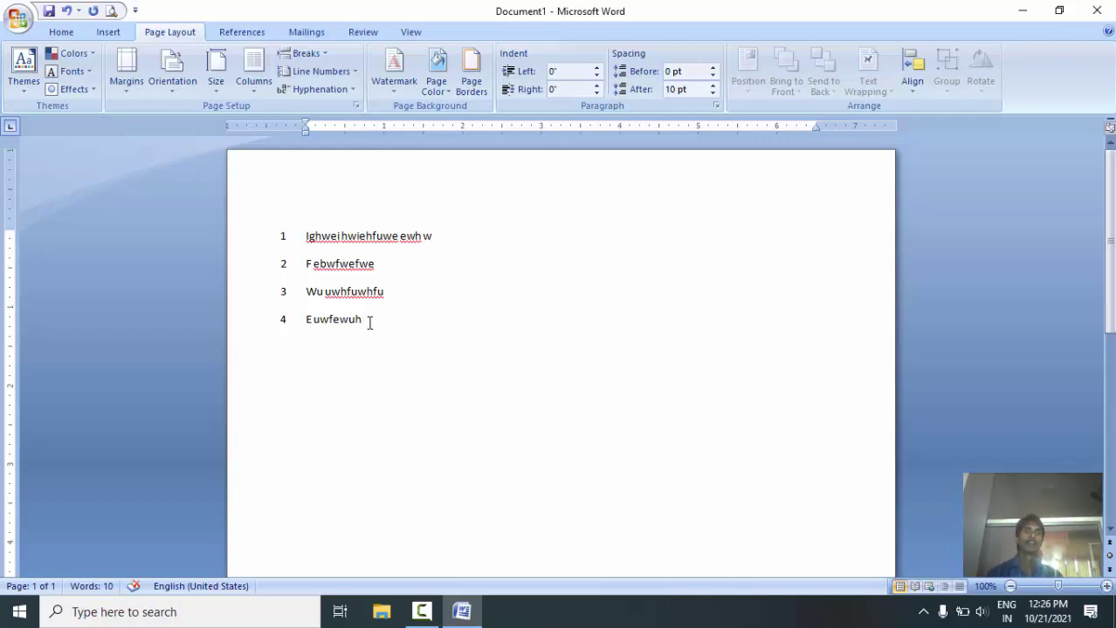
Step: Select the four numbered lines and switch between the Home and Page Layout tabs
left_click_drag(369, 323, 304, 234)
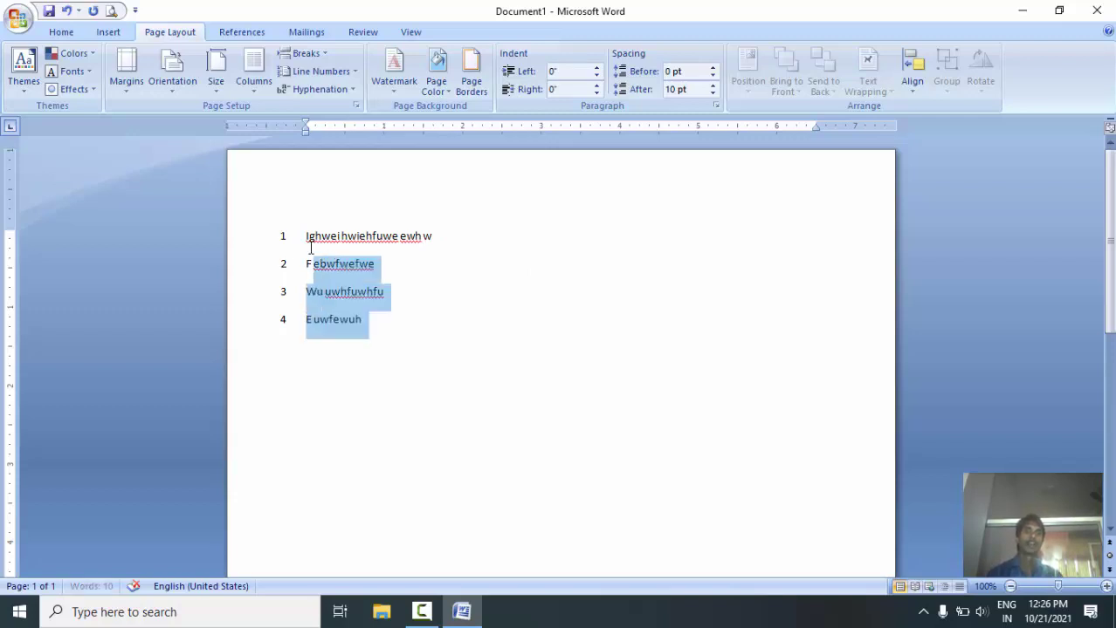
left_click(65, 36)
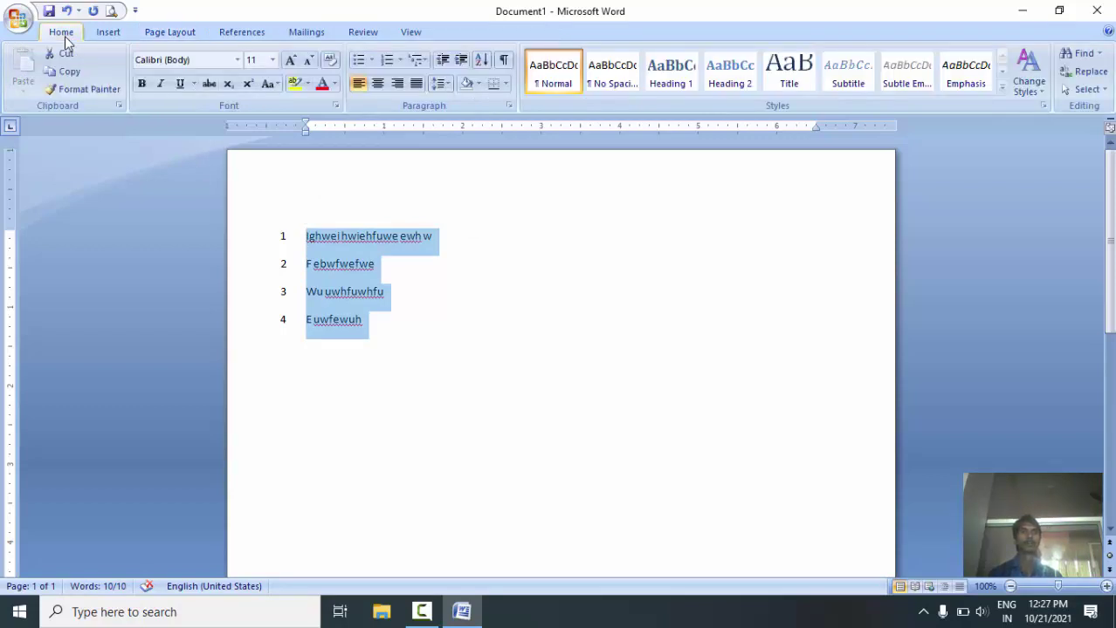
left_click(167, 33)
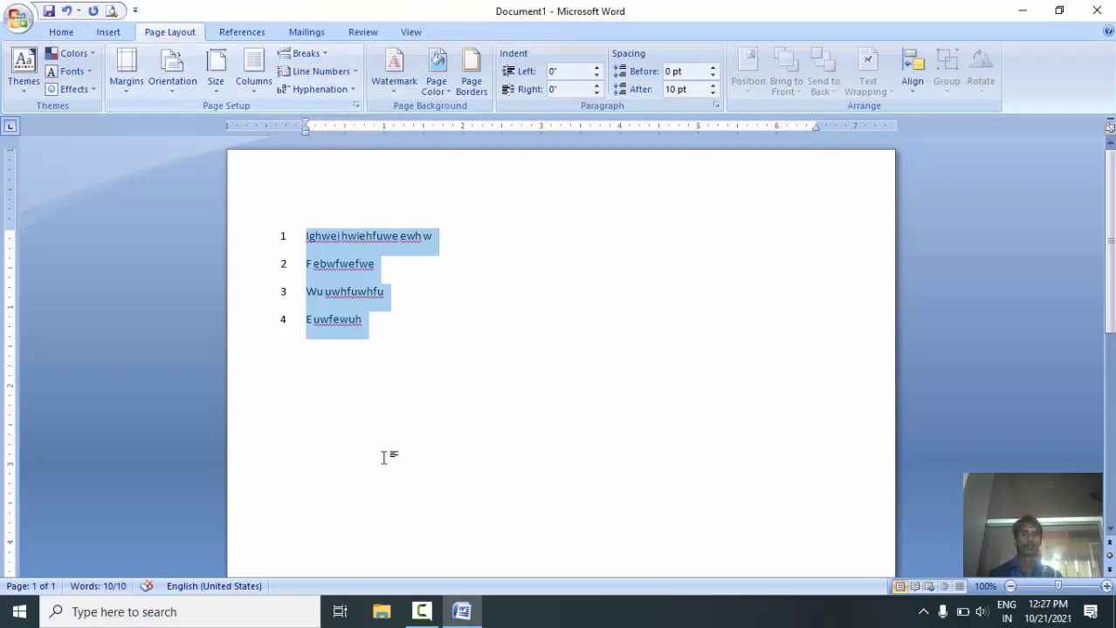
left_click(423, 613)
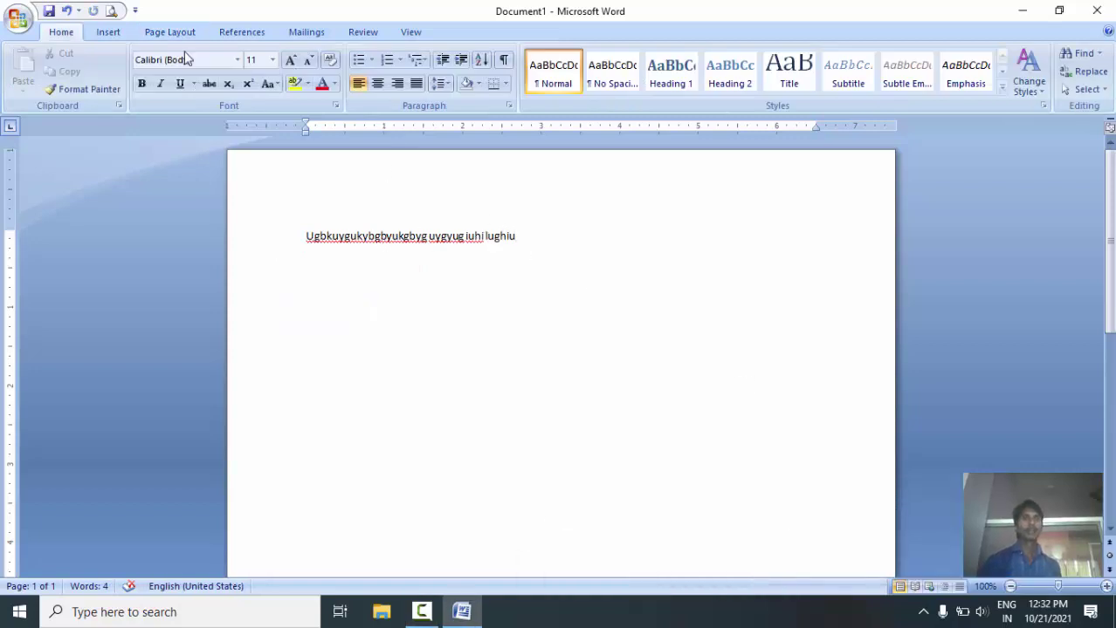
Step: Cycle line numbering through Continuous, Restart Each Page, Restart Each Section, and back to Continuous
left_click(170, 31)
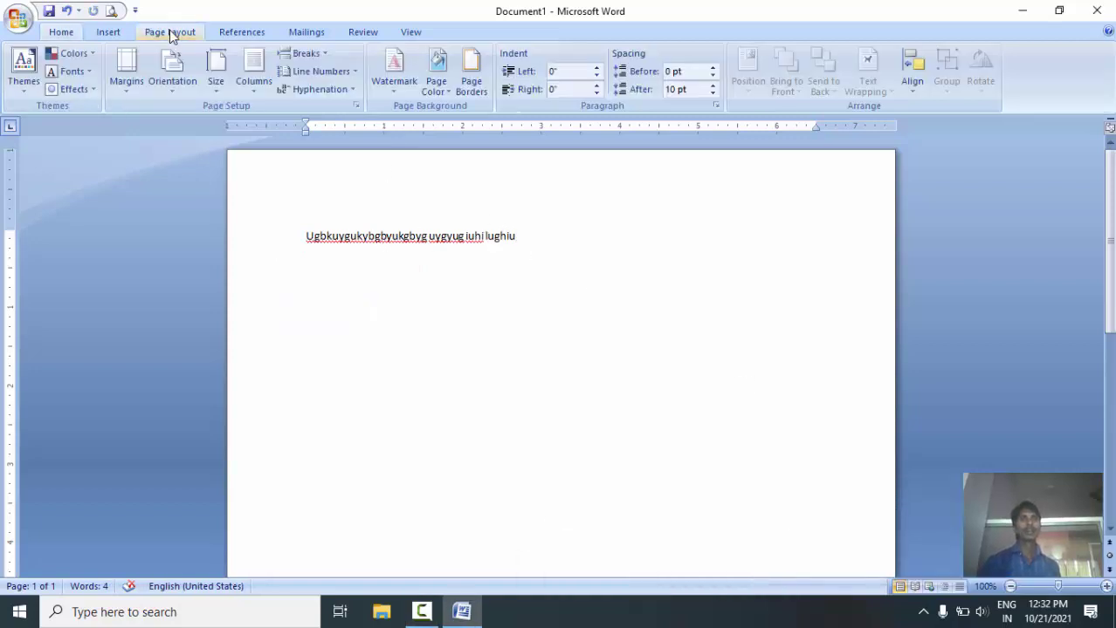
left_click(316, 72)
left_click(346, 114)
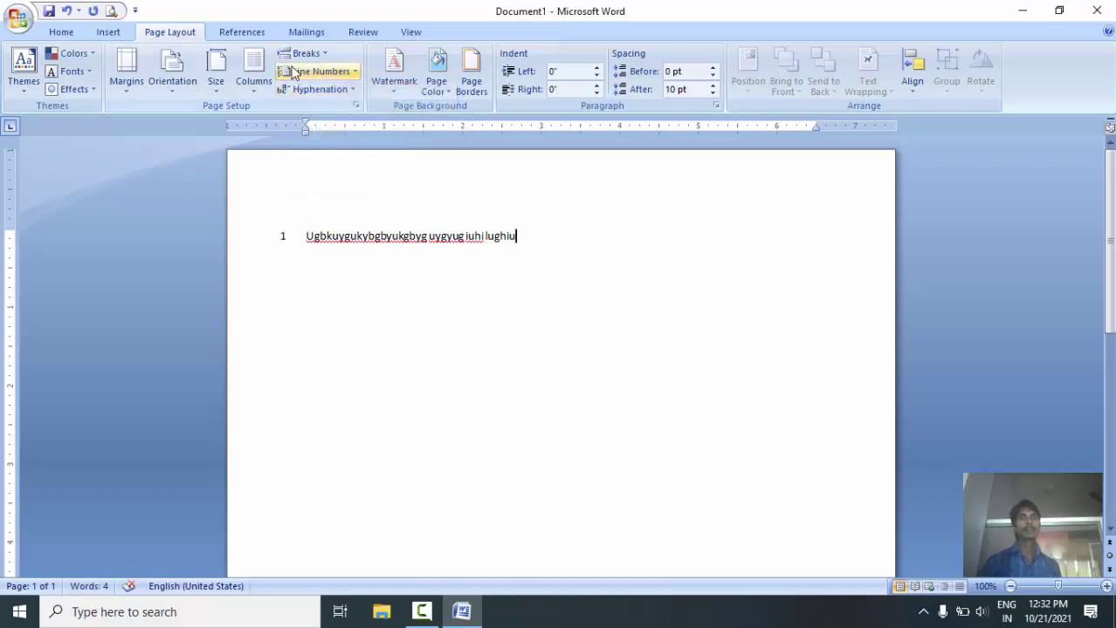
left_click(316, 72)
left_click(338, 128)
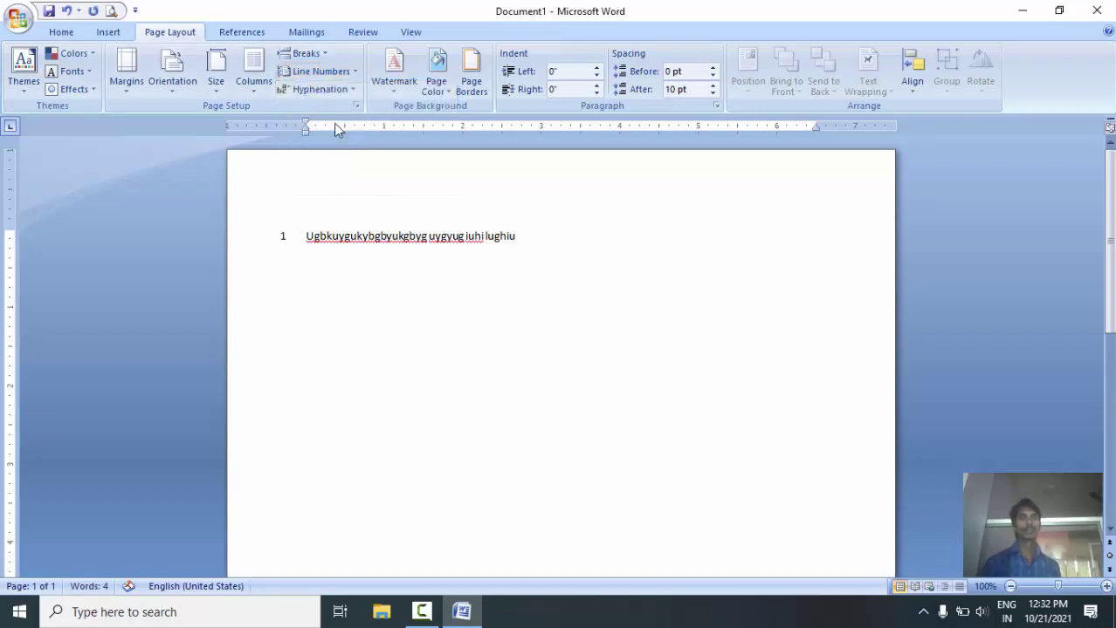
left_click(319, 72)
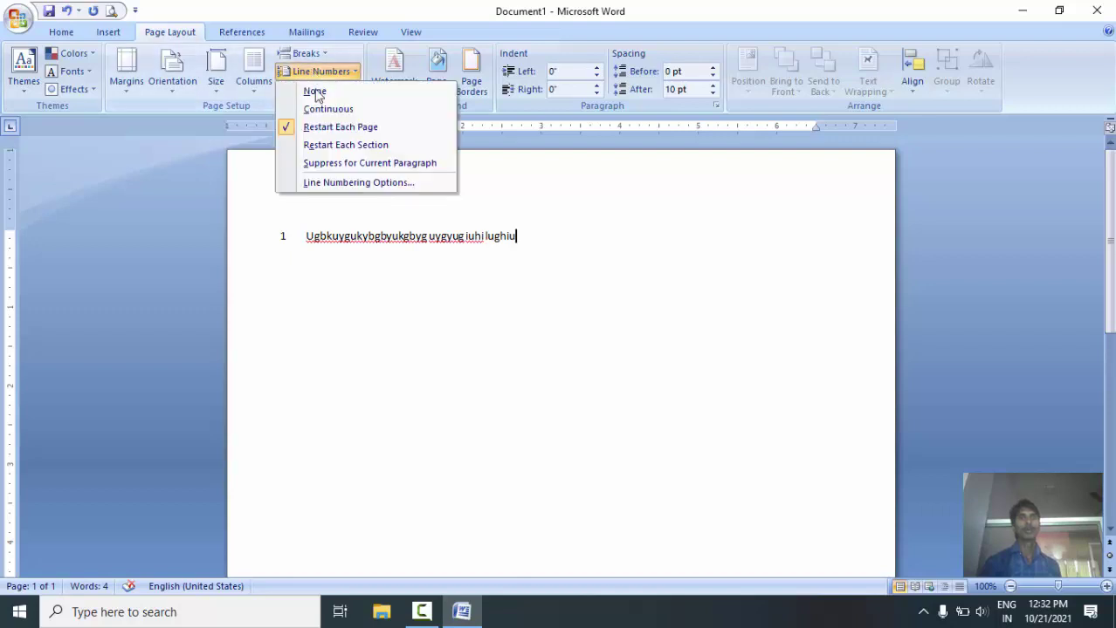
left_click(345, 145)
left_click(316, 72)
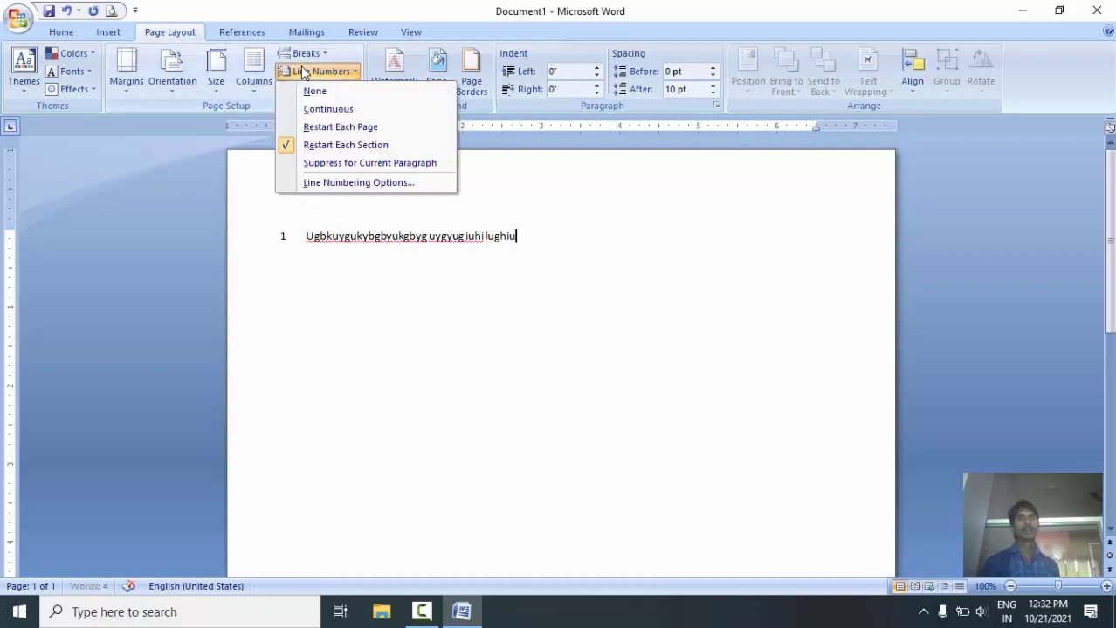
left_click(321, 111)
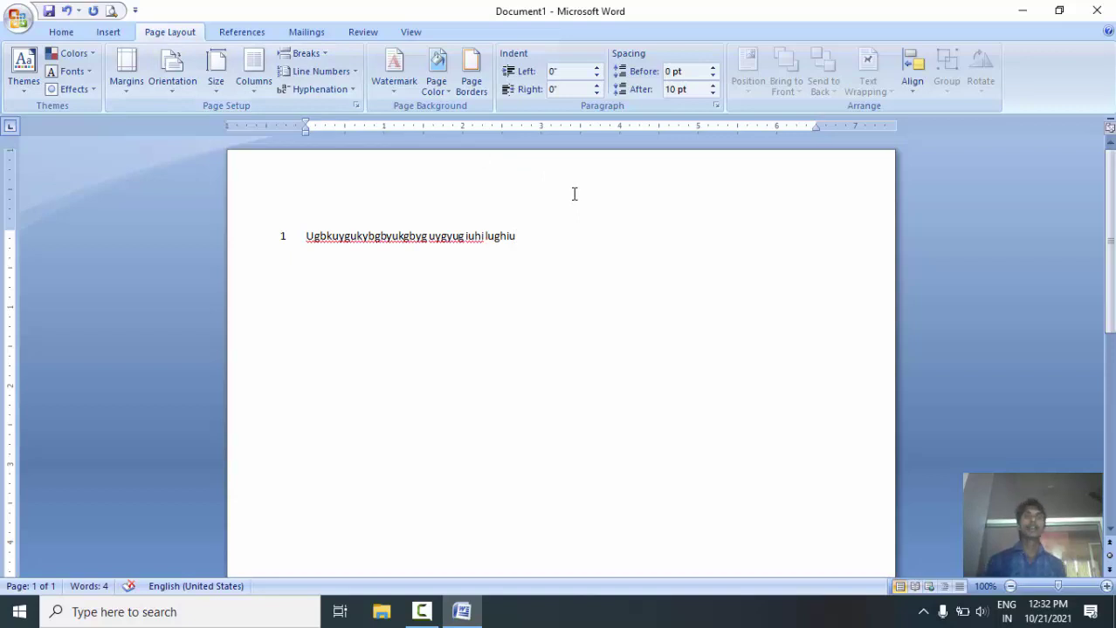
Step: Extend line 1 with 'uwehgv uwhguw wugr', add line 2 'Wue wiueghweguiehghweuhiwufhuf', and discard a third line
type("uwehgv uwhguw w")
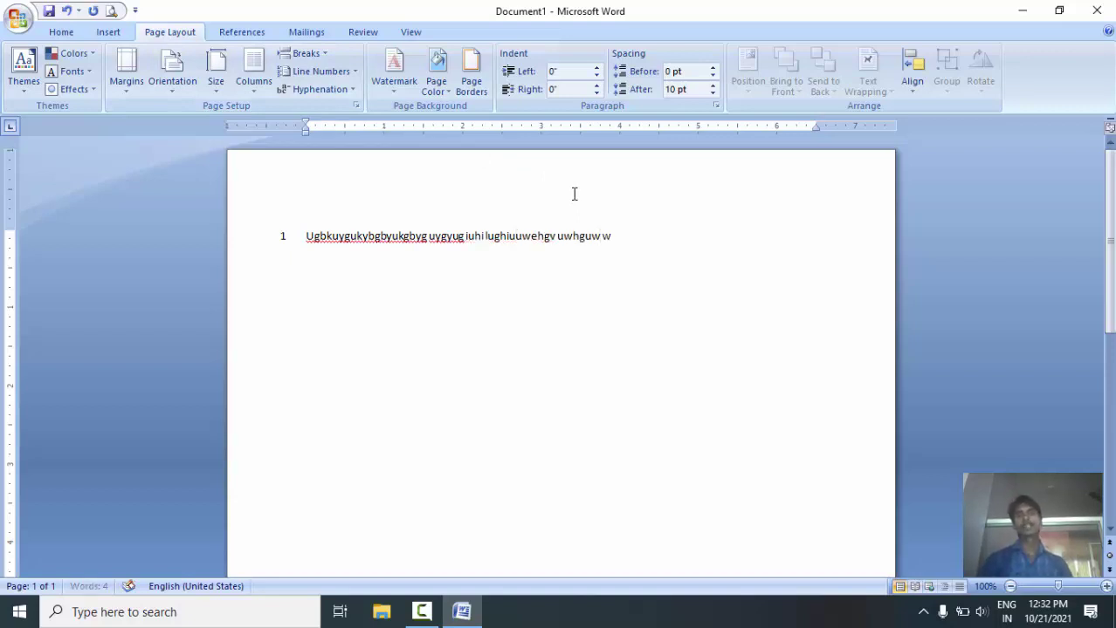
type("ugr")
key("Return")
type("Wue wiueghweguie")
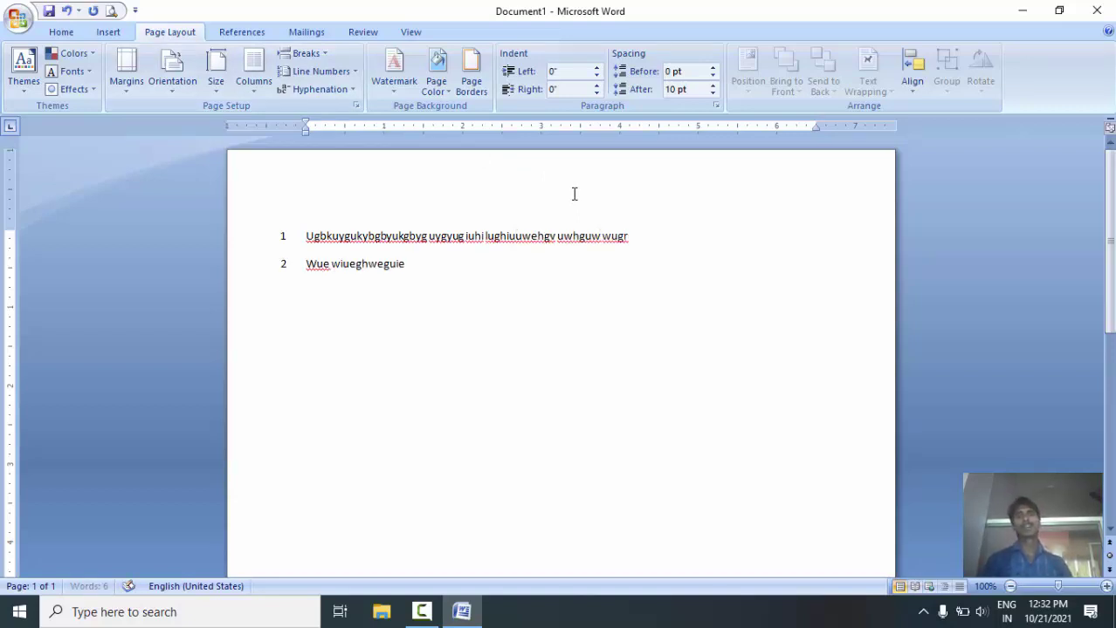
type("hghweuhiwufhuf")
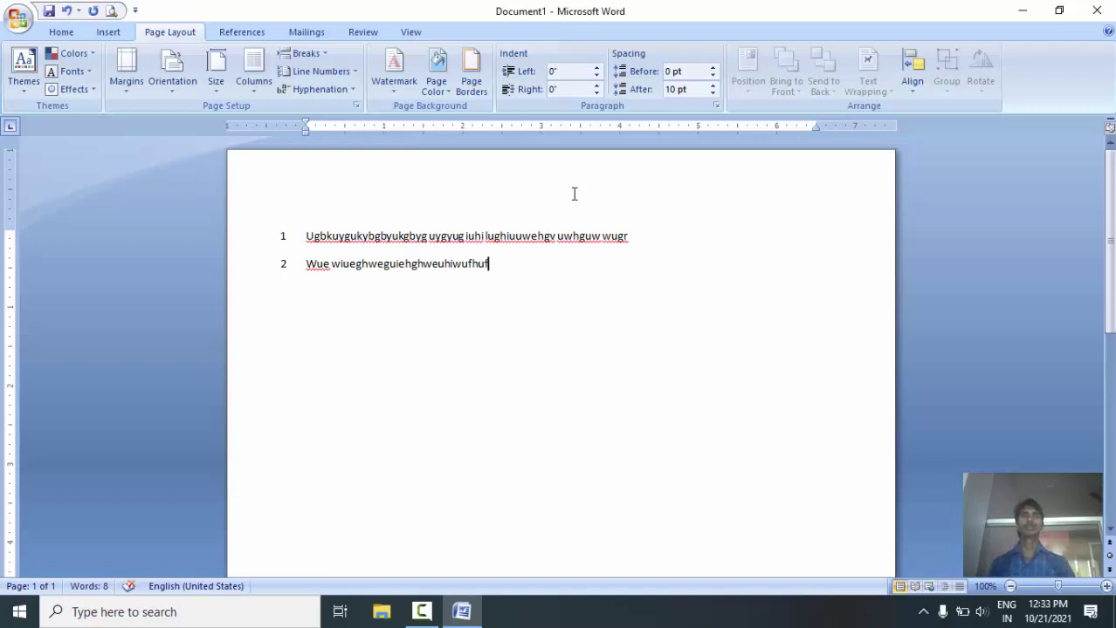
key("Return")
type("Fieweifhu")
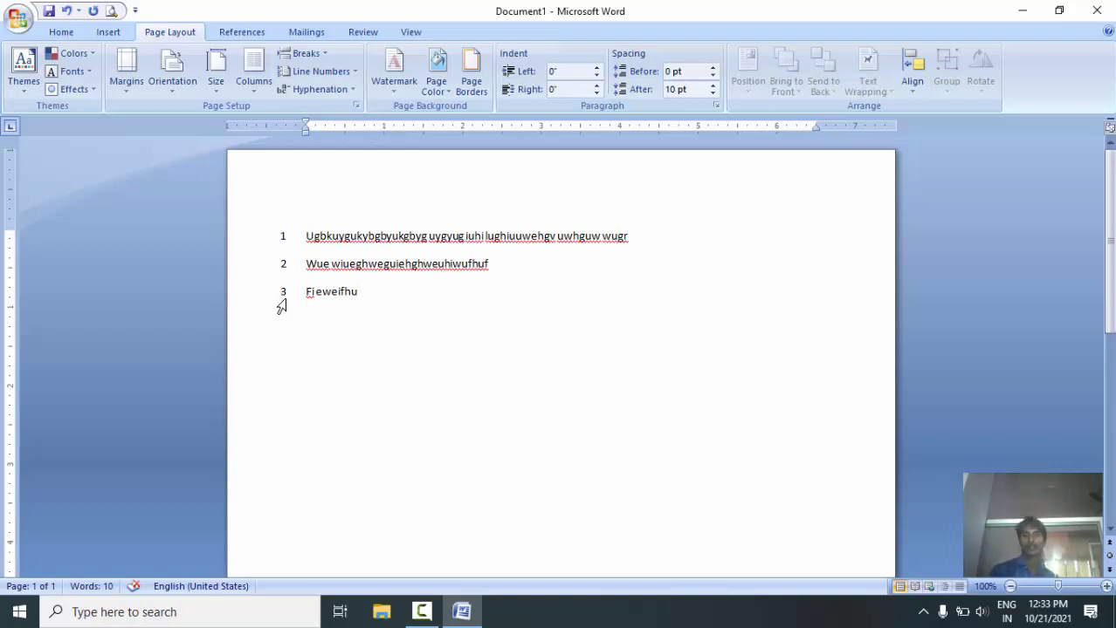
key("BackSpace")
key("BackSpace")
key("BackSpace")
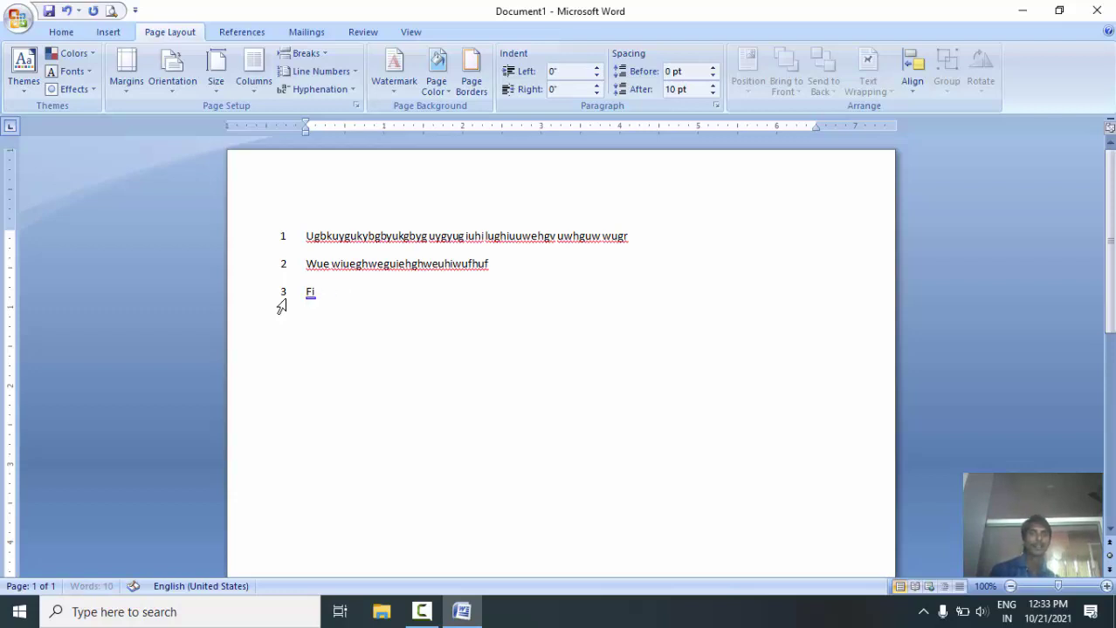
key("BackSpace")
key("BackSpace")
key("BackSpace")
key("BackSpace")
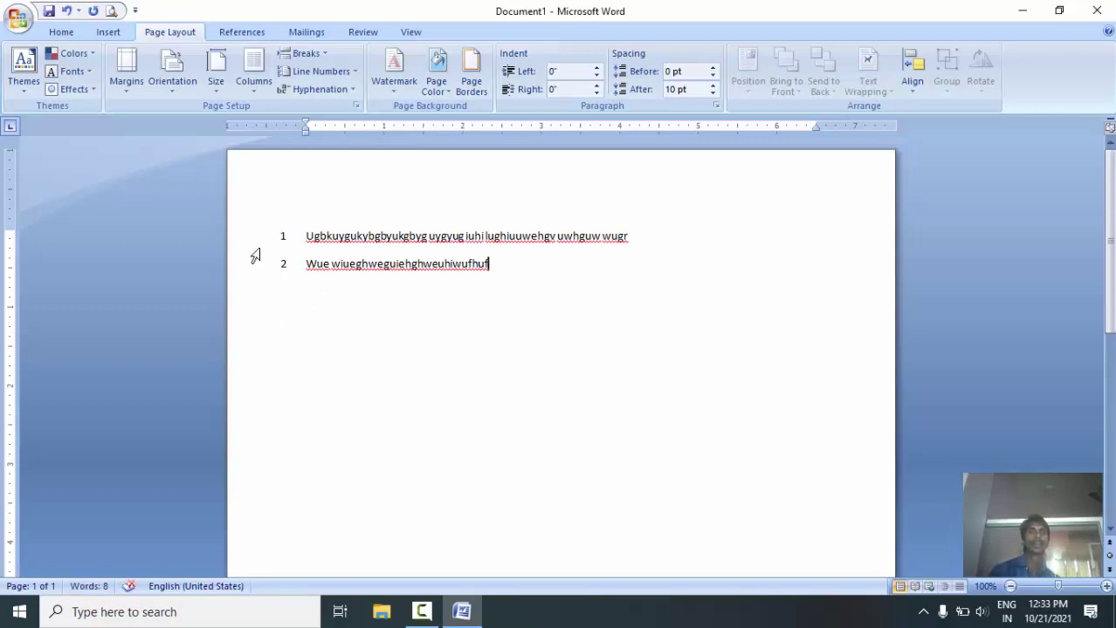
Step: Set line numbering to None, confirm Apply to: Whole document in Page Setup, and close it
left_click(311, 75)
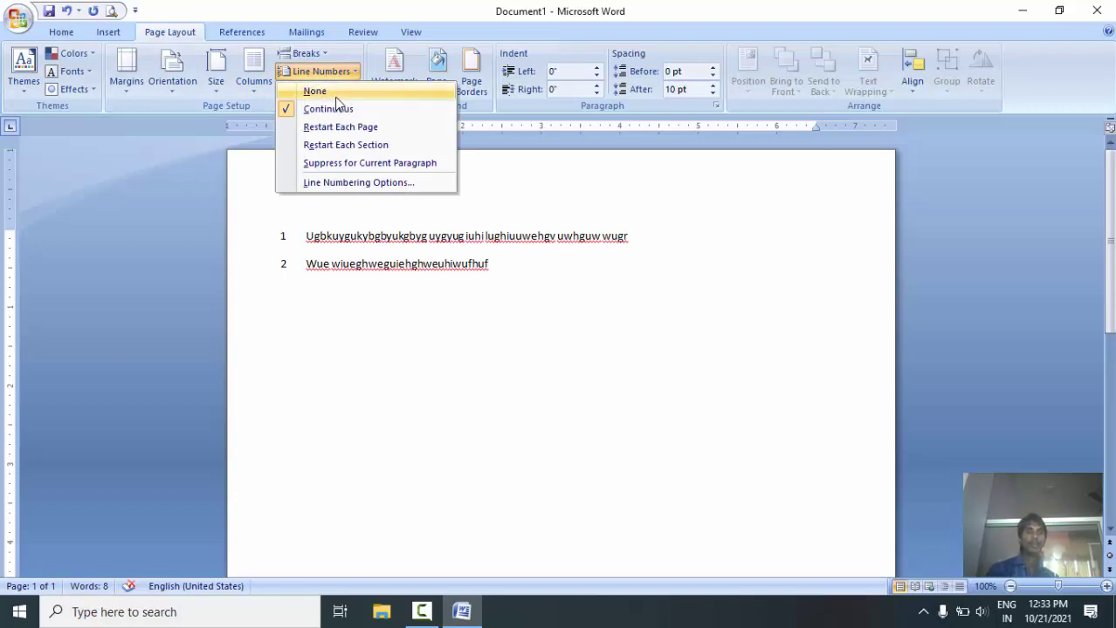
left_click(335, 94)
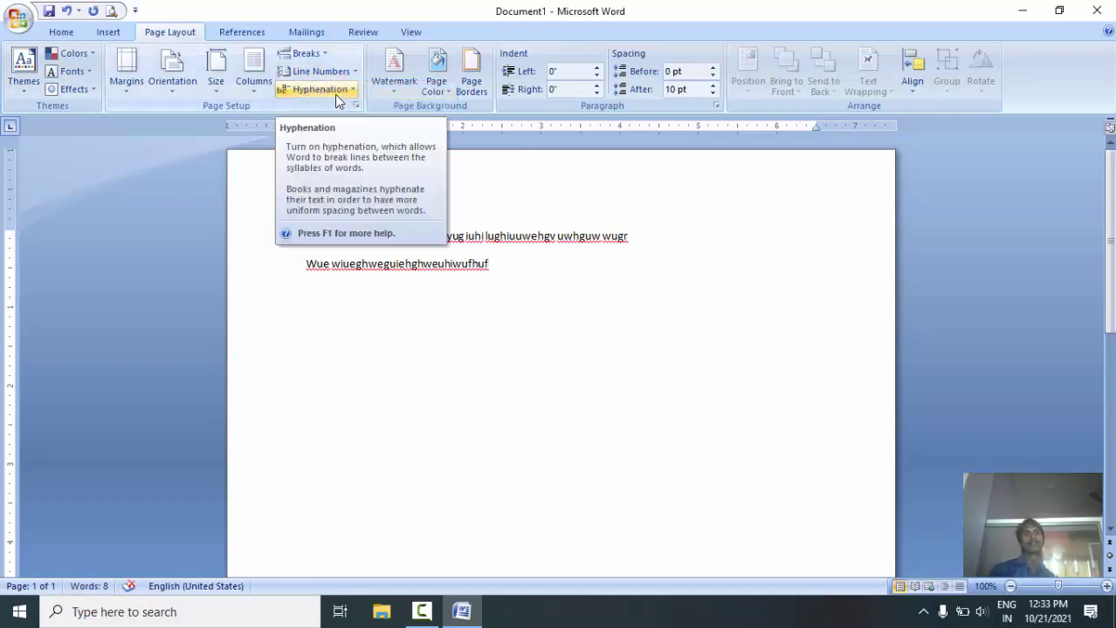
left_click(324, 72)
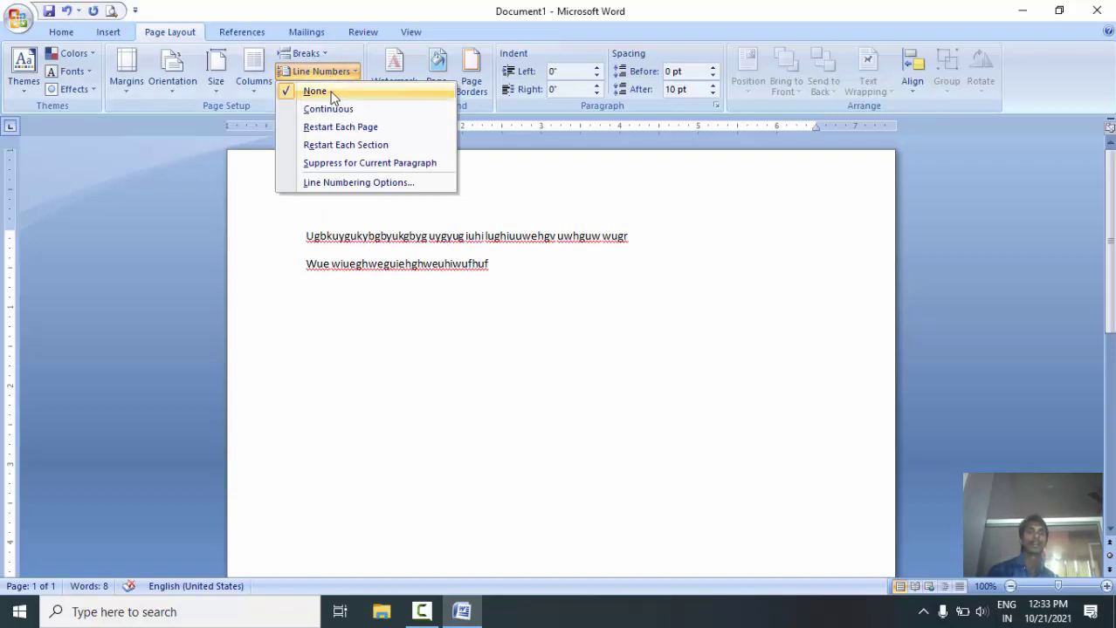
left_click(396, 186)
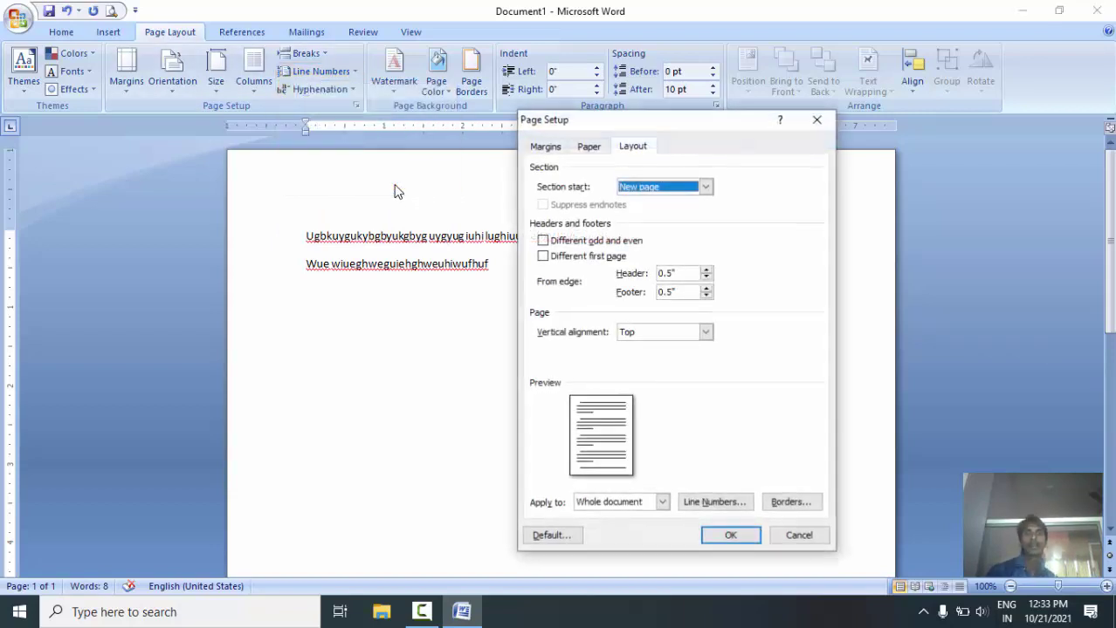
left_click(663, 503)
left_click(696, 362)
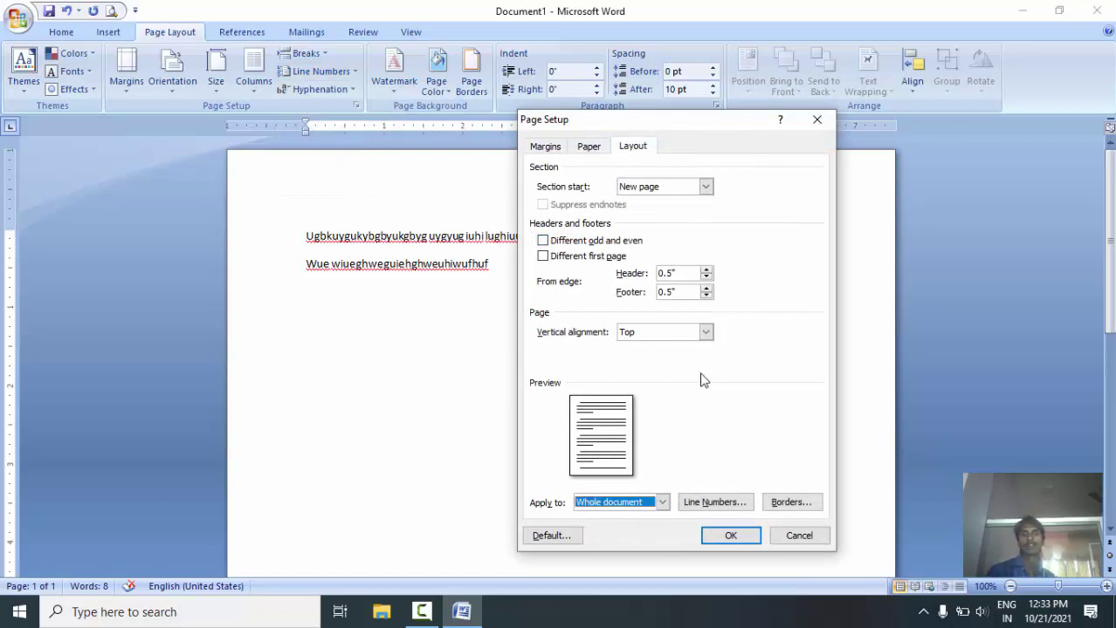
left_click(818, 124)
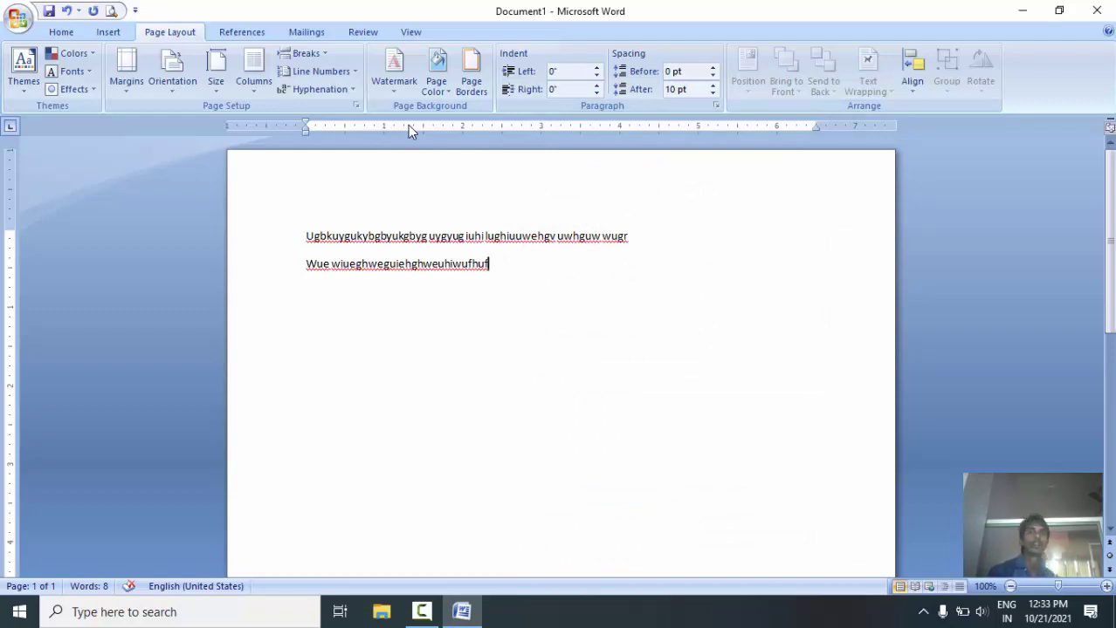
Step: Switch hyphenation to Automatic and confirm the setting is checked
left_click(347, 91)
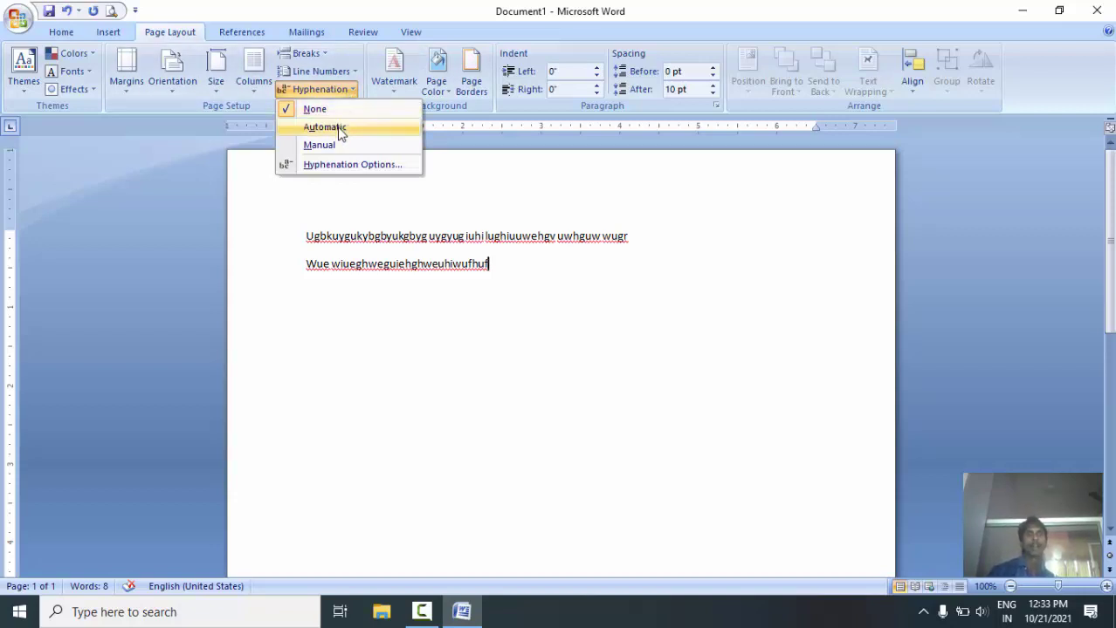
left_click(339, 129)
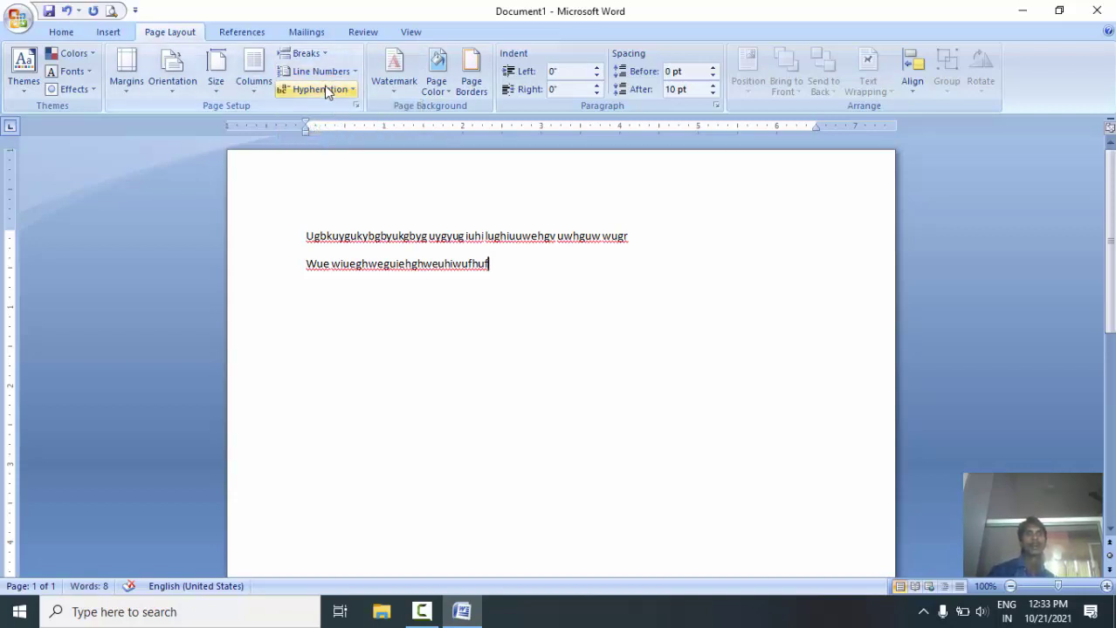
left_click(328, 91)
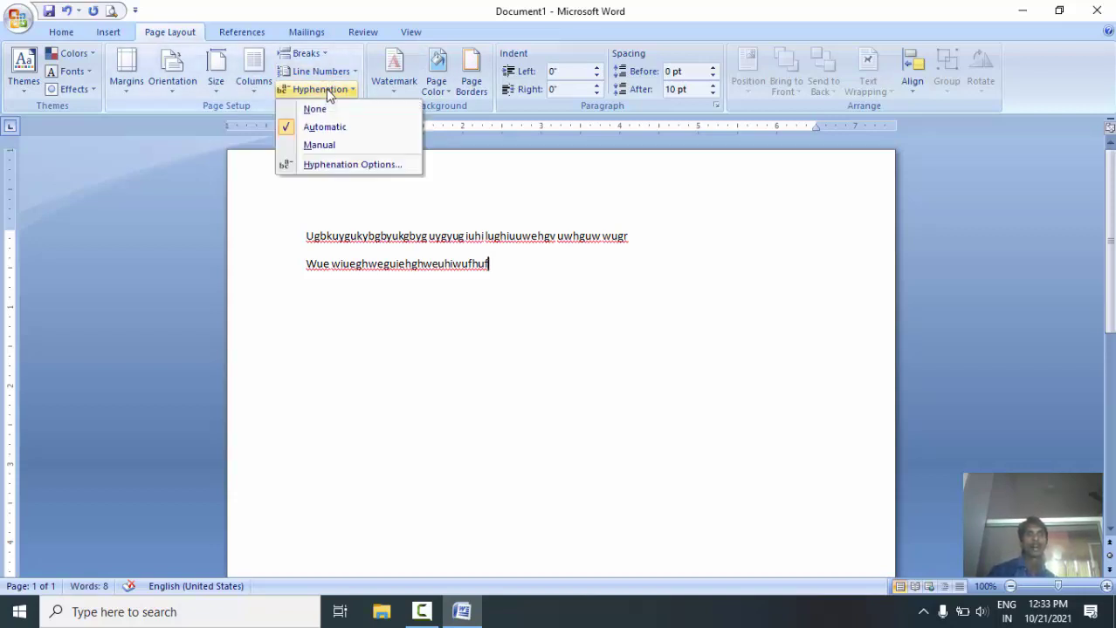
left_click(510, 266)
Step: Type a line of filler text ending in 'dffdfd', then delete all the document text
type("ssjfdsijfis")
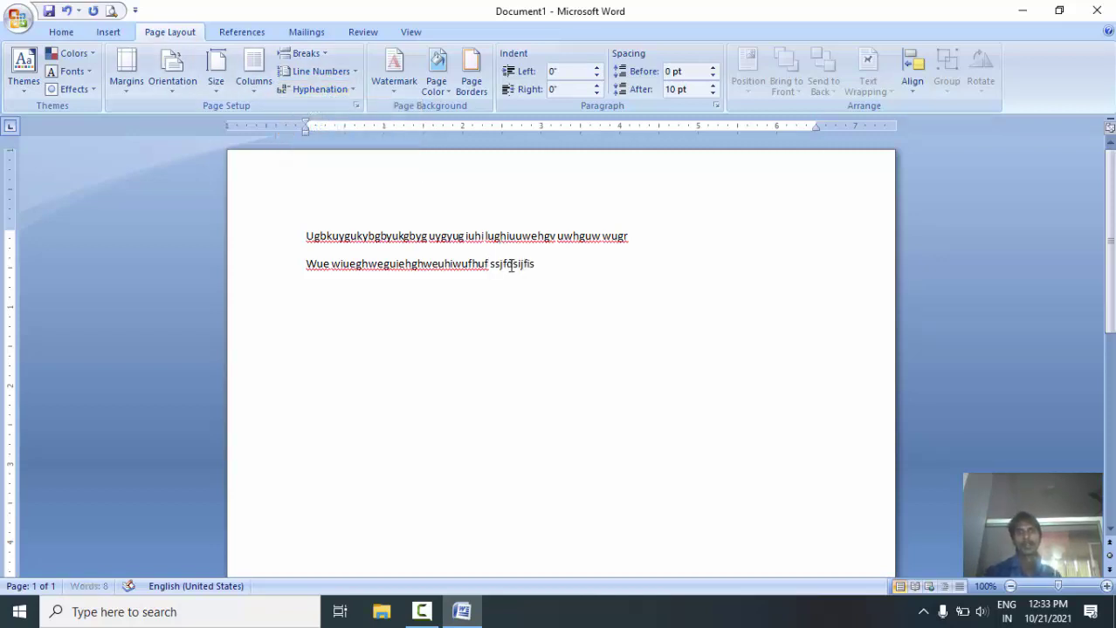
type("f eddsg sd gsd sd")
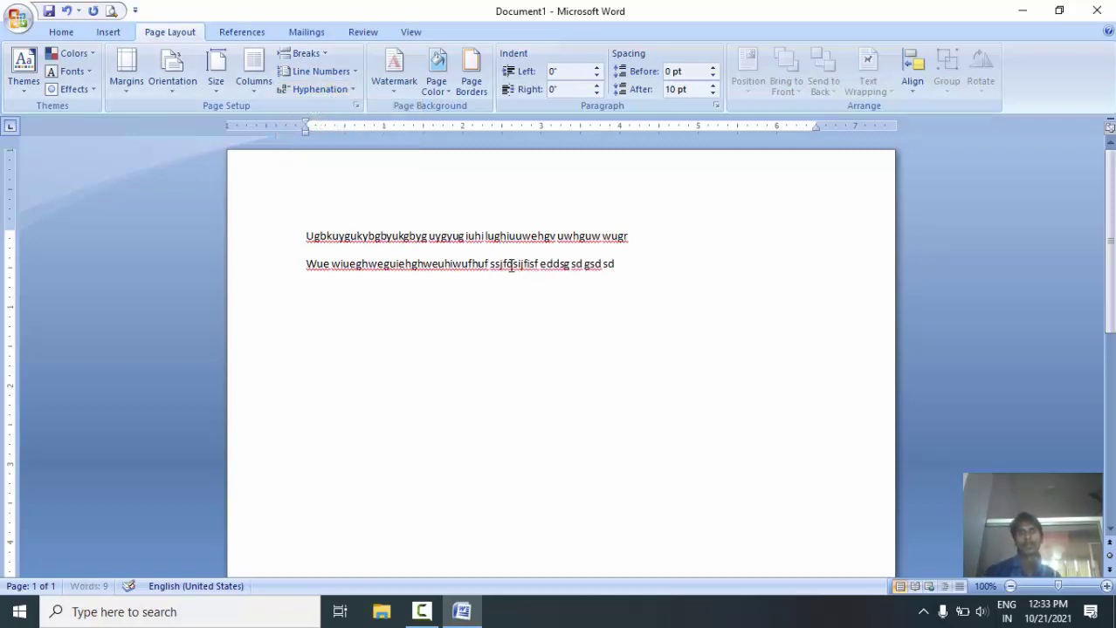
type("fs fsdfsd fsdf  ssd")
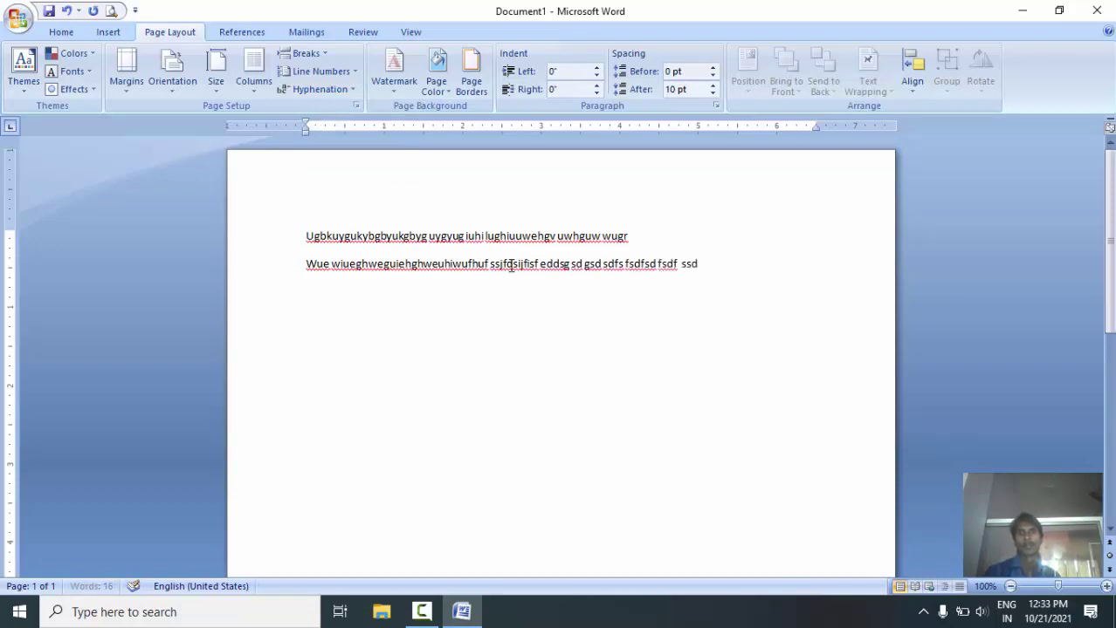
type(" fsdf fsdf sdfdf df sf")
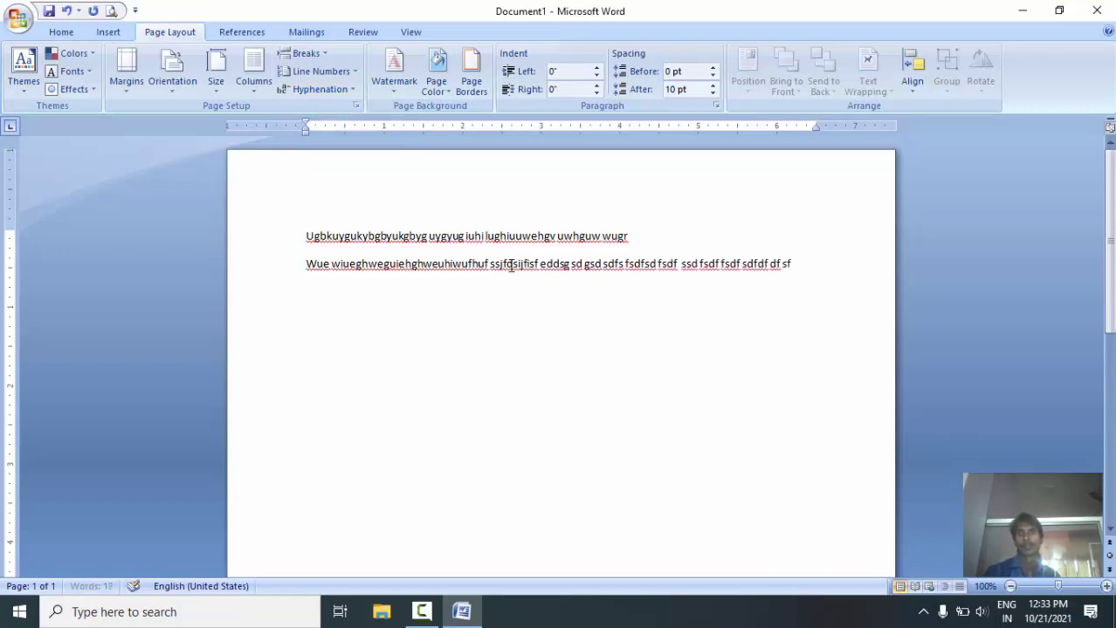
type("sd fsdf dsfsdf")
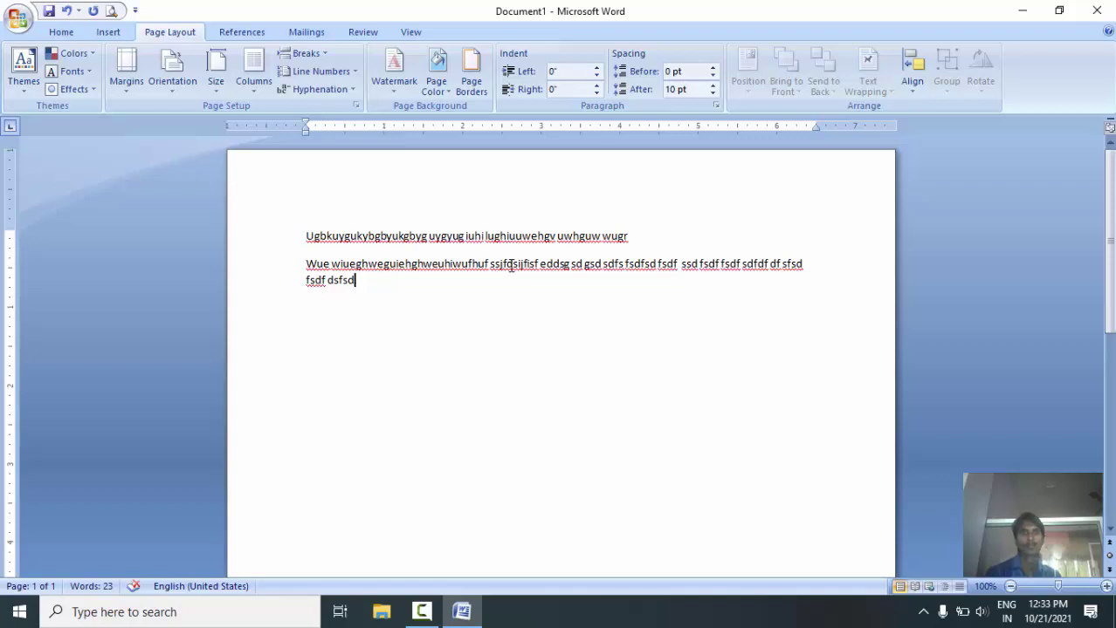
key("BackSpace")
key("BackSpace")
key("BackSpace")
key("BackSpace")
key("BackSpace")
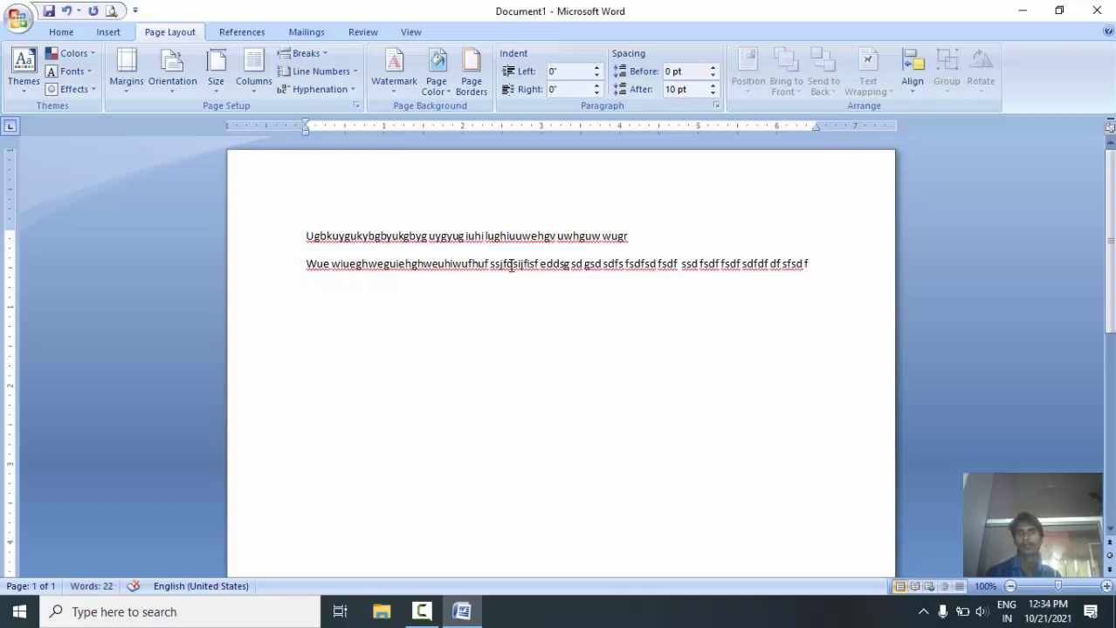
type("dffdfdfd")
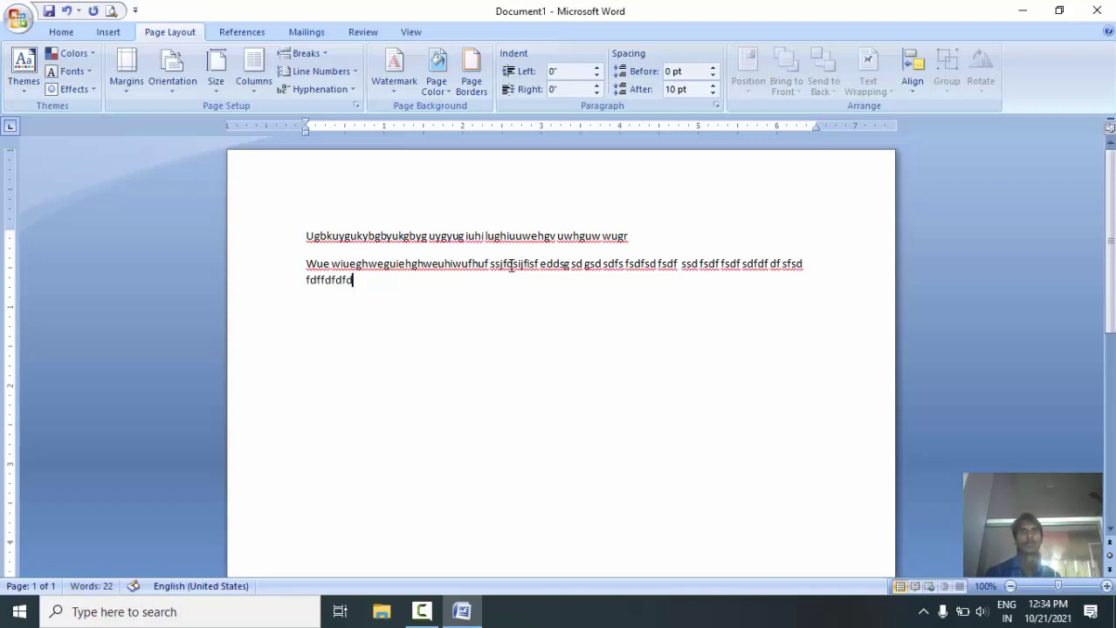
key("ctrl+a")
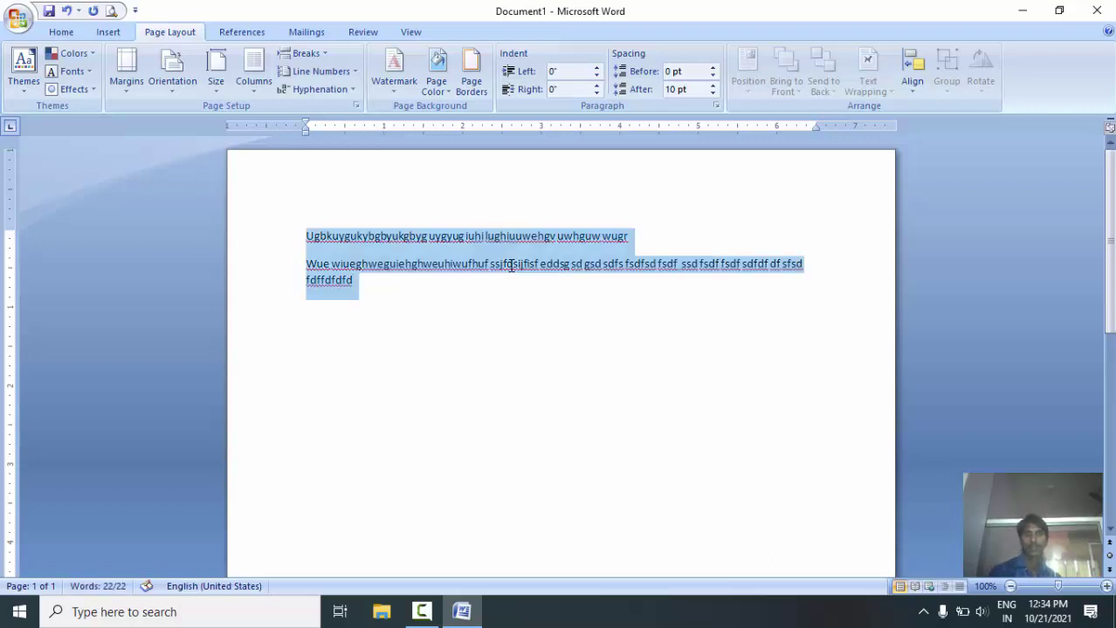
key("Delete")
Step: Run Manual hyphenation and dismiss the completion message
left_click(321, 89)
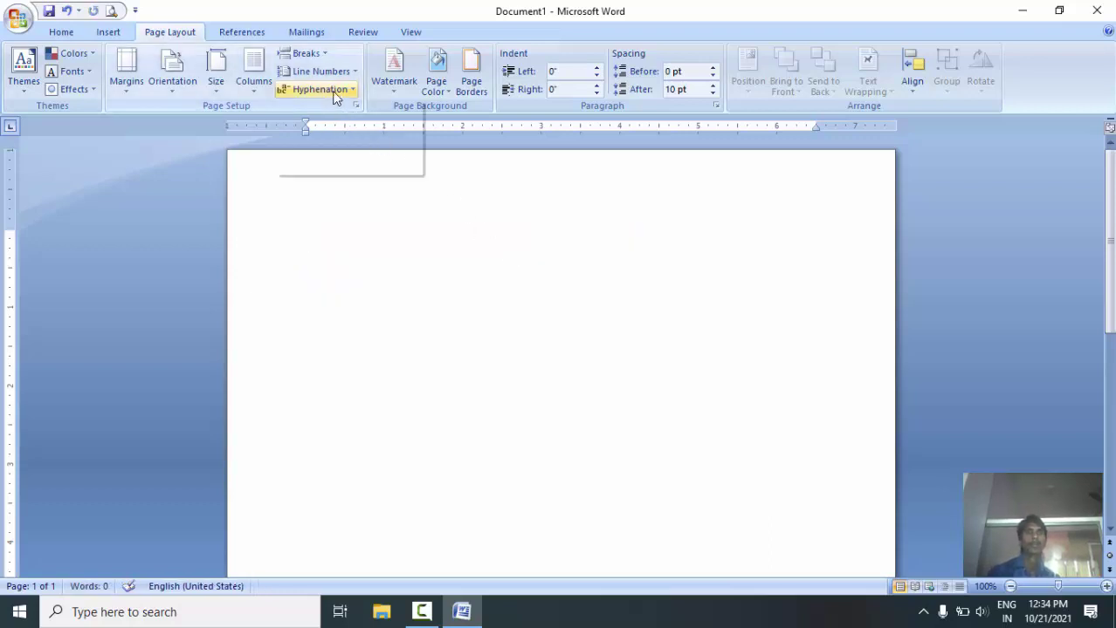
left_click(340, 146)
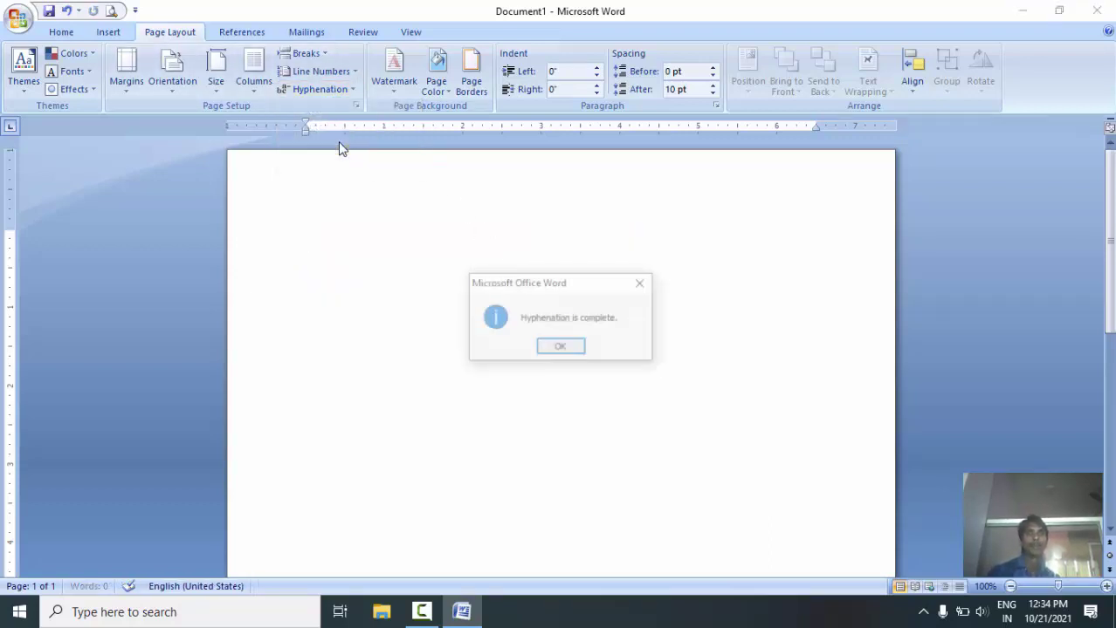
left_click(565, 348)
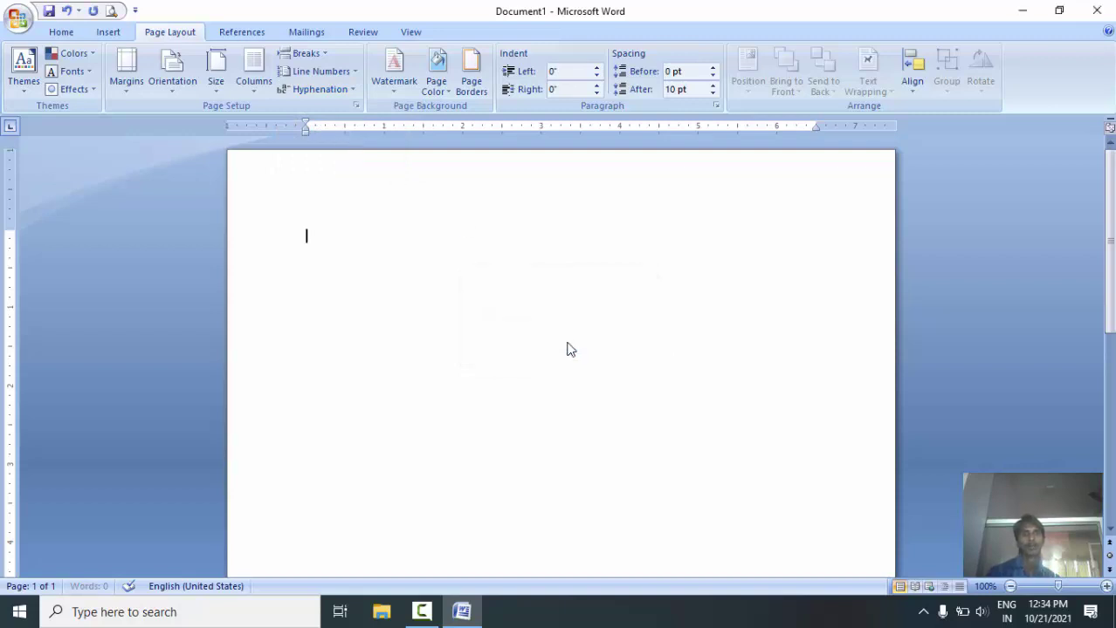
Step: Type 'Uis hgiushgiu', copy part of the second word, and paste it repeatedly so it wraps with hyphens
type("Uis hgiushgiu")
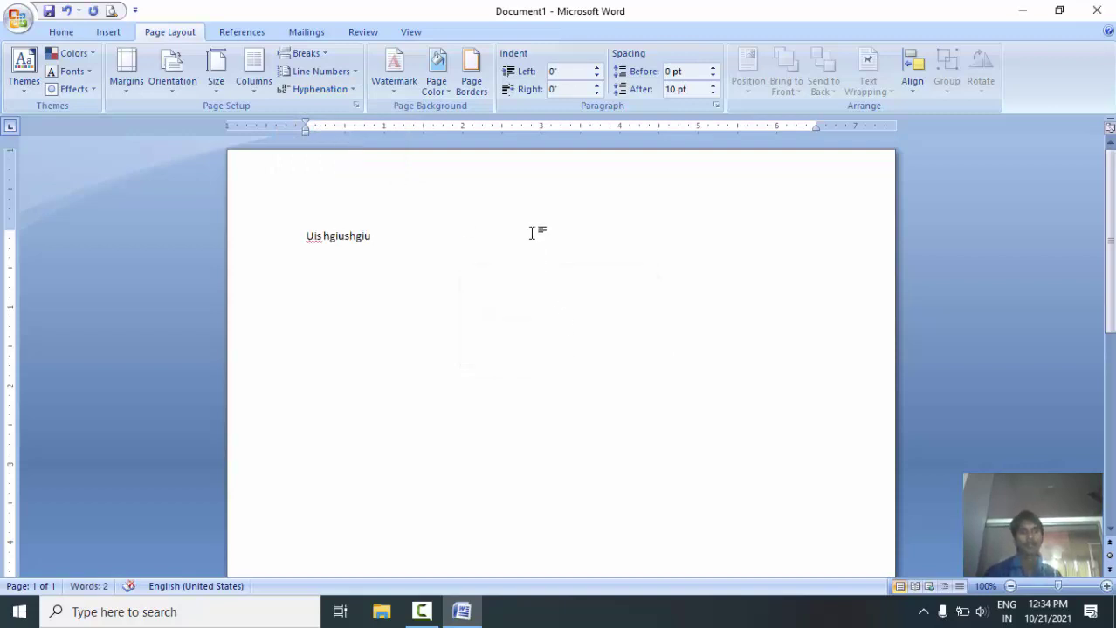
key("Left")
key("Left")
key("ctrl+shift+Left")
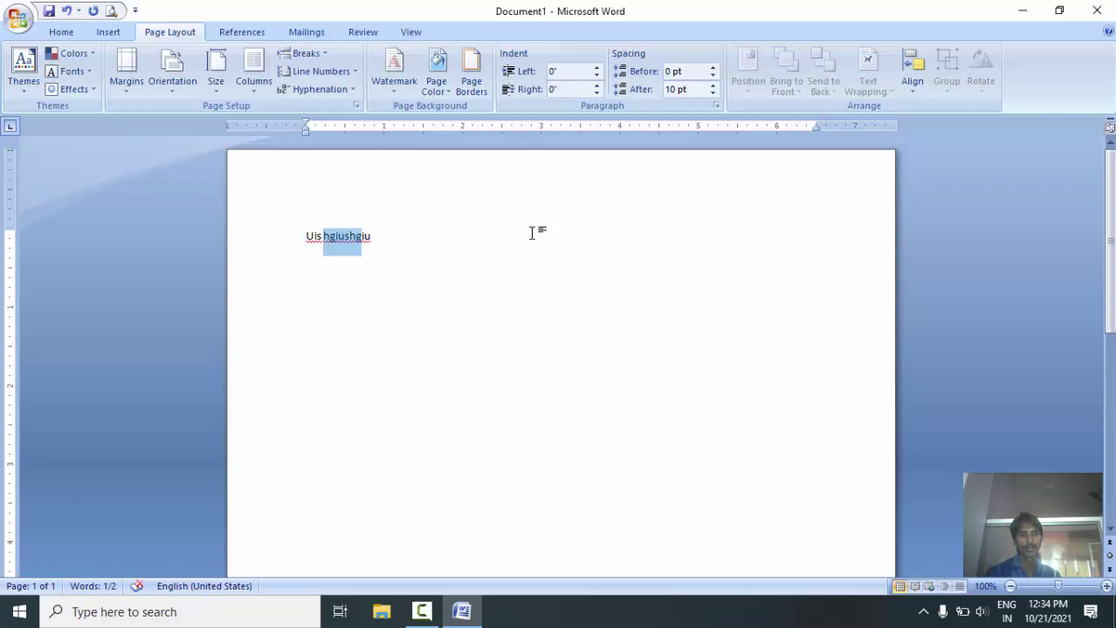
key("ctrl+c")
key("ctrl+v")
key("ctrl+v")
key("ctrl+v")
key("ctrl+v")
key("ctrl+v")
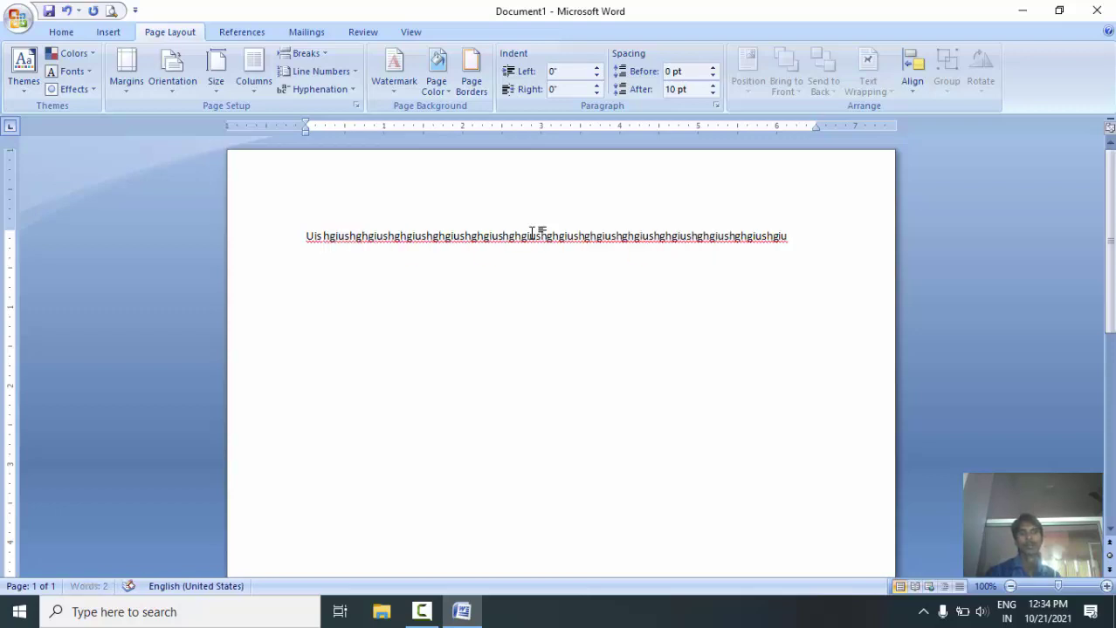
key("ctrl+v")
key("ctrl+v")
key("ctrl+v")
key("ctrl+v")
key("ctrl+v")
key("ctrl+v")
key("ctrl+v")
key("ctrl+v")
key("ctrl+v")
key("ctrl+v")
key("ctrl+v")
key("ctrl+v")
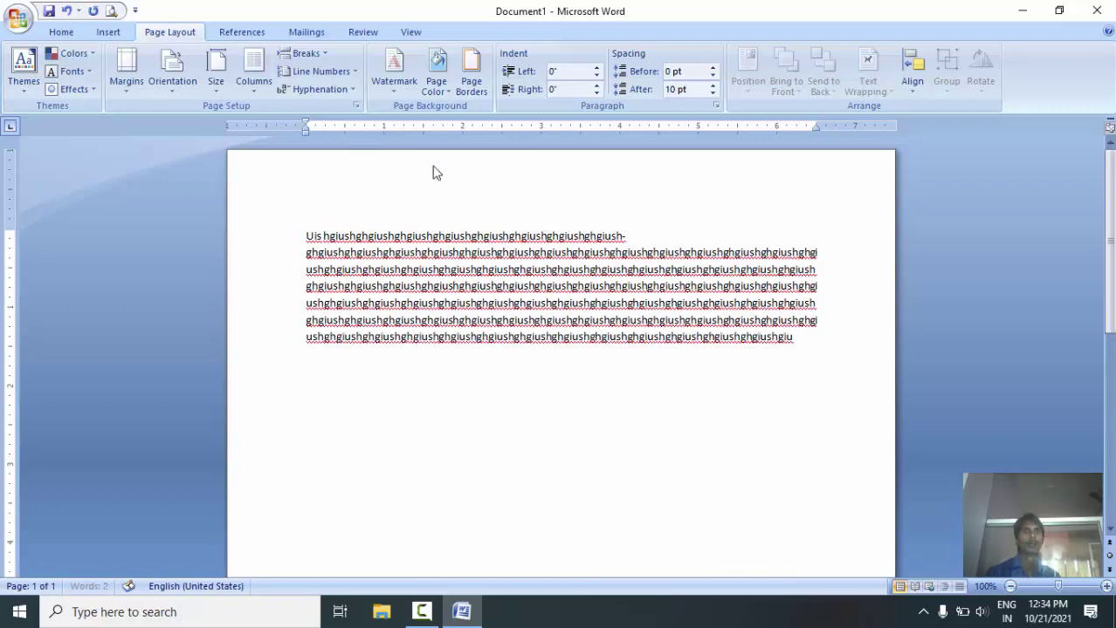
key("ctrl+v")
key("ctrl+v")
key("ctrl+v")
left_click(341, 90)
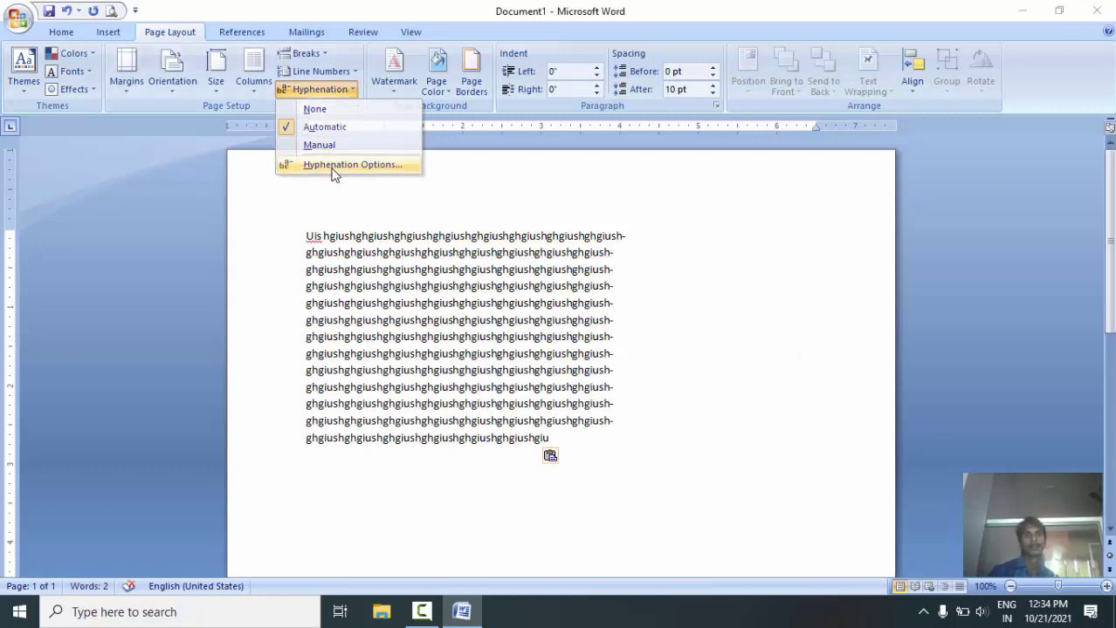
Step: Adjust the hyphenation zone in Hyphenation Options and run manual hyphenation, accepting the suggested break
left_click(336, 166)
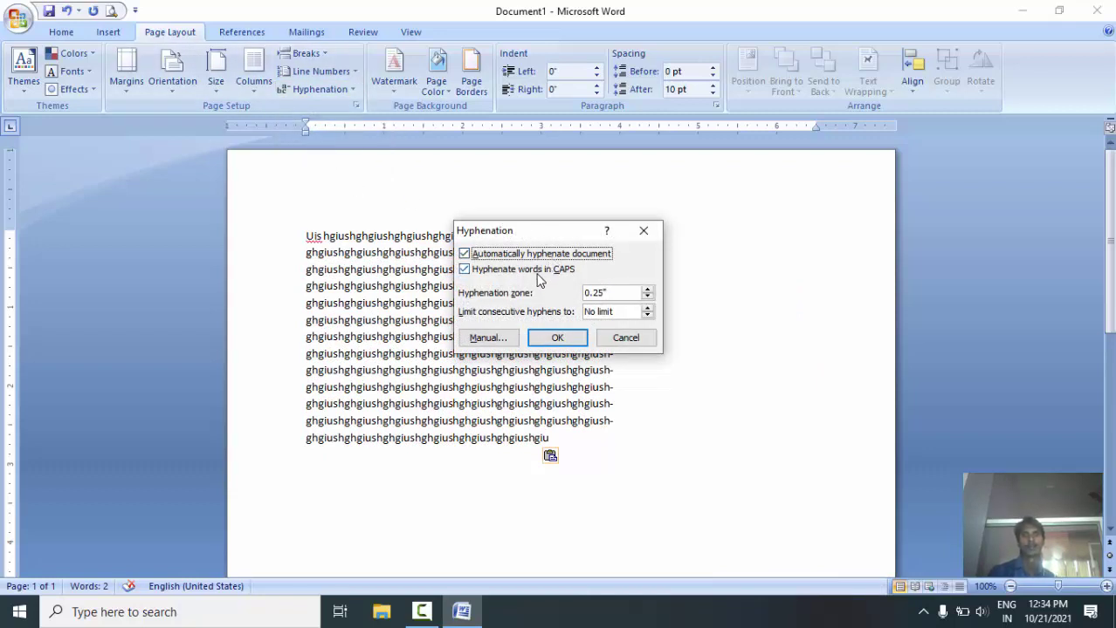
left_click(646, 303)
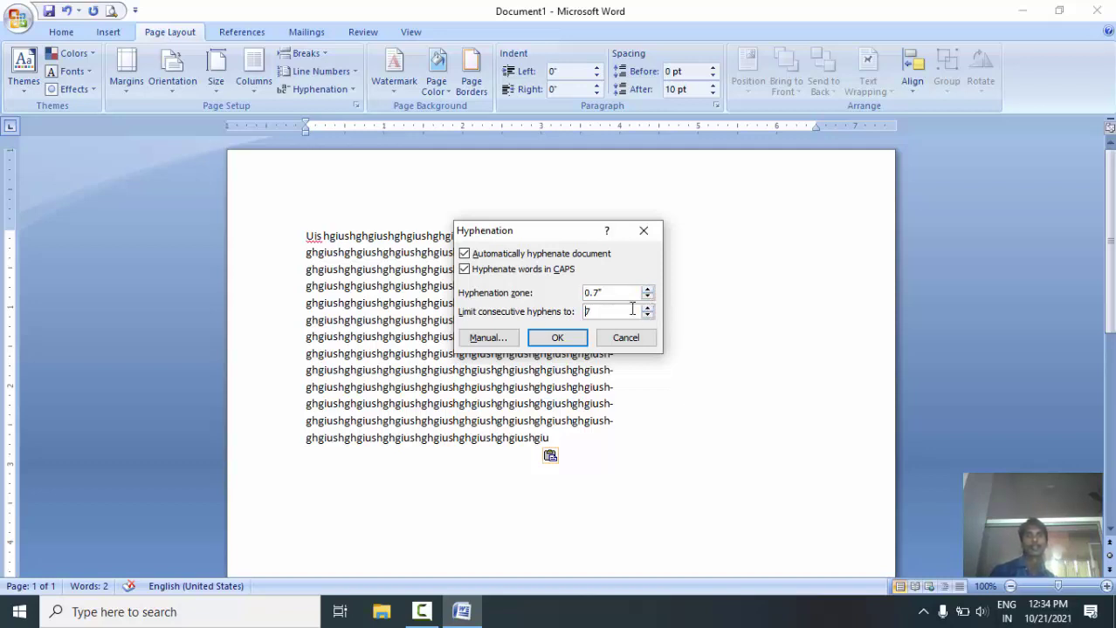
left_click(477, 339)
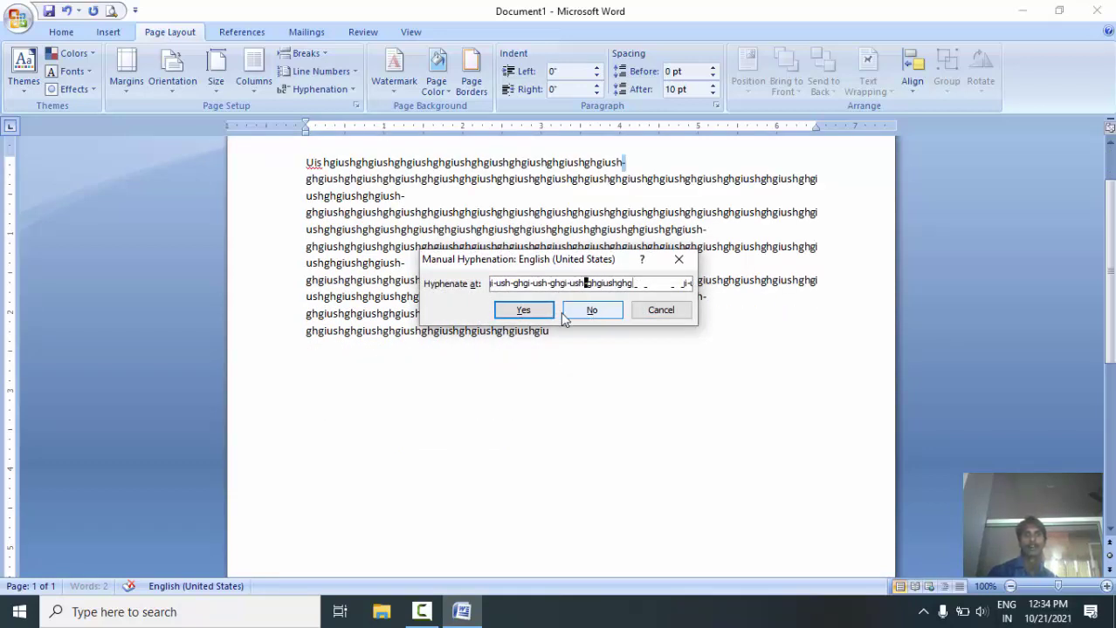
left_click(527, 312)
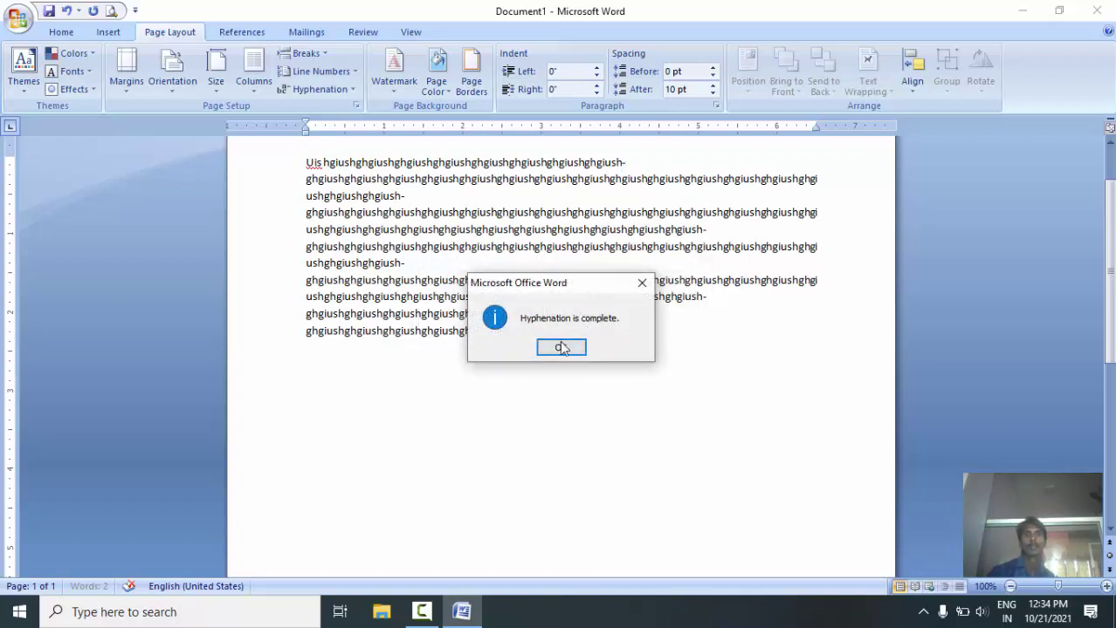
left_click(560, 348)
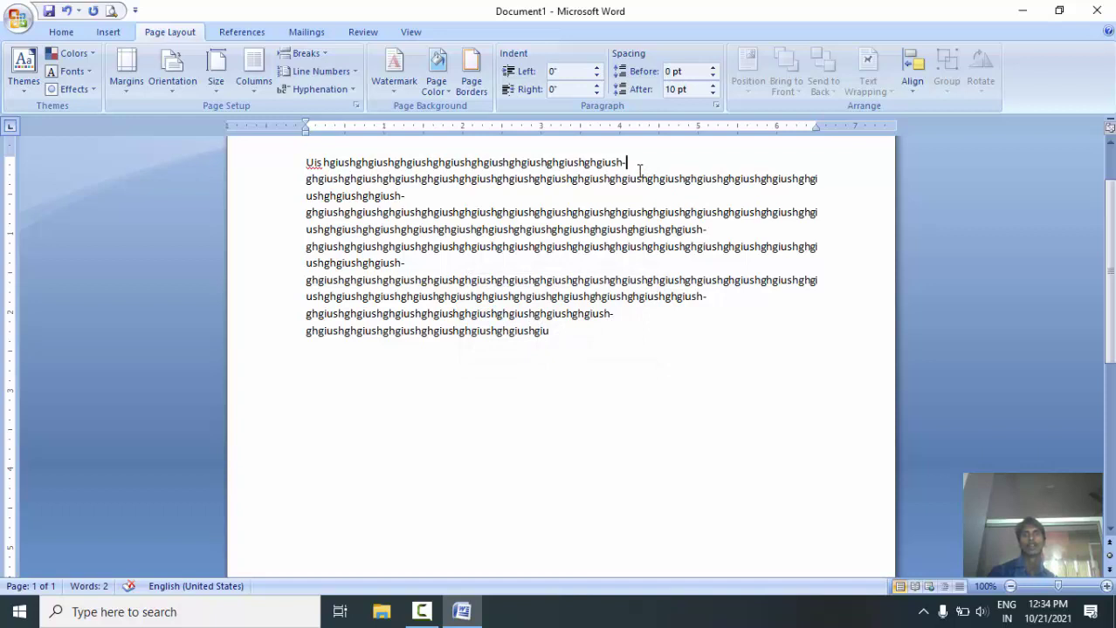
Step: Delete all the text and set hyphenation to None
key("ctrl+a")
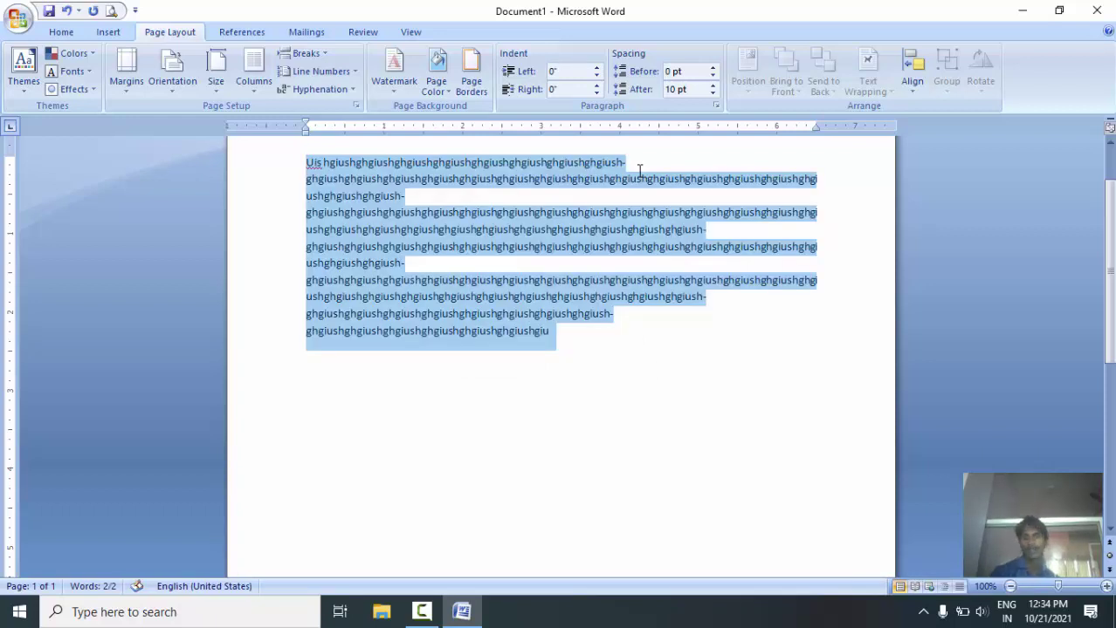
key("Delete")
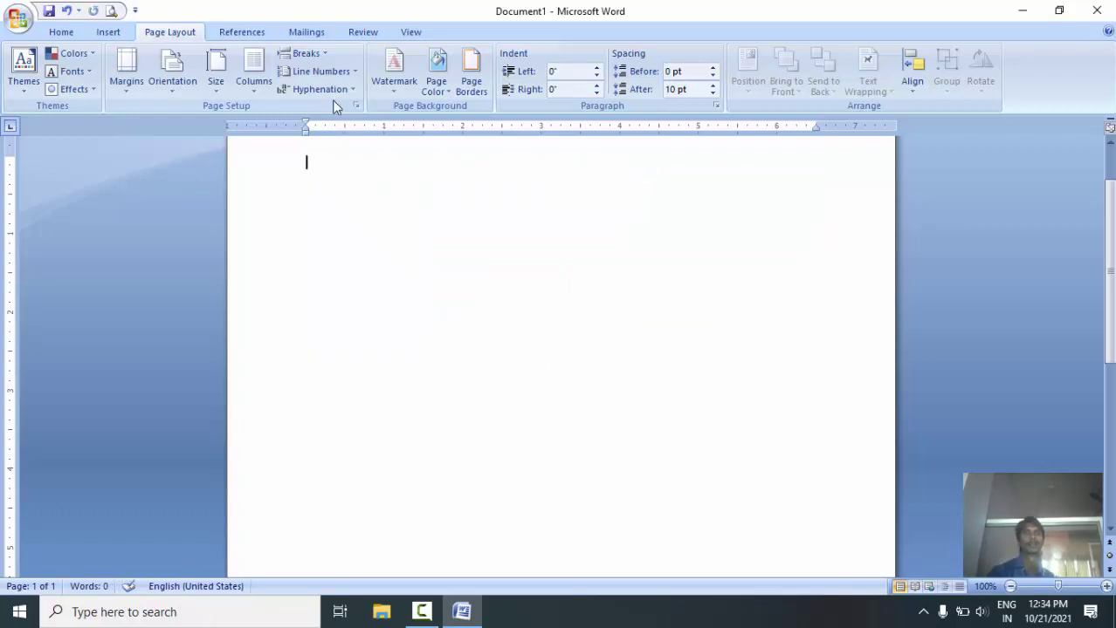
left_click(319, 89)
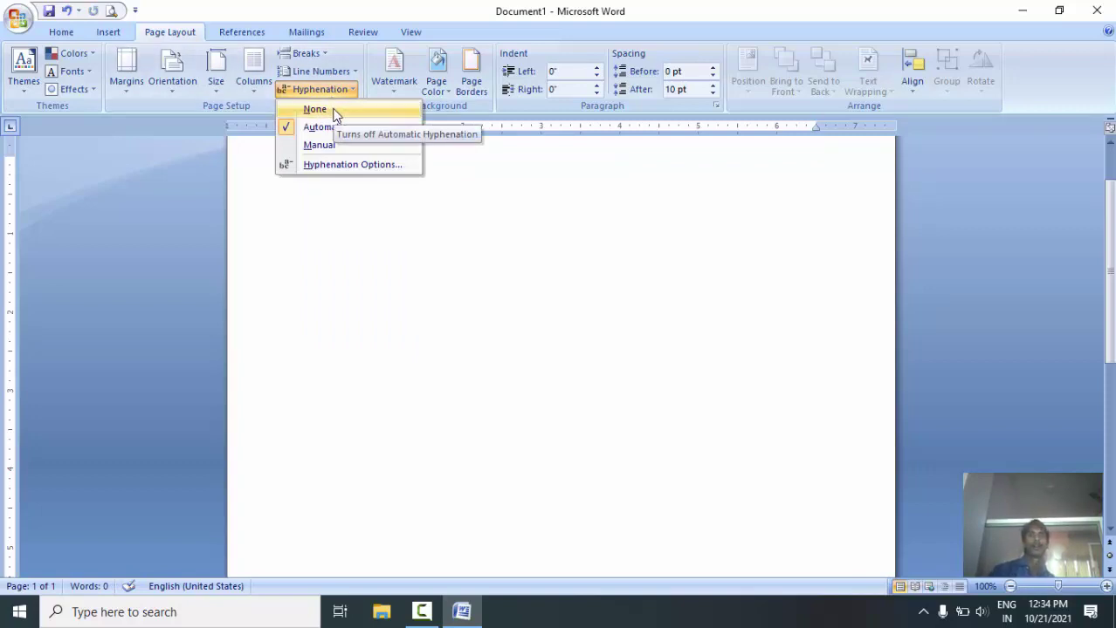
left_click(334, 111)
left_click(335, 92)
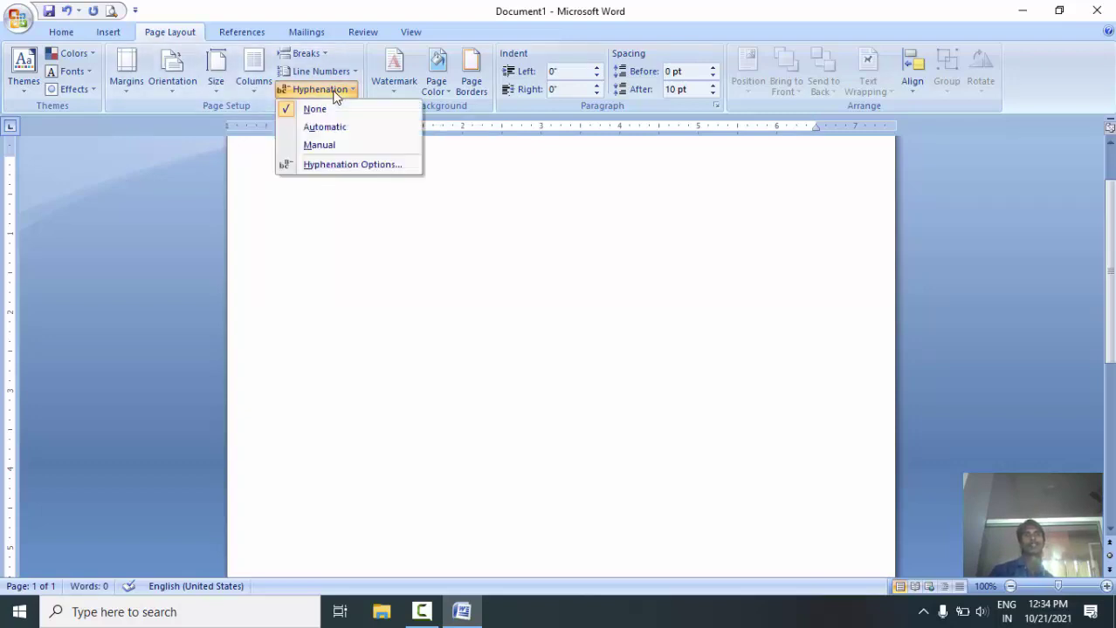
left_click(431, 157)
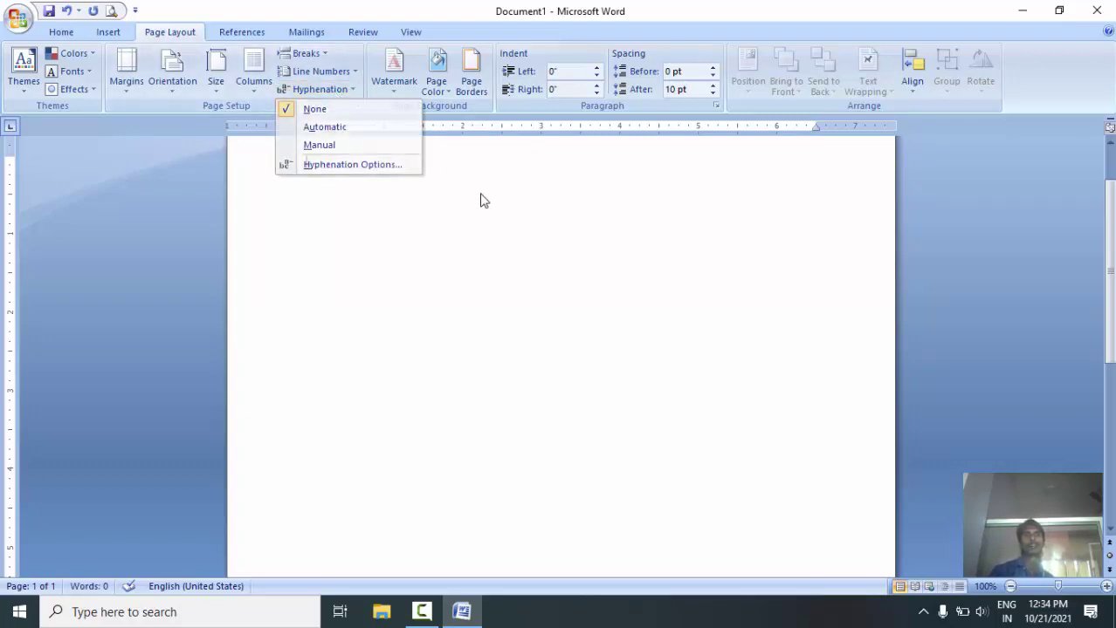
Step: Apply the diagonal CONFIDENTIAL 1 watermark from the Watermark gallery
left_click(398, 83)
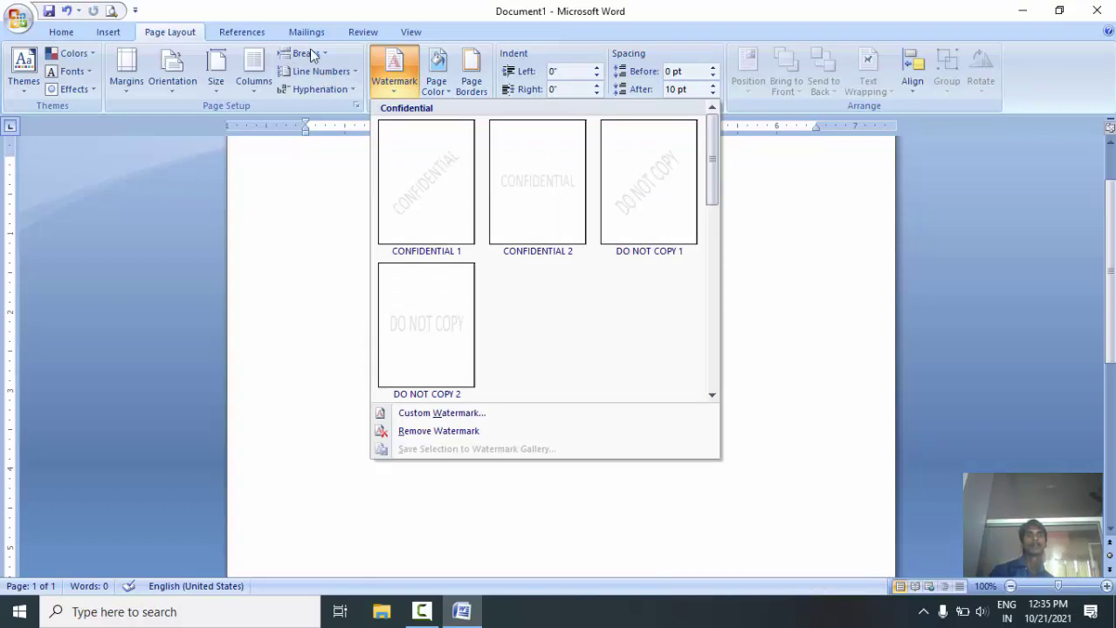
left_click(390, 68)
left_click(392, 70)
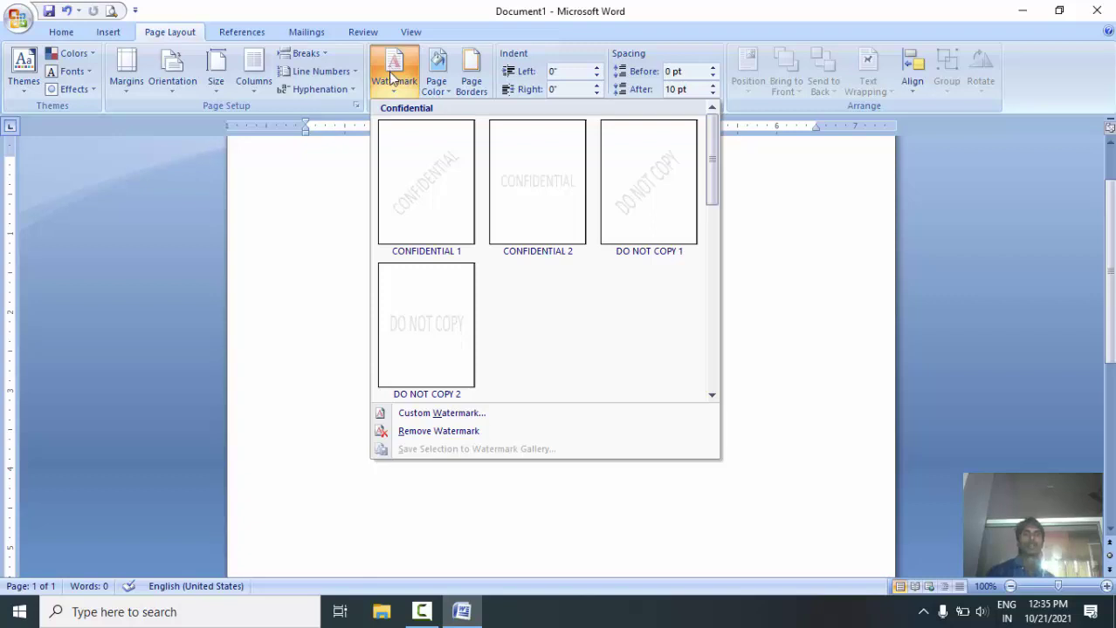
left_click(422, 225)
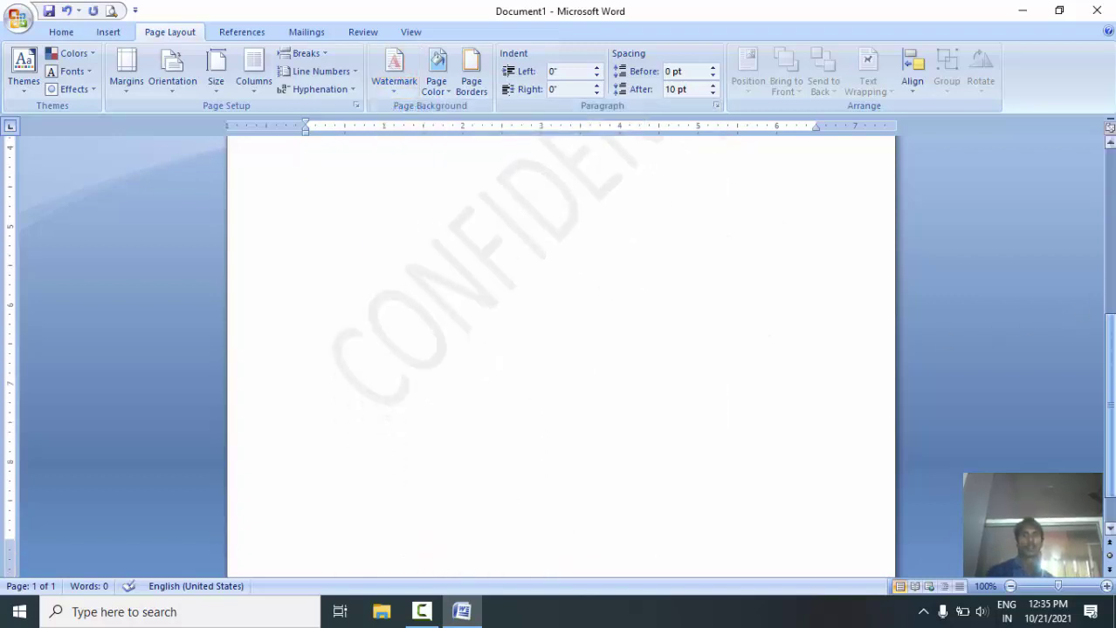
Step: Type 'jdvnkjs bkdjbjdsov', copy 'bkdjbjds' and paste it repeatedly to fill many lines
type("jdvnkjs bkdj")
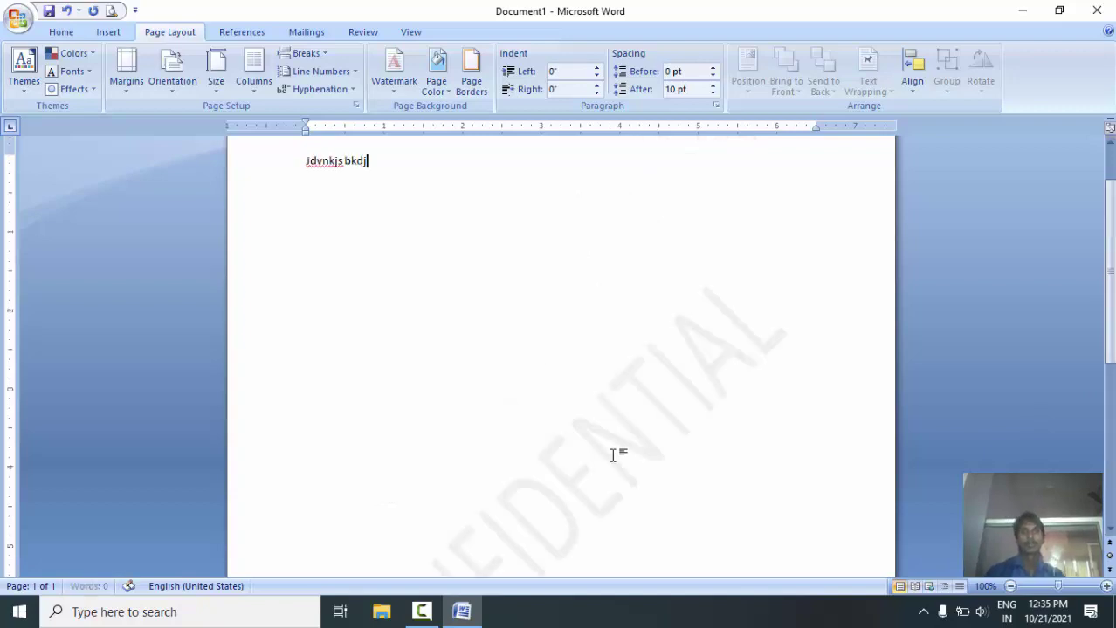
type("bjdsov")
key("Left")
key("Left")
key("ctrl+shift+Left")
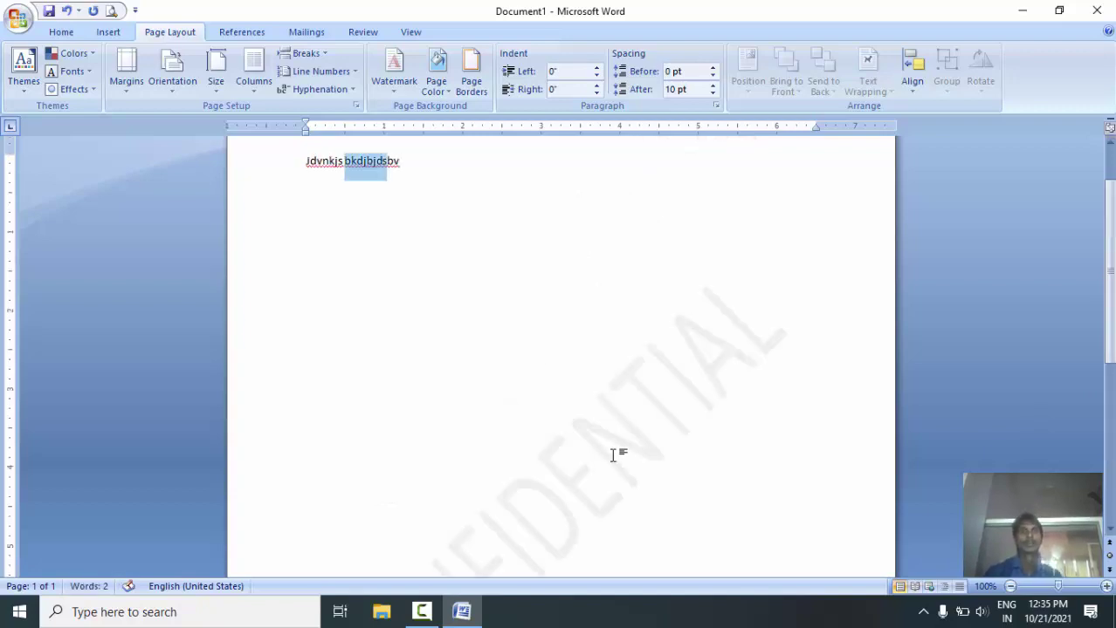
key("ctrl+c")
key("ctrl+v")
key("ctrl+v")
key("ctrl+v")
key("ctrl+v")
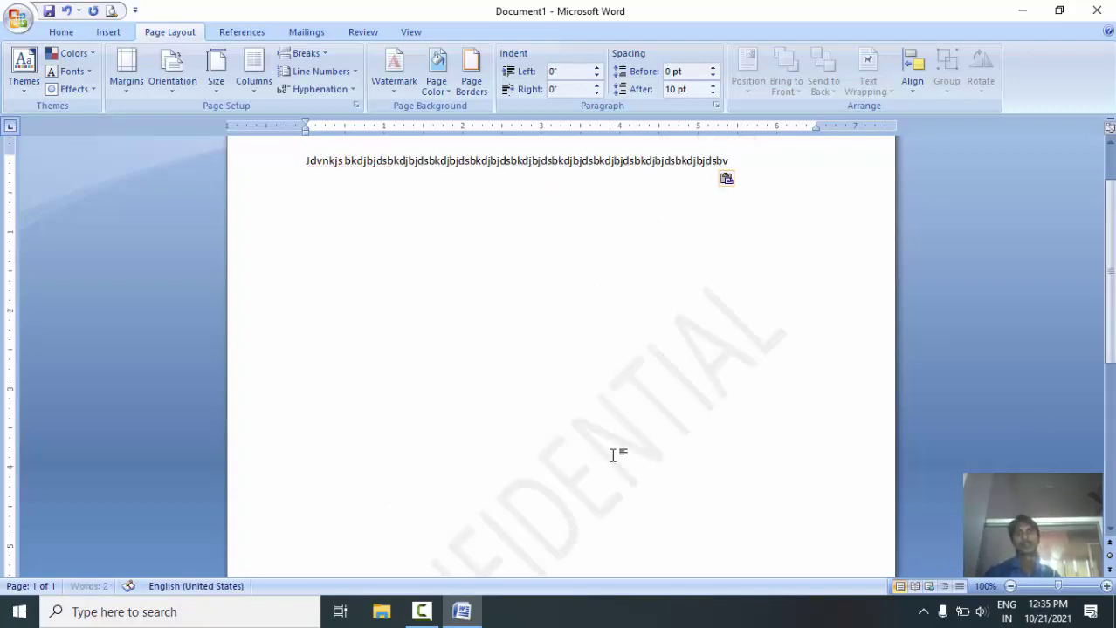
key("ctrl+v")
key("ctrl+v")
key("ctrl+v")
key("ctrl+v")
key("ctrl+v")
key("ctrl+v")
key("ctrl+v")
key("ctrl+v")
key("ctrl+v")
key("ctrl+v")
key("ctrl+v")
key("ctrl+v")
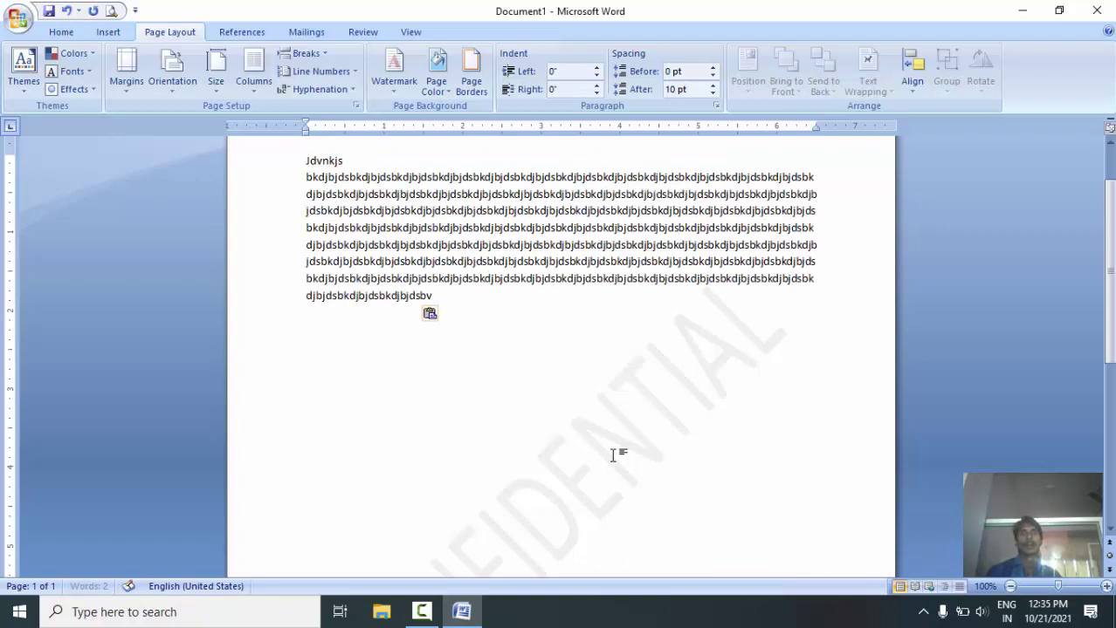
key("ctrl+v")
key("ctrl+v")
key("ctrl+v")
key("ctrl+v")
key("ctrl+v")
key("ctrl+v")
key("ctrl+v")
key("ctrl+v")
key("ctrl+v")
key("ctrl+v")
key("ctrl+v")
key("ctrl+v")
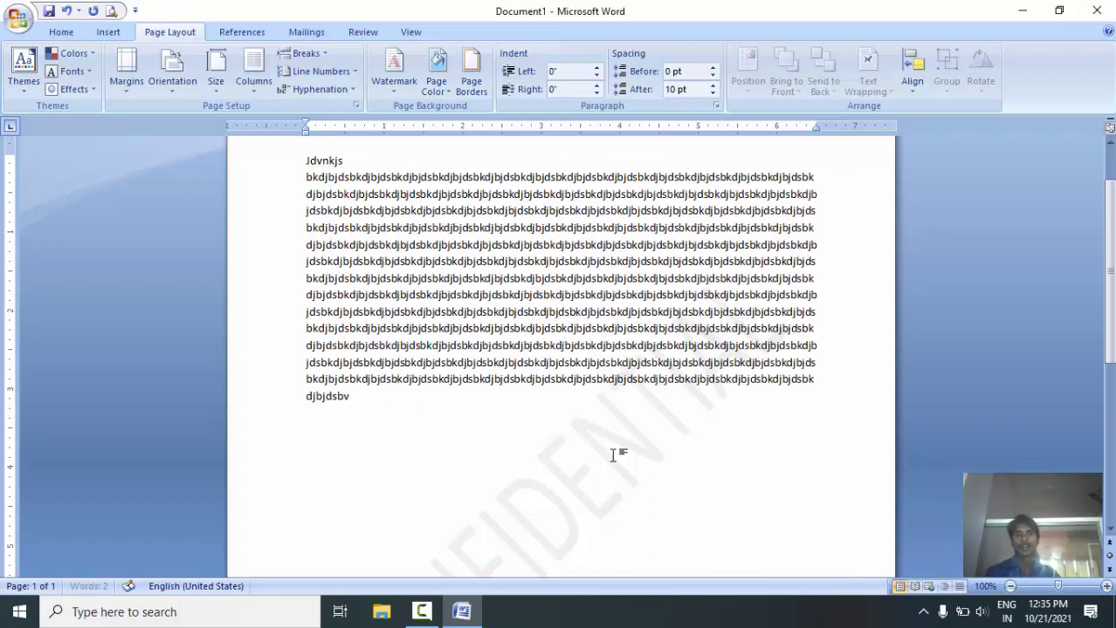
key("ctrl+v")
key("ctrl+v")
key("ctrl+v")
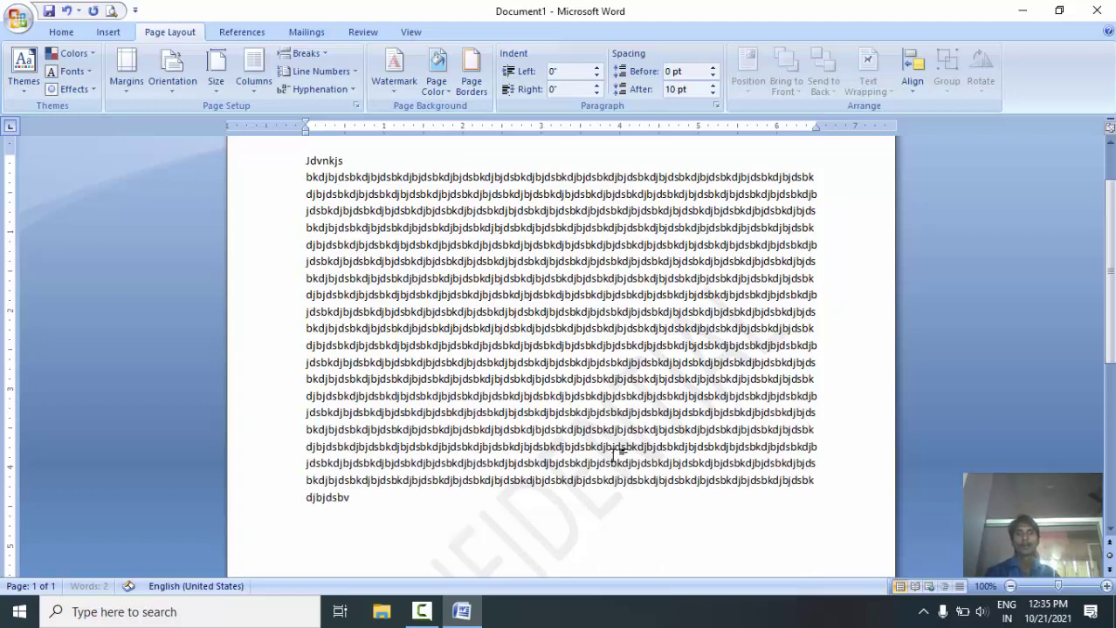
key("ctrl+v")
key("ctrl+v")
key("ctrl+v")
left_click_drag(1109, 291, 1110, 311)
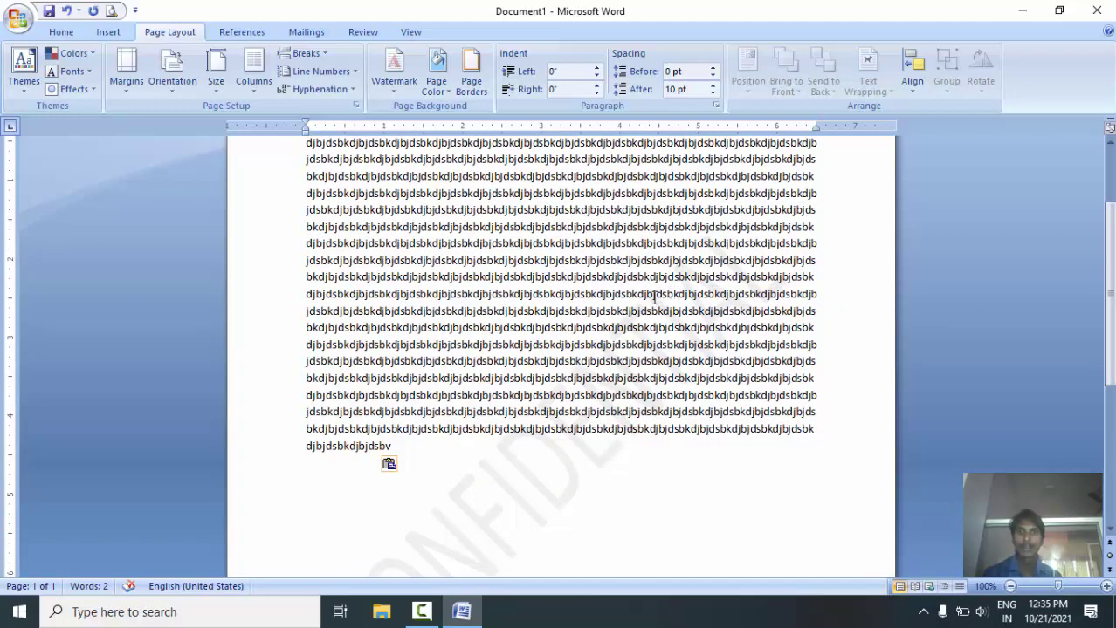
left_click_drag(653, 301, 690, 310)
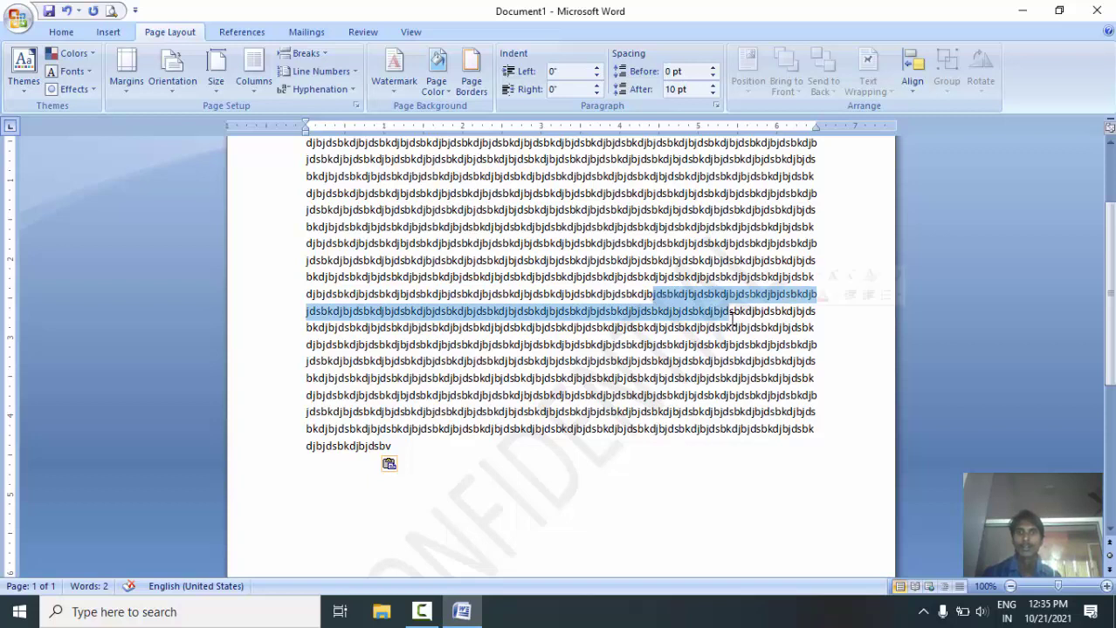
left_click(569, 361)
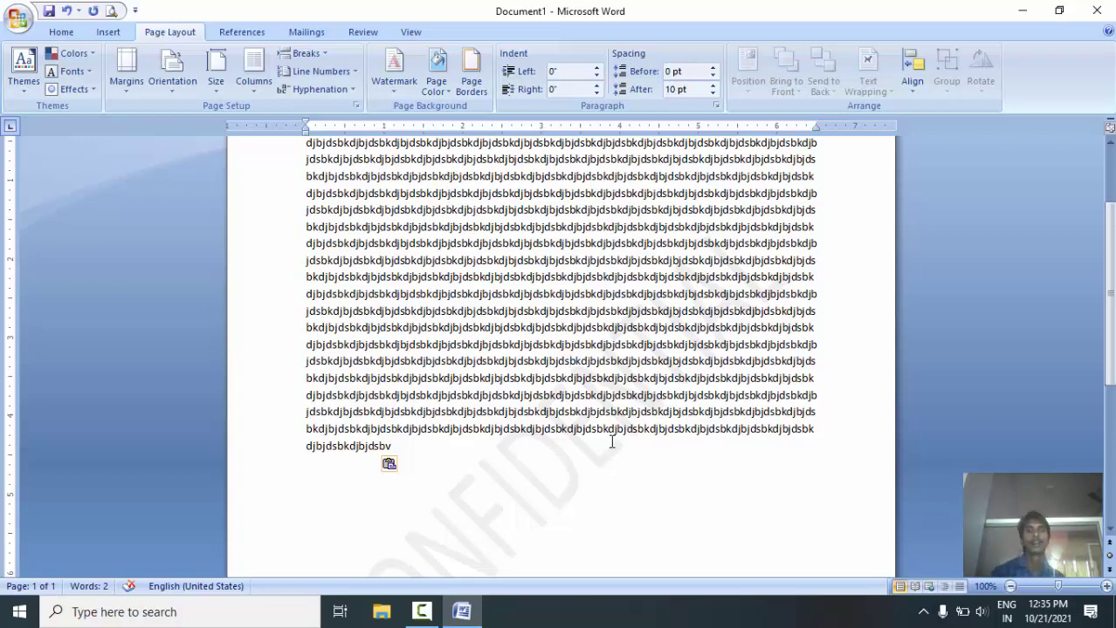
Step: Apply the horizontal CONFIDENTIAL 2 watermark, then replace it with the diagonal DO NOT COPY 1
left_click(395, 98)
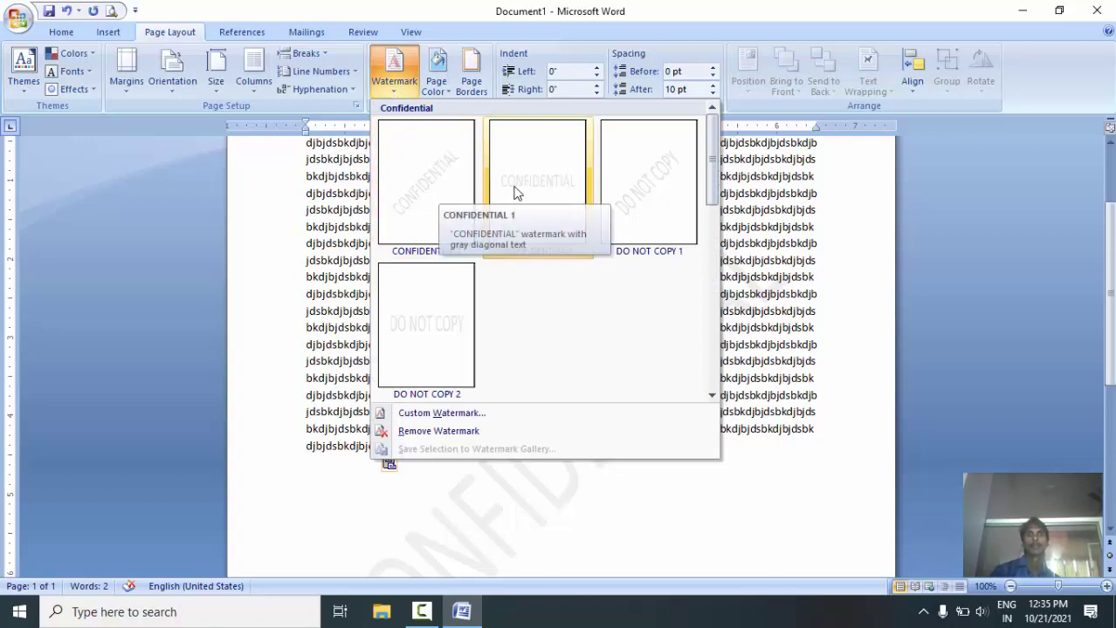
left_click(560, 187)
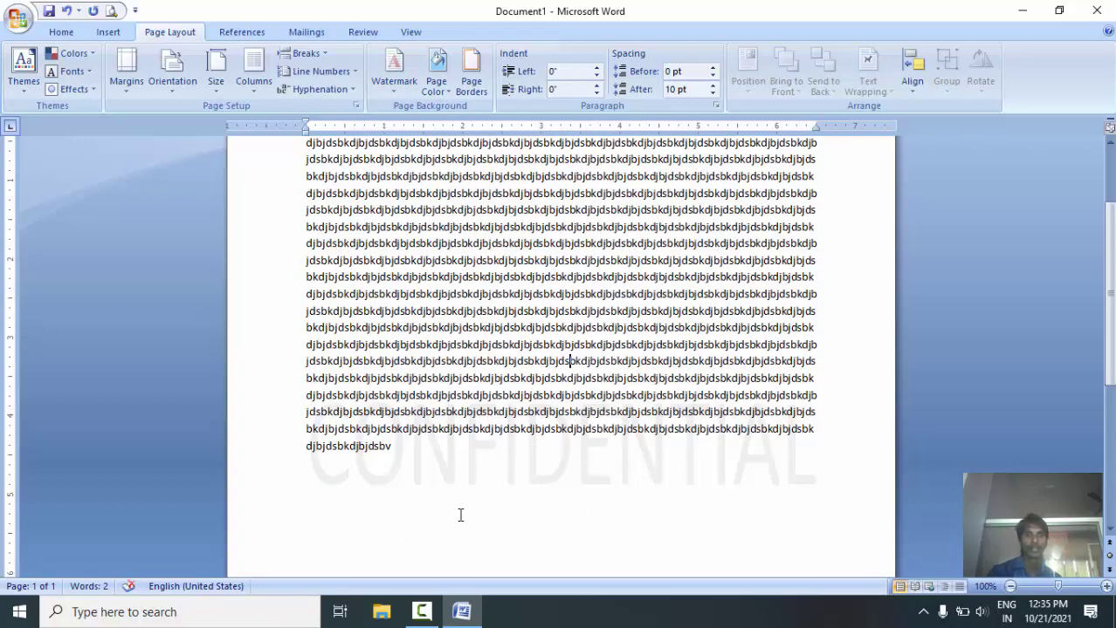
left_click(396, 86)
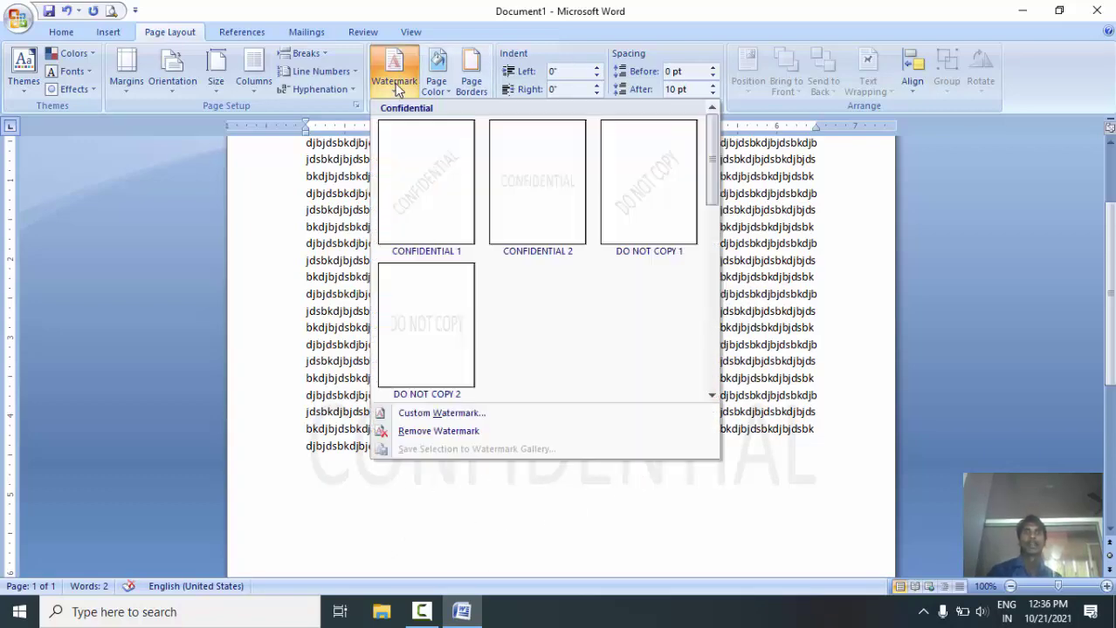
left_click(753, 444)
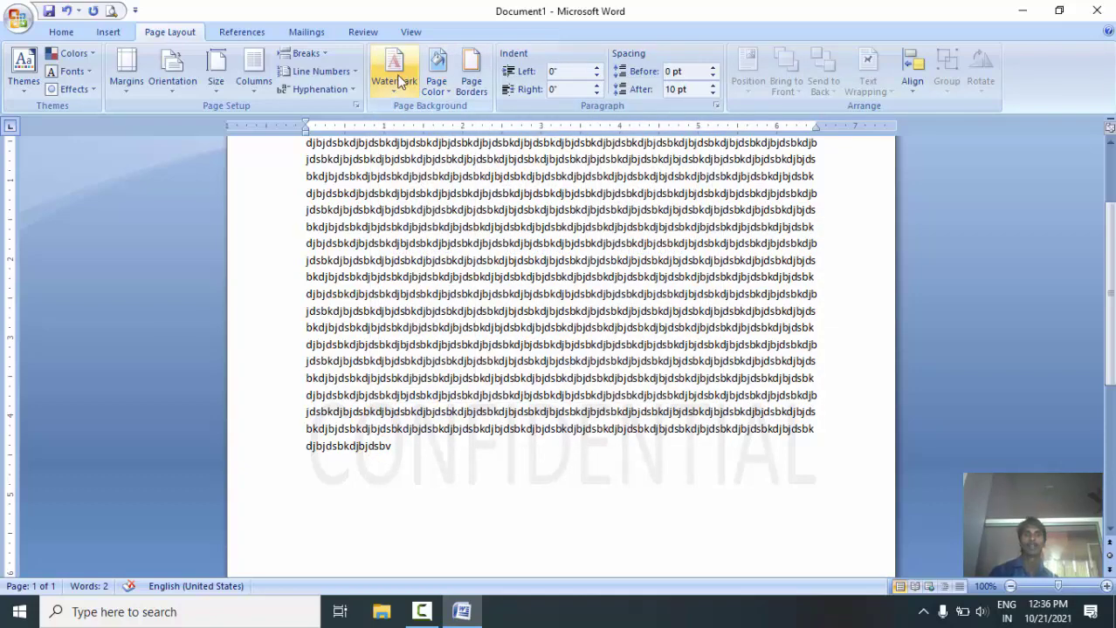
left_click(397, 75)
left_click(632, 229)
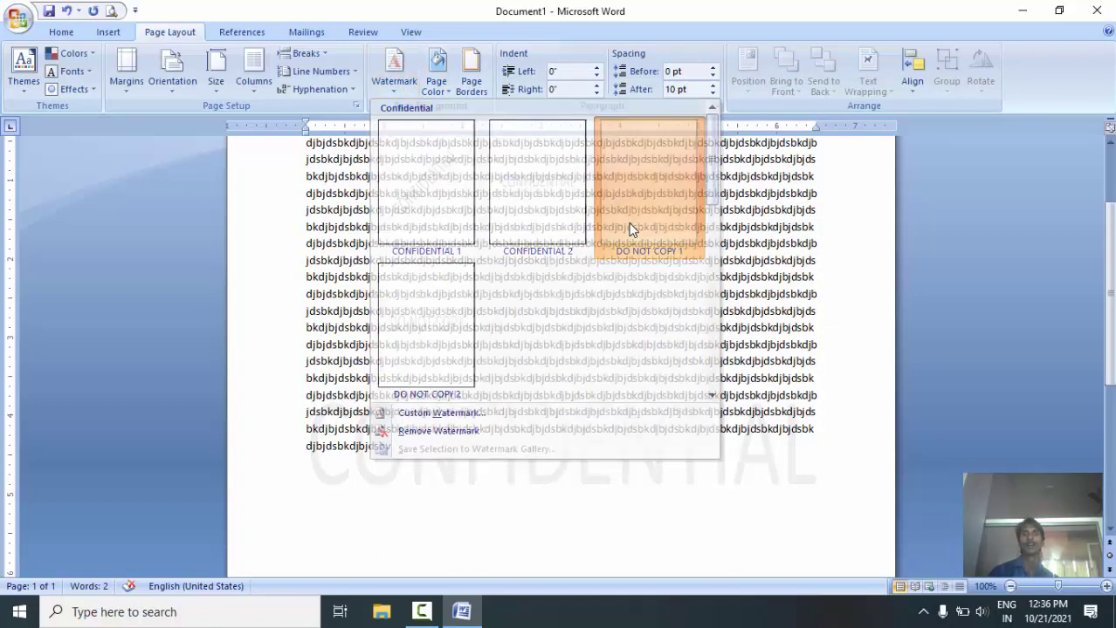
left_click(392, 85)
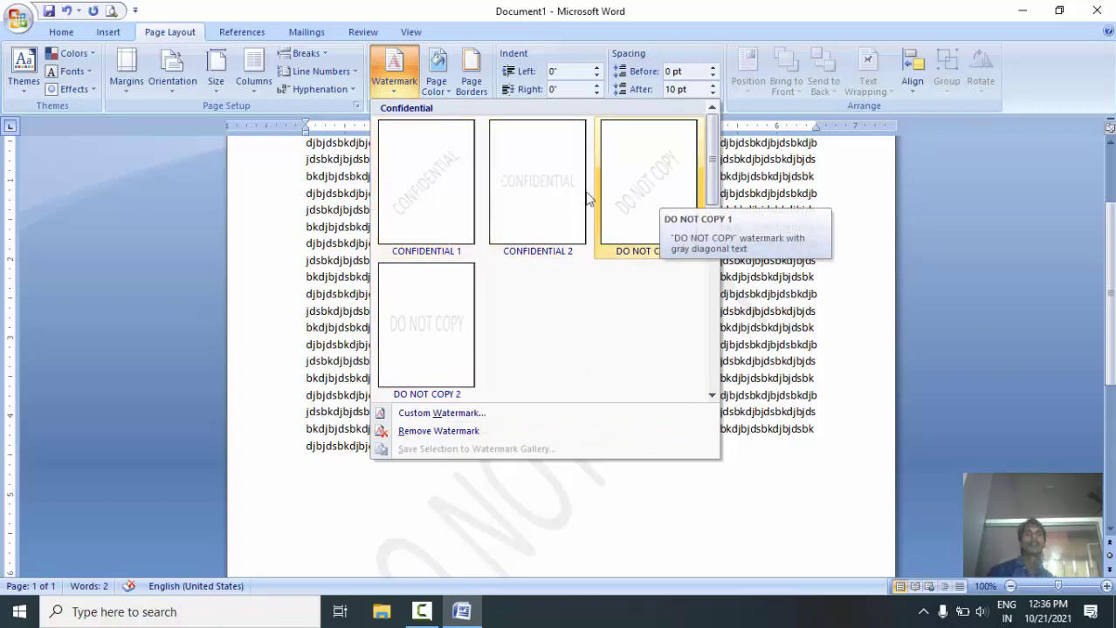
Step: Select No watermark in Custom Watermark but cancel, then choose Remove Watermark from the gallery
left_click(426, 415)
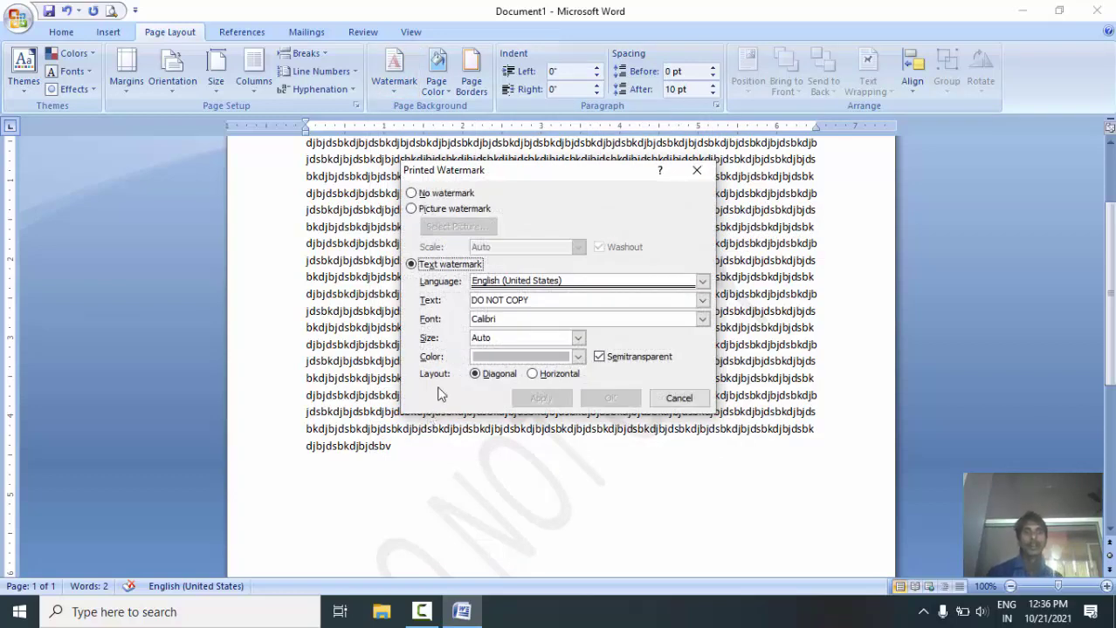
left_click(442, 194)
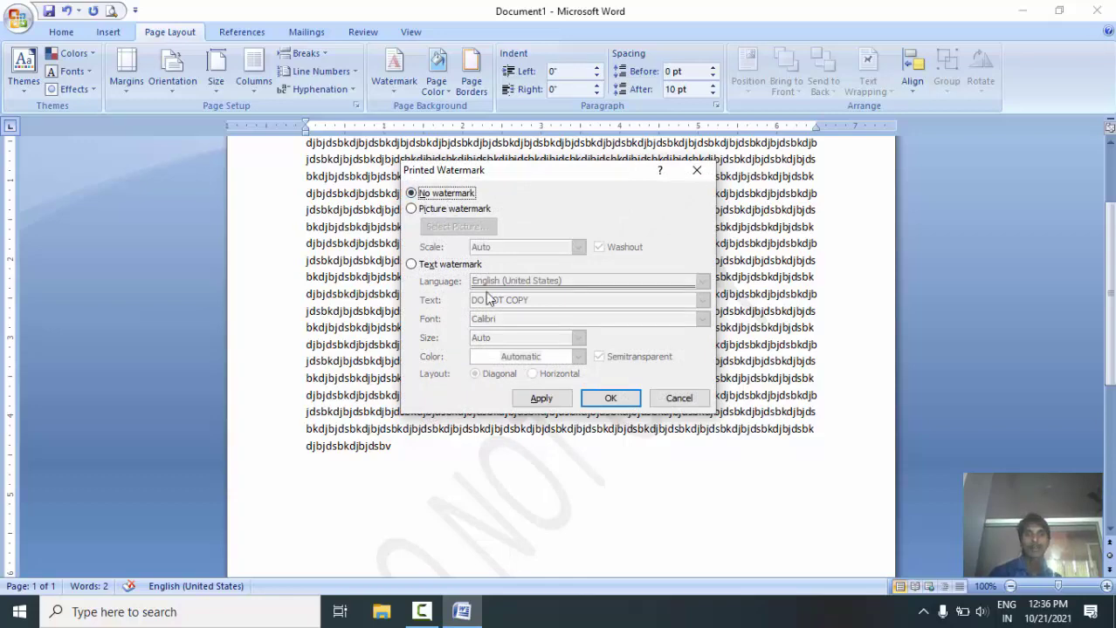
left_click(678, 399)
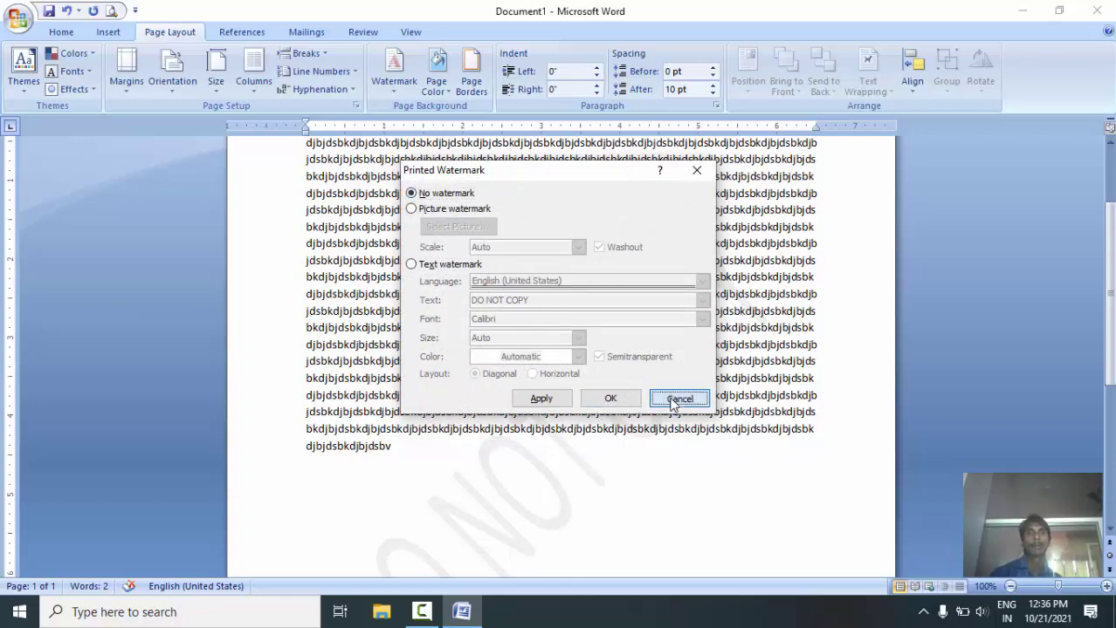
left_click(401, 81)
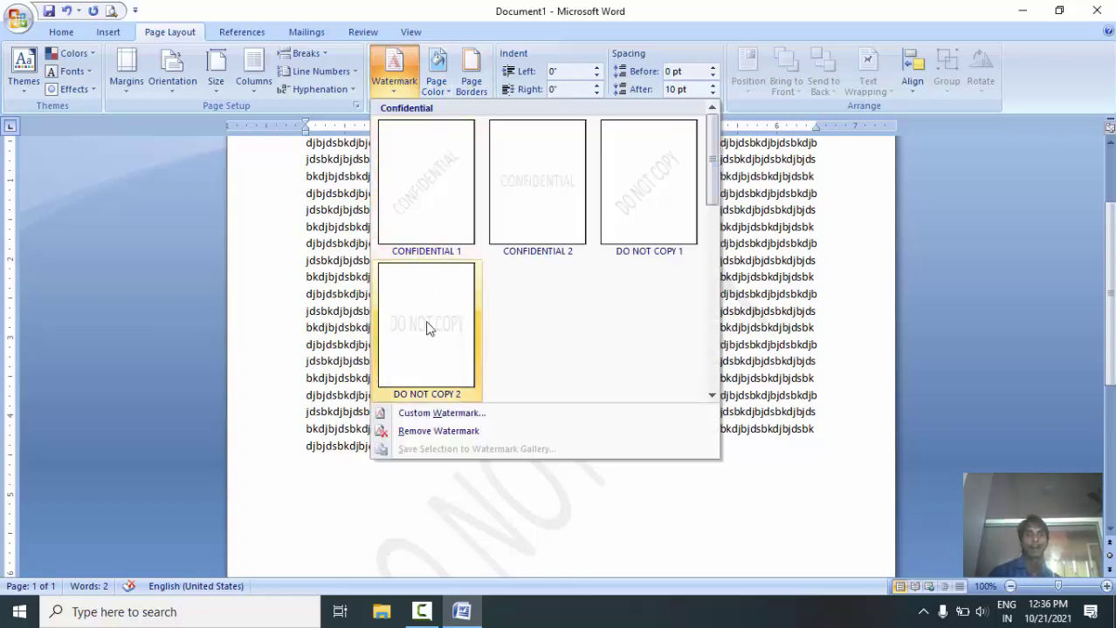
left_click(442, 433)
left_click(390, 82)
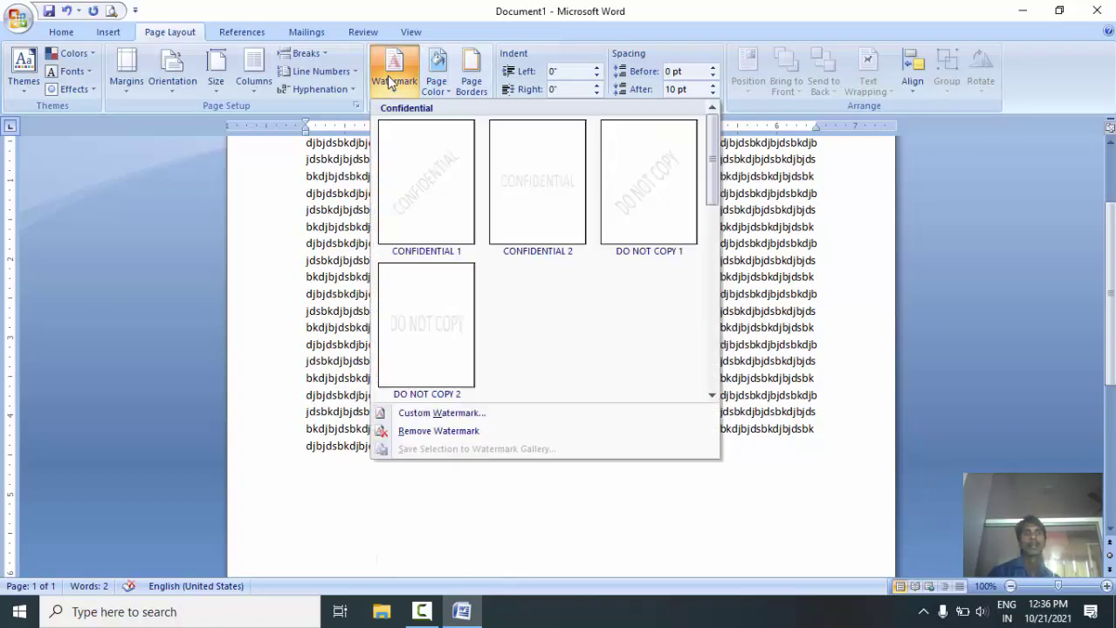
Step: In Custom Watermark, choose Text watermark and replace ASAP with the author's name
left_click(426, 414)
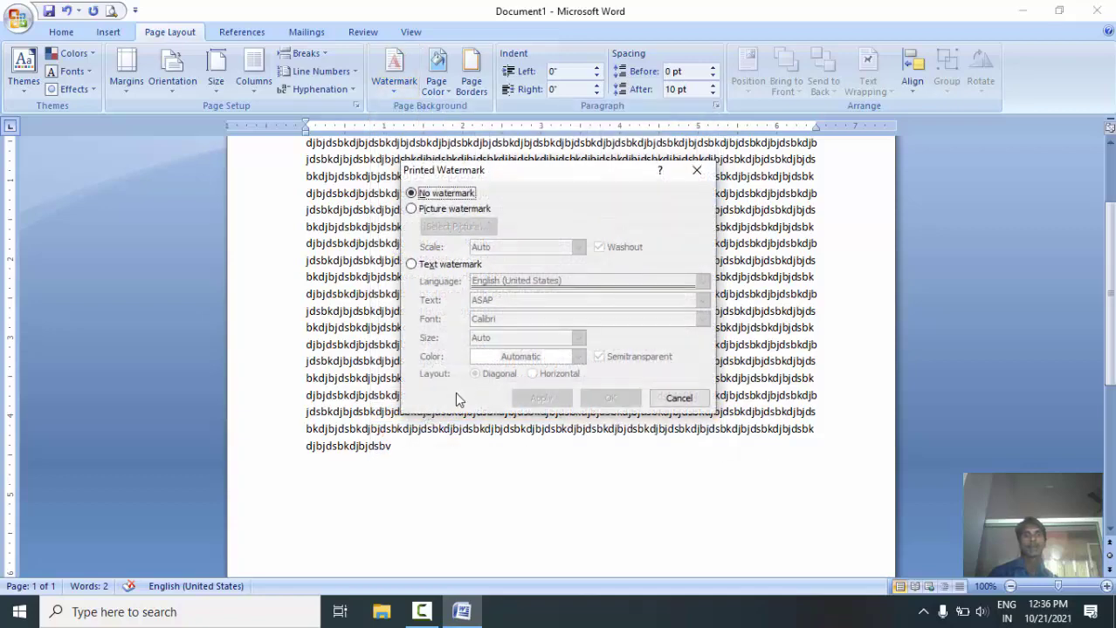
left_click(428, 212)
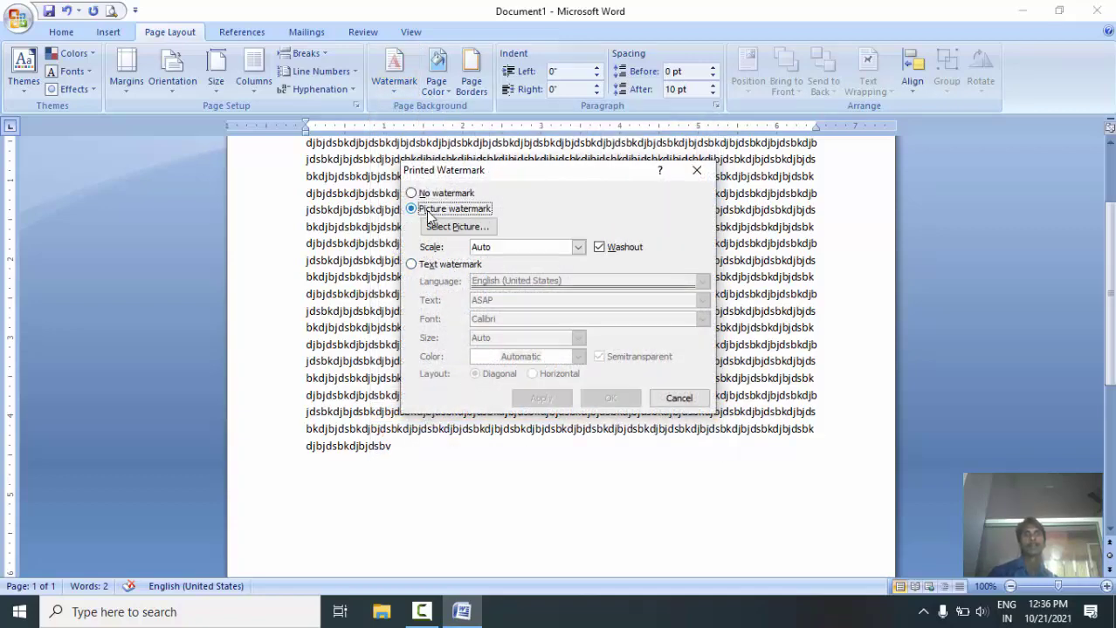
left_click(444, 269)
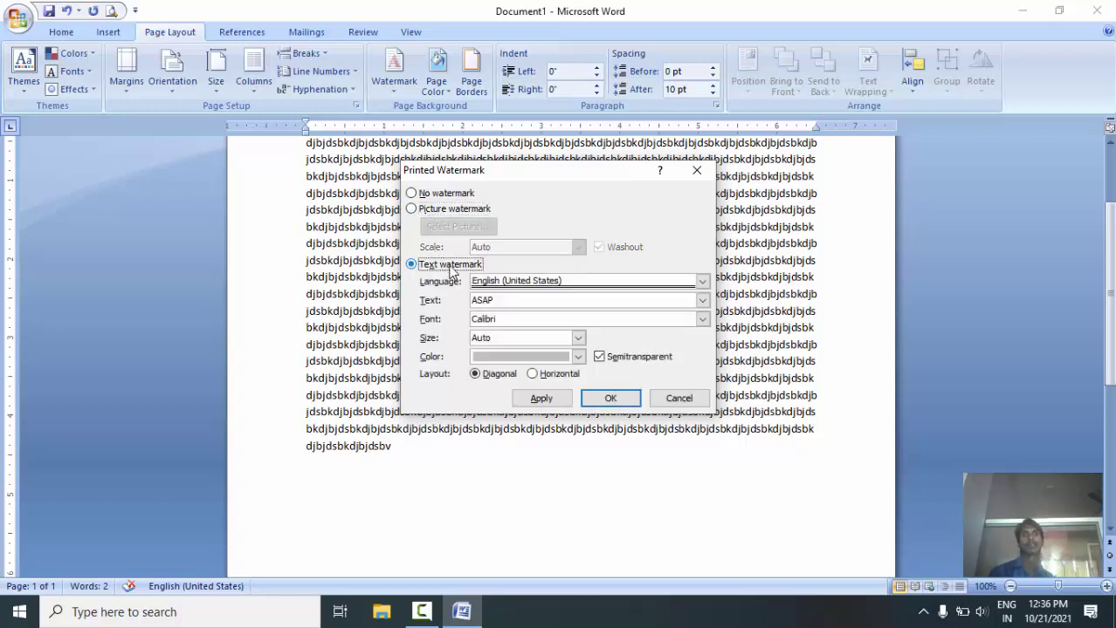
left_click(703, 283)
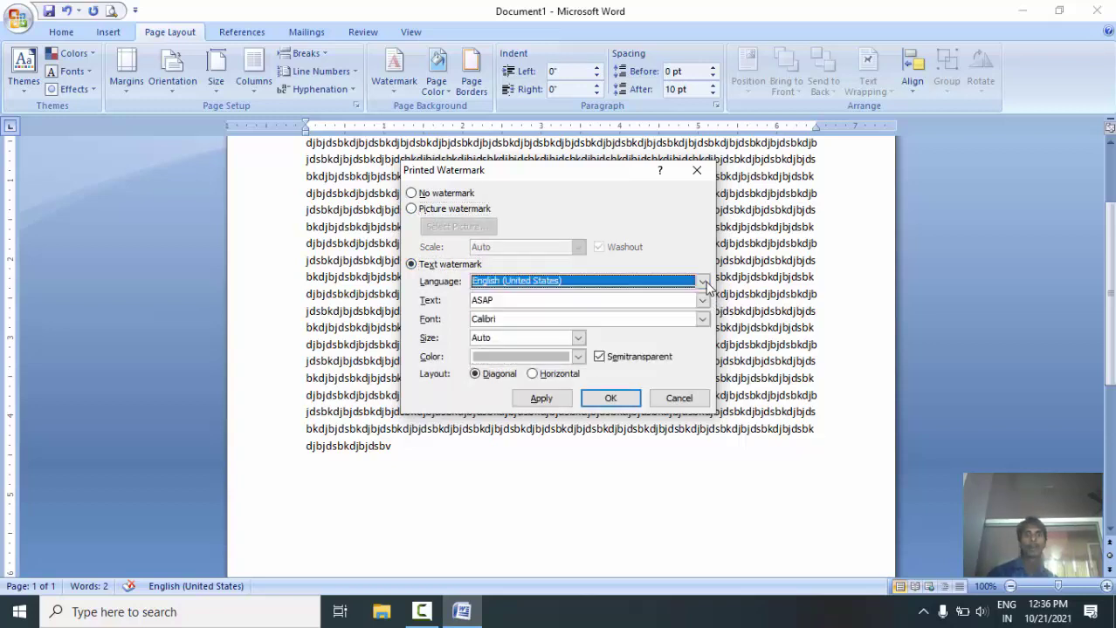
left_click(650, 301)
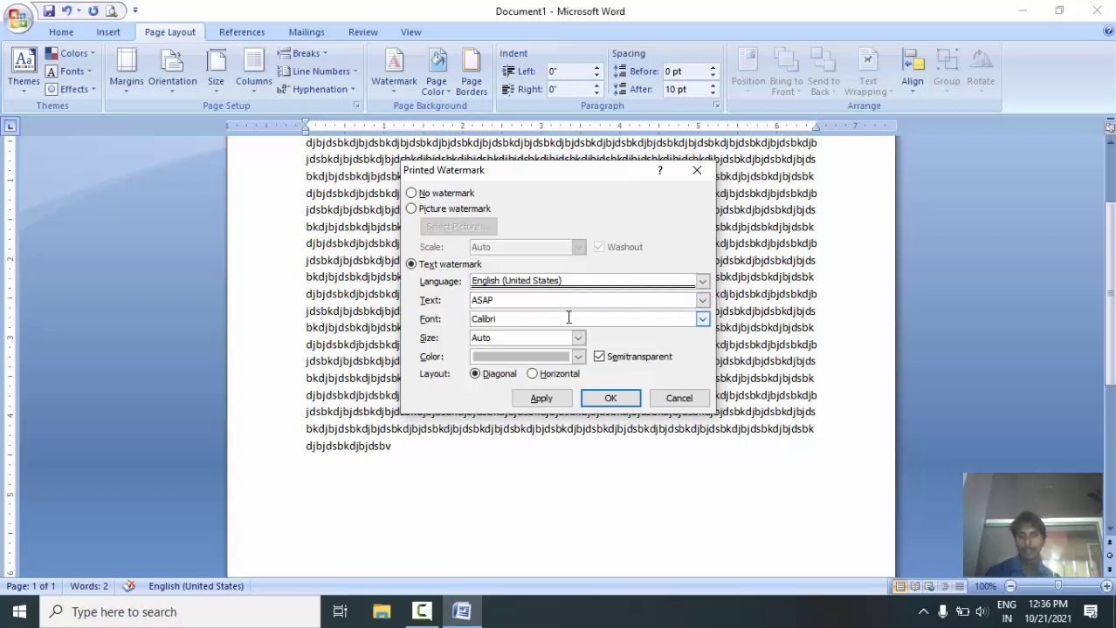
key("BackSpace")
key("BackSpace")
key("BackSpace")
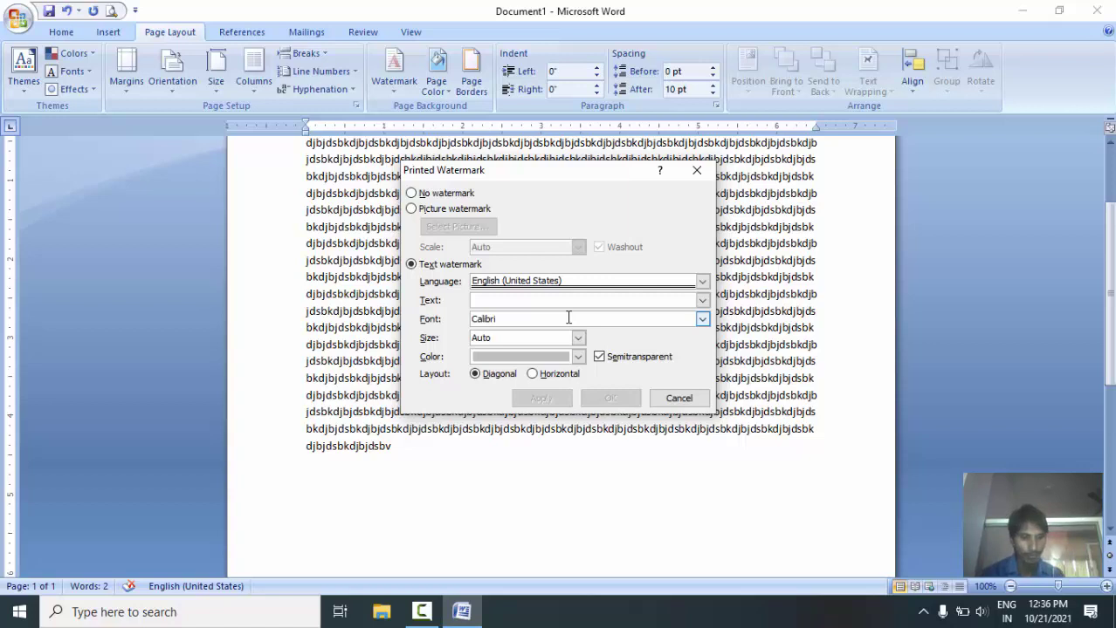
type("Semant.mish")
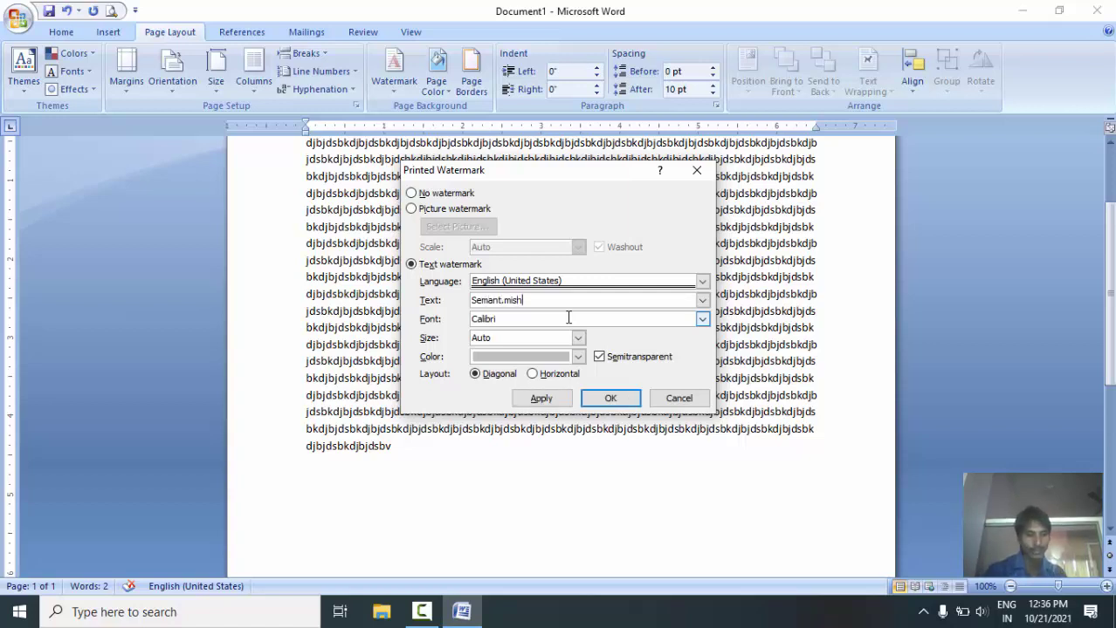
type("ra")
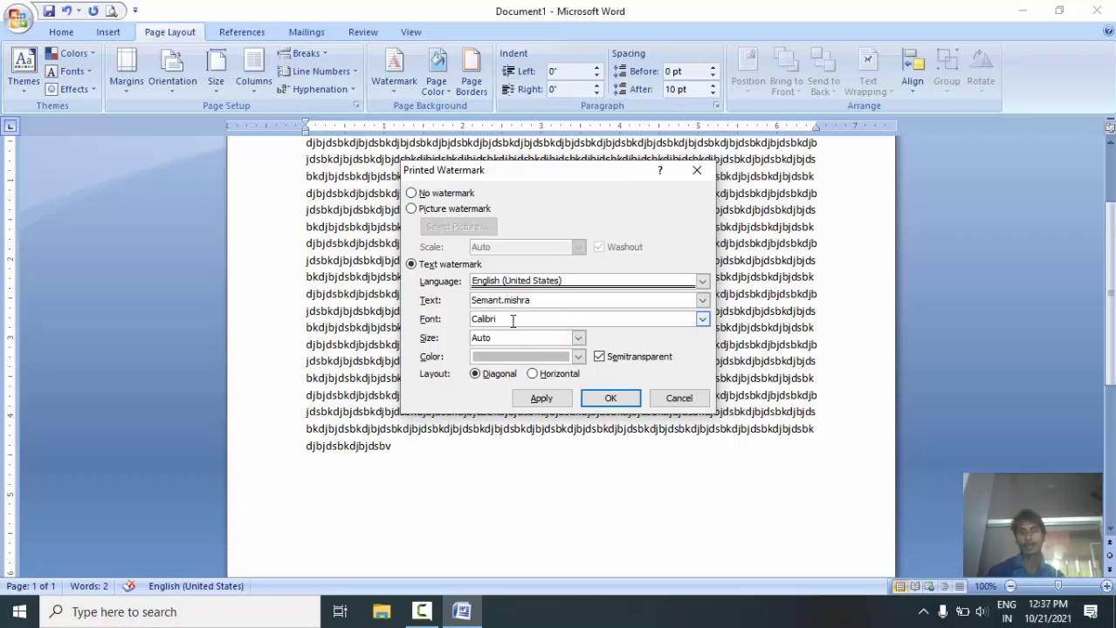
Step: Set the watermark font to Times New Roman, keep size Auto, colour red, and confirm
key("BackSpace")
key("BackSpace")
key("BackSpace")
key("BackSpace")
key("BackSpace")
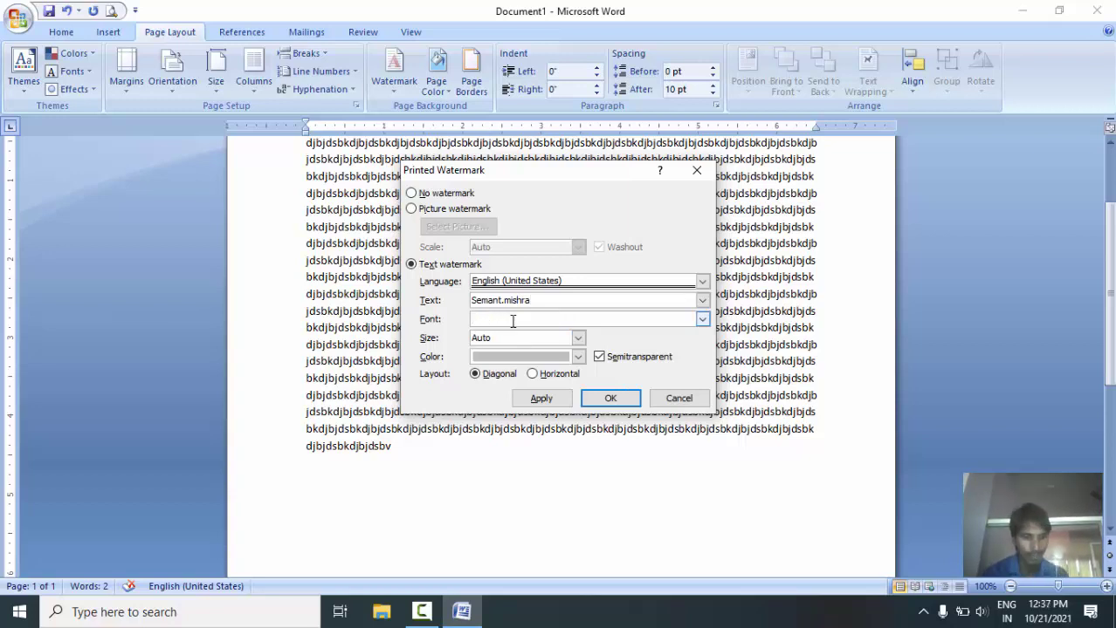
type("Times New Roman")
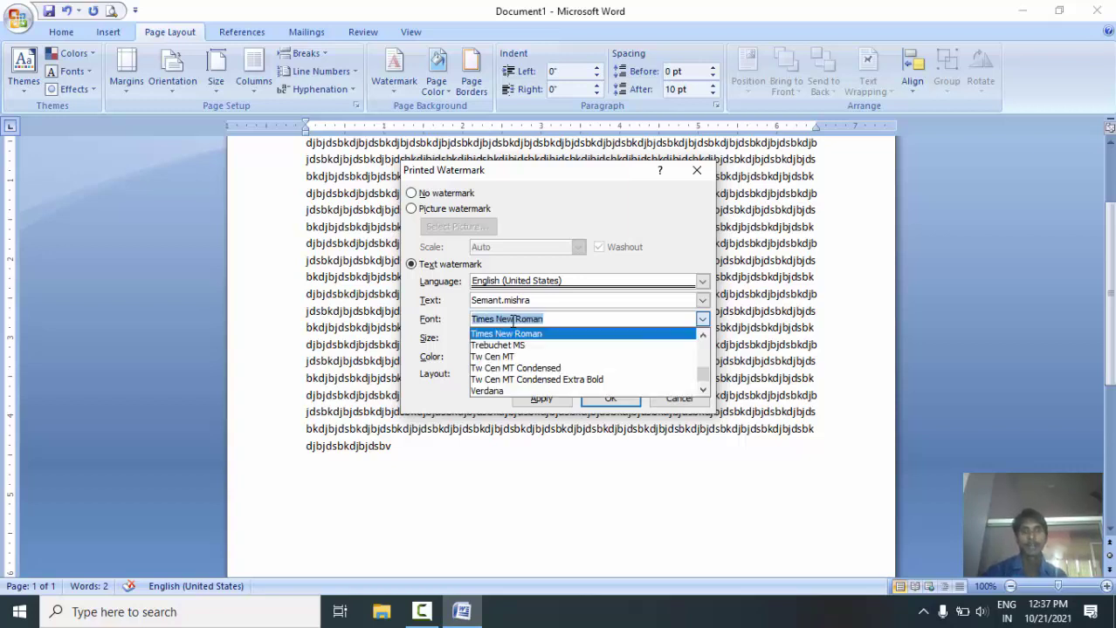
key("Return")
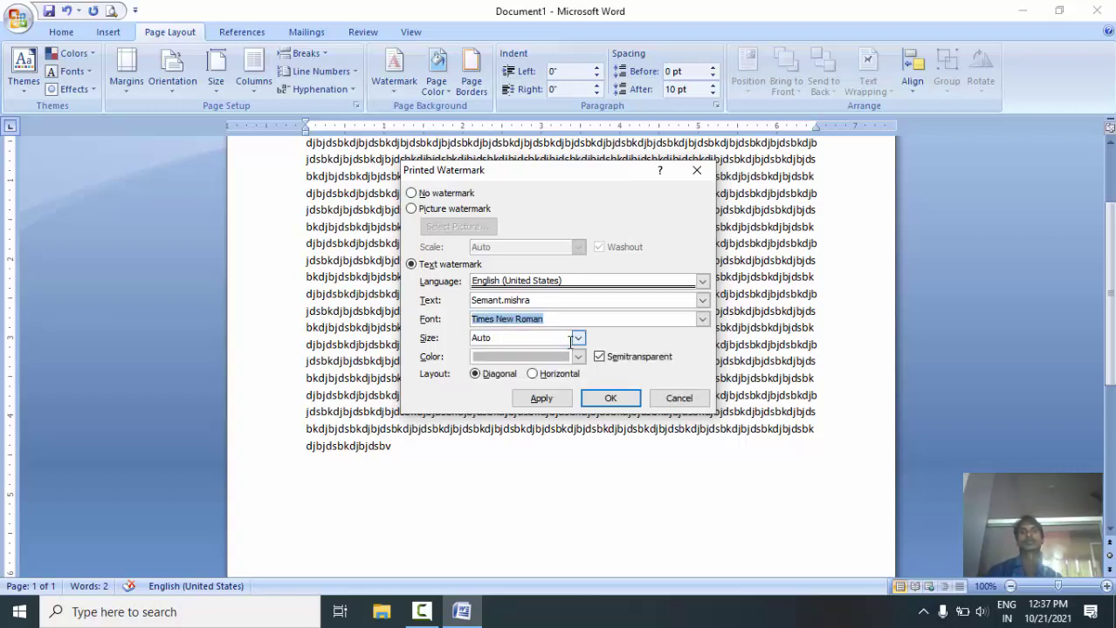
left_click(577, 340)
left_click(577, 340)
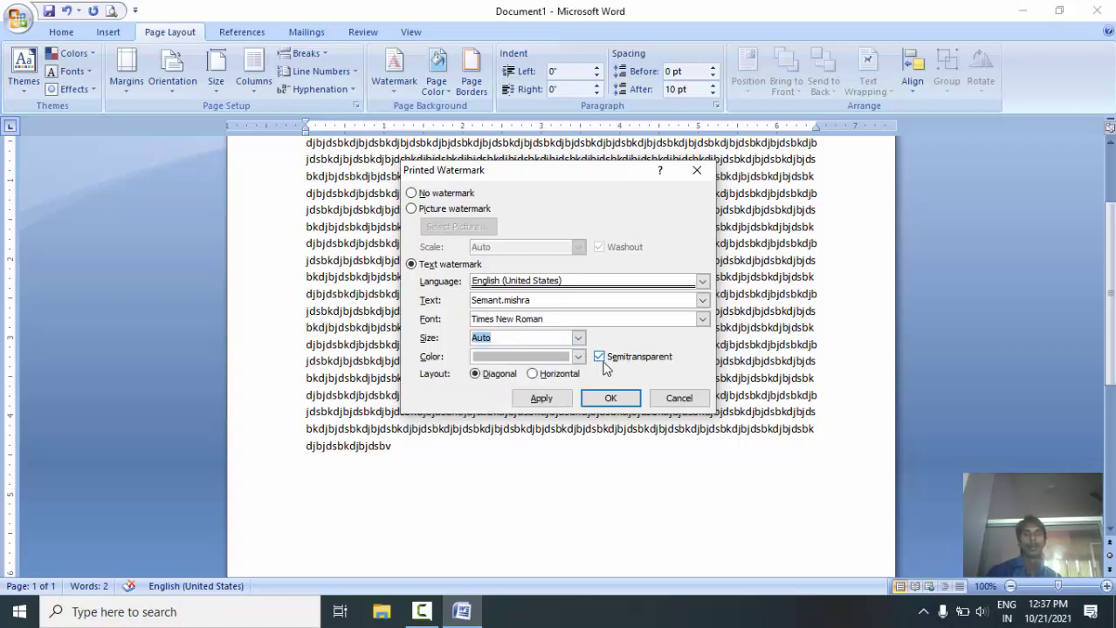
left_click(578, 358)
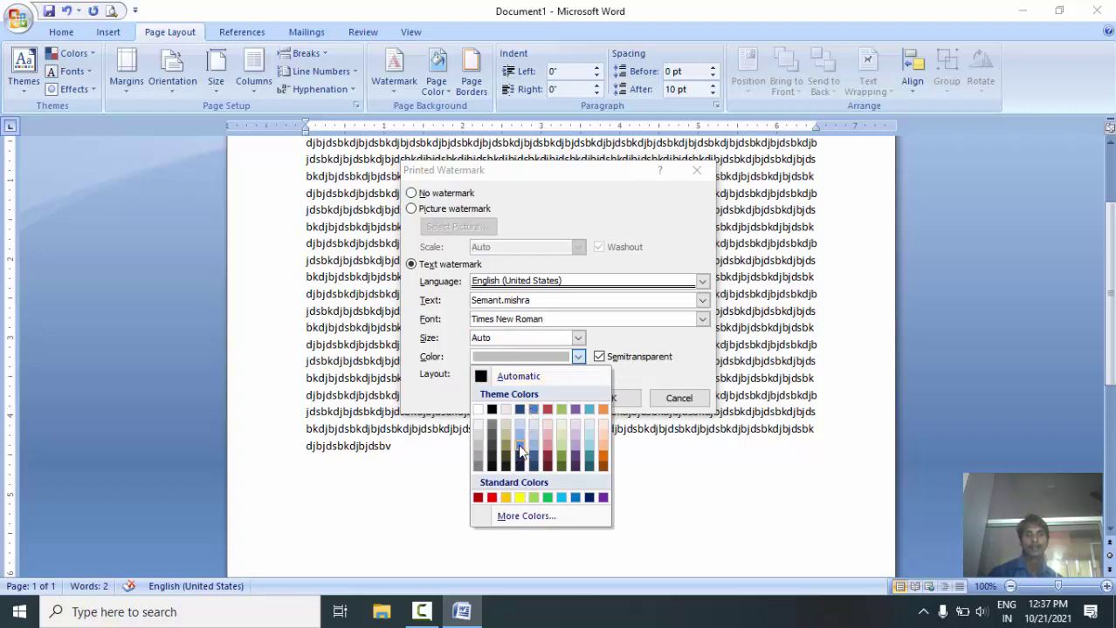
left_click(491, 497)
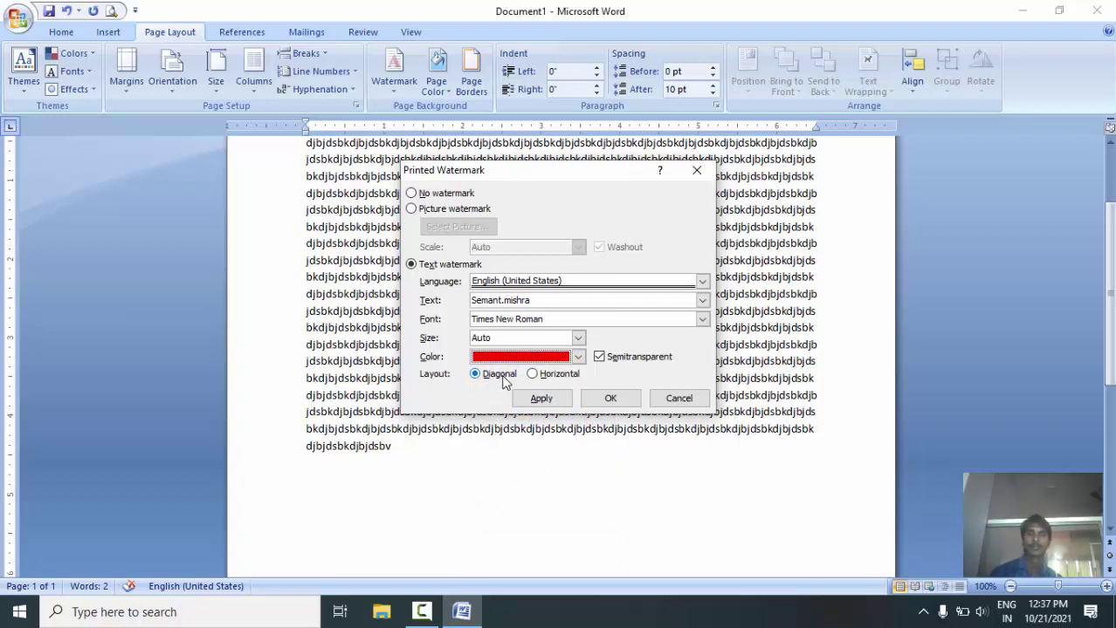
left_click(601, 404)
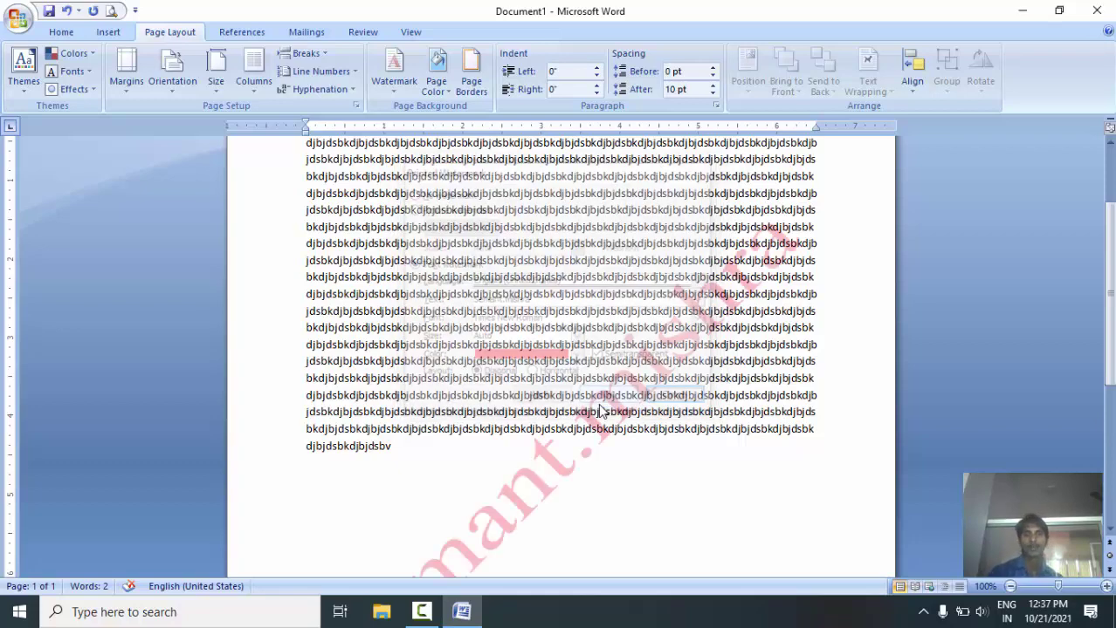
Step: Apply the name watermark horizontally, then apply it diagonally again
left_click_drag(1108, 262, 1108, 349)
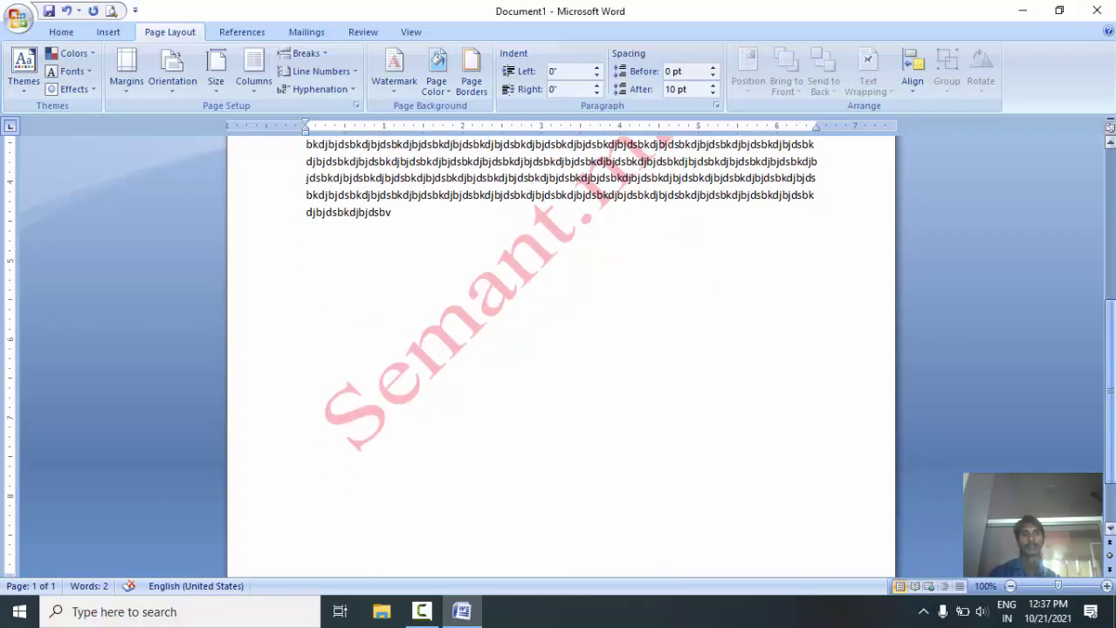
scroll(1109, 349, "up", 4)
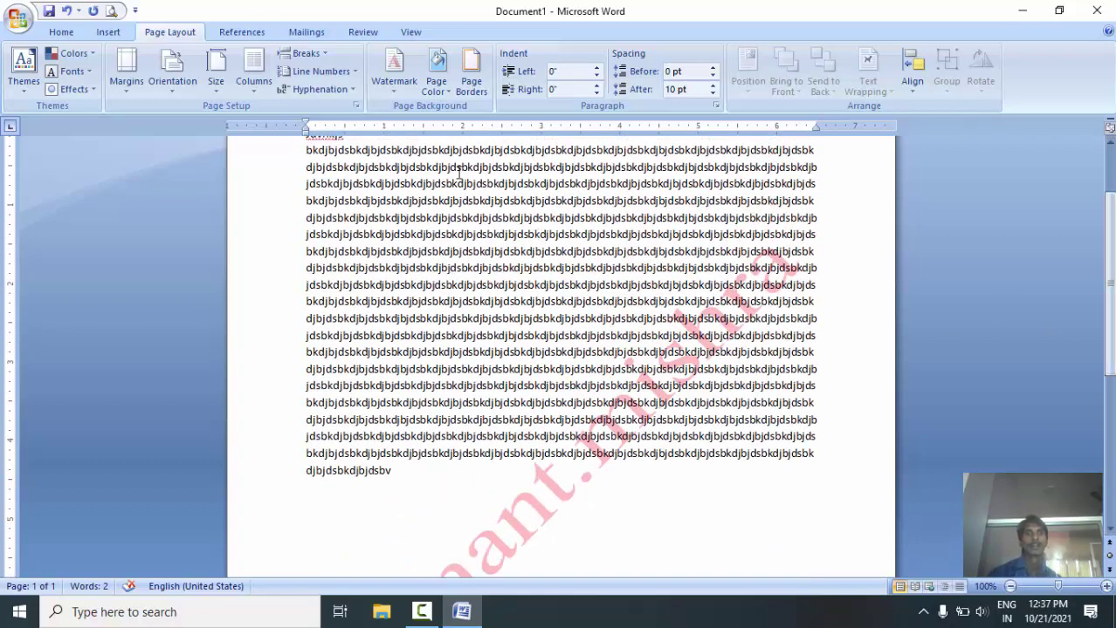
left_click(394, 69)
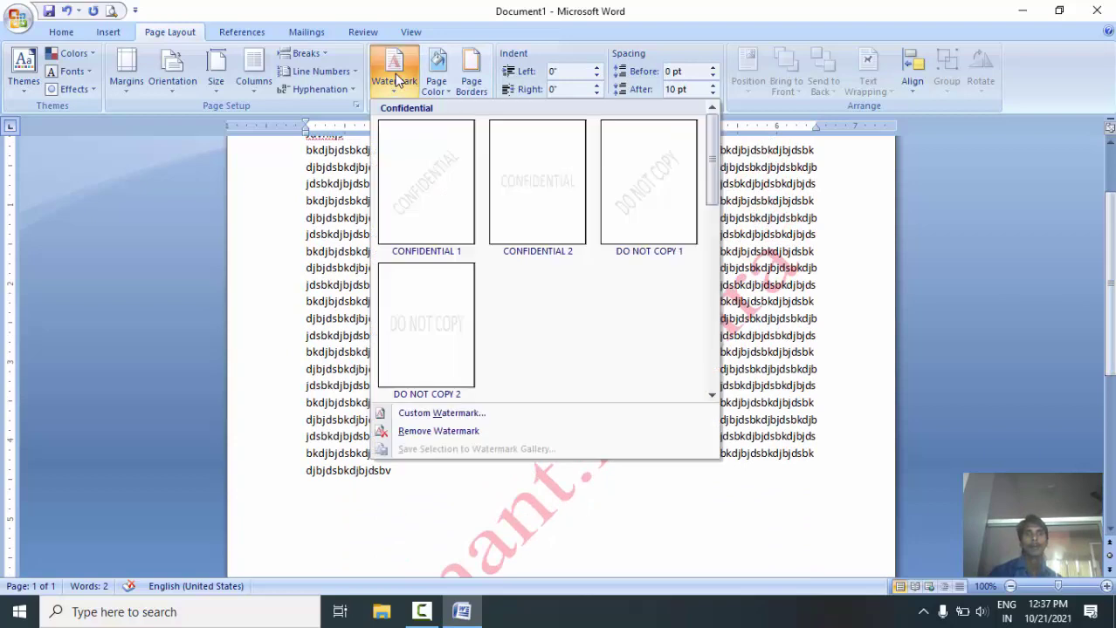
left_click(448, 413)
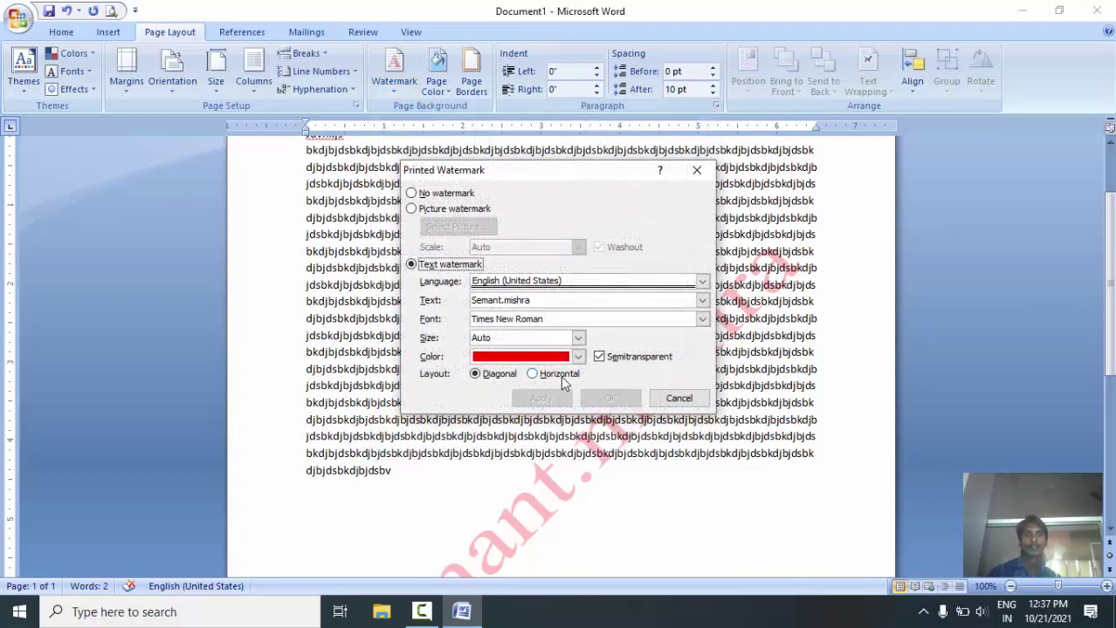
left_click(560, 375)
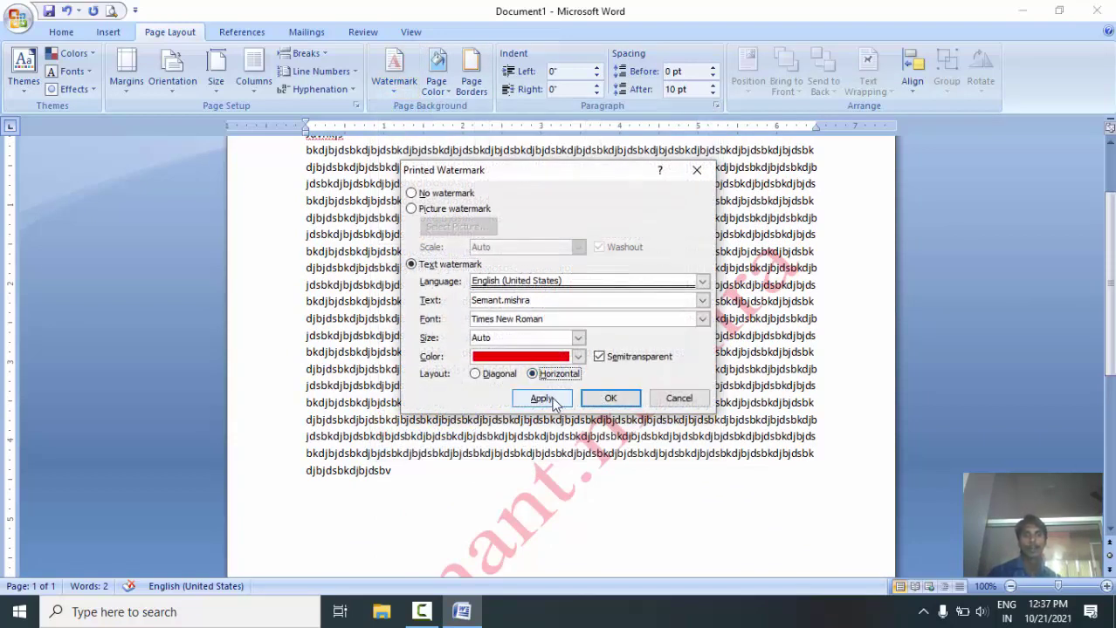
left_click(542, 399)
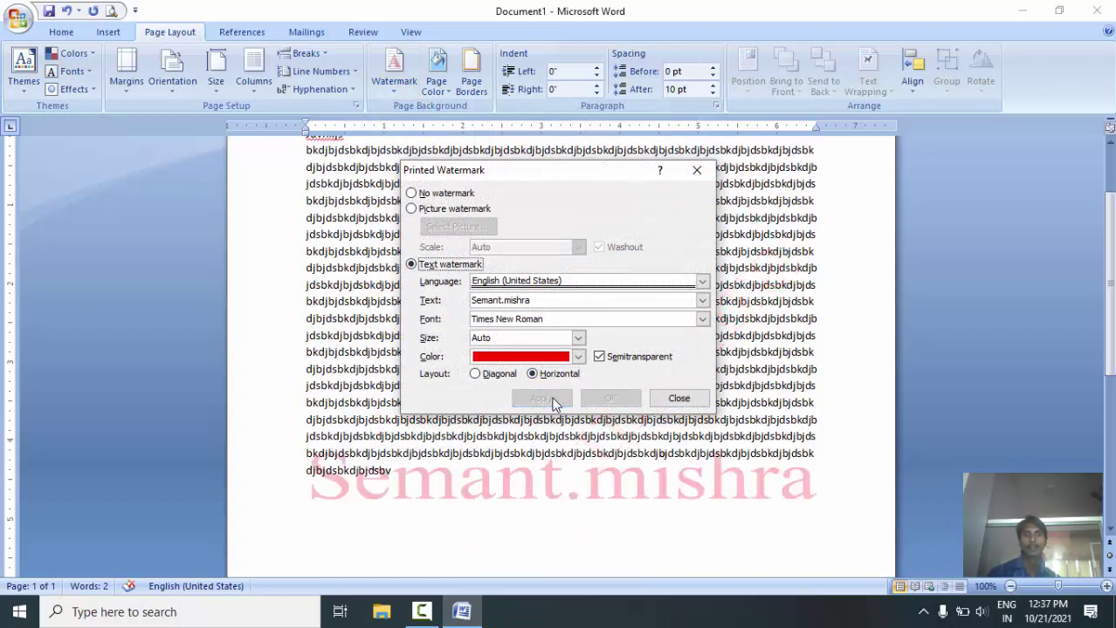
left_click(490, 377)
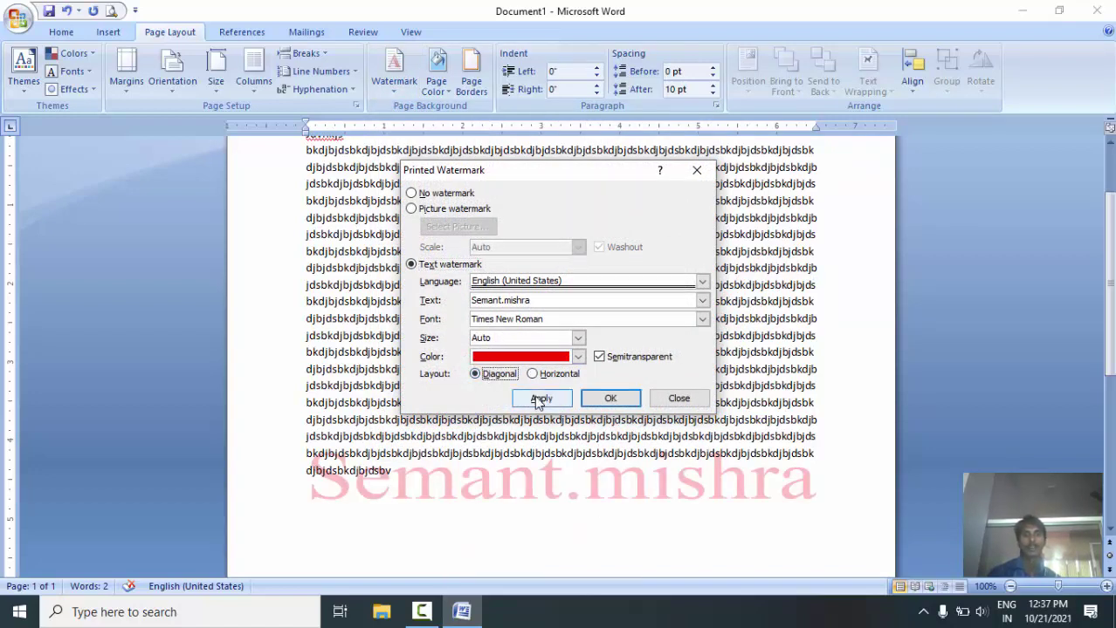
left_click(540, 399)
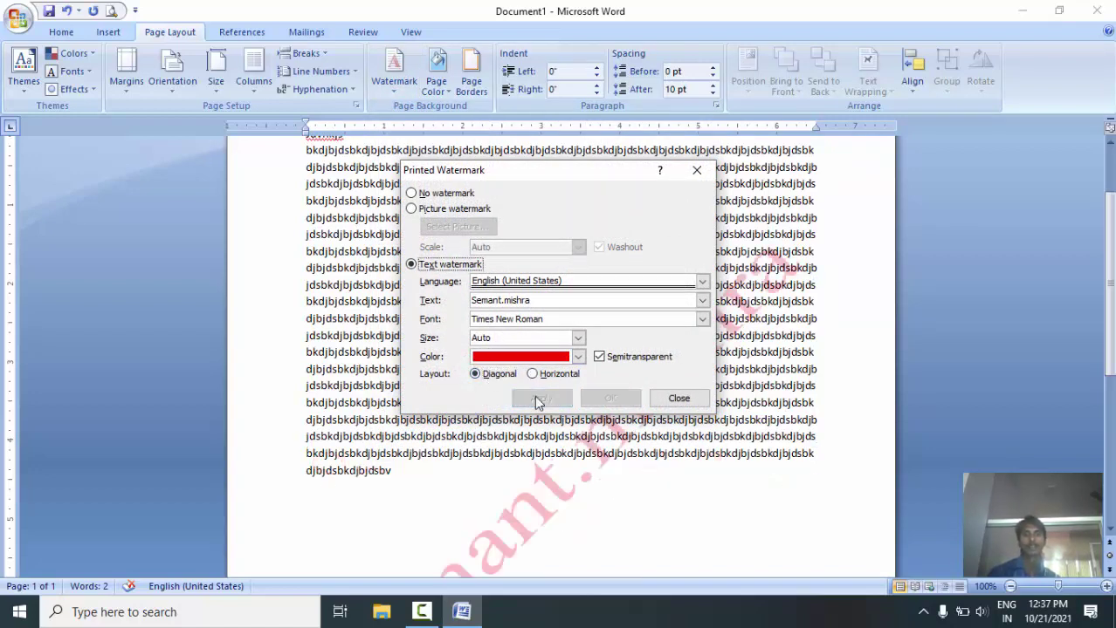
Step: Apply the watermark solid without semitransparency, then reapply it semitransparent
left_click(651, 358)
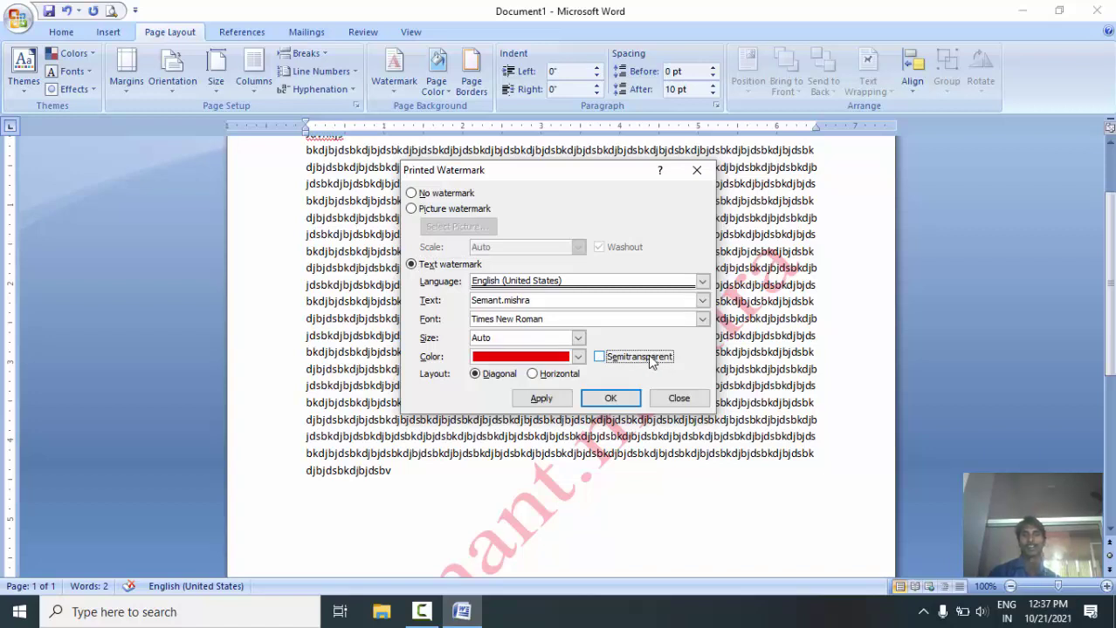
left_click(541, 401)
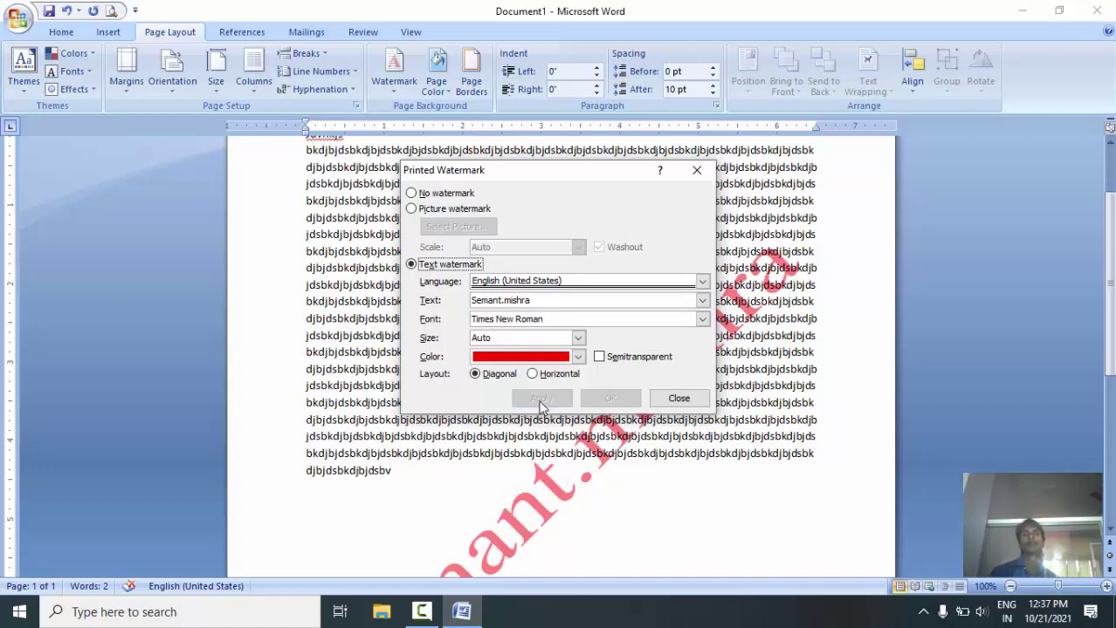
left_click(599, 358)
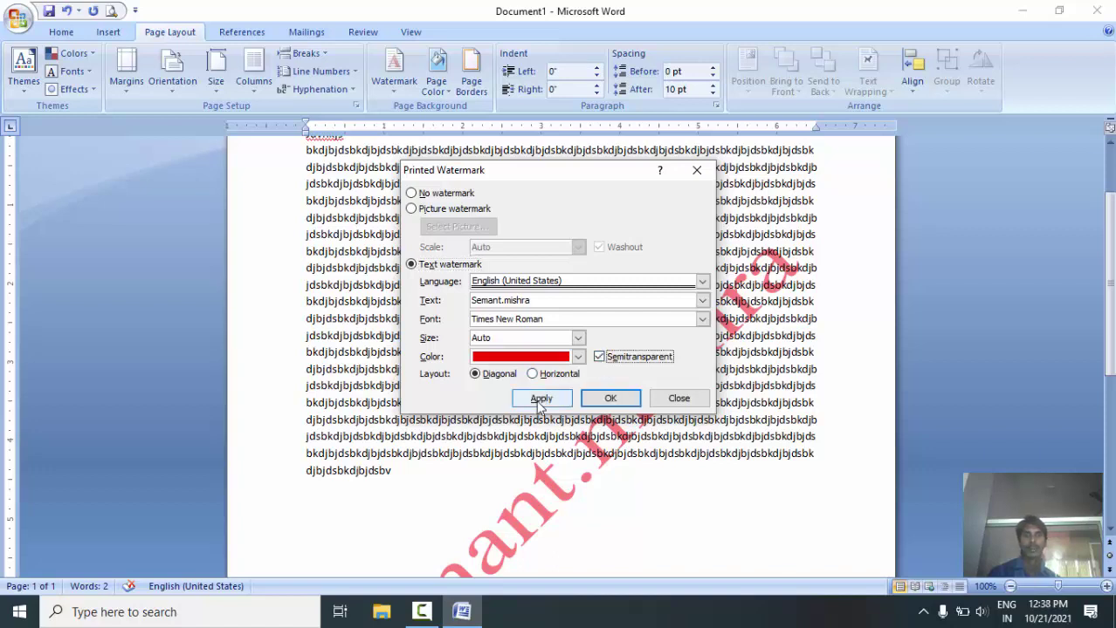
left_click(540, 401)
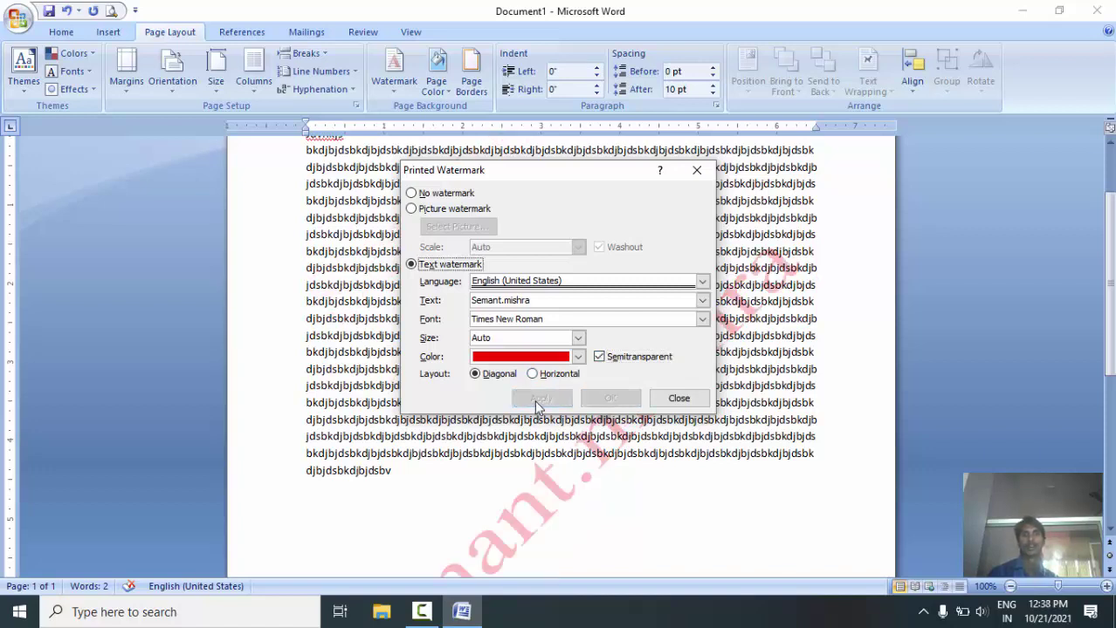
Step: Leave the watermark colour unchanged and apply sizes 36 and then 54
left_click(579, 358)
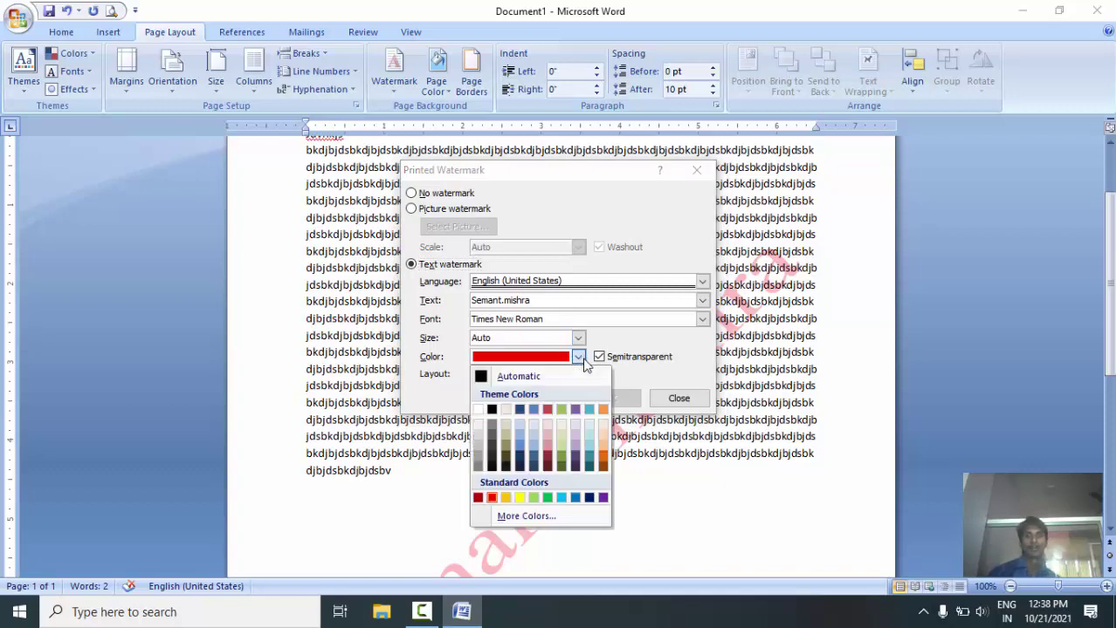
left_click(527, 516)
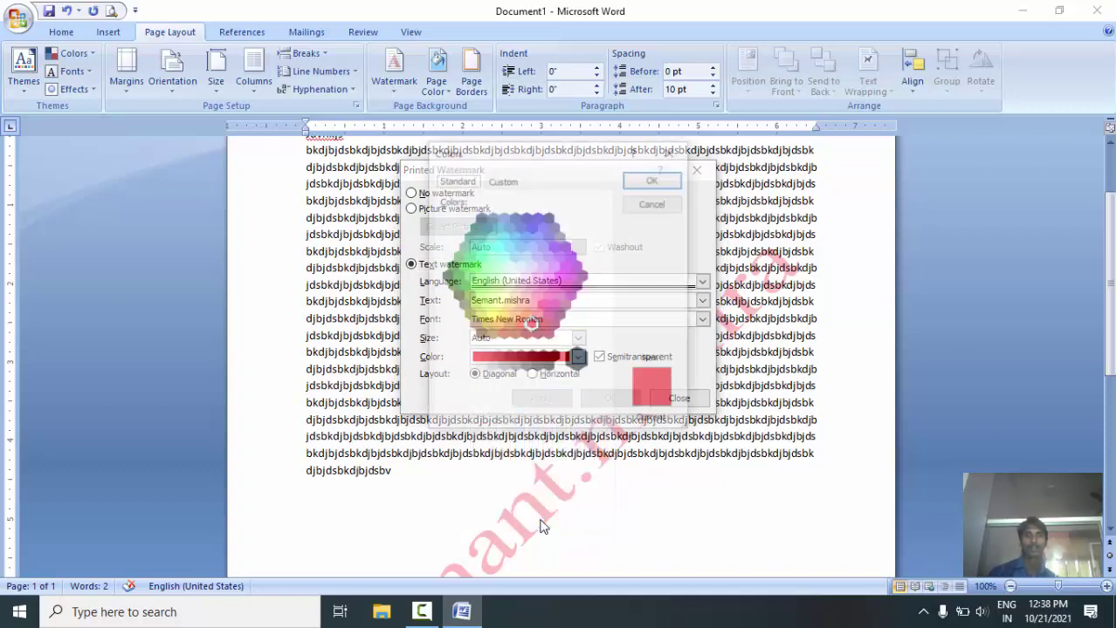
left_click(680, 154)
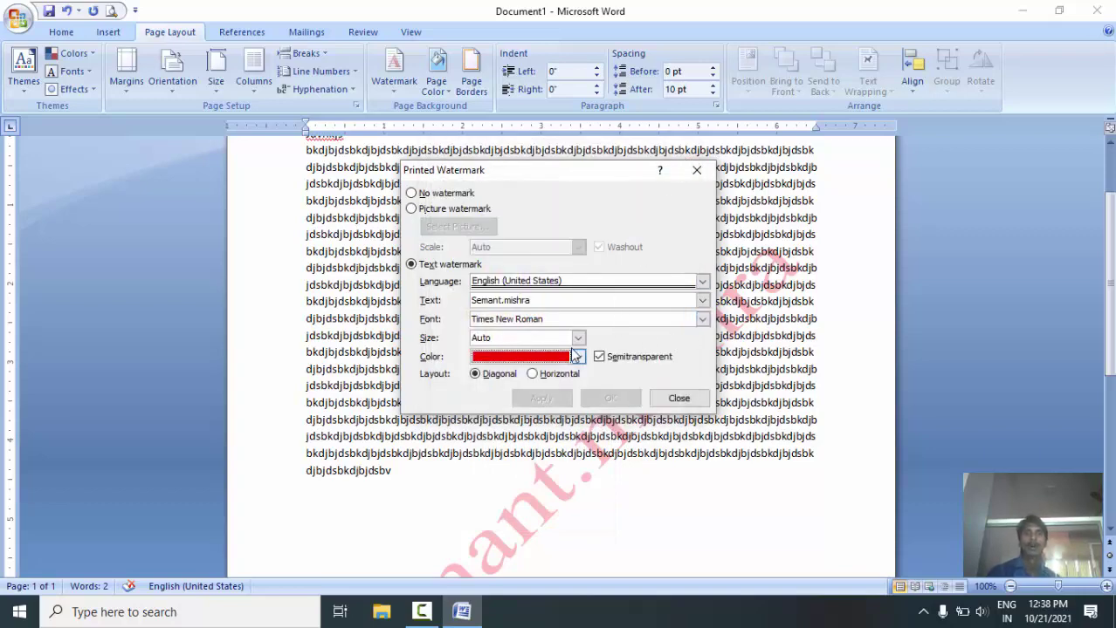
left_click(578, 337)
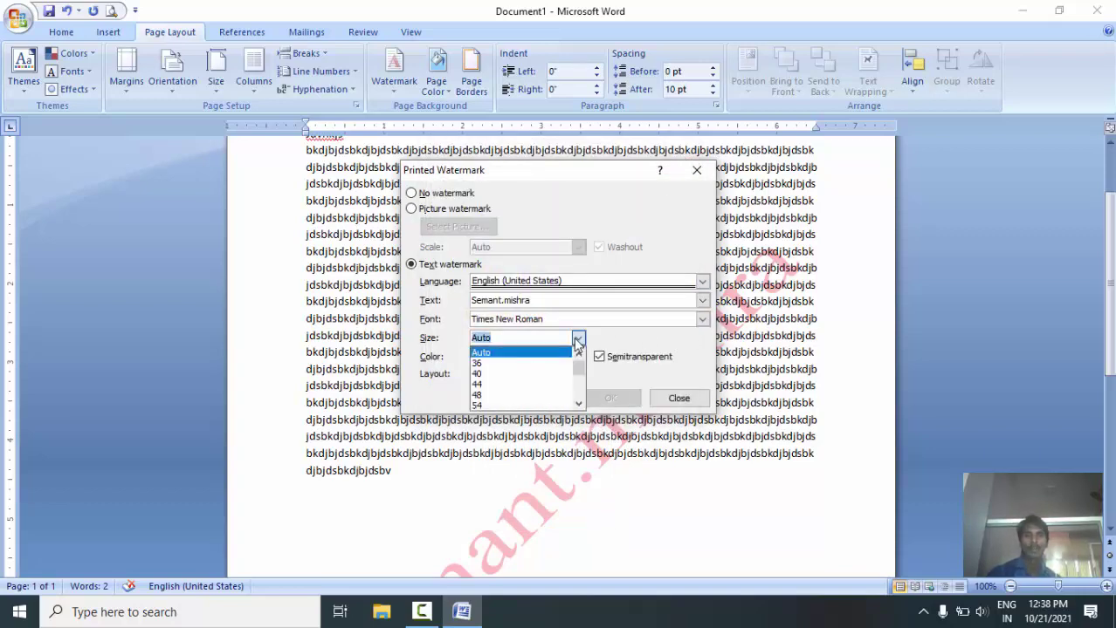
left_click(502, 365)
left_click(527, 400)
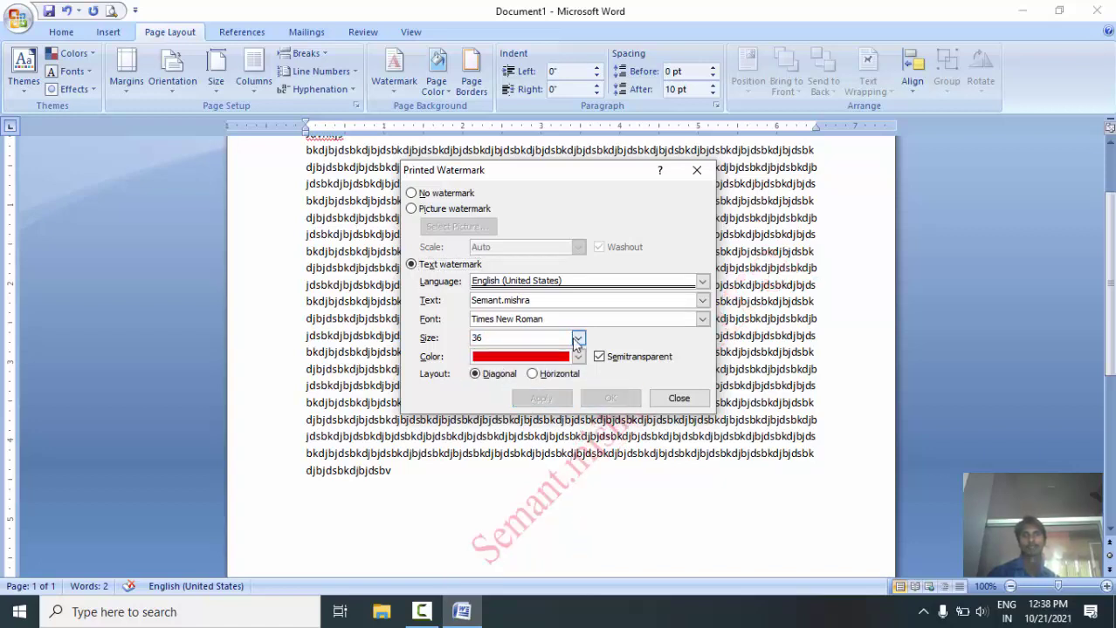
left_click(577, 339)
left_click(525, 406)
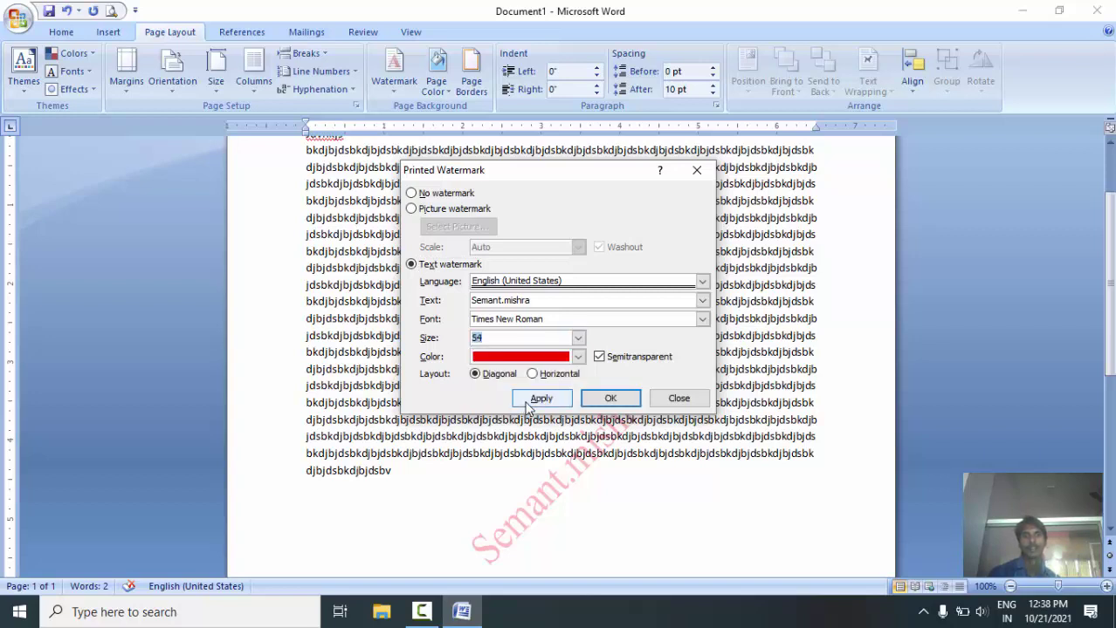
left_click(553, 401)
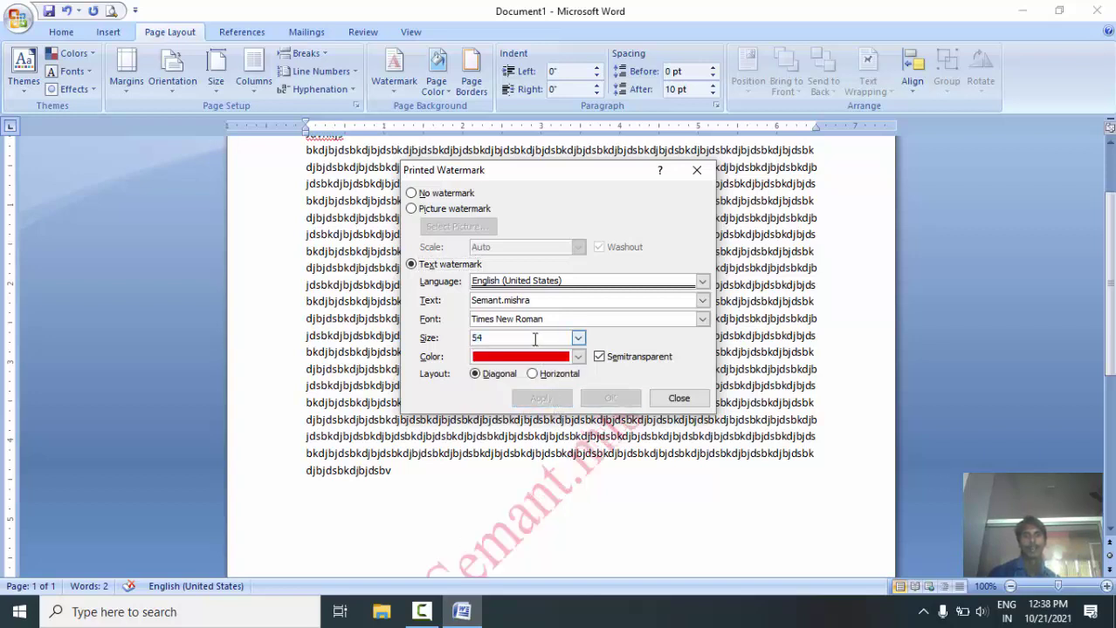
Step: Apply watermark size 540, then return it to Auto size
type("0")
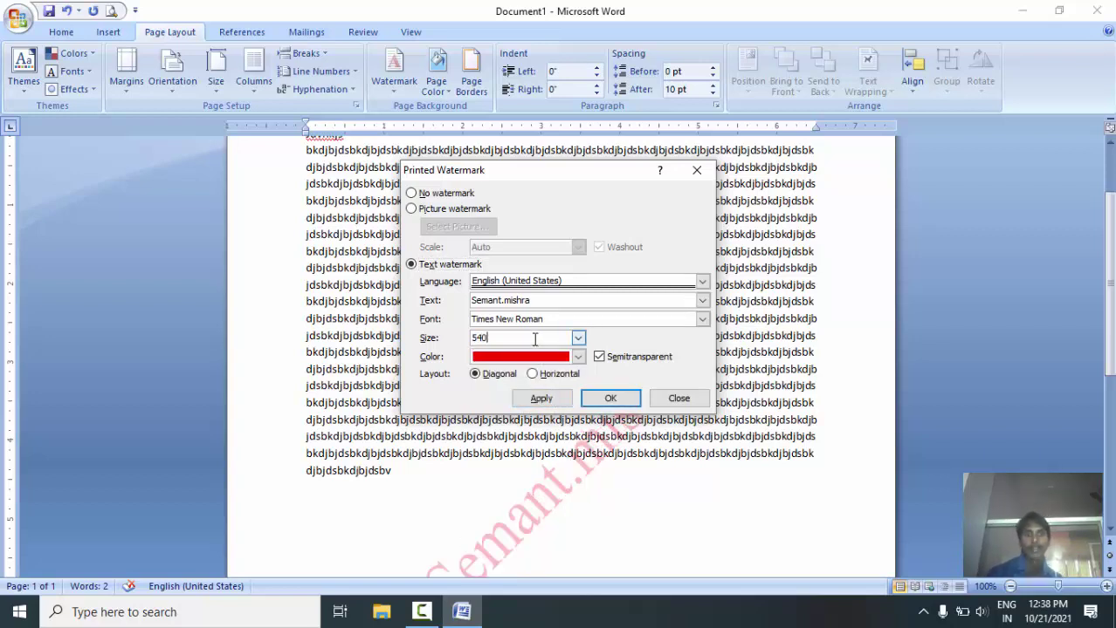
left_click(549, 398)
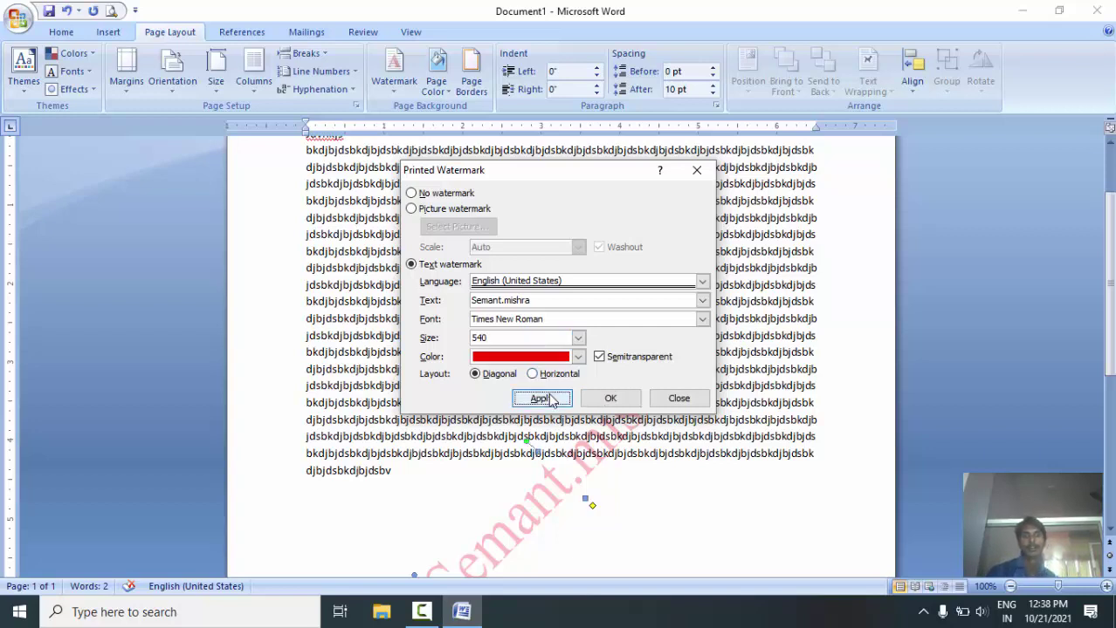
left_click(577, 337)
left_click(523, 352)
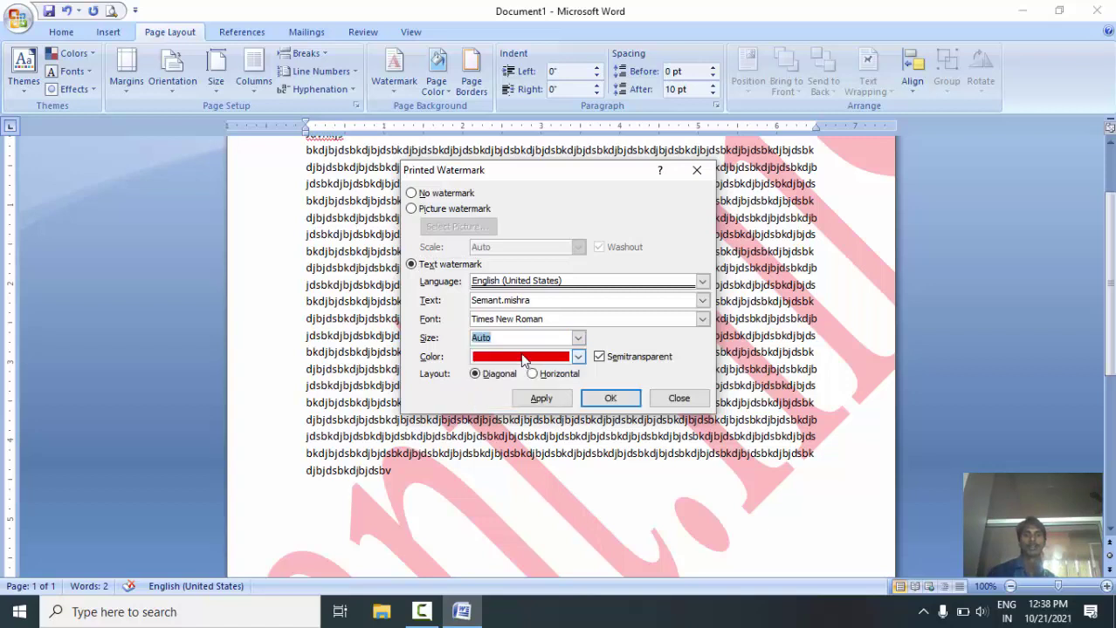
left_click(538, 400)
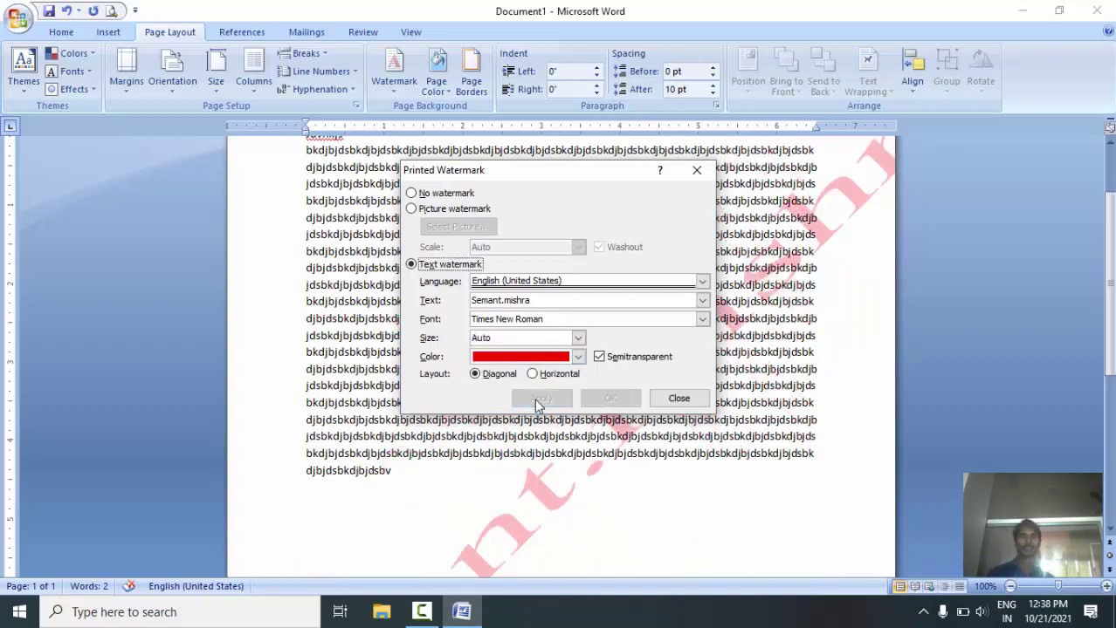
left_click(418, 620)
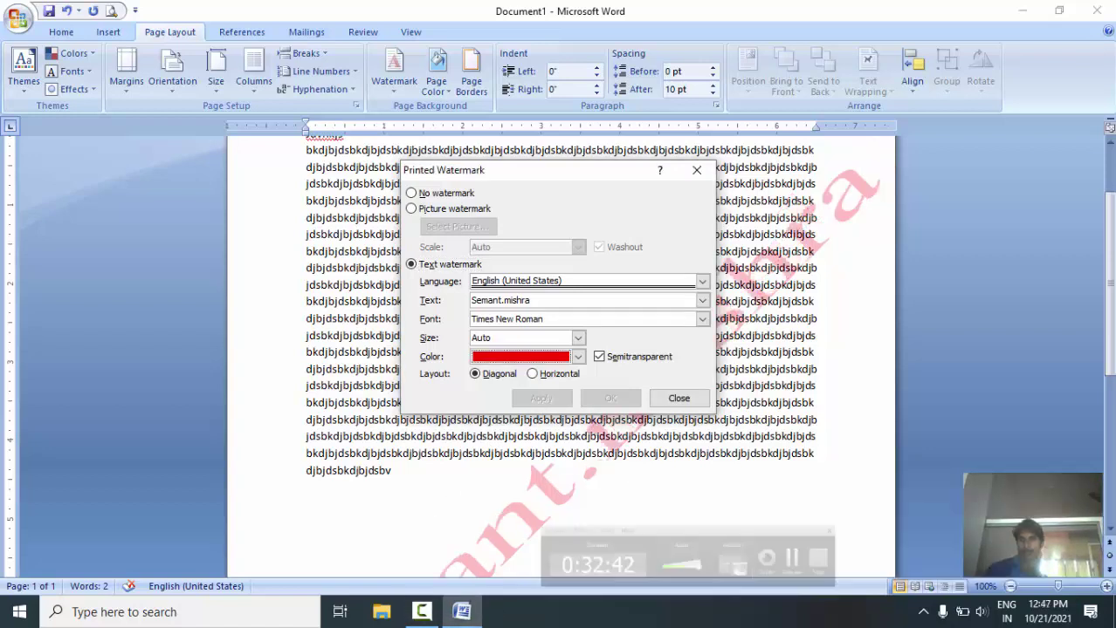
Step: Apply the red watermark without semitransparency and close the watermark settings
left_click(598, 357)
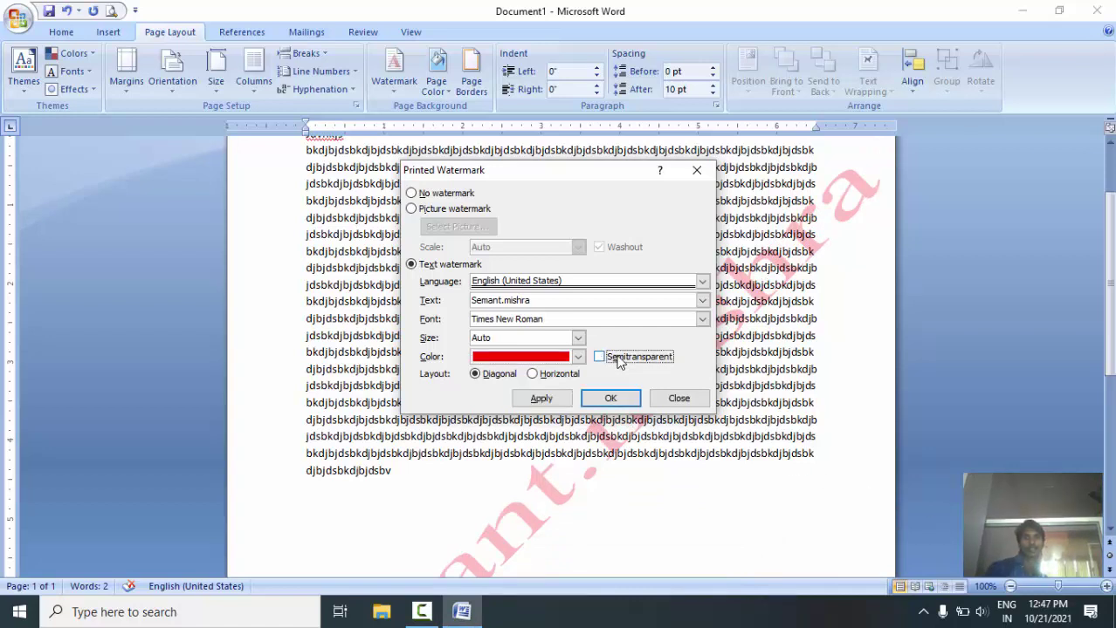
left_click(541, 400)
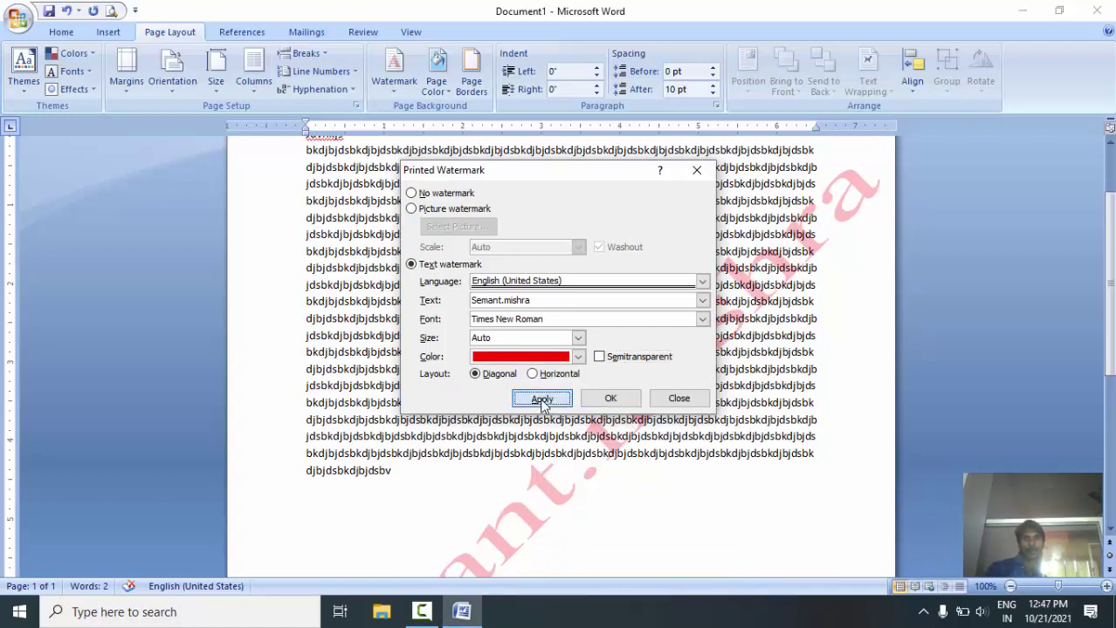
left_click(672, 404)
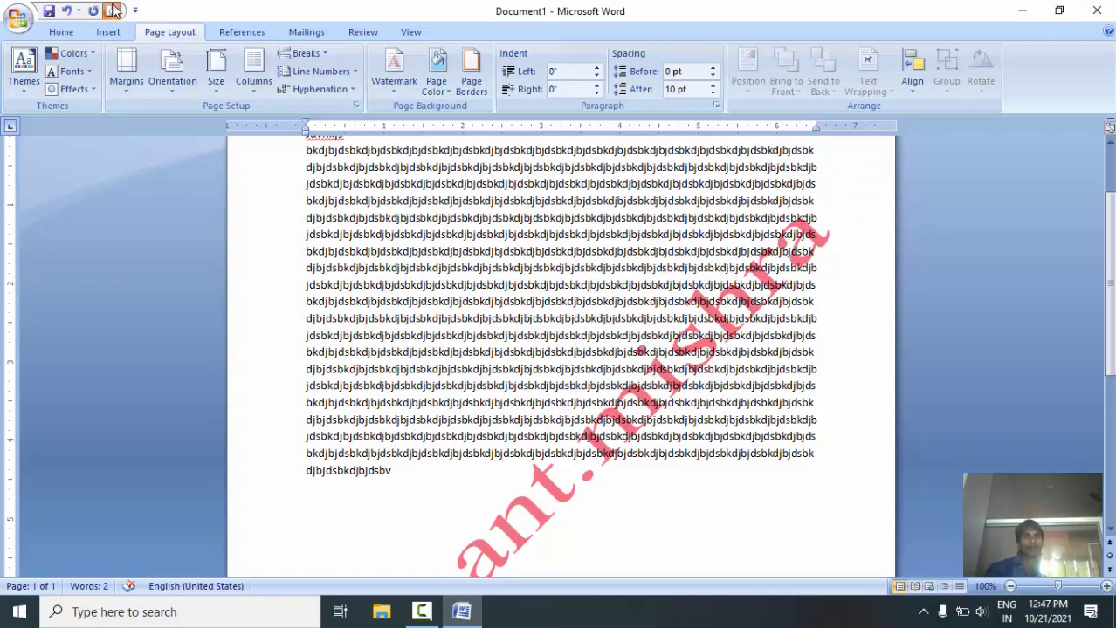
Step: Check the solid watermark in Print Preview at full page and 100% zoom, then exit
left_click(112, 10)
left_click(560, 321)
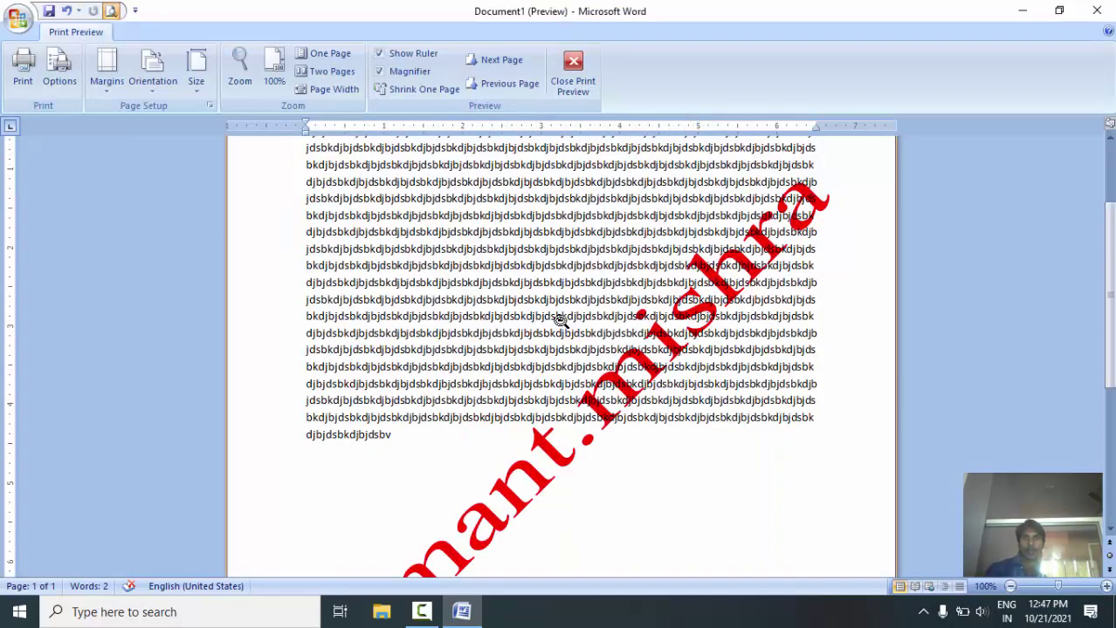
left_click(675, 326)
left_click(675, 325)
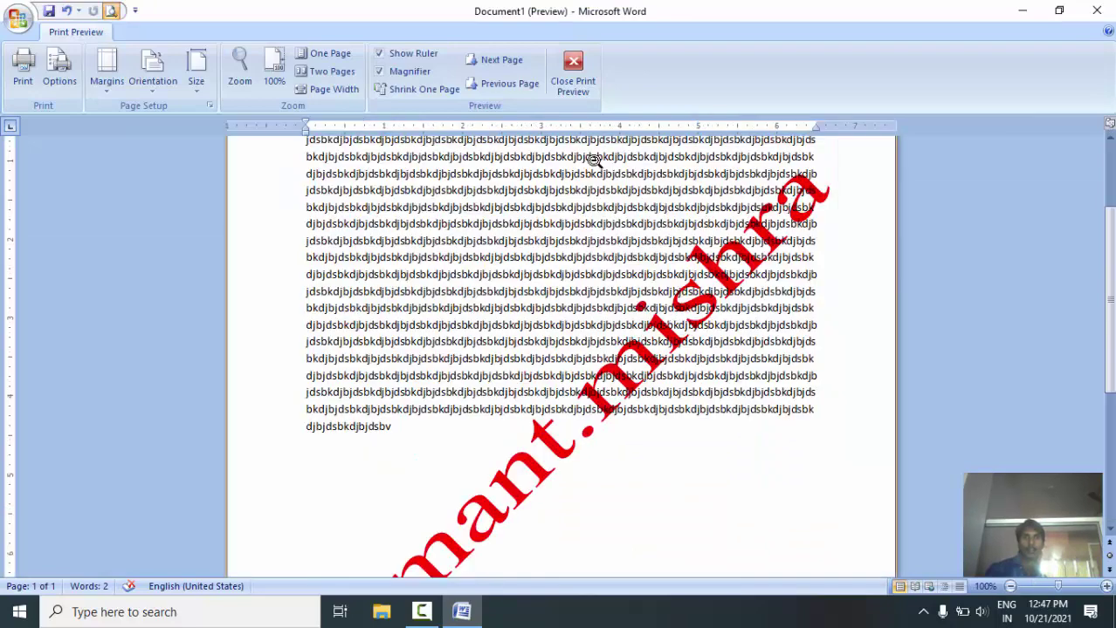
left_click(573, 81)
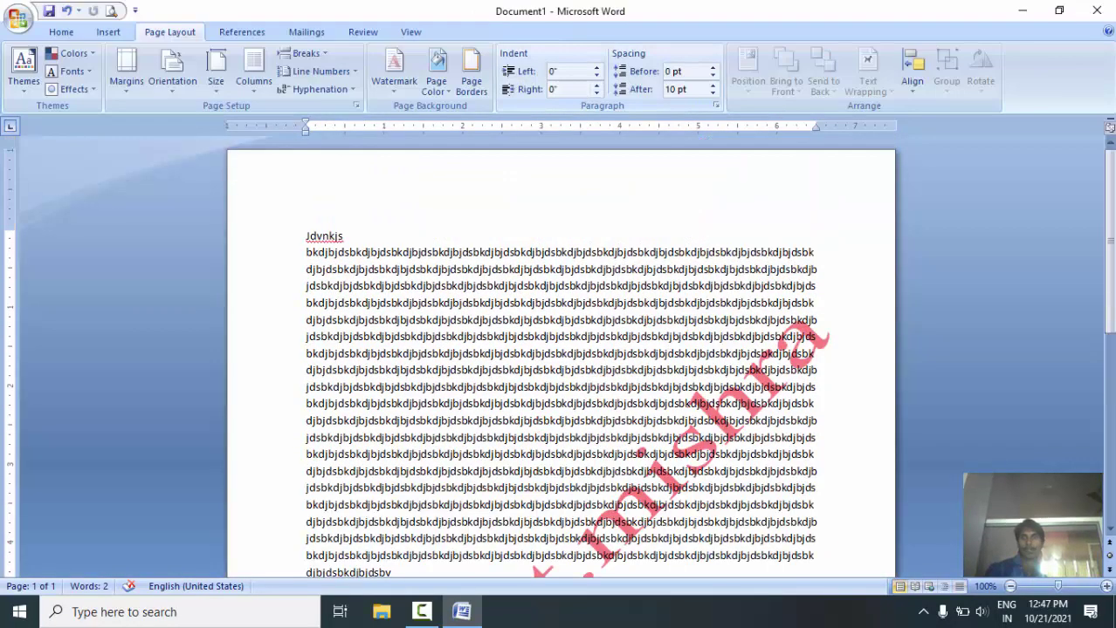
scroll(559, 402, "down", 1)
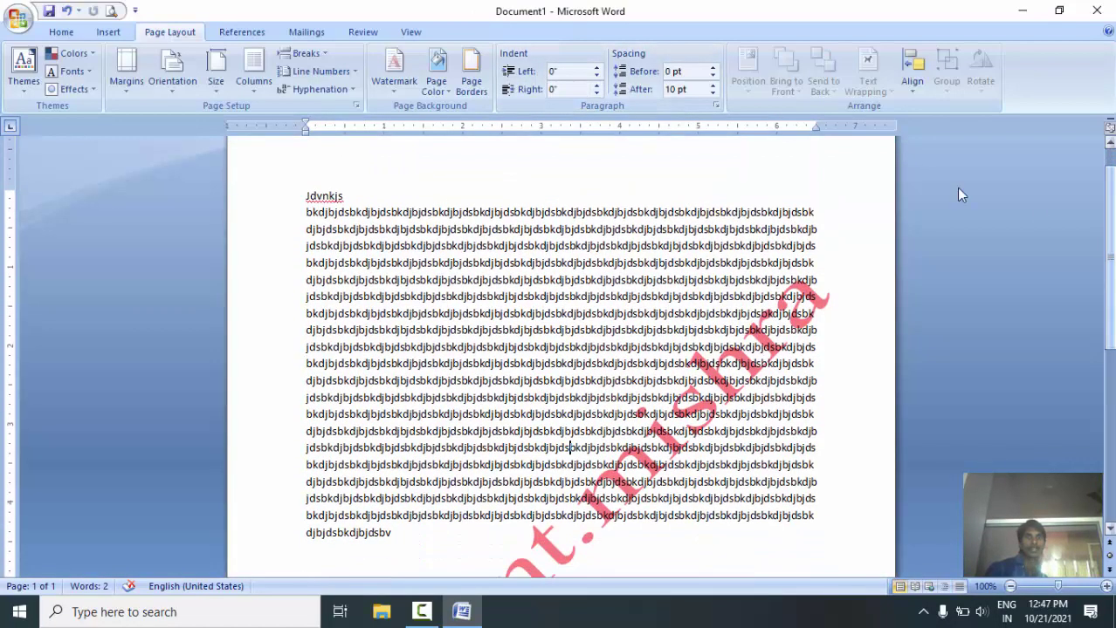
Step: Reopen Custom Watermark, select Picture watermark, and begin Select Picture to choose an image
left_click(407, 68)
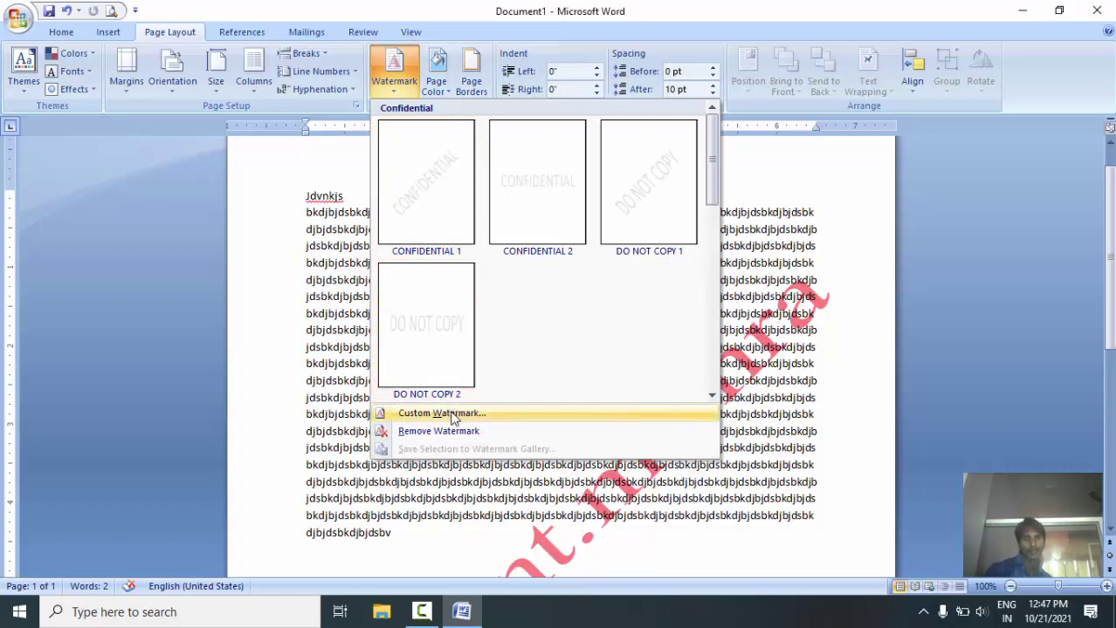
left_click(453, 415)
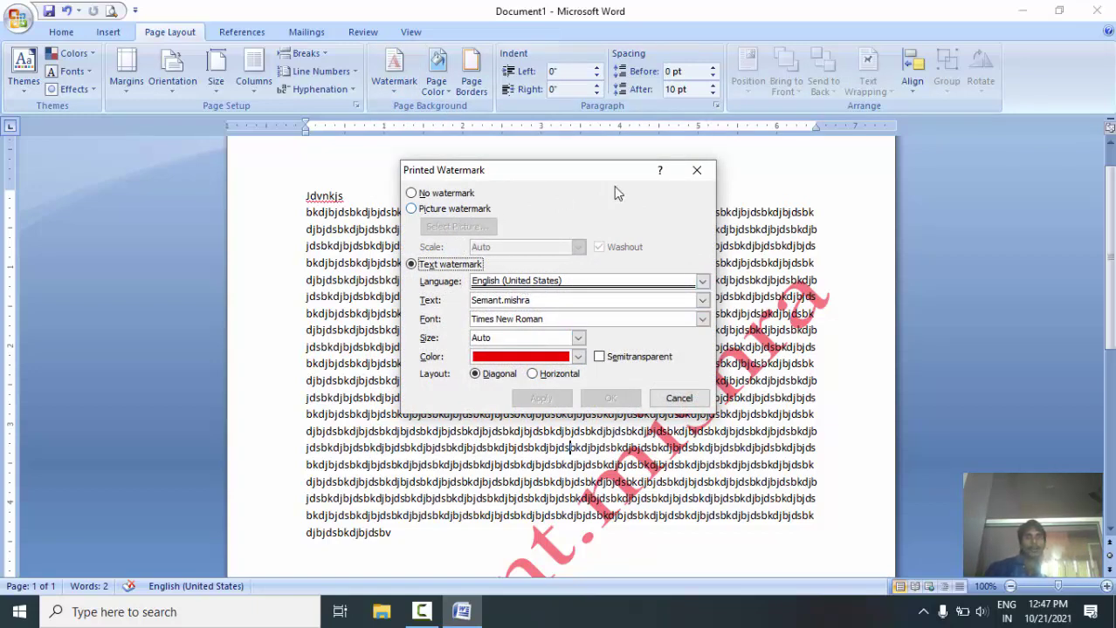
left_click(696, 171)
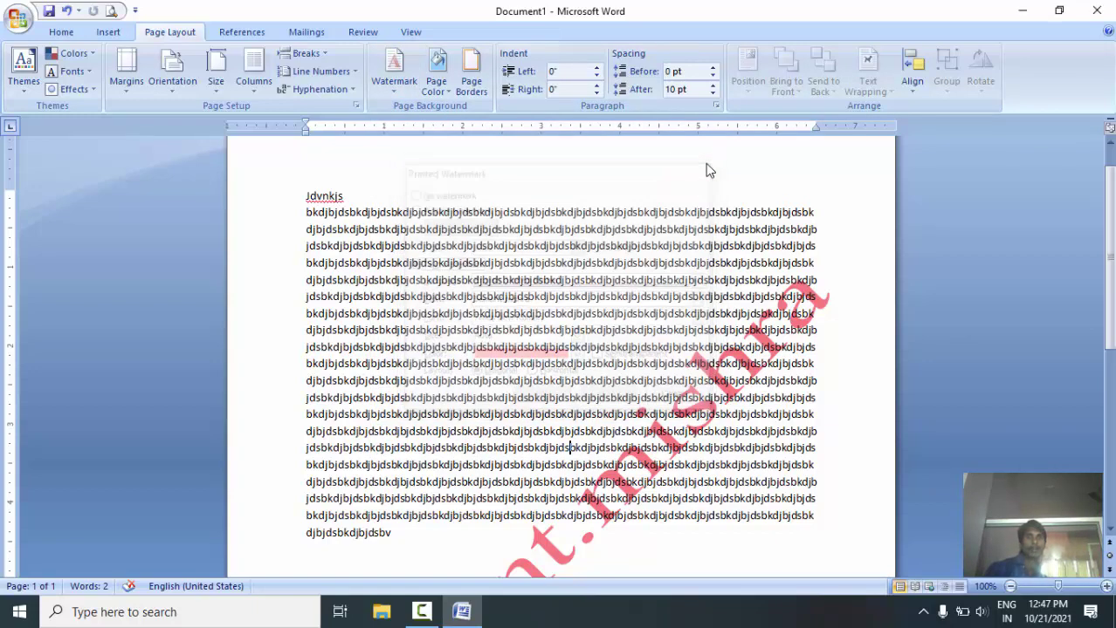
left_click(396, 74)
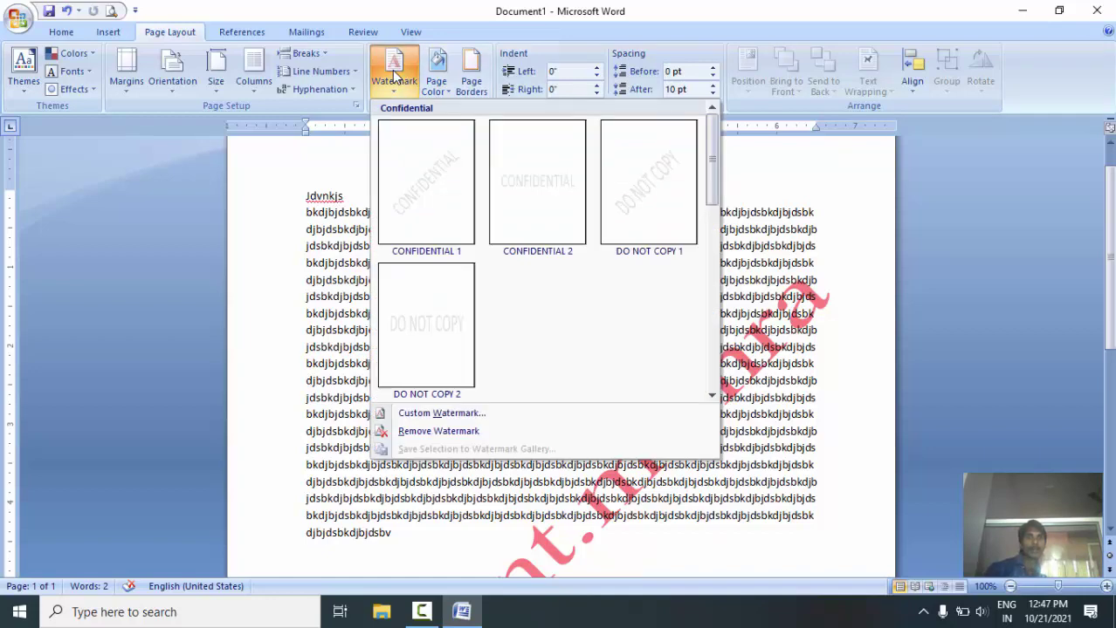
left_click(428, 416)
left_click(451, 213)
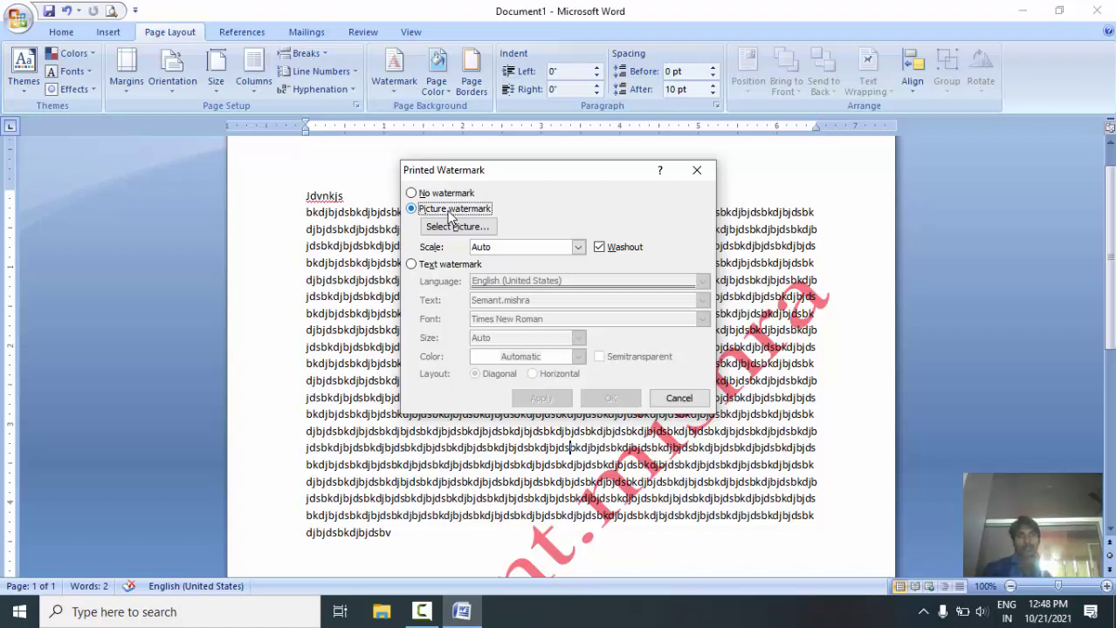
left_click(456, 229)
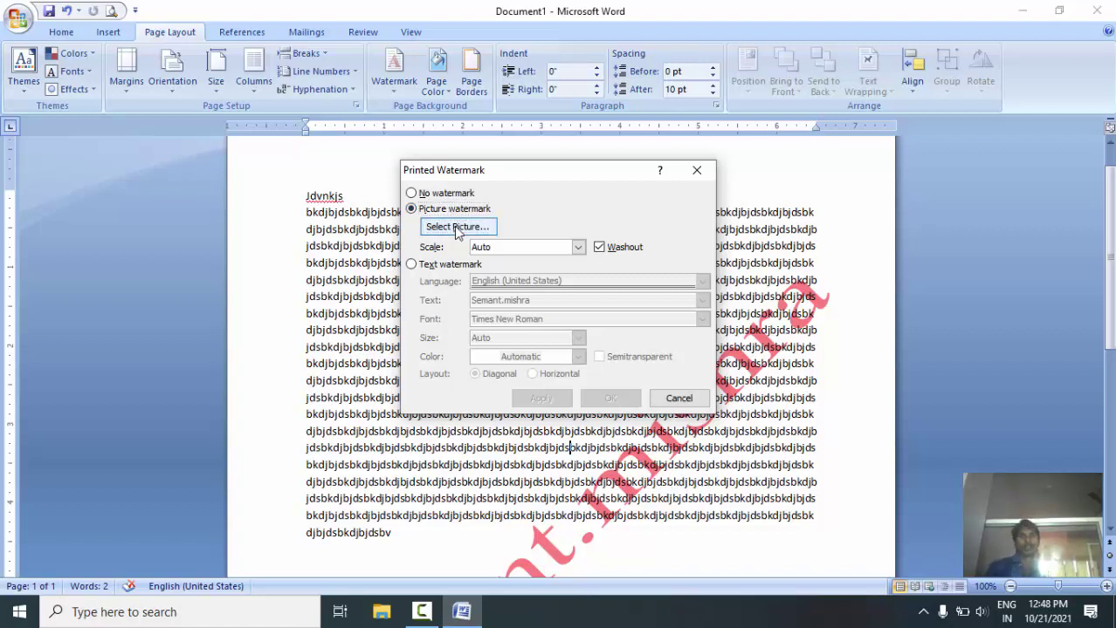
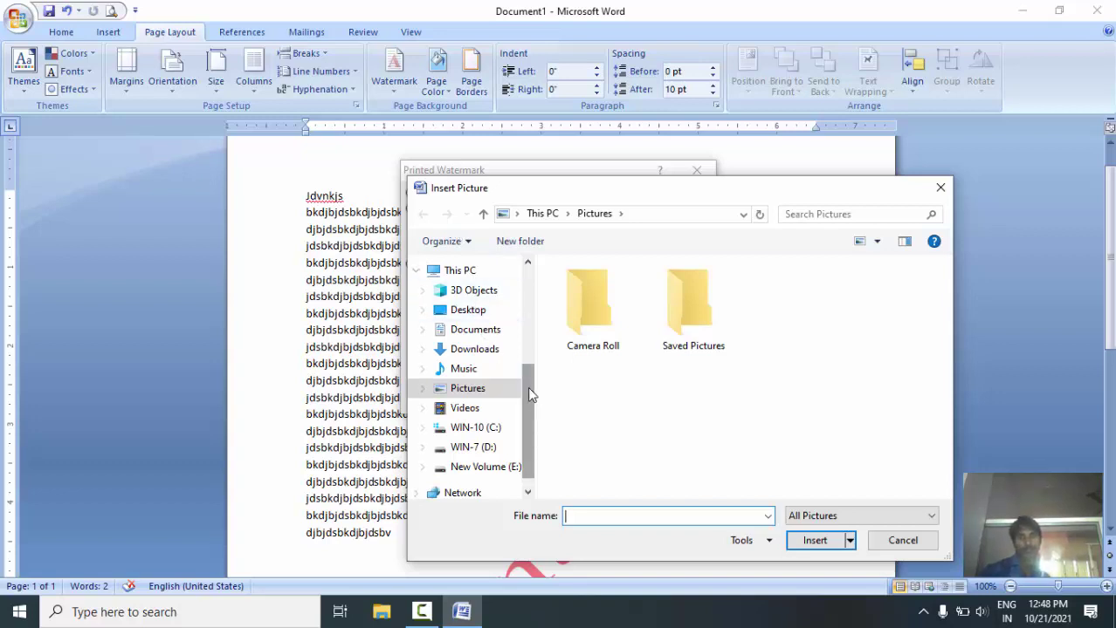
Step: Browse the Camera Roll, Saved Pictures and Videos folders, then cancel Insert Picture without choosing one
left_click_drag(530, 394, 513, 266)
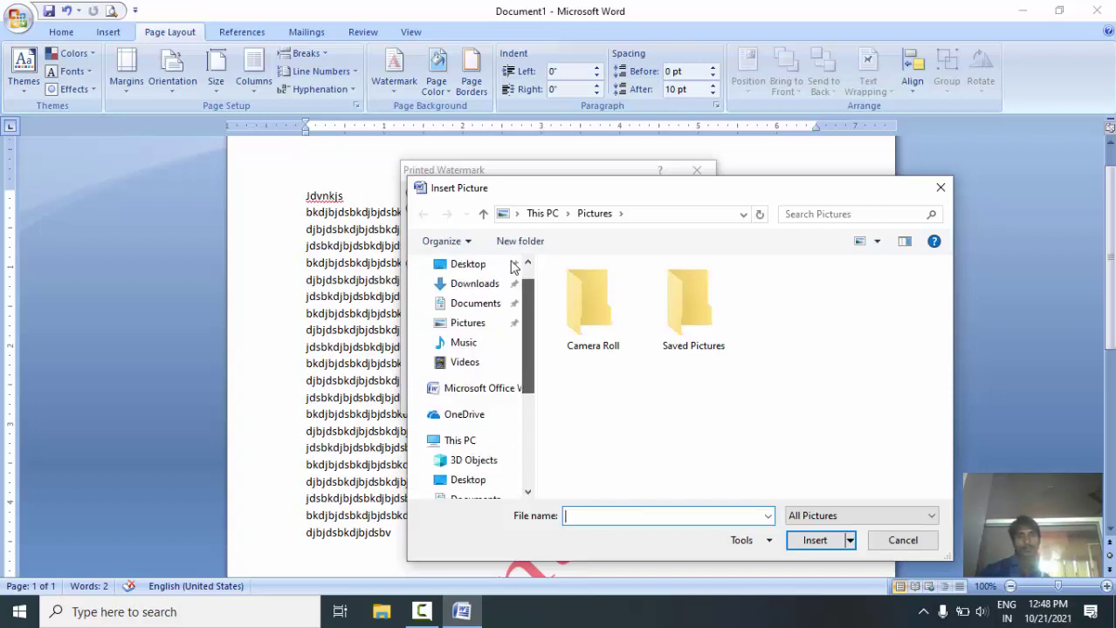
scroll(513, 266, "down", 5)
double_click(593, 318)
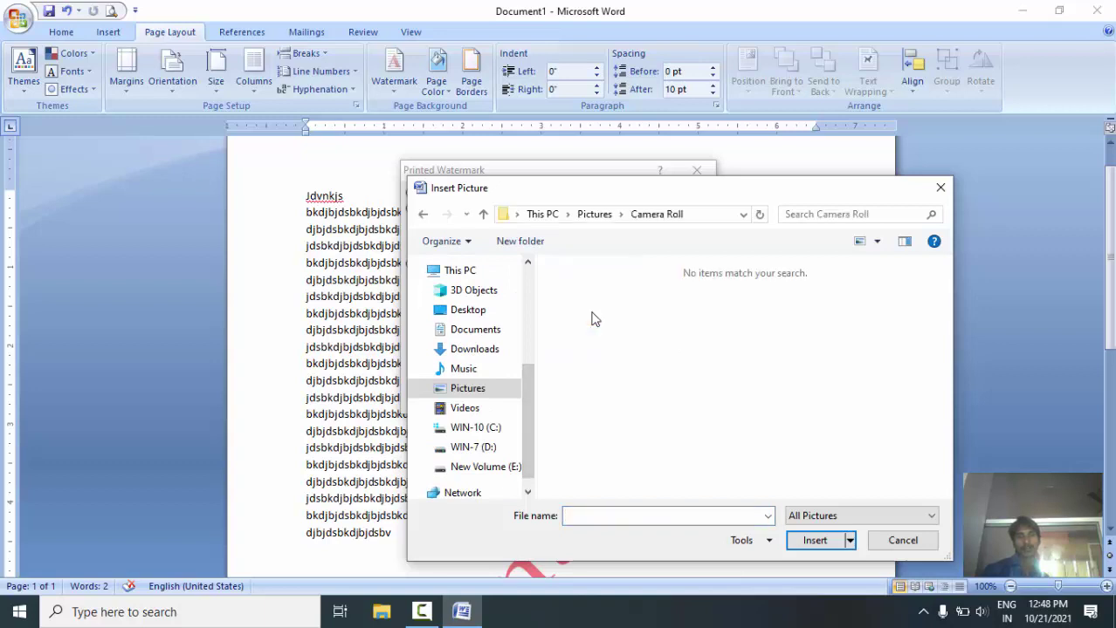
left_click(424, 215)
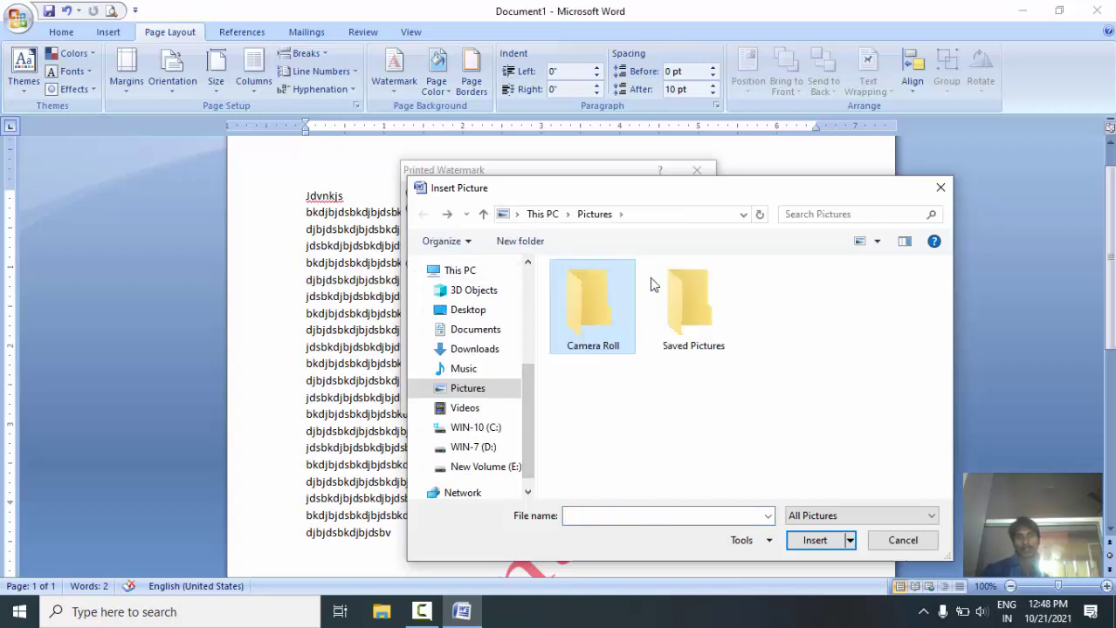
double_click(679, 307)
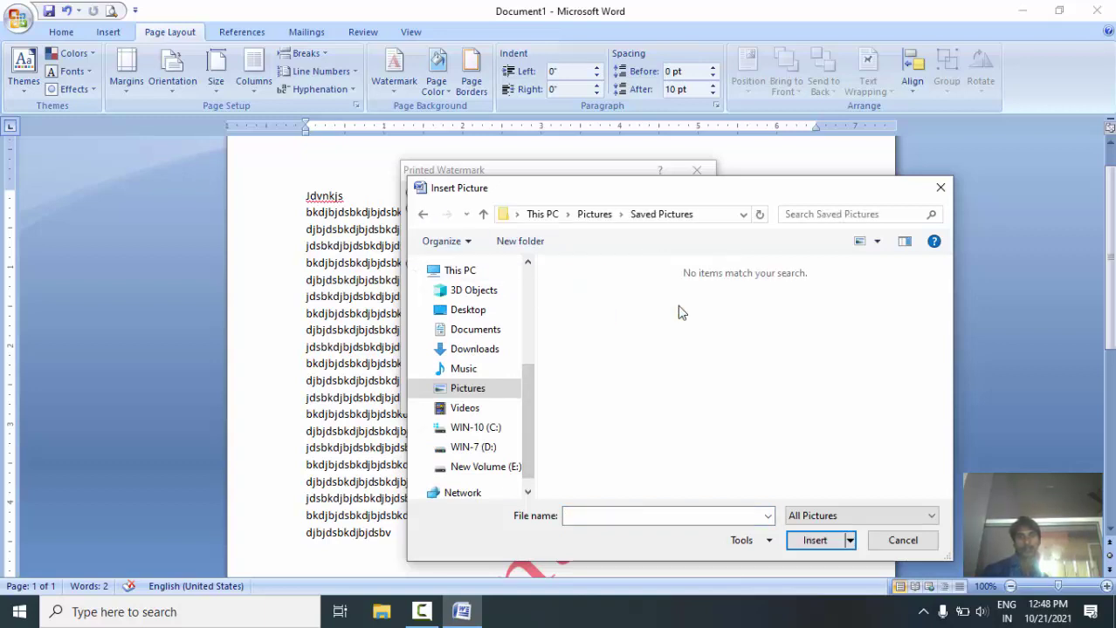
left_click(422, 215)
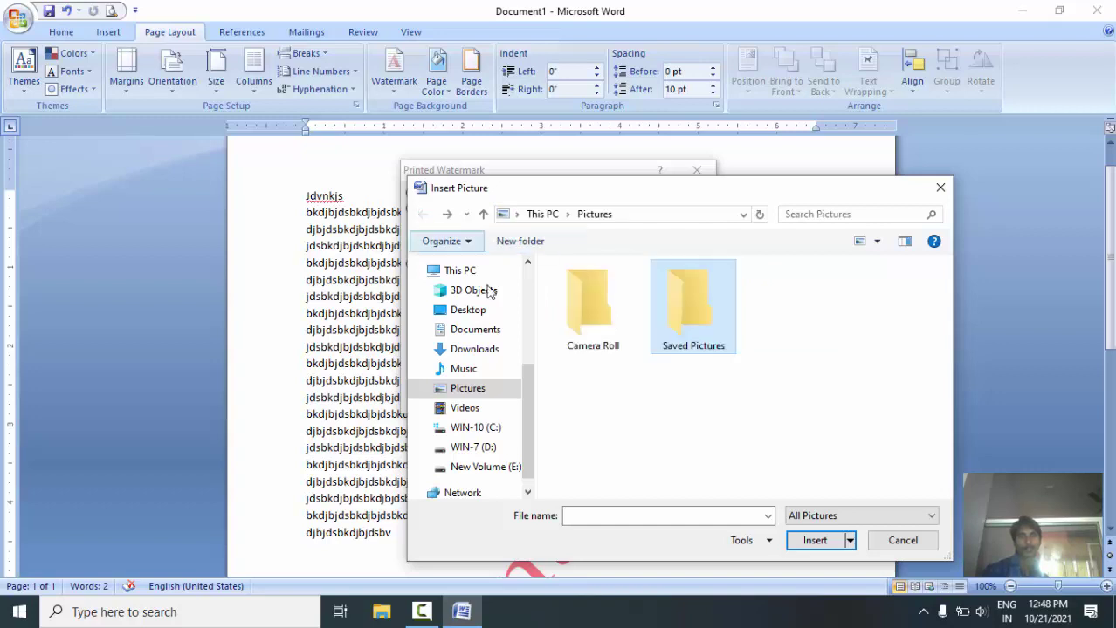
scroll(529, 400, "up", 1)
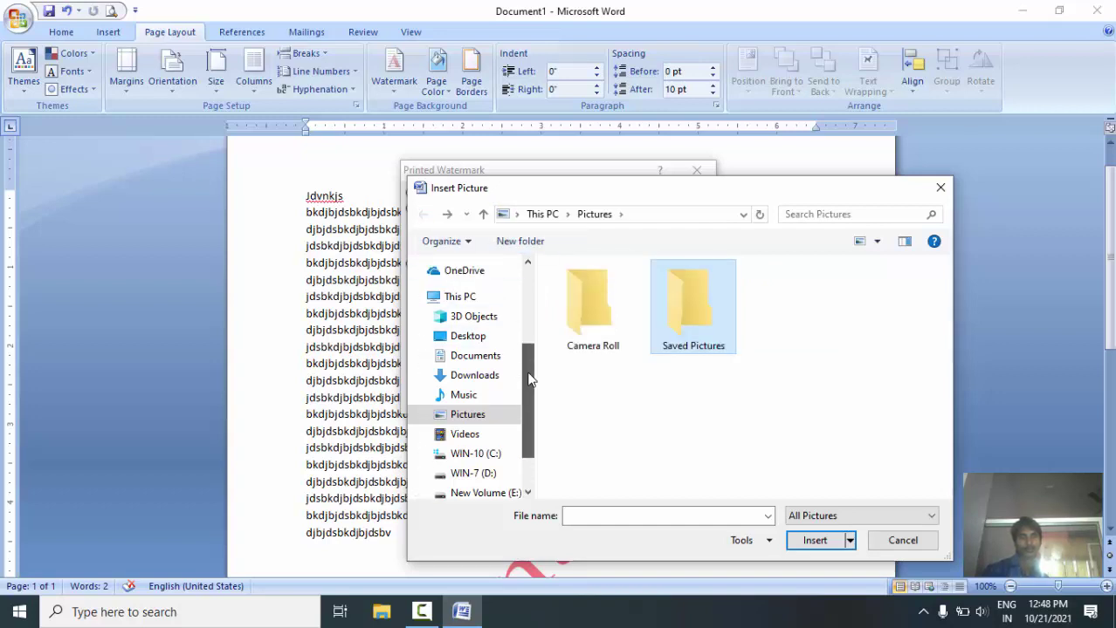
left_click(472, 434)
left_click(467, 416)
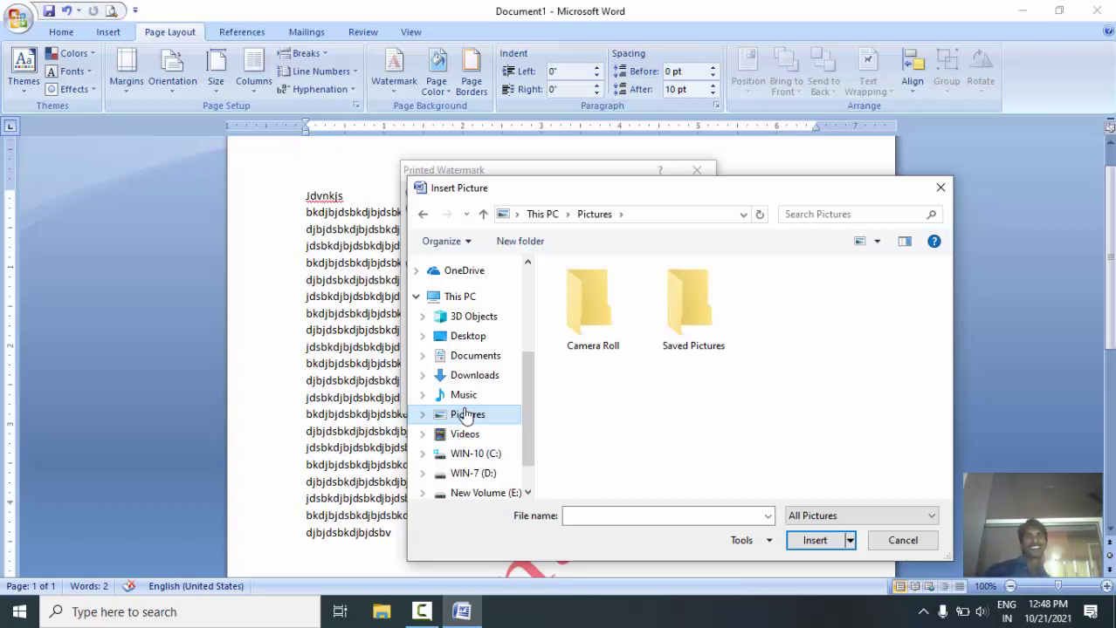
double_click(722, 330)
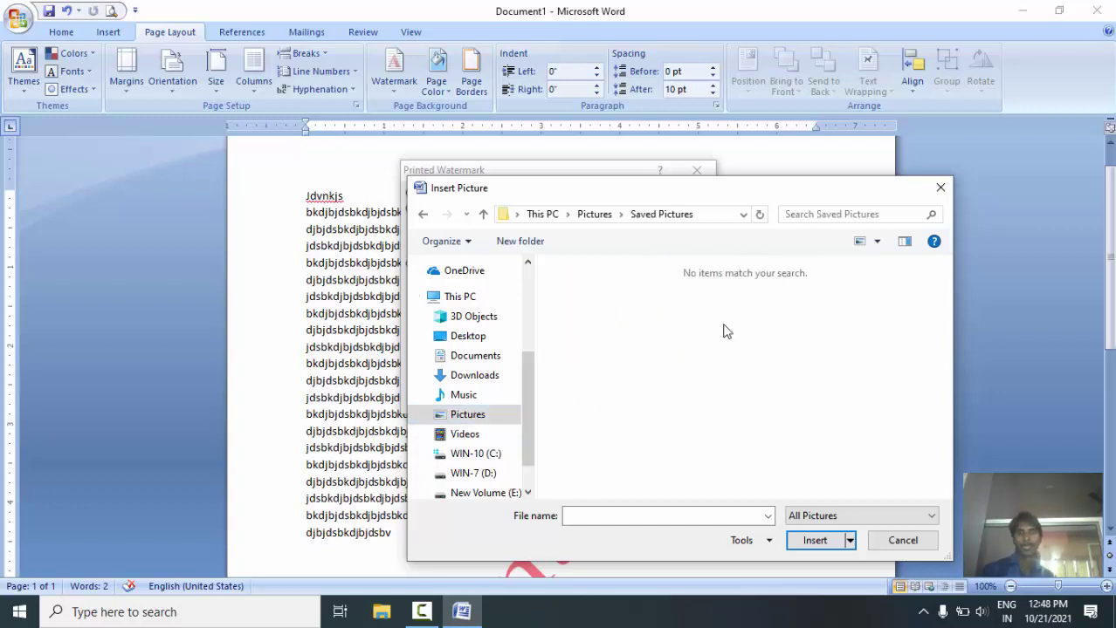
left_click(939, 191)
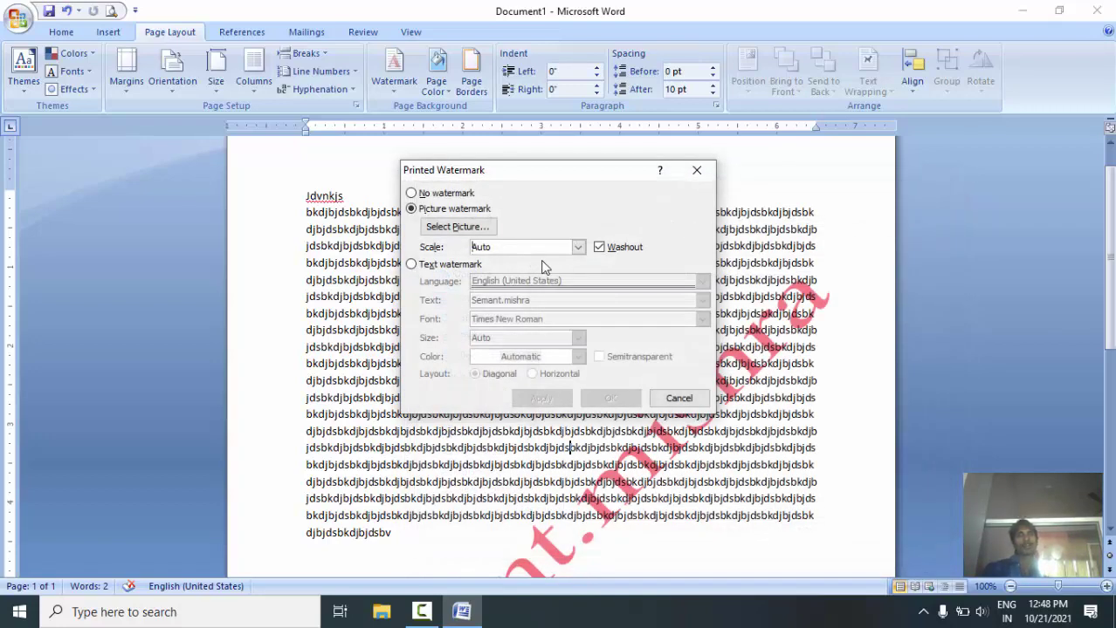
Step: Replace the text watermark with the washed-out Desktop photo dhruva121216_01.jpg as a custom picture watermark
left_click(696, 172)
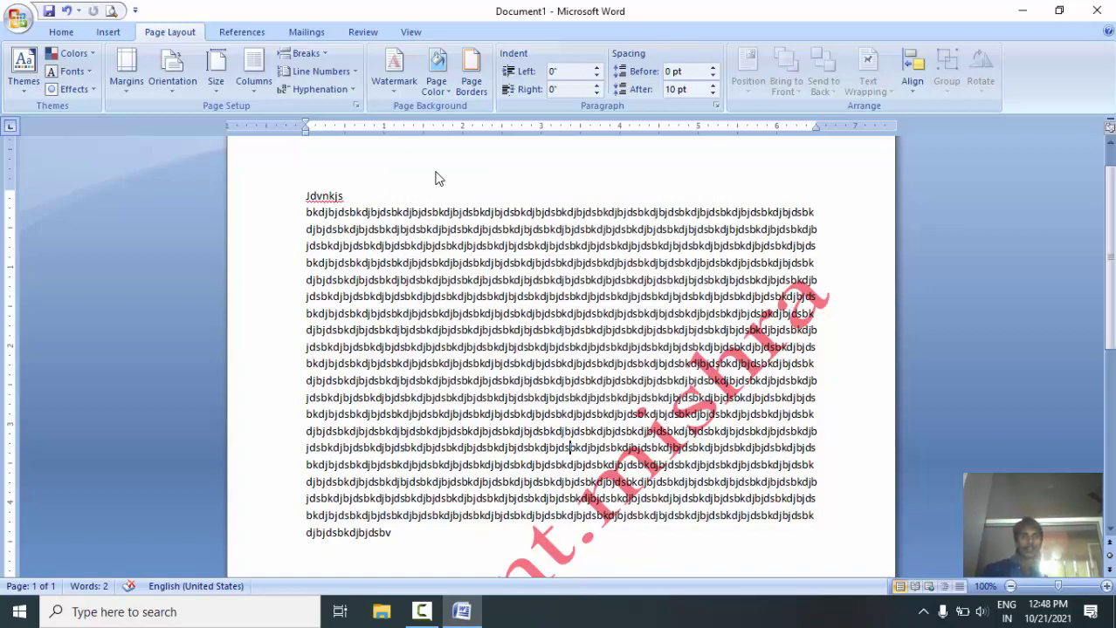
left_click(420, 613)
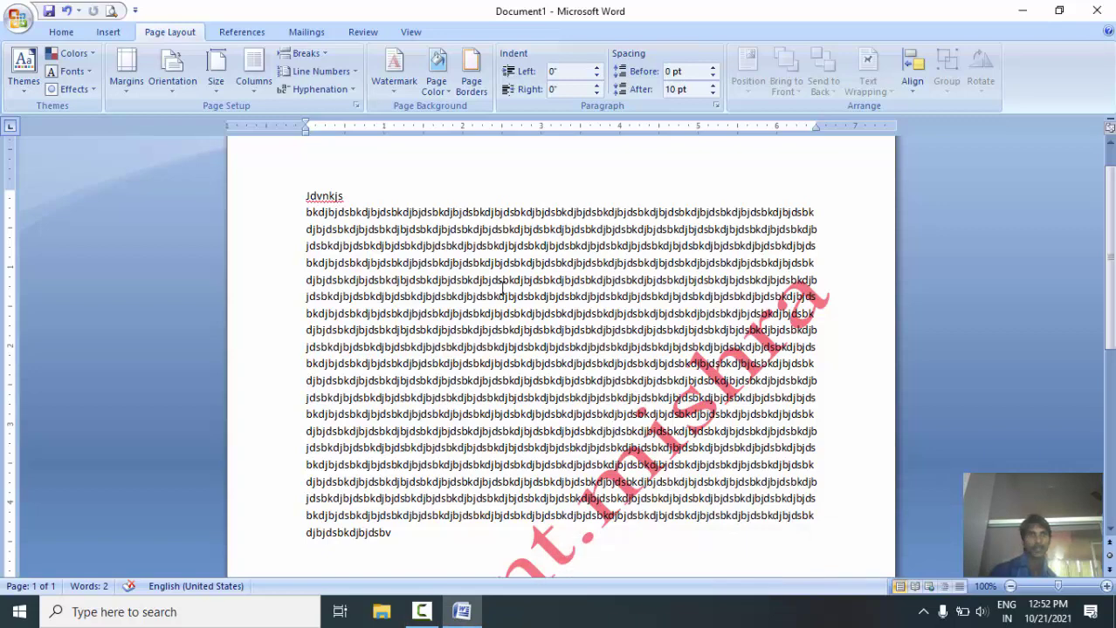
left_click(390, 69)
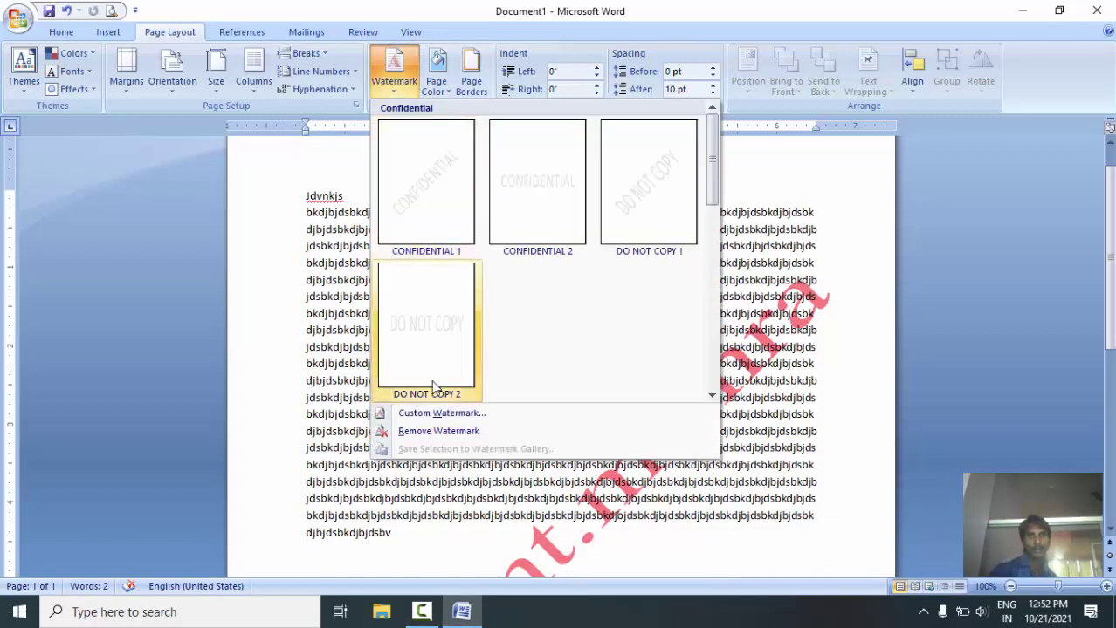
left_click(438, 414)
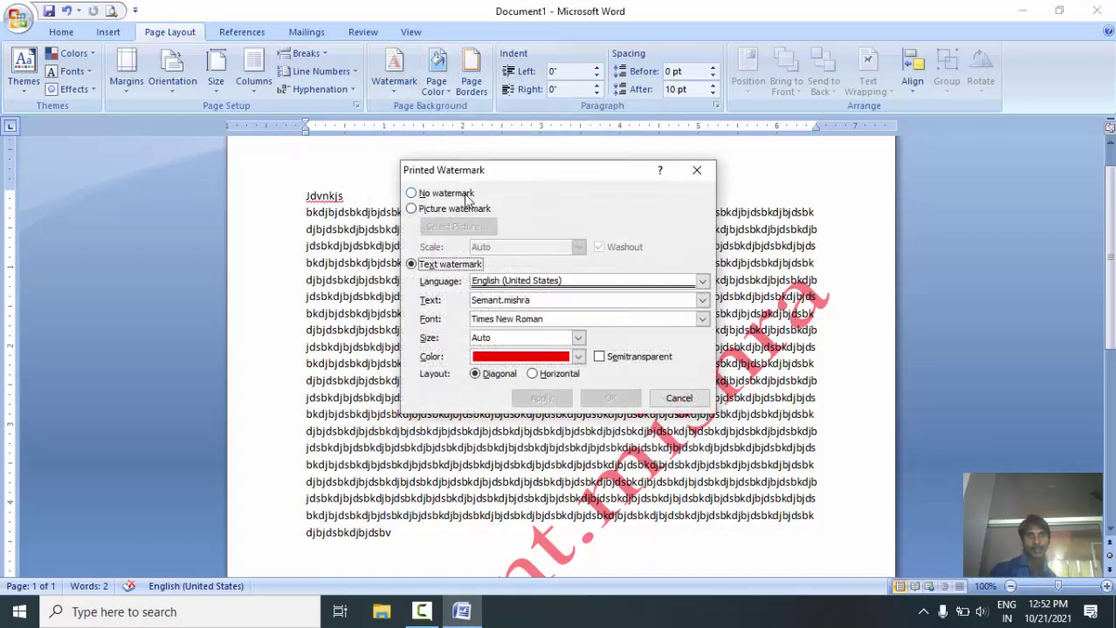
left_click(468, 210)
left_click(471, 226)
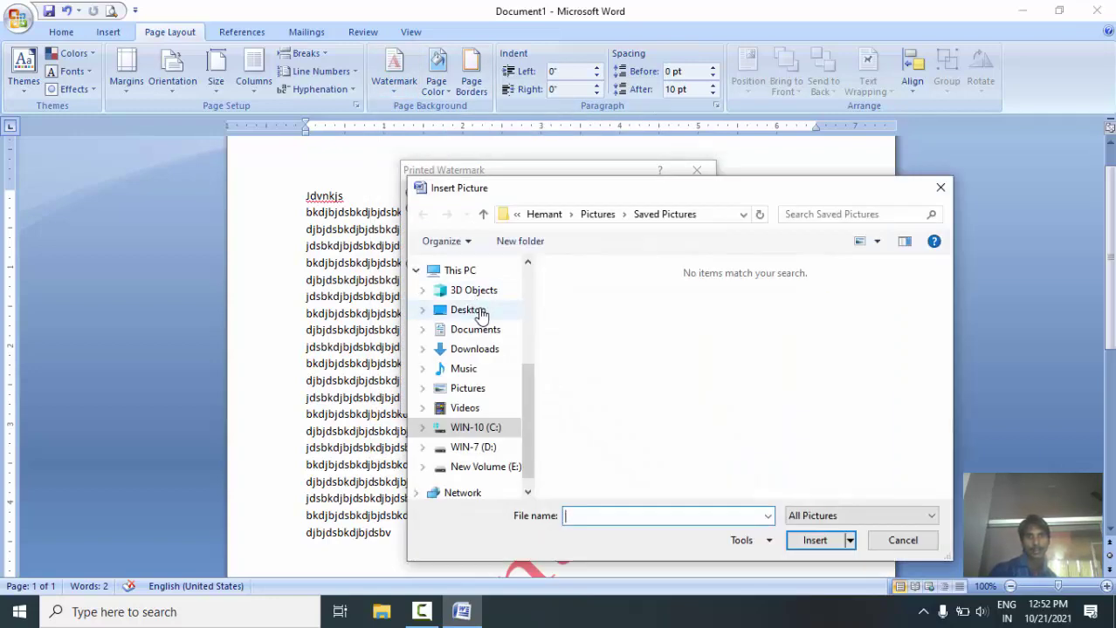
left_click(472, 310)
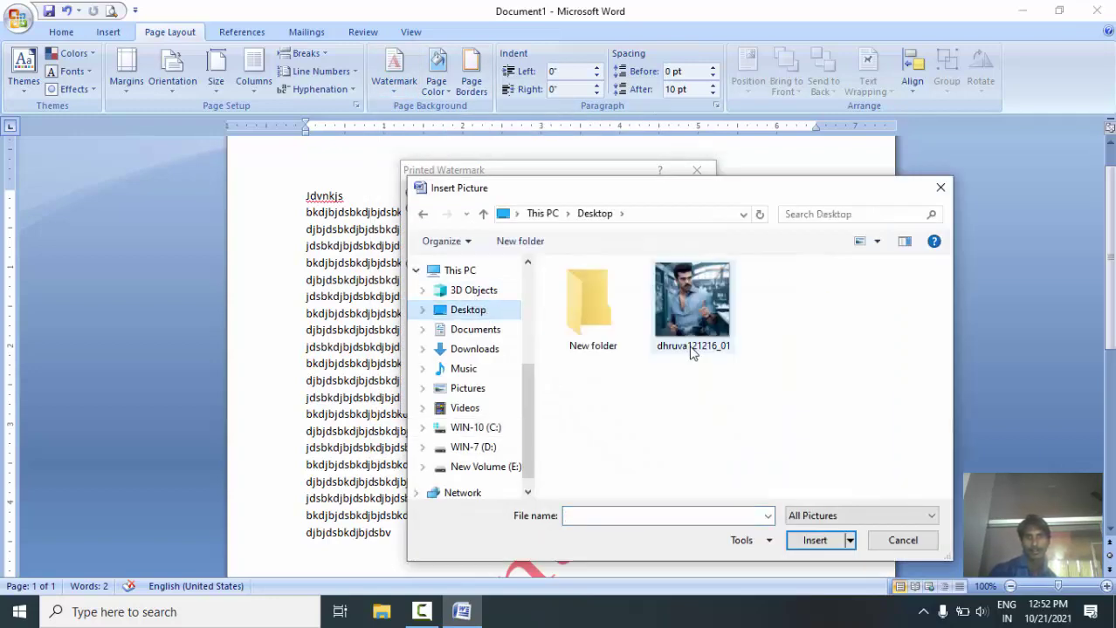
left_click(691, 348)
double_click(691, 347)
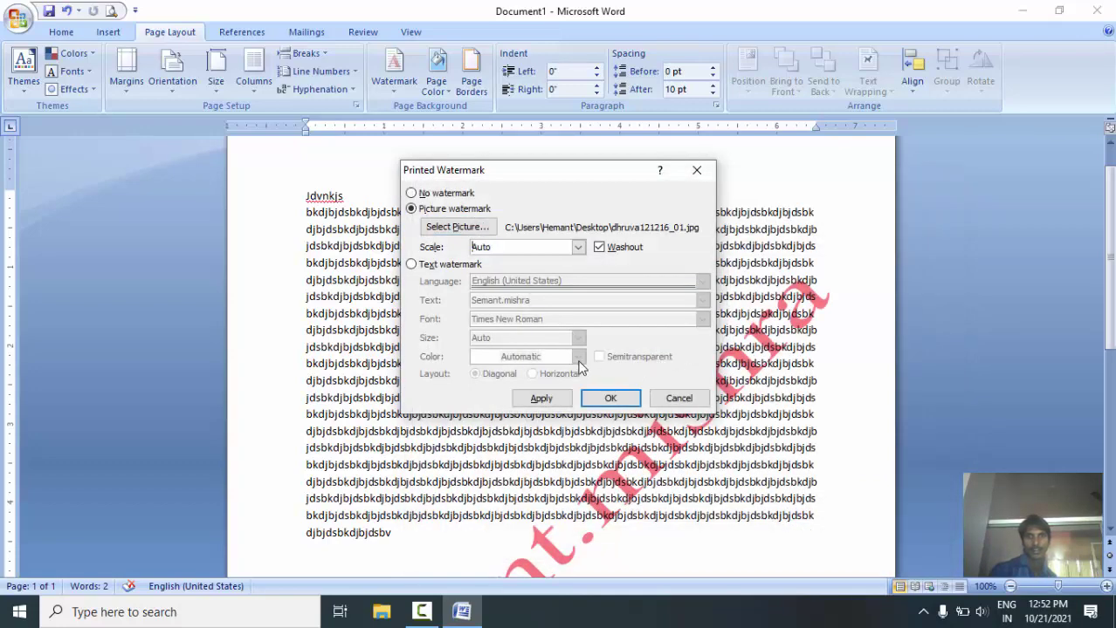
left_click(529, 398)
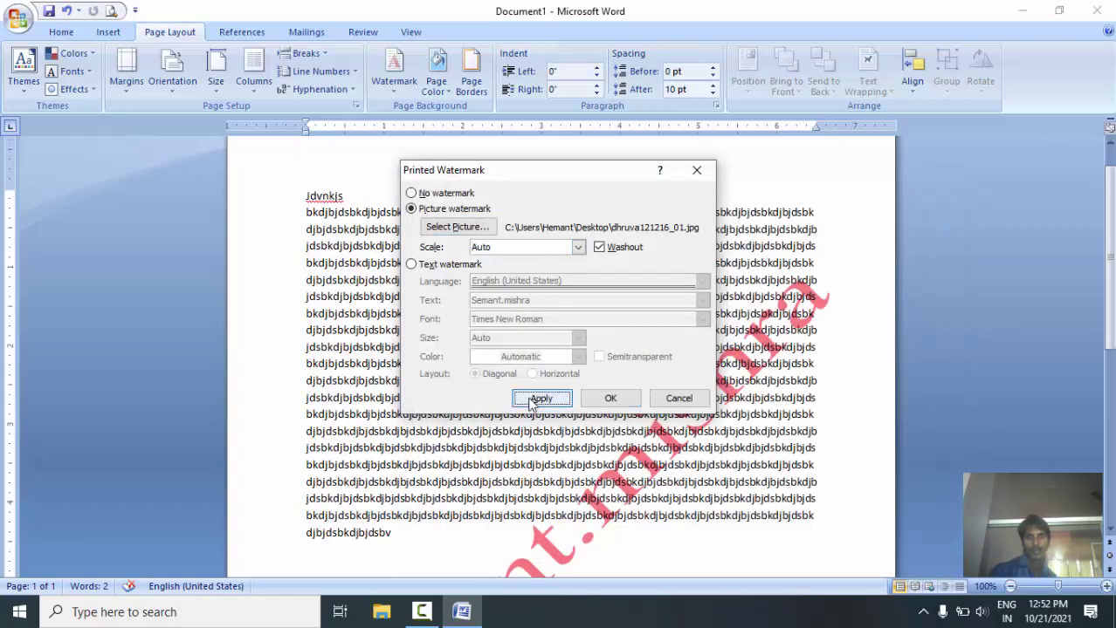
left_click(685, 403)
Step: Check the picture watermark in Print Preview, zooming to full size and back out
scroll(558, 349, "down", 5)
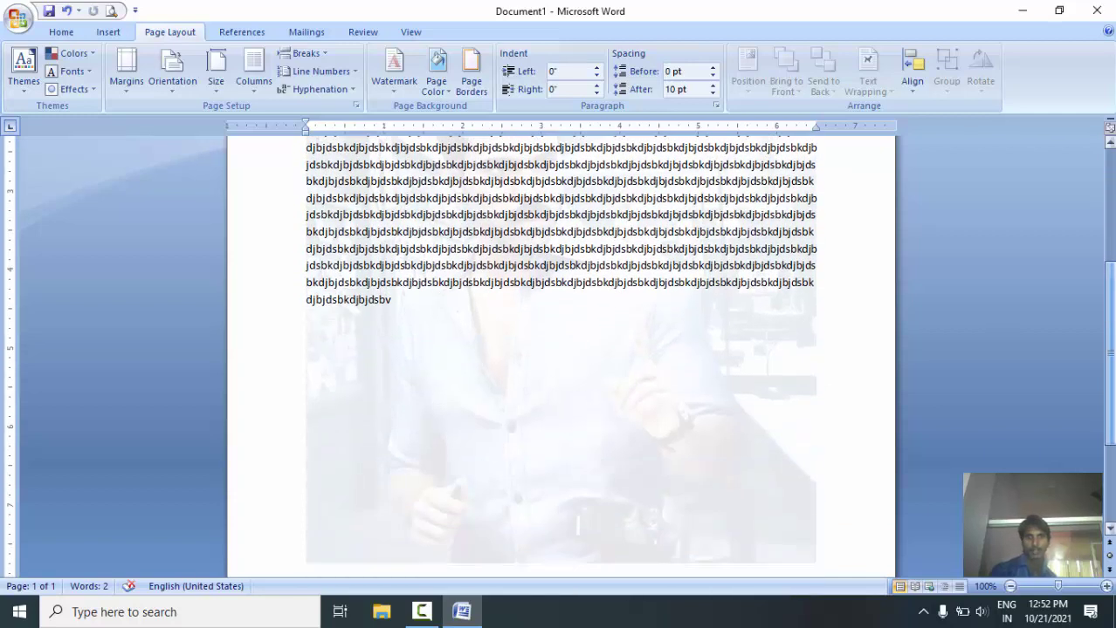
scroll(559, 349, "down", 2)
scroll(558, 349, "up", 3)
scroll(559, 349, "up", 1)
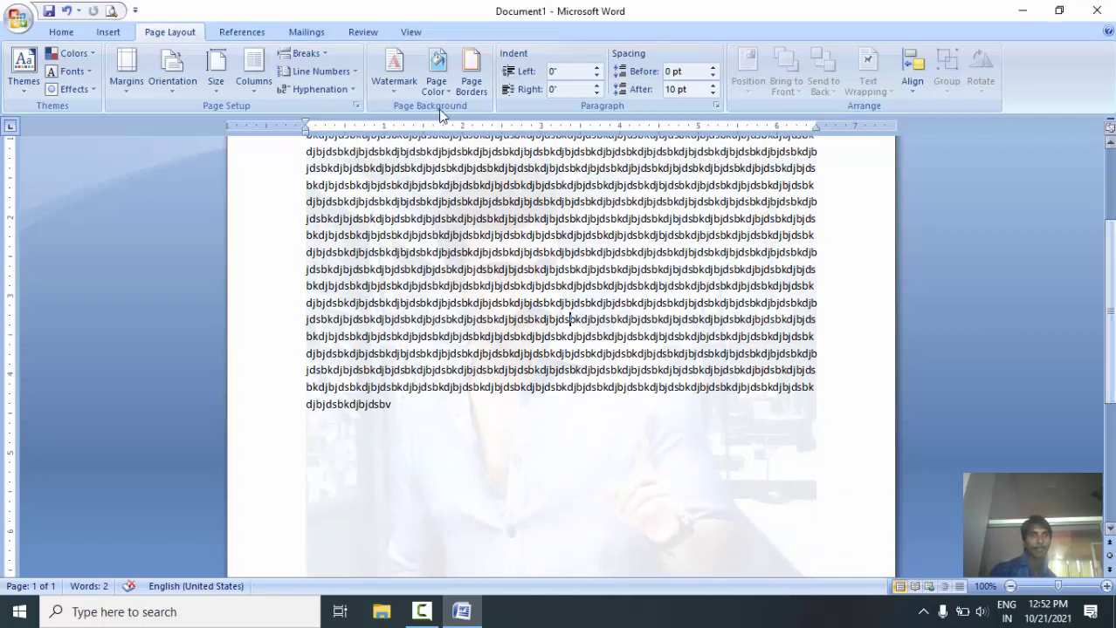
left_click(108, 11)
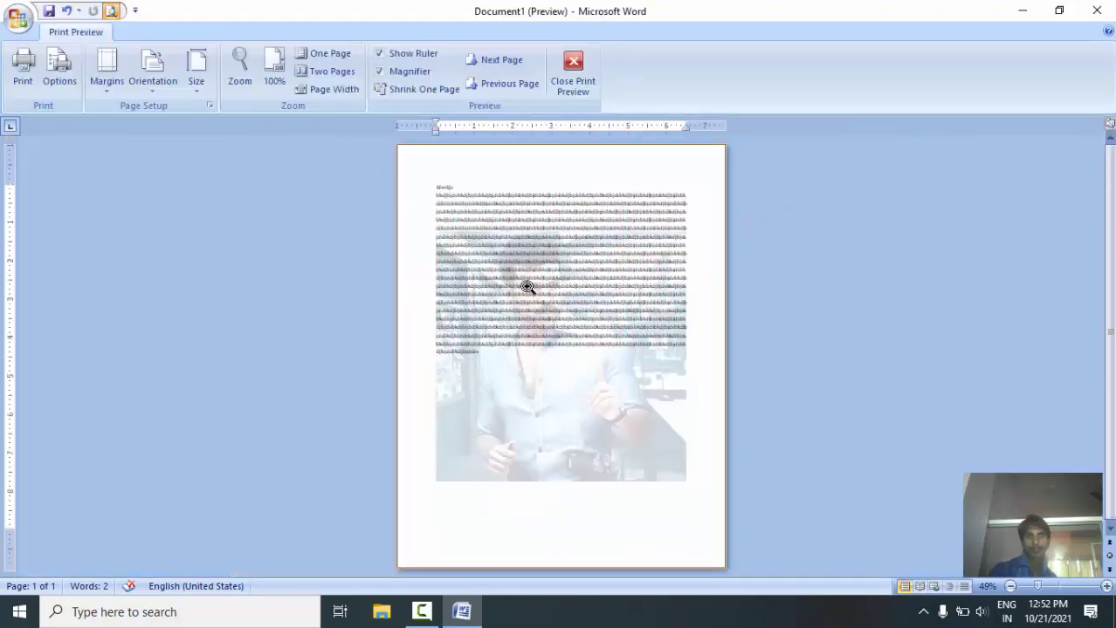
left_click(526, 285)
left_click(526, 287)
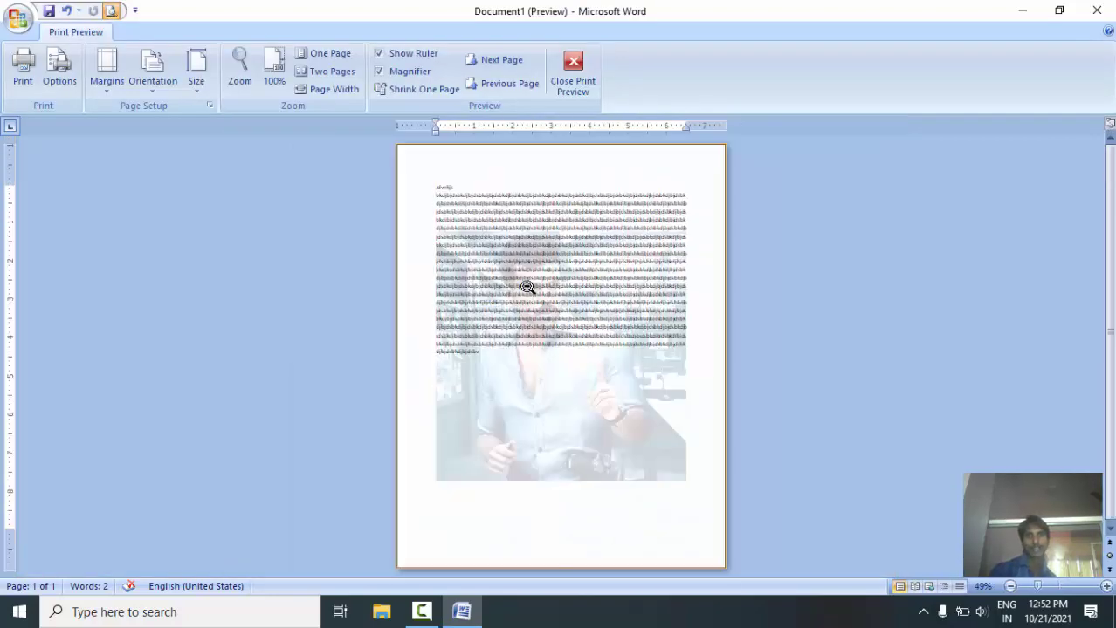
left_click(573, 77)
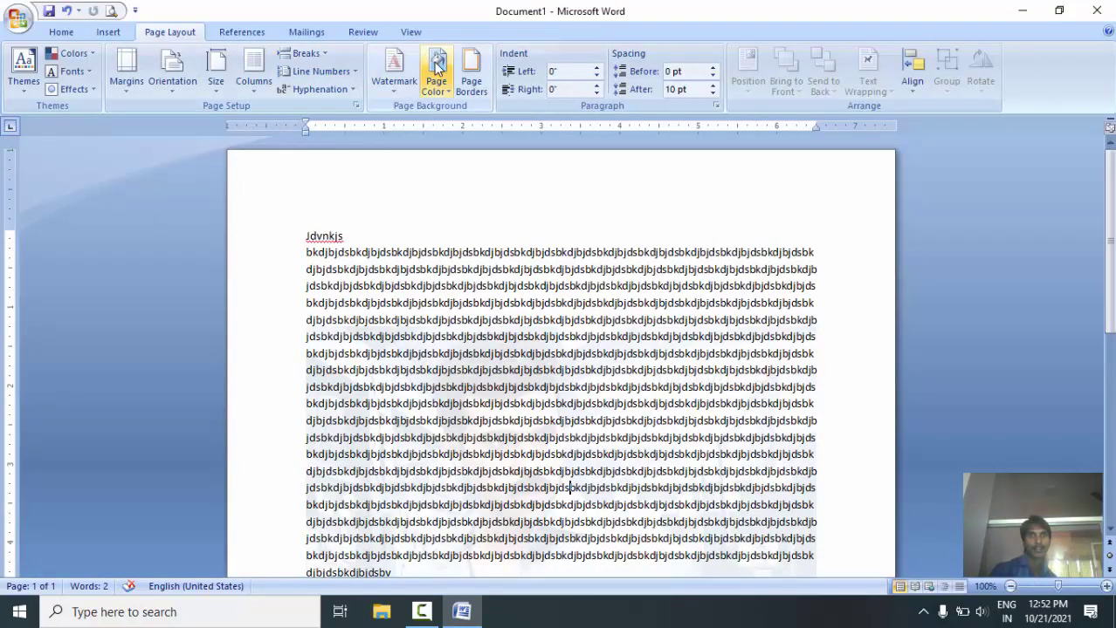
Step: Remove the watermark and reinsert the Desktop photo as a custom picture watermark
left_click(393, 71)
left_click(447, 430)
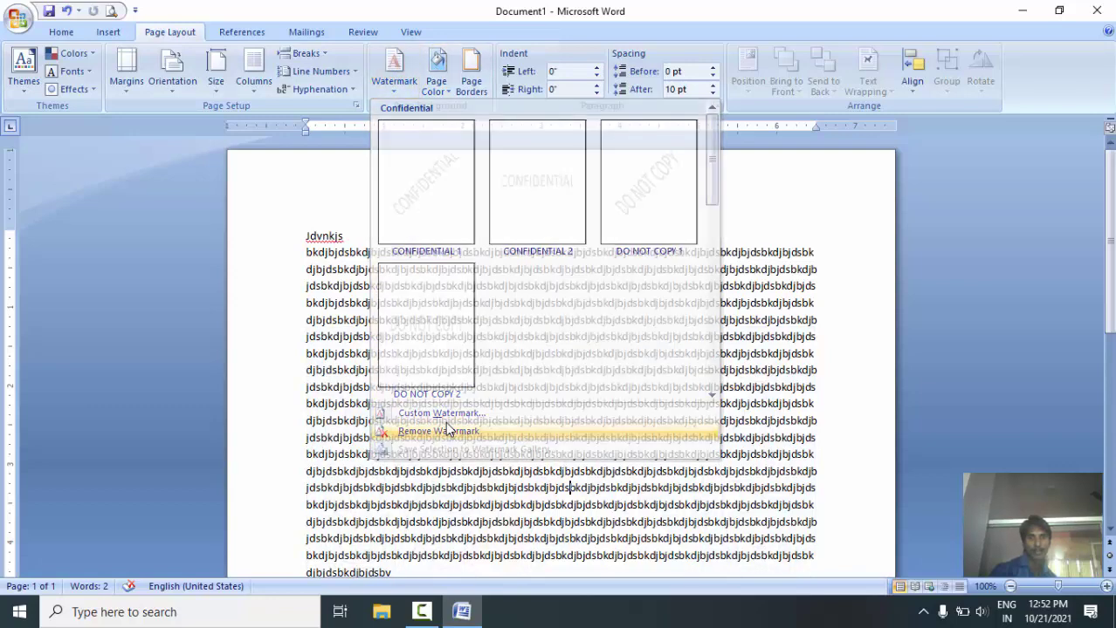
left_click(397, 83)
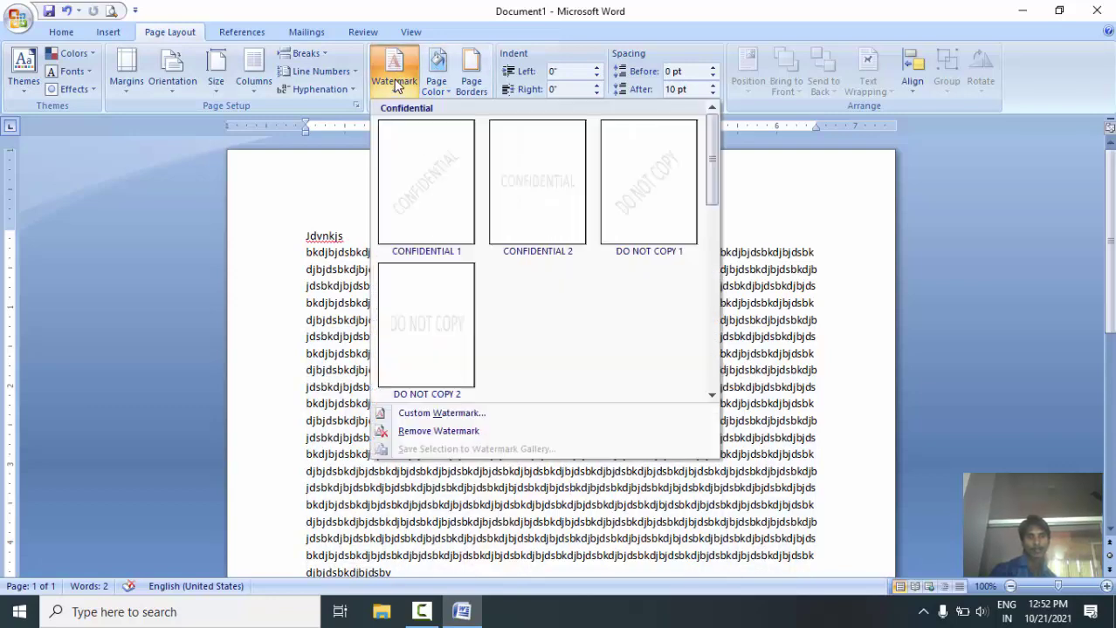
left_click(441, 413)
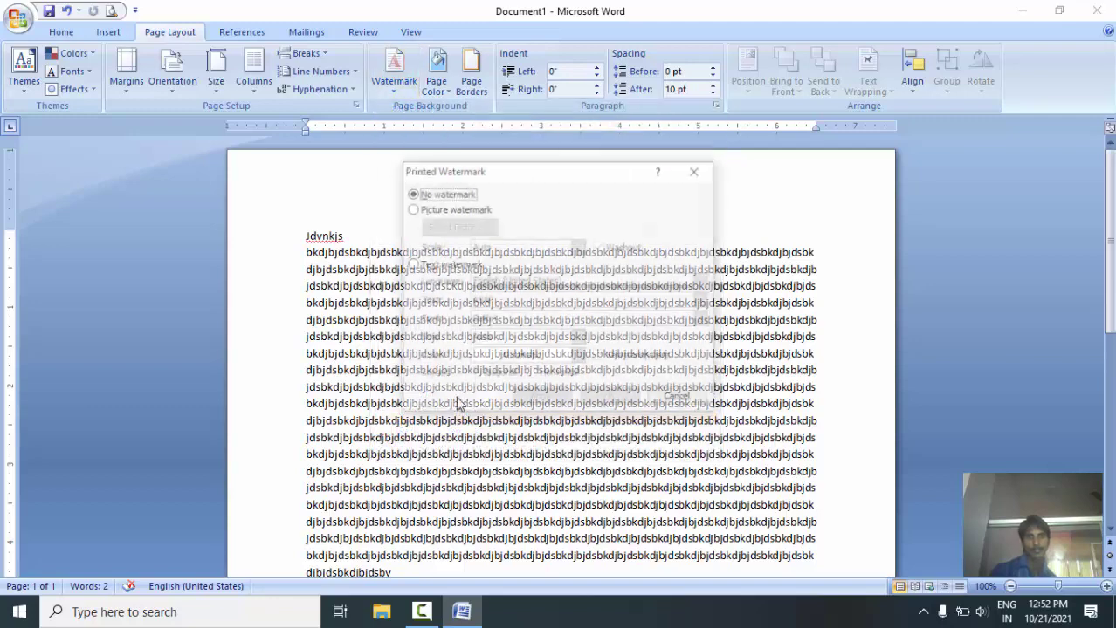
left_click(412, 209)
left_click(454, 227)
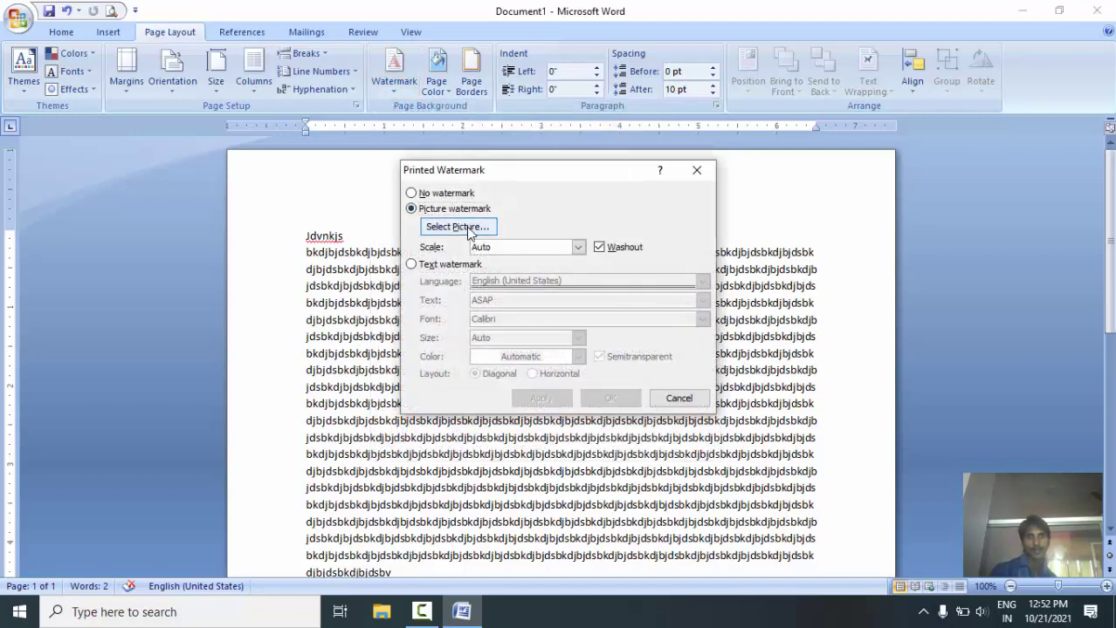
double_click(681, 305)
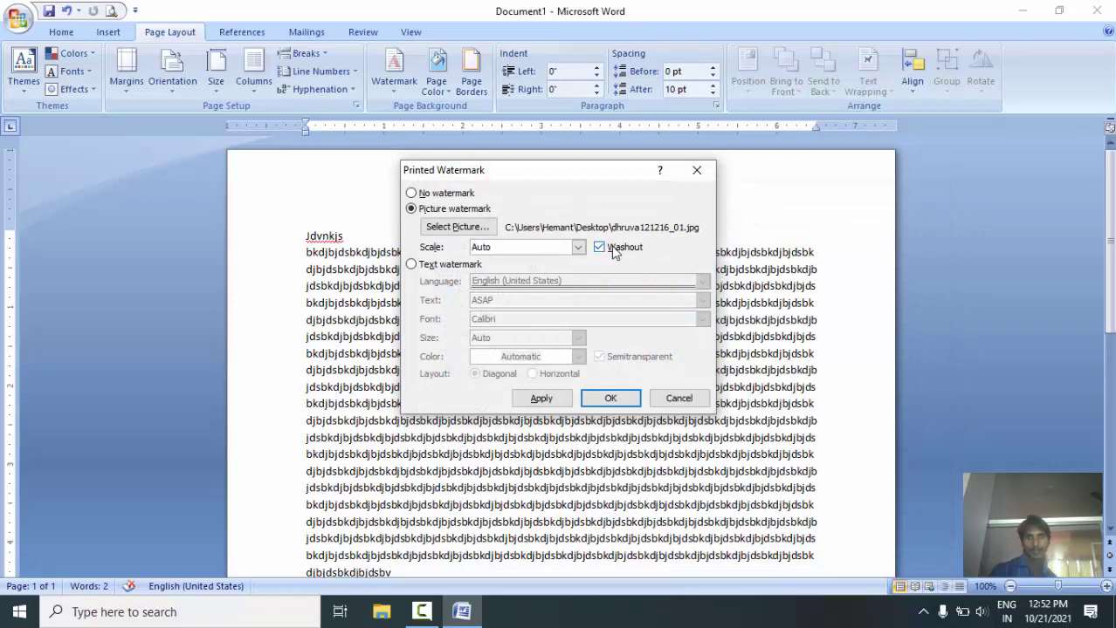
Step: Toggle Washout off, on and off again, applying each time, leaving a full-colour watermark
left_click(612, 250)
left_click(541, 402)
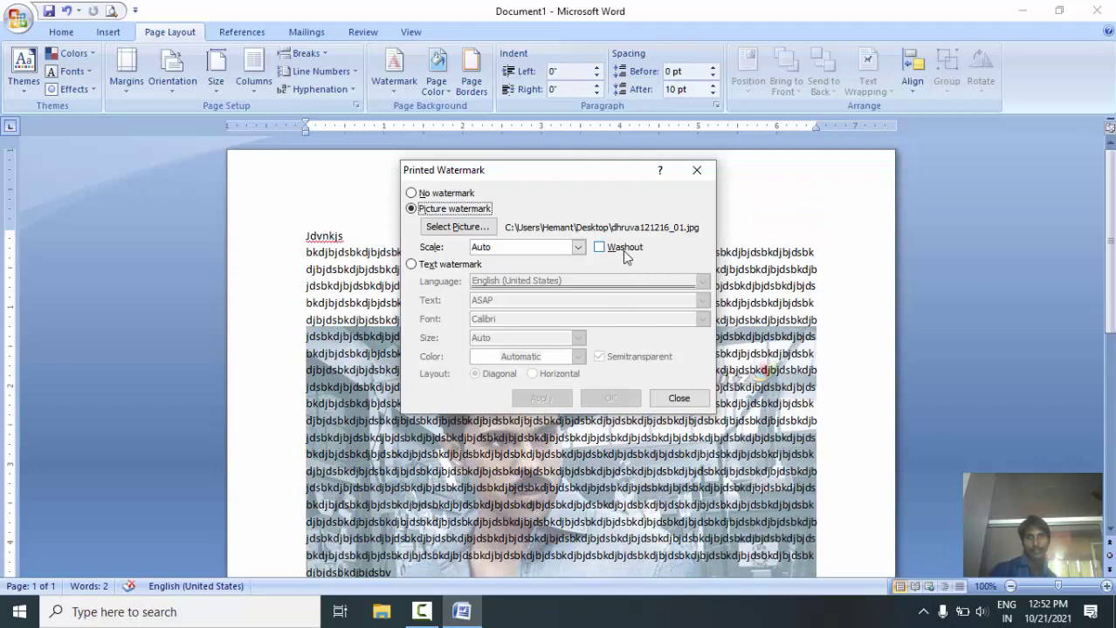
left_click(622, 251)
left_click(539, 399)
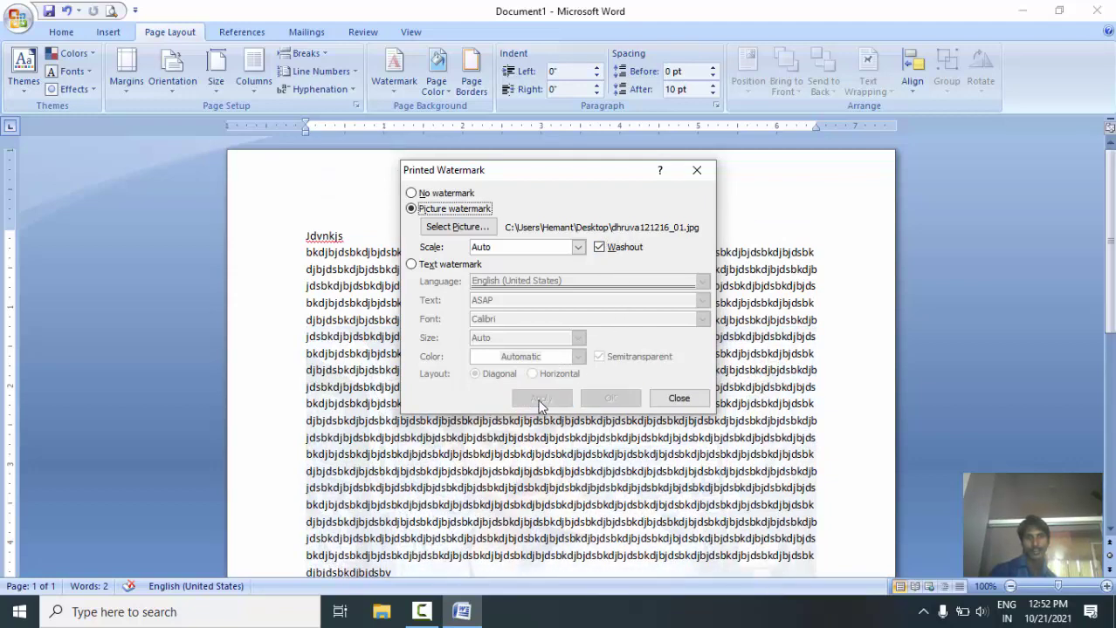
left_click(614, 252)
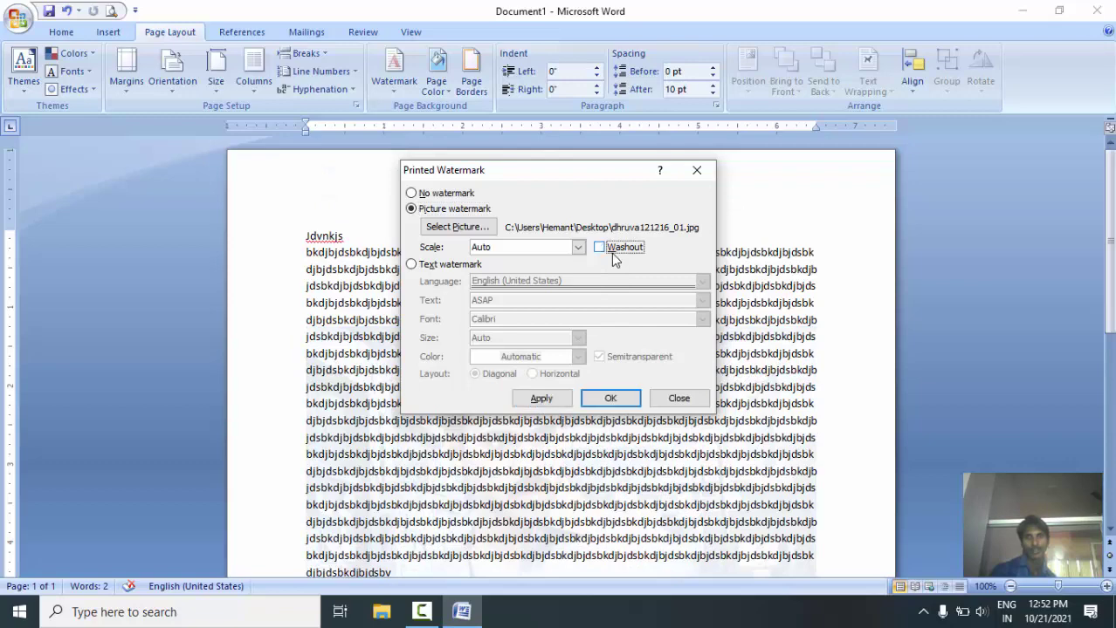
left_click(541, 399)
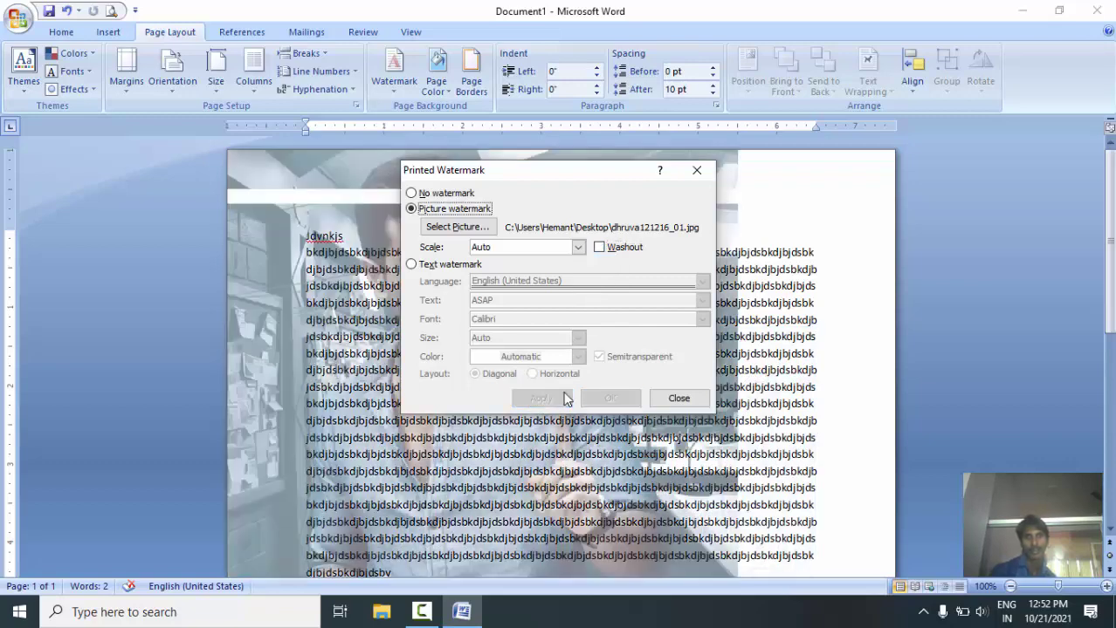
left_click(678, 398)
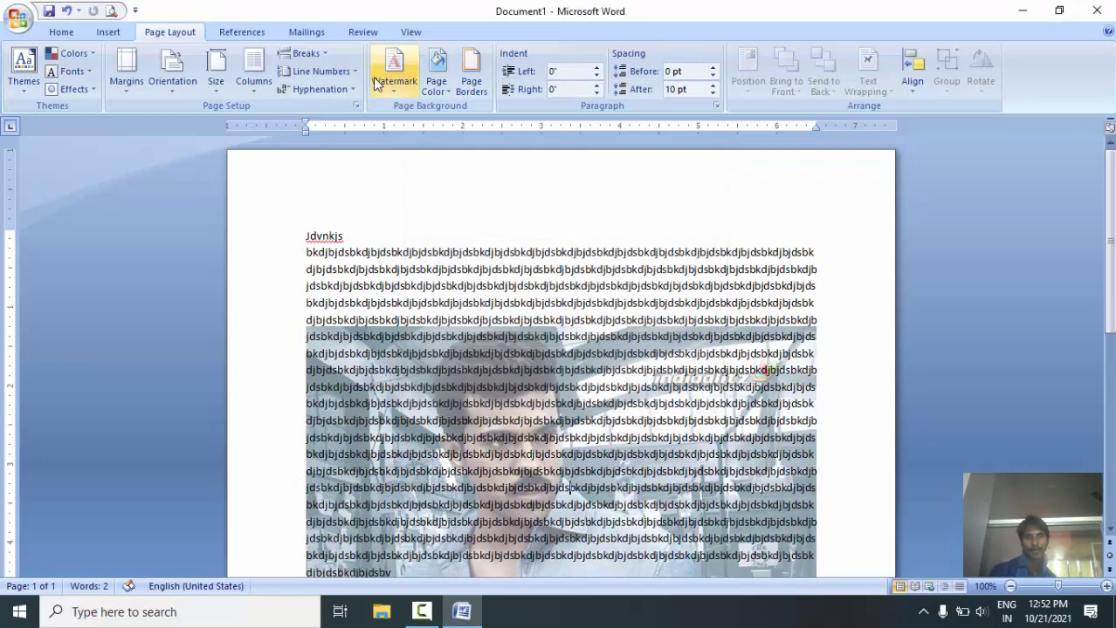
Step: Inspect the full-colour watermark in Print Preview, zooming in and out, then return to editing
left_click(114, 12)
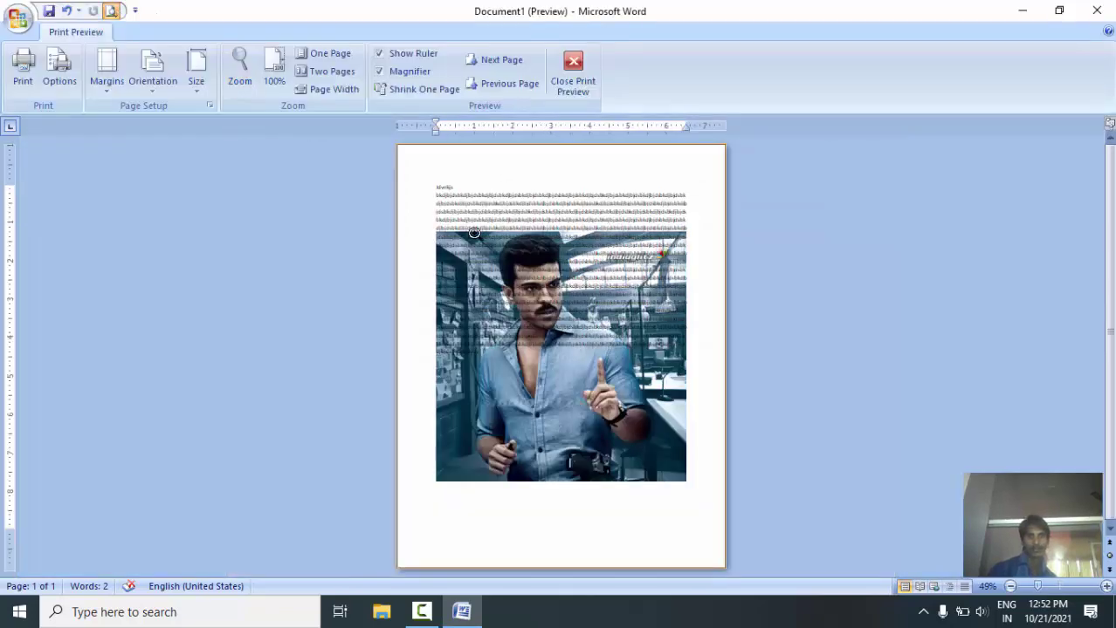
left_click(473, 232)
left_click(527, 367)
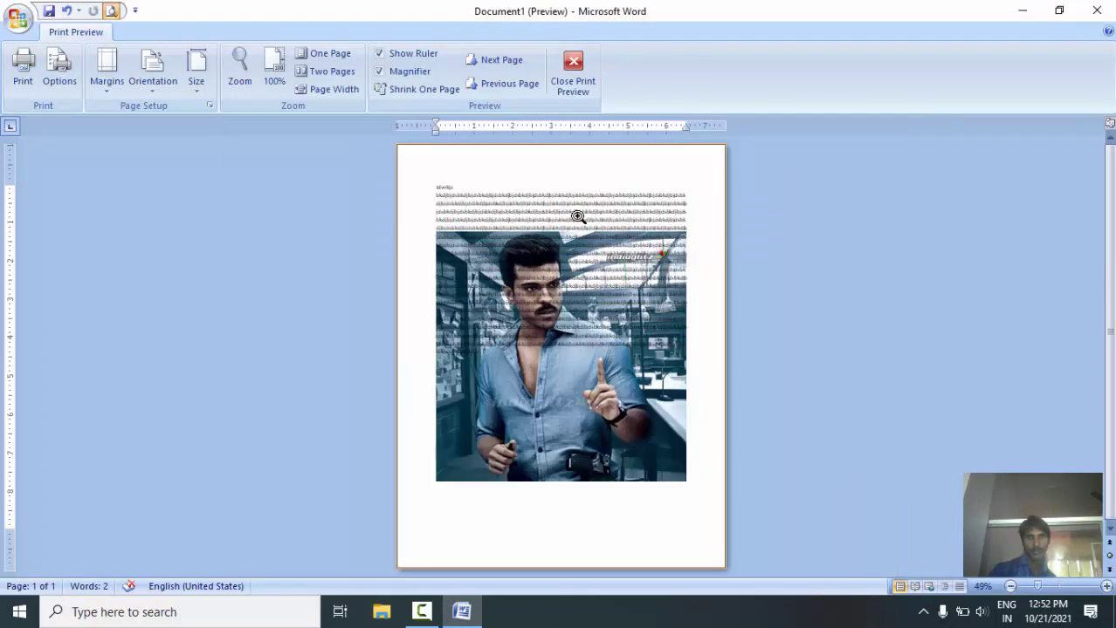
left_click(587, 67)
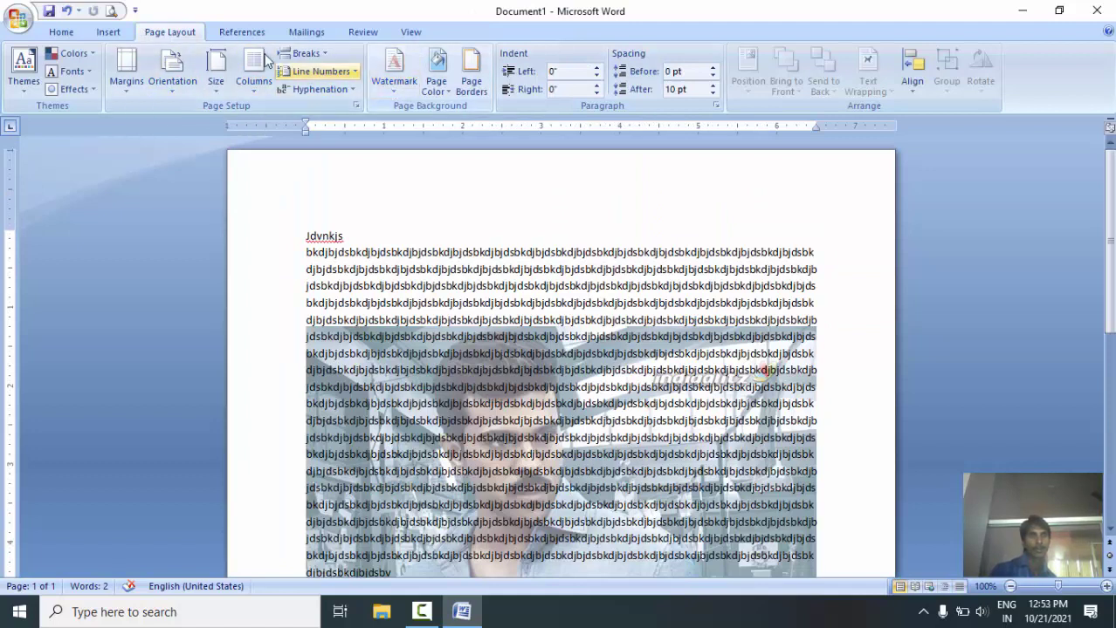
left_click(399, 74)
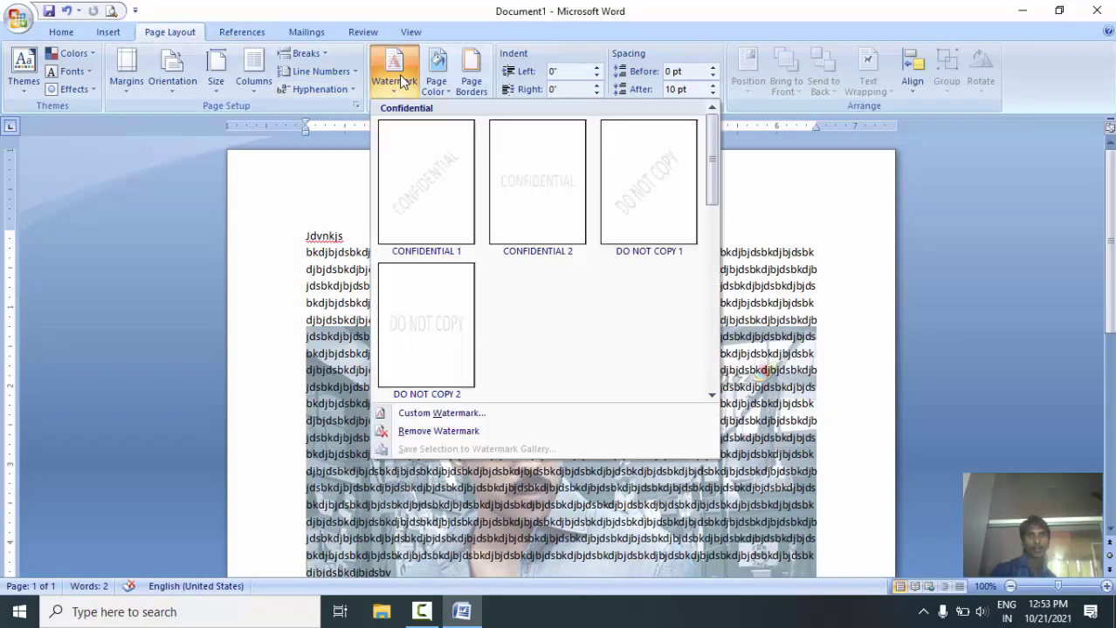
left_click(426, 416)
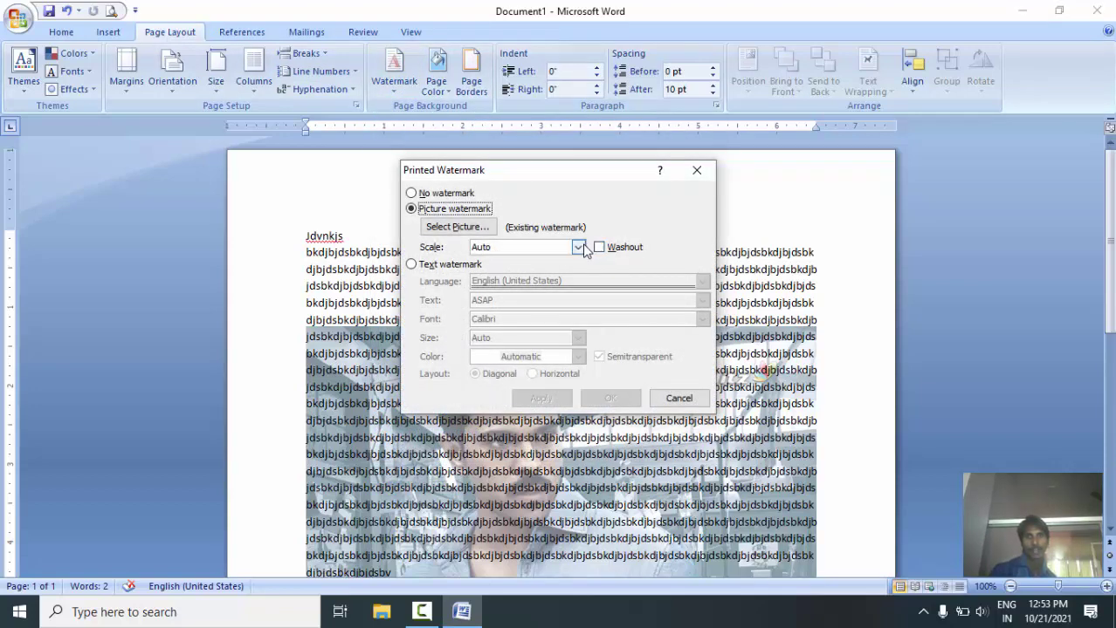
left_click(578, 248)
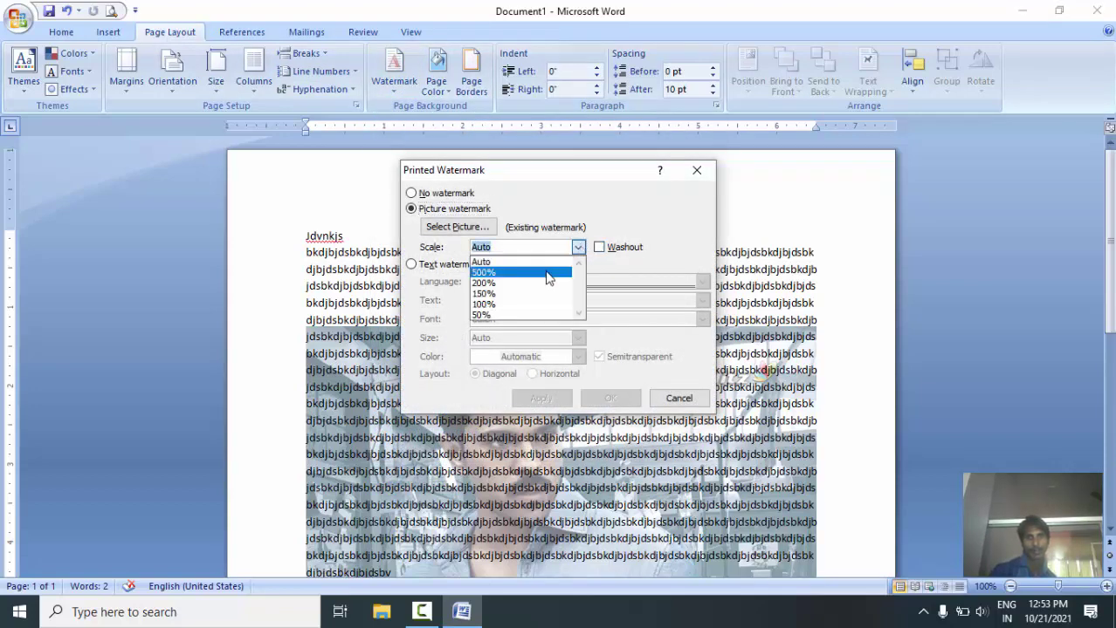
left_click(548, 272)
left_click(542, 398)
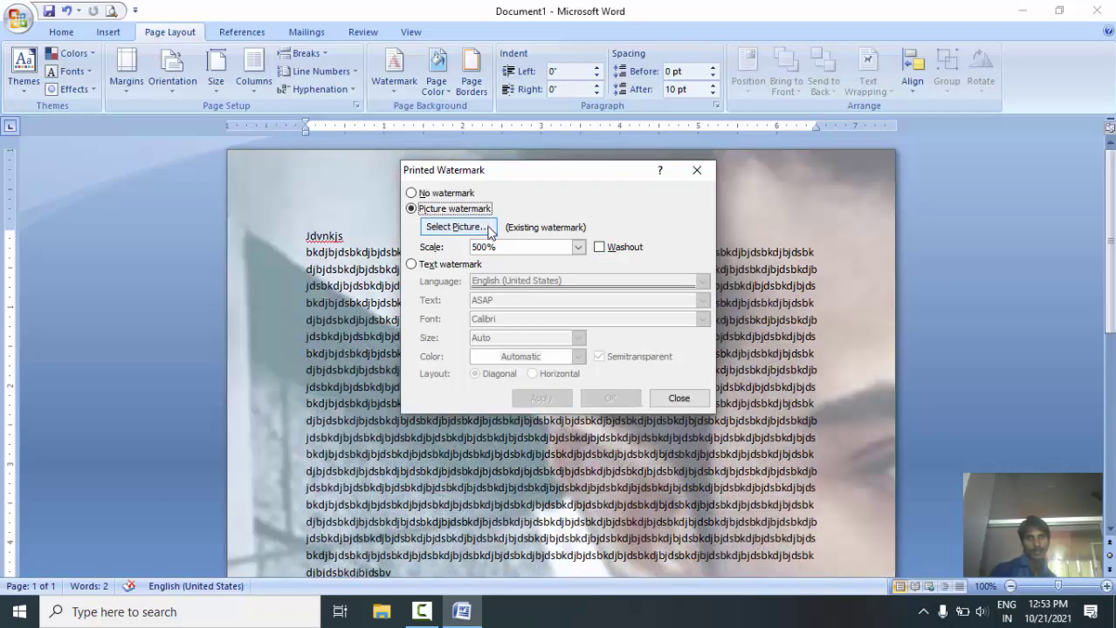
left_click(578, 247)
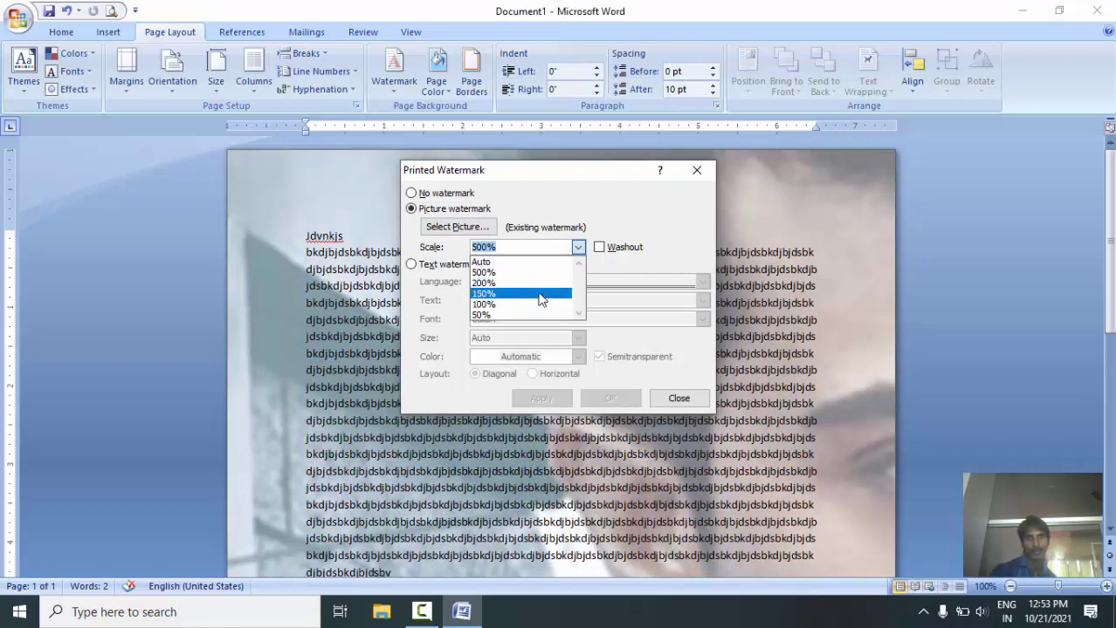
left_click(538, 296)
left_click(550, 399)
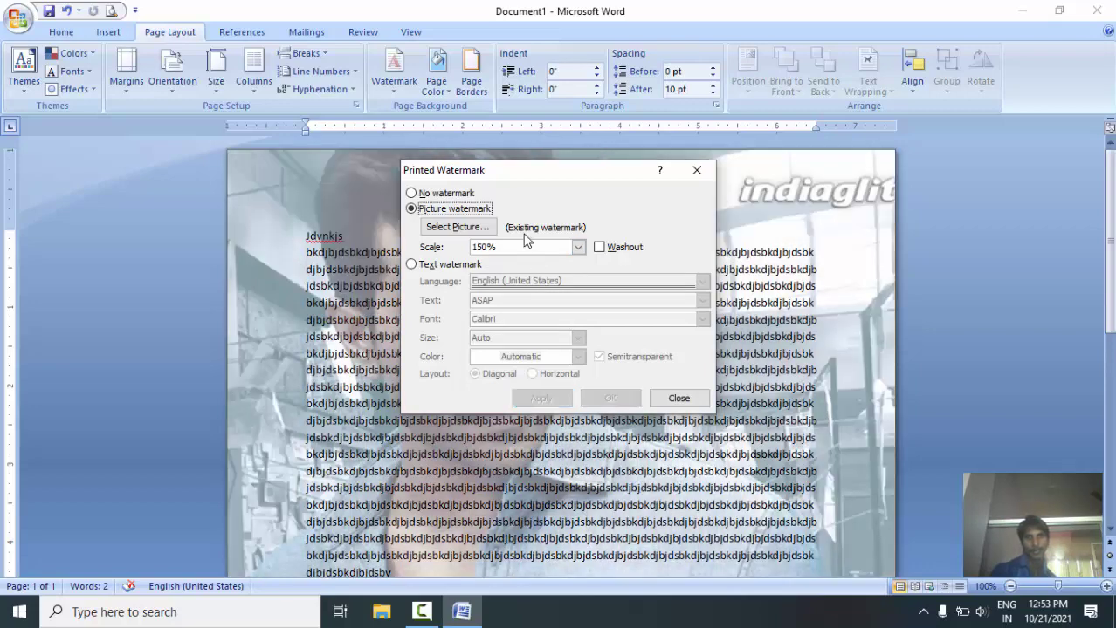
left_click(577, 249)
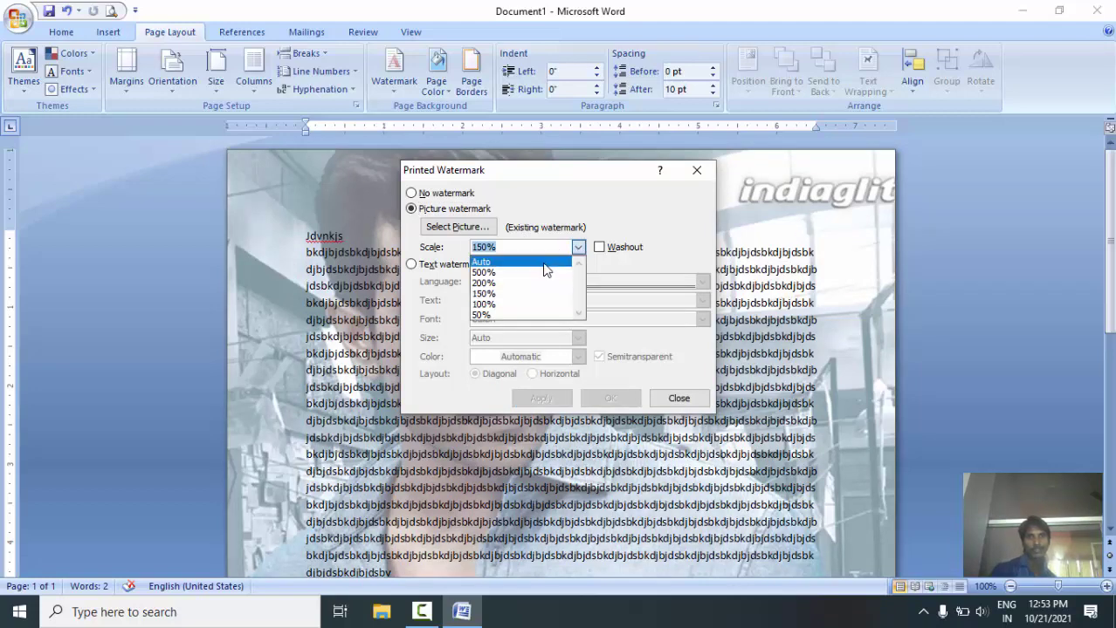
left_click(545, 264)
left_click(543, 398)
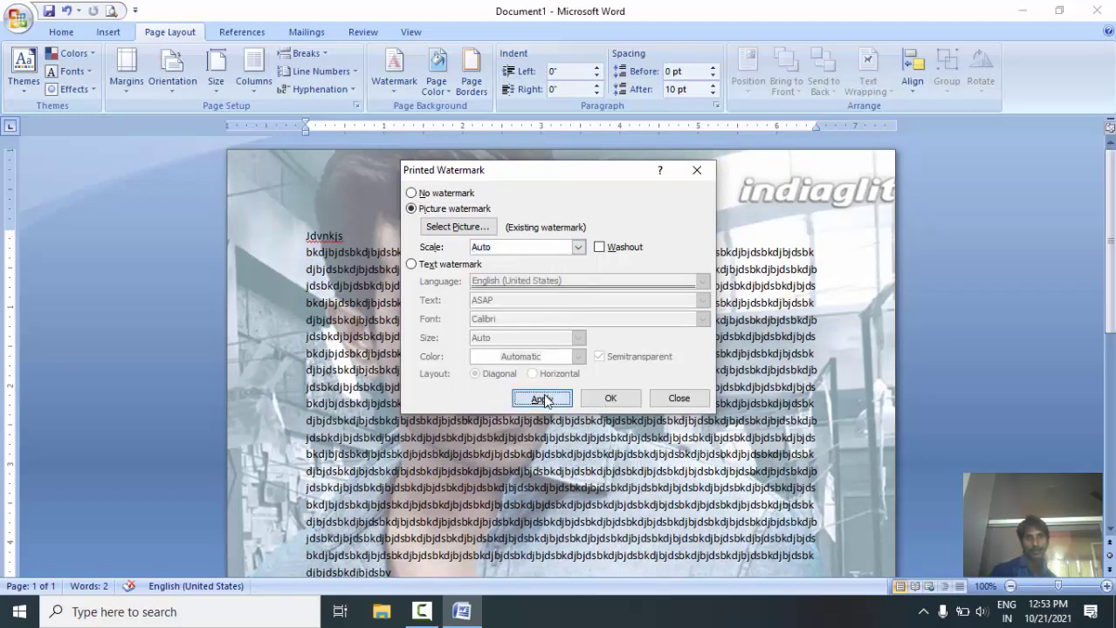
left_click(676, 398)
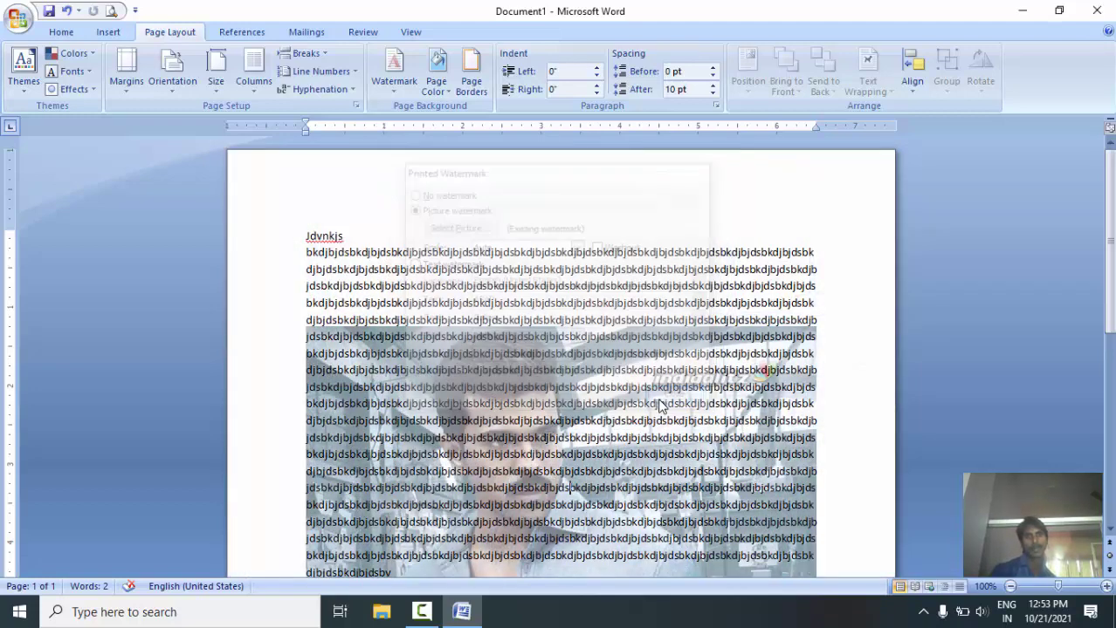
left_click(110, 10)
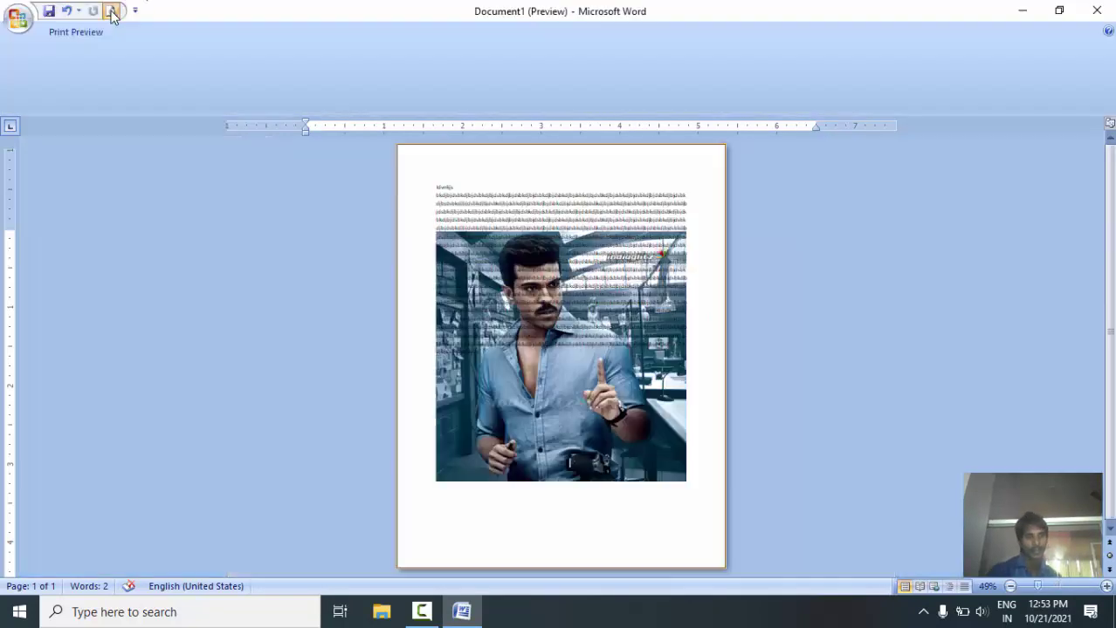
left_click(111, 11)
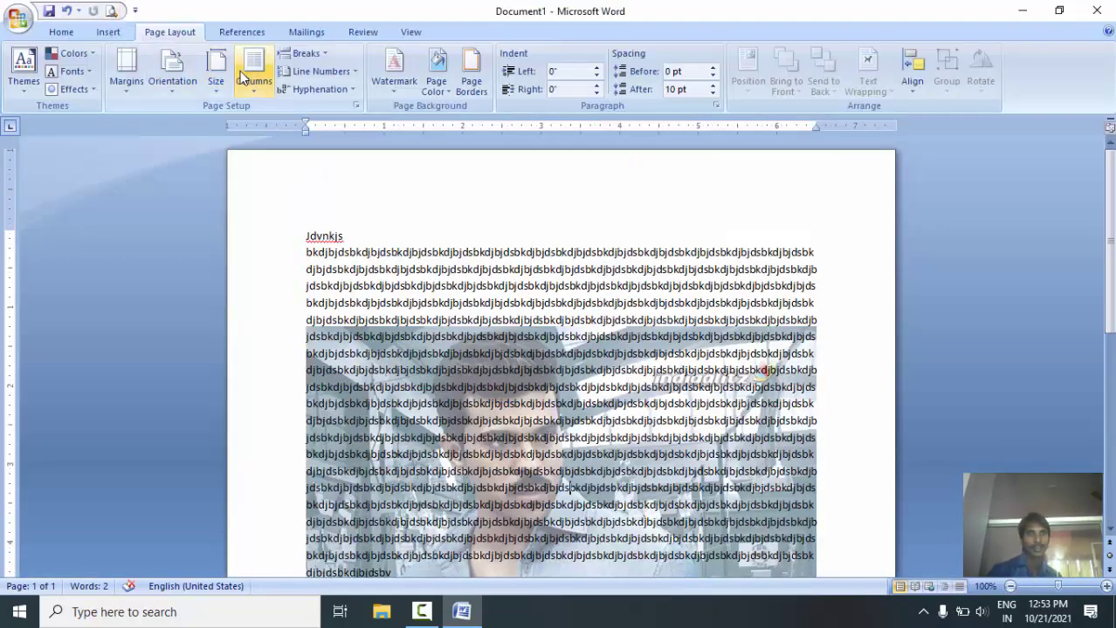
Step: Choose Remove Watermark, then dismiss the reopened Watermark gallery without changes
left_click(381, 90)
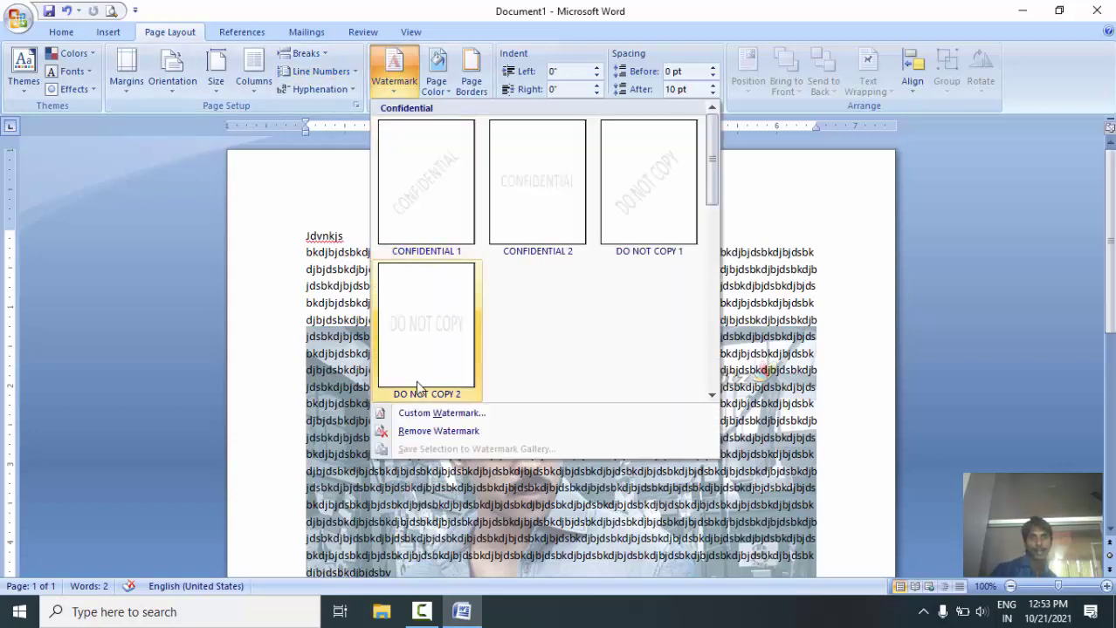
left_click(424, 433)
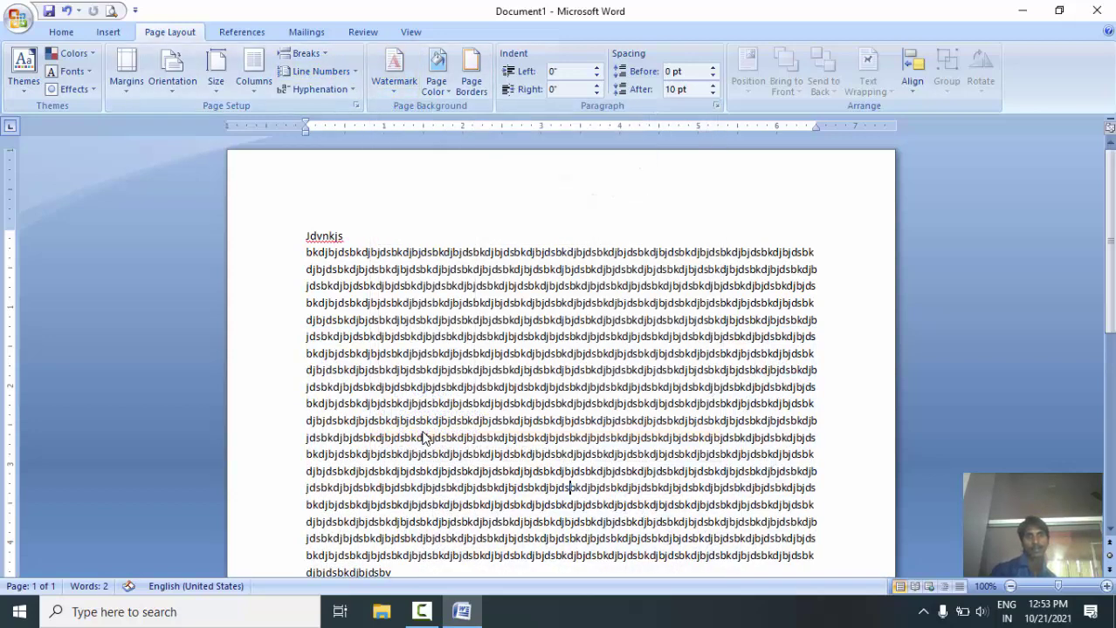
left_click(394, 74)
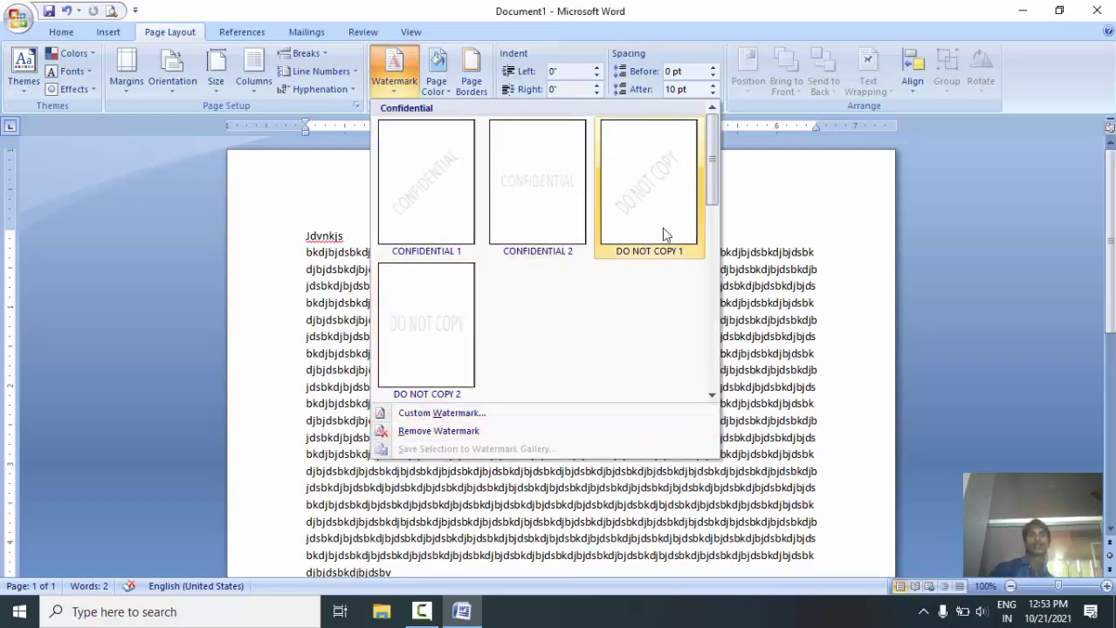
left_click(797, 336)
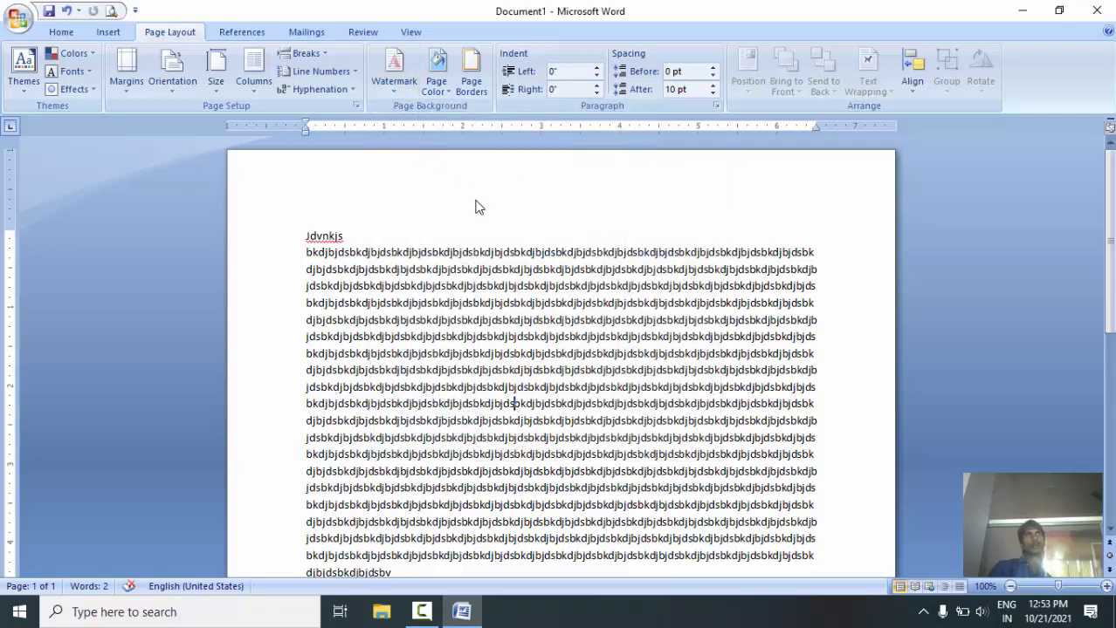
Step: Make the page colour light blue and check it in Print Preview
left_click(445, 79)
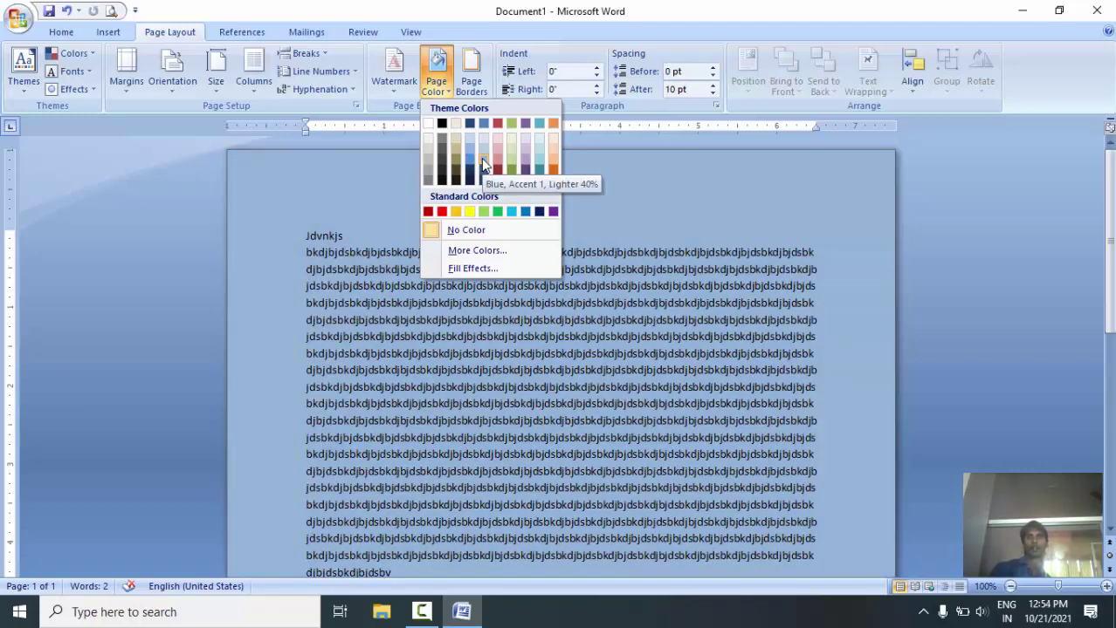
left_click(481, 158)
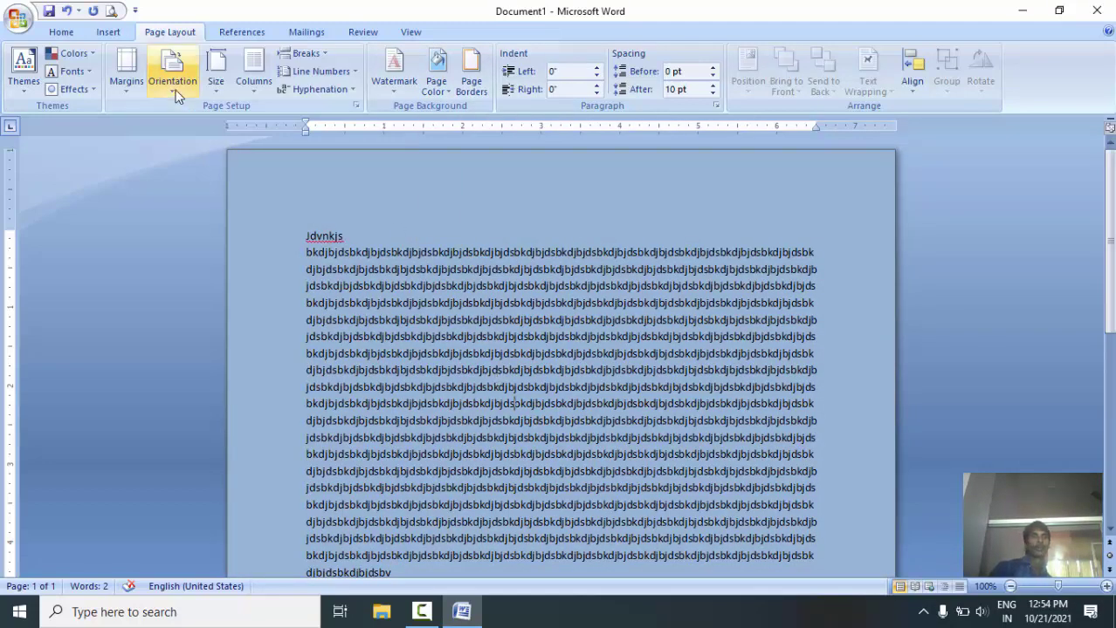
left_click(110, 12)
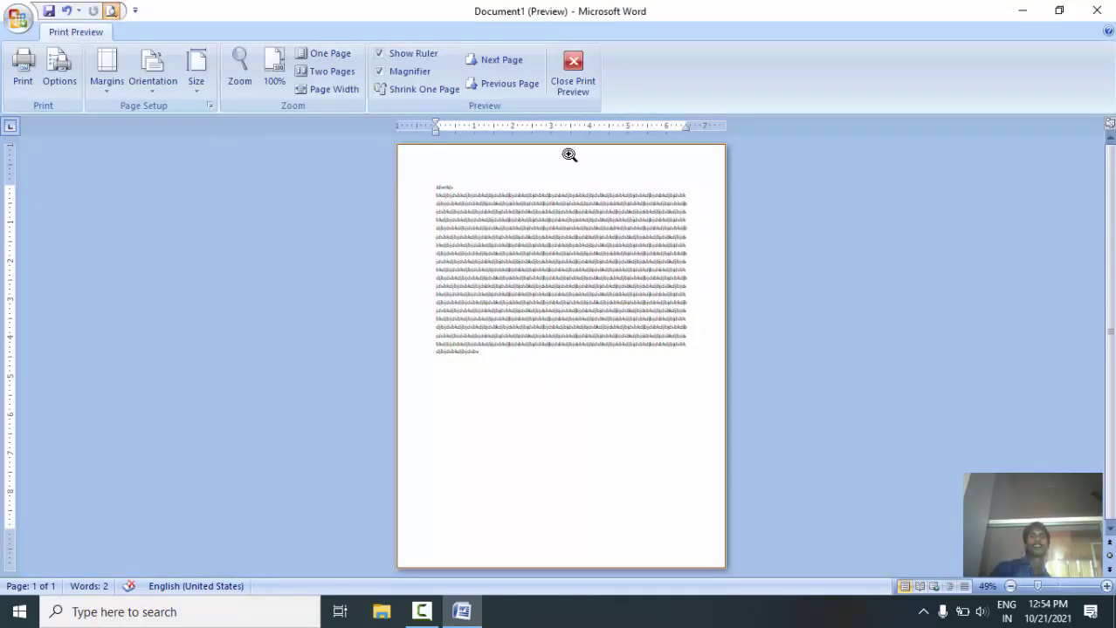
left_click(575, 88)
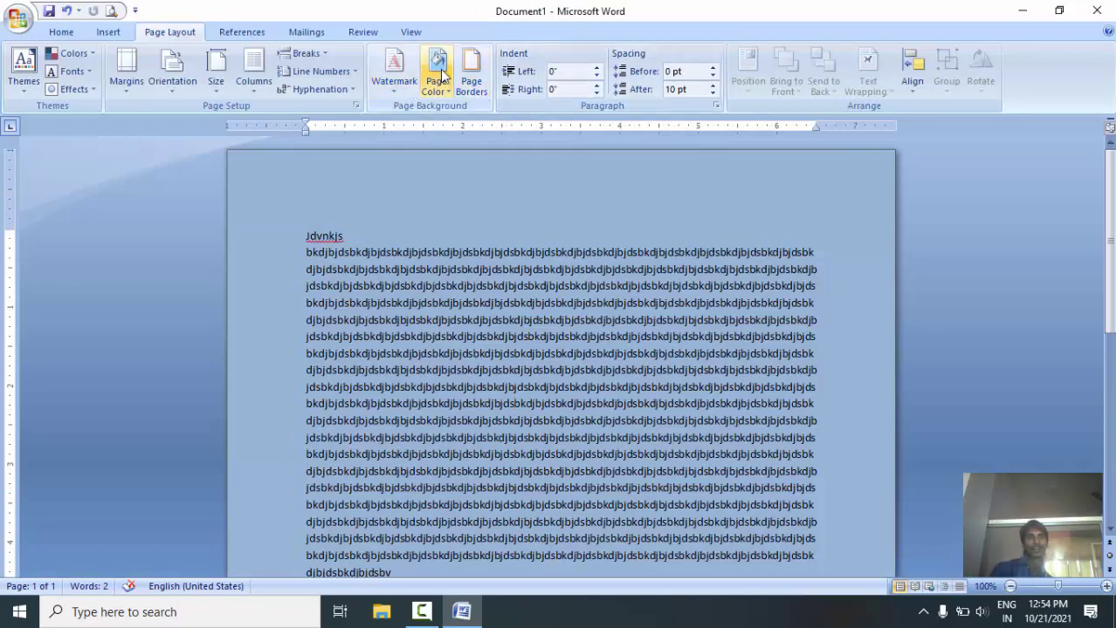
Step: Turn the page colour black and preview it at full size
left_click(437, 79)
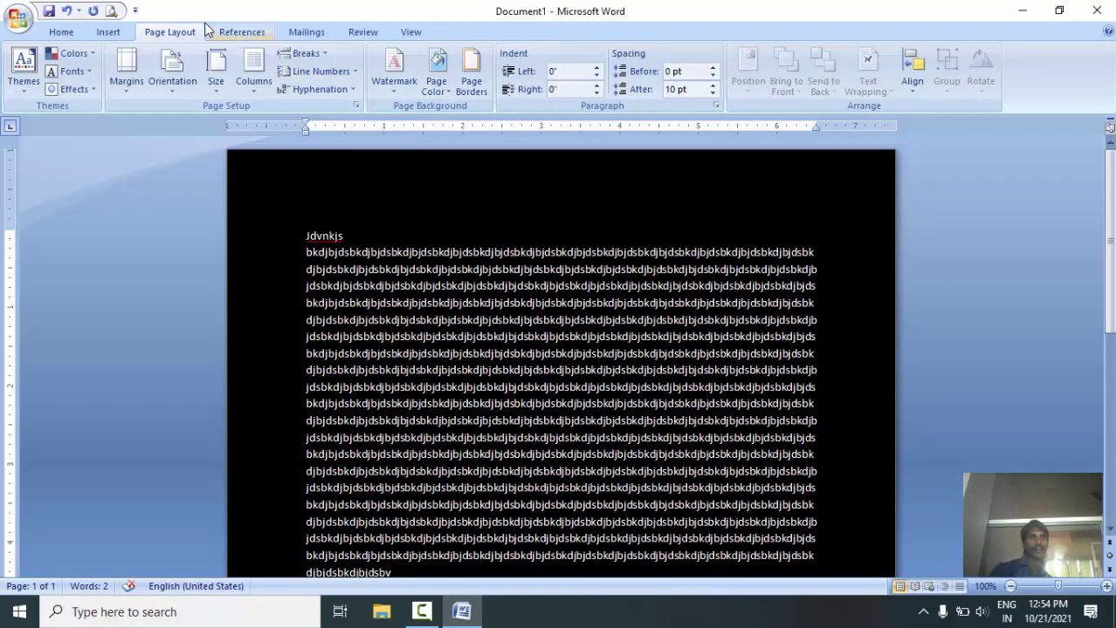
left_click(111, 13)
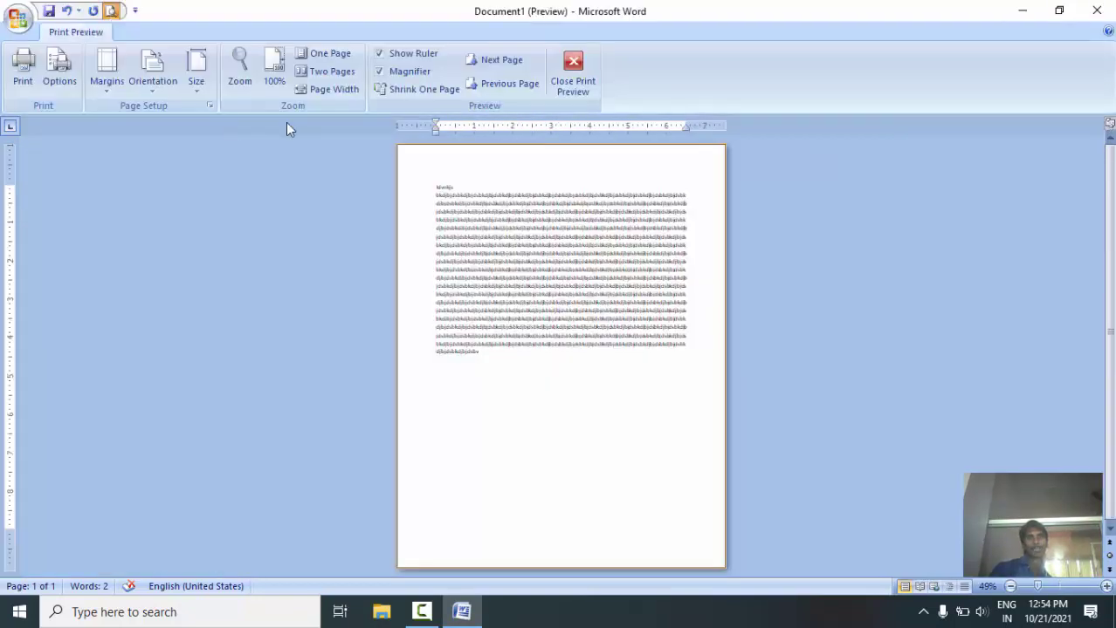
left_click(530, 225)
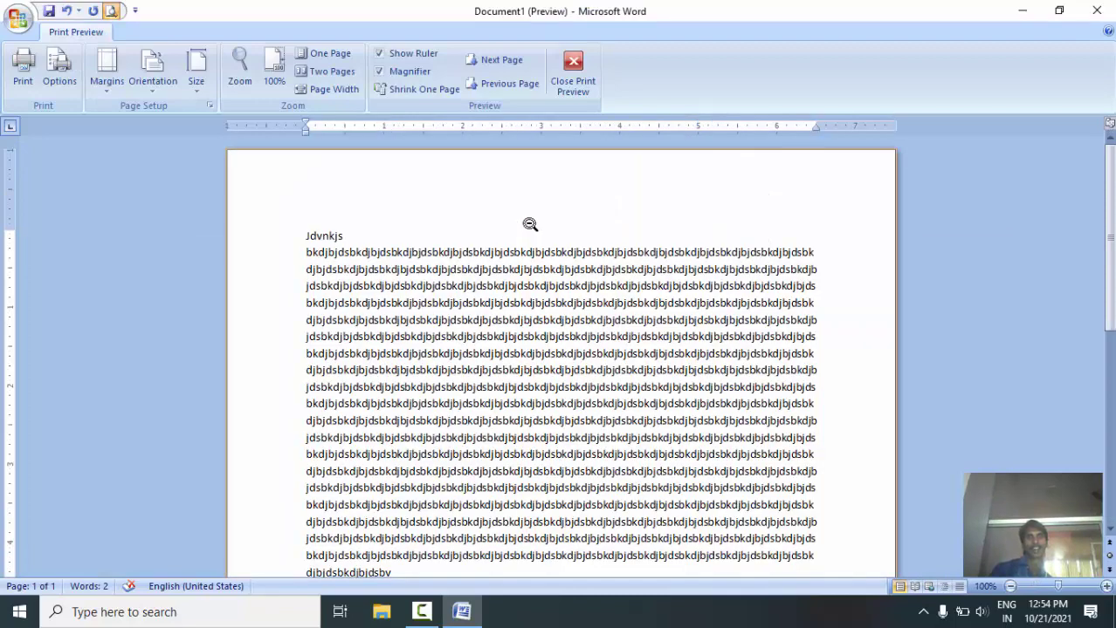
left_click(574, 71)
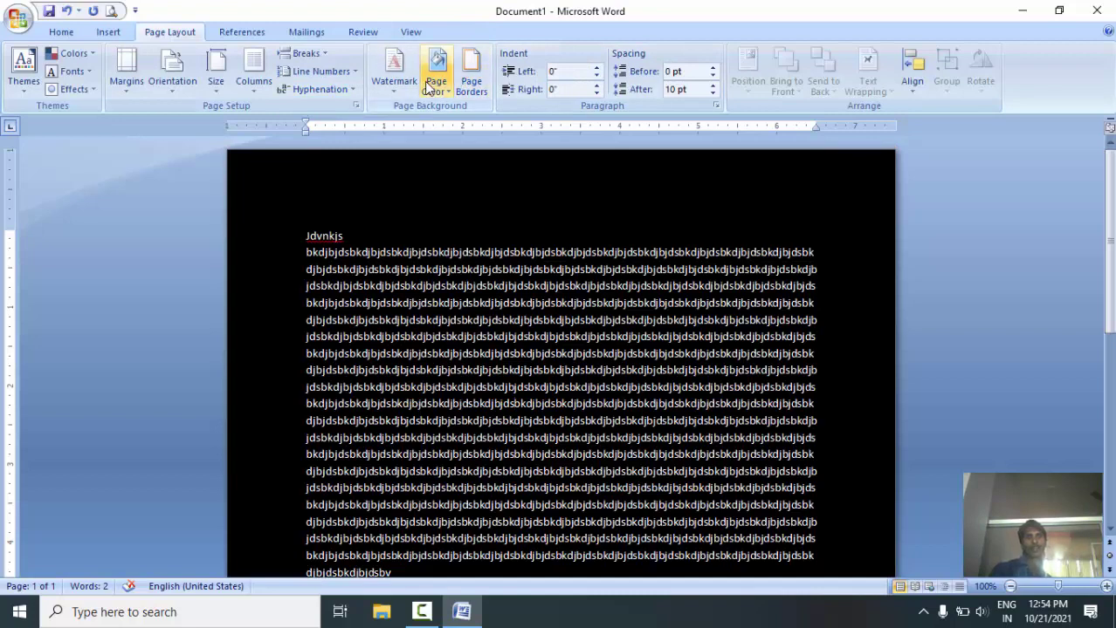
Step: Set the page colour to light lavender through More Colors
left_click(426, 81)
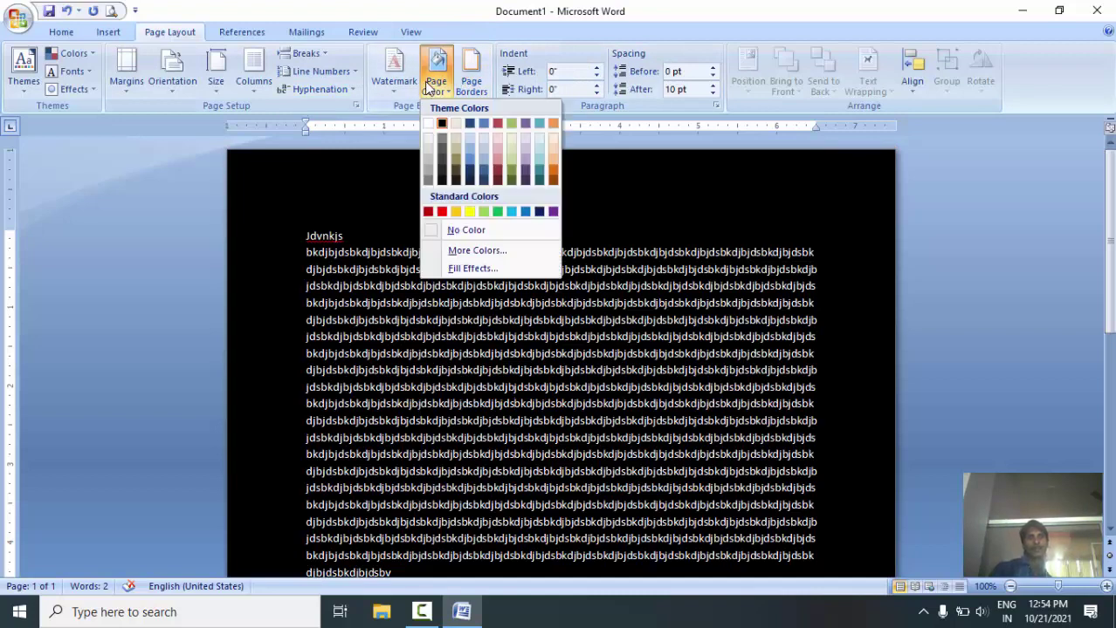
left_click(484, 252)
left_click(529, 264)
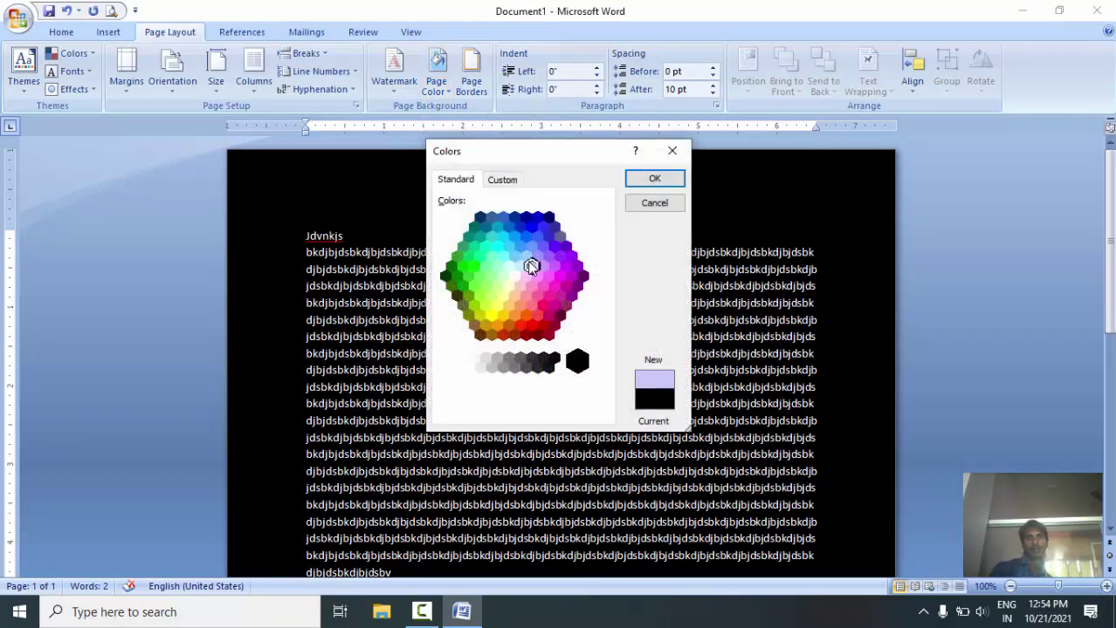
left_click(654, 179)
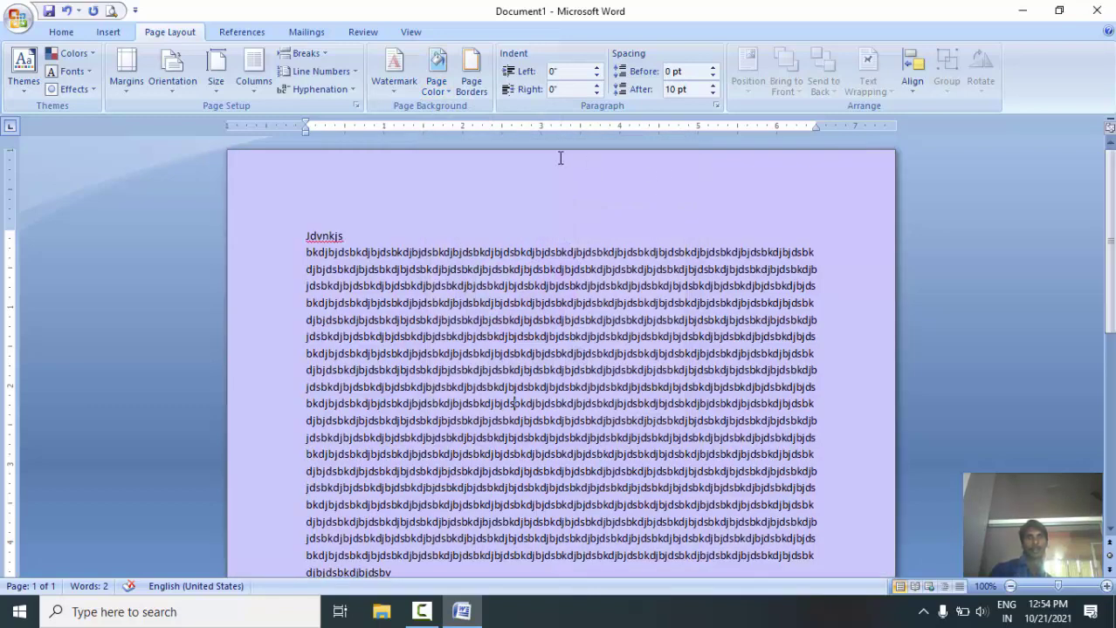
left_click(436, 80)
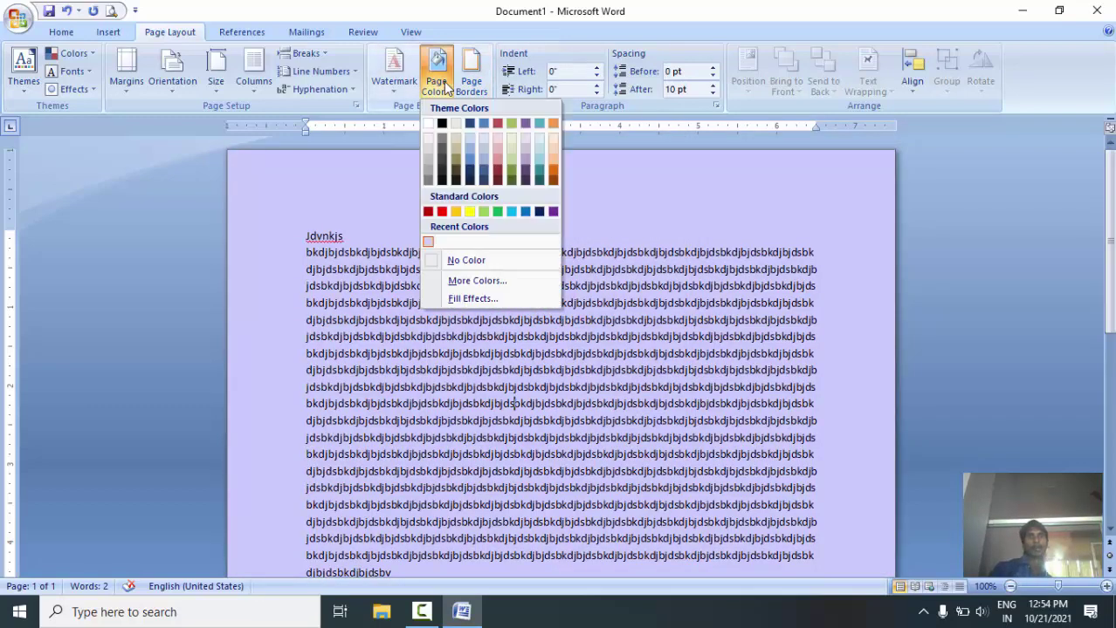
Step: Apply a one-colour horizontal gradient, then change it to a two-colour diagonal-down gradient
left_click(472, 299)
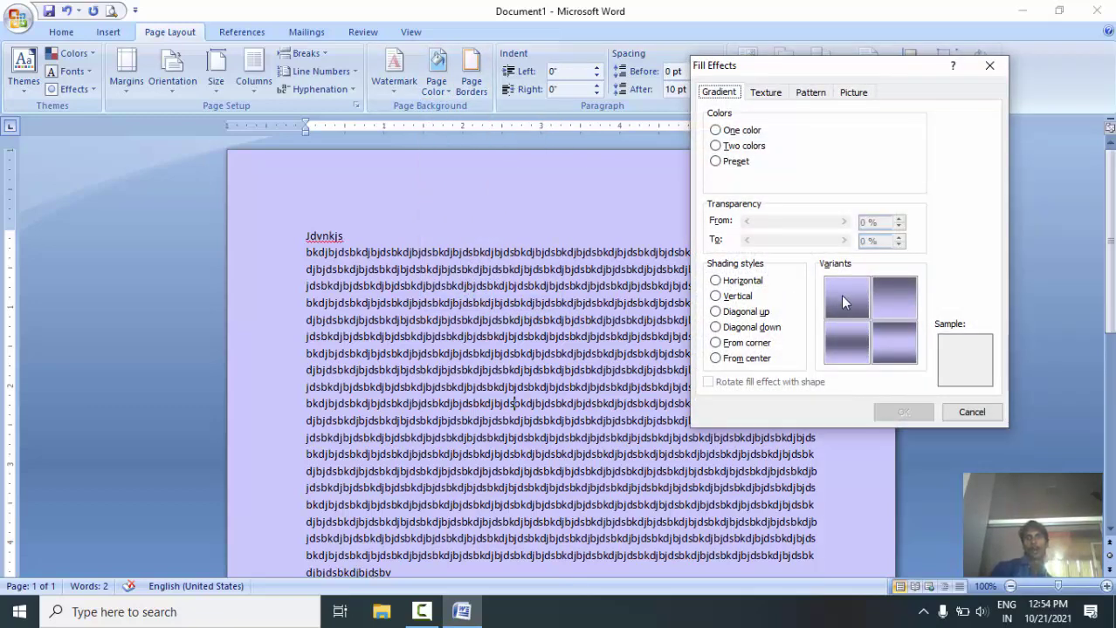
left_click(841, 298)
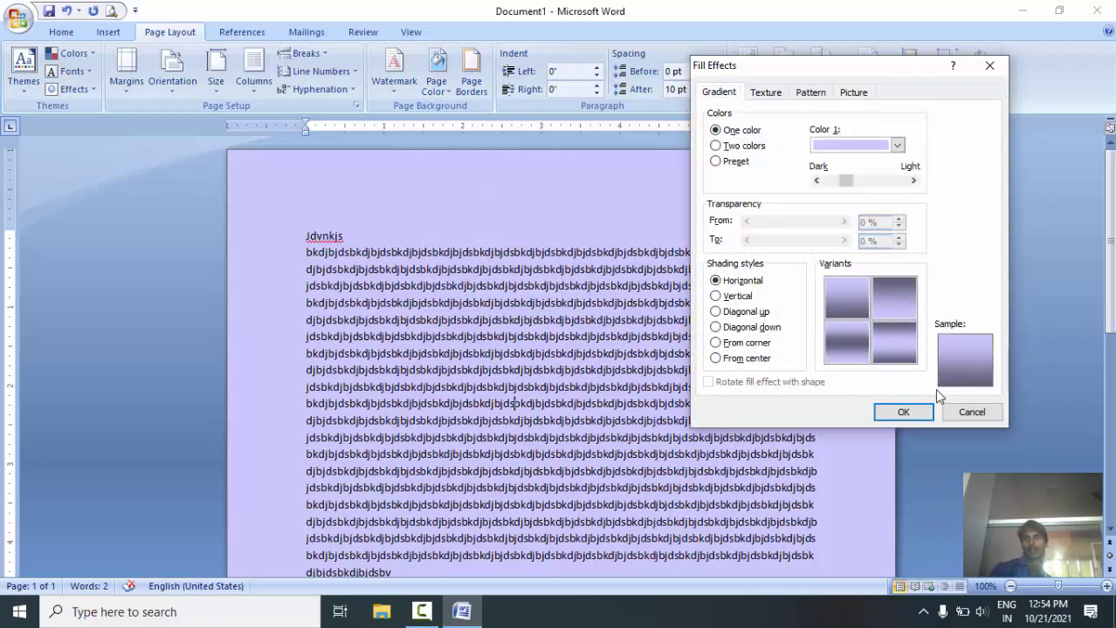
left_click(923, 416)
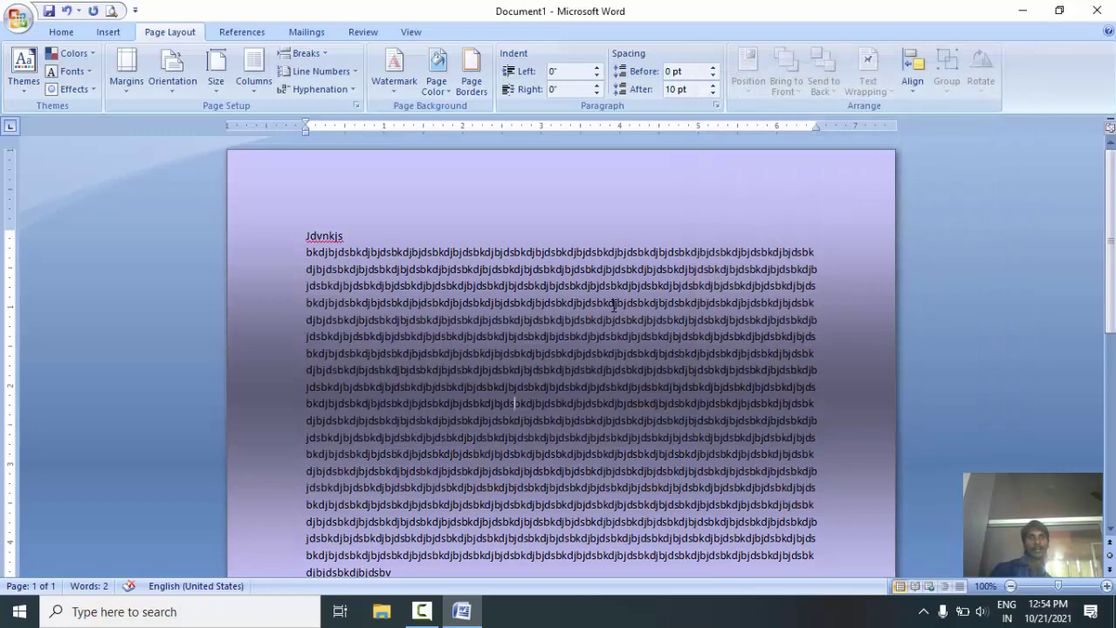
left_click(436, 74)
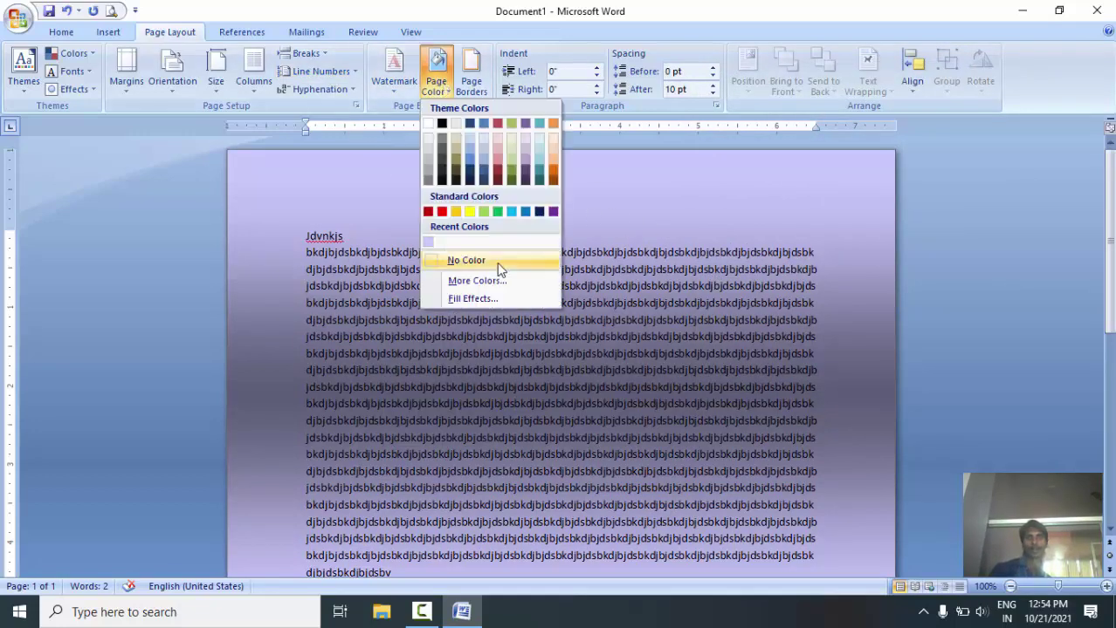
left_click(486, 298)
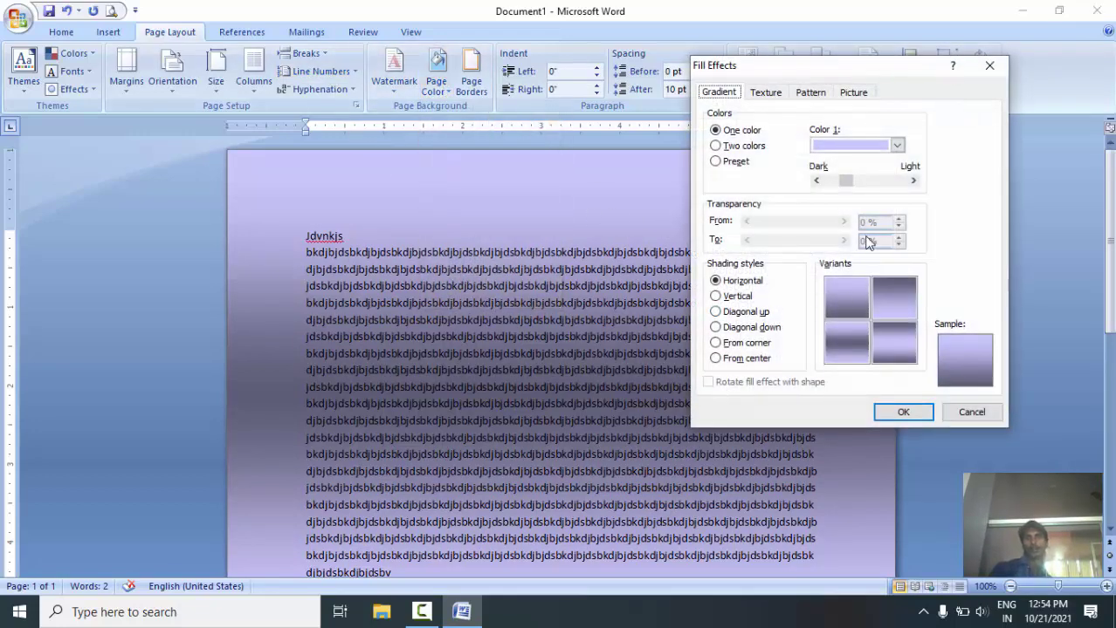
left_click(732, 329)
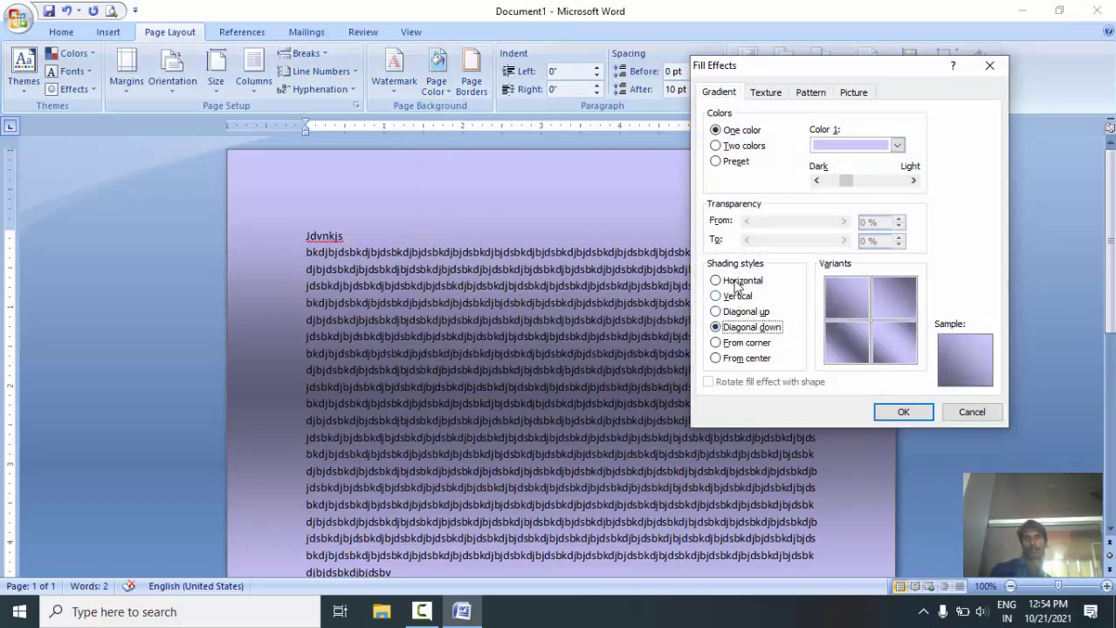
left_click(738, 148)
key("Return")
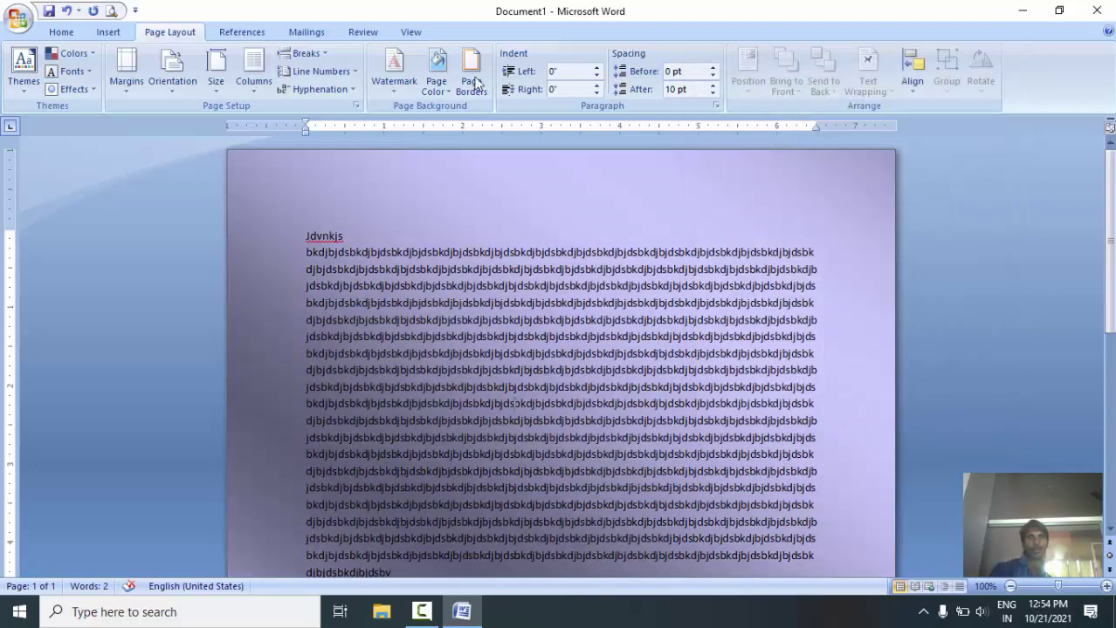
Step: Set the gradient colours to light blue and medium blue, diagonal-down shading, bottom-right variant
left_click(436, 77)
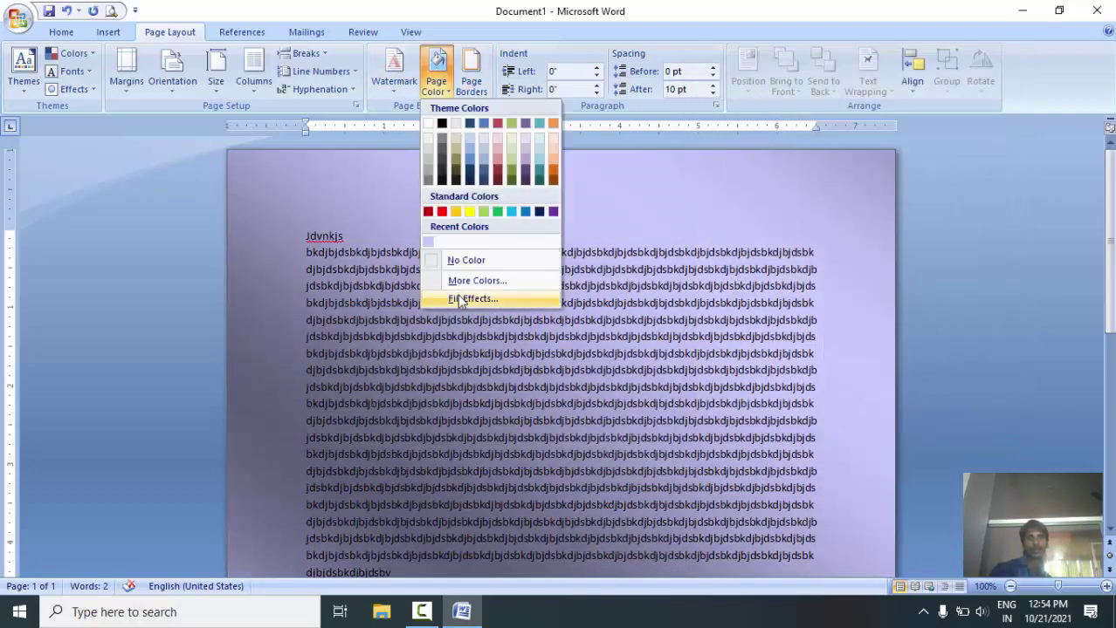
left_click(460, 299)
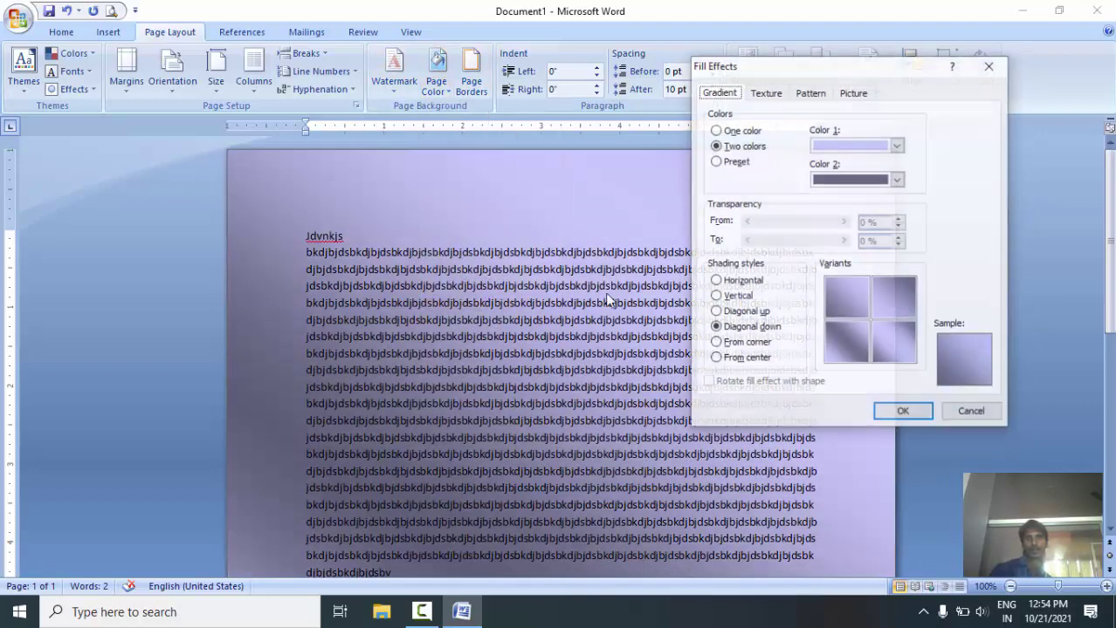
left_click(897, 147)
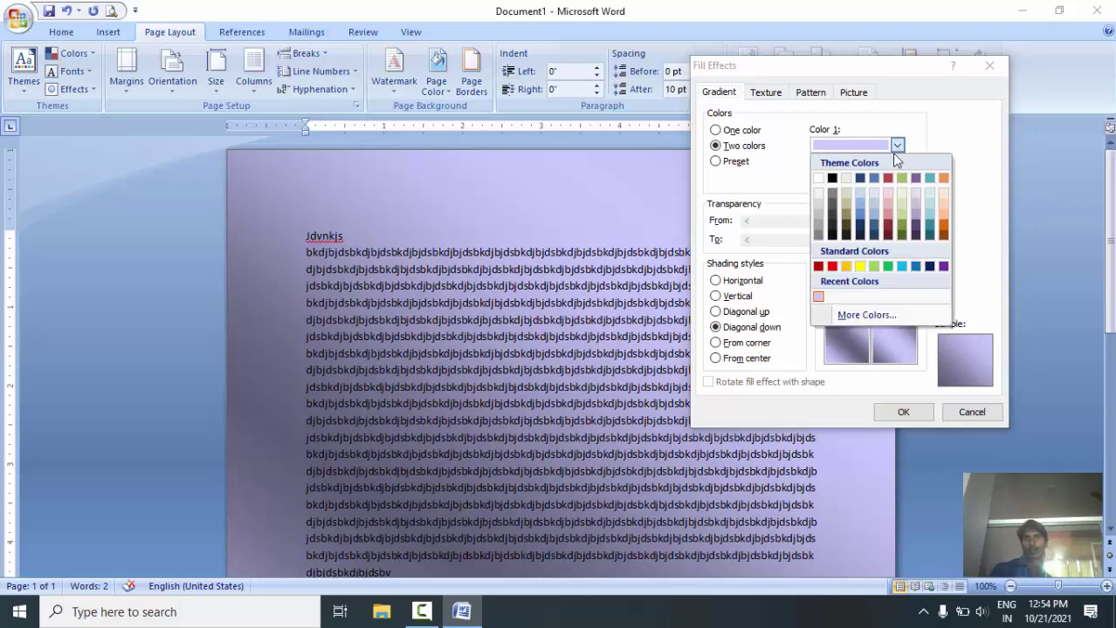
left_click(860, 192)
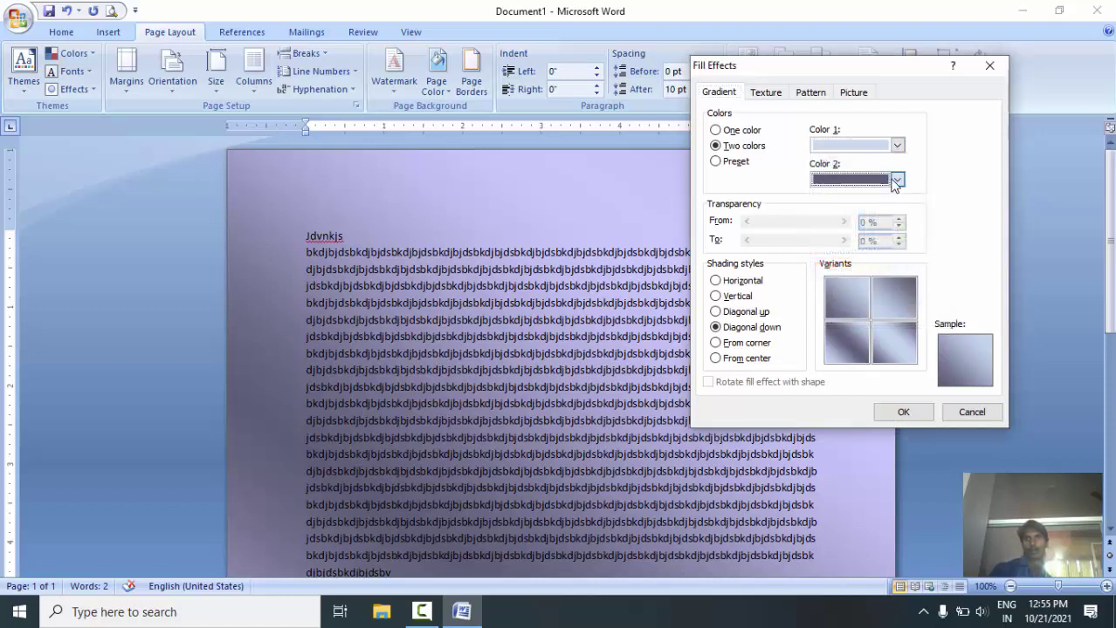
left_click(877, 180)
left_click(862, 250)
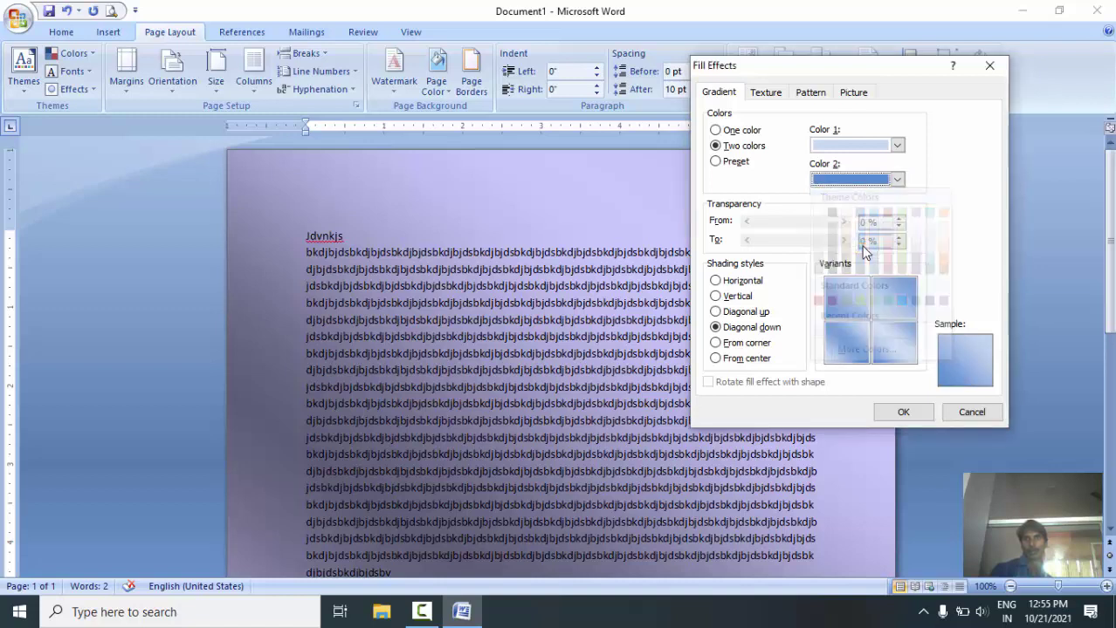
left_click(887, 340)
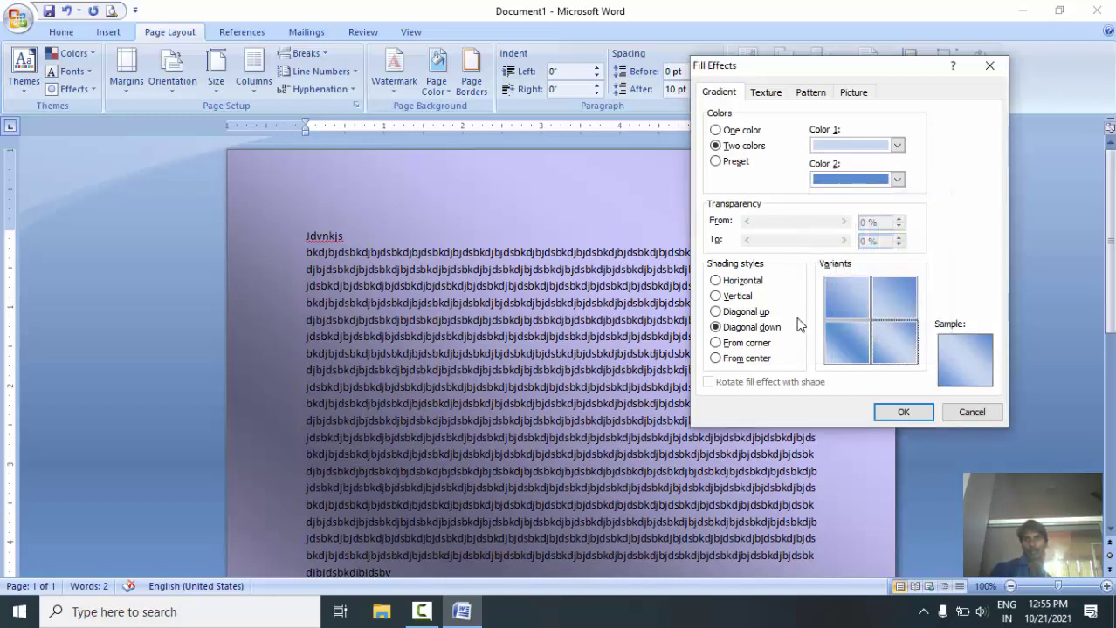
left_click(748, 299)
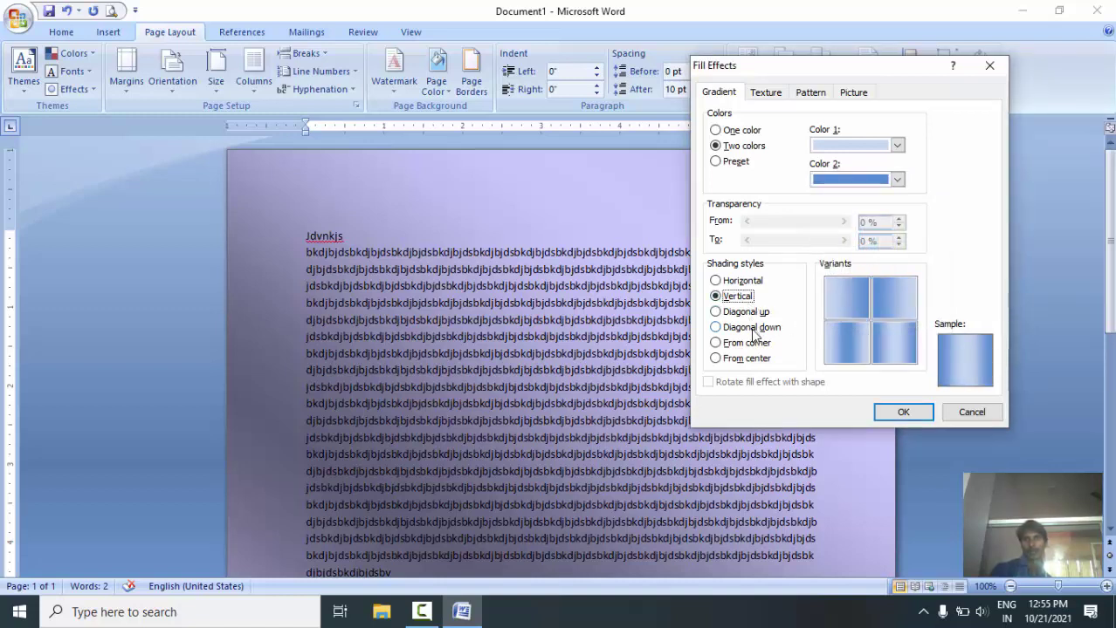
left_click(752, 329)
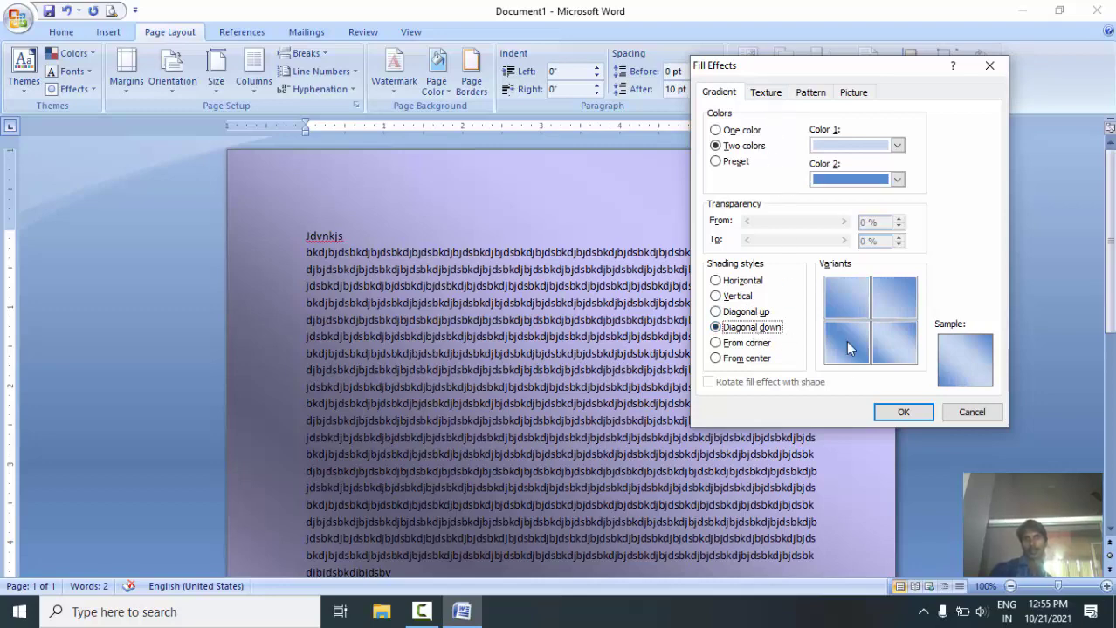
left_click(912, 417)
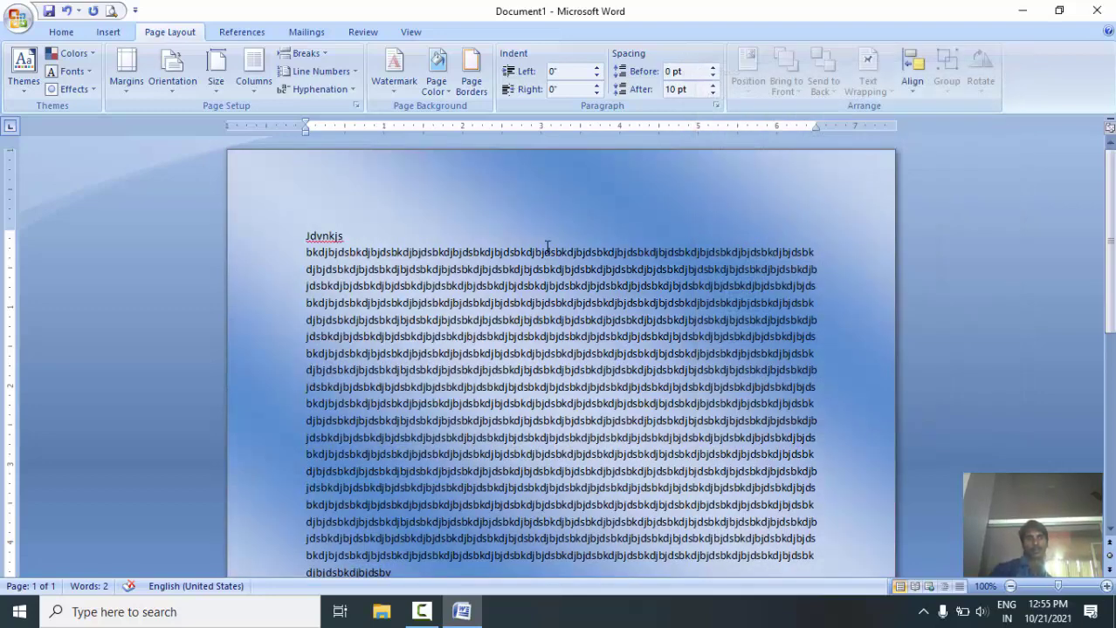
left_click(437, 85)
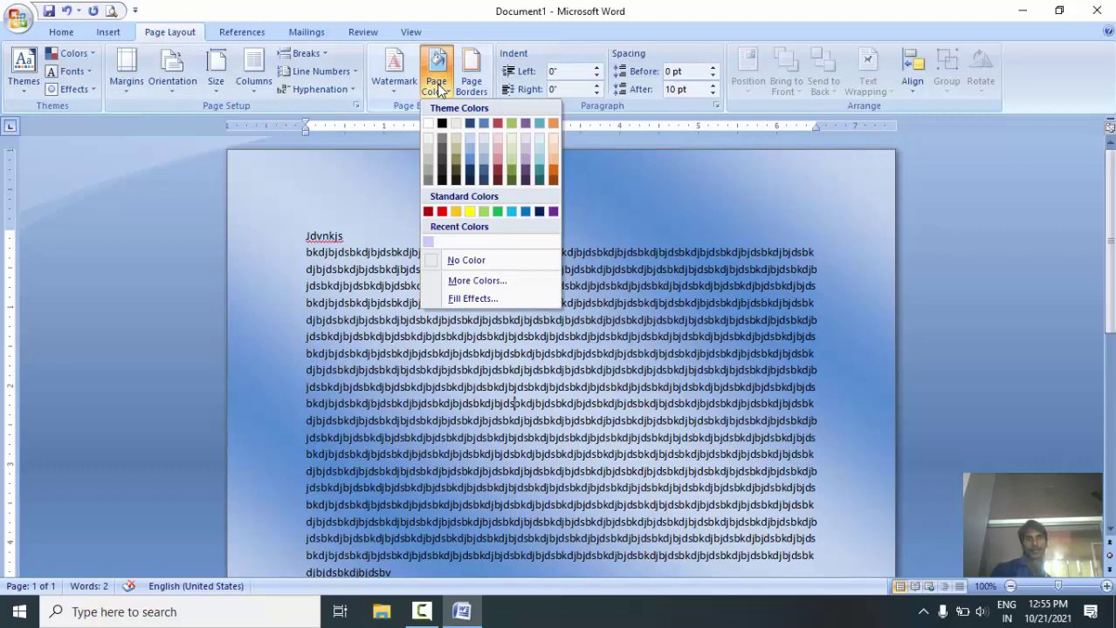
Step: Apply the Early Sunset preset gradient, top-left variant, to the page background
left_click(506, 298)
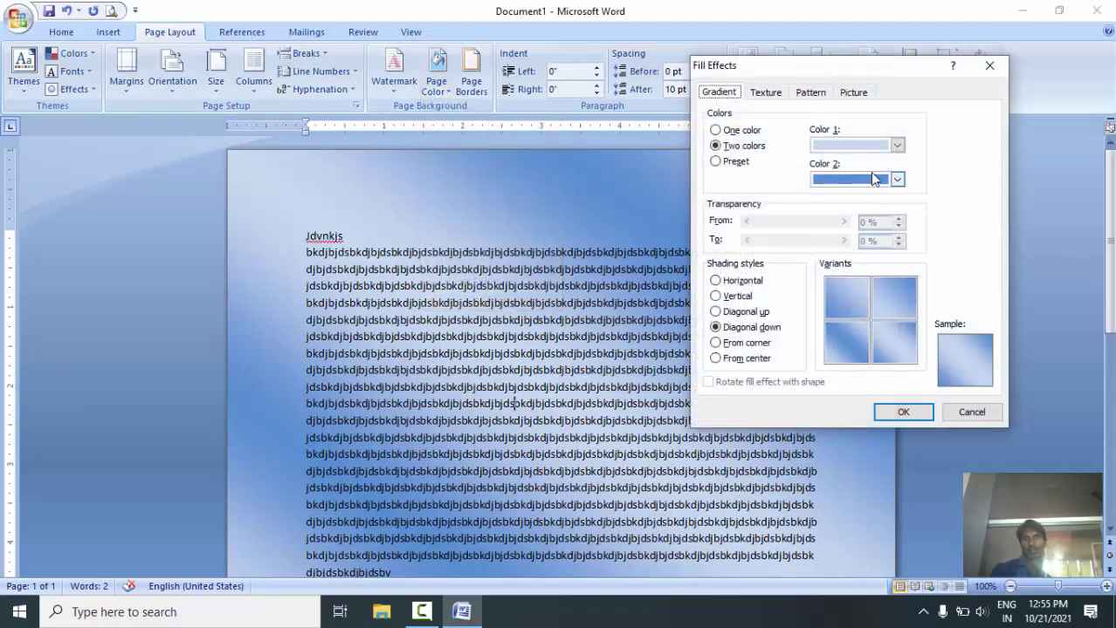
left_click(715, 161)
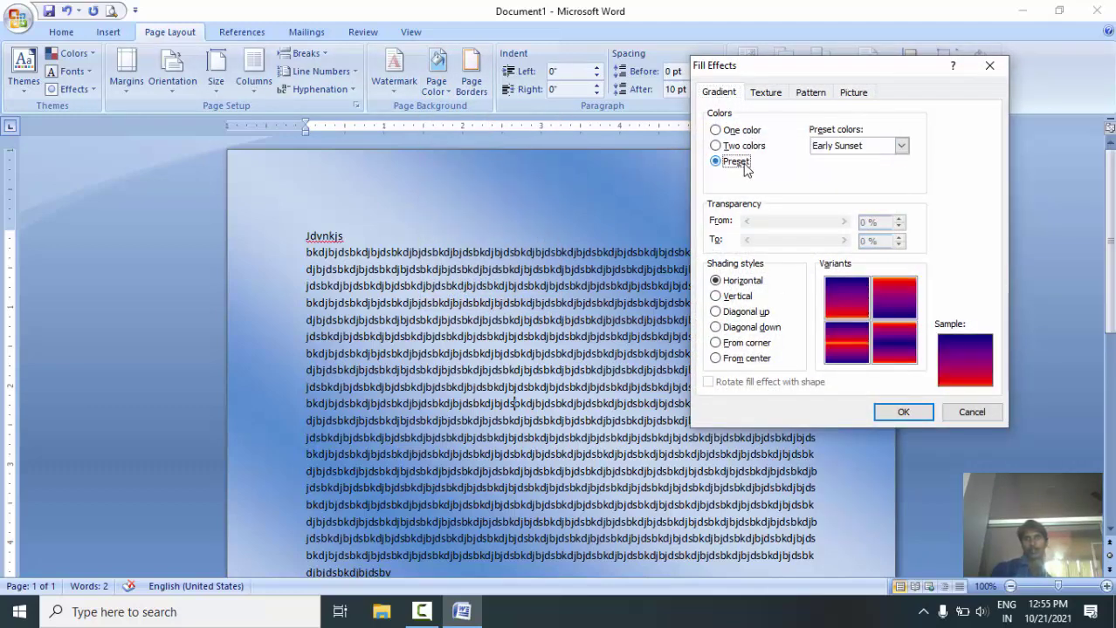
left_click(891, 344)
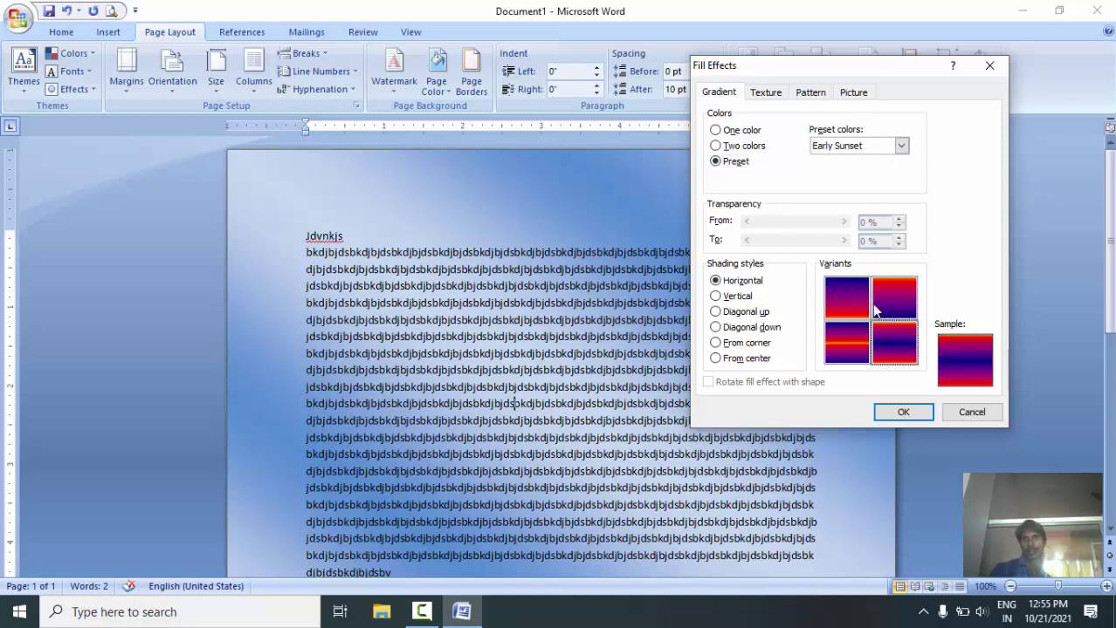
left_click(848, 294)
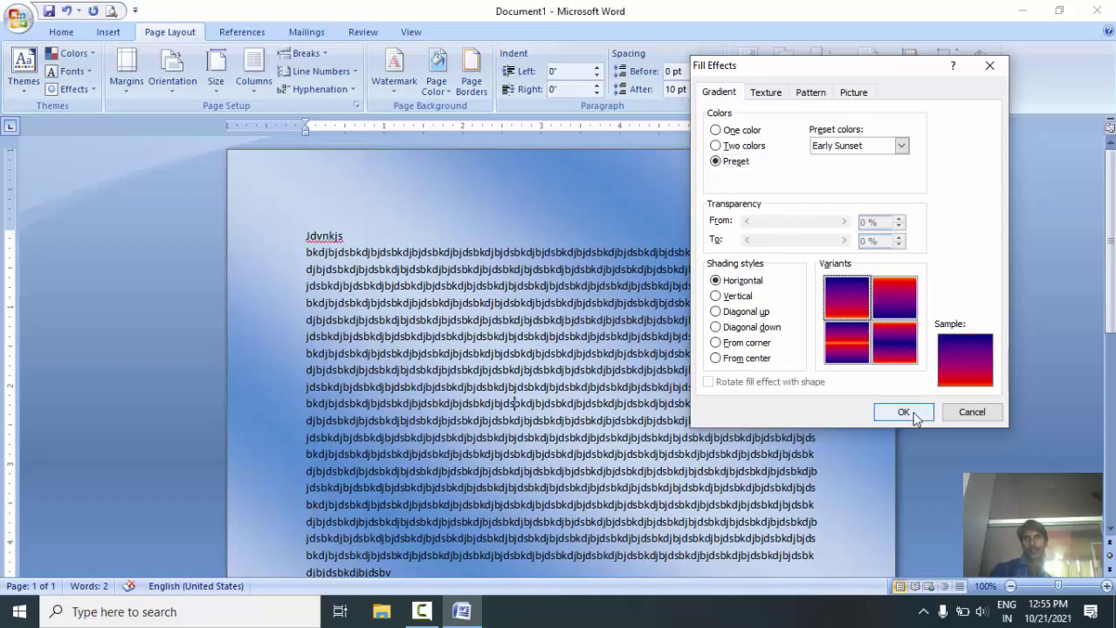
left_click(775, 93)
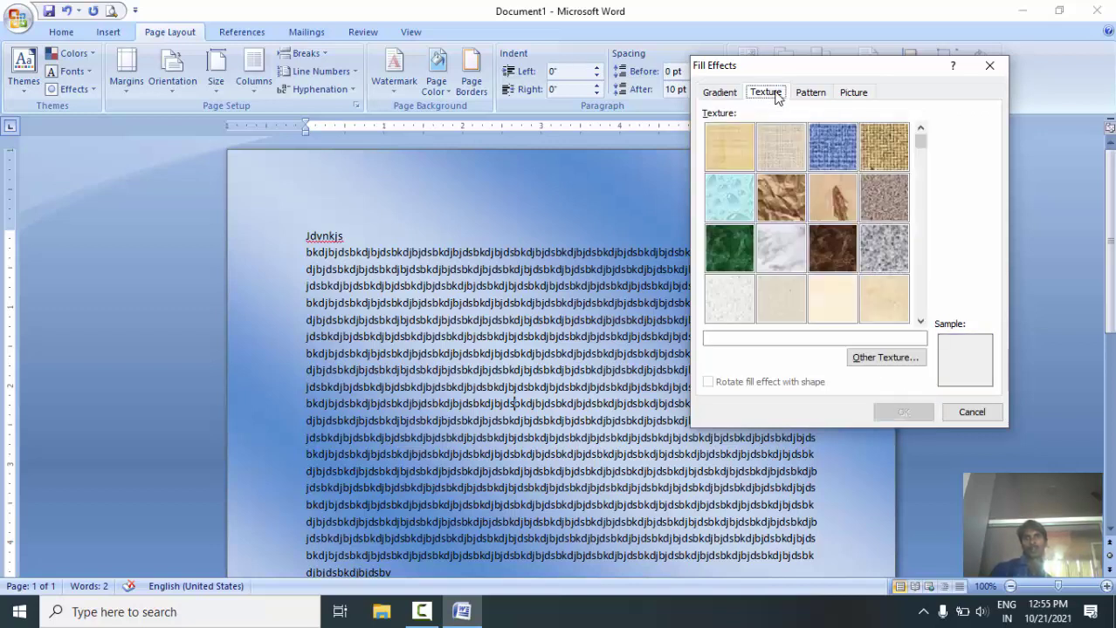
left_click(800, 95)
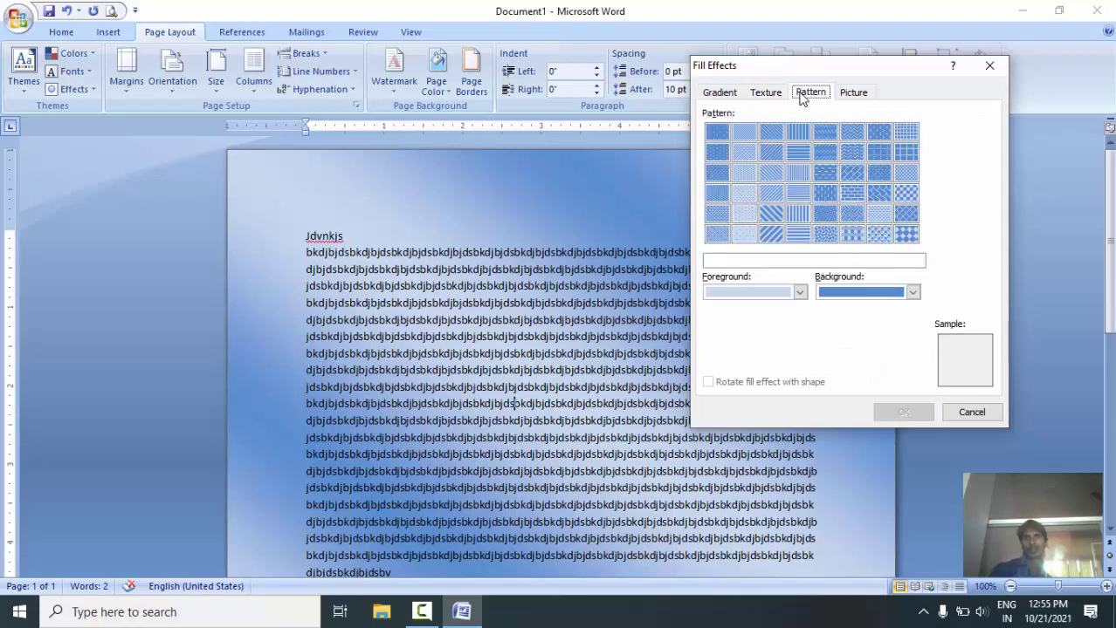
left_click(725, 93)
left_click(910, 417)
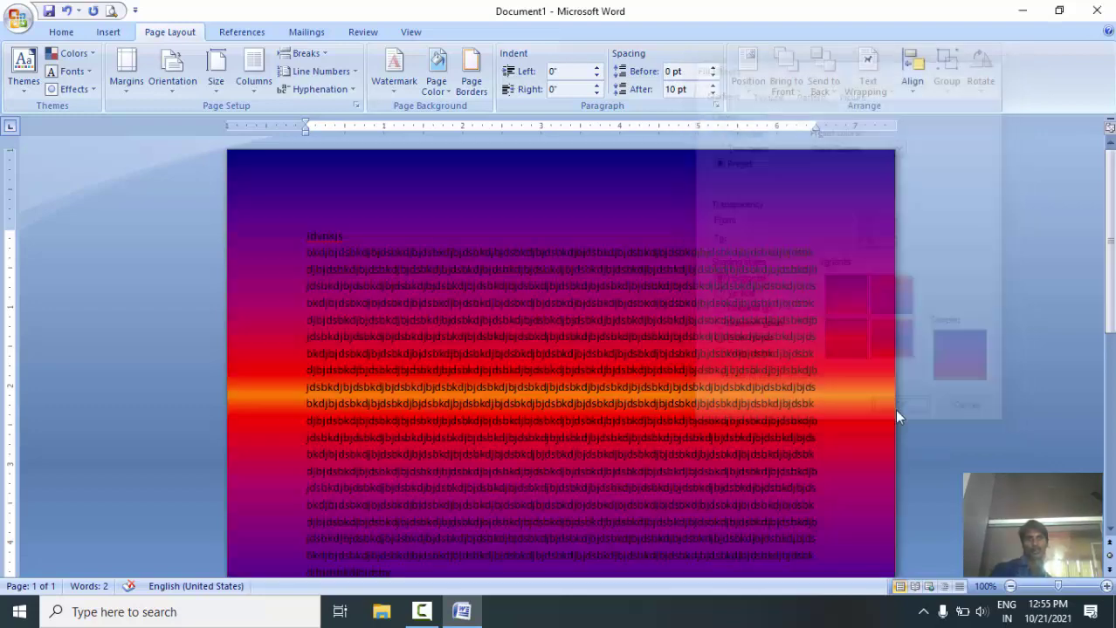
Step: Replace the gradient with the Water droplets texture
left_click(436, 80)
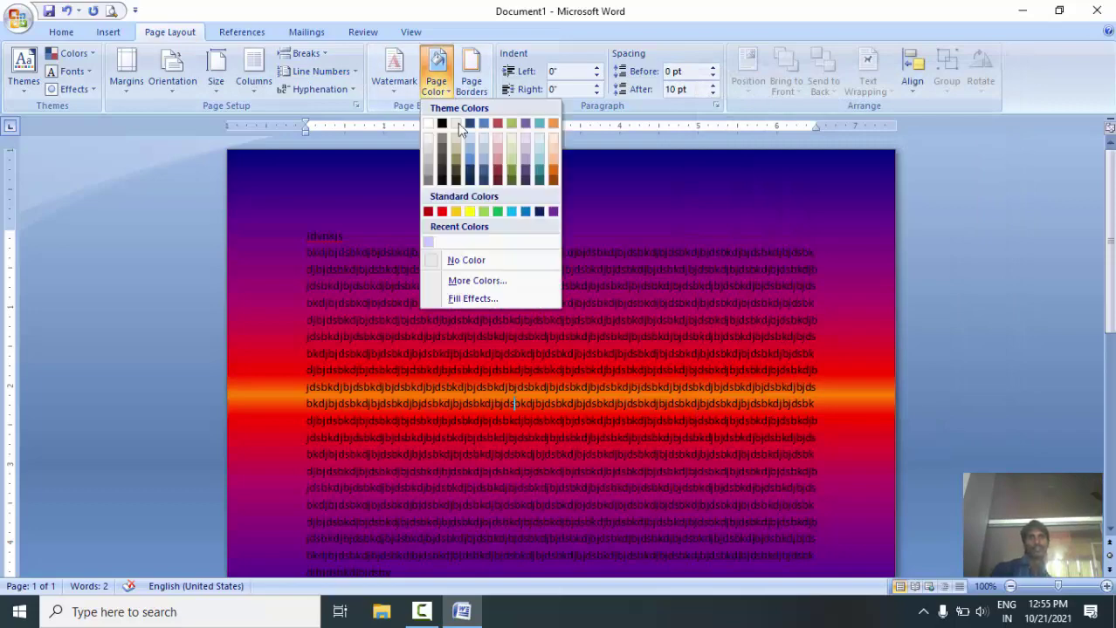
left_click(472, 298)
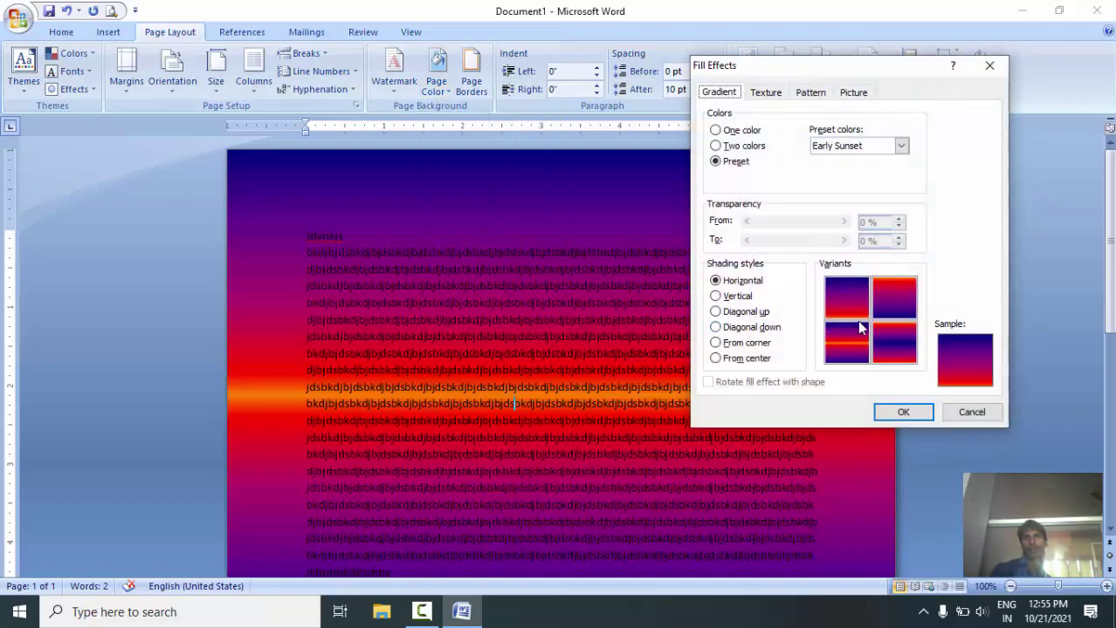
left_click(762, 96)
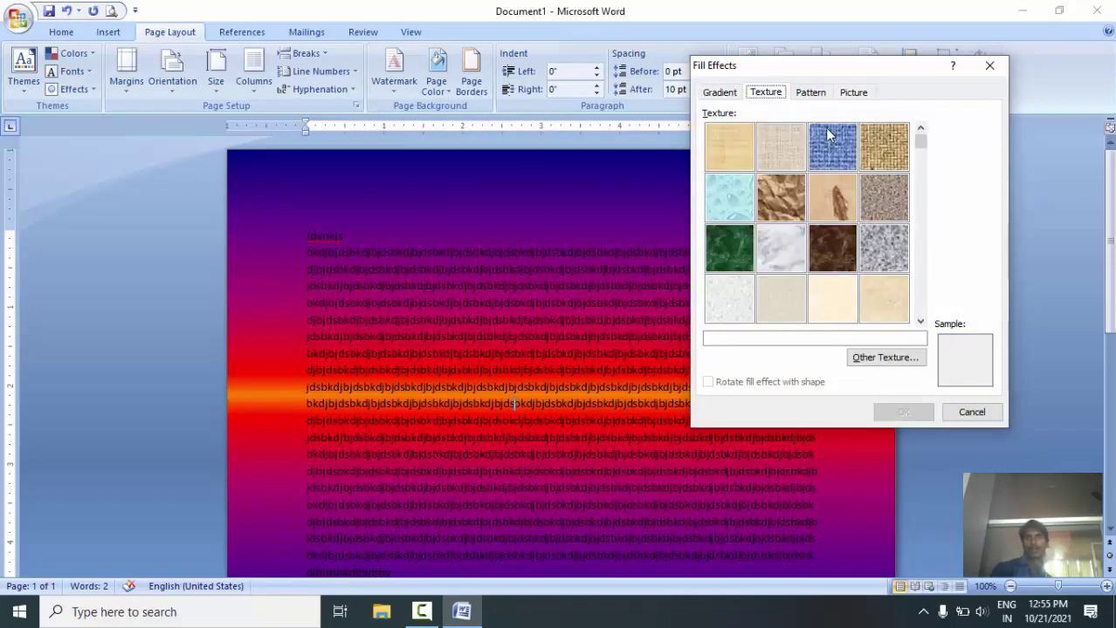
left_click(746, 201)
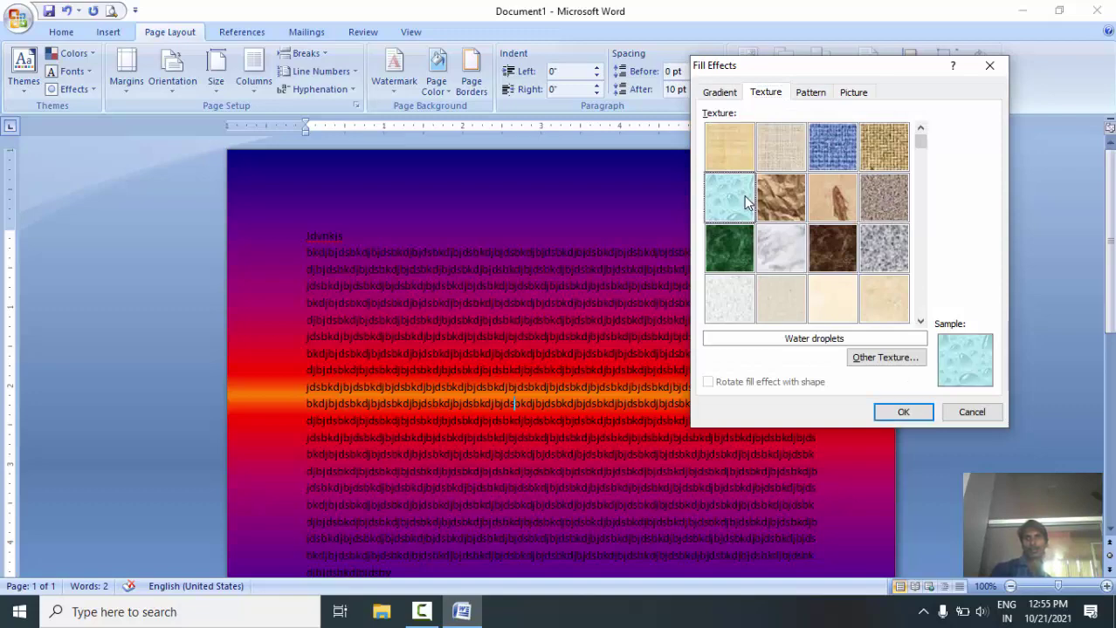
double_click(746, 199)
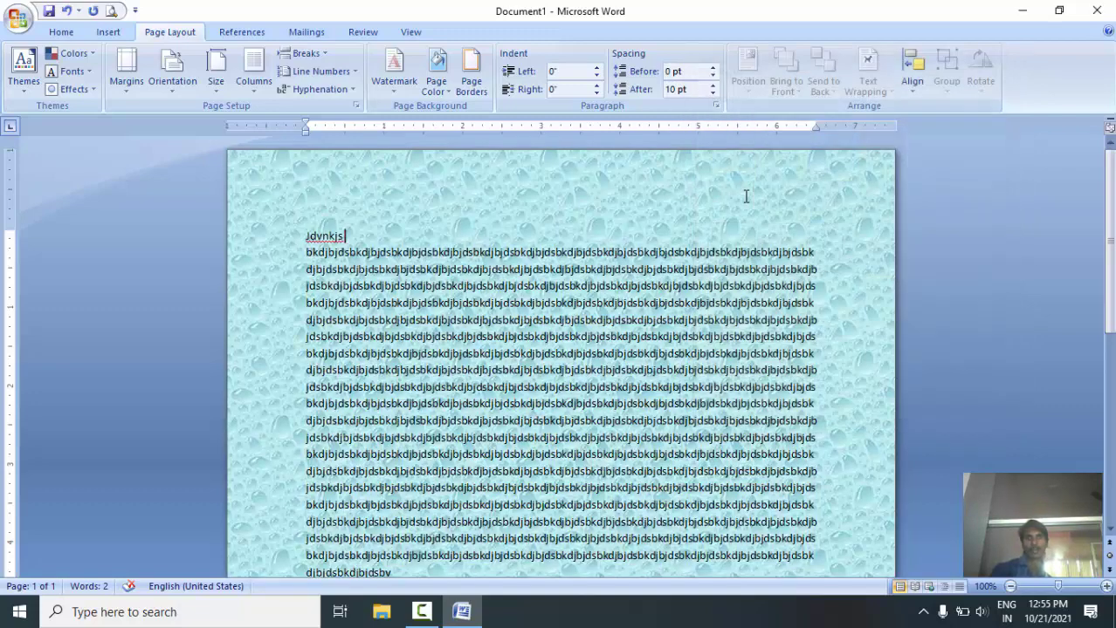
left_click(436, 82)
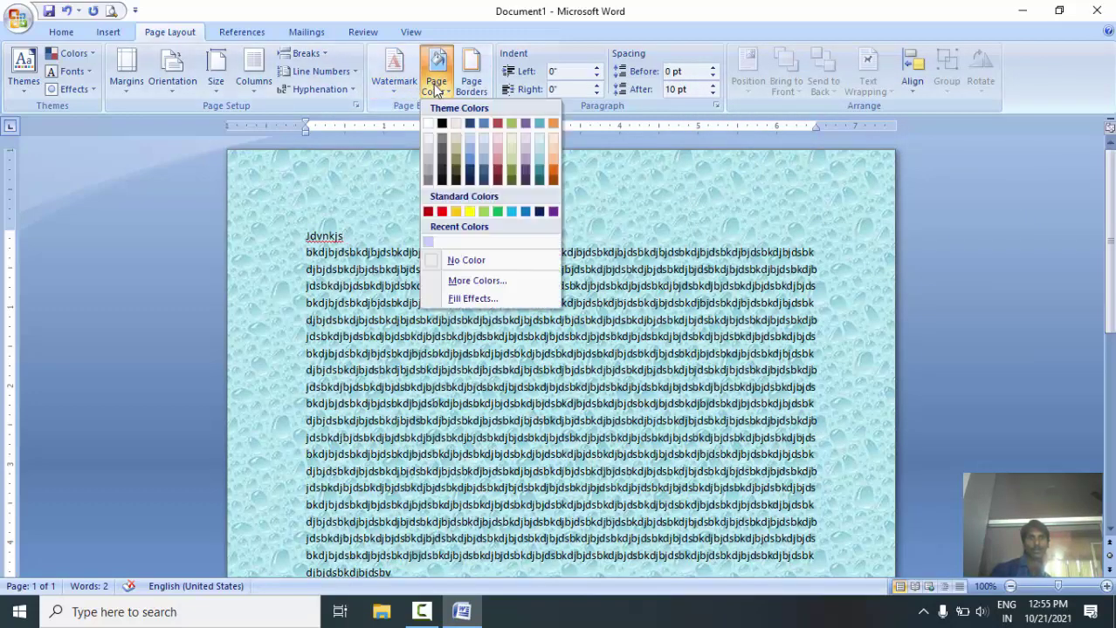
Step: Fill the page background with the Desktop picture dhruva121216_01 from the Picture tab
left_click(471, 300)
left_click(807, 94)
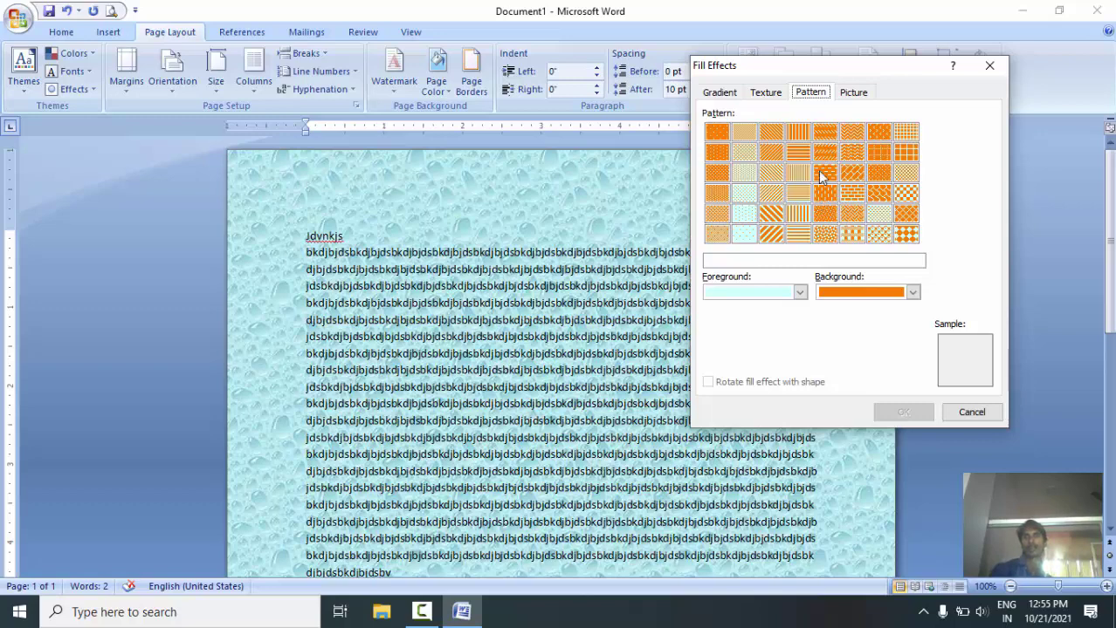
left_click(857, 94)
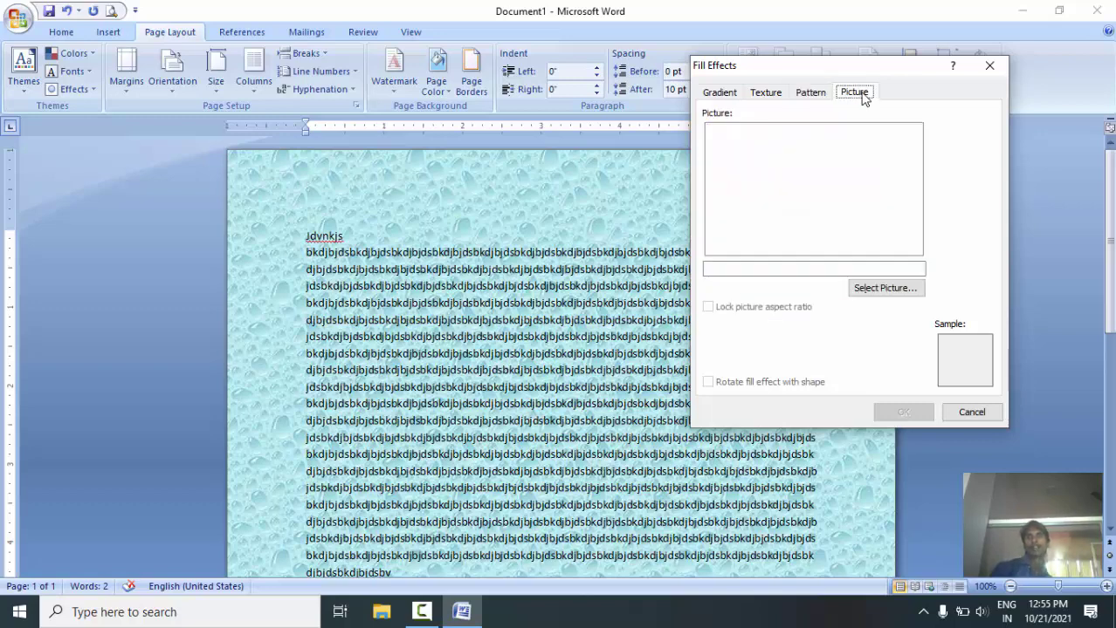
left_click(878, 292)
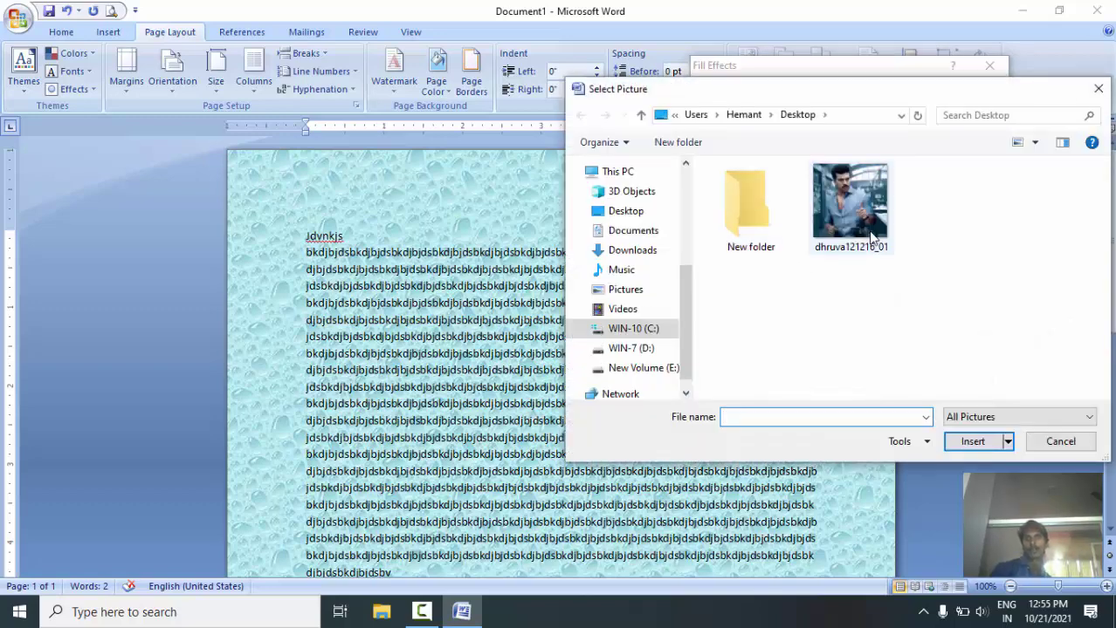
double_click(868, 231)
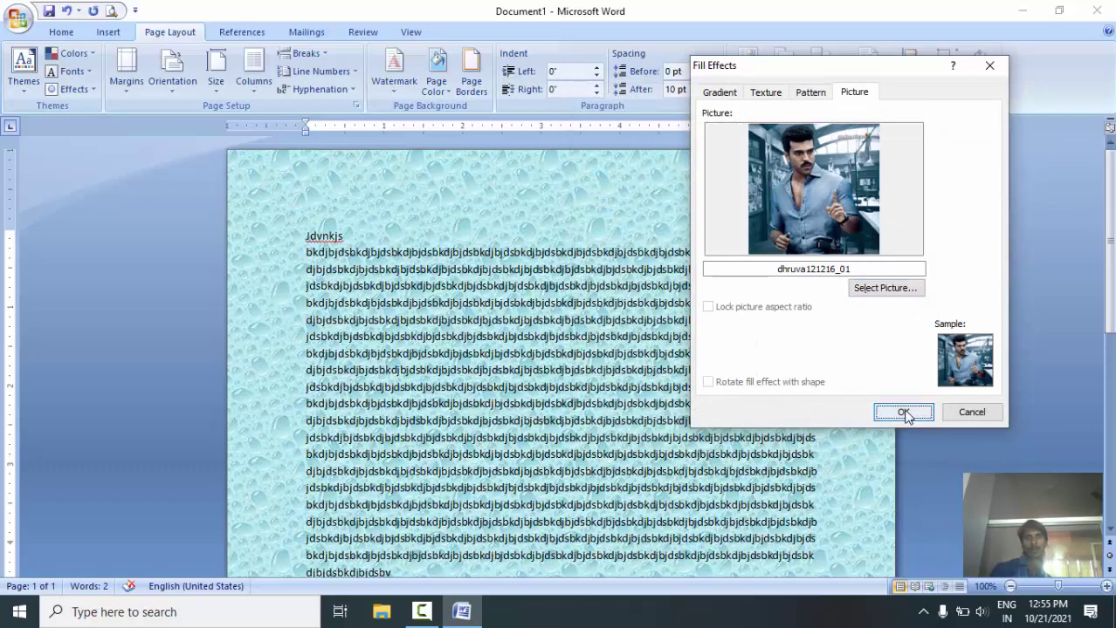
left_click(903, 414)
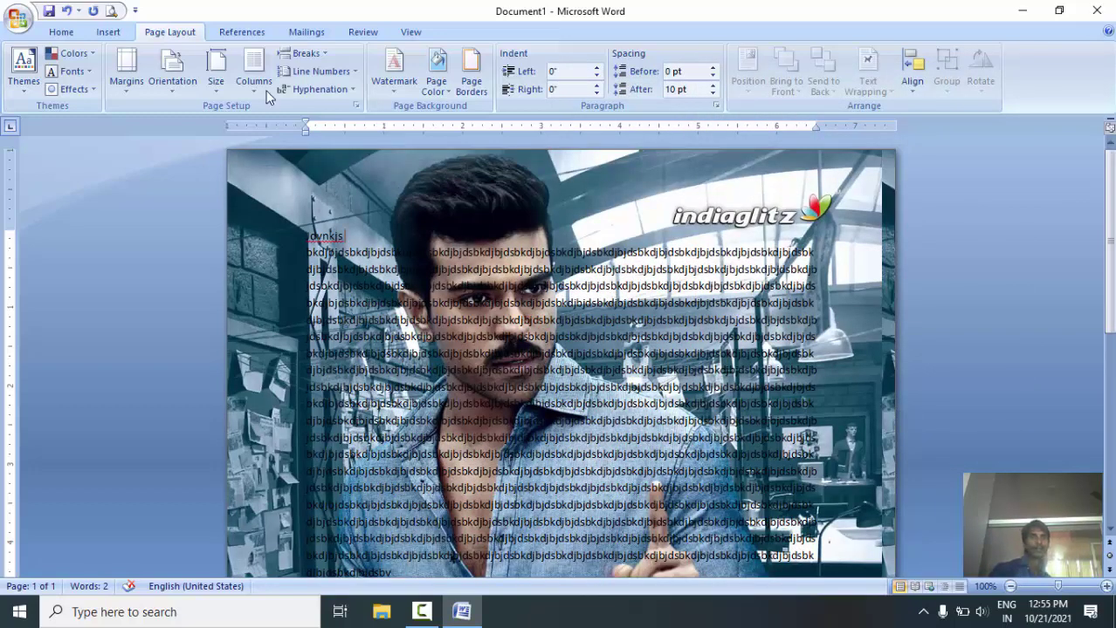
Step: Preview the page, then print it to the Microsoft XPS Document Writer
left_click(112, 12)
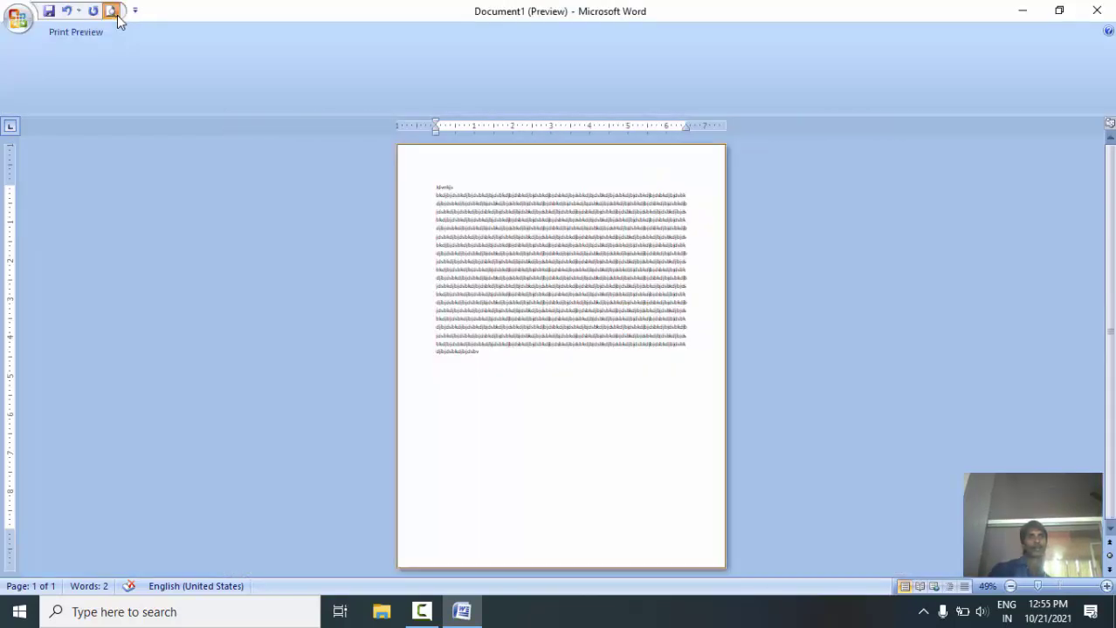
left_click(498, 225)
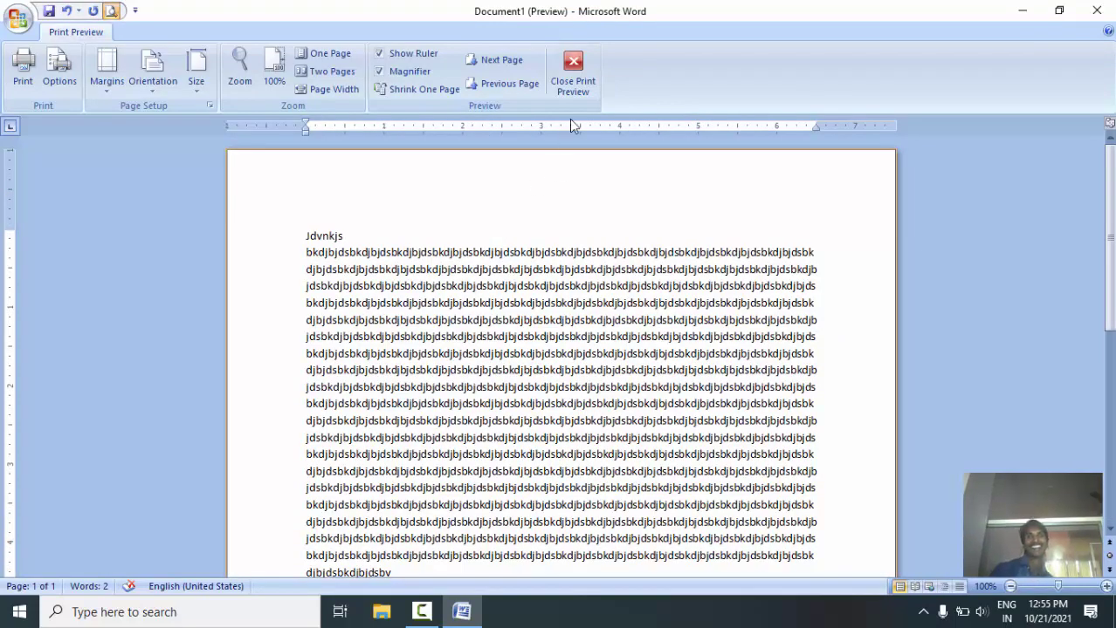
left_click(568, 83)
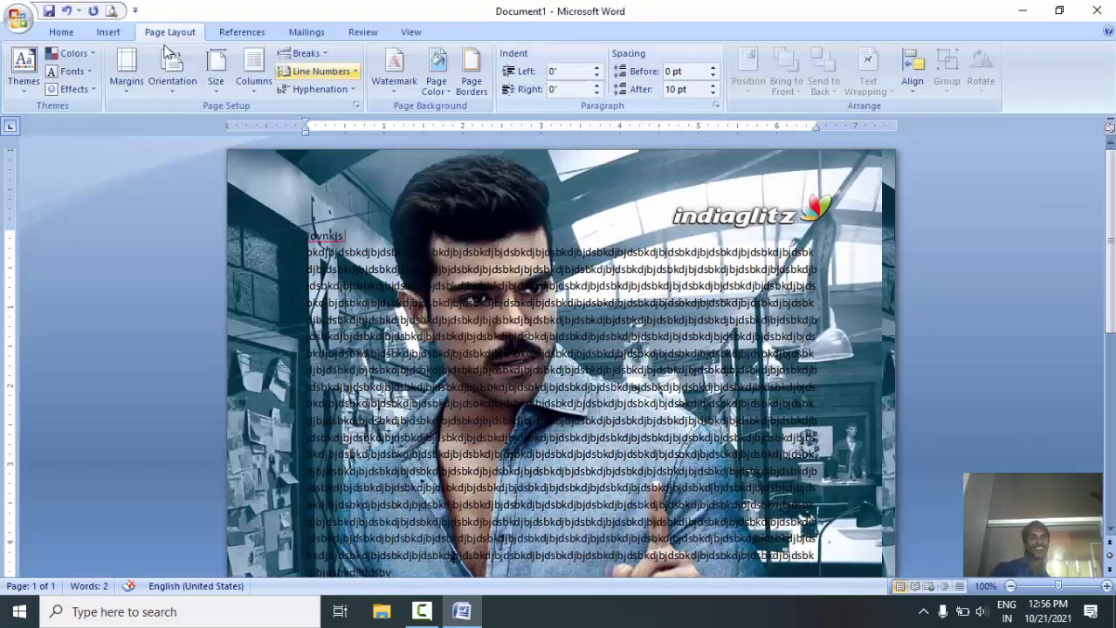
left_click(112, 11)
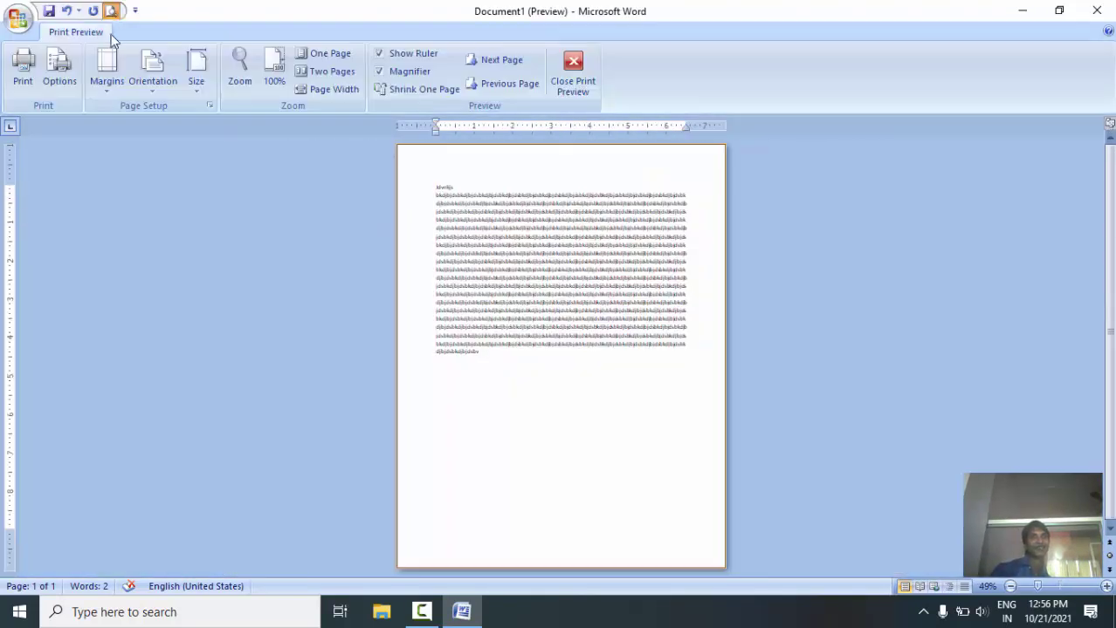
left_click(24, 68)
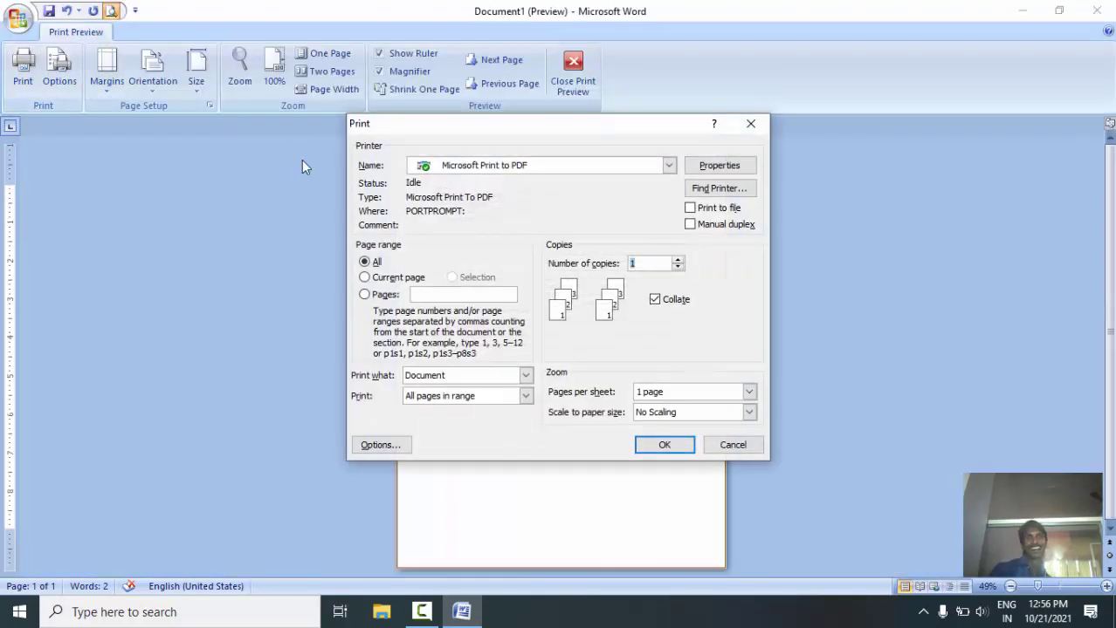
left_click(668, 165)
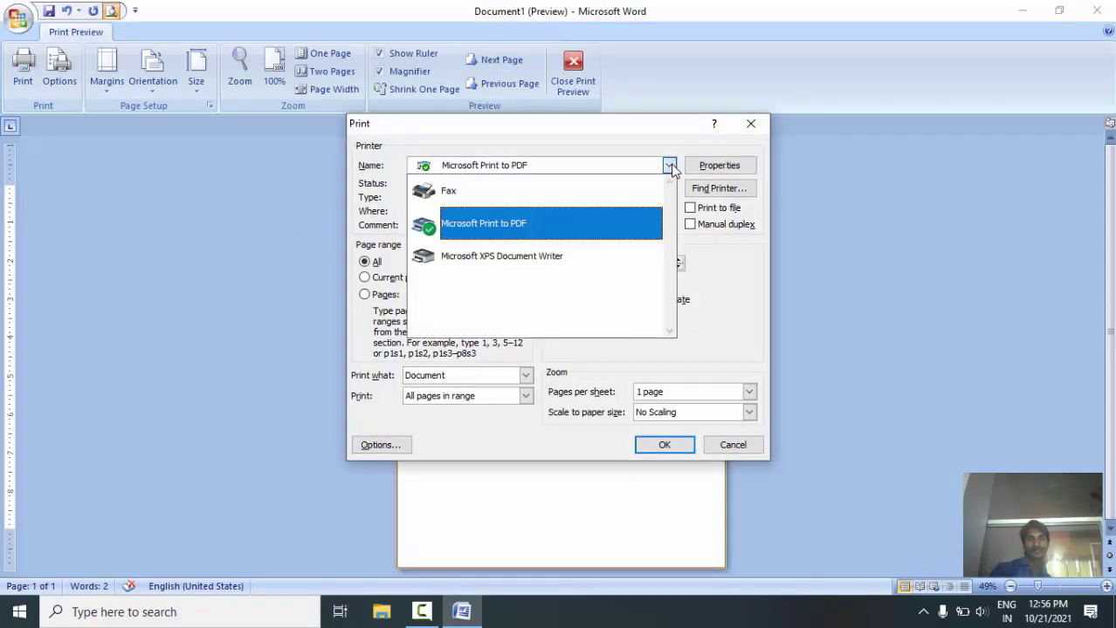
left_click(604, 262)
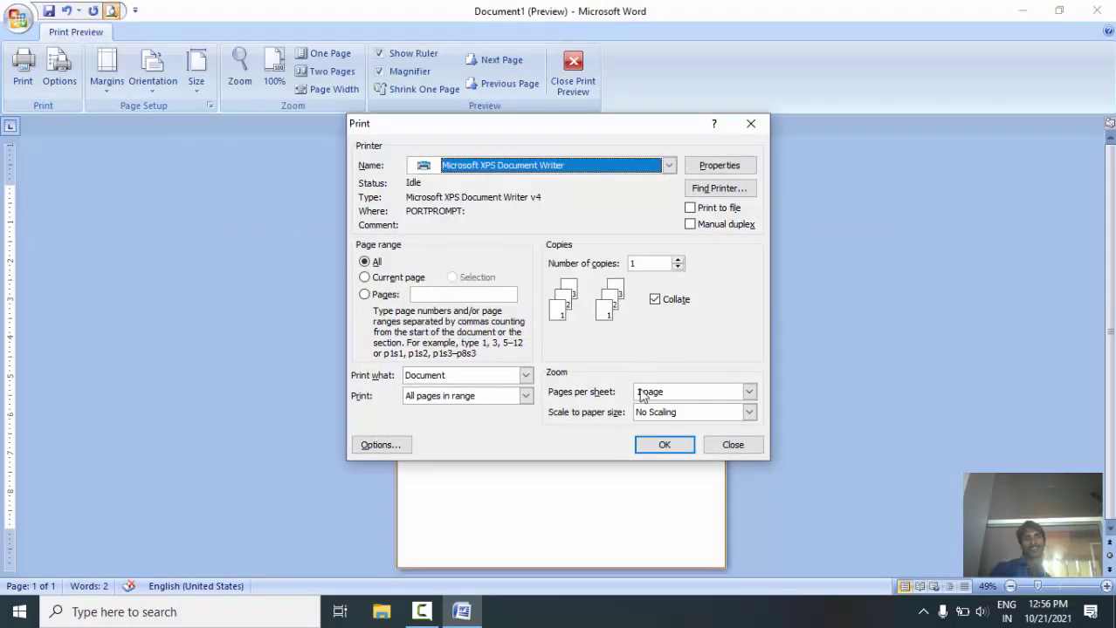
left_click(664, 445)
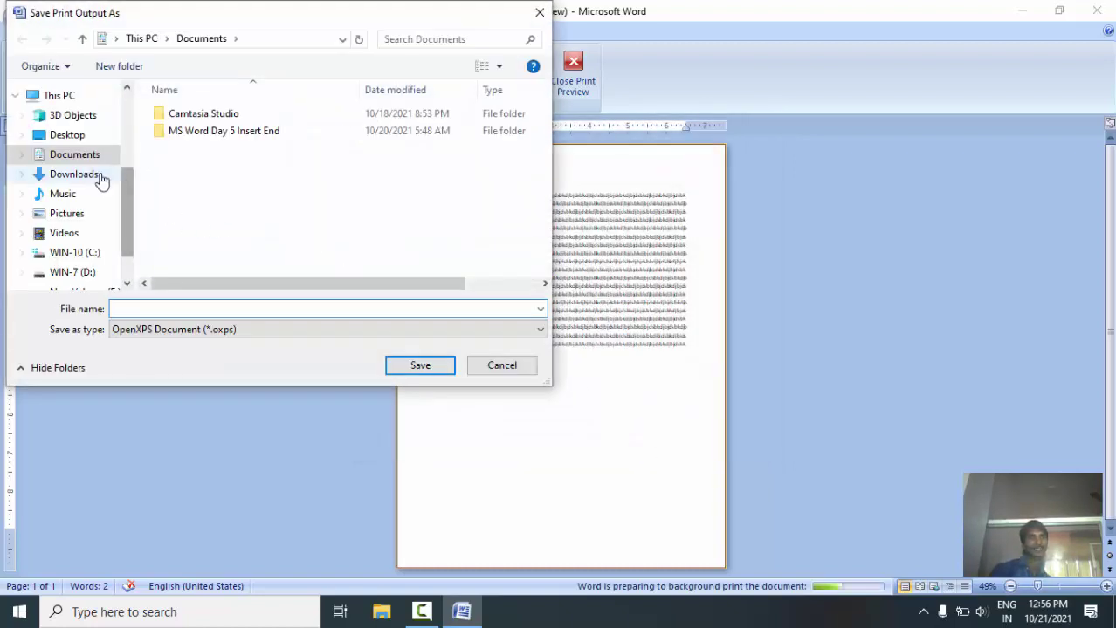
Step: Save the print output to the Desktop as 'ew' with the XPS Document type
left_click(91, 137)
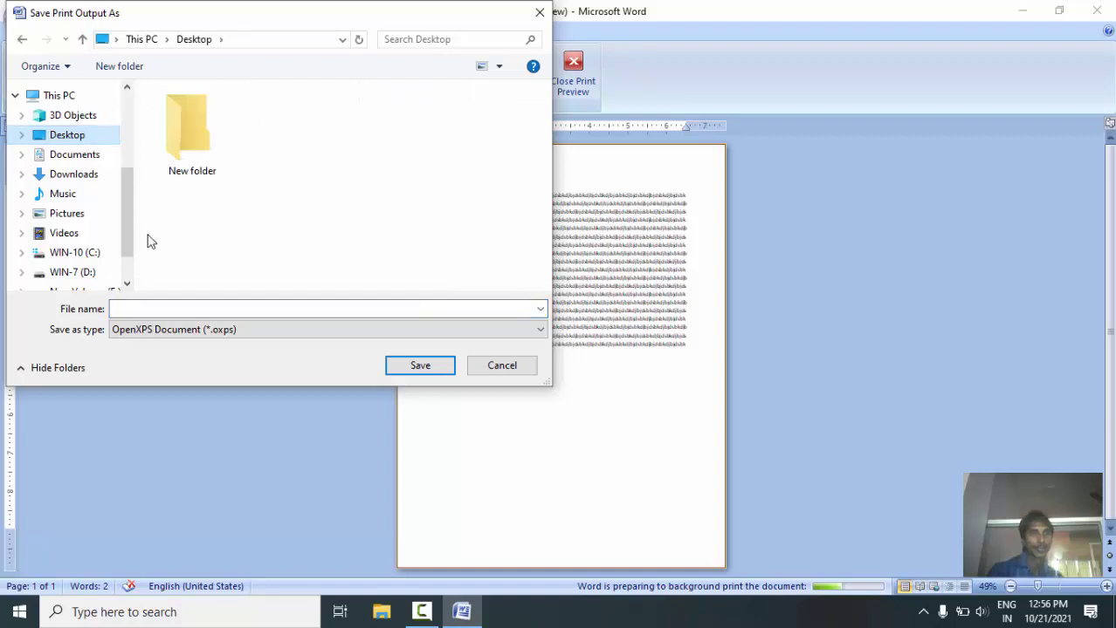
left_click(172, 309)
type("ew")
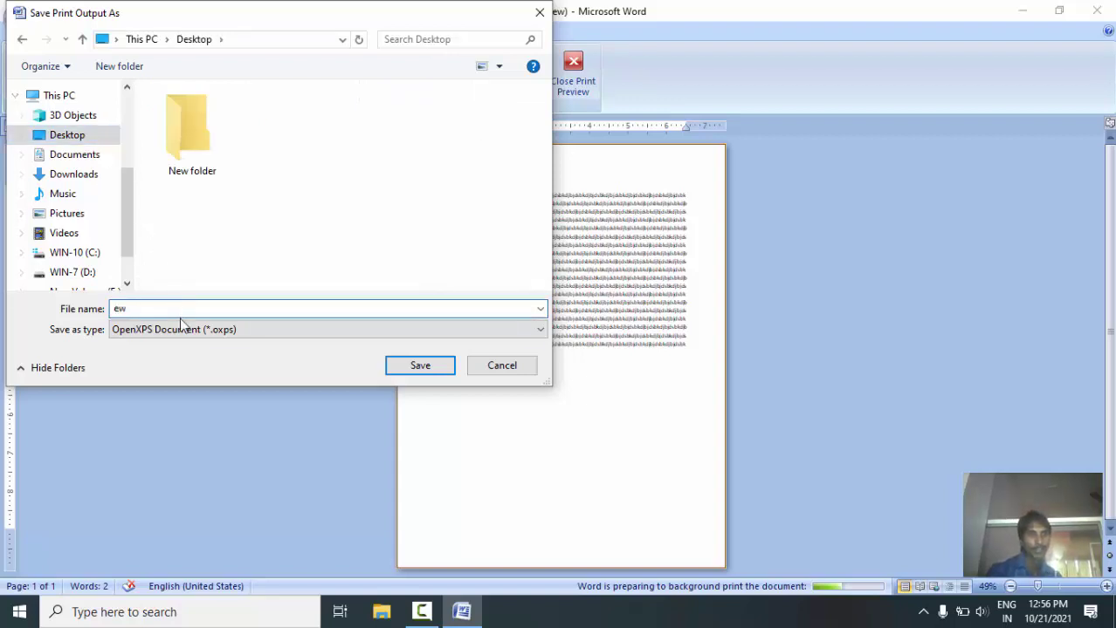
left_click(187, 329)
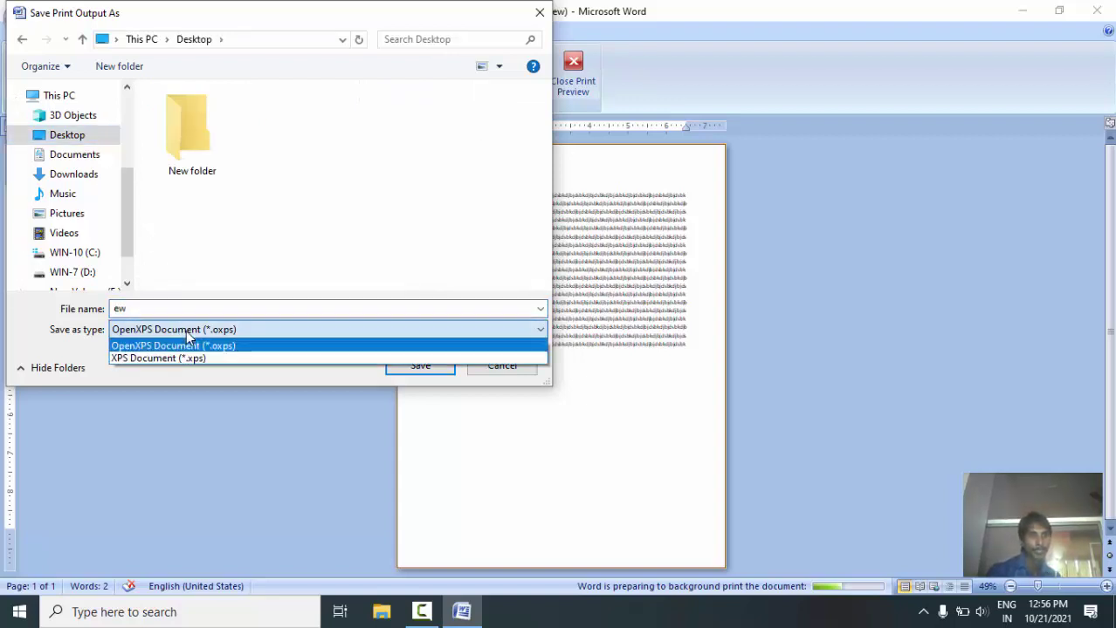
left_click(201, 358)
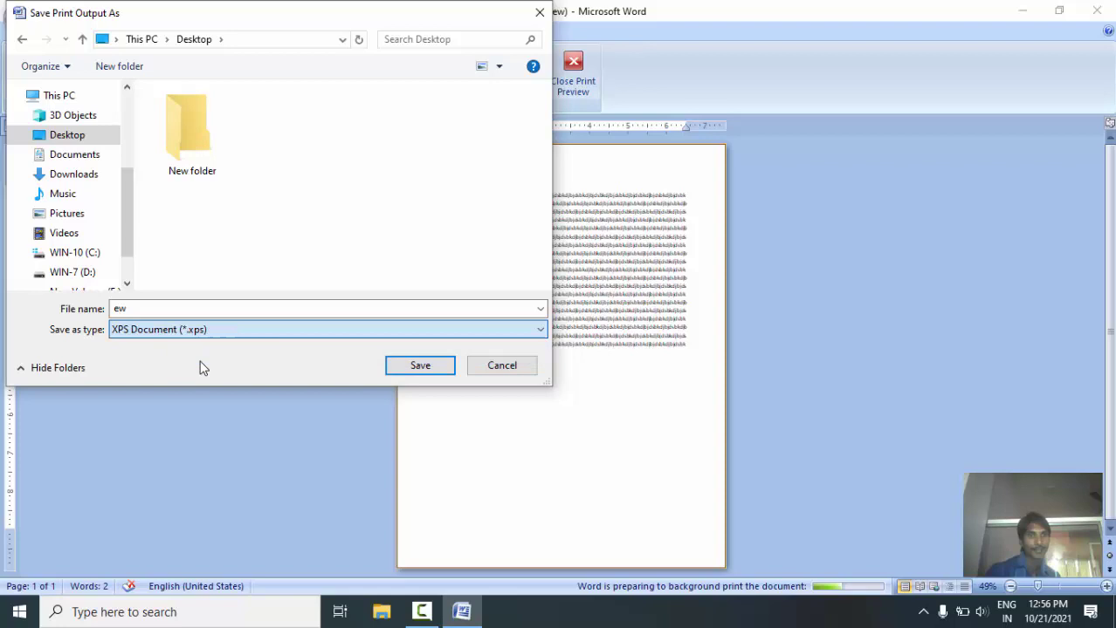
left_click(418, 366)
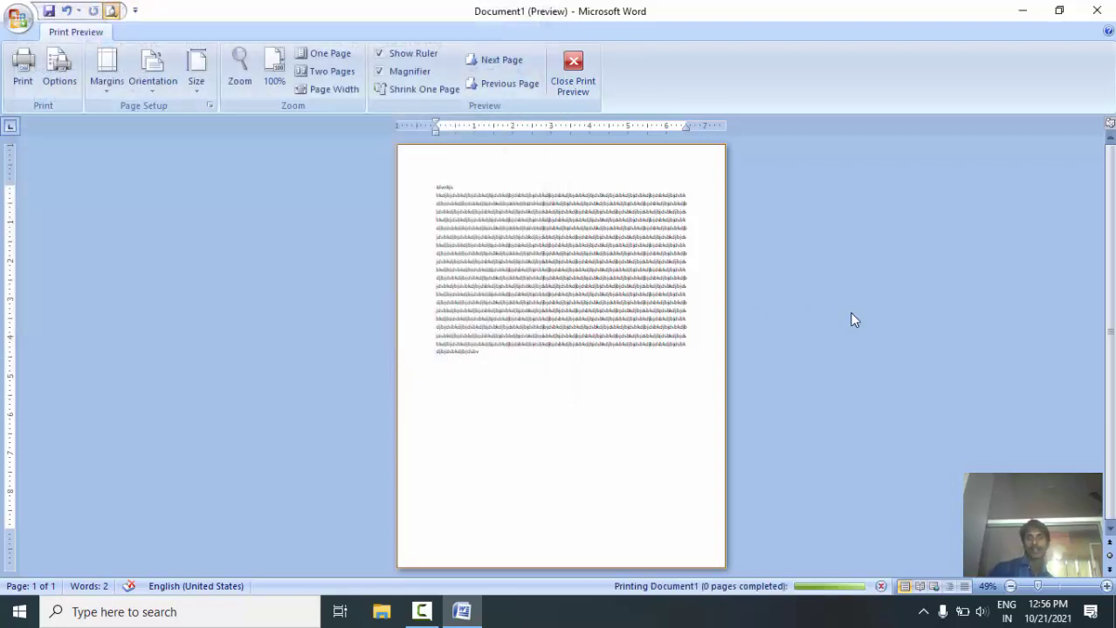
left_click(1021, 9)
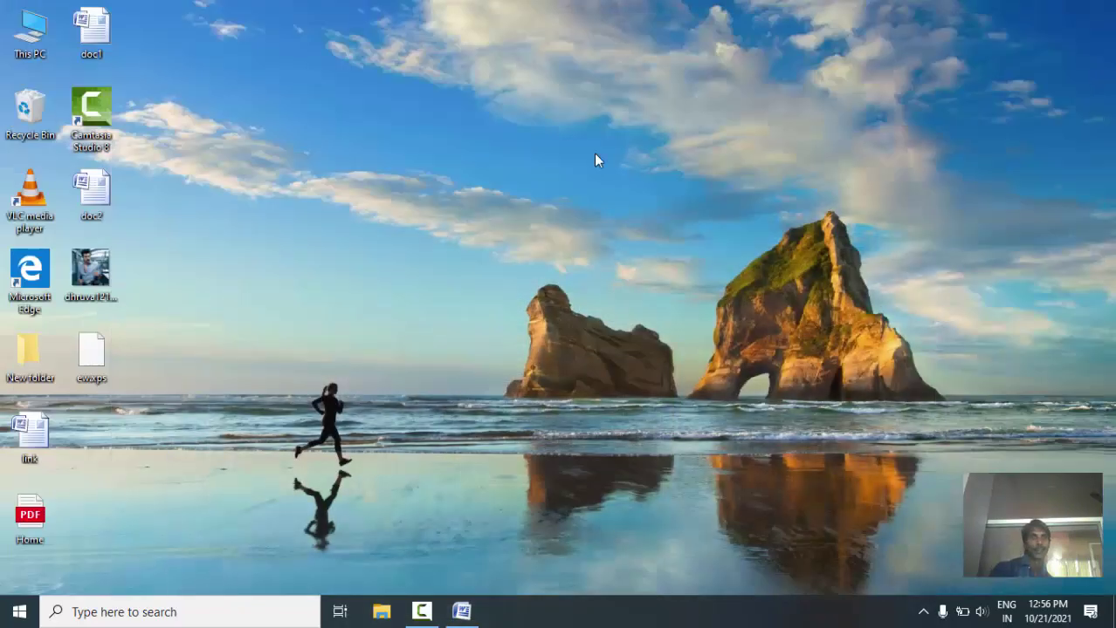
double_click(97, 353)
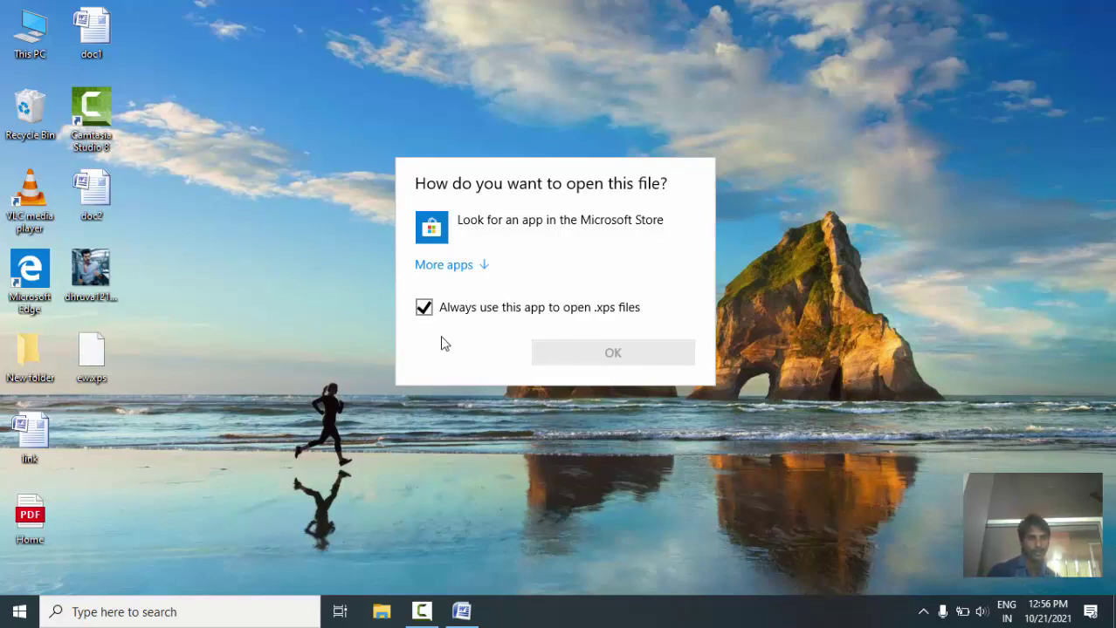
key("Escape")
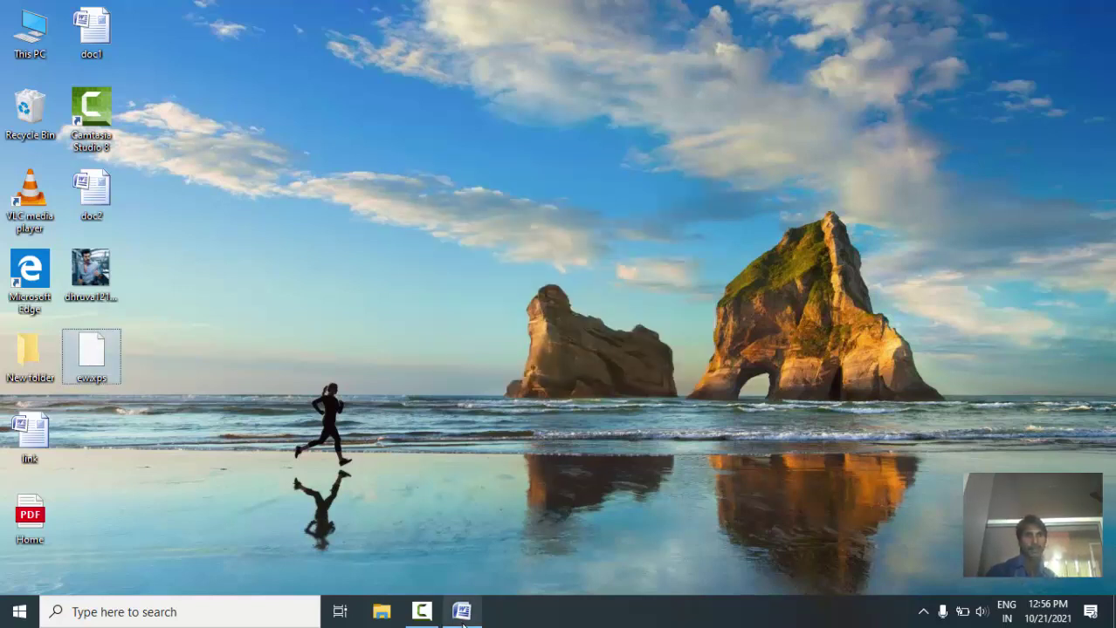
mouse_move(423, 611)
left_click(439, 568)
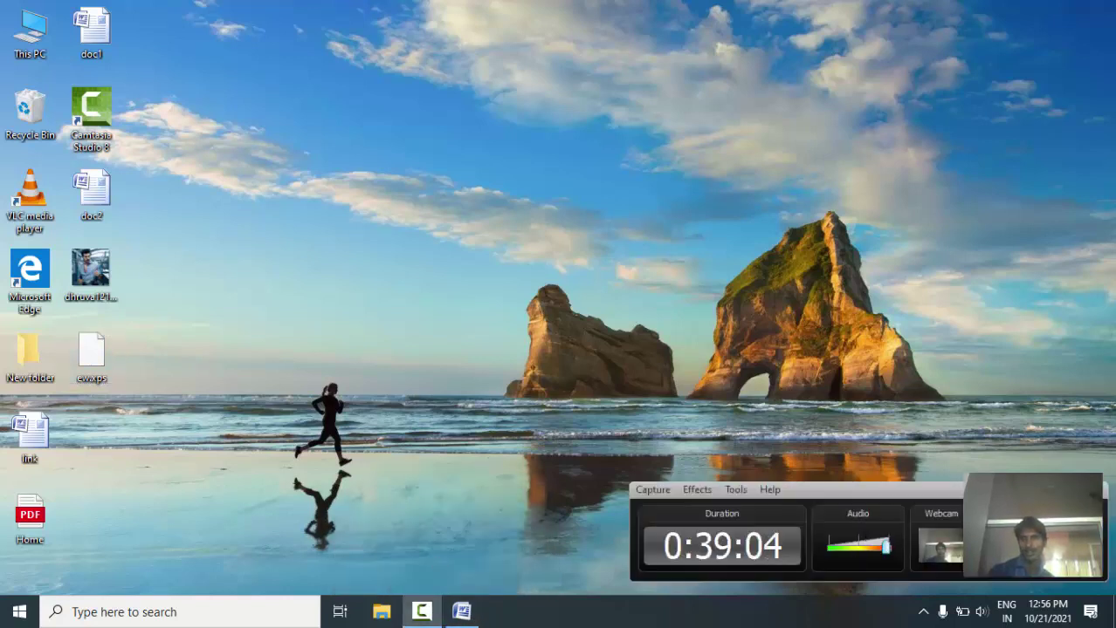
left_click(462, 614)
left_click(462, 618)
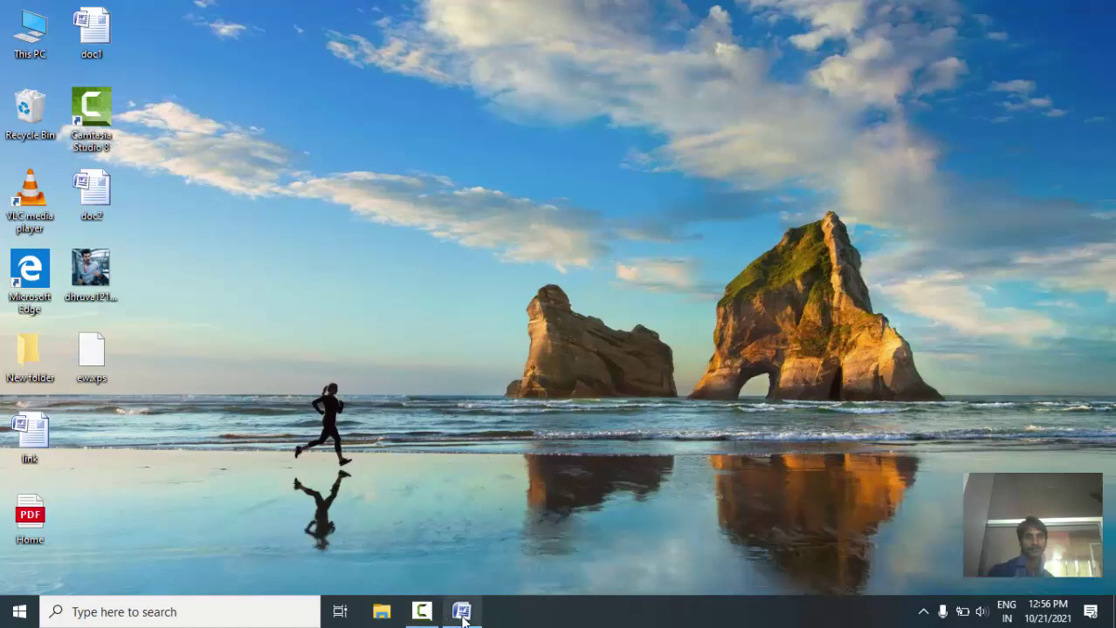
left_click(462, 615)
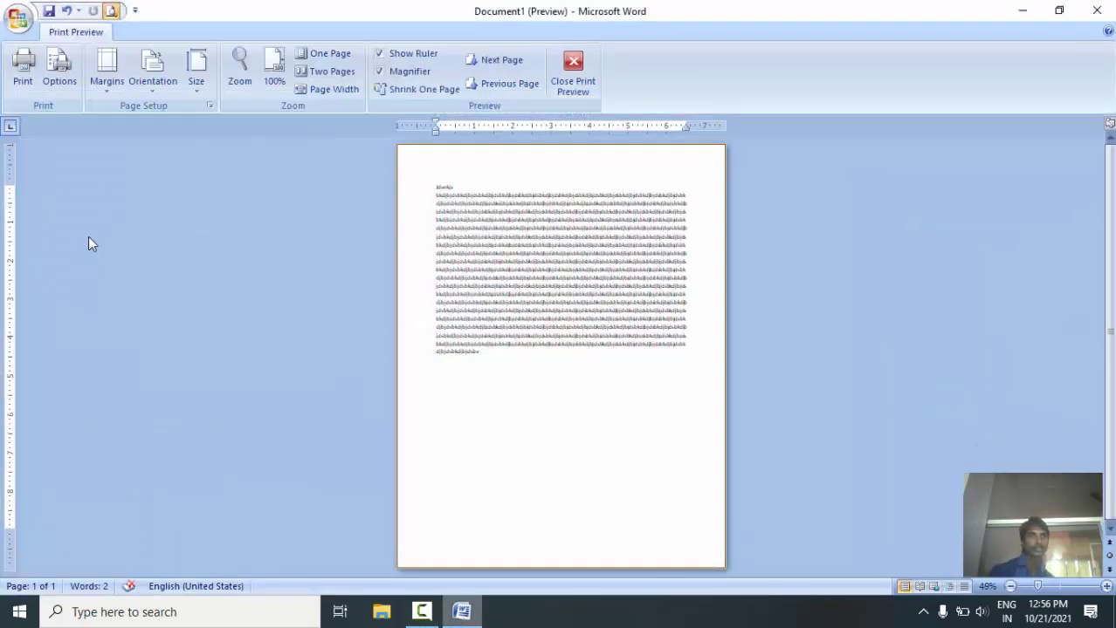
Step: Save As PDF or XPS to the Desktop under the name 'h', then minimize Word
left_click(10, 12)
mouse_move(35, 161)
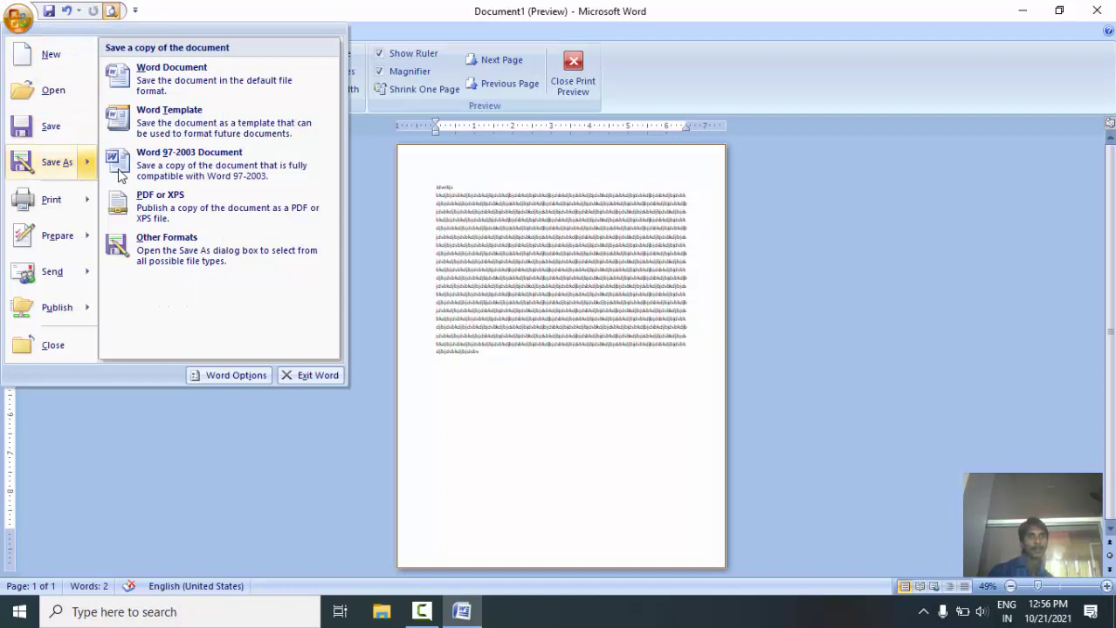
left_click(181, 217)
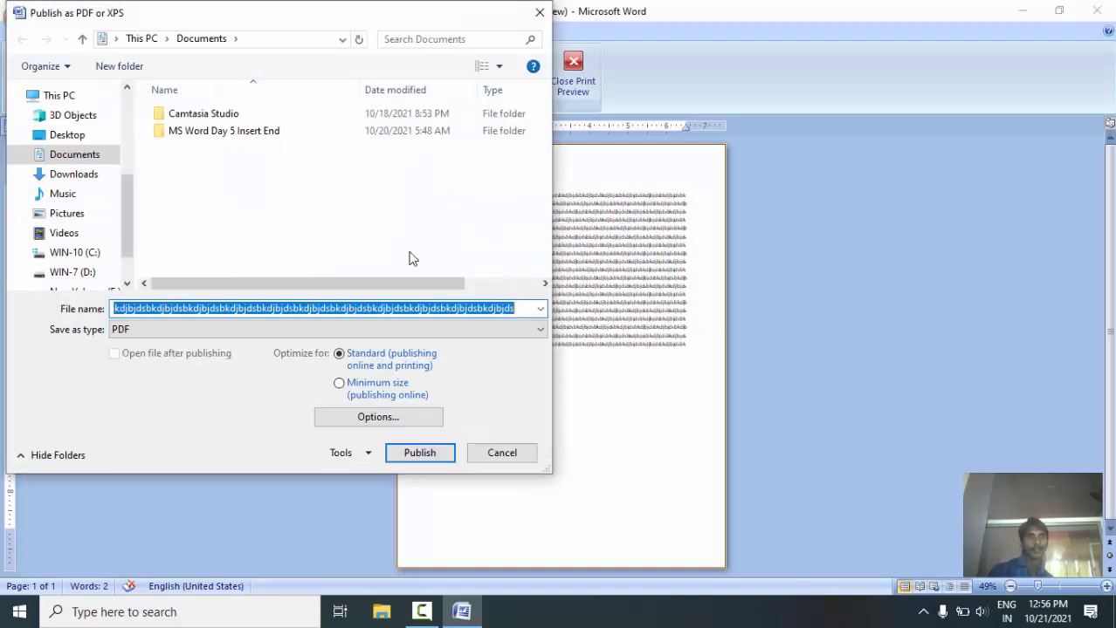
left_click(69, 137)
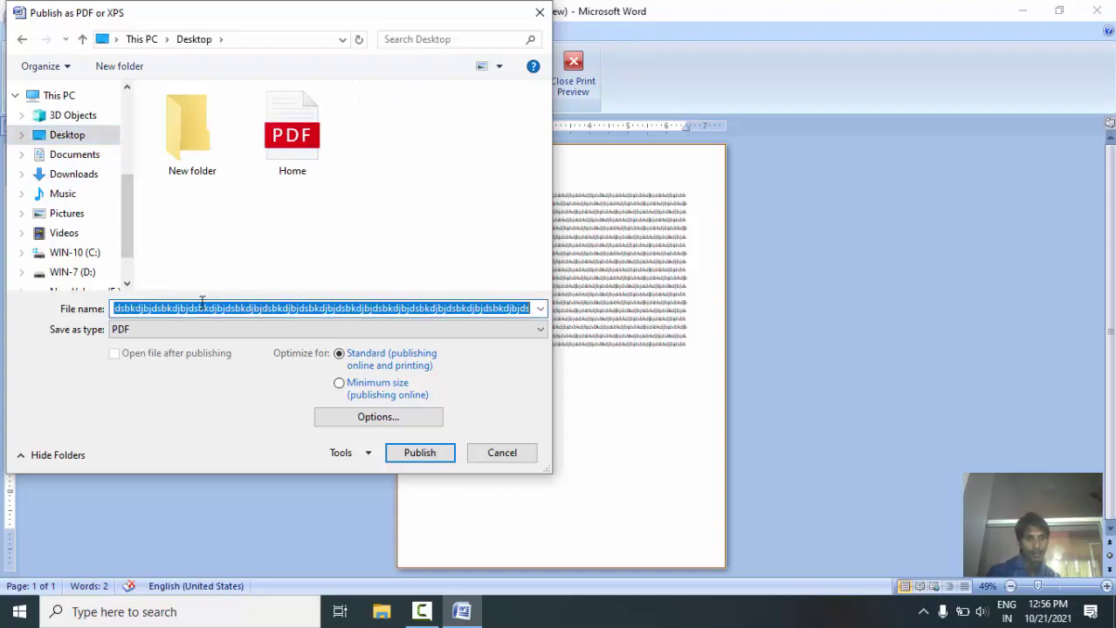
type("h")
key("Return")
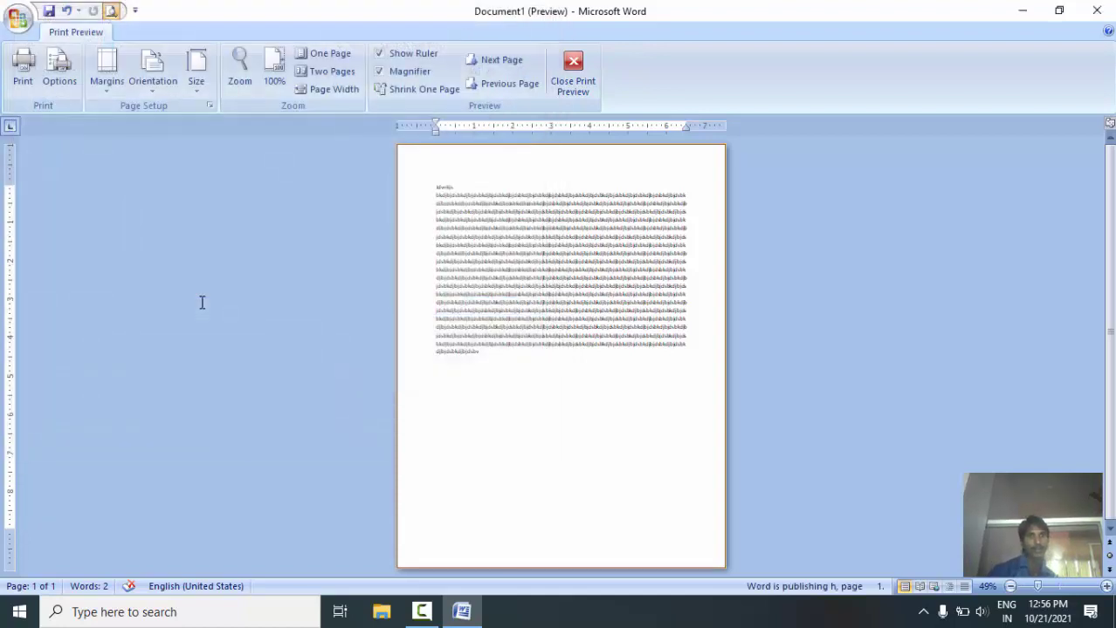
left_click(1026, 22)
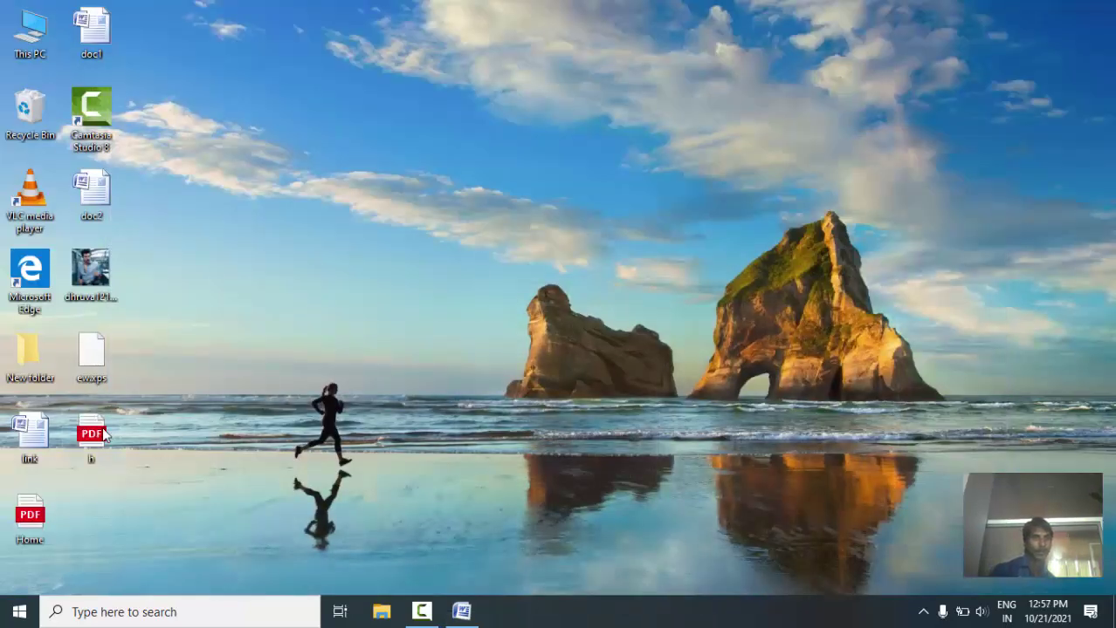
Step: Open h.pdf from the Desktop in Edge and scroll through its tiled picture background page
double_click(97, 434)
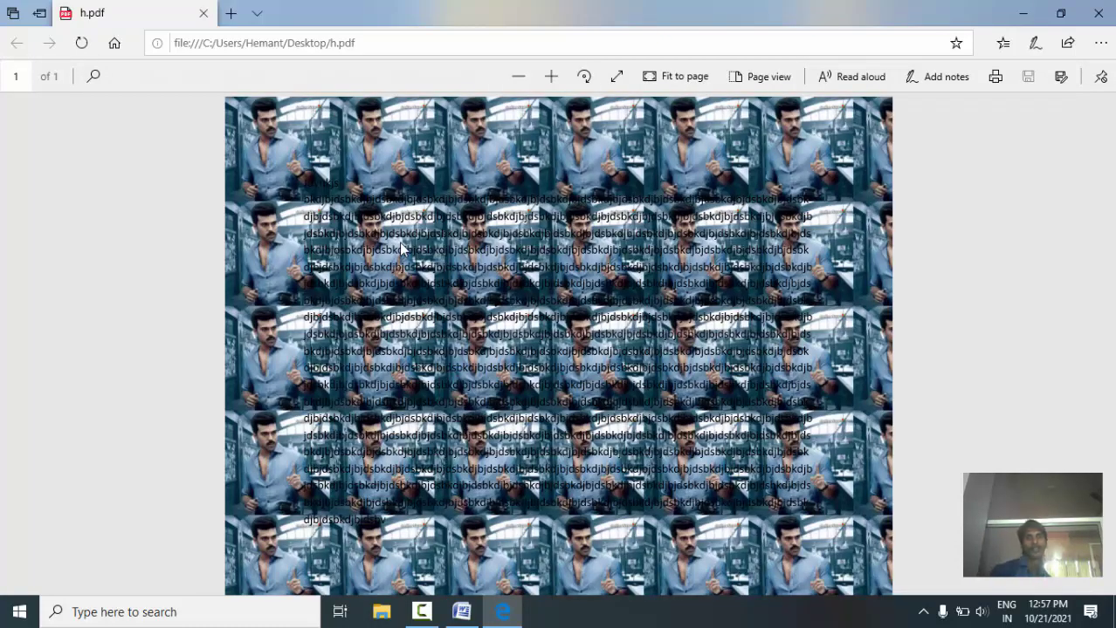
scroll(1113, 228, "down", 5)
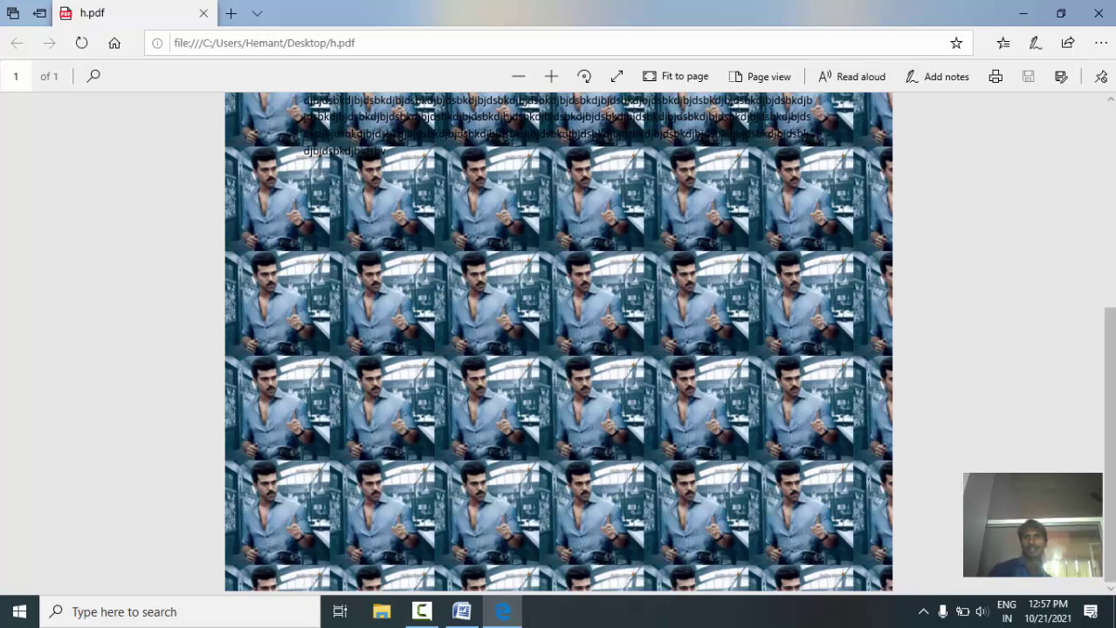
left_click_drag(1109, 349, 1109, 4)
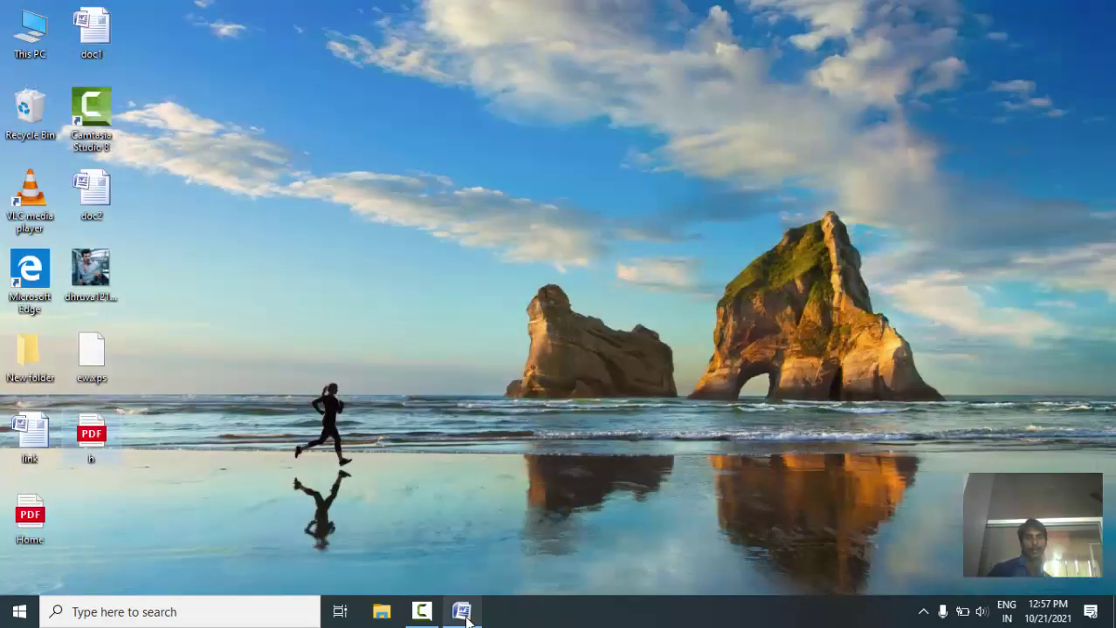
Step: Return to Word's editing view and set the dhruva121216_01 image as the page's picture fill
left_click(462, 611)
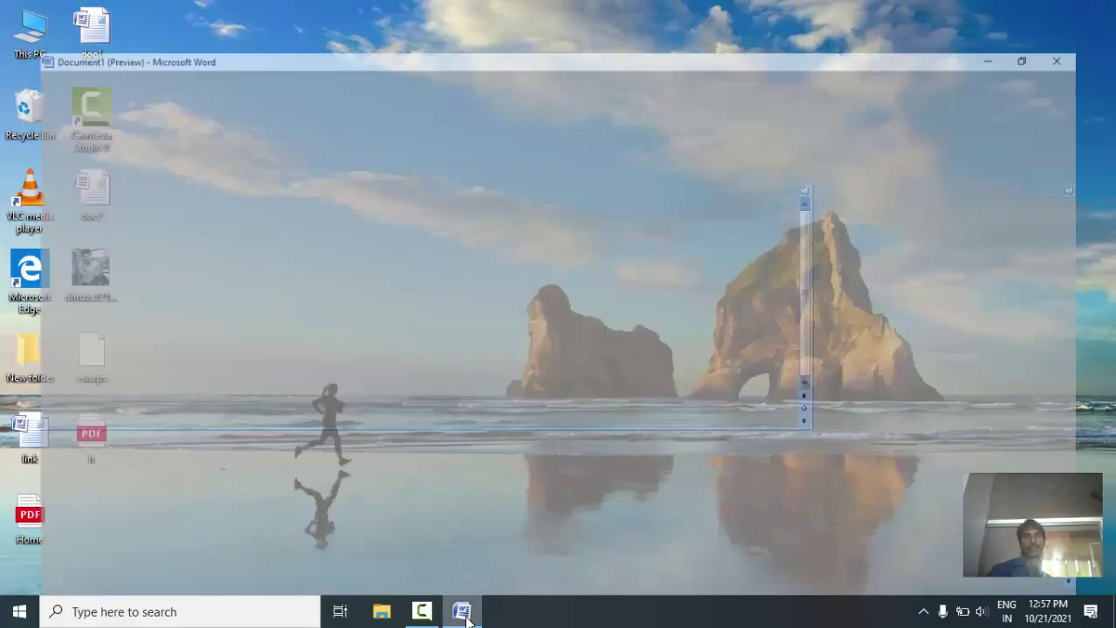
left_click(573, 87)
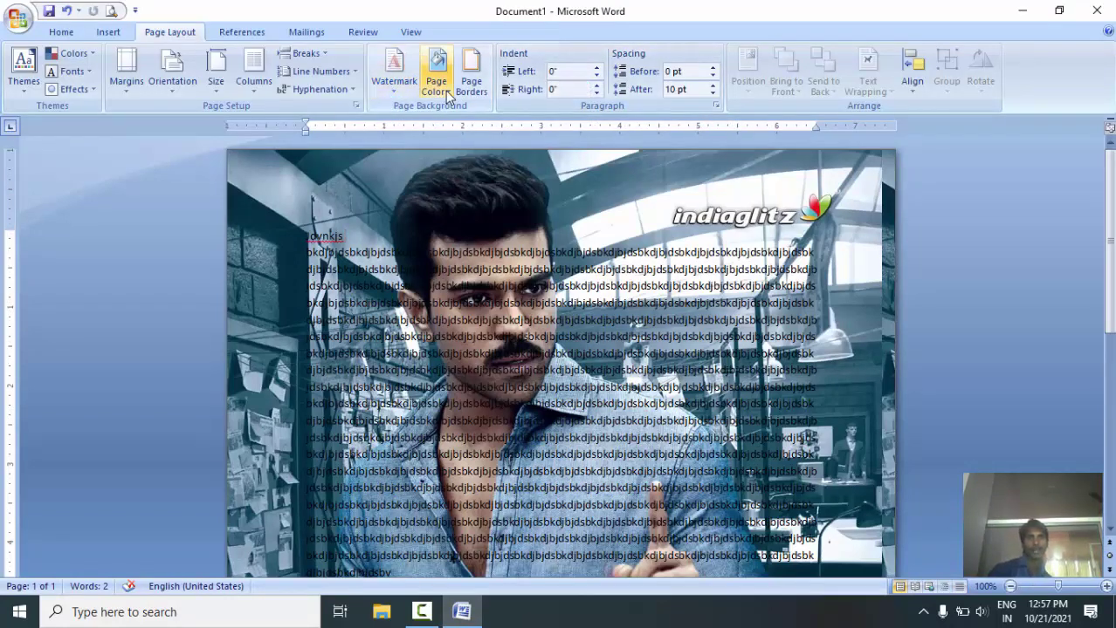
left_click(441, 87)
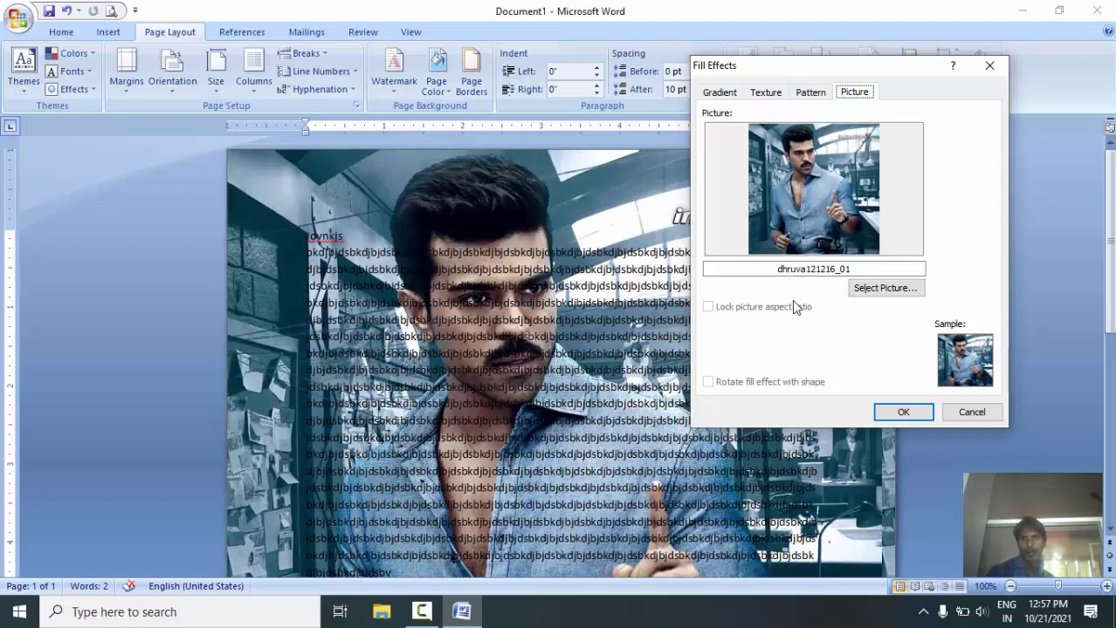
left_click(812, 93)
left_click(852, 93)
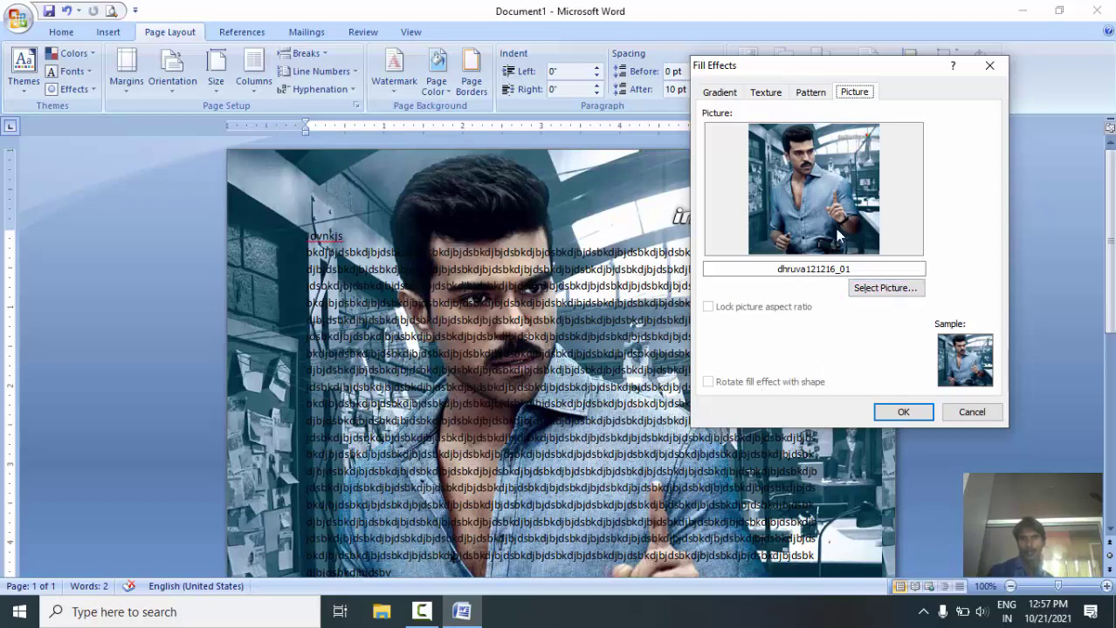
left_click(878, 295)
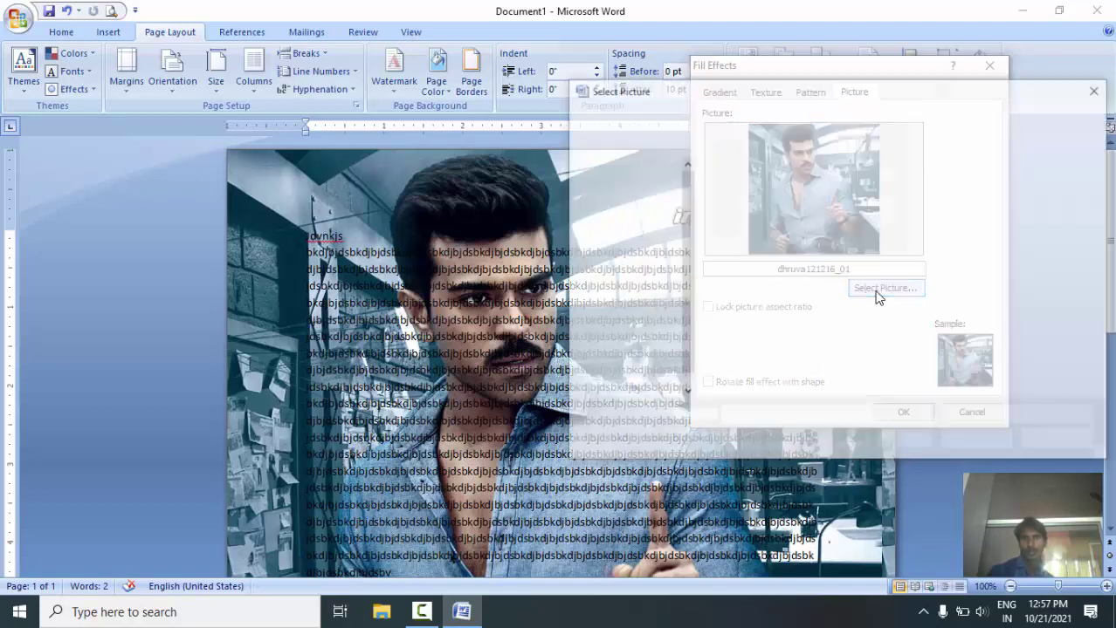
double_click(831, 251)
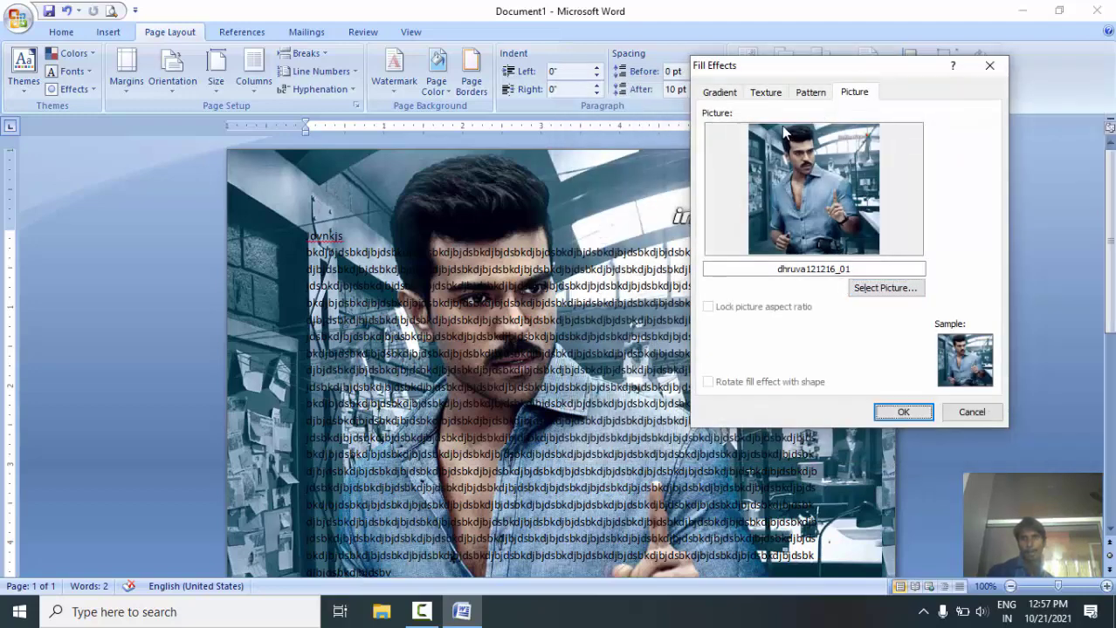
Step: Browse the Pattern and Texture fills, then apply a one-colour From center gradient background
left_click(800, 94)
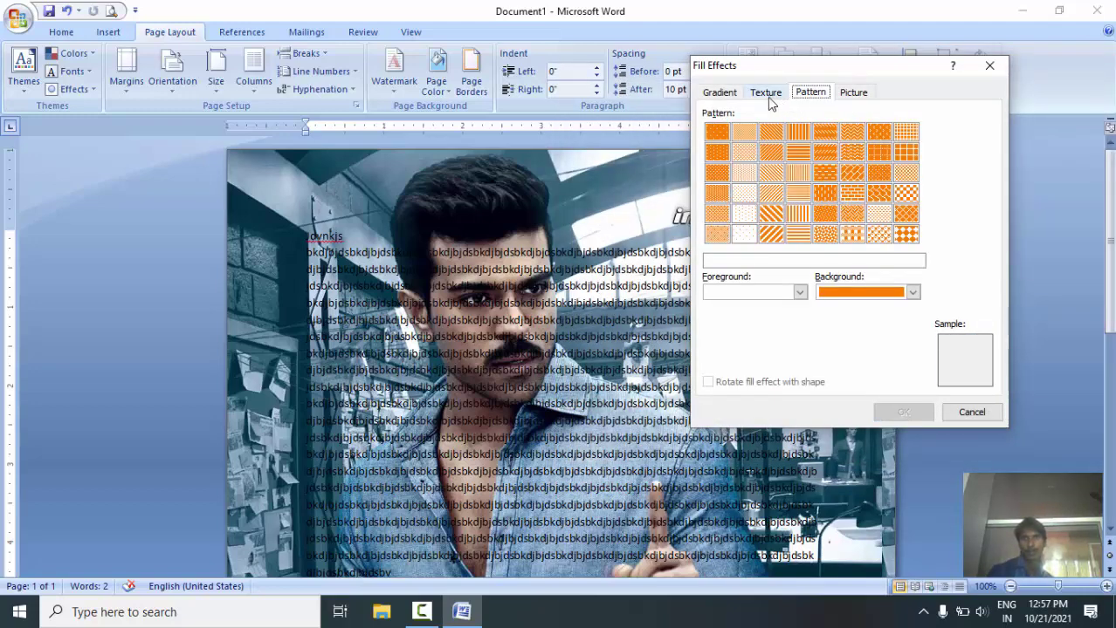
left_click(767, 97)
left_click(810, 93)
left_click(852, 96)
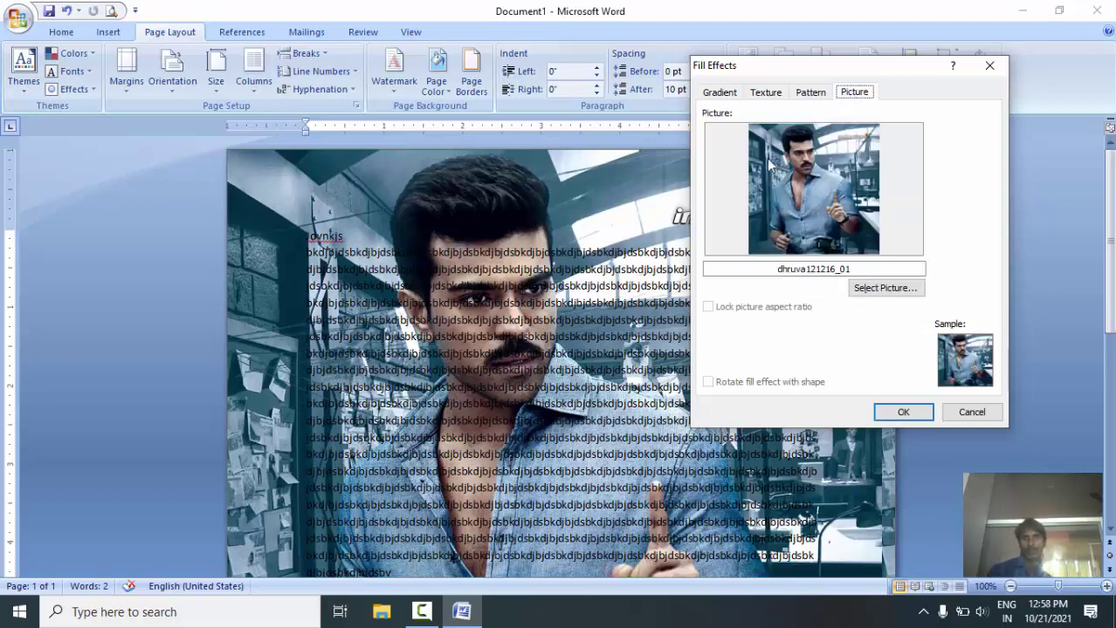
left_click(769, 96)
left_click(804, 96)
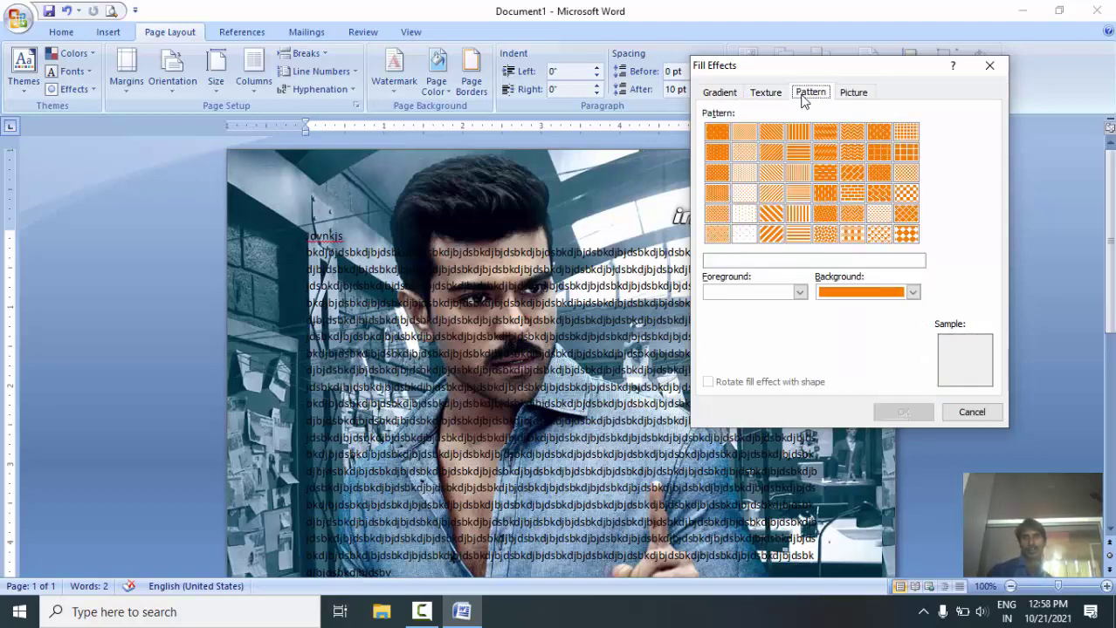
left_click(721, 97)
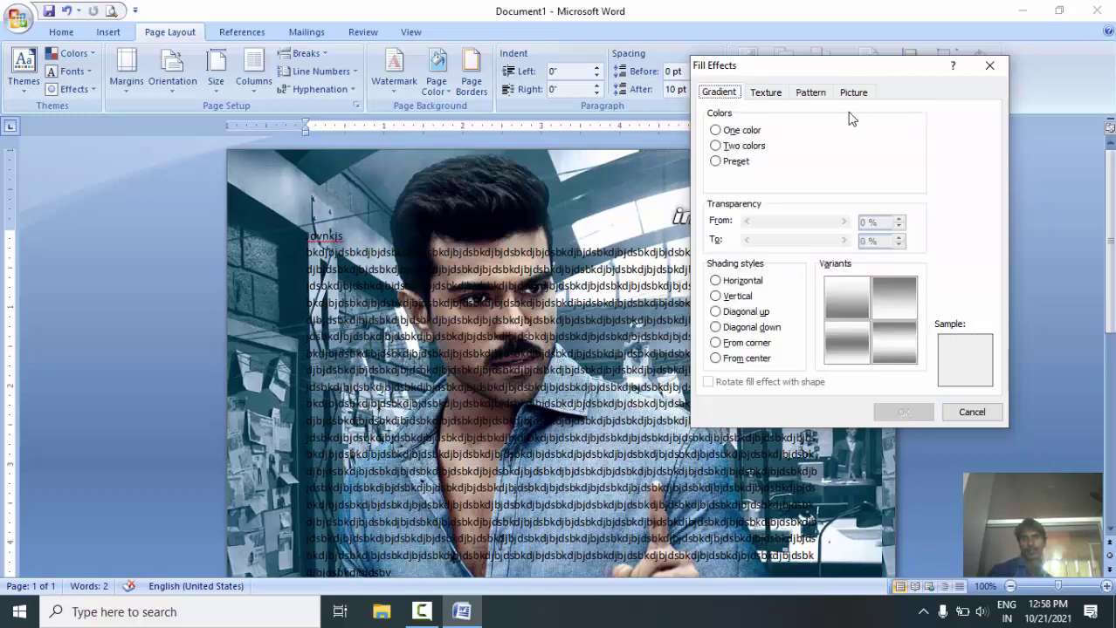
left_click(757, 316)
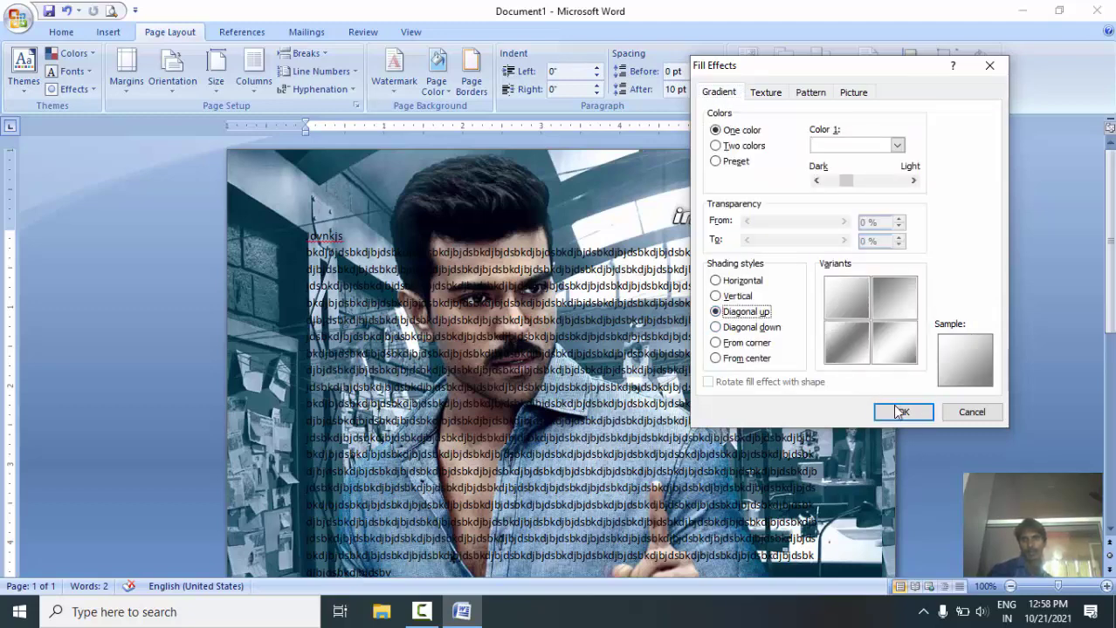
left_click(769, 361)
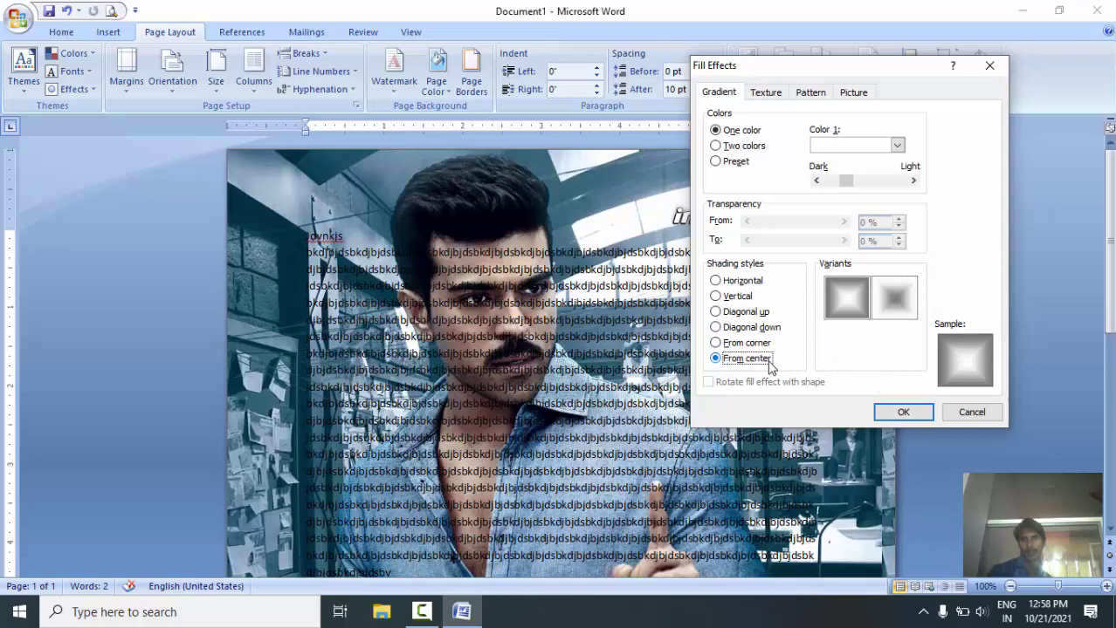
left_click(904, 414)
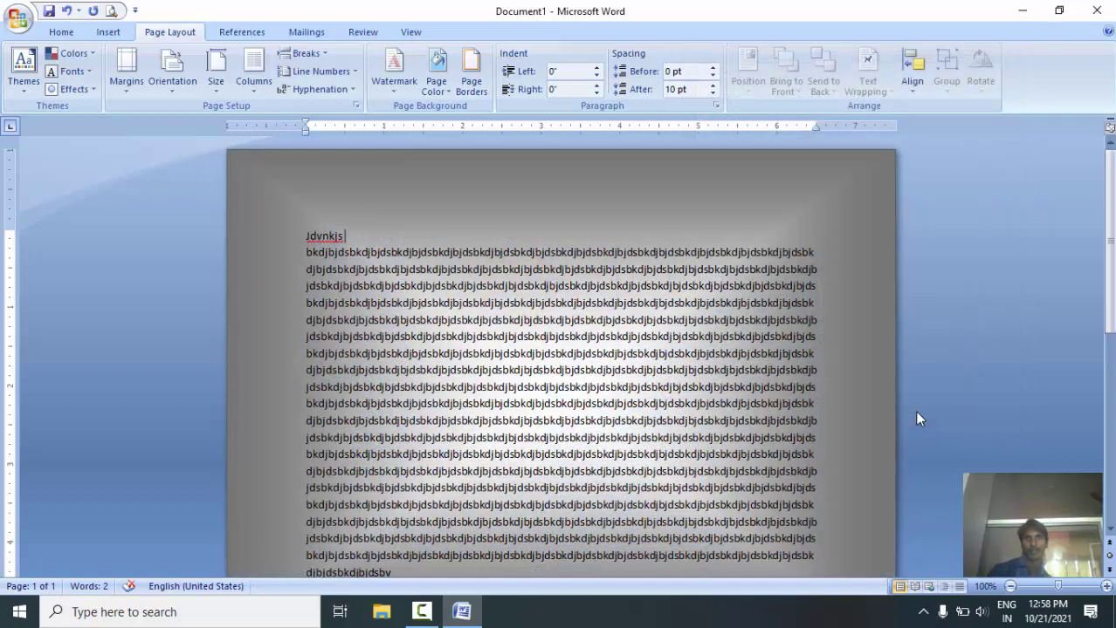
Step: Dismiss the Office button menu, then select all the sample text with Ctrl+A and delete it
mouse_move(1107, 181)
left_mouse_down()
mouse_move(1100, 338)
mouse_move(1107, 218)
left_mouse_up()
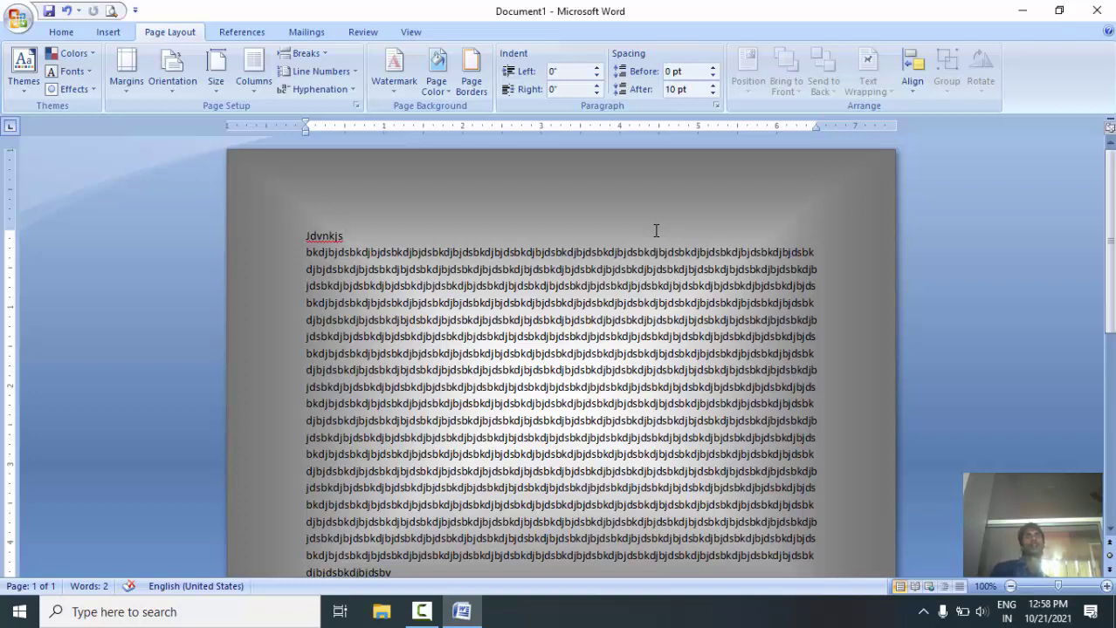
left_click(17, 17)
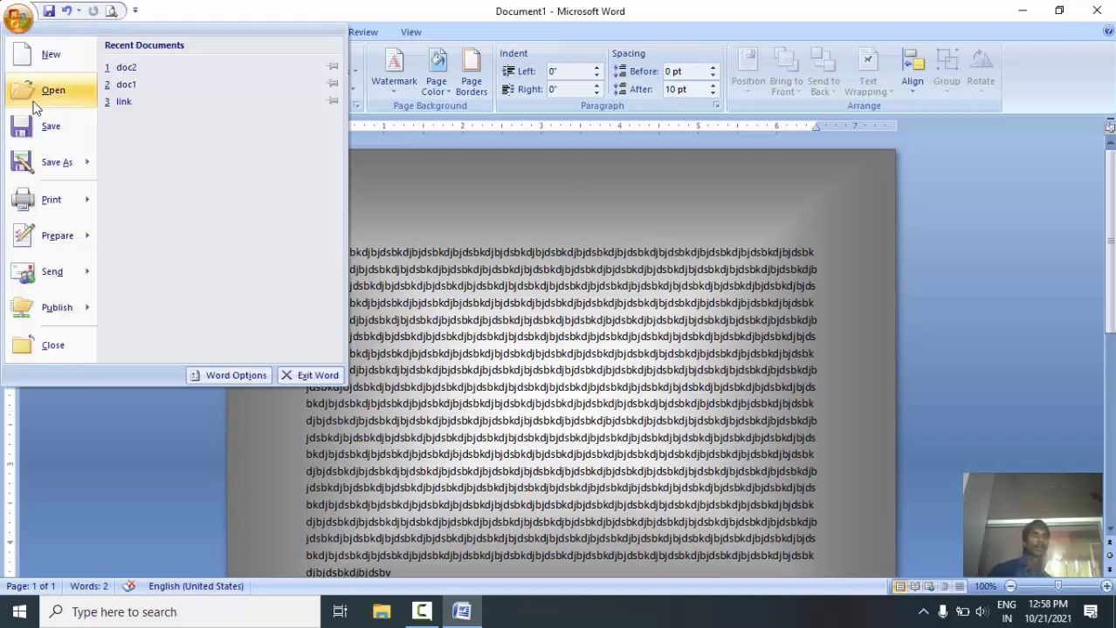
mouse_move(49, 165)
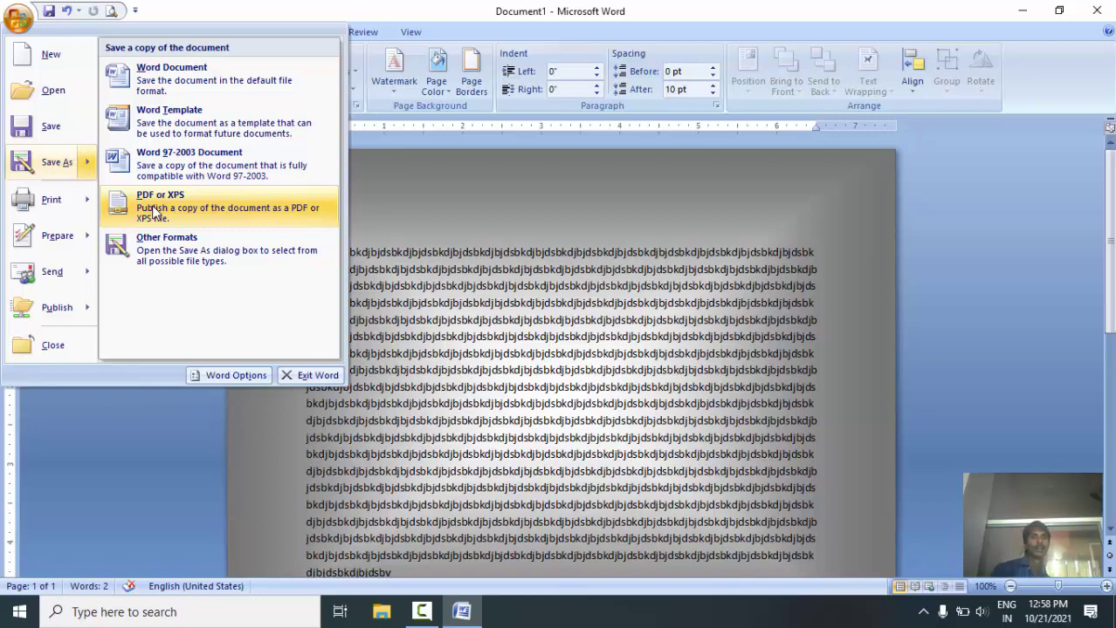
left_click(545, 277)
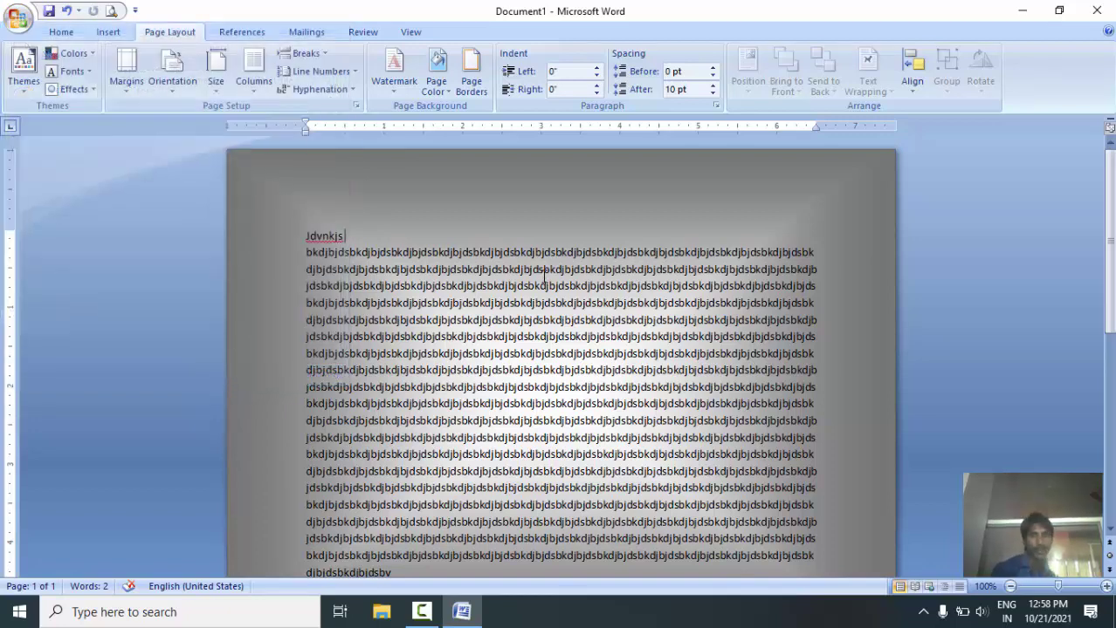
key("ctrl+a")
key("Delete")
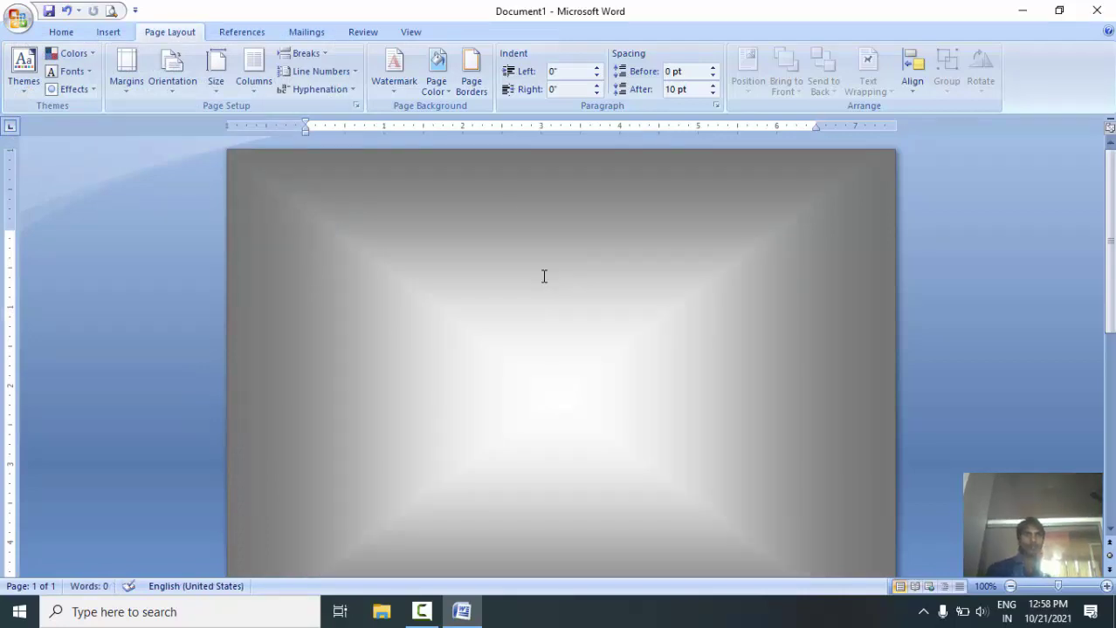
Step: Set Page Color to No Color and apply a dashed page border
left_click(436, 77)
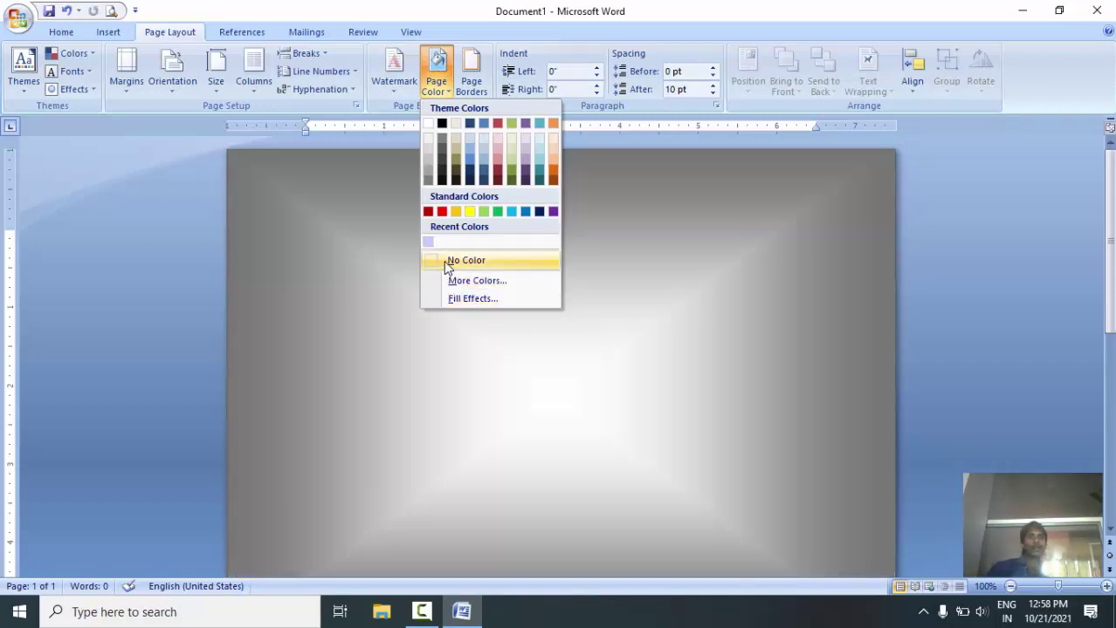
left_click(447, 260)
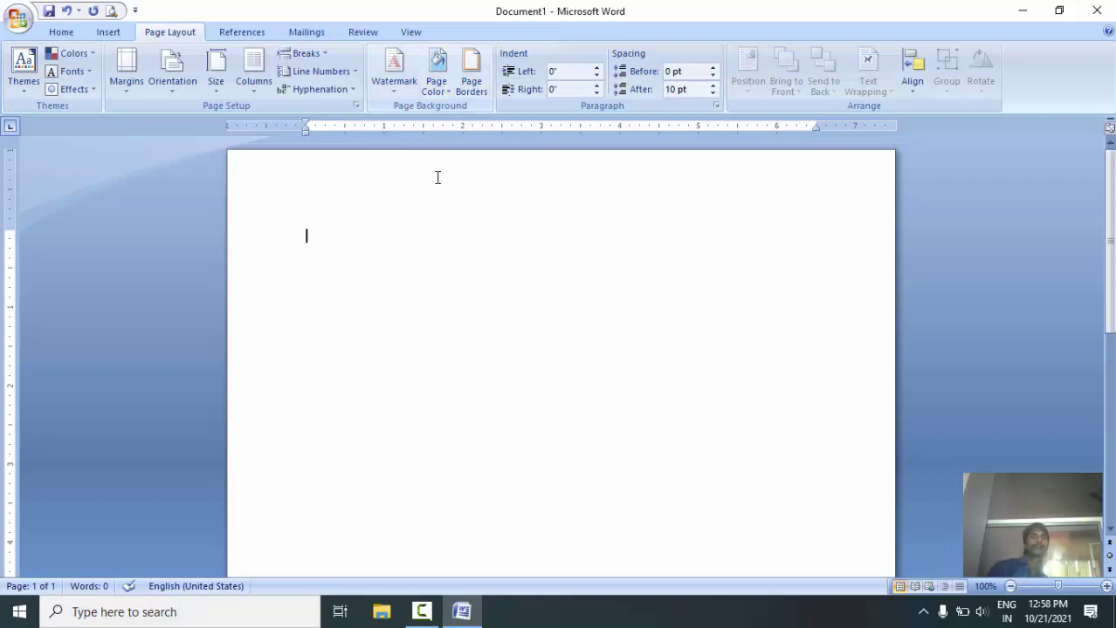
left_click(474, 88)
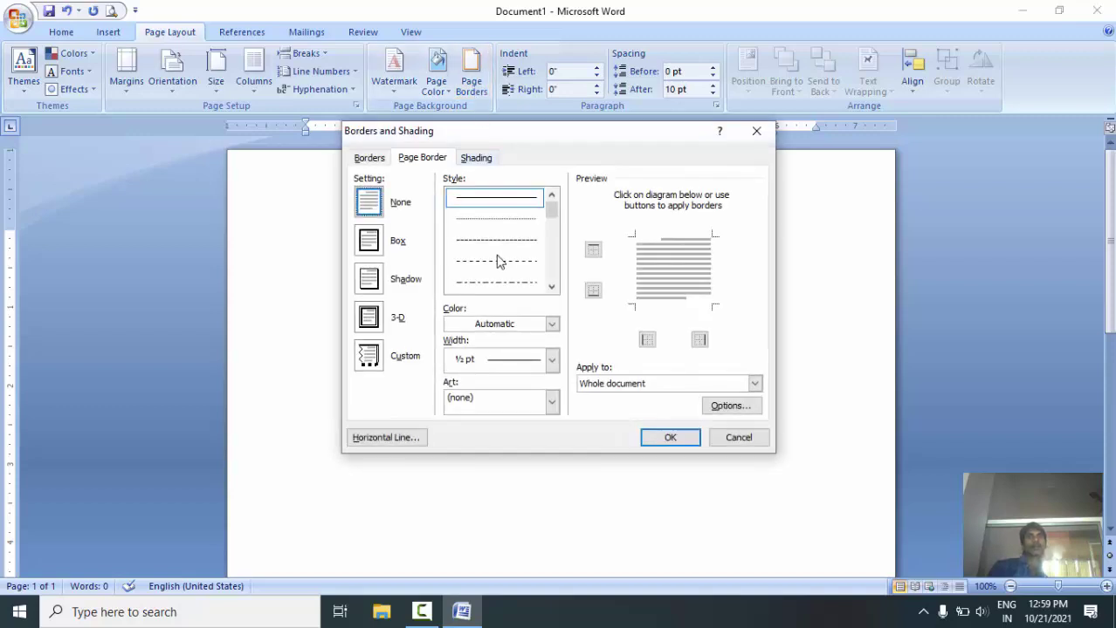
left_click(482, 241)
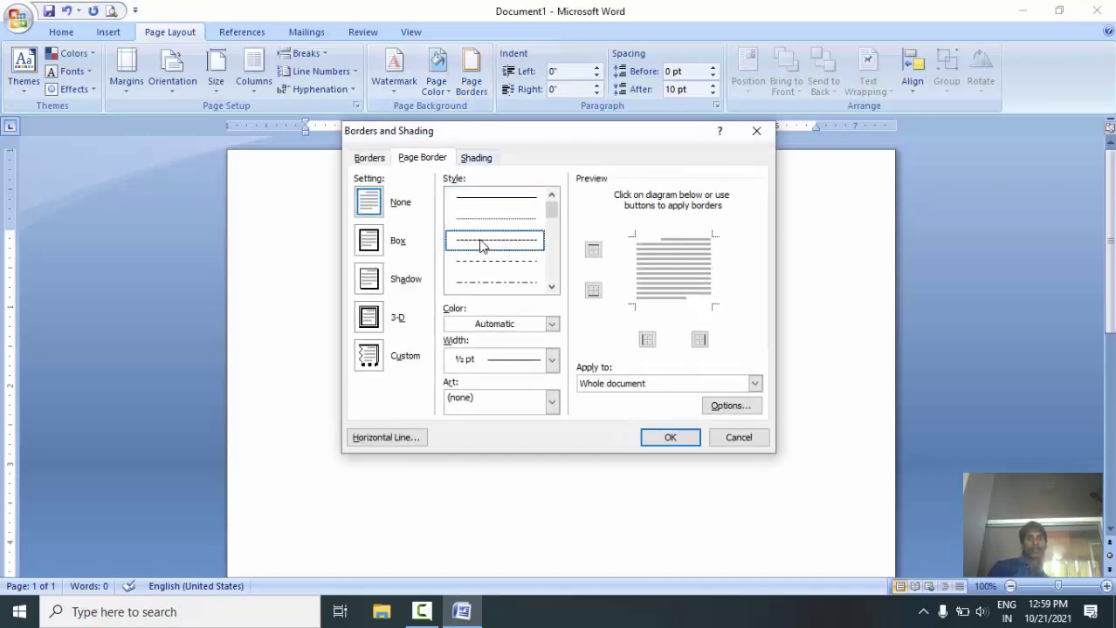
left_click(668, 436)
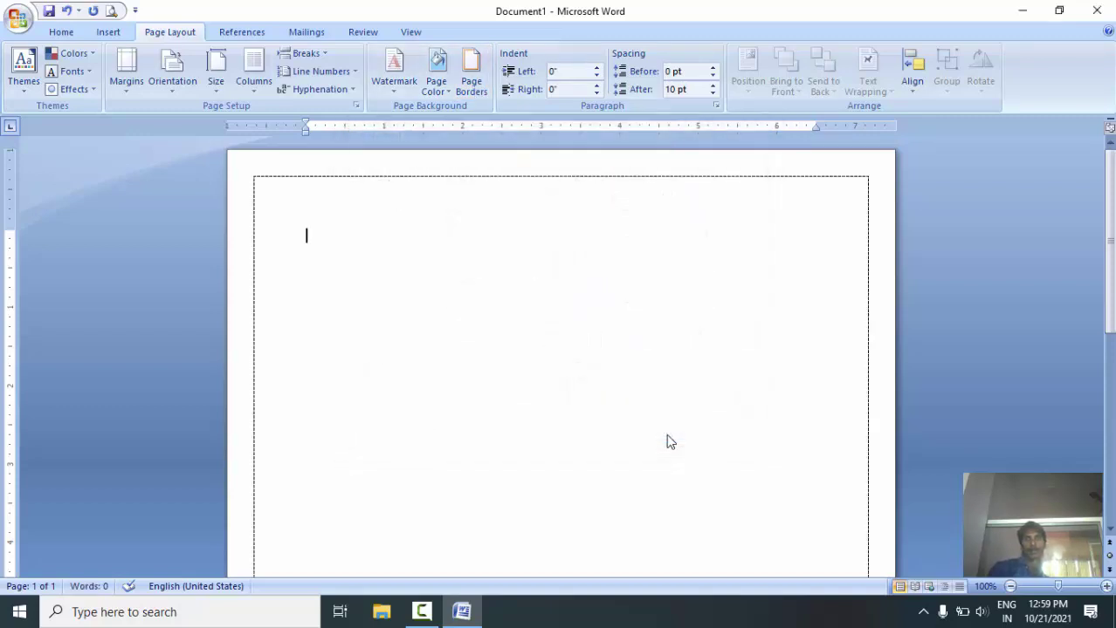
Step: Remove the page border by choosing the None setting in Page Borders
left_click(473, 83)
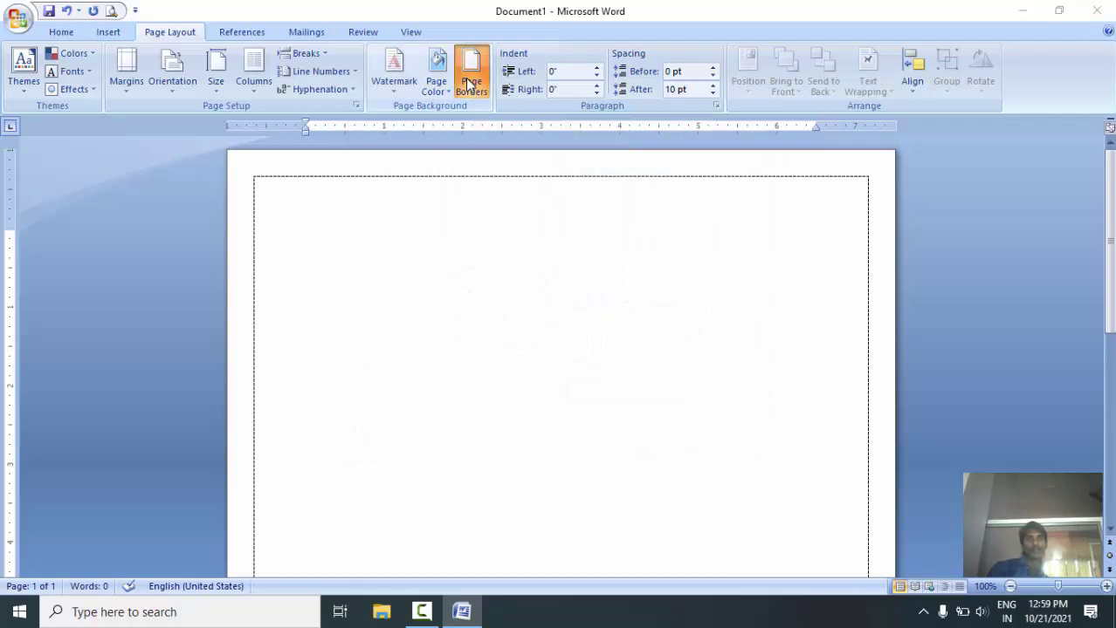
left_click(377, 209)
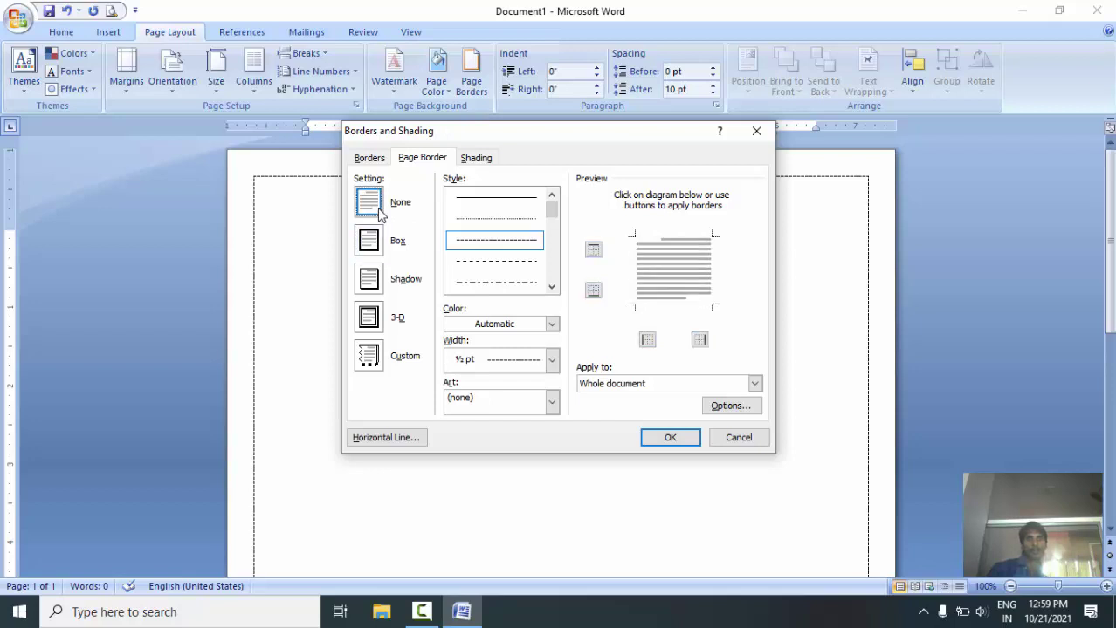
left_click(665, 439)
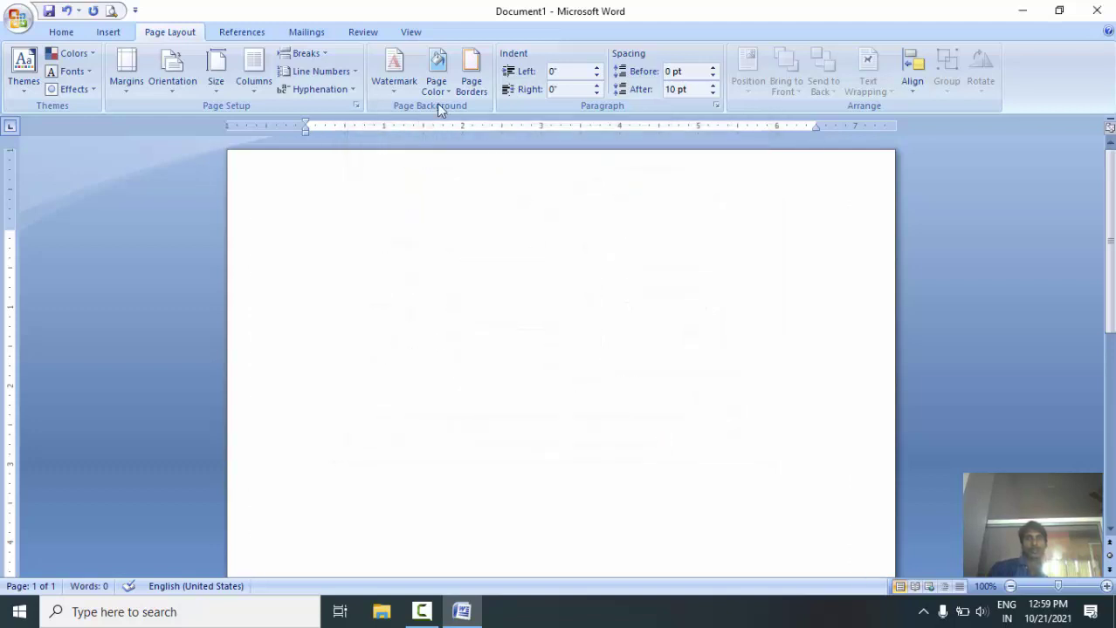
Step: Apply a Shadow page border around the whole page
left_click(460, 87)
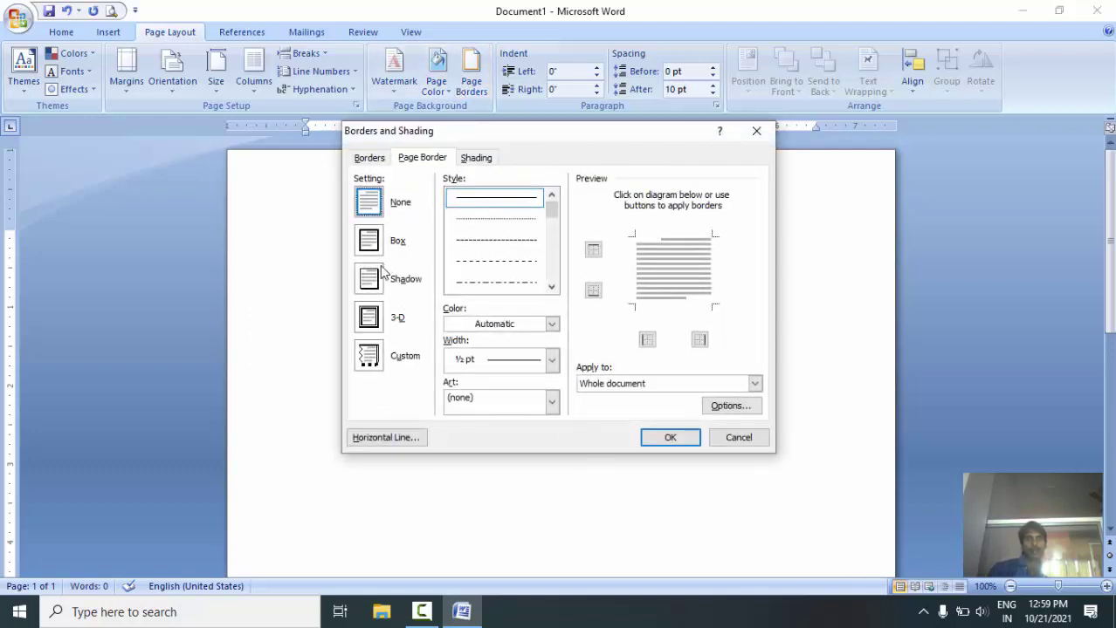
left_click(370, 279)
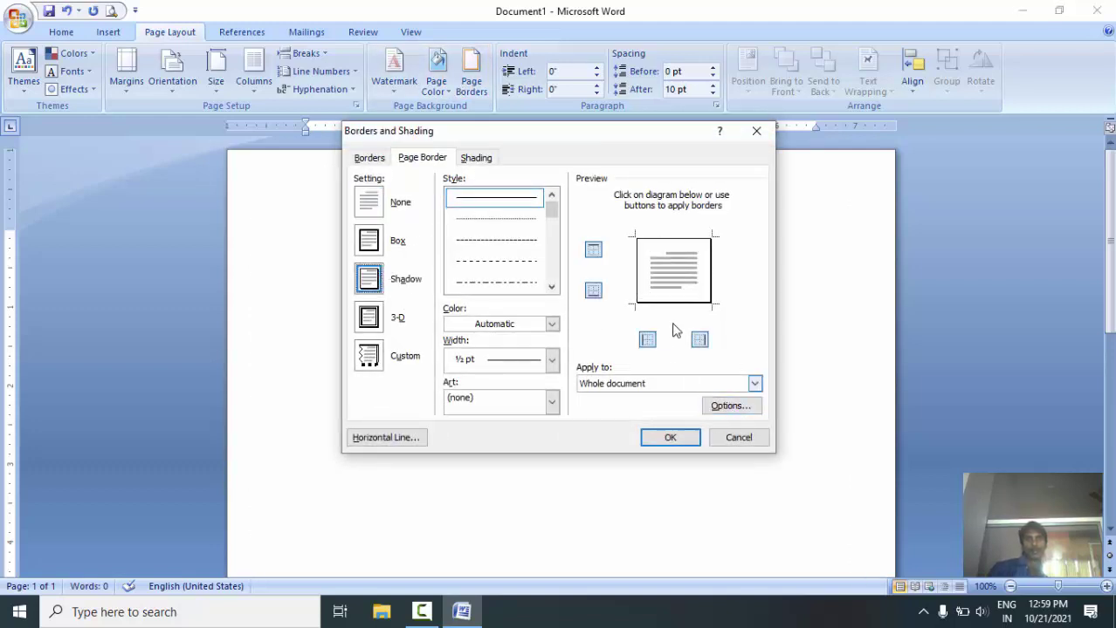
left_click(670, 438)
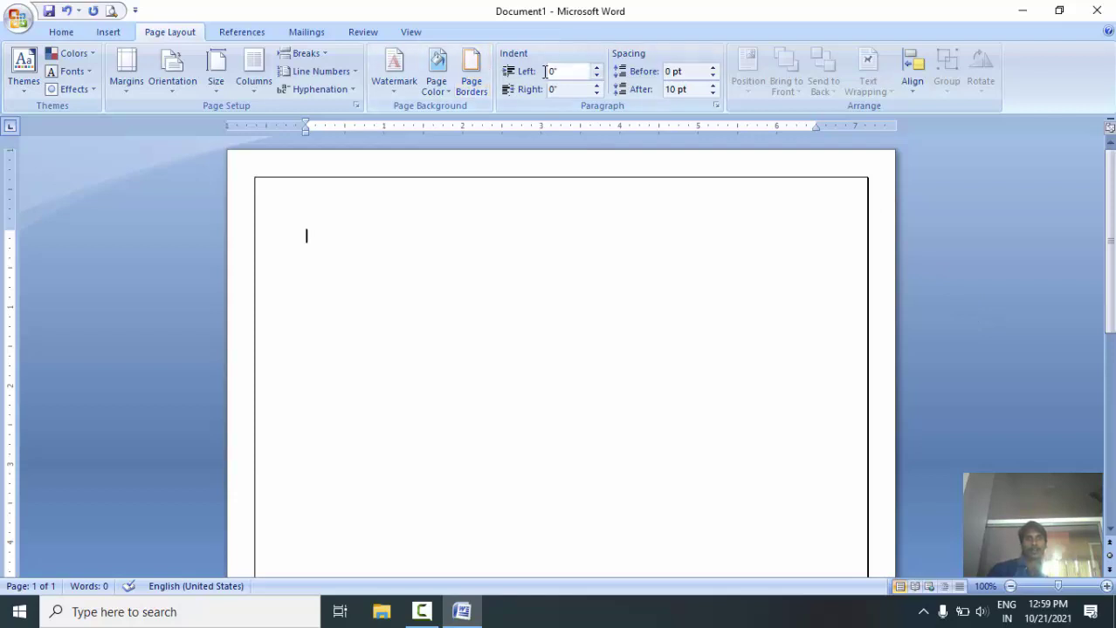
Step: Change the shadow border's line style to a thick 3 pt line
left_click(470, 77)
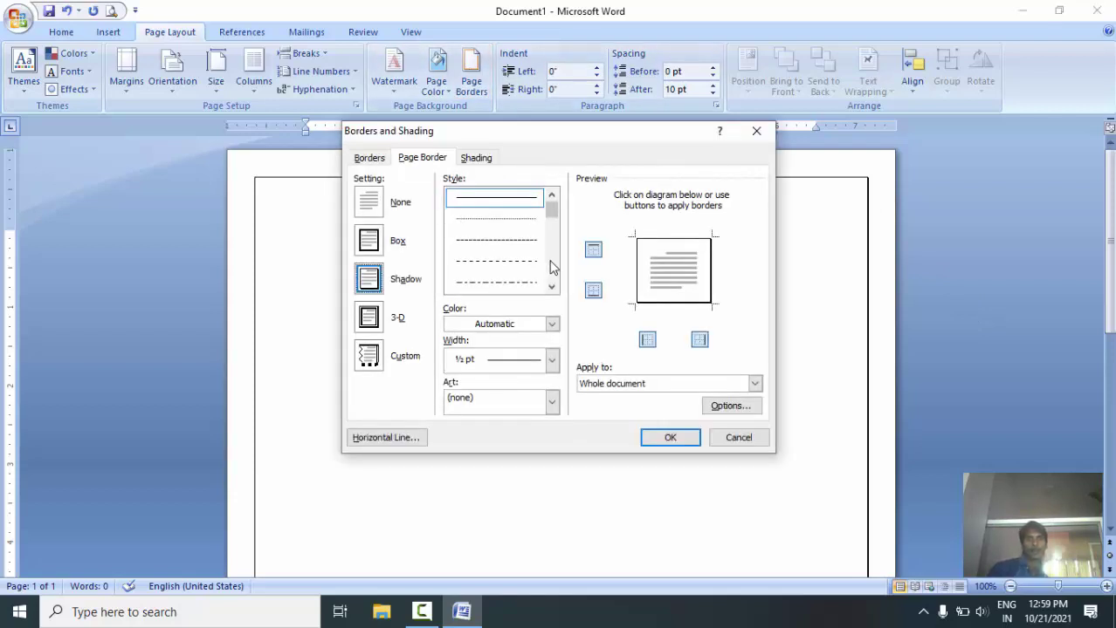
left_click_drag(550, 214, 551, 248)
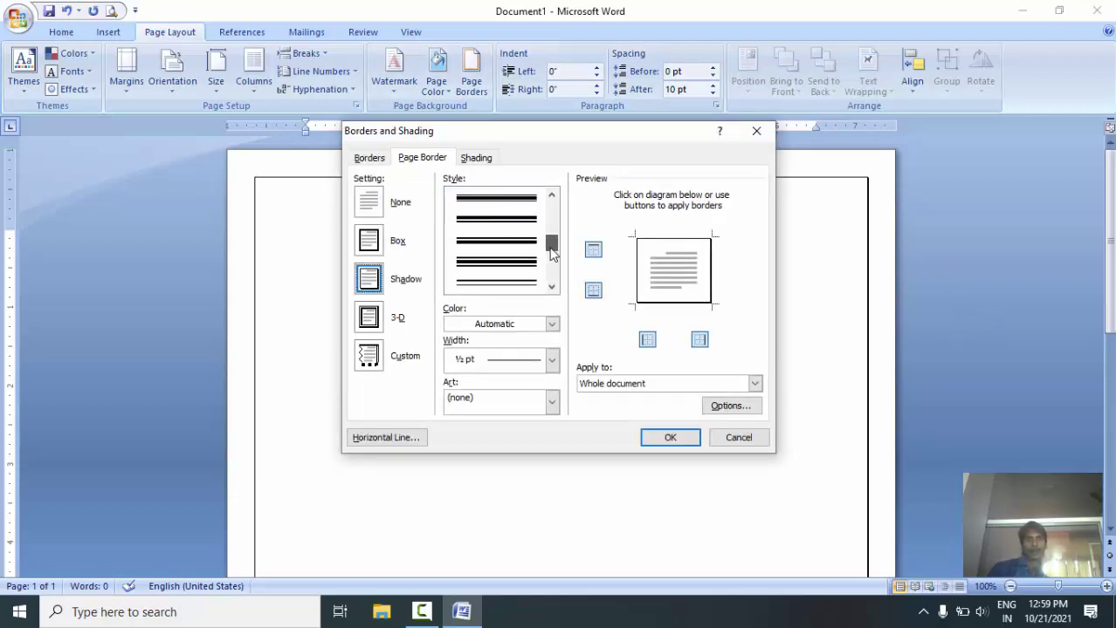
left_click(493, 222)
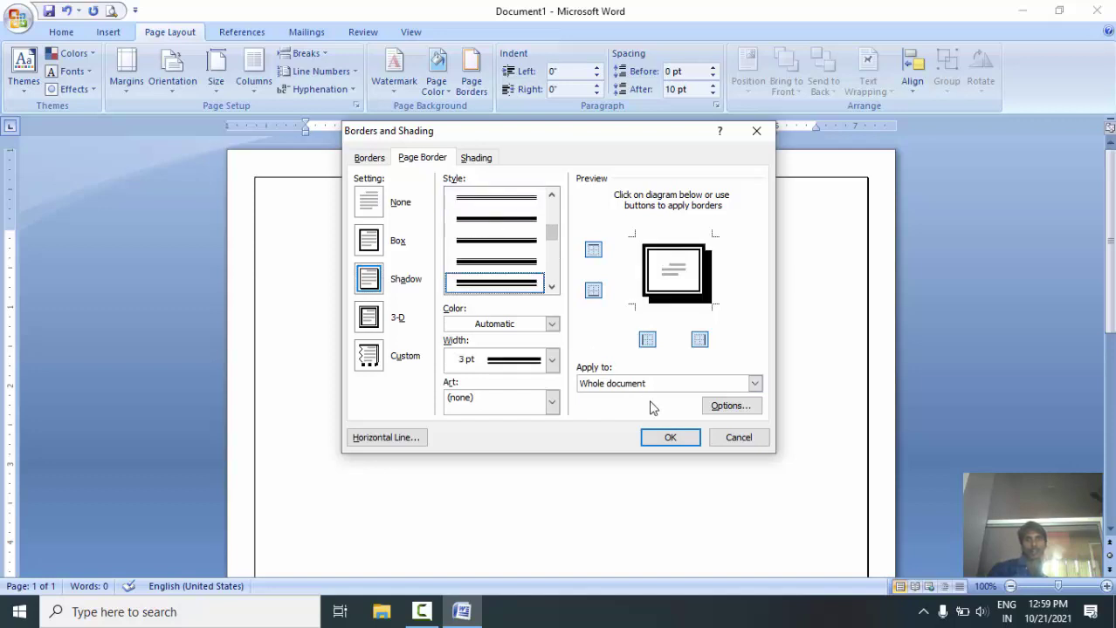
left_click(668, 436)
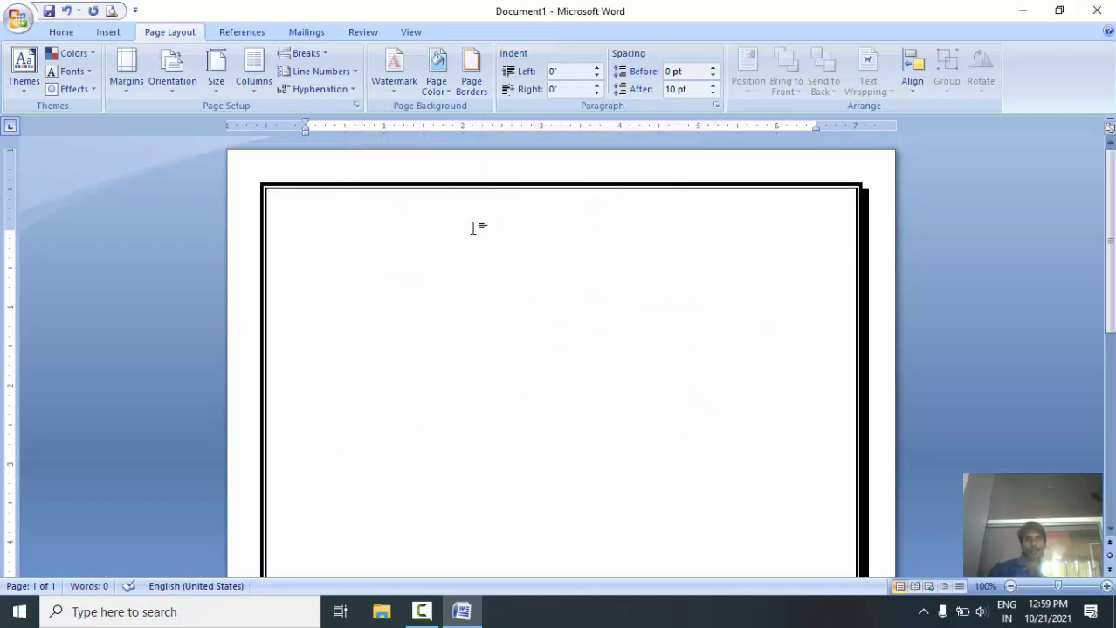
left_click(474, 96)
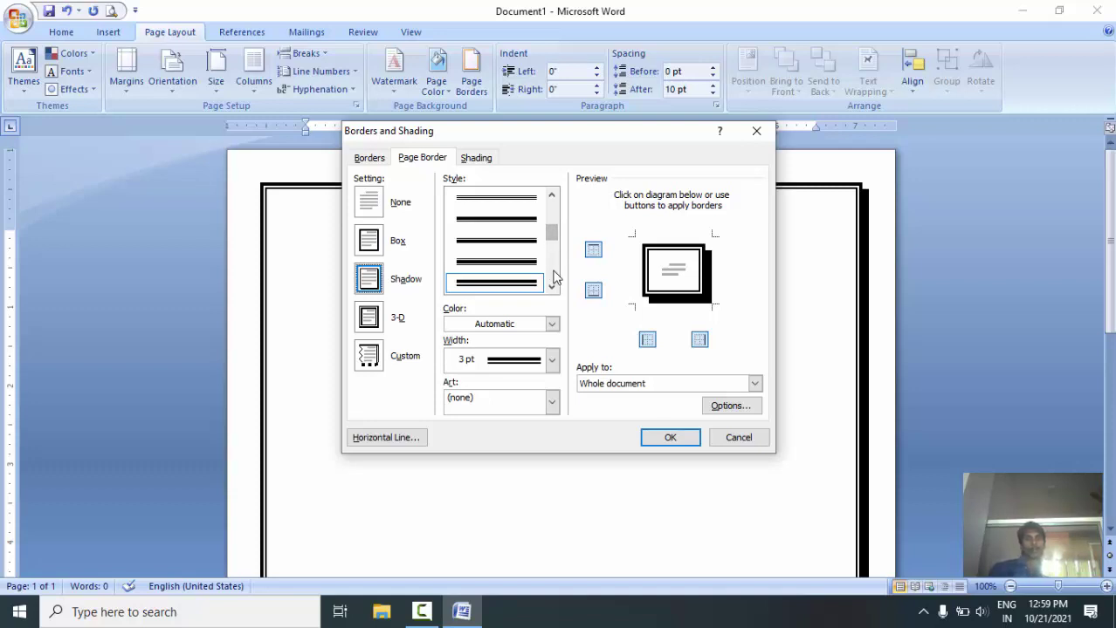
Step: Set the border to 3-D, blue, 1½ pt, then choose the red apple art and apply
left_click(378, 321)
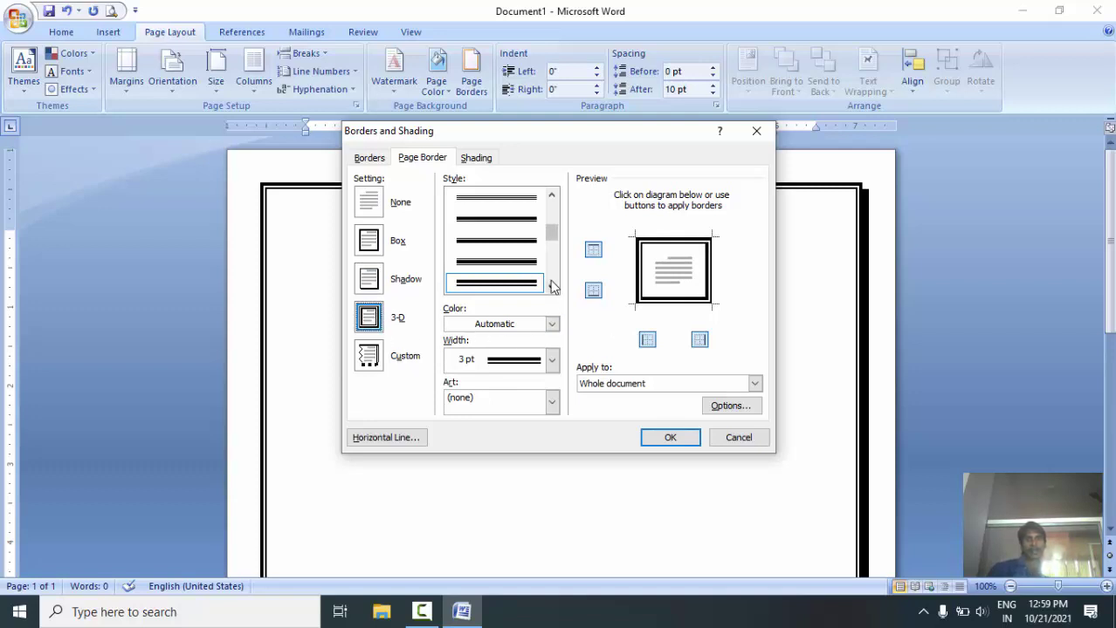
left_click(551, 324)
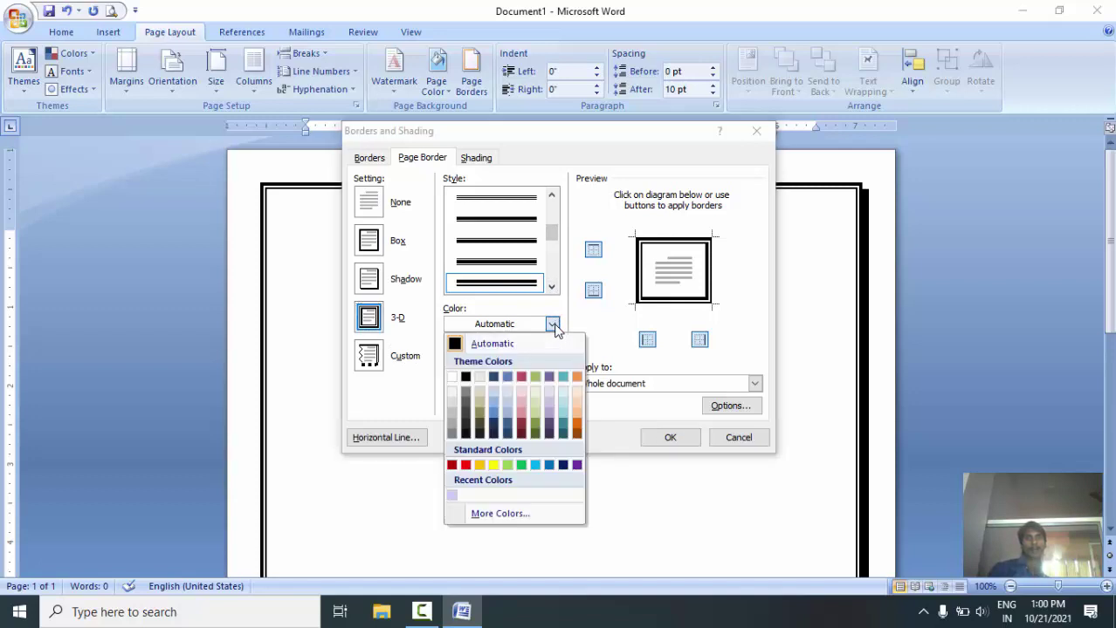
left_click(491, 408)
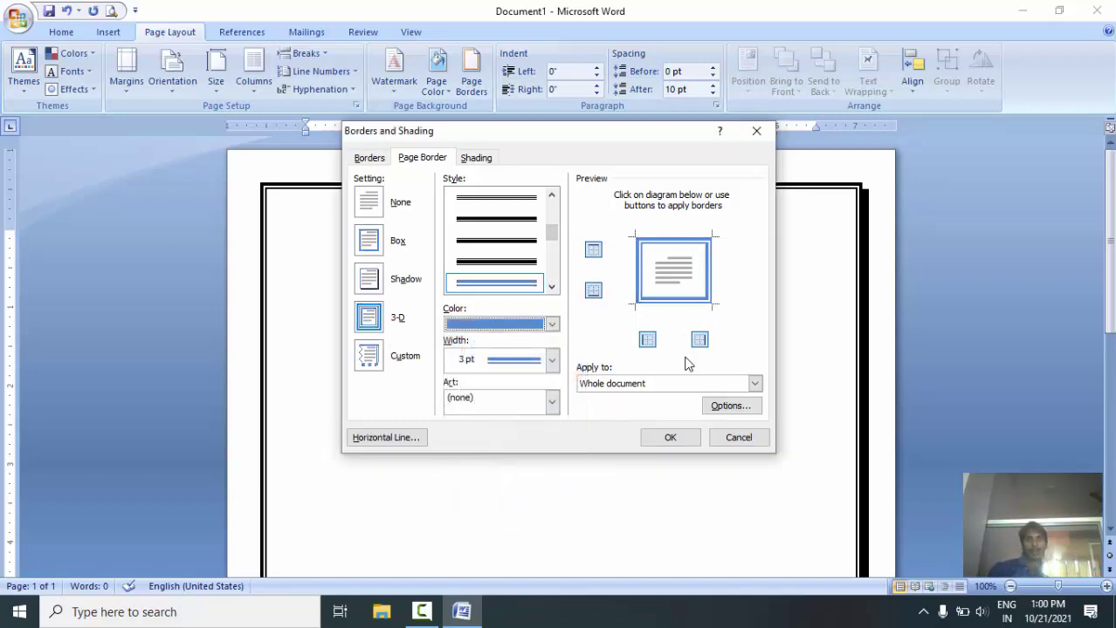
left_click(551, 361)
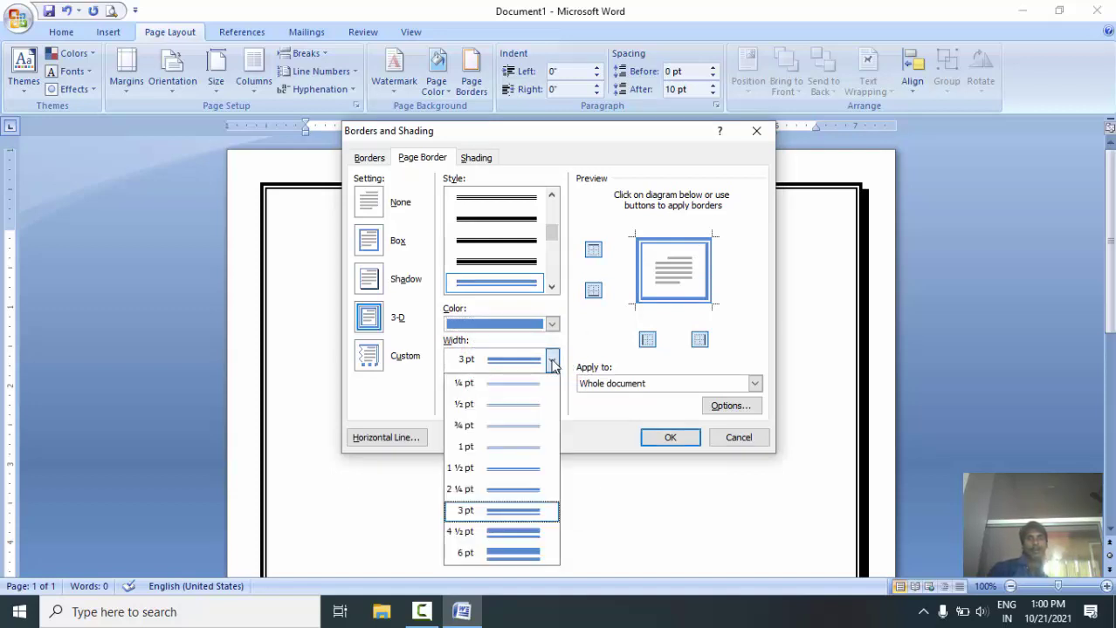
left_click(515, 469)
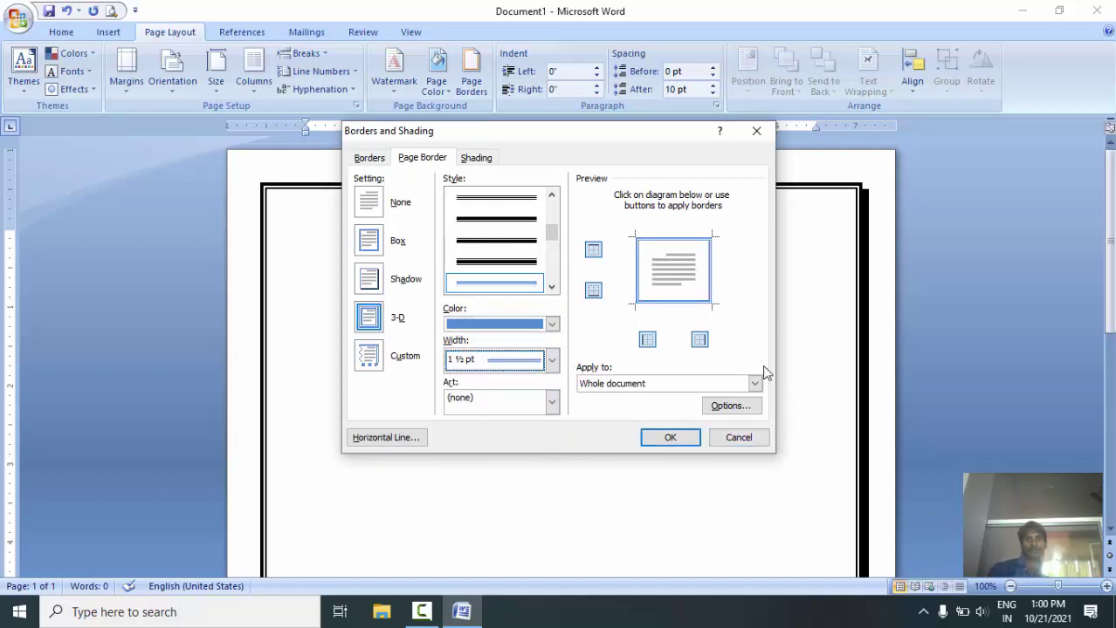
left_click(552, 401)
left_click(553, 402)
left_click(553, 402)
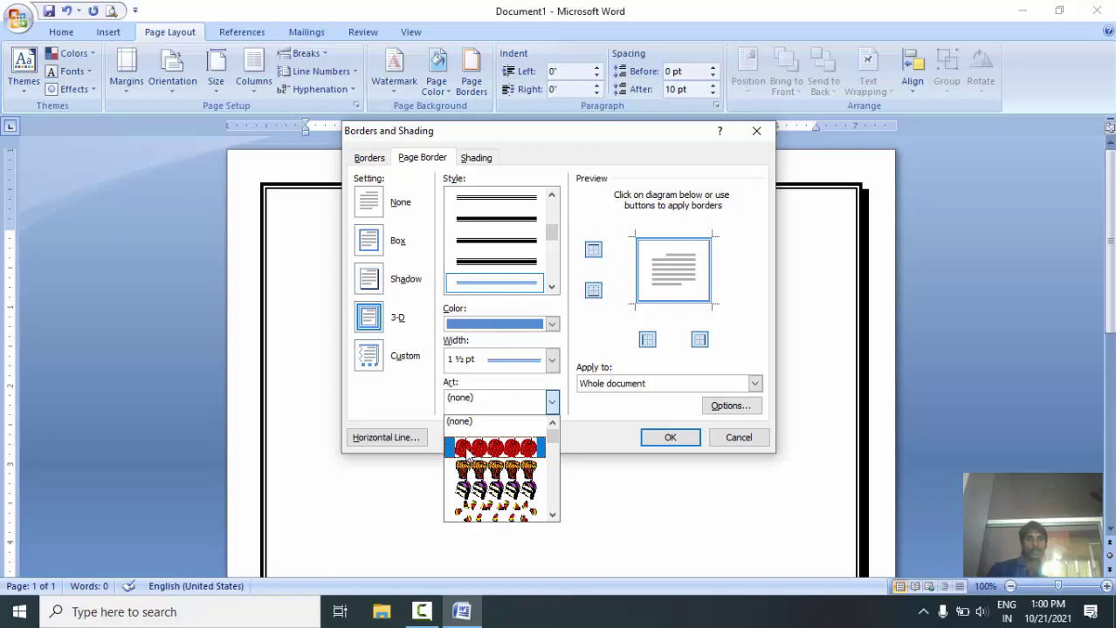
left_click(465, 450)
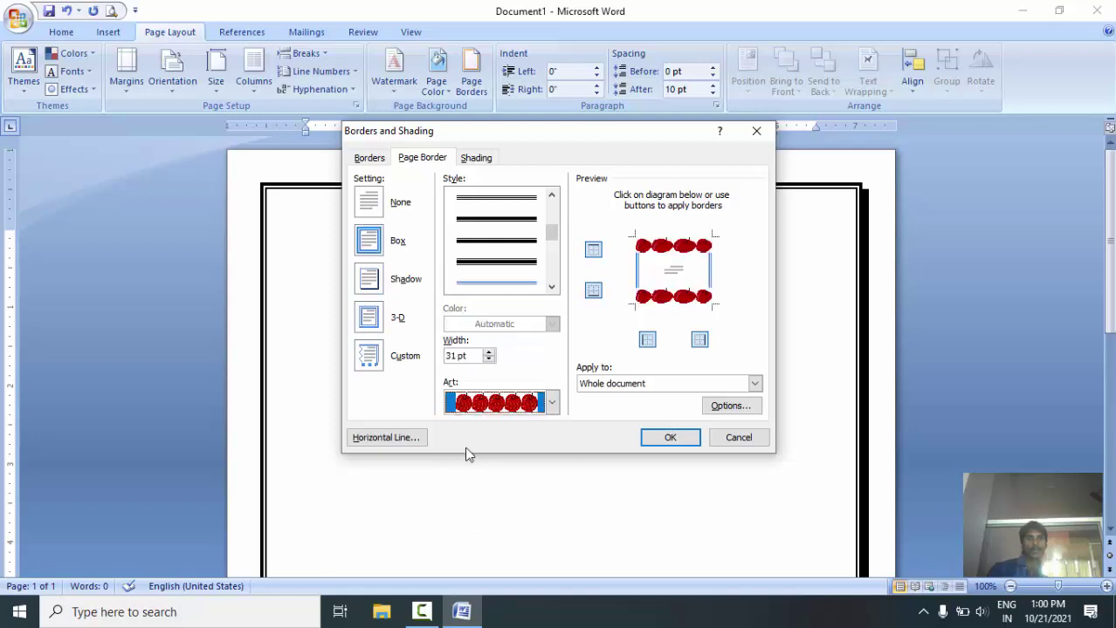
left_click(651, 439)
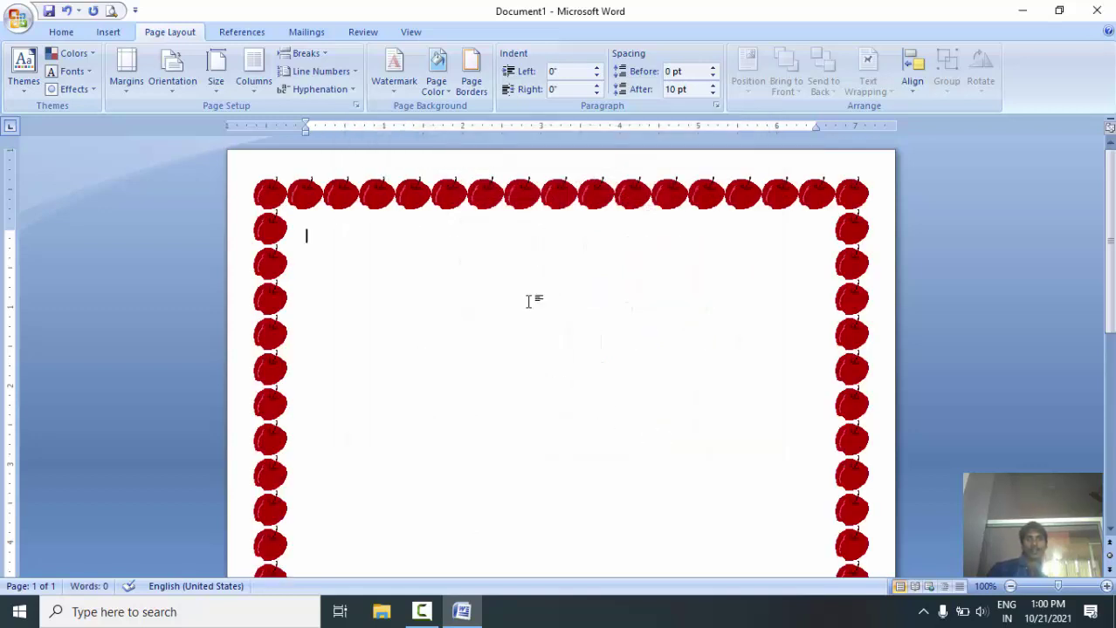
Step: Replace the apple border with the black-and-white leafy vine art border
left_click(472, 83)
left_click(551, 402)
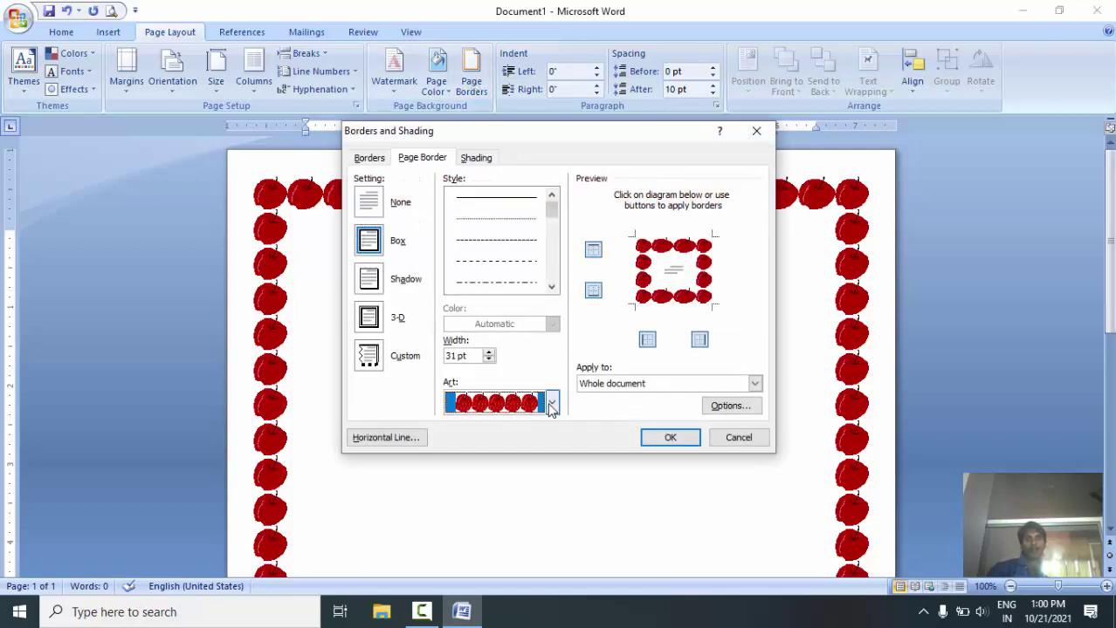
left_click_drag(552, 444, 555, 462)
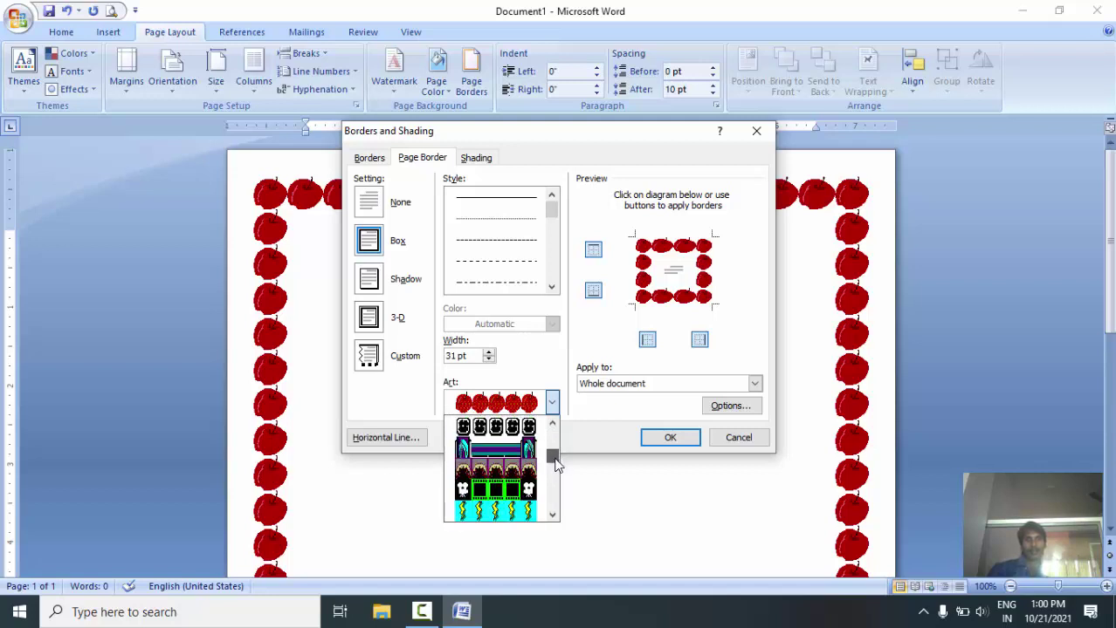
left_click_drag(555, 462, 552, 454)
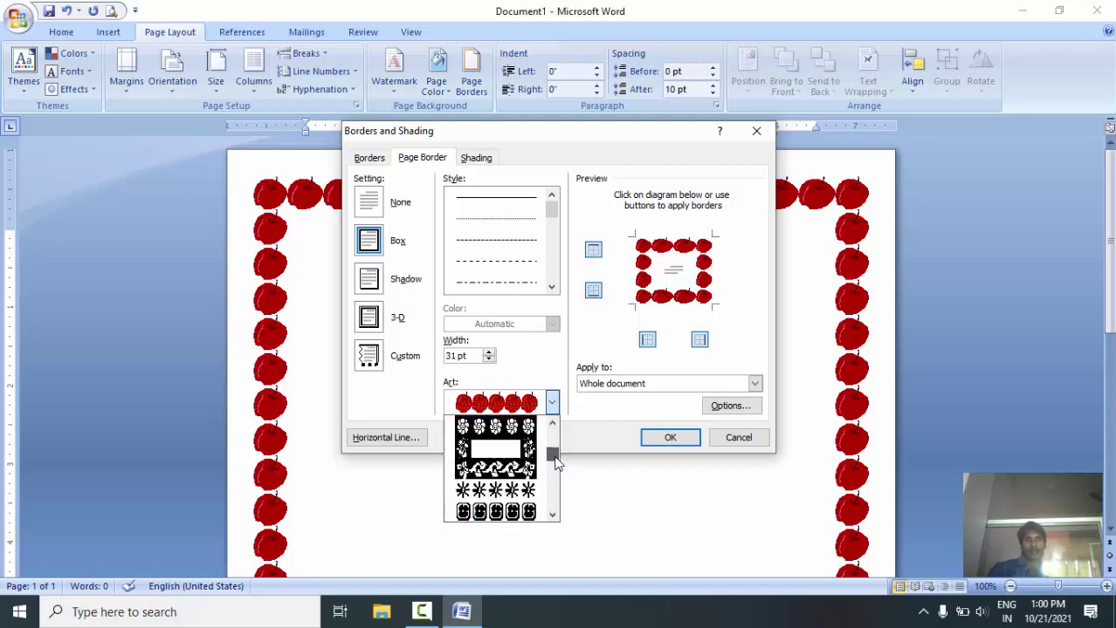
left_click(504, 472)
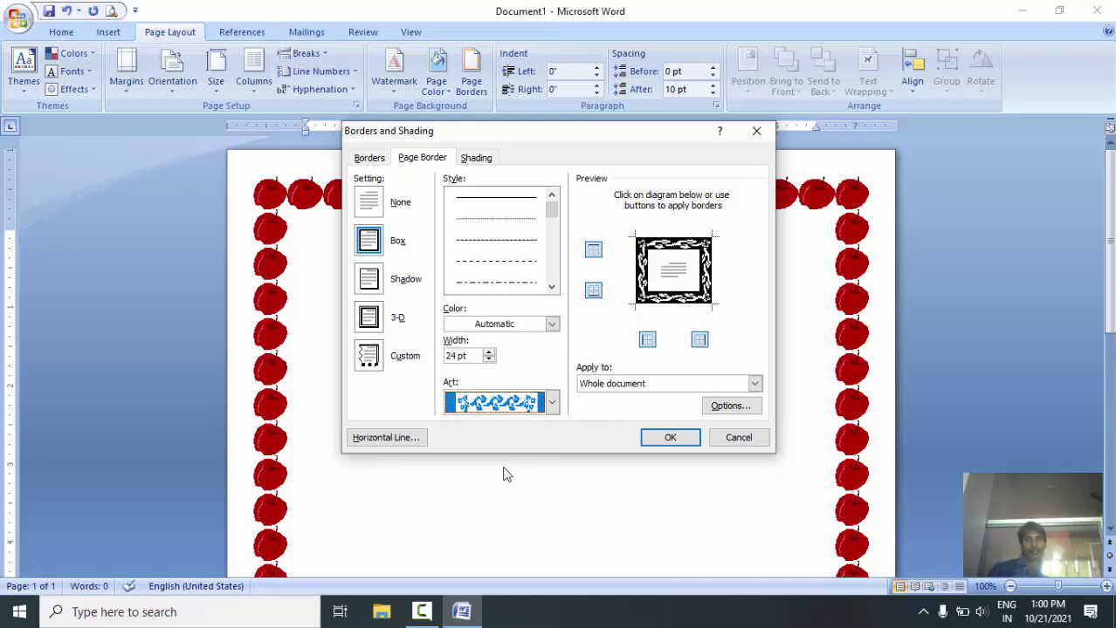
left_click(656, 439)
left_click(663, 439)
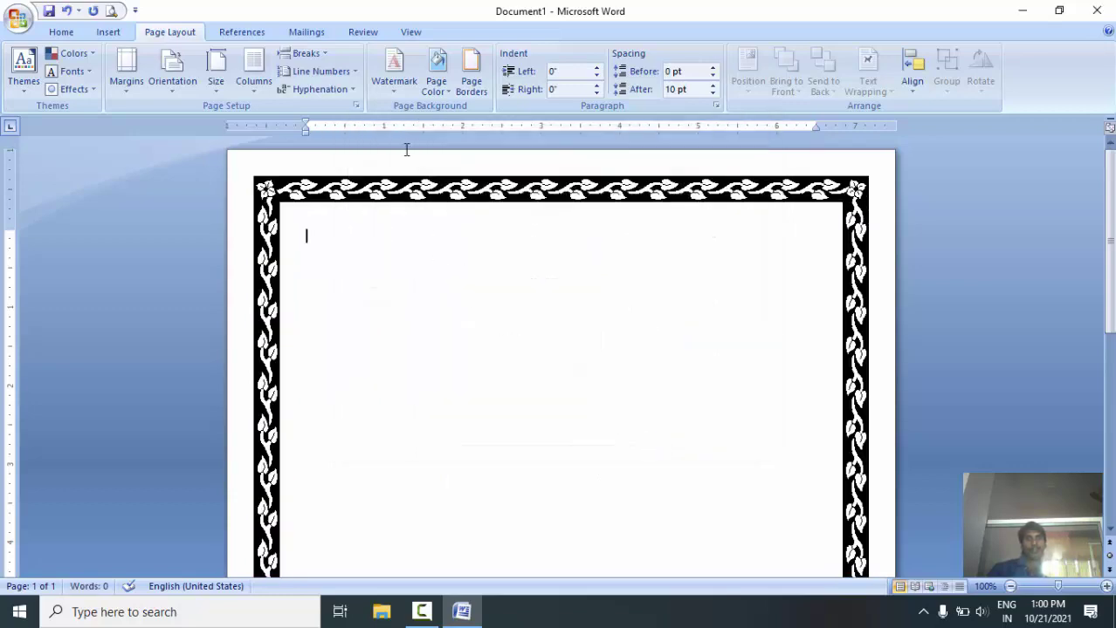
Step: Reopen Page Borders and scroll down through the Art list
left_click(474, 81)
left_click(552, 402)
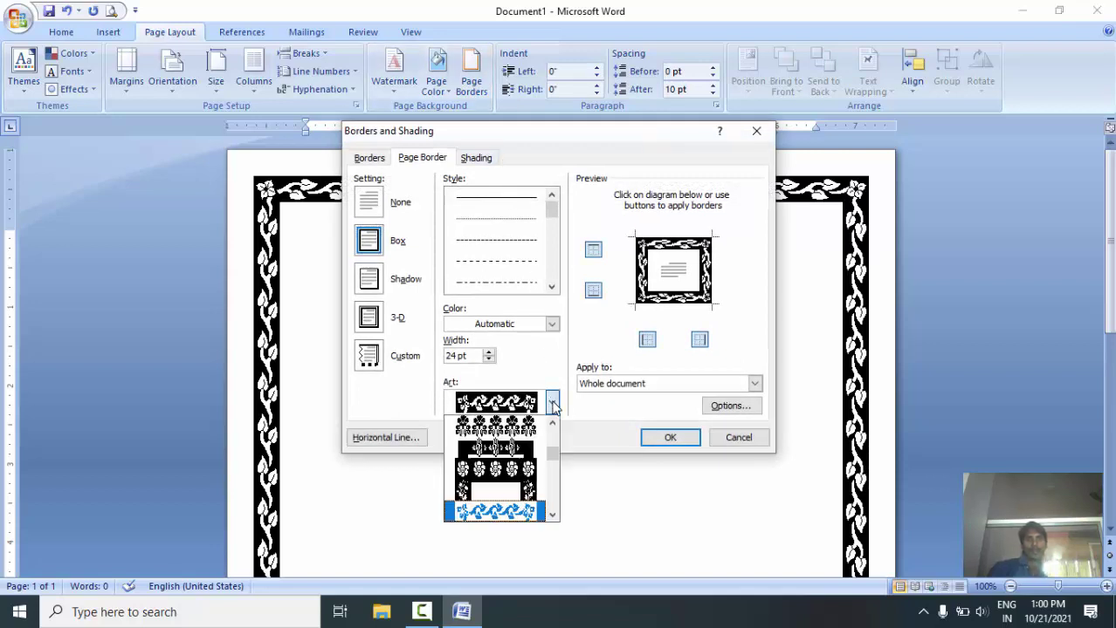
scroll(553, 406, "down", 2)
scroll(553, 406, "down", 2)
Step: Scroll further down the Art list and choose the rough black line art
scroll(552, 406, "down", 2)
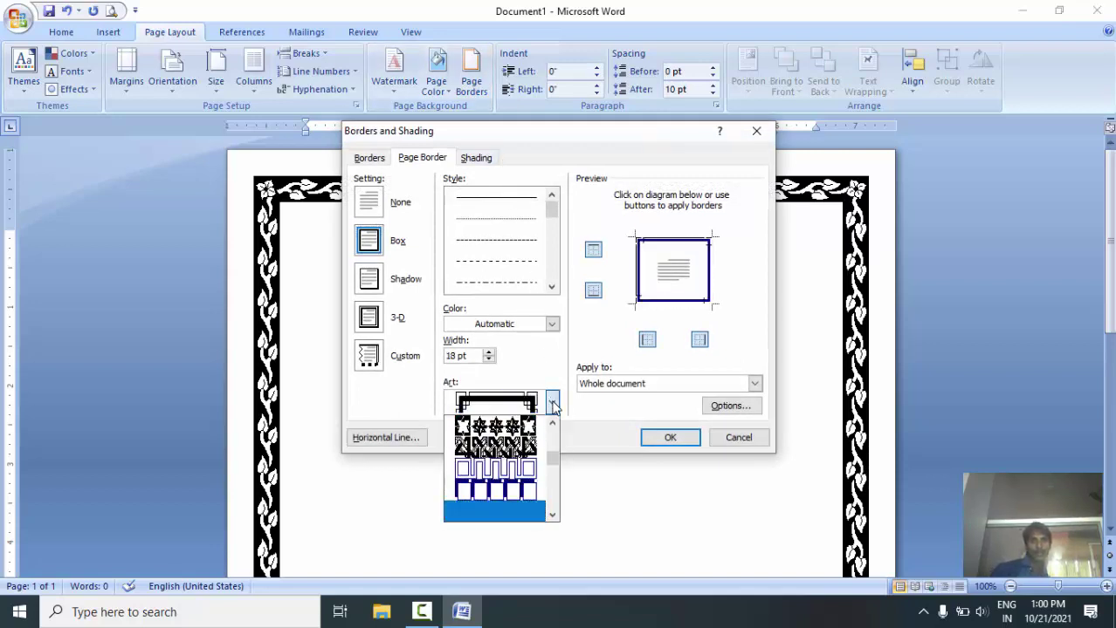
scroll(553, 406, "down", 1)
scroll(552, 405, "down", 2)
scroll(552, 406, "down", 2)
scroll(552, 406, "down", 2)
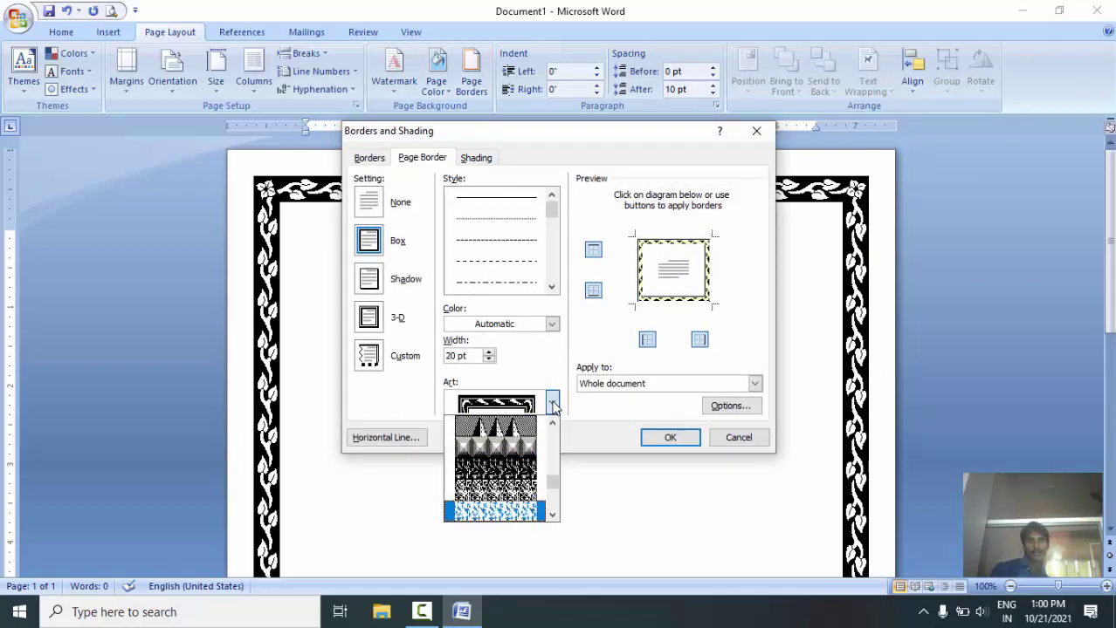
scroll(552, 406, "down", 2)
scroll(553, 406, "down", 2)
scroll(552, 406, "down", 2)
scroll(553, 406, "down", 2)
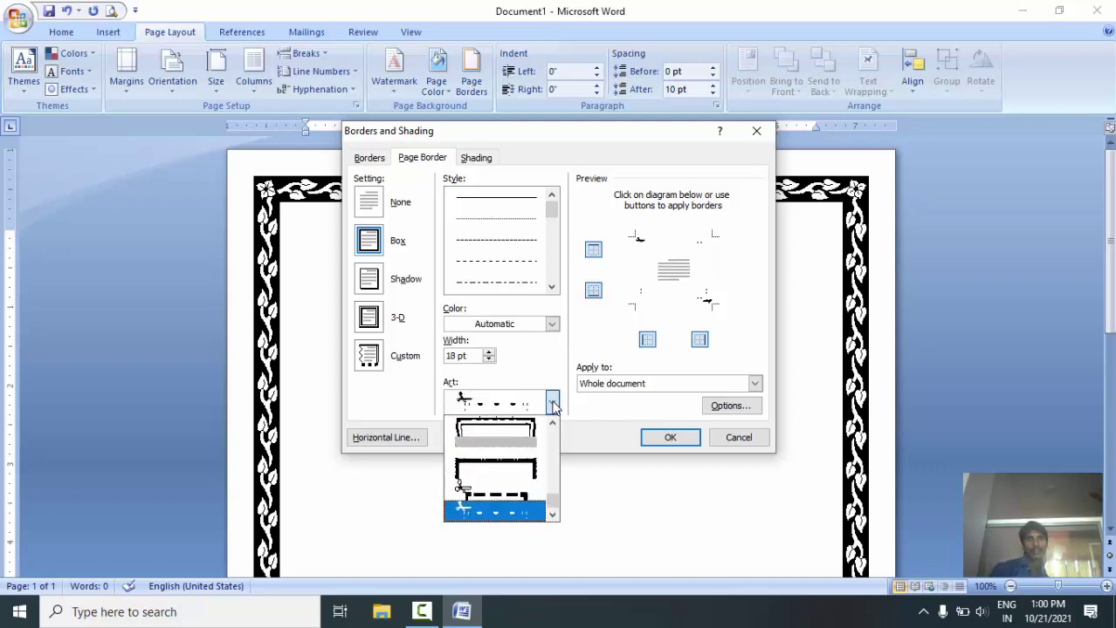
left_click(521, 471)
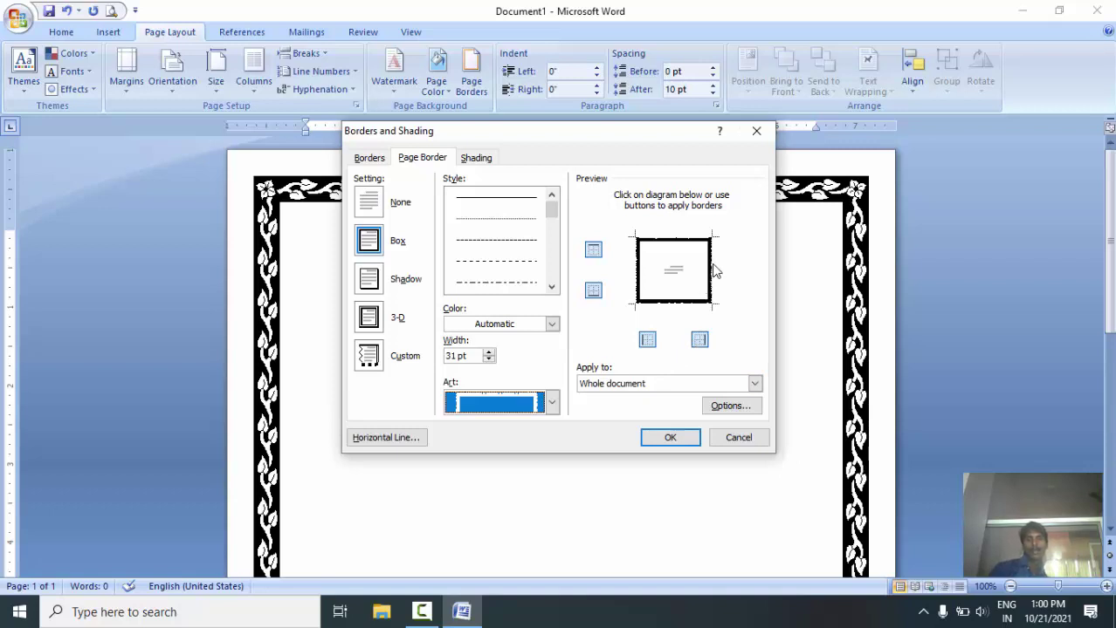
Step: Remove the left and right sides in Preview, keeping top and bottom, and apply
left_click(713, 270)
left_click(640, 270)
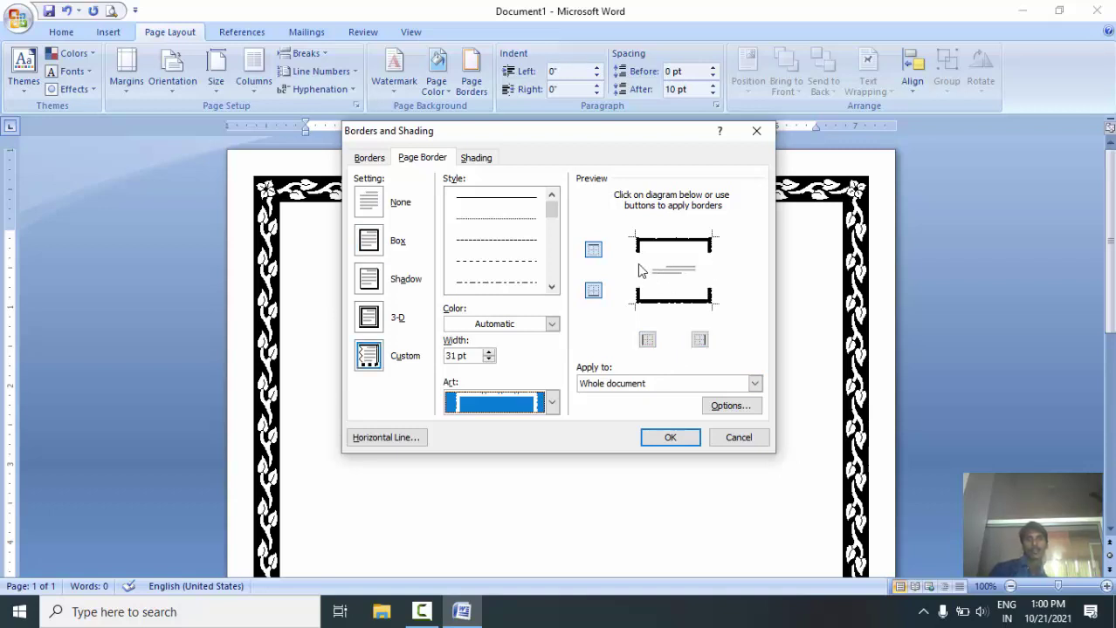
left_click(662, 298)
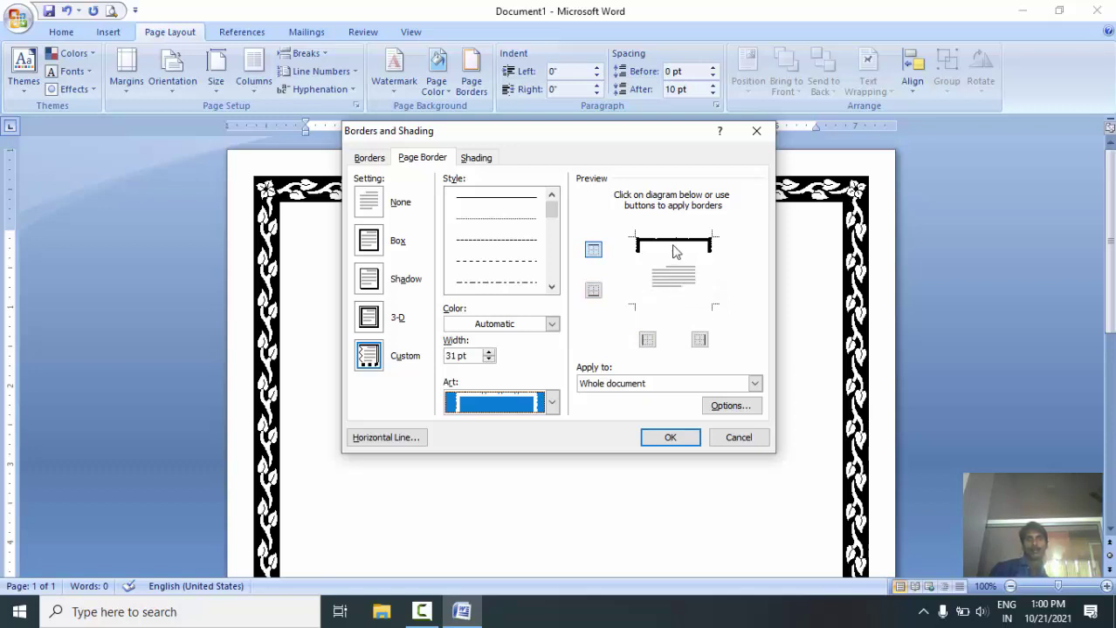
left_click(661, 304)
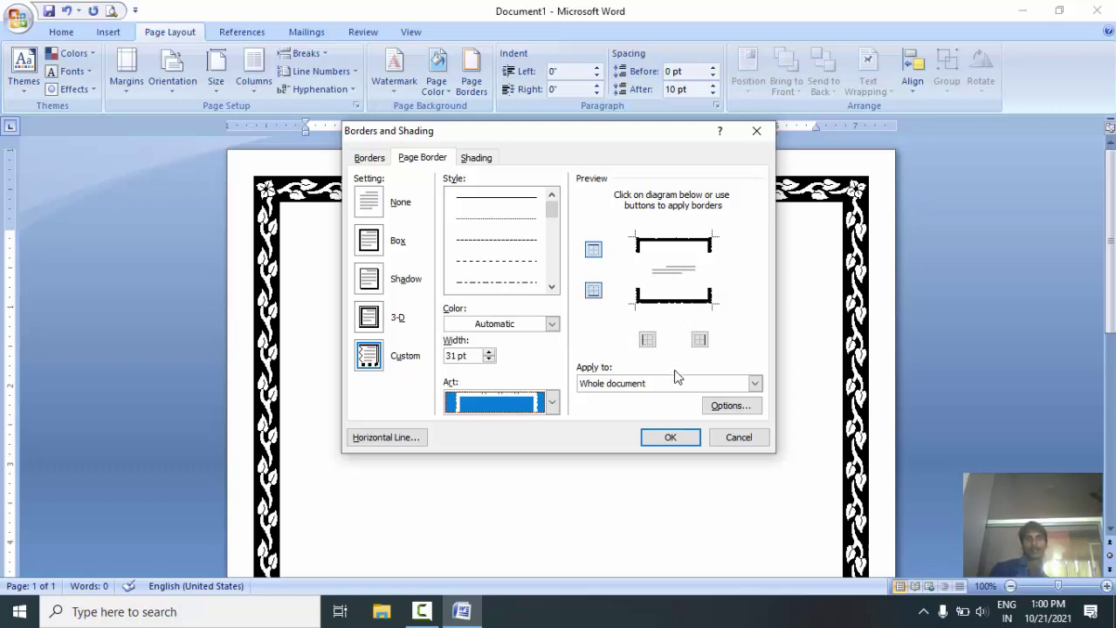
left_click(675, 435)
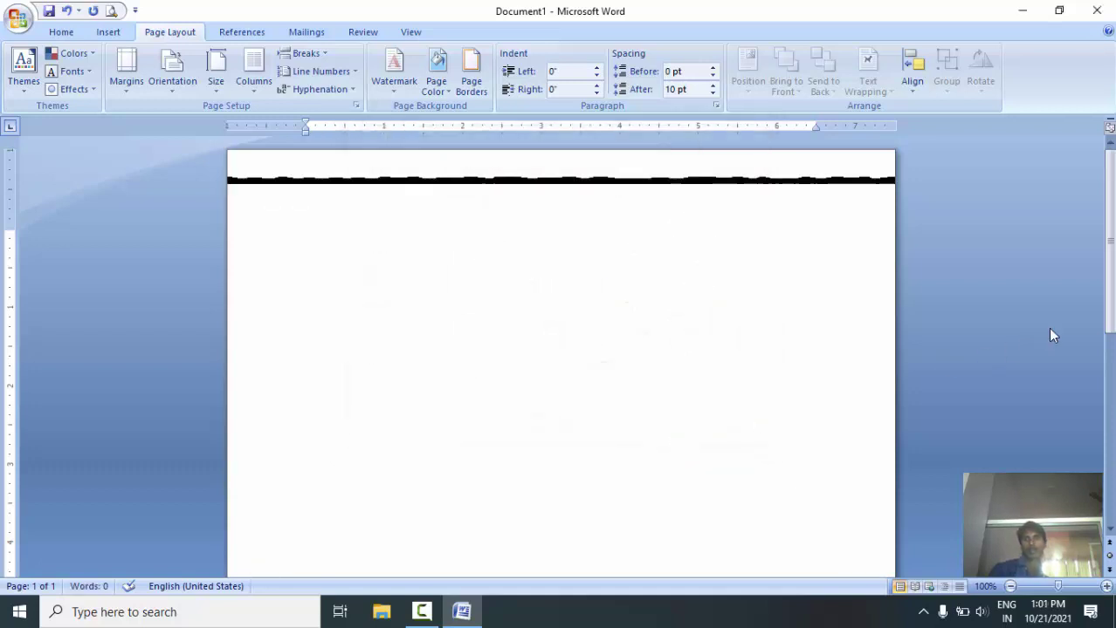
scroll(1100, 255, "down", 5)
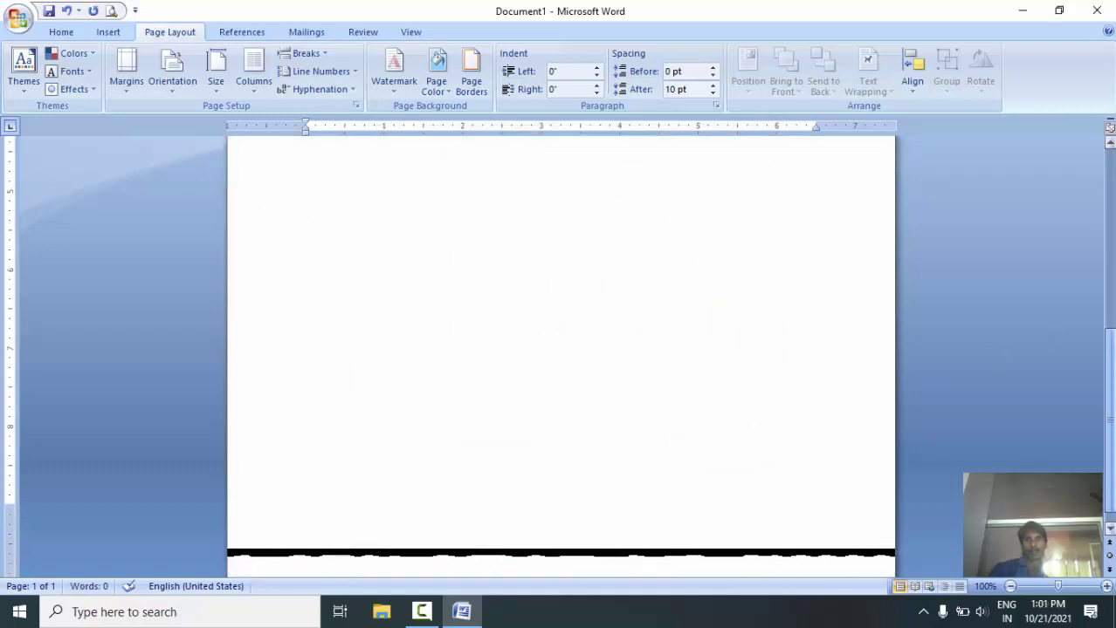
scroll(1099, 255, "up", 5)
scroll(1082, 210, "down", 10)
scroll(1071, 157, "up", 10)
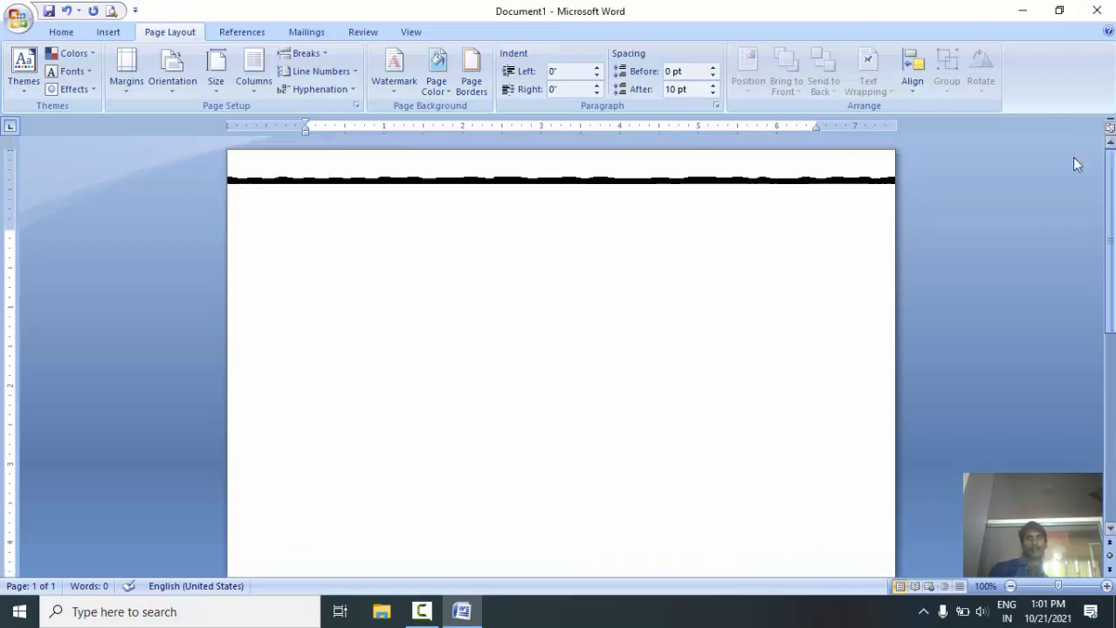
Step: Reopen Page Borders and lower the art border width from 31 pt to 9 pt
left_click(471, 68)
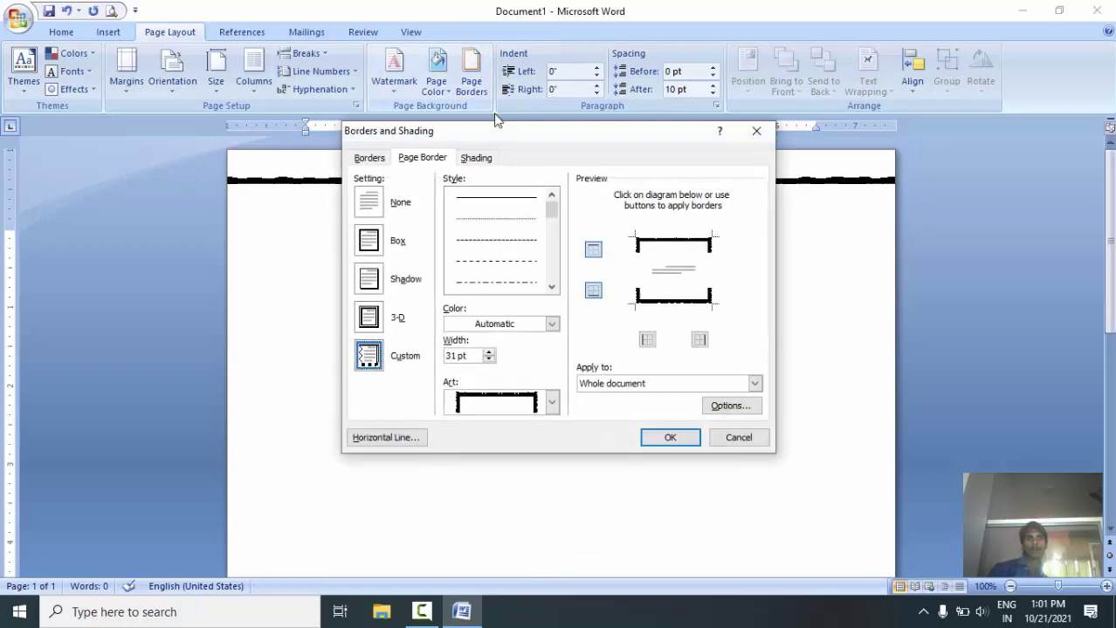
left_click(489, 360)
left_click(489, 359)
left_click(489, 359)
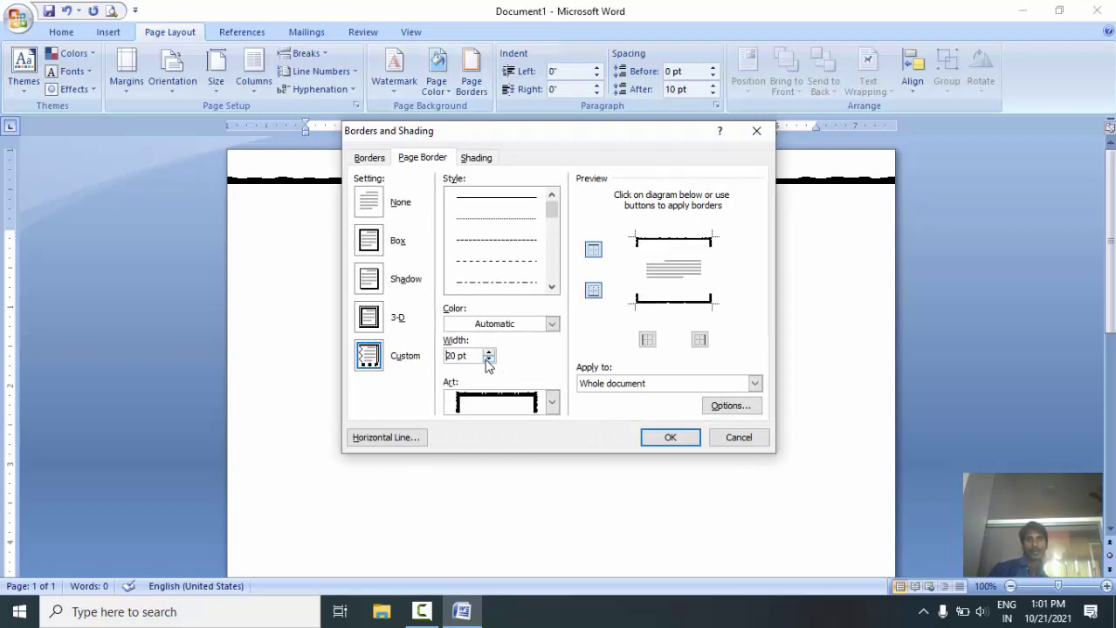
left_click(489, 360)
left_click(488, 353)
left_click(488, 353)
left_click(489, 361)
left_click(489, 360)
left_click(489, 360)
left_click(489, 360)
left_click(489, 360)
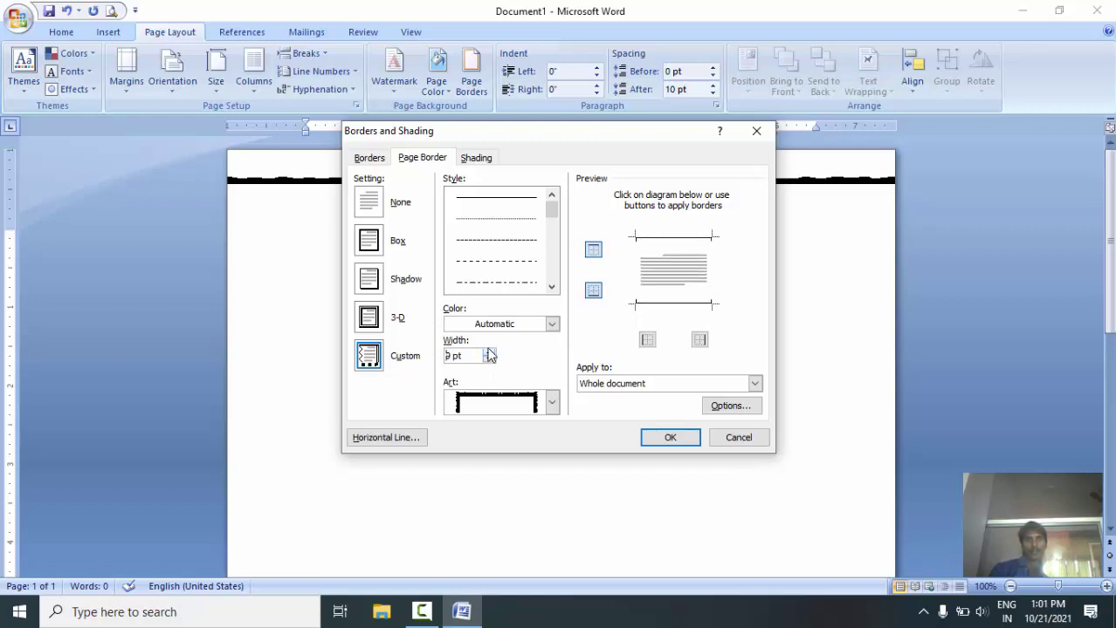
Step: Check the Art list and More Colors picker, cancelling to keep the colour Automatic
left_click(551, 404)
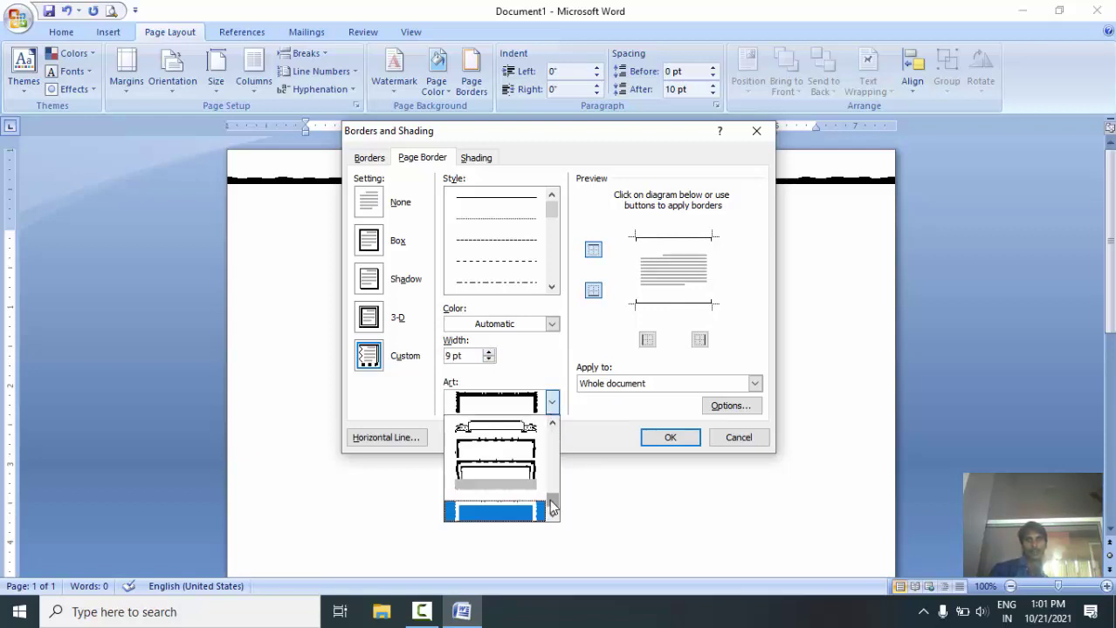
left_click_drag(551, 508, 551, 471)
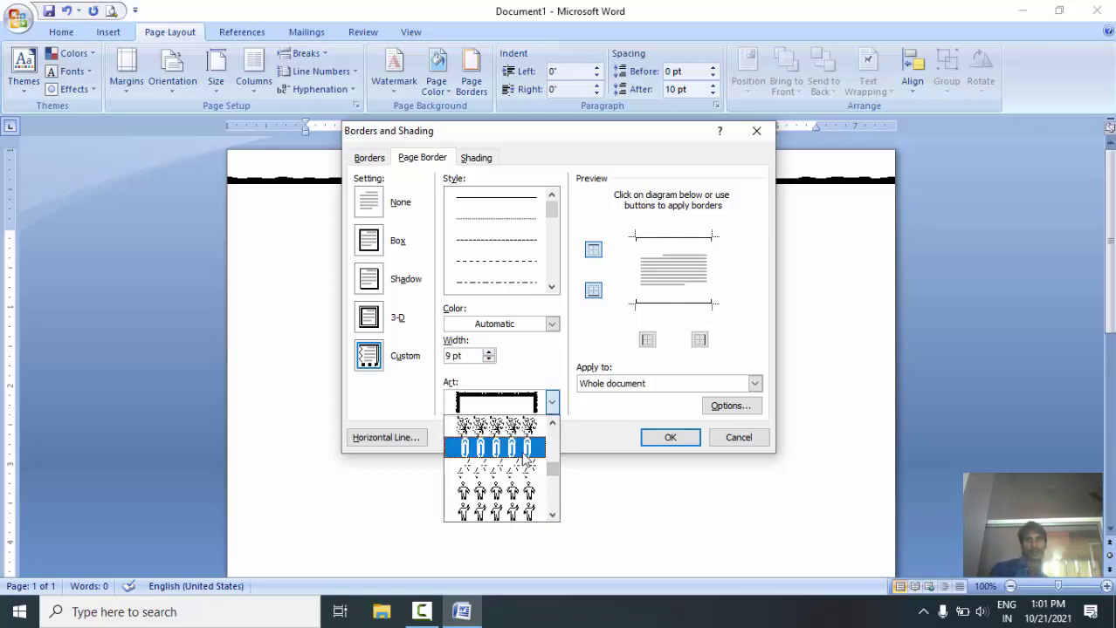
left_click(531, 328)
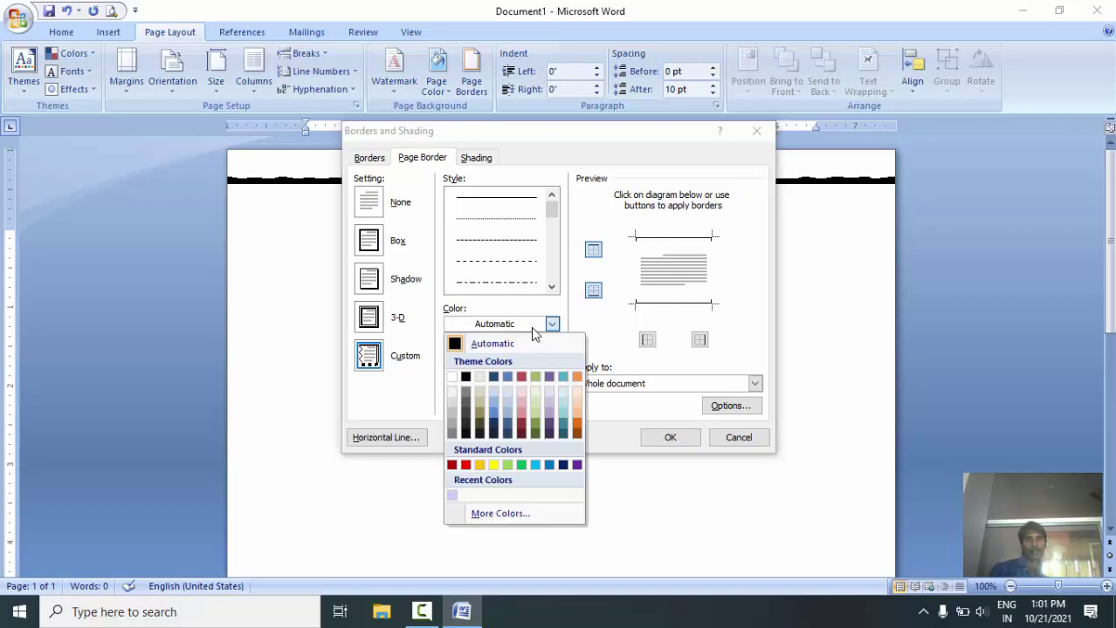
left_click(526, 515)
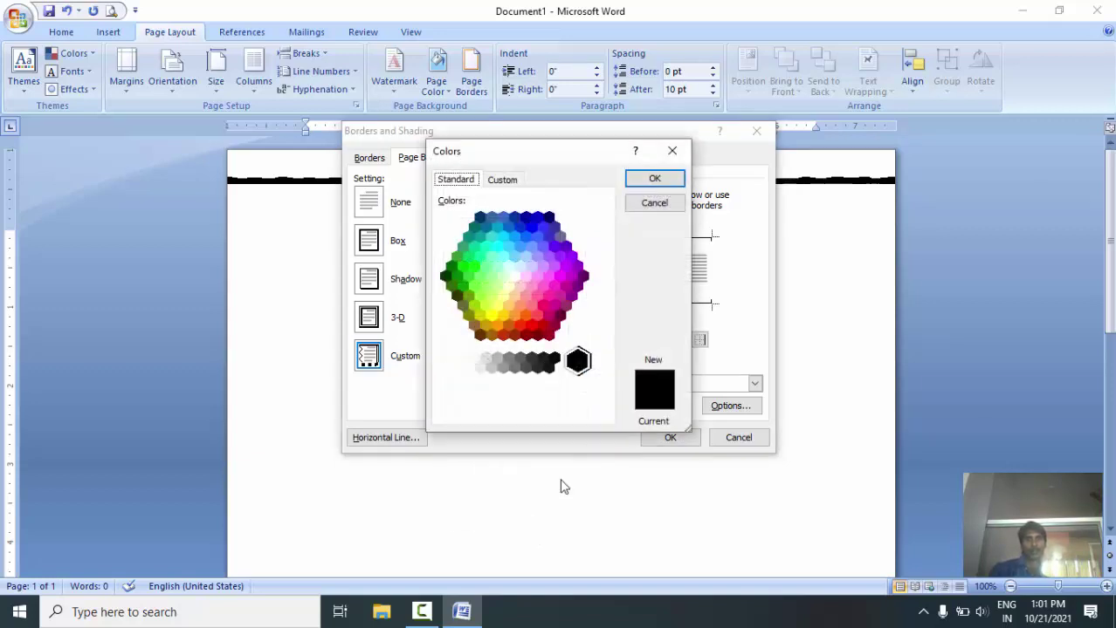
left_click(515, 184)
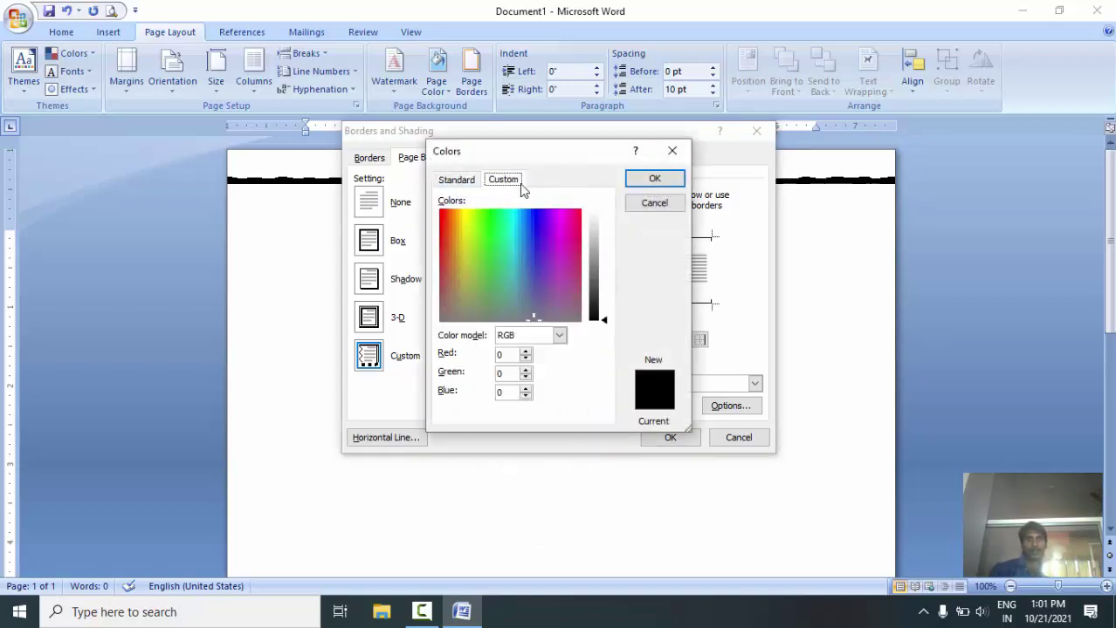
left_click(655, 203)
left_click(644, 385)
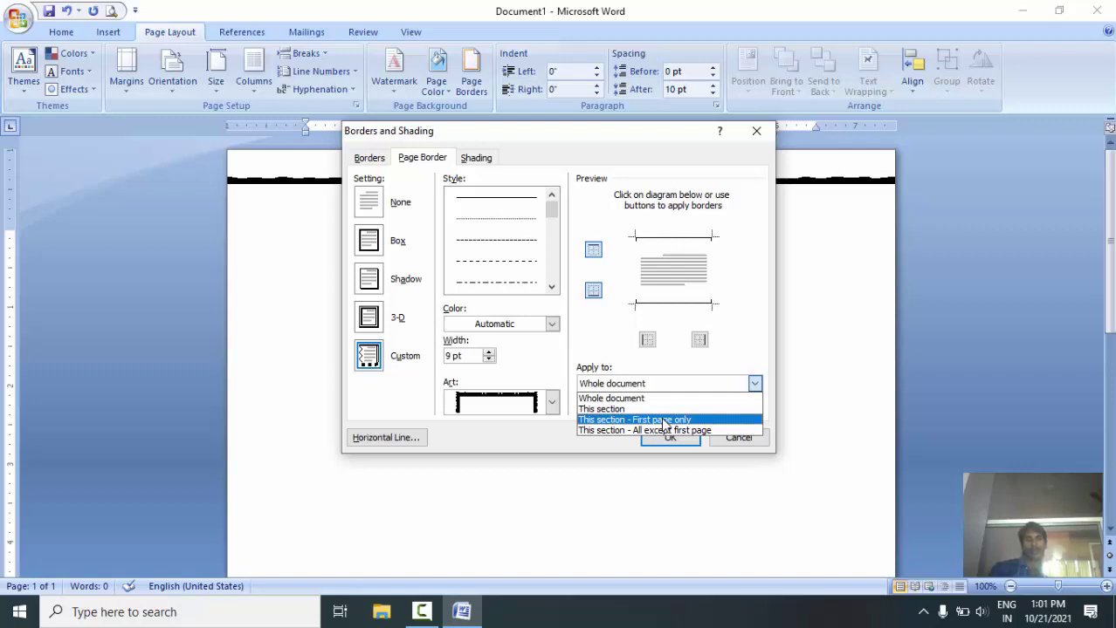
Step: Keep Whole document, pick the thick 3 pt line style with no art, and apply it
left_click(617, 353)
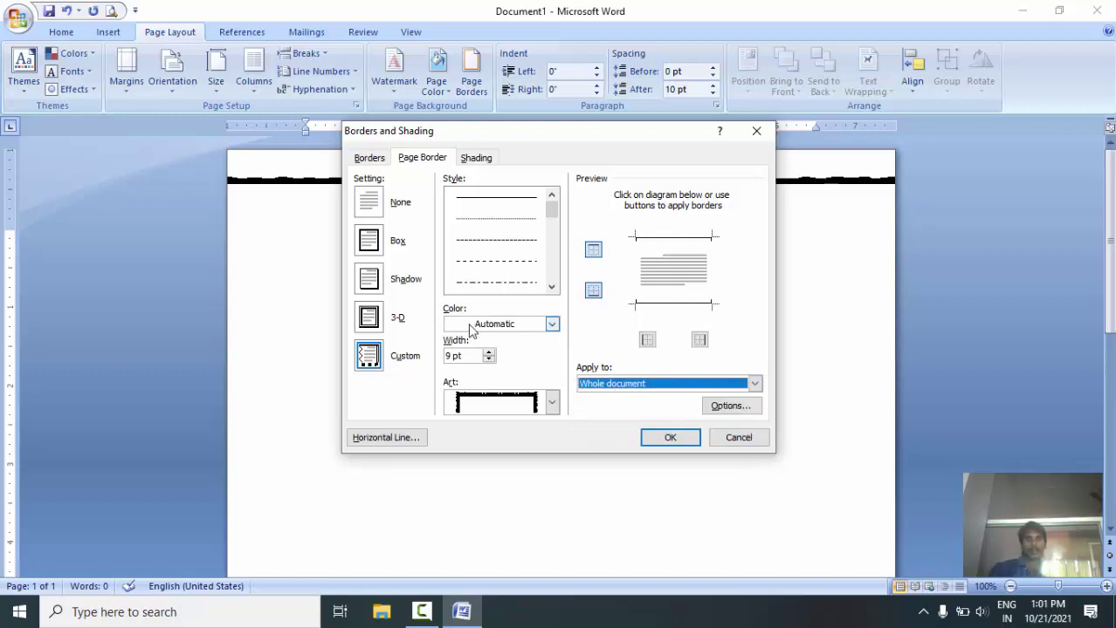
left_click(372, 319)
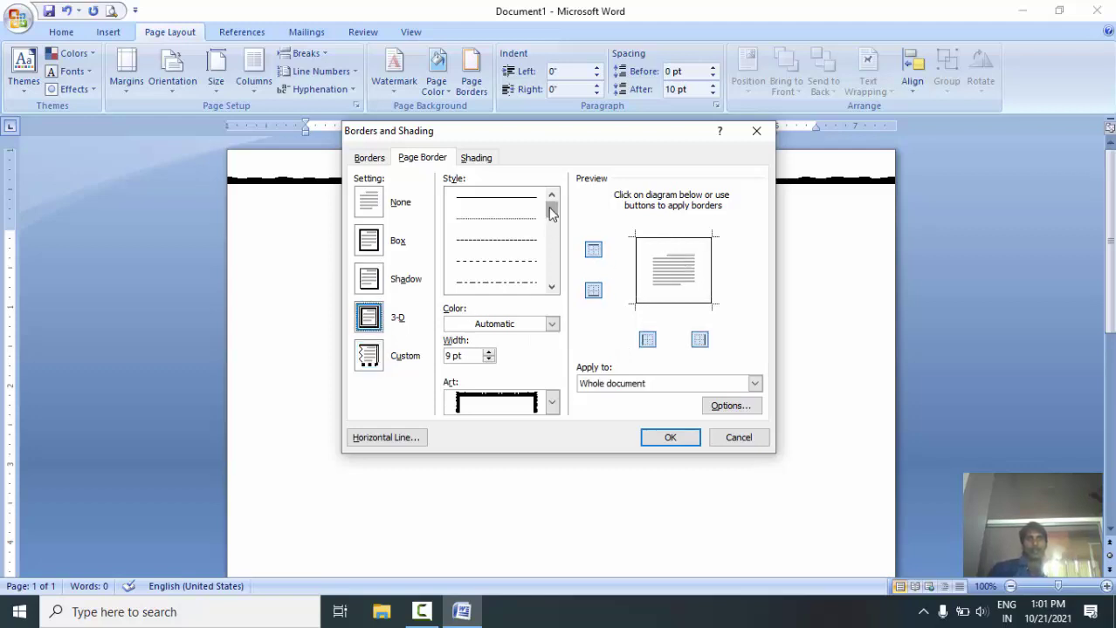
left_click_drag(550, 212, 551, 280)
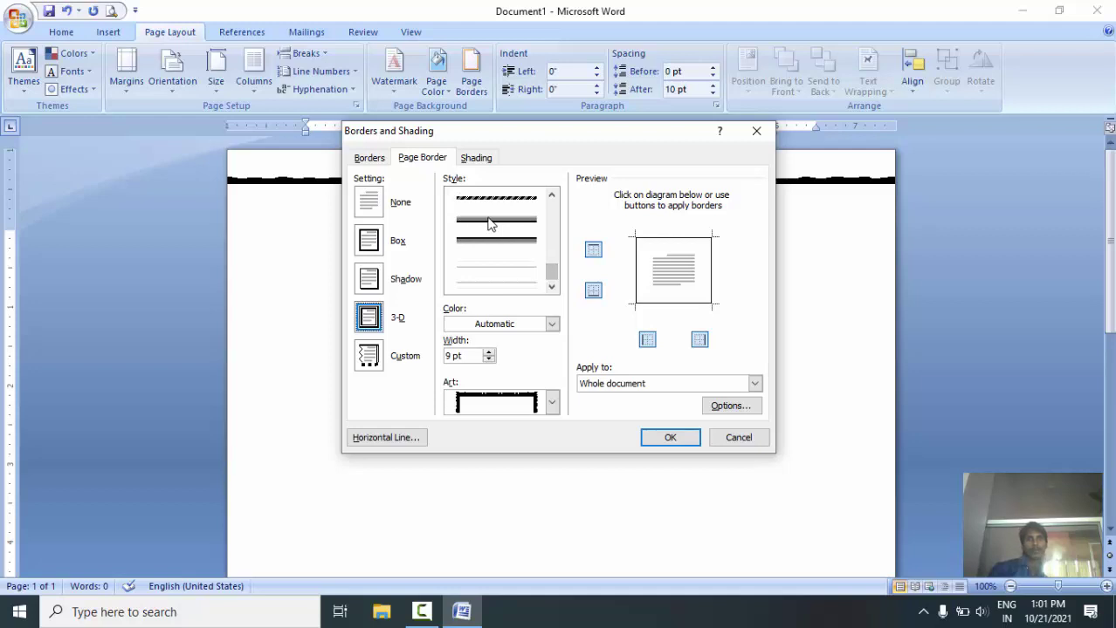
left_click(490, 224)
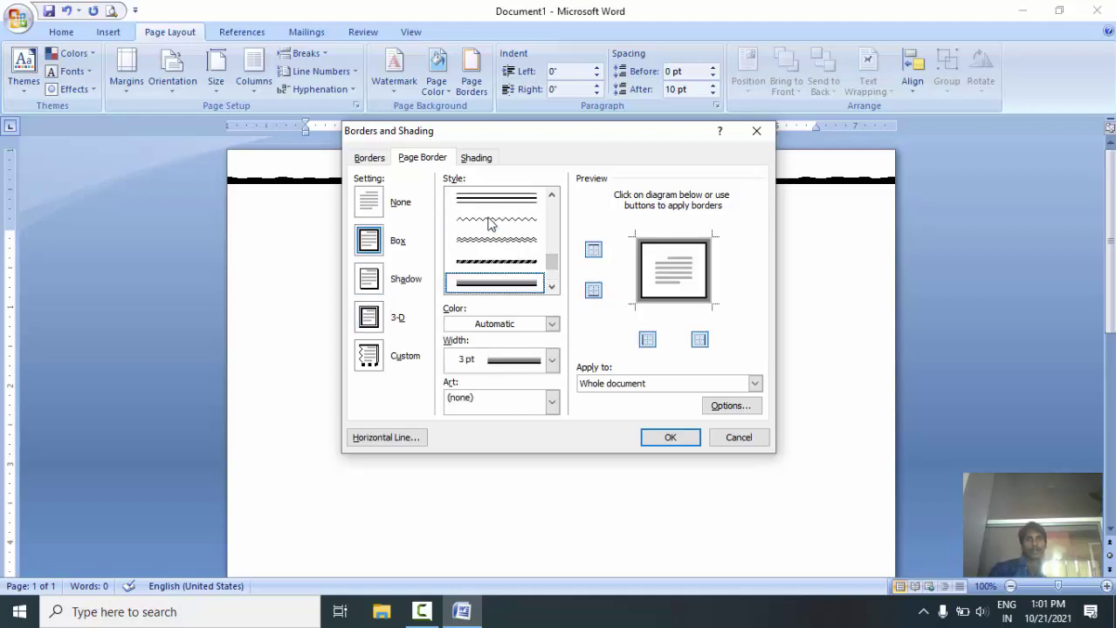
left_click(669, 439)
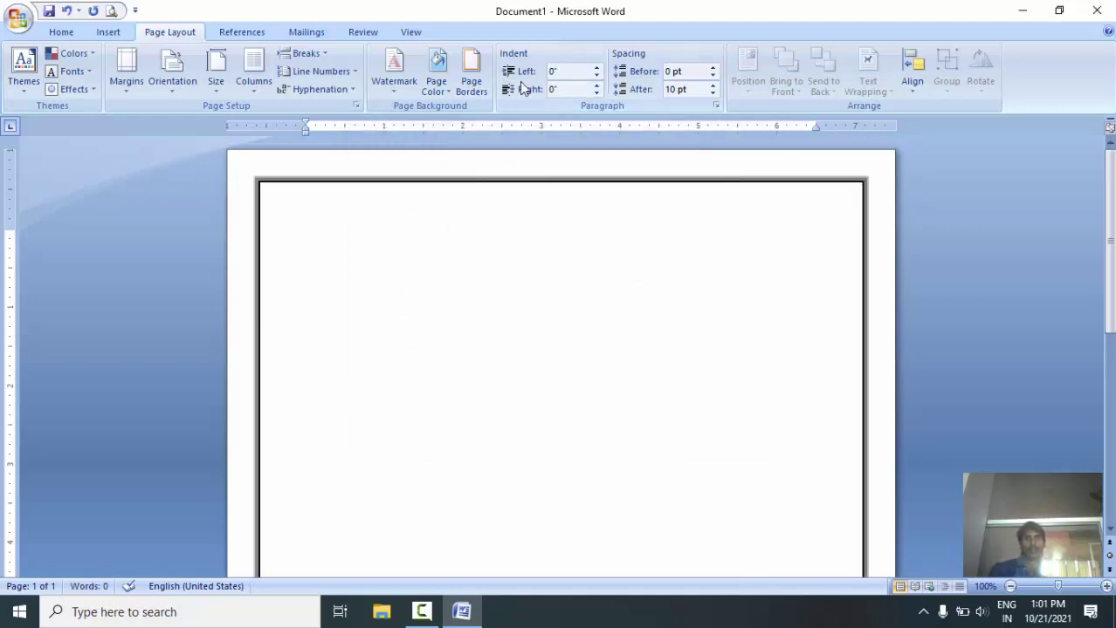
Step: Replace the thick 3 pt page border with a ½ pt dotted box line on all edges
left_click(471, 75)
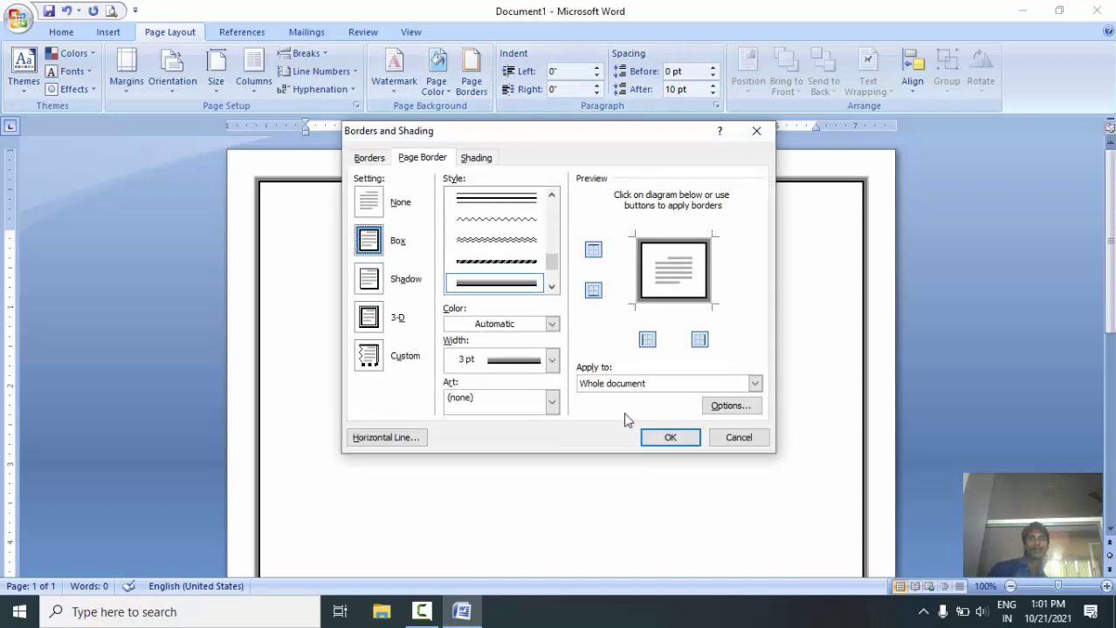
left_click(735, 408)
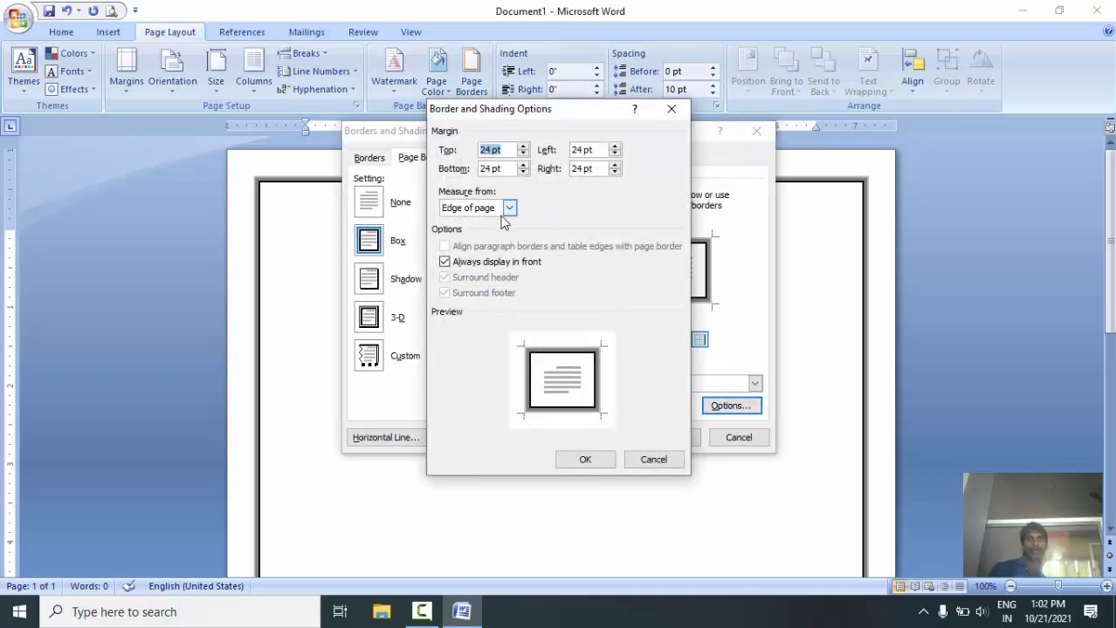
left_click(671, 110)
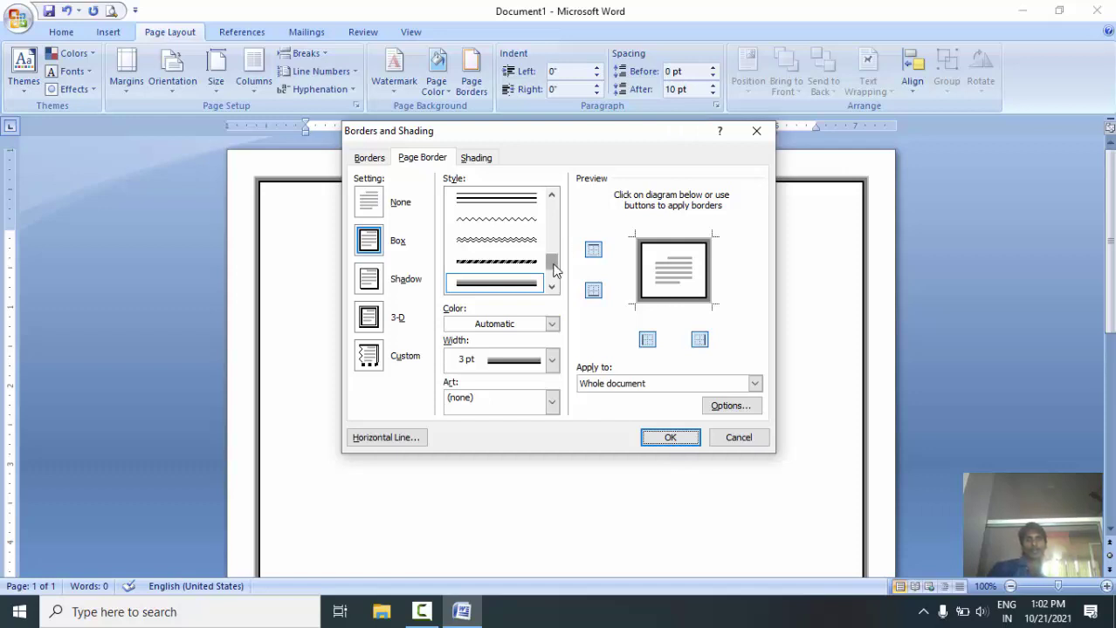
scroll(553, 274, "down", 1)
left_click_drag(553, 280, 550, 213)
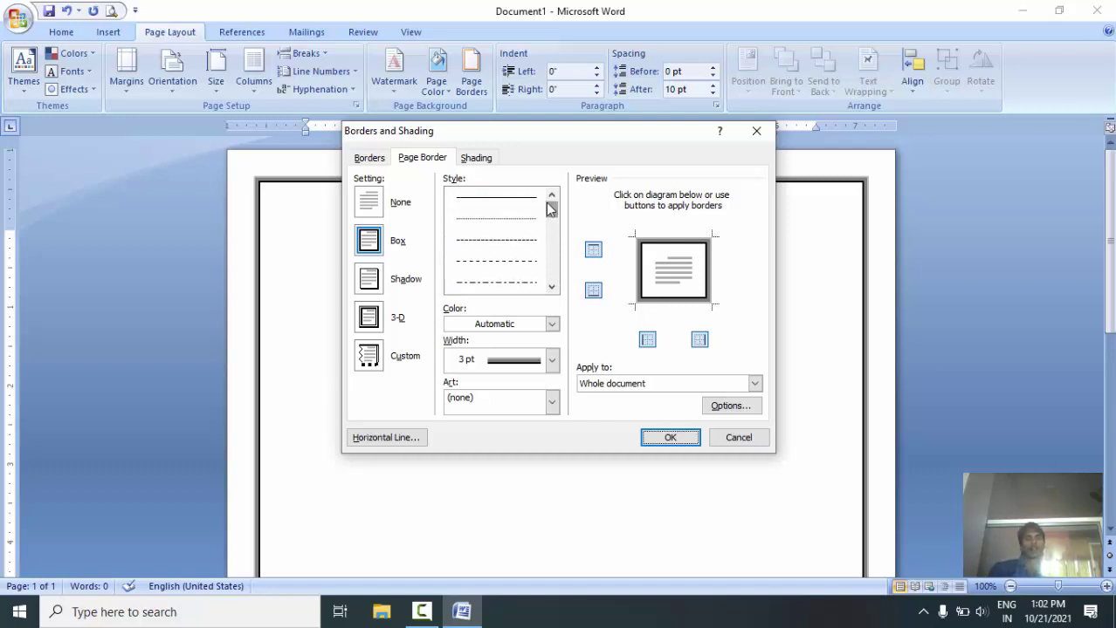
left_click(512, 229)
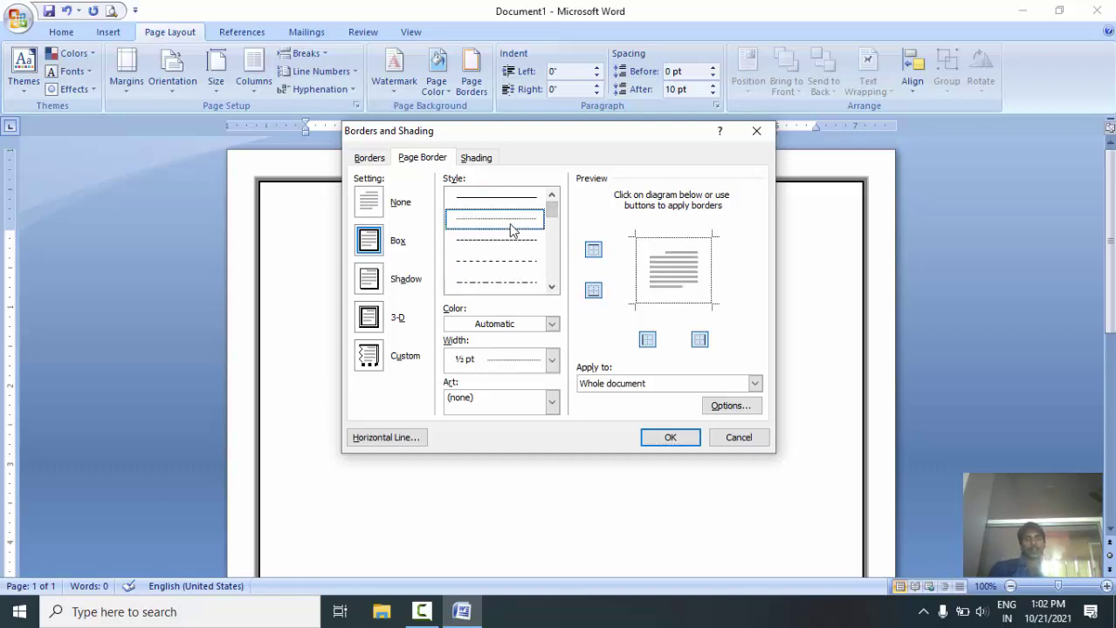
left_click(671, 439)
Step: Add page breaks with Ctrl+Enter, then apply a ½ pt dashed border to the first page only
key("ctrl+Return")
key("ctrl+Return")
key("ctrl+Return")
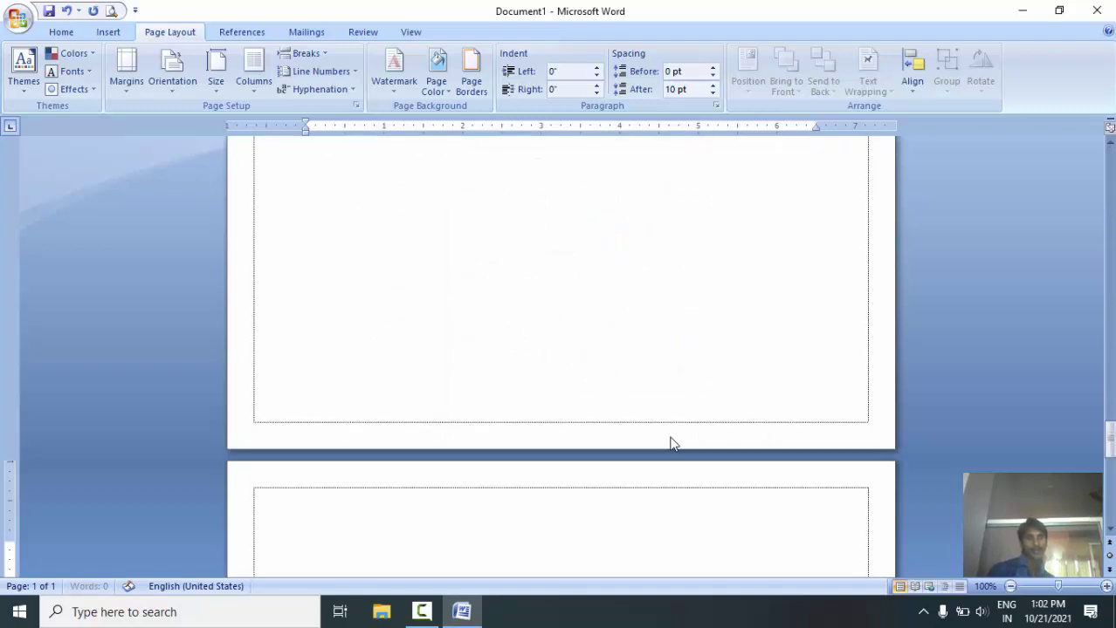
scroll(521, 323, "up", 5)
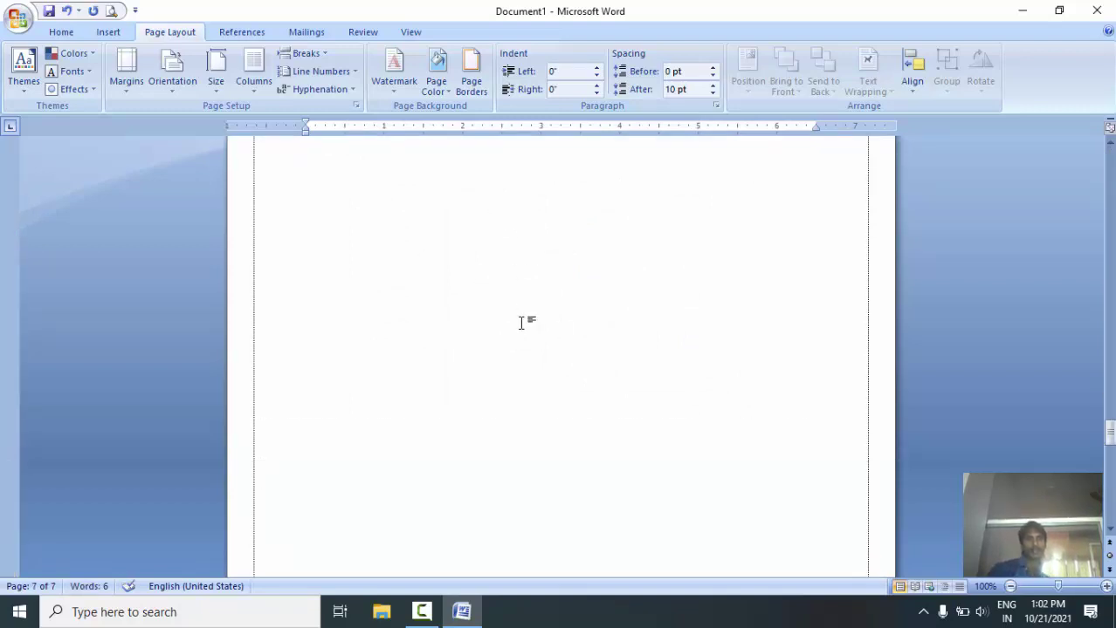
left_click(470, 78)
left_click(659, 389)
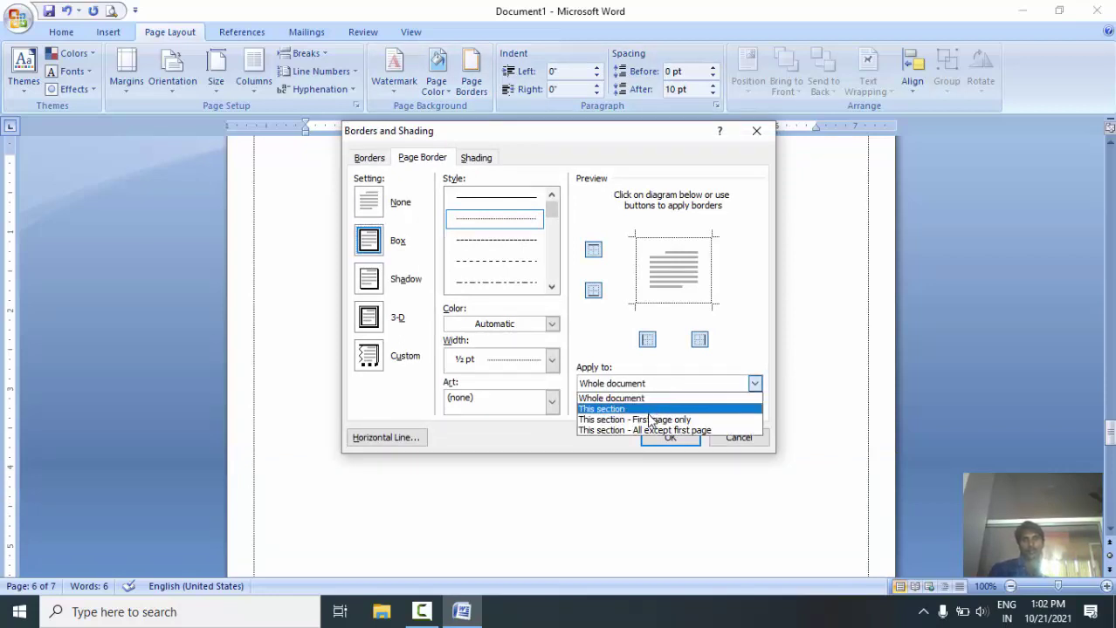
left_click(650, 420)
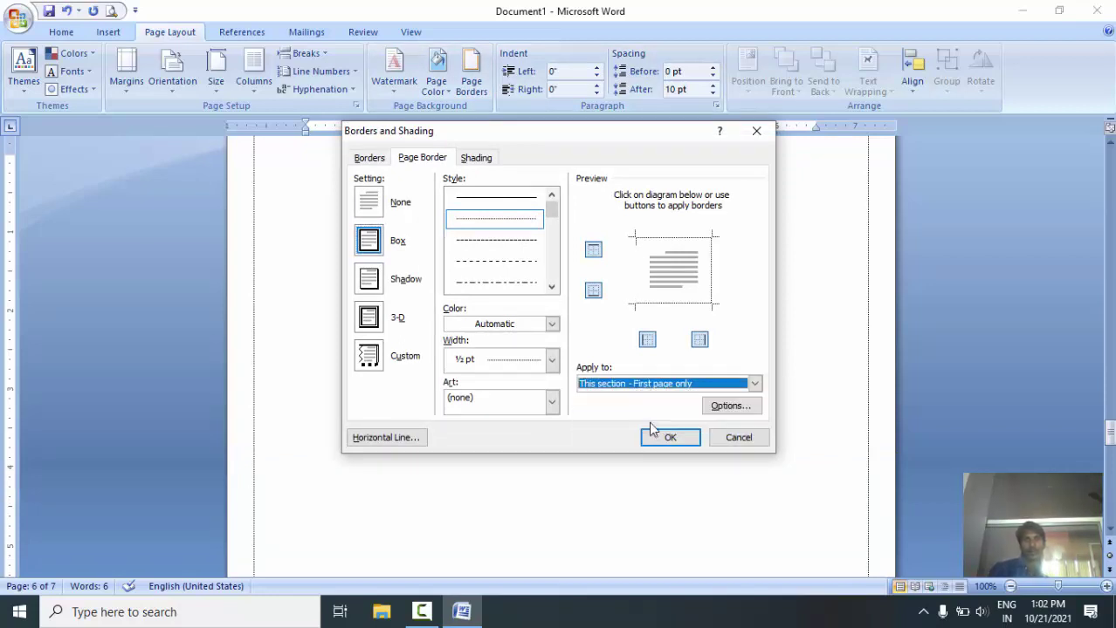
left_click(492, 269)
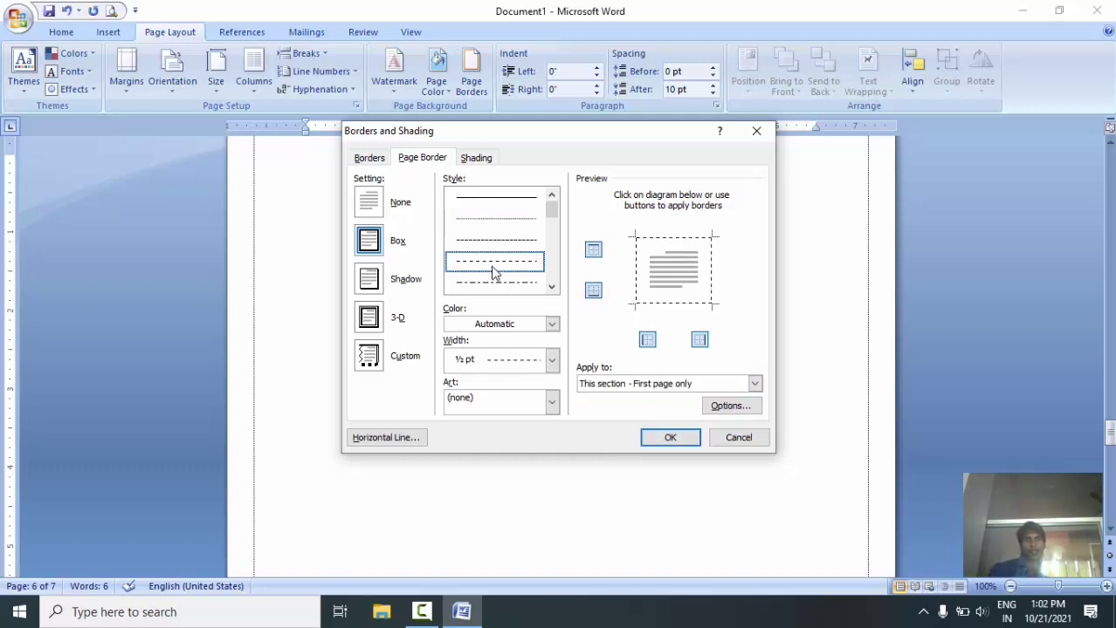
left_click(670, 438)
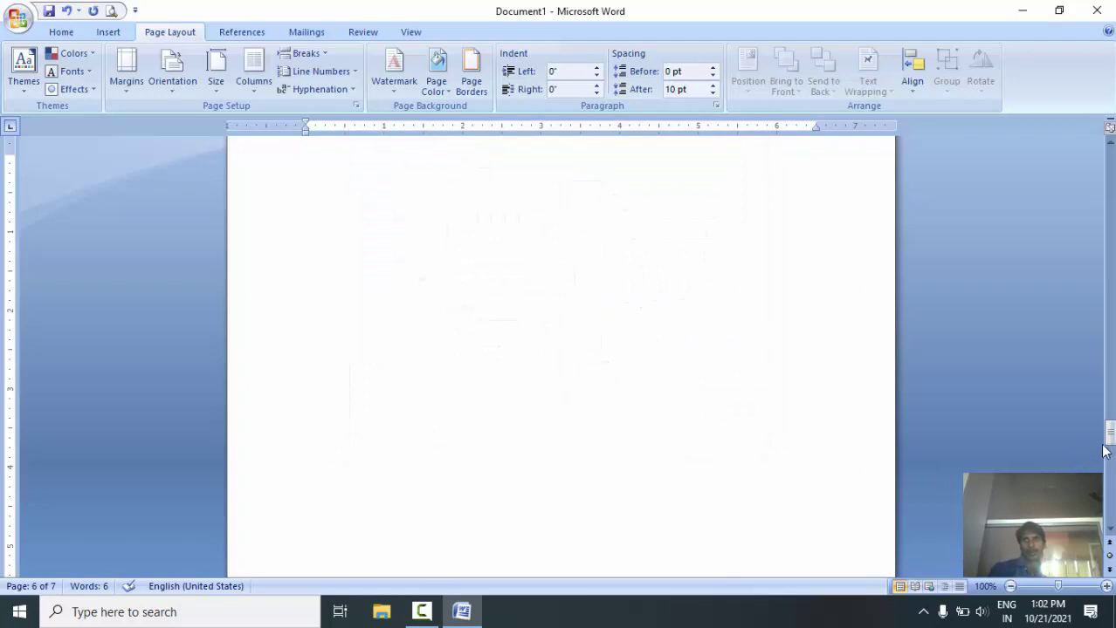
left_click_drag(1105, 451, 1111, 471)
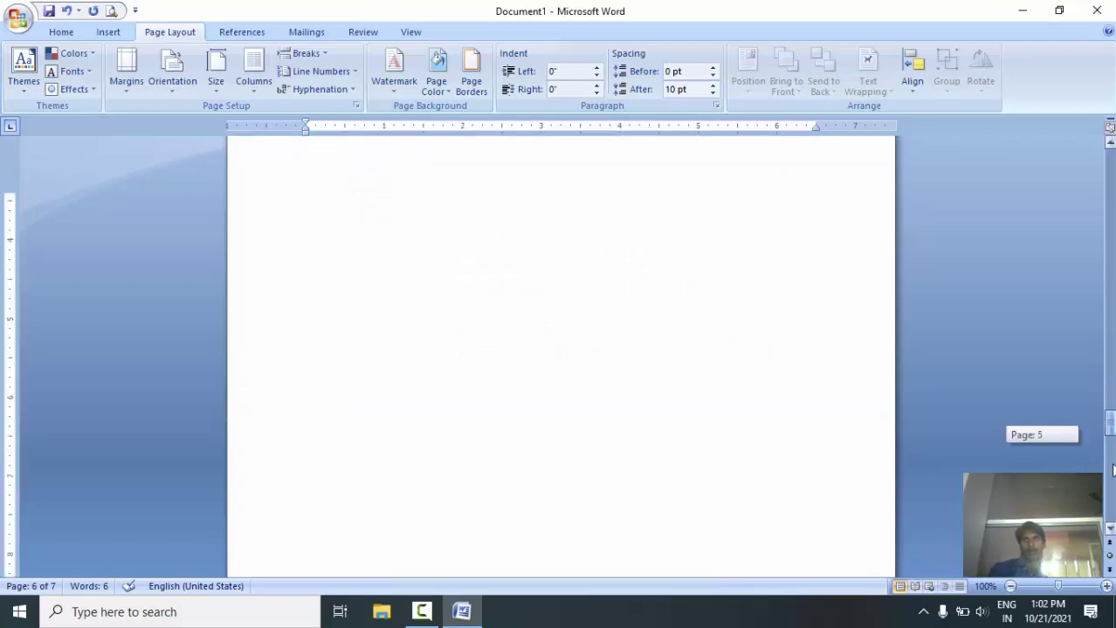
left_click_drag(1111, 471, 1109, 162)
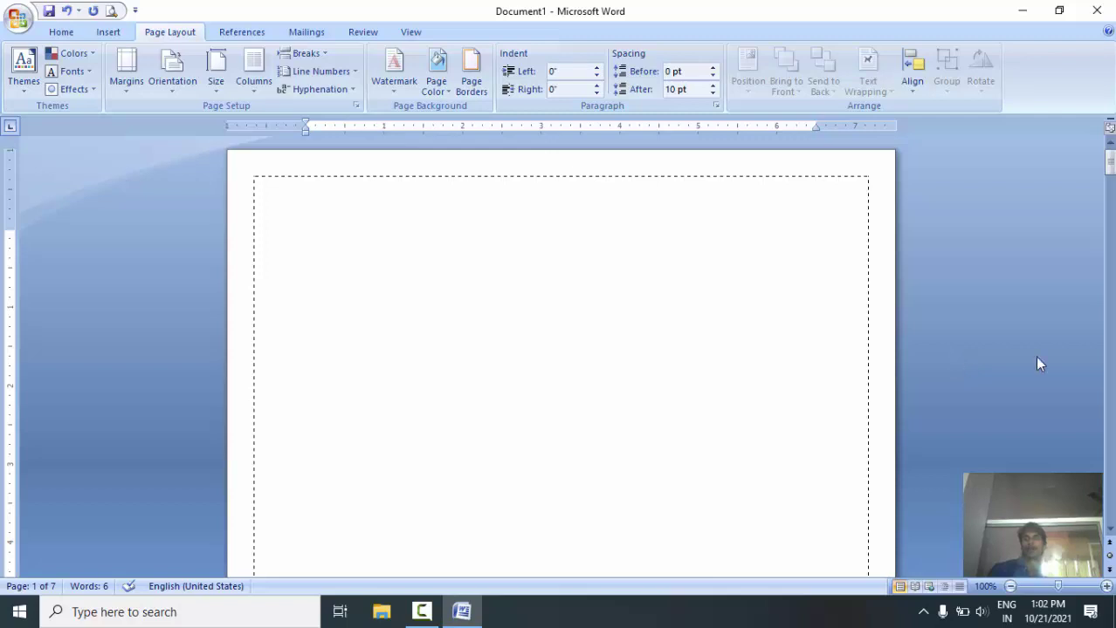
left_click(1111, 364)
left_click(1110, 365)
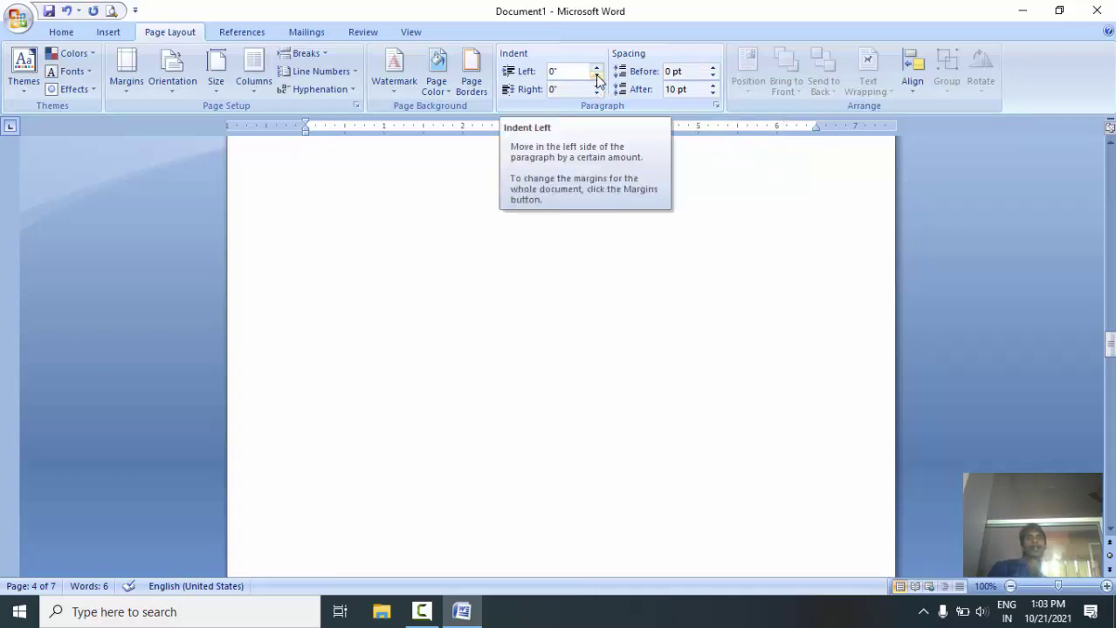
Step: Try a negative left indent and a 0.2" right indent on the Page Layout tab
left_click(60, 35)
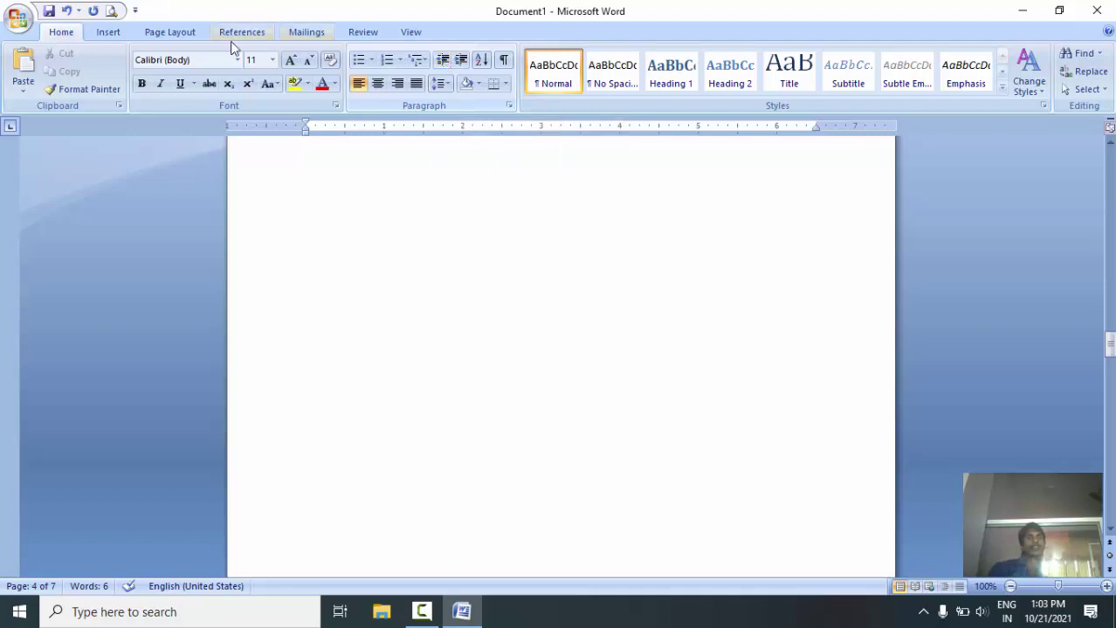
left_click(172, 30)
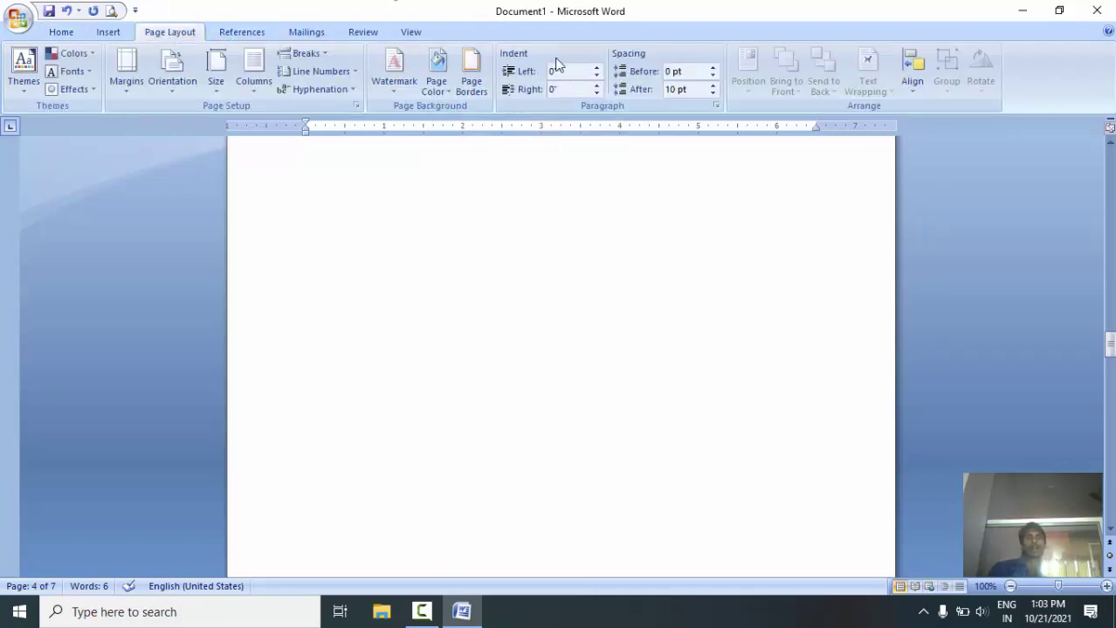
left_click_drag(599, 75, 597, 69)
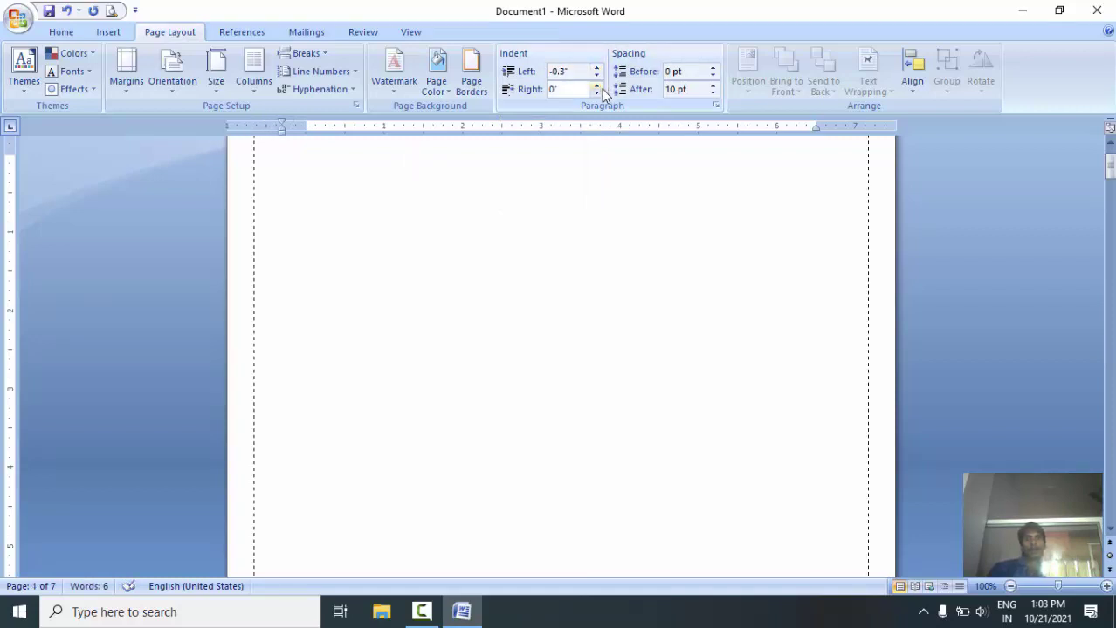
left_click_drag(598, 93, 597, 87)
left_click(597, 87)
left_click_drag(599, 93, 597, 84)
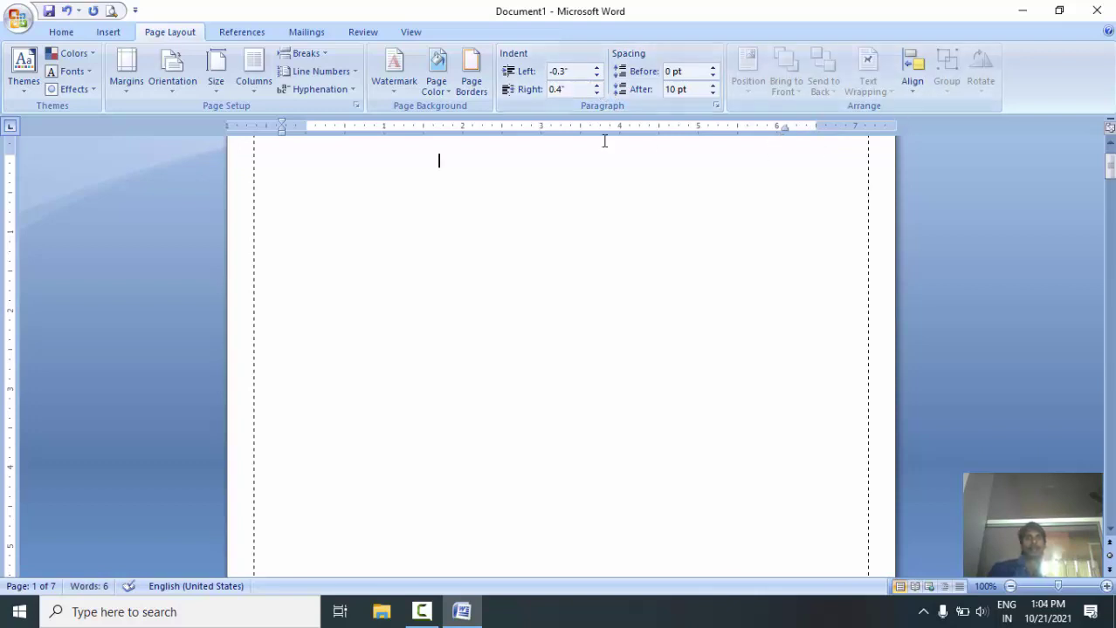
Step: Reset the left indent to 0" with the Page Layout indent spinners
left_click(58, 32)
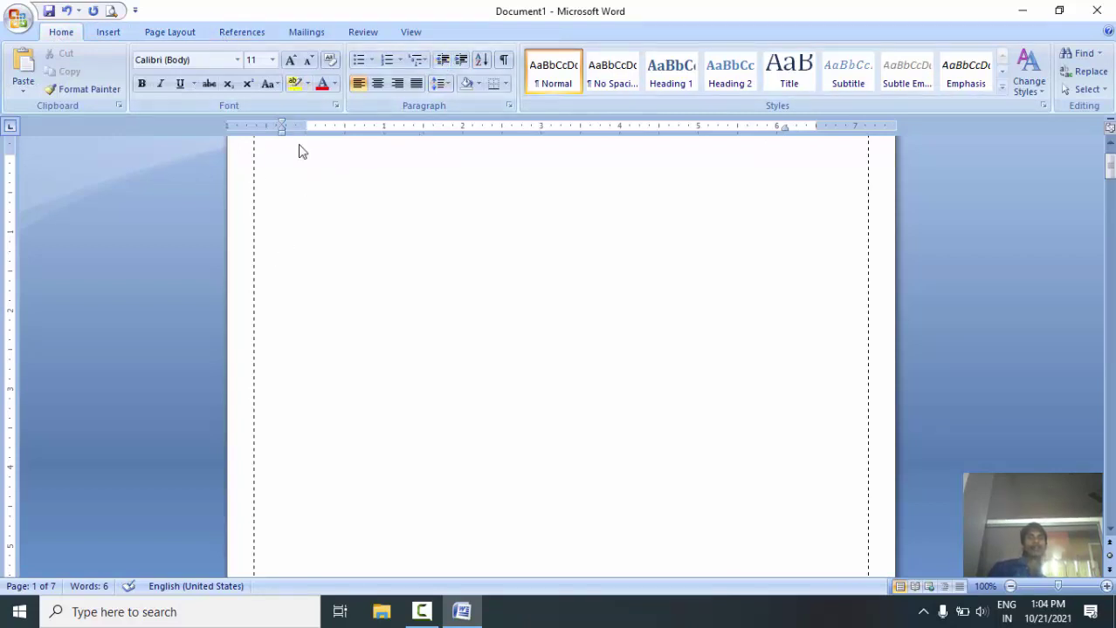
left_click(157, 32)
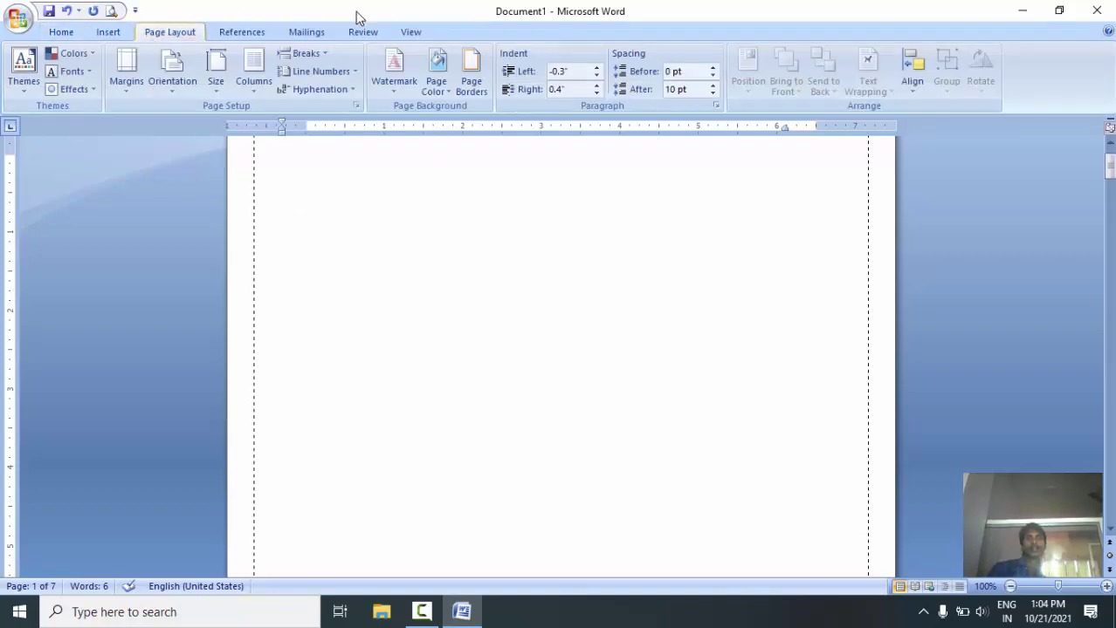
left_click(597, 85)
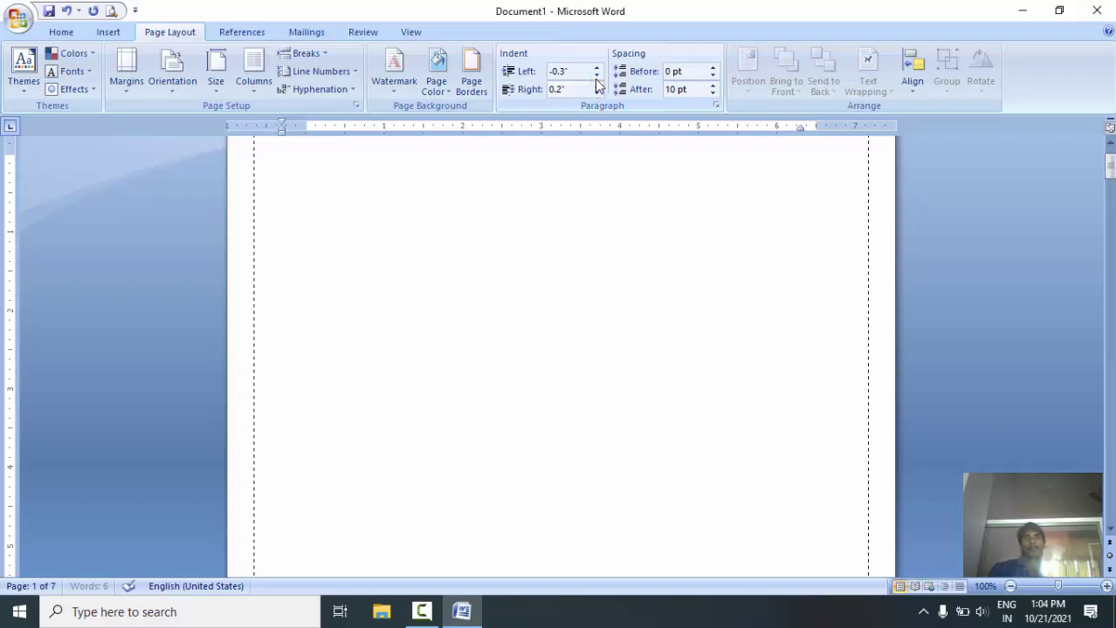
left_click(596, 75)
left_click(597, 75)
left_click(596, 75)
left_click(597, 75)
left_click(596, 67)
left_click(597, 67)
left_click(596, 67)
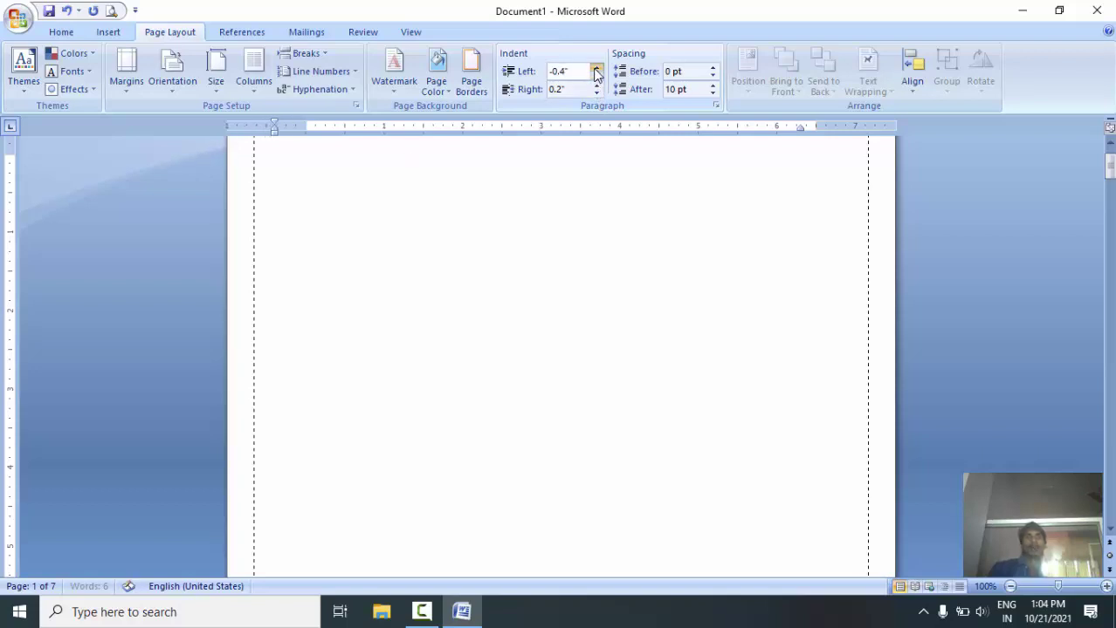
left_click(596, 67)
left_click(596, 67)
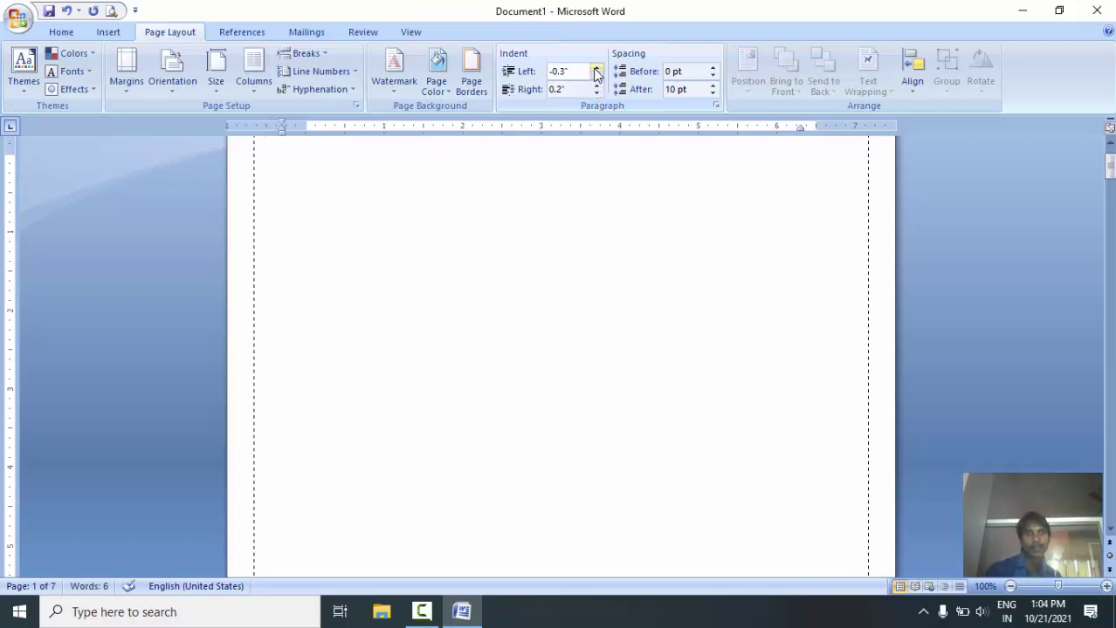
left_click(596, 67)
left_click(596, 68)
Step: Type 'sdvsdvdsv' and 'dsvsdvds', raising the second line's left indent to 0.8"
type("sdvsdv")
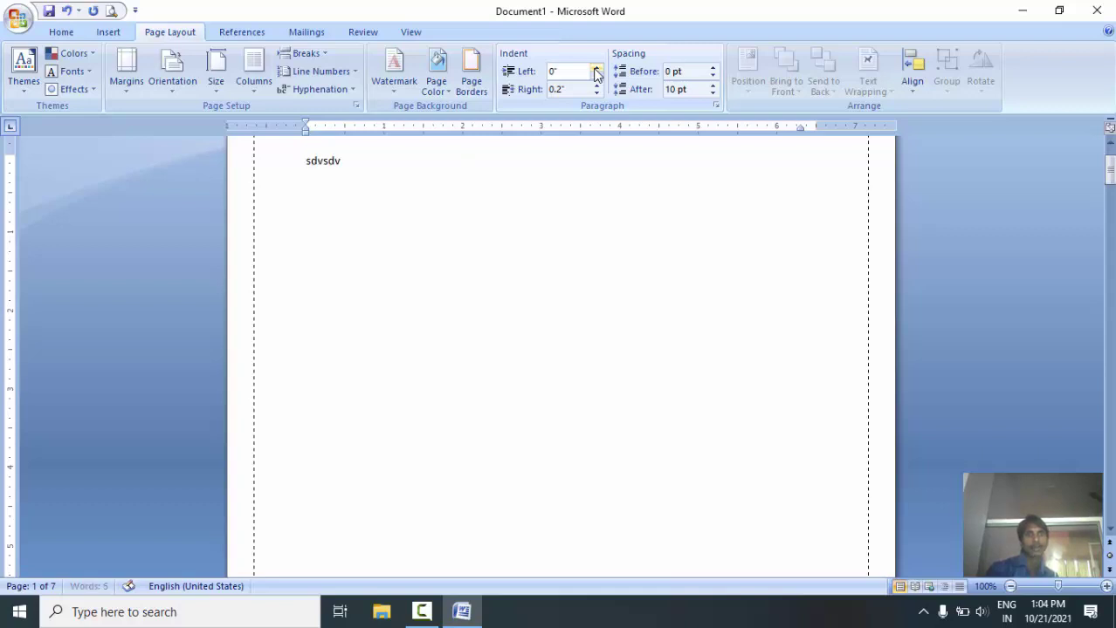
type("dsv")
key("Return")
type("dsvsdvds")
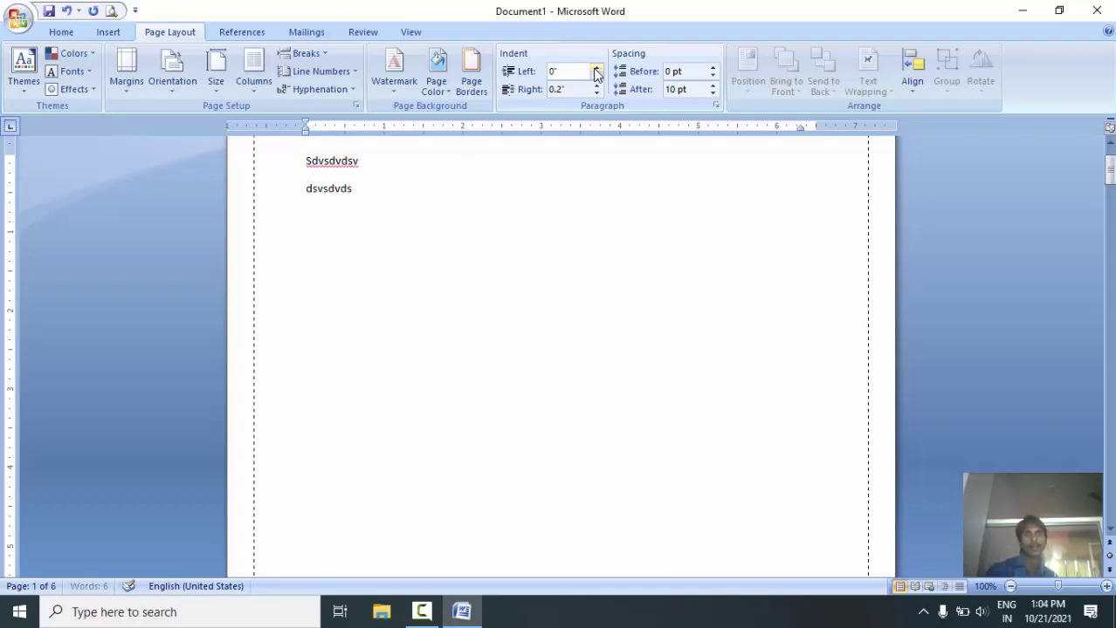
left_click(594, 84)
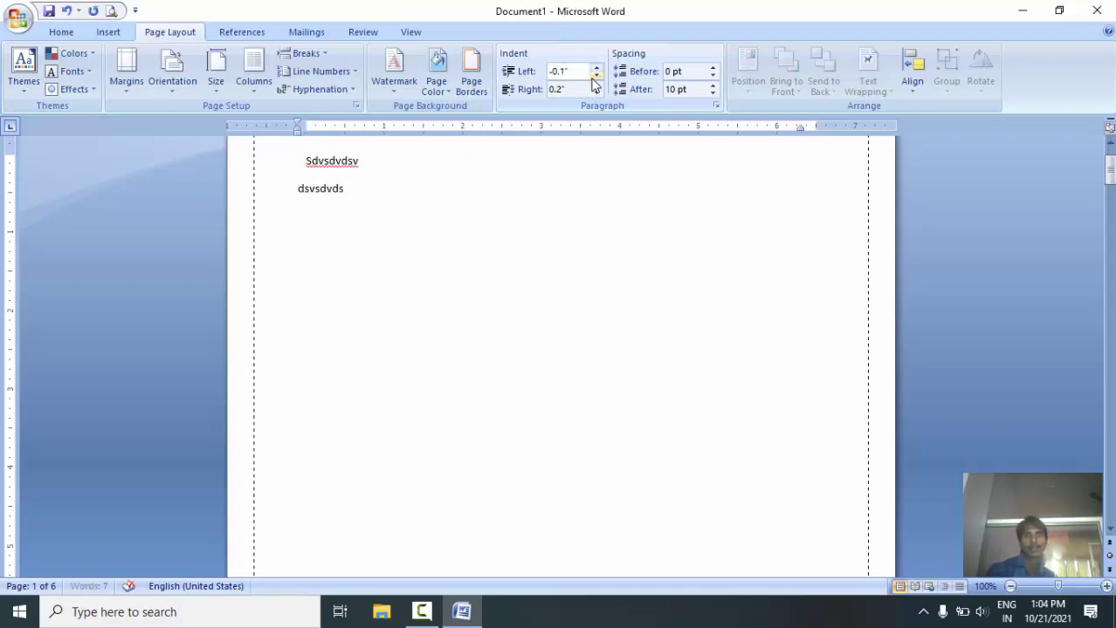
left_click(596, 68)
left_click(596, 68)
left_click(596, 68)
left_click(596, 68)
left_click(596, 69)
left_click(595, 68)
left_click(596, 69)
left_click(595, 68)
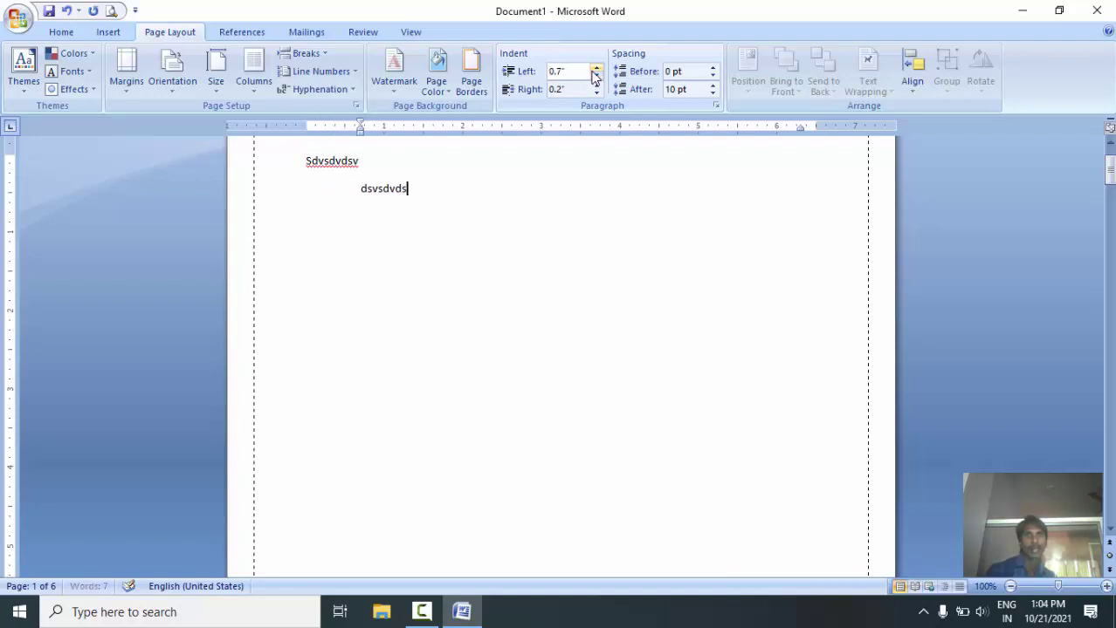
left_click(595, 68)
Step: Add 'jhvsdhds', replace the test line with 'vkinsikvnsdivndi', then add 'ljjbsukvjbsevusbdu' with 0 pt after
key("Return")
type("jhvsdhds")
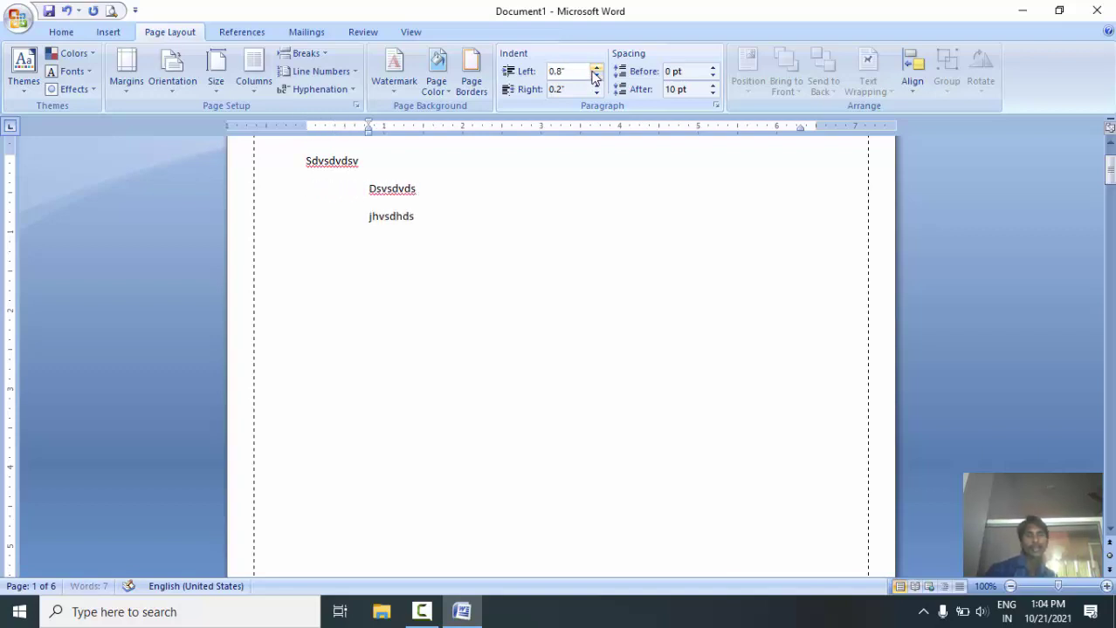
key("Return")
key("Return")
type("vsdjbvjsdvbhsdvj")
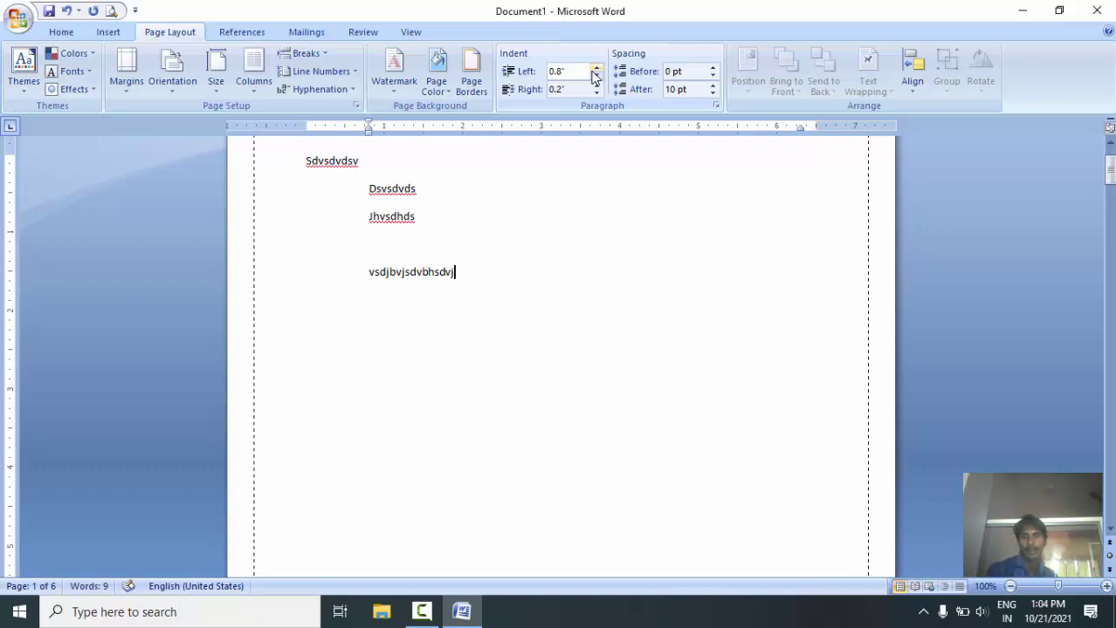
key("BackSpace")
key("BackSpace")
key("BackSpace")
key("BackSpace")
key("BackSpace")
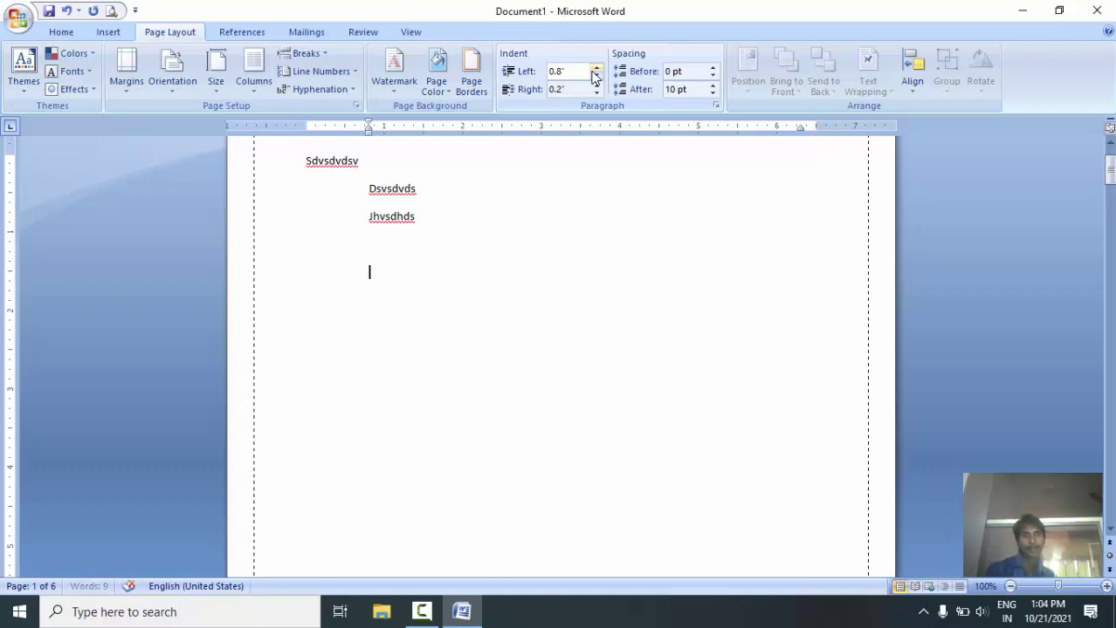
key("BackSpace")
type("vkin")
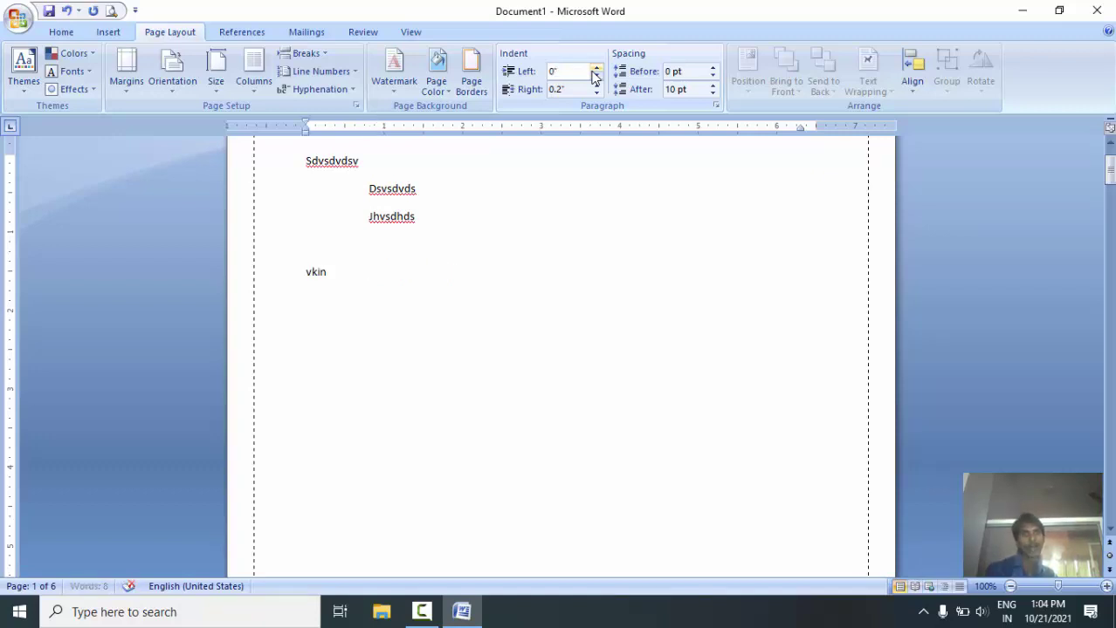
type("sikvnsdivndi")
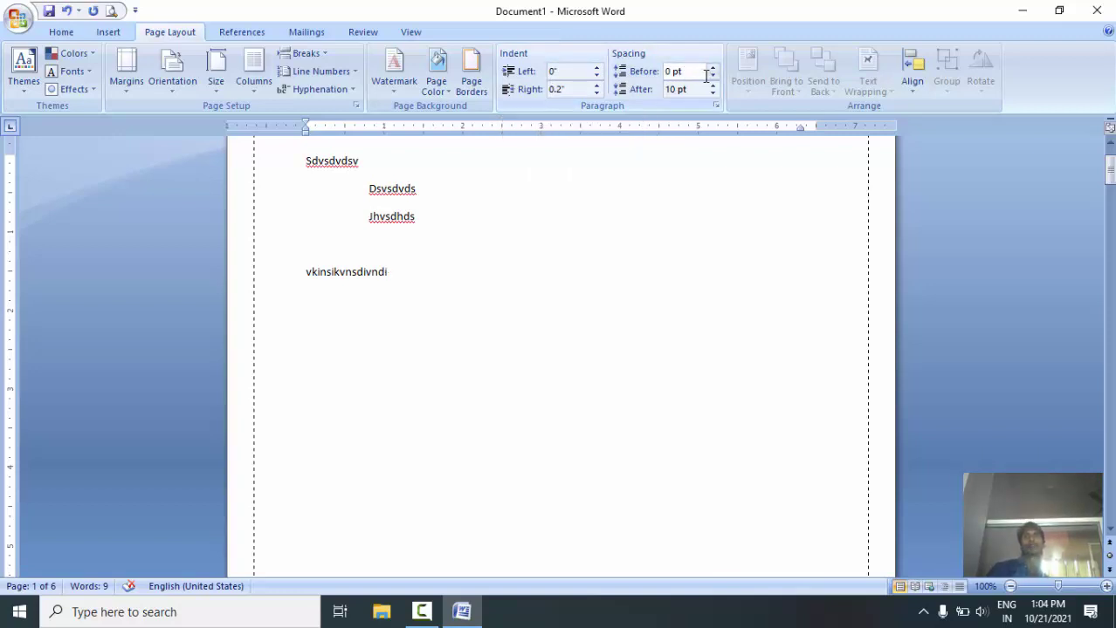
key("Return")
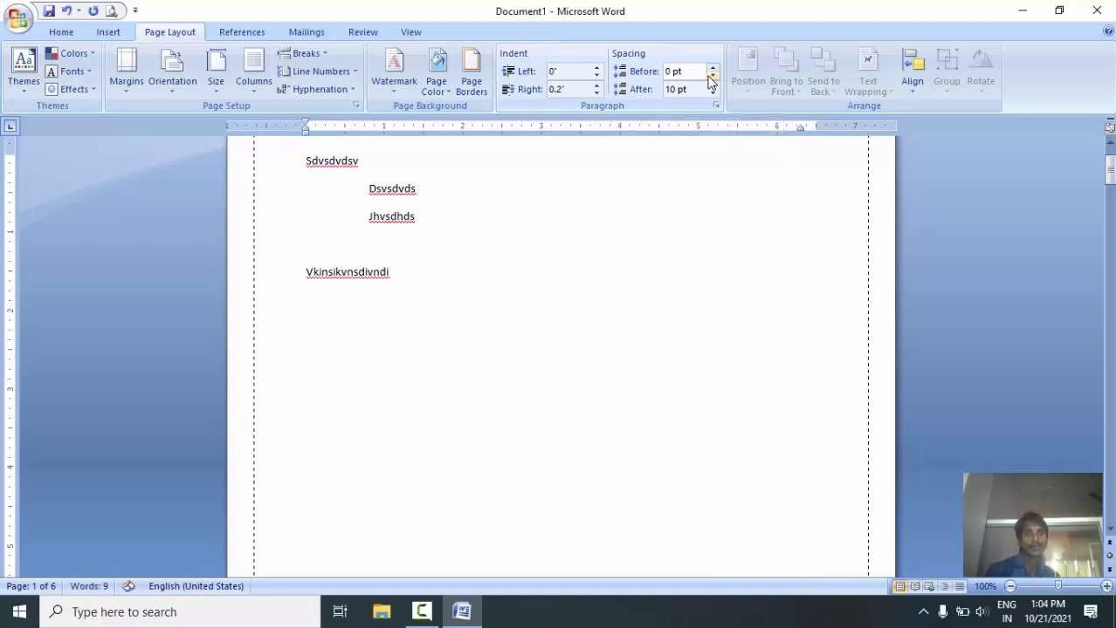
type("ljjbsukvjbsevusbdu")
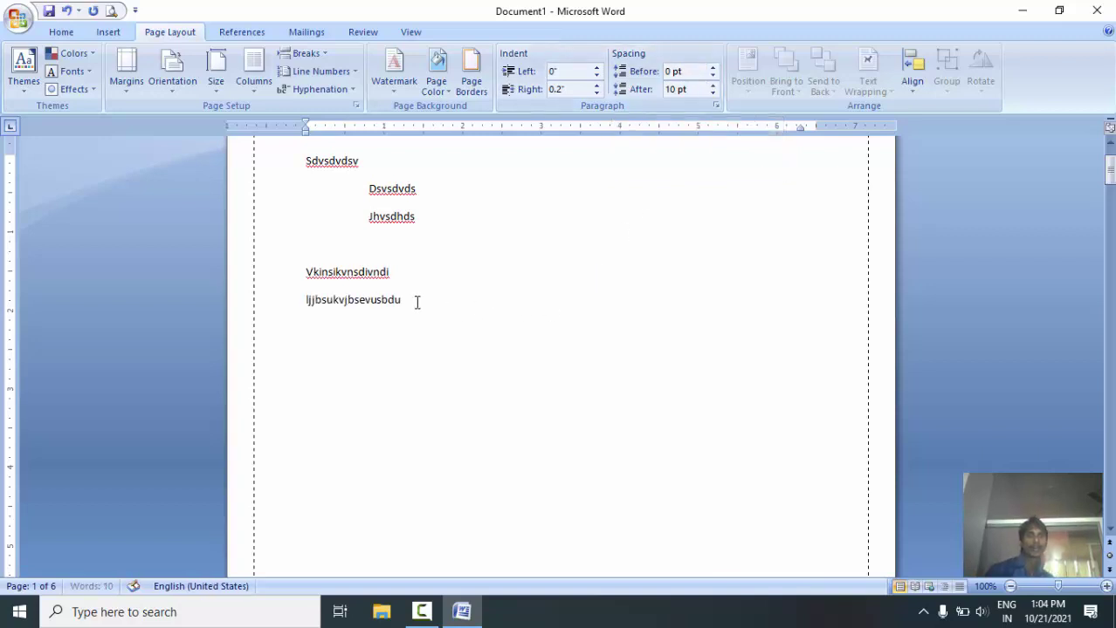
left_click(712, 93)
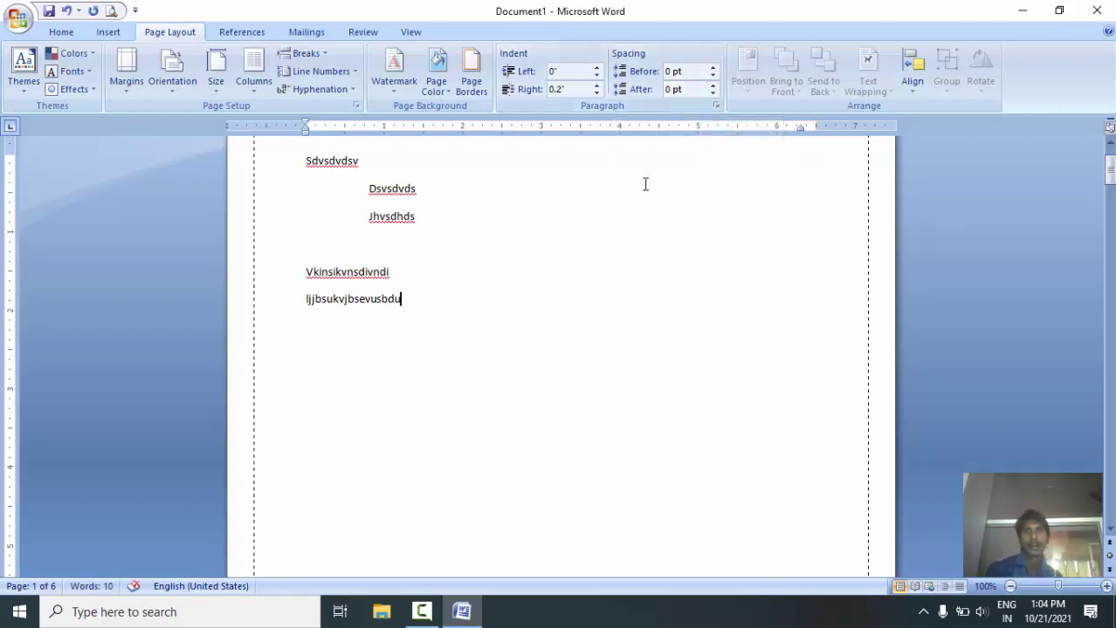
Step: Add the line 'kjbvkjbvjdvbjd' and set the space after 'Vkinsikvnsdivndi' to Auto
key("Return")
type("kjbvkjbv")
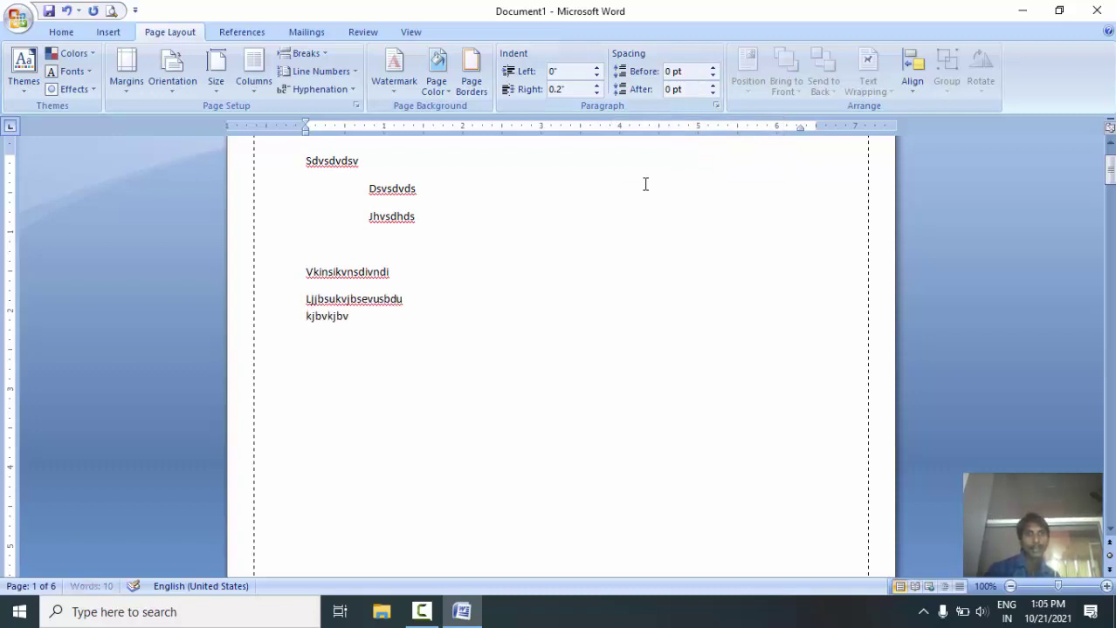
type("jdvbjd")
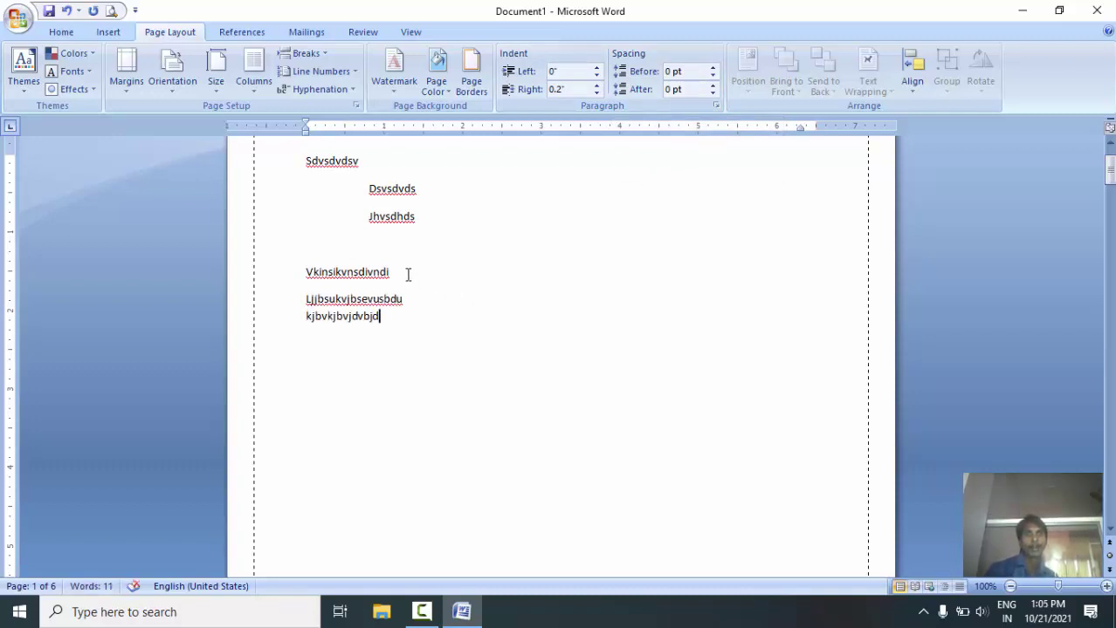
left_click(409, 273)
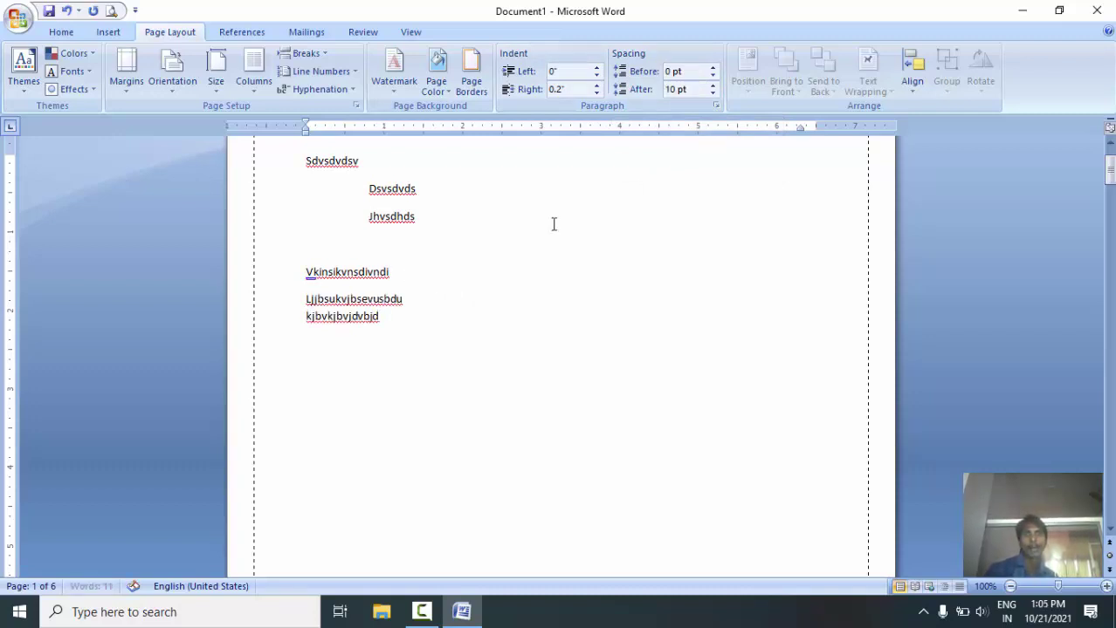
left_click(712, 93)
left_click(712, 92)
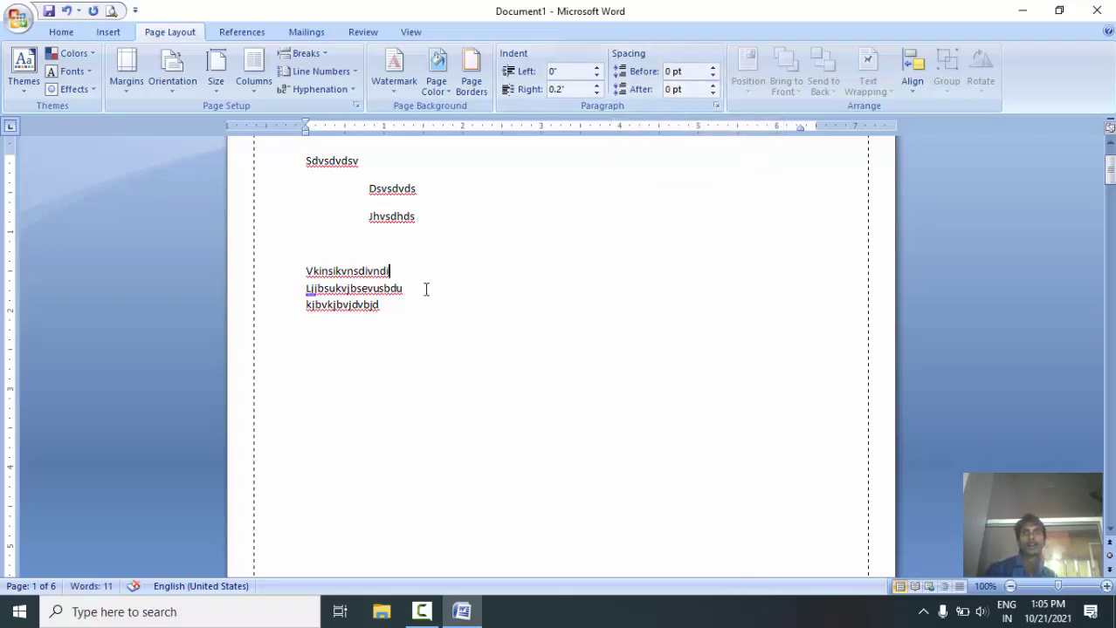
double_click(713, 87)
double_click(714, 87)
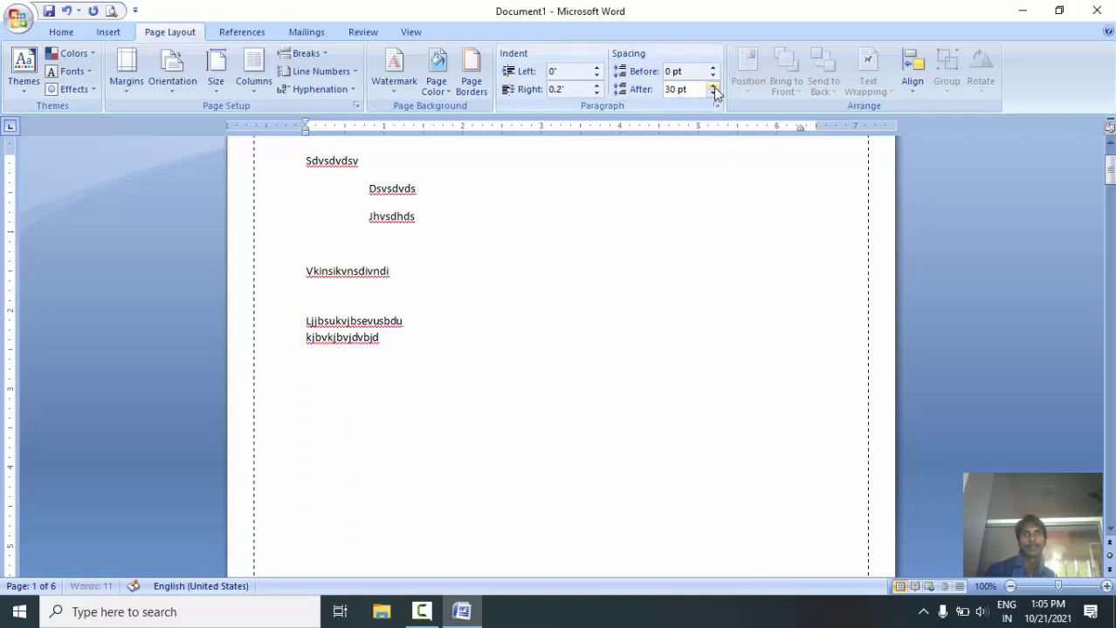
double_click(714, 94)
triple_click(714, 94)
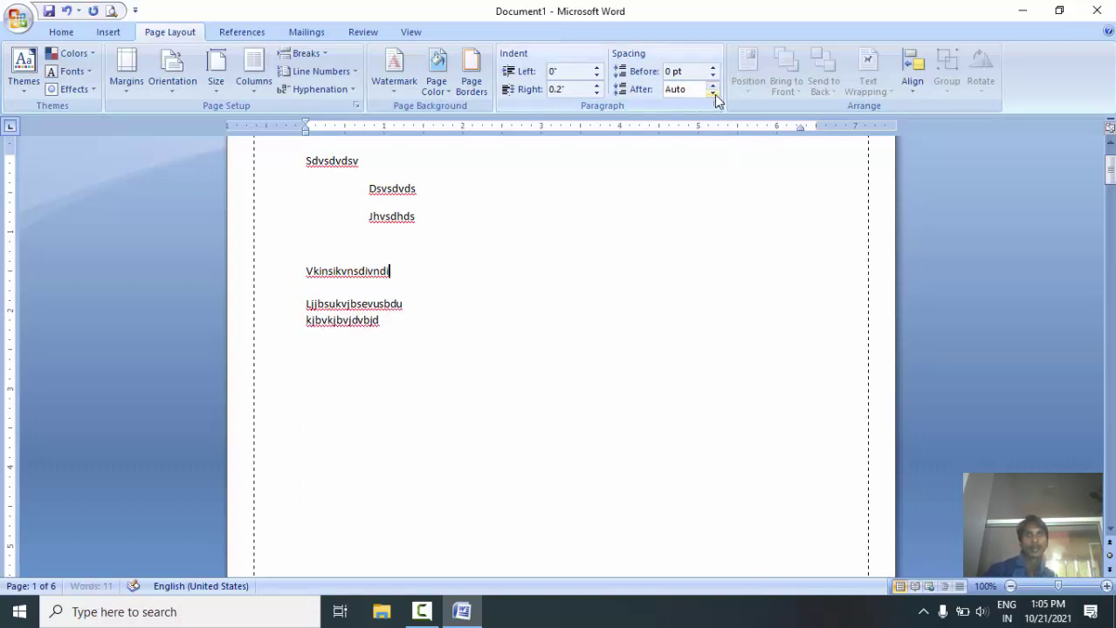
Step: Try adding space before 'Ljjbsukvjbsevusbdu', then return it to 0 pt
left_click(438, 302)
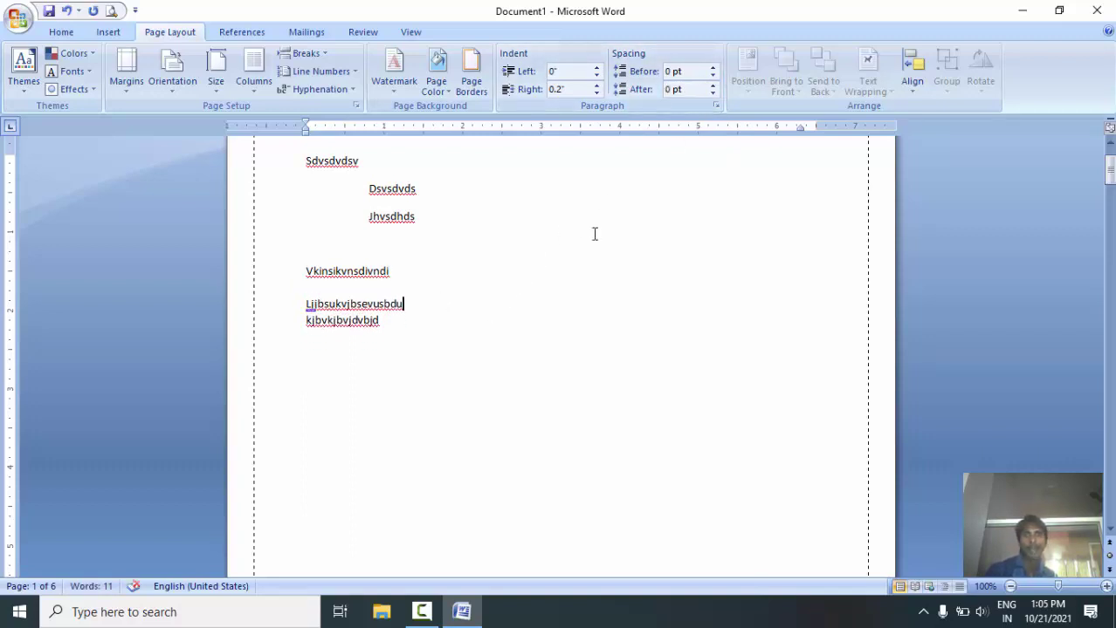
left_click(713, 68)
double_click(713, 67)
left_click(713, 68)
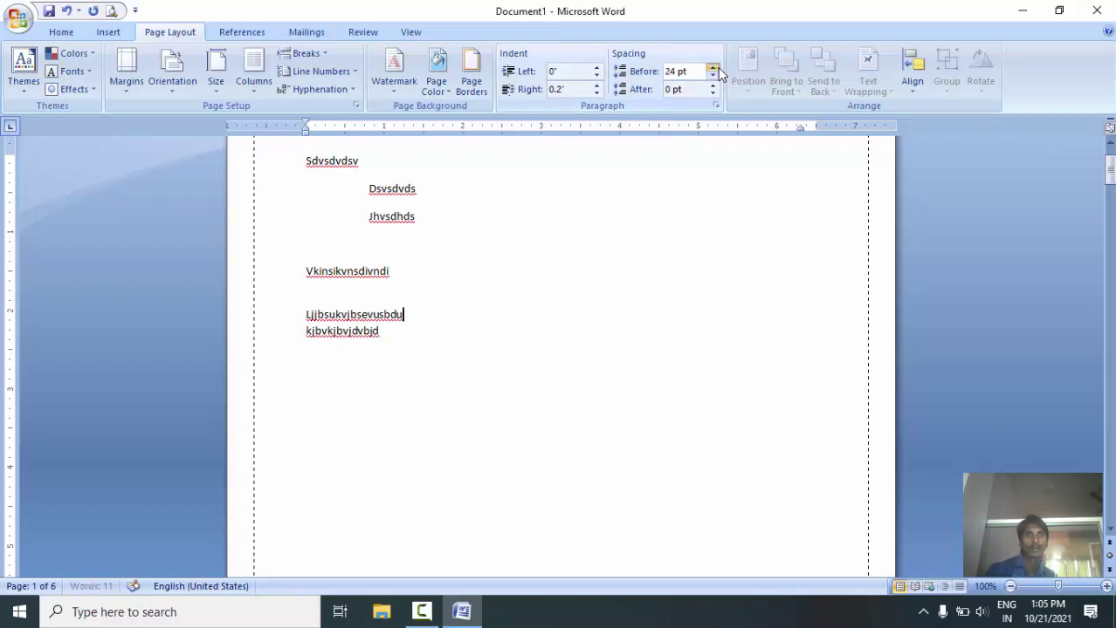
left_click(714, 68)
triple_click(713, 76)
double_click(713, 76)
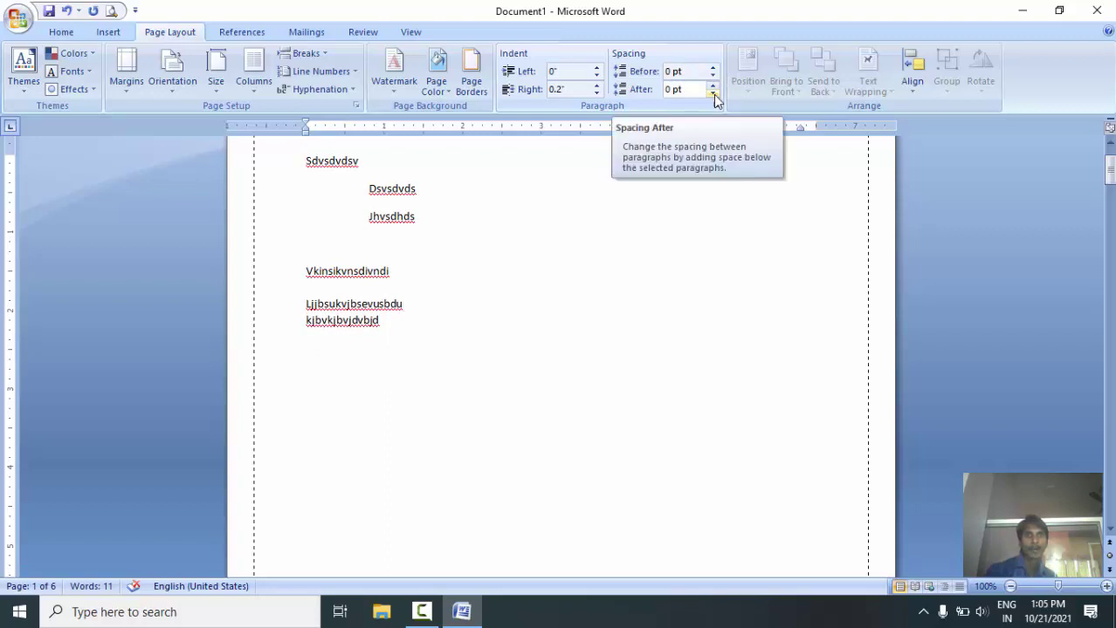
Step: Set the space after 'Ljjbsukvjbsevusbdu' to 18 pt
left_click(713, 94)
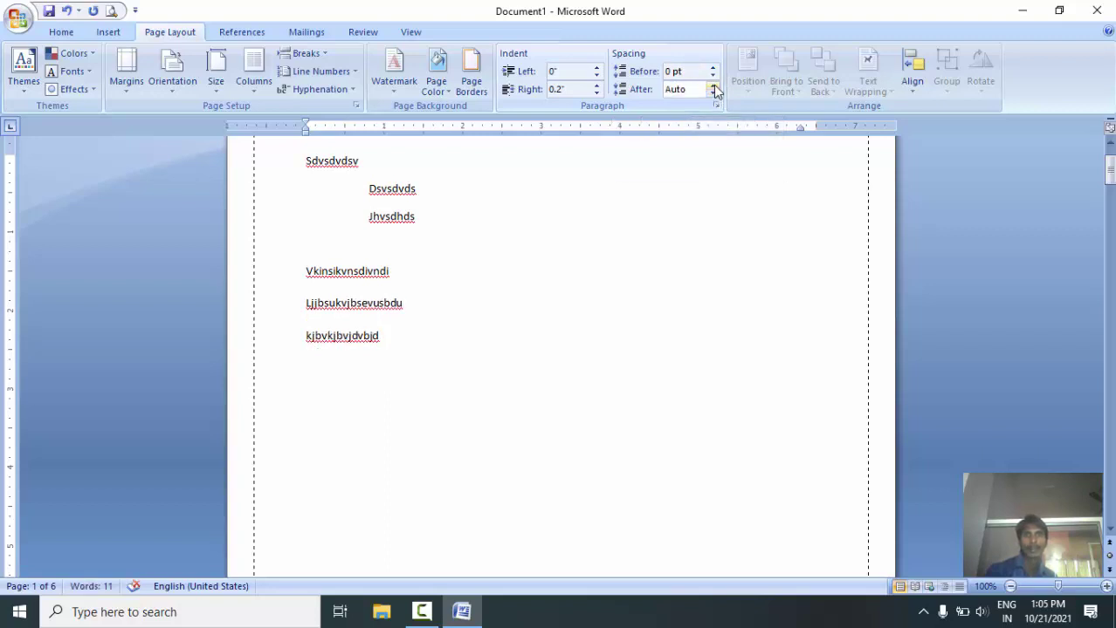
left_click(713, 84)
triple_click(713, 84)
double_click(713, 84)
double_click(713, 84)
triple_click(713, 84)
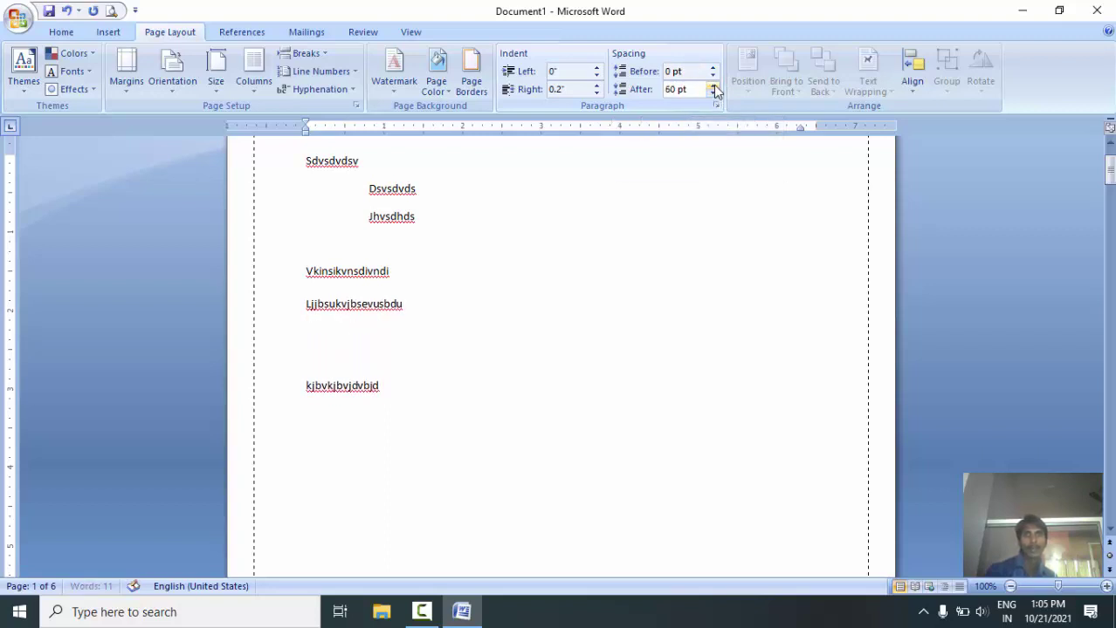
left_click(713, 85)
double_click(713, 93)
double_click(714, 94)
double_click(714, 94)
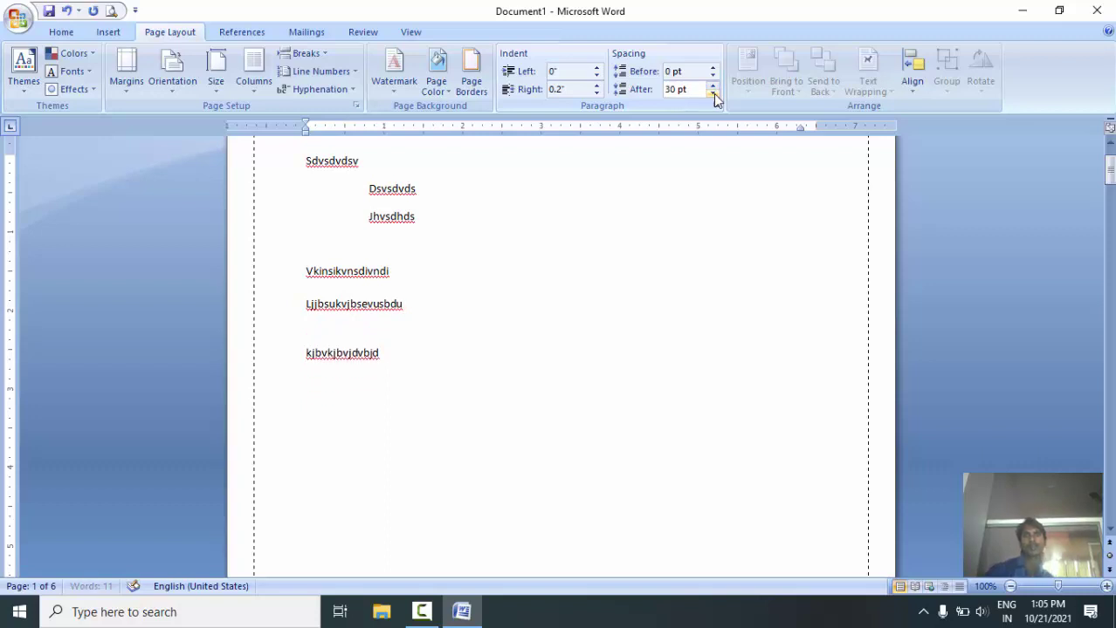
double_click(713, 93)
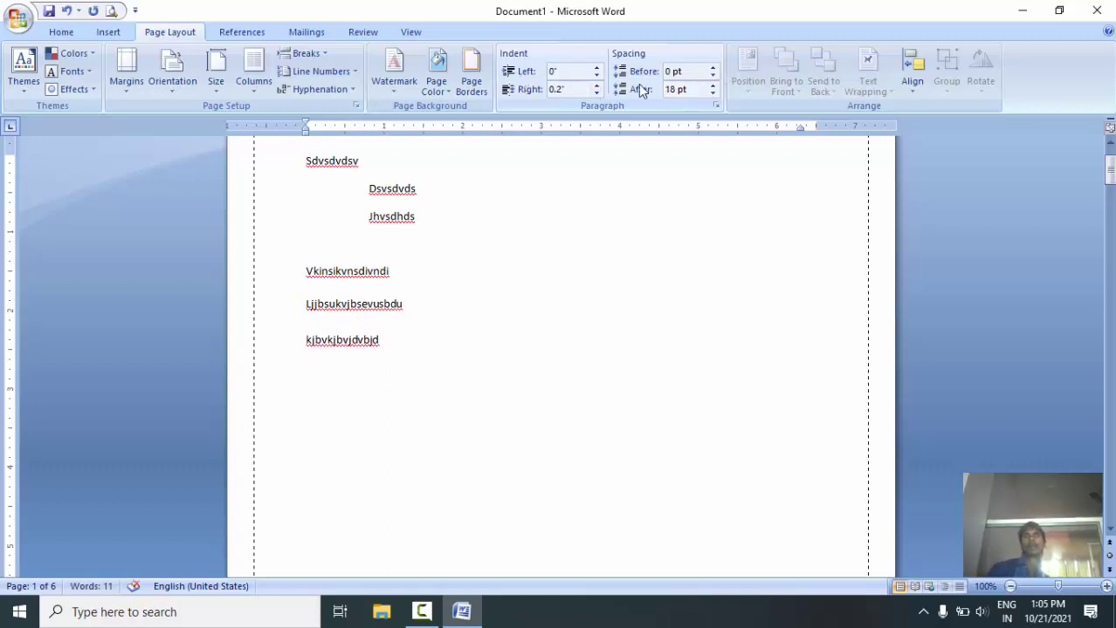
left_click(747, 212)
Step: Delete all text with Ctrl+A, cycle the Insert, Home and Page Layout tabs, then open the Office menu
key("ctrl+a")
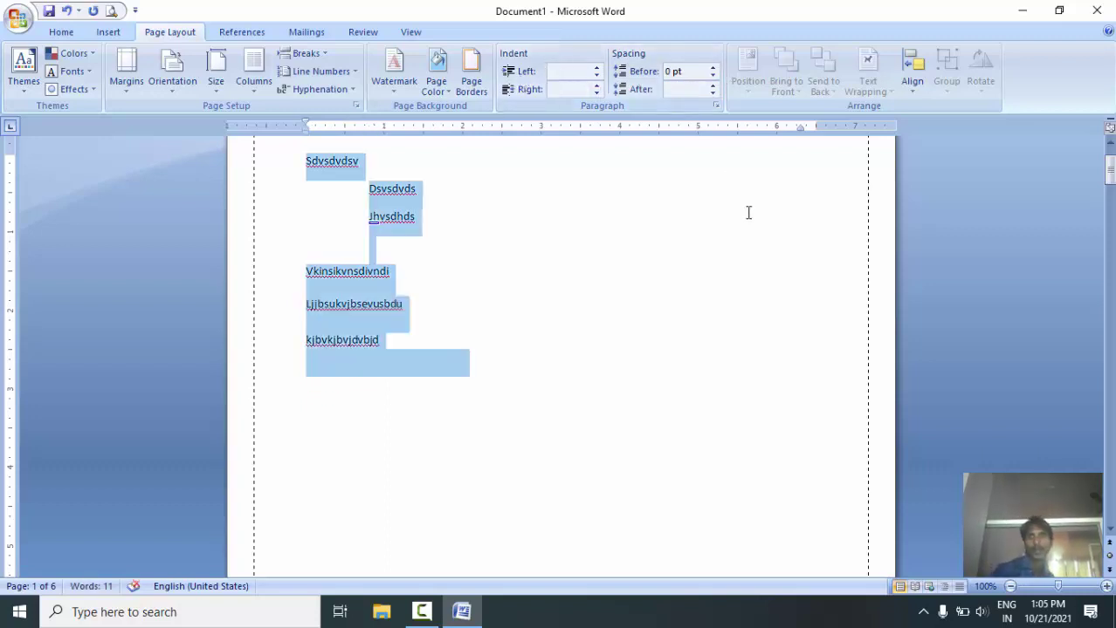
key("Delete")
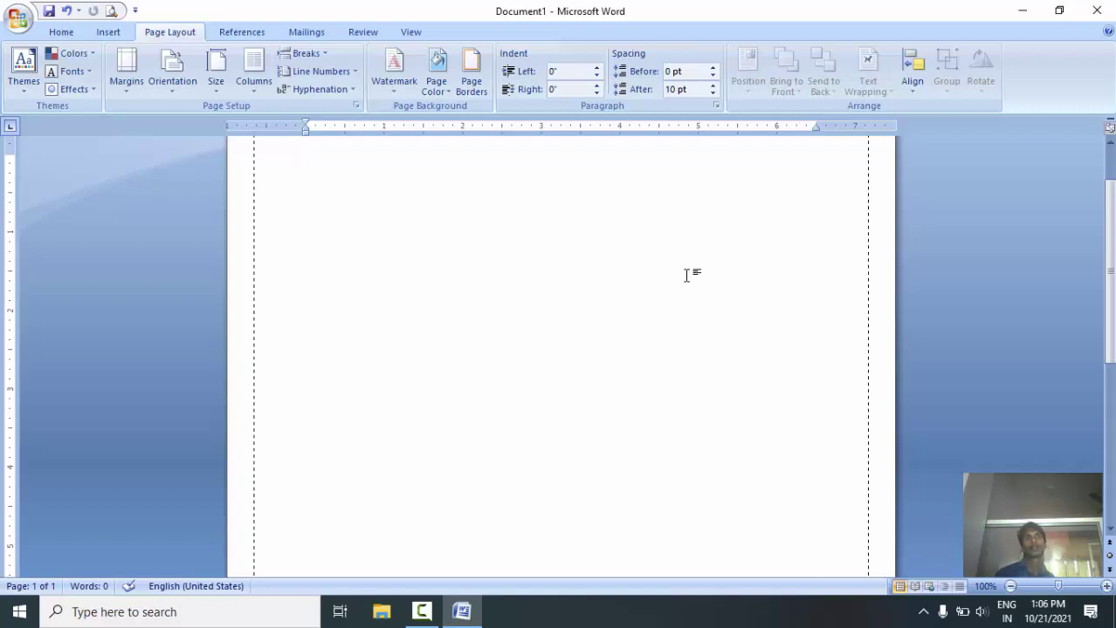
left_click(105, 35)
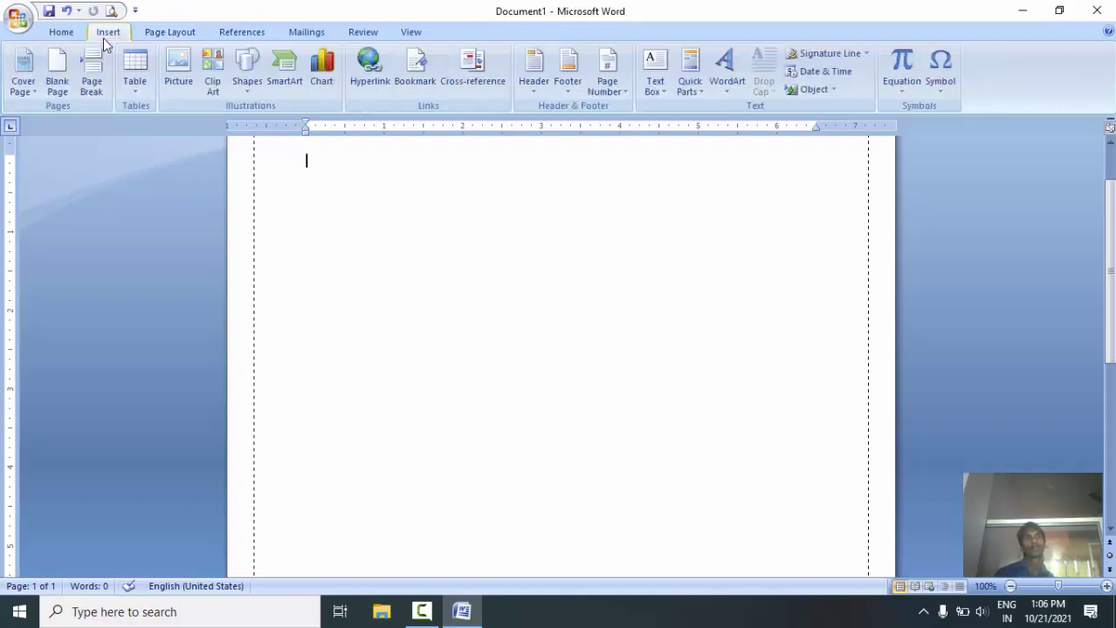
left_click(63, 33)
left_click(94, 33)
left_click(63, 35)
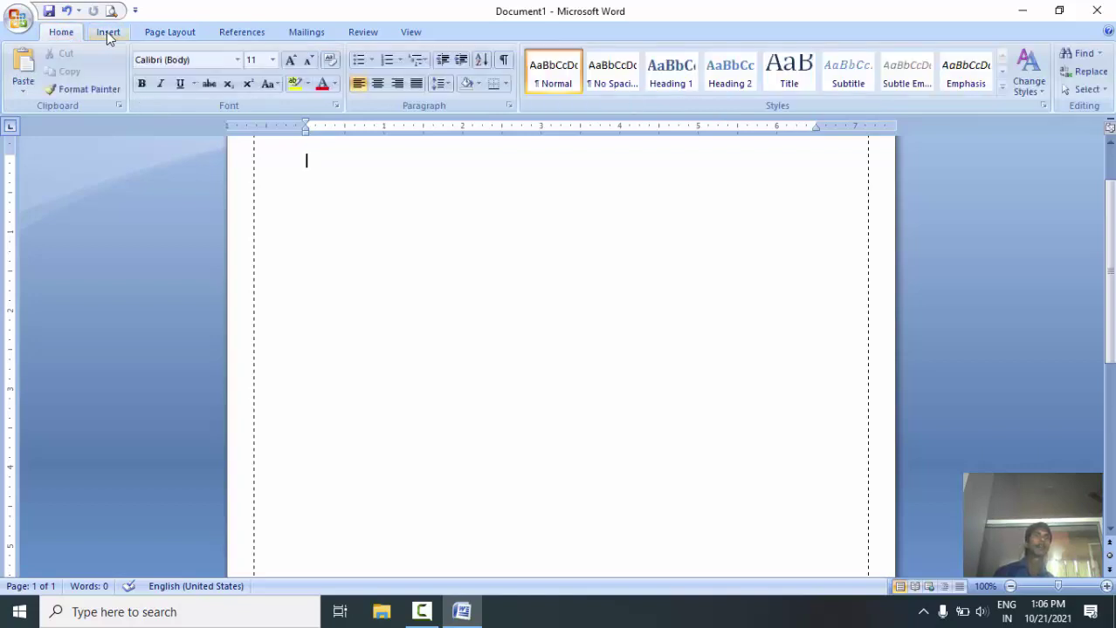
left_click(110, 33)
left_click(153, 32)
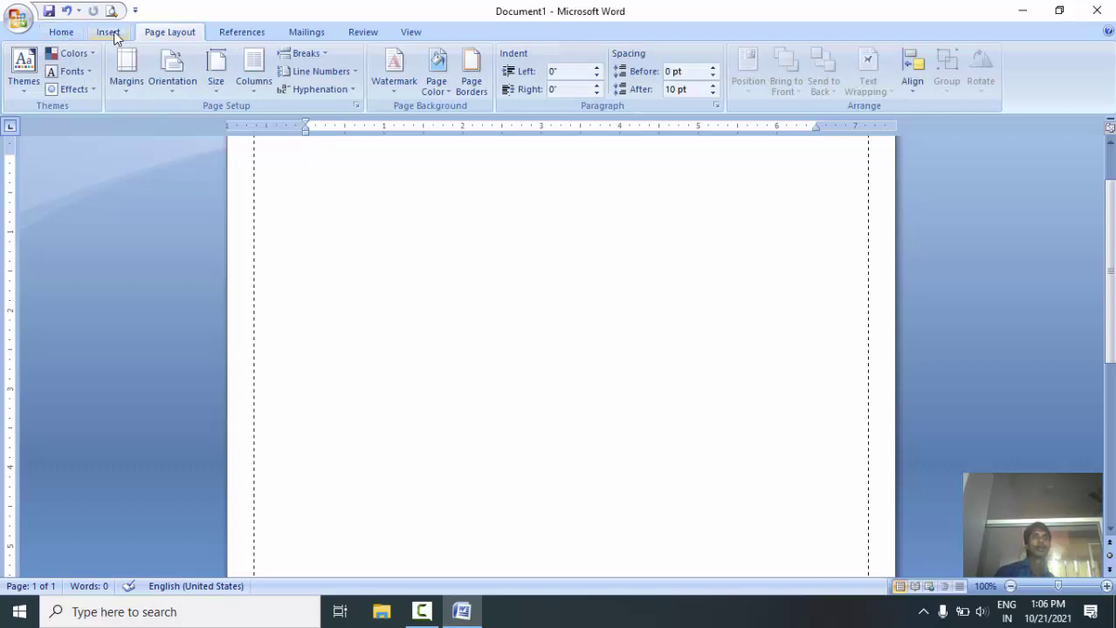
left_click(109, 33)
left_click(162, 33)
left_click(18, 18)
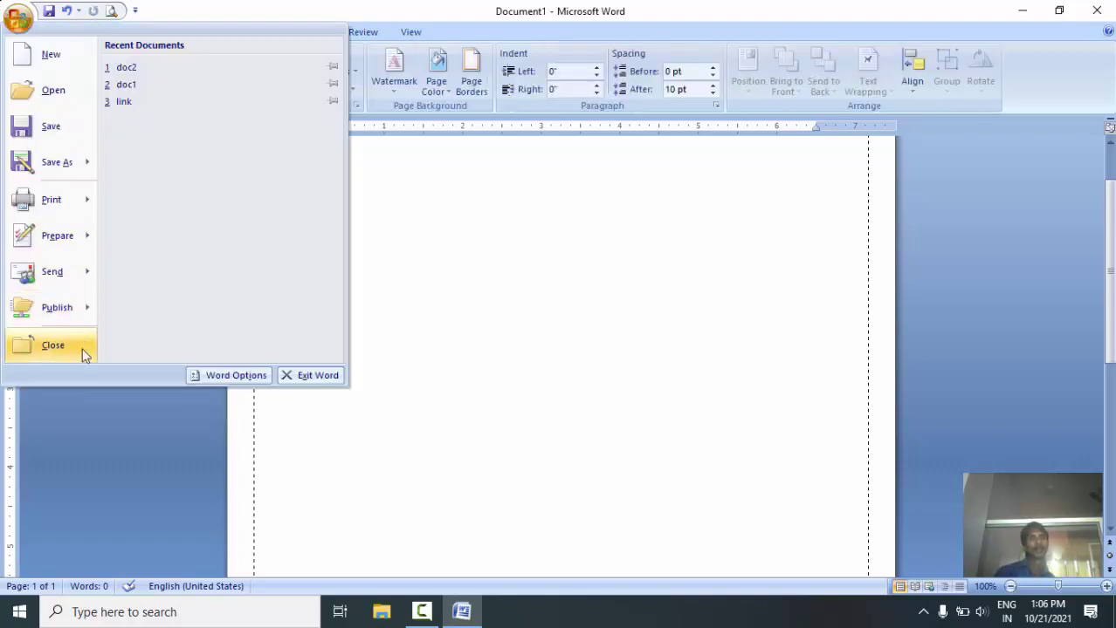
Step: Close Document1 and answer No to the save-changes prompt, leaving the Windows desktop
left_click(482, 365)
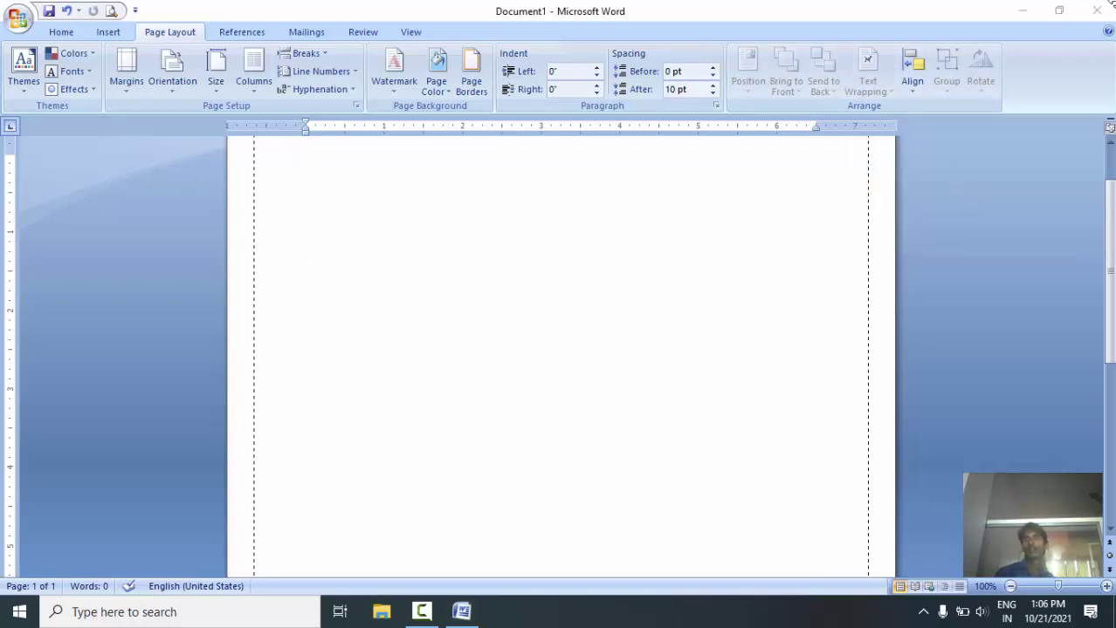
left_click(1094, 17)
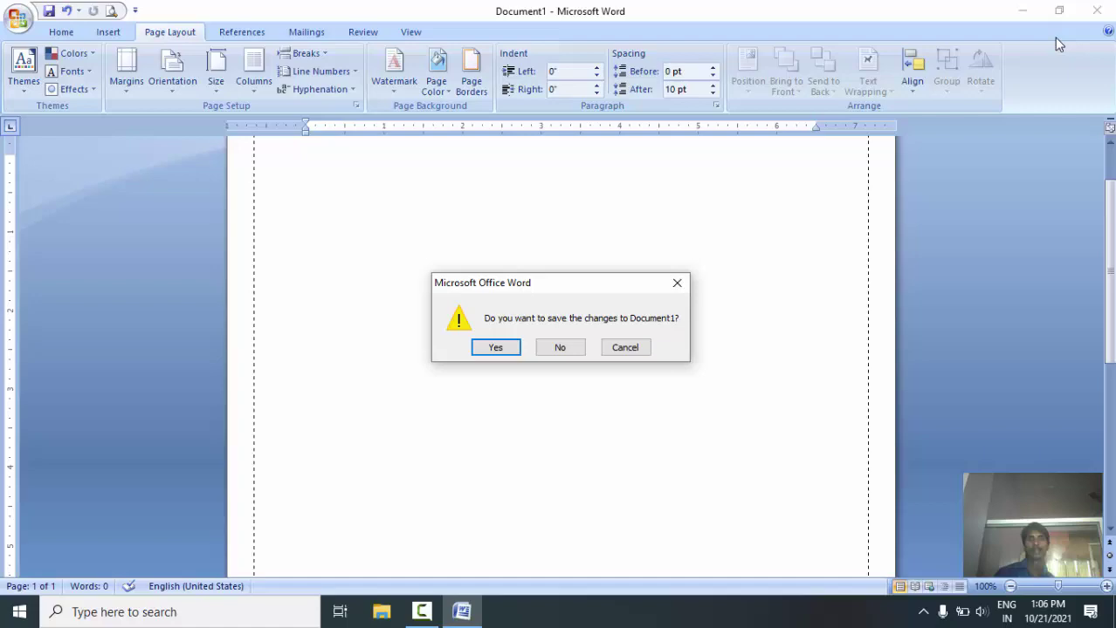
left_click(561, 349)
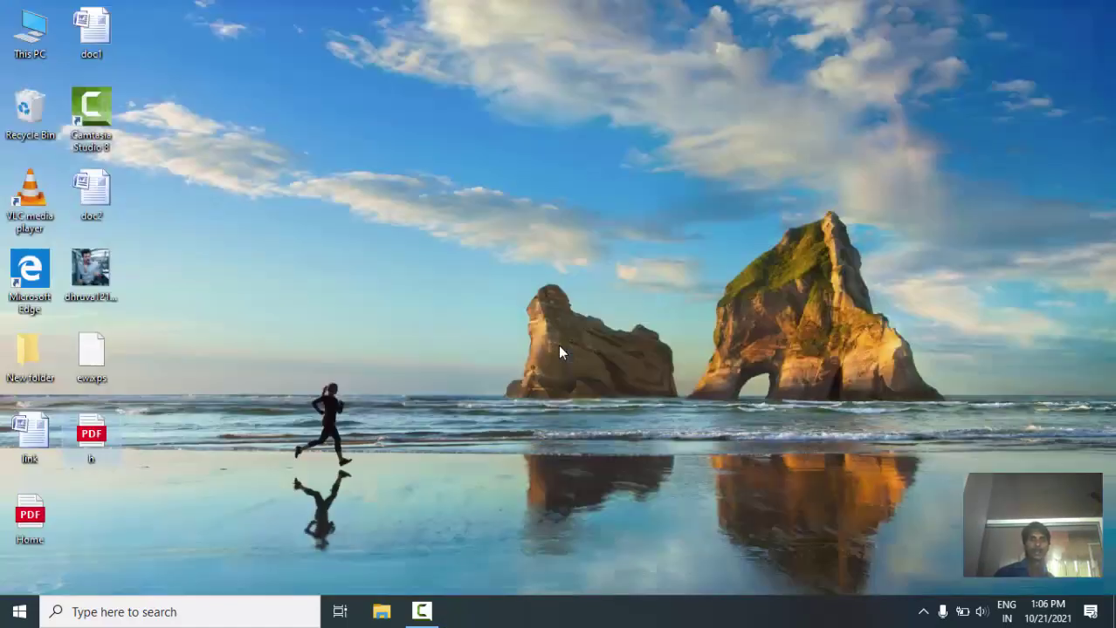
left_click(421, 612)
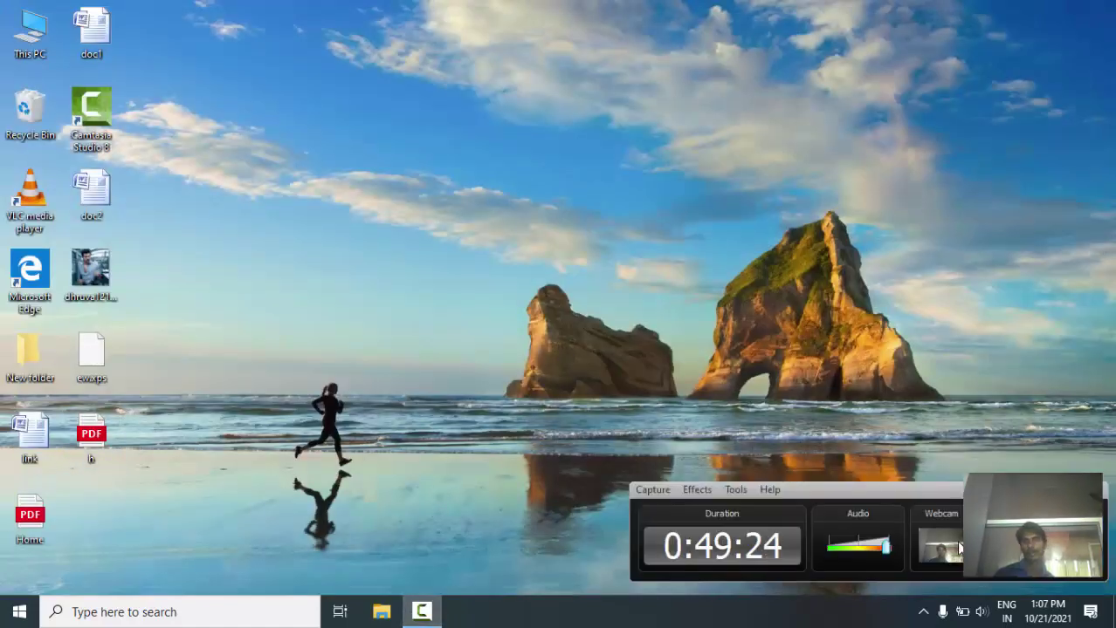